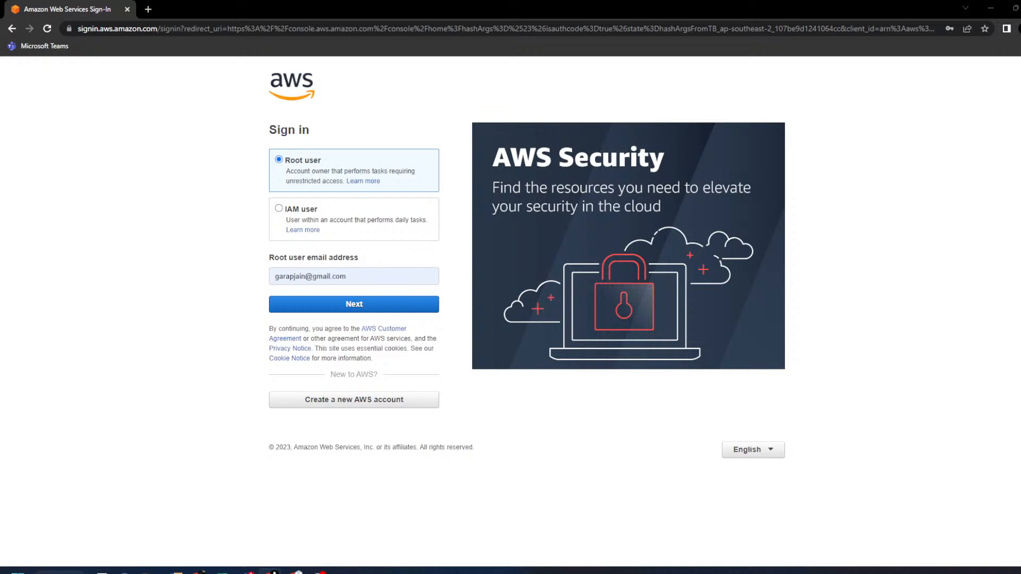
- Sign in to the console as the root user with the saved password
left_click(376, 304)
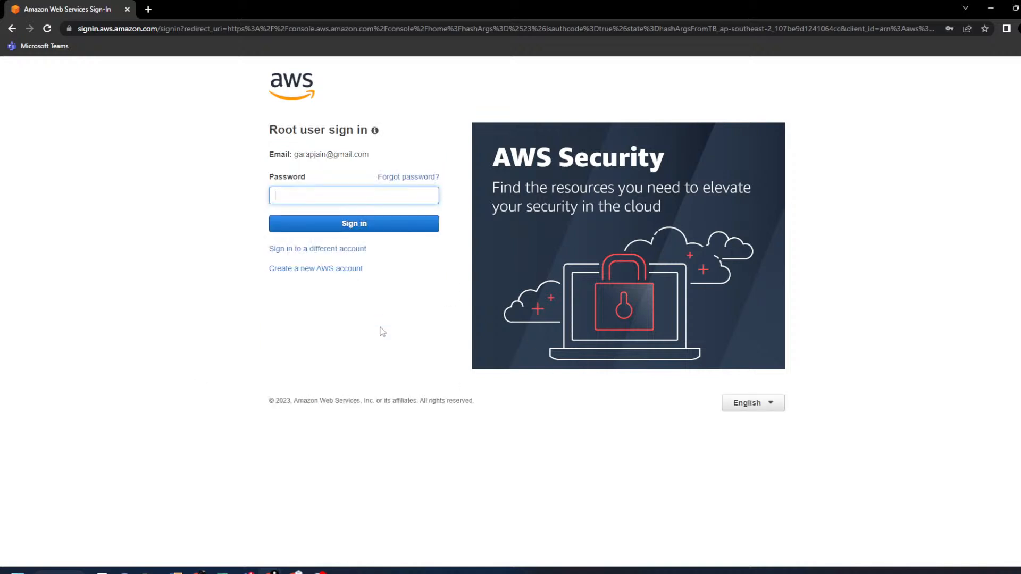
left_click(329, 191)
left_click(340, 222)
left_click(337, 223)
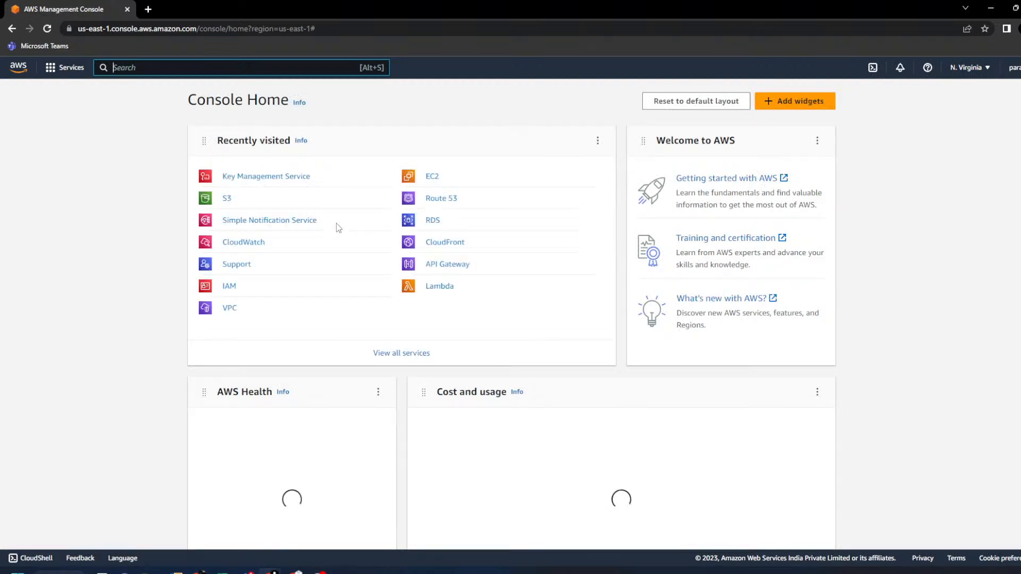
- Open Amazon S3 from Recently visited and begin creating a new bucket in us-east-1
left_click(226, 199)
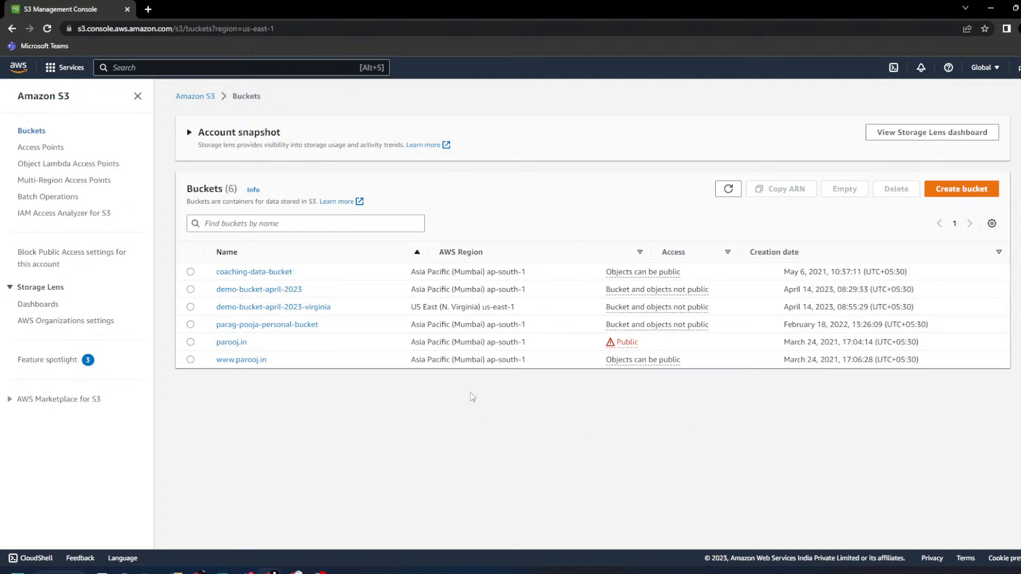
key("Tab")
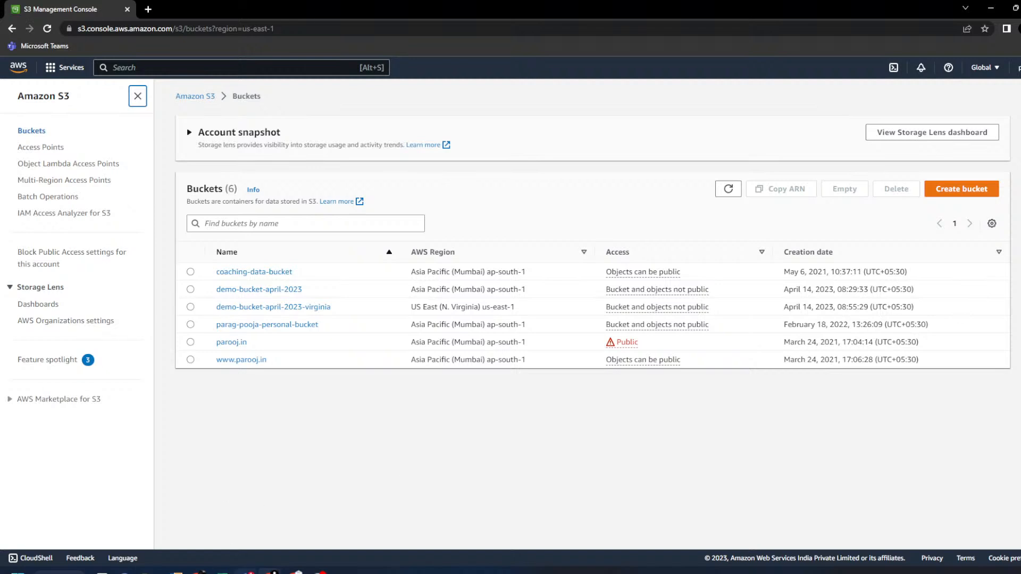
left_click(199, 572)
left_click(949, 192)
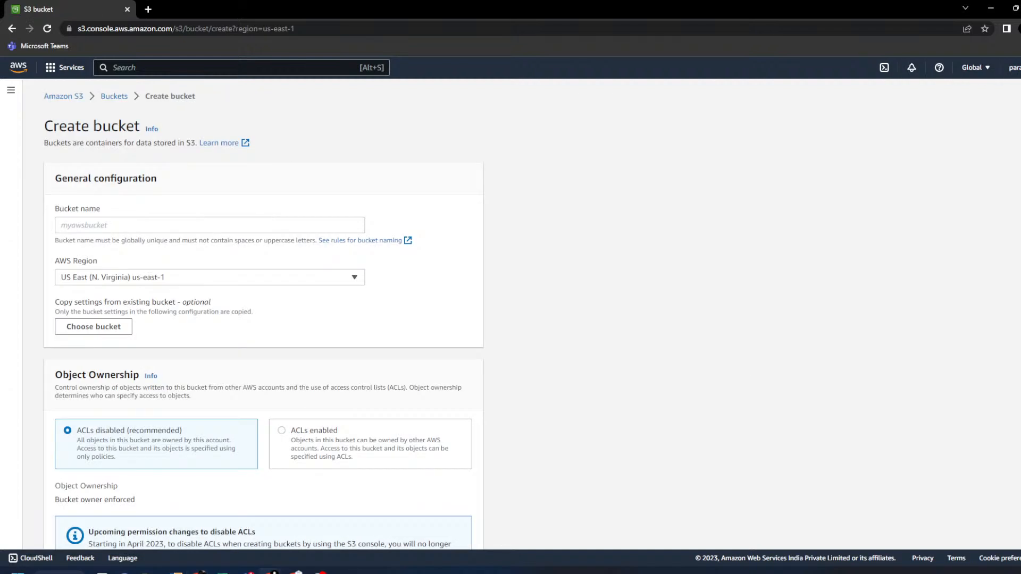
left_click(199, 572)
left_click(257, 221)
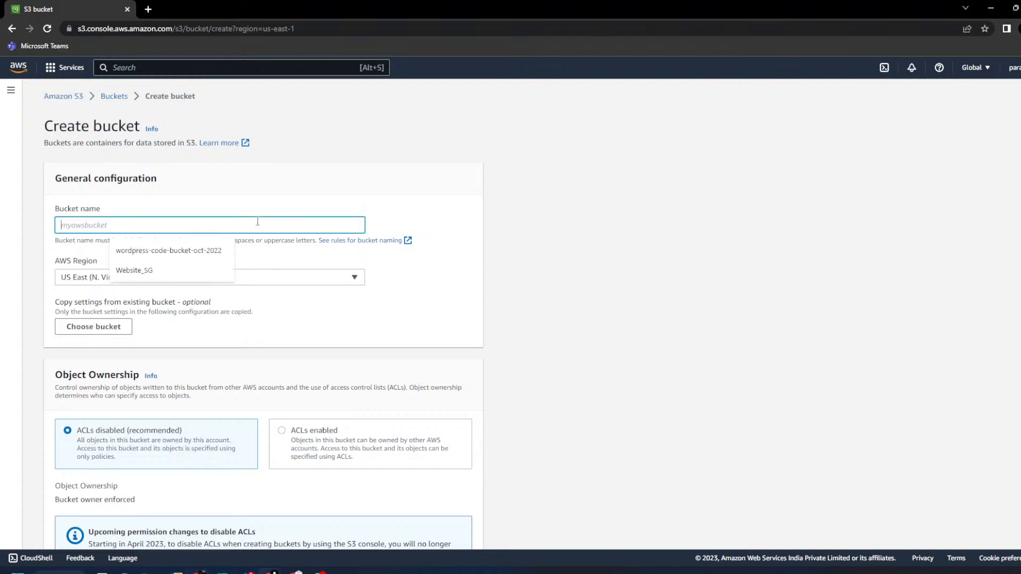
key("alt+Tab")
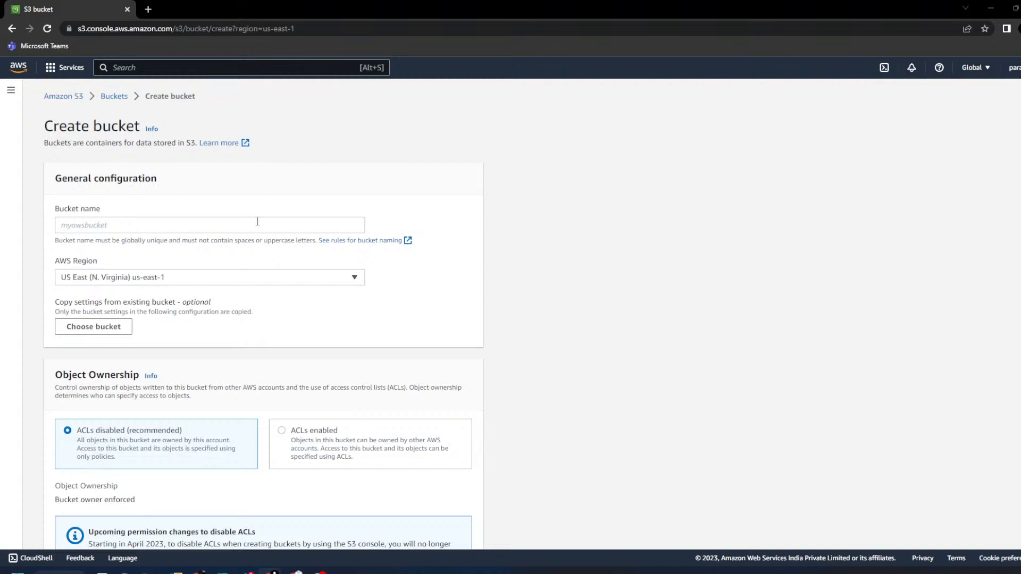
left_click(257, 222)
type("my")
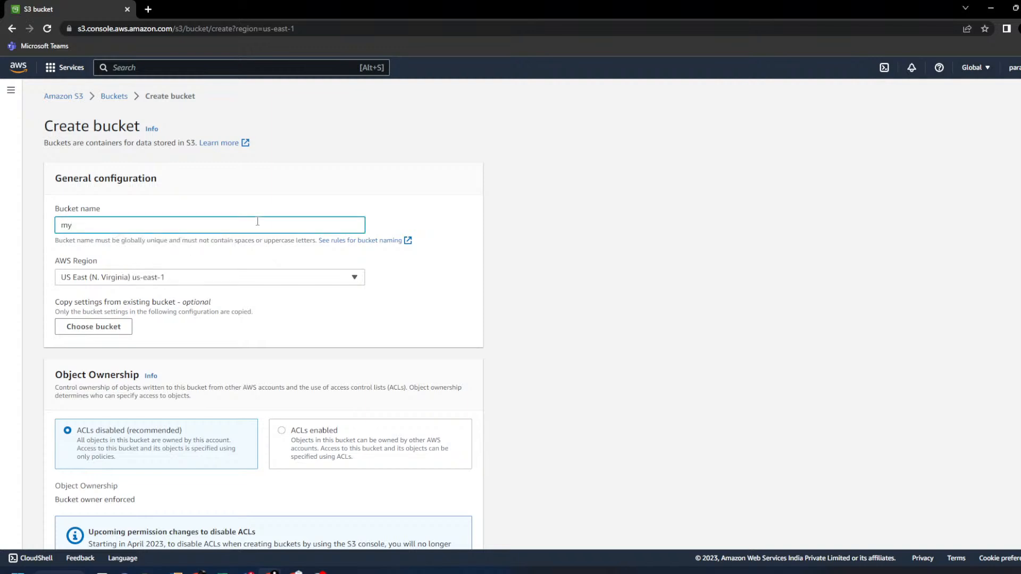
type("_public_bucket")
type("_")
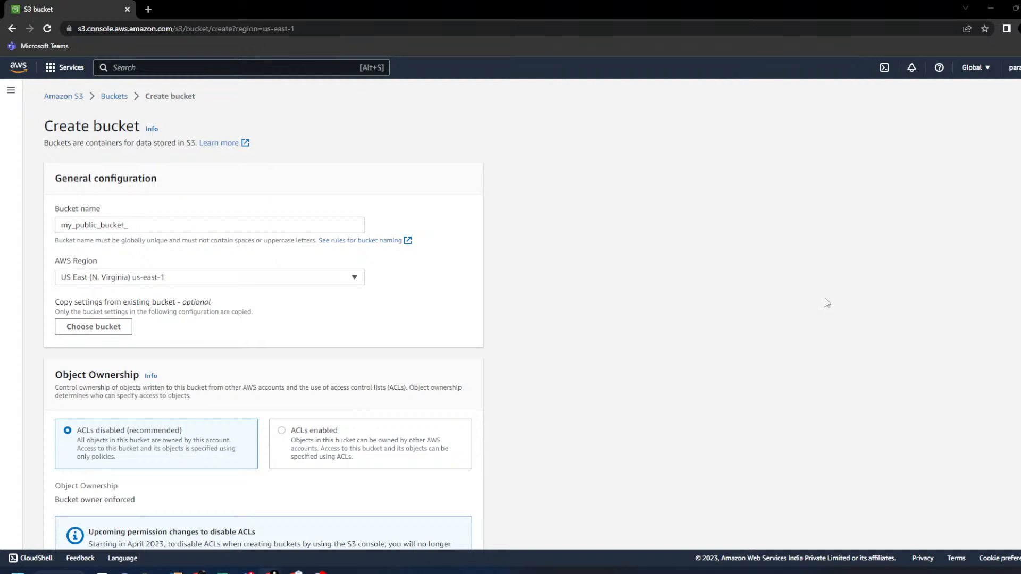
left_click(112, 97)
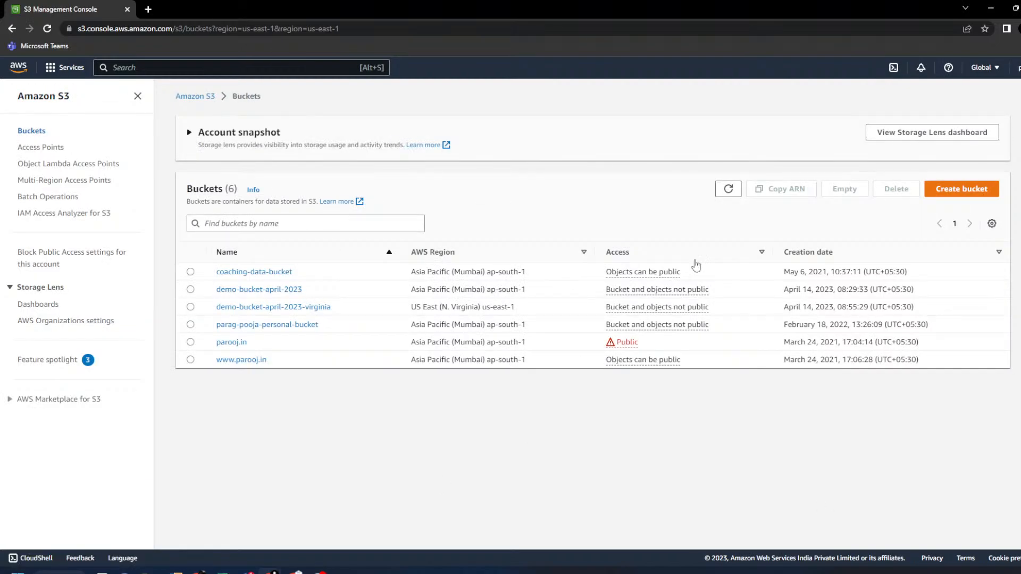
left_click(978, 190)
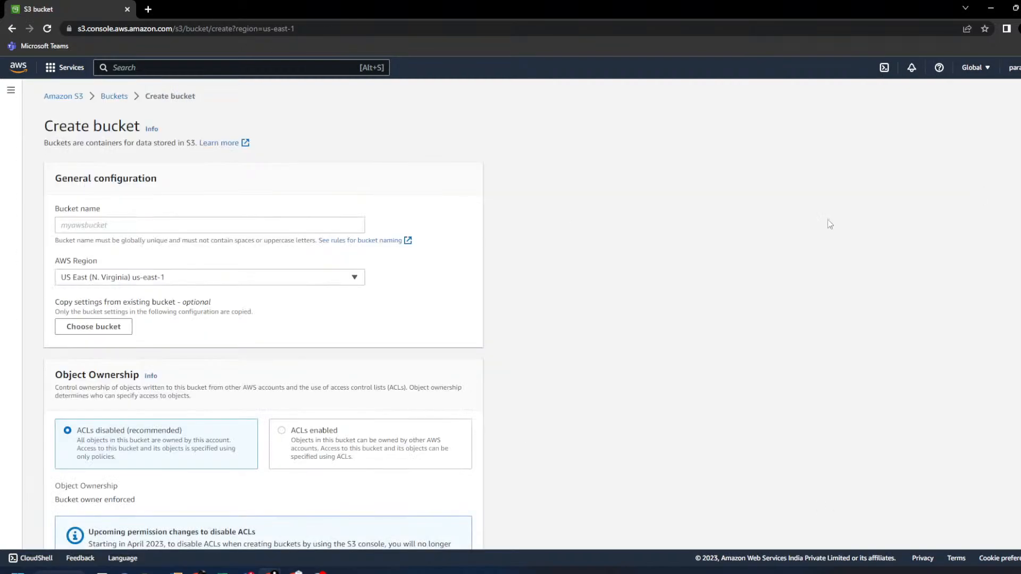
- Name the new bucket my-public-bucket-april-2023
left_click(161, 224)
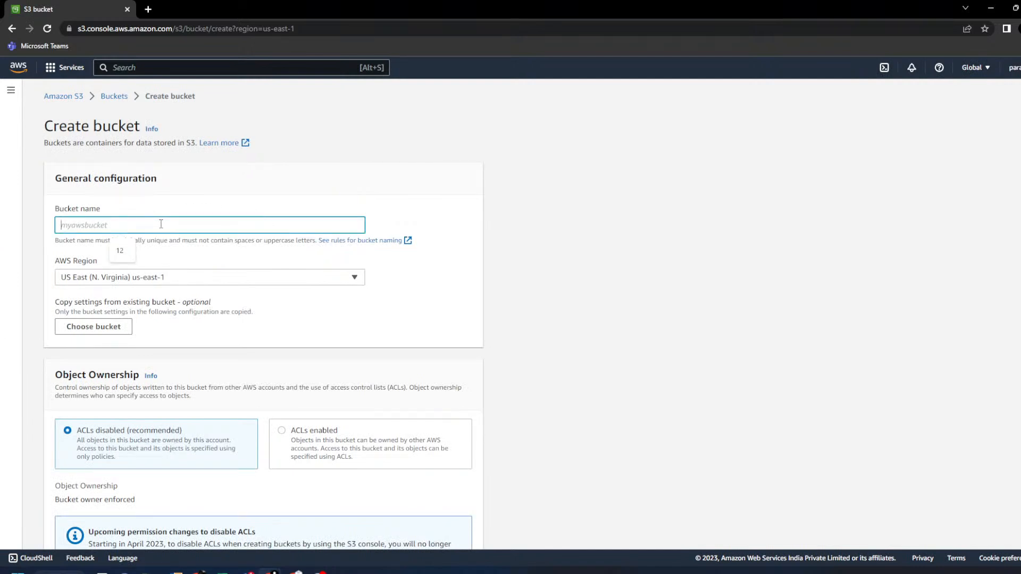
type("my")
type("-s")
type("public")
type("-")
type("bucket")
type("-")
type("a")
key("BackSpace")
type("april")
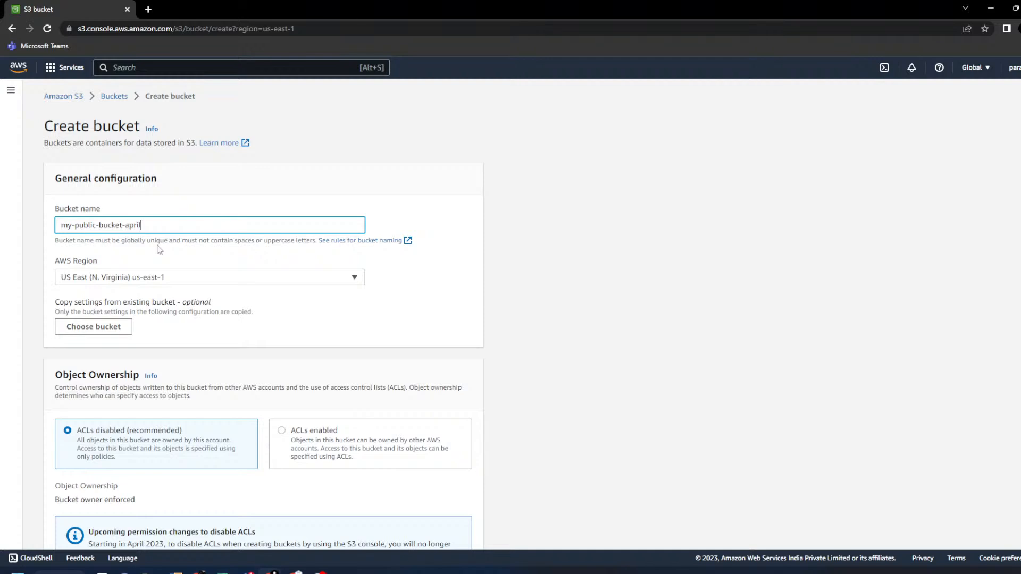
type("-203")
type("3")
- Set the AWS Region to Asia Pacific (Mumbai) ap-south-1
left_click(186, 282)
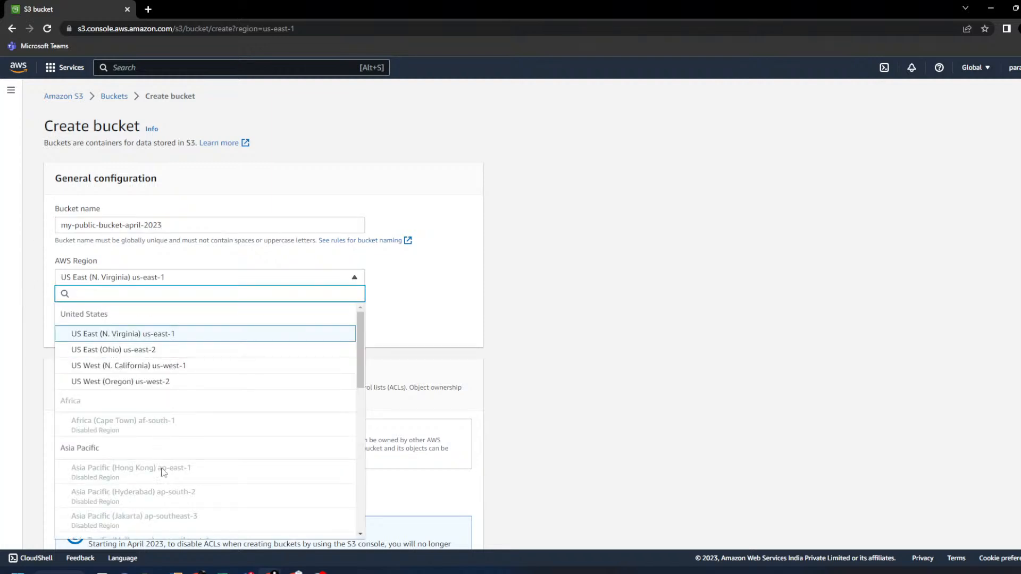
type("mum")
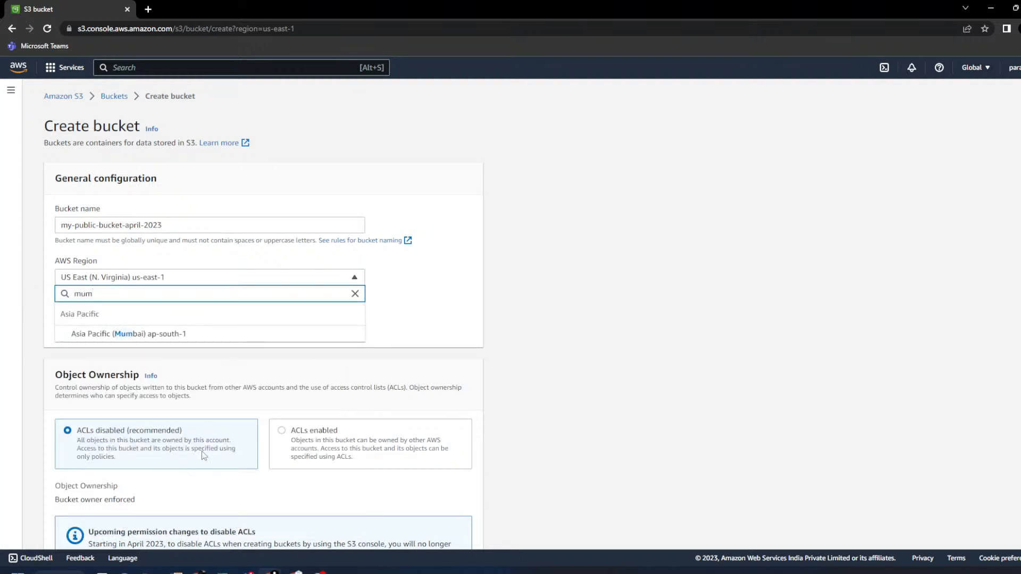
left_click(174, 335)
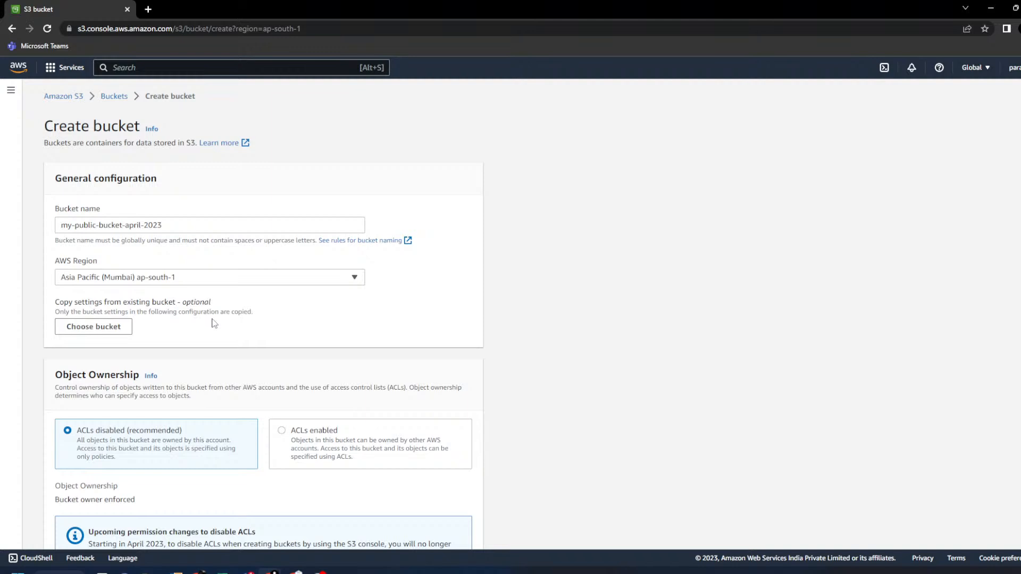
scroll(417, 319, "down", 2)
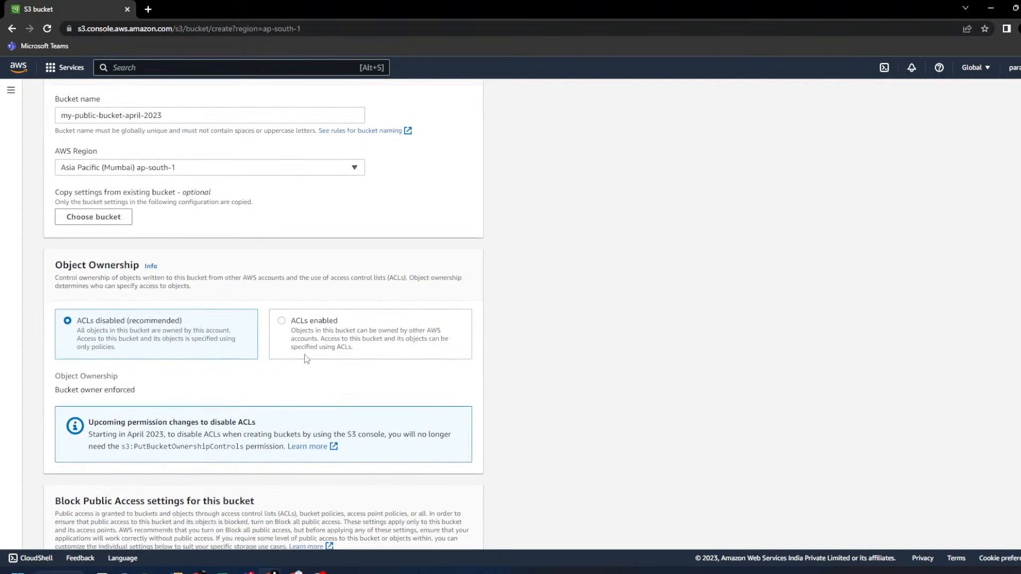
- Select ACLs enabled under Object Ownership, keeping Bucket owner preferred
left_click(289, 328)
scroll(513, 330, "down", 2)
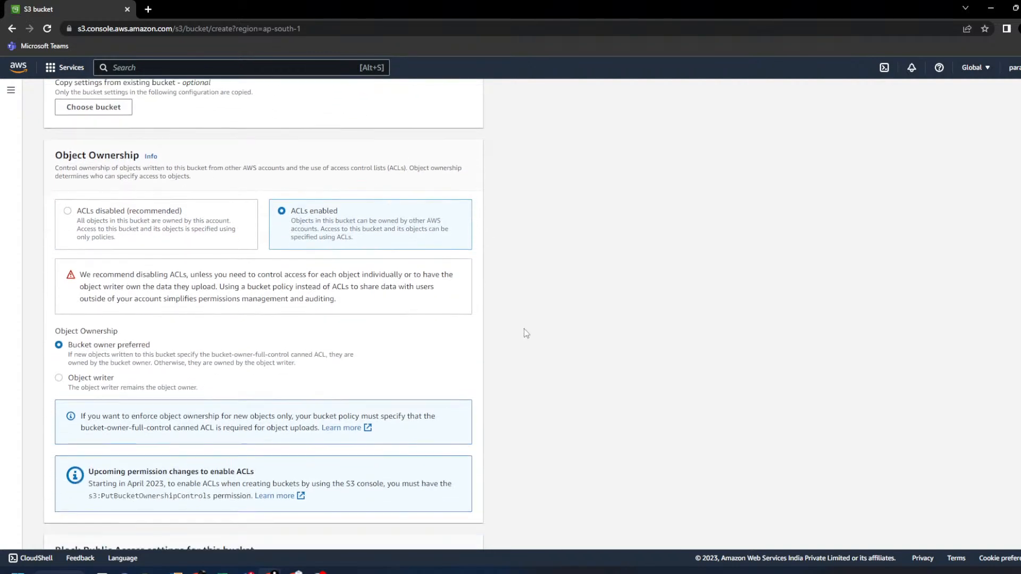
scroll(524, 329, "down", 2)
scroll(524, 330, "down", 1)
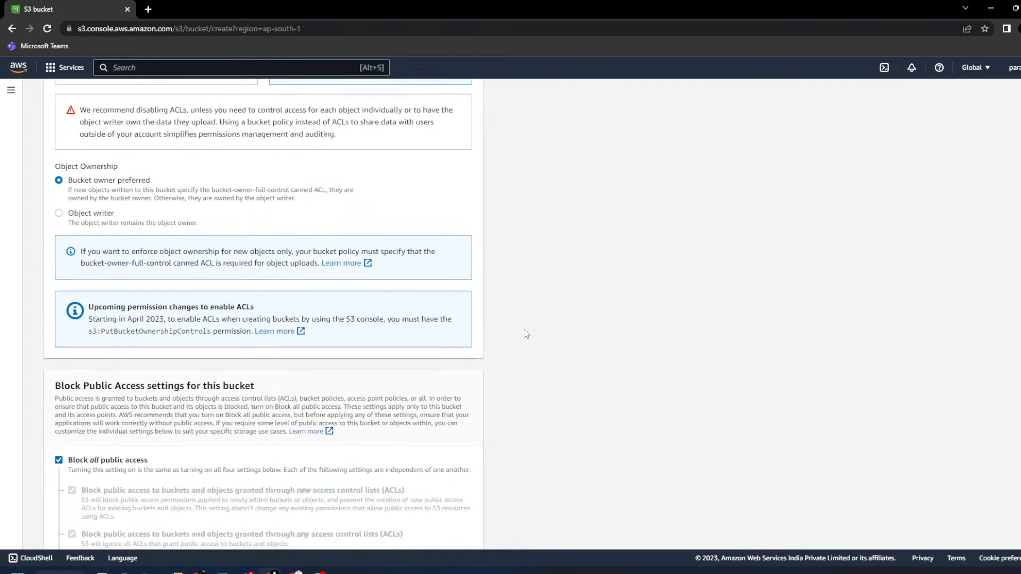
scroll(526, 333, "down", 1)
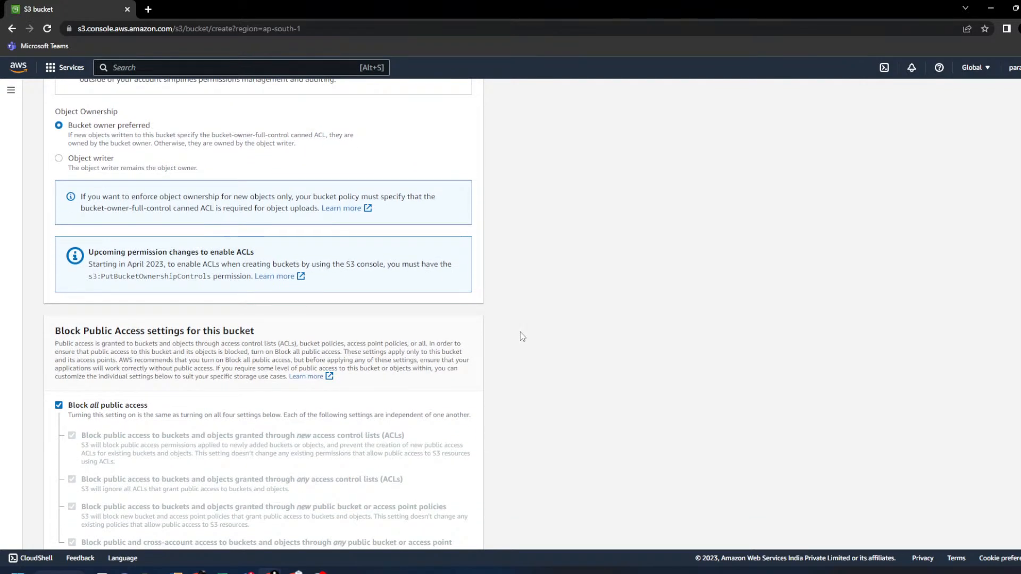
scroll(510, 336, "down", 2)
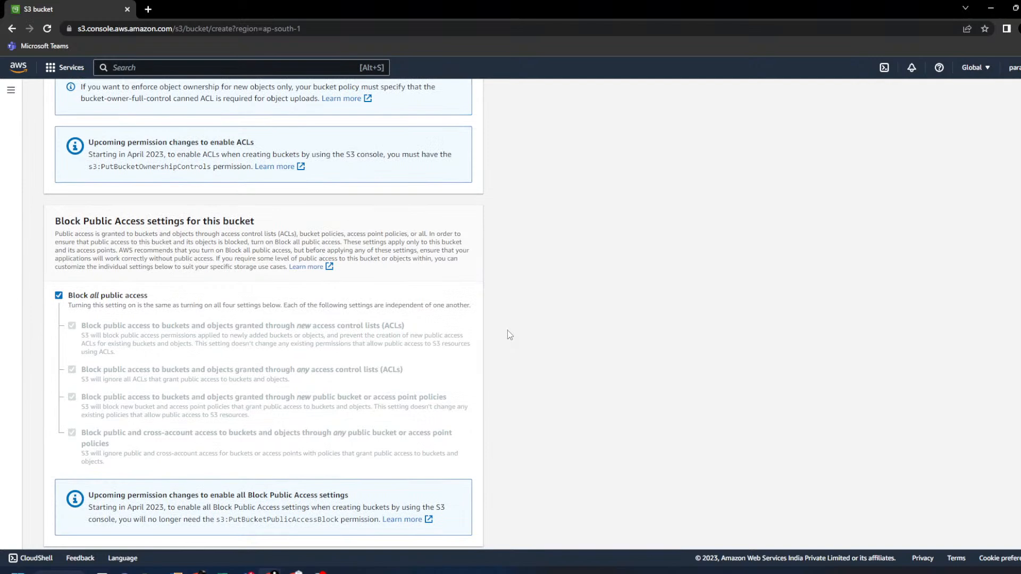
- Review the Block Public Access settings, leaving Block all public access on
left_click_drag(55, 221, 265, 223)
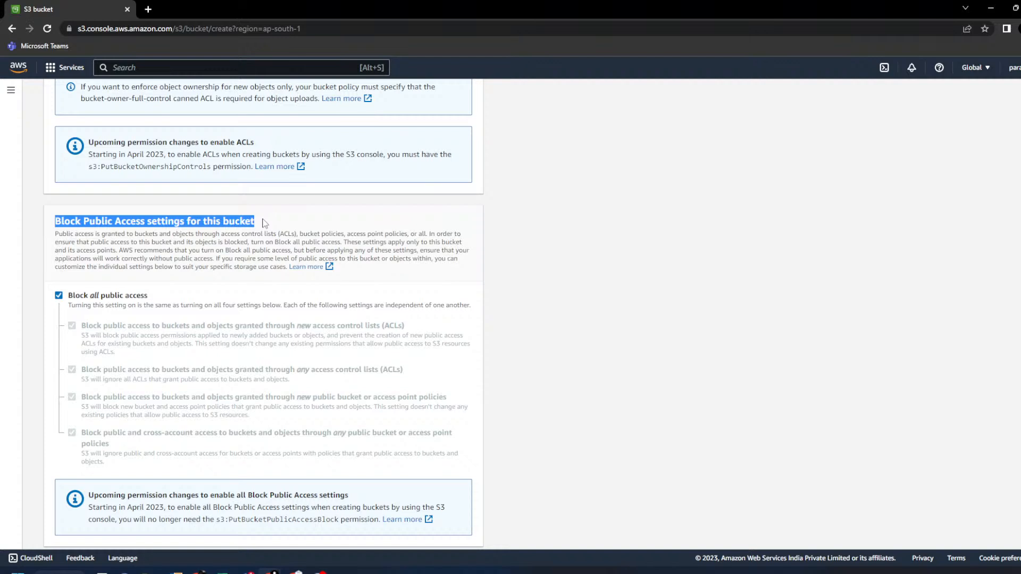
left_click_drag(73, 295, 163, 291)
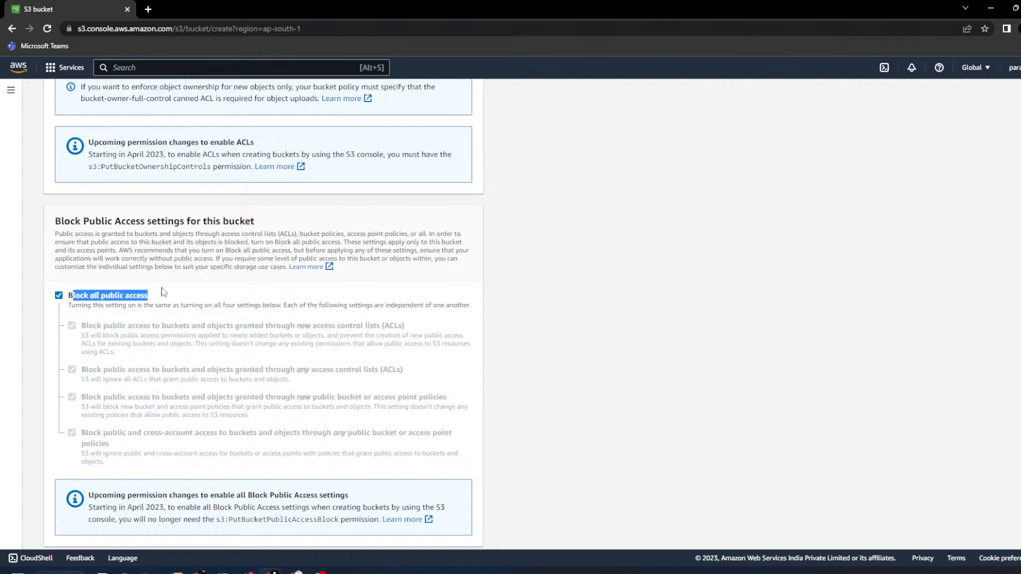
scroll(163, 292, "up", 10)
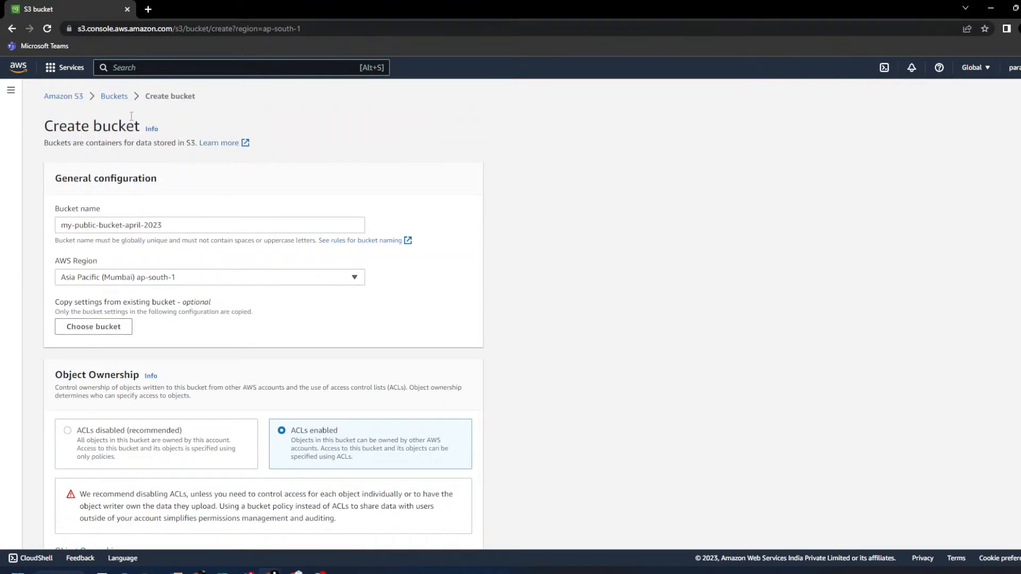
middle_click(122, 106)
scroll(641, 352, "down", 10)
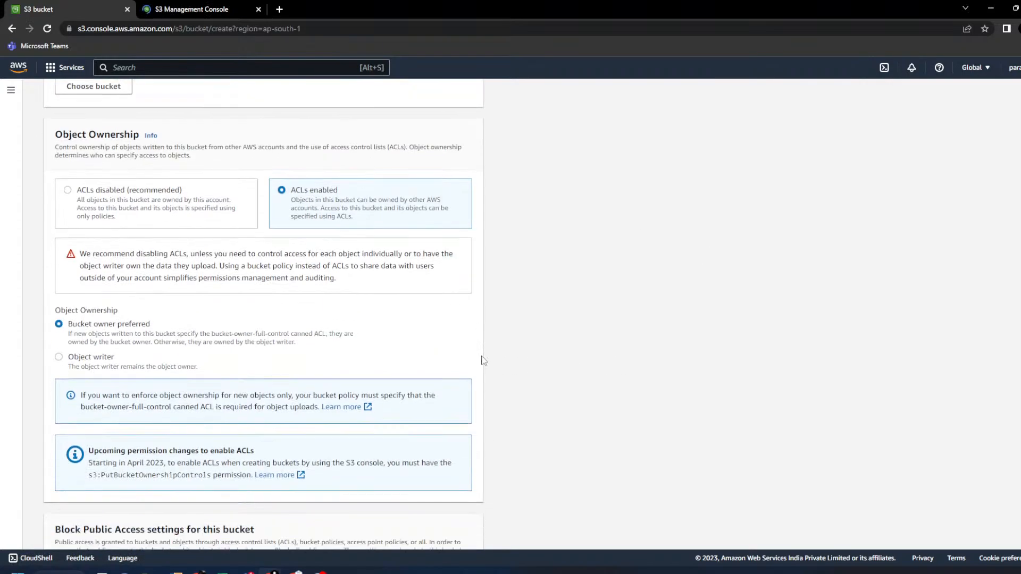
scroll(484, 359, "down", 3)
left_click(199, 9)
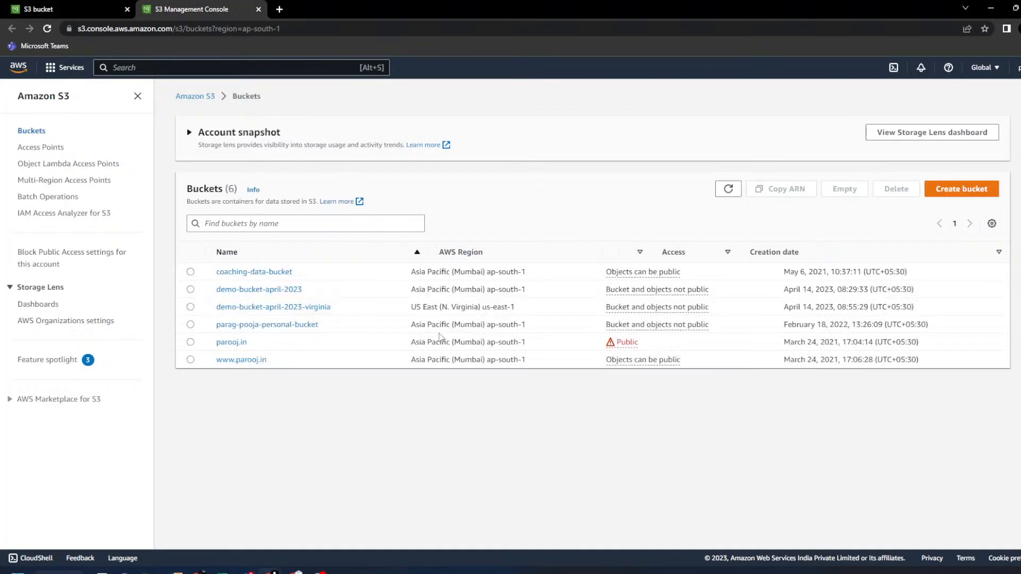
left_click(190, 290)
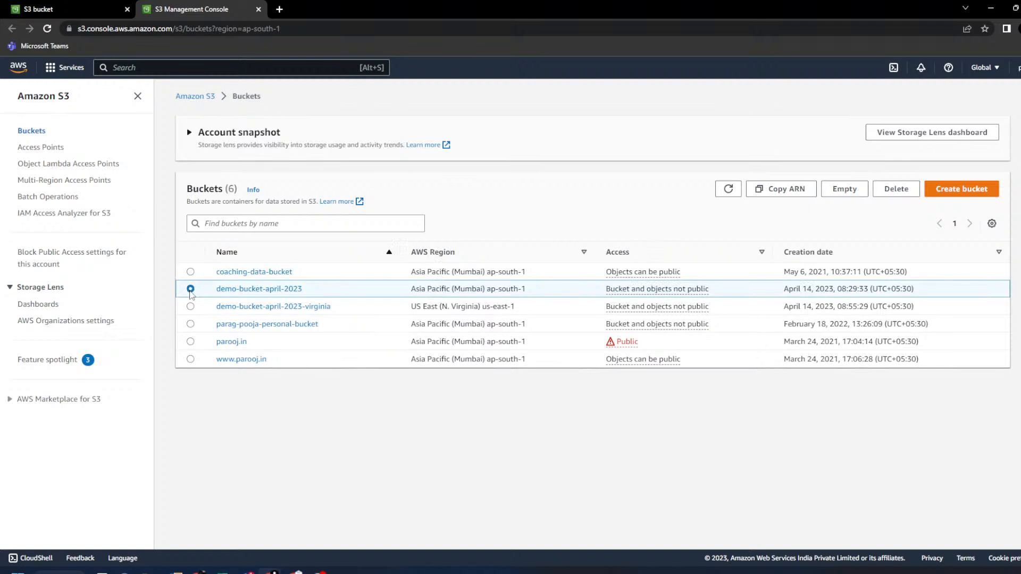
left_click_drag(605, 289, 731, 289)
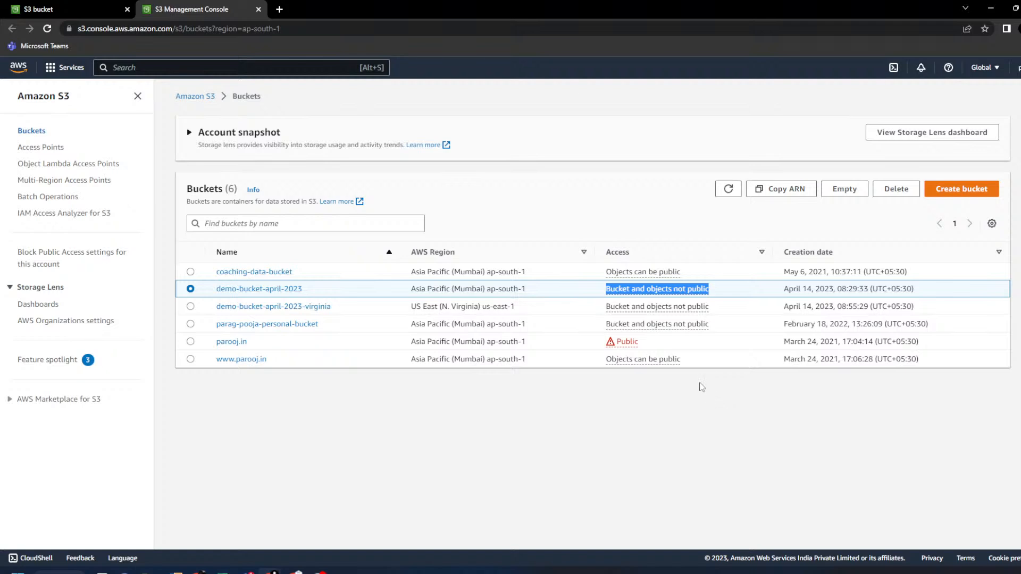
left_click_drag(701, 272, 605, 274)
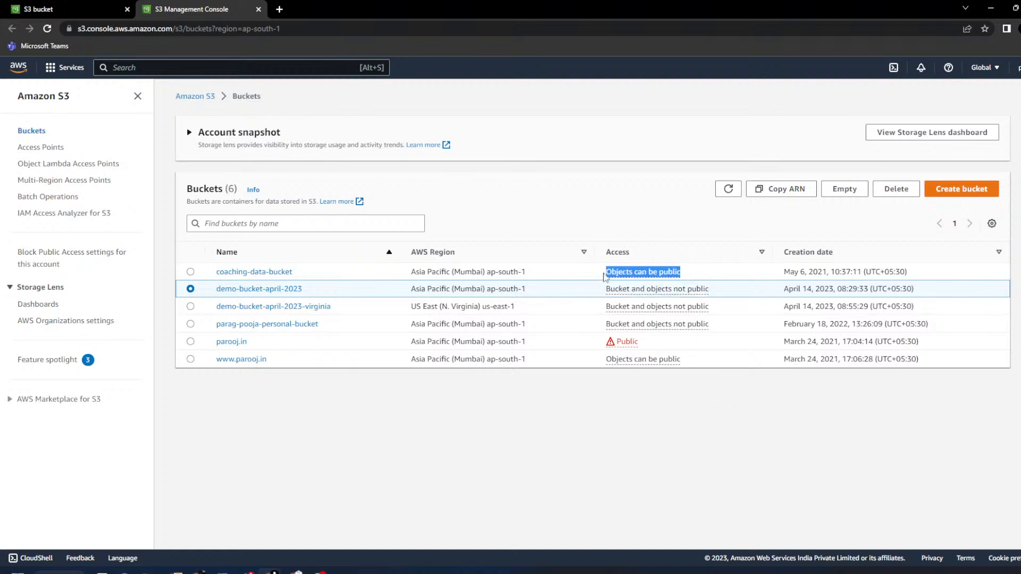
left_click_drag(644, 351, 596, 346)
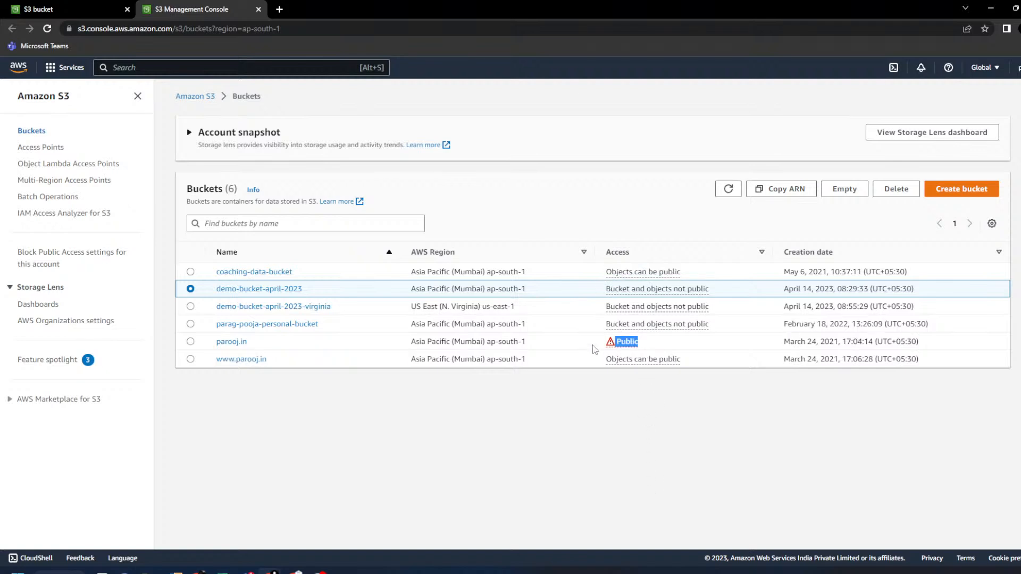
left_click(53, 8)
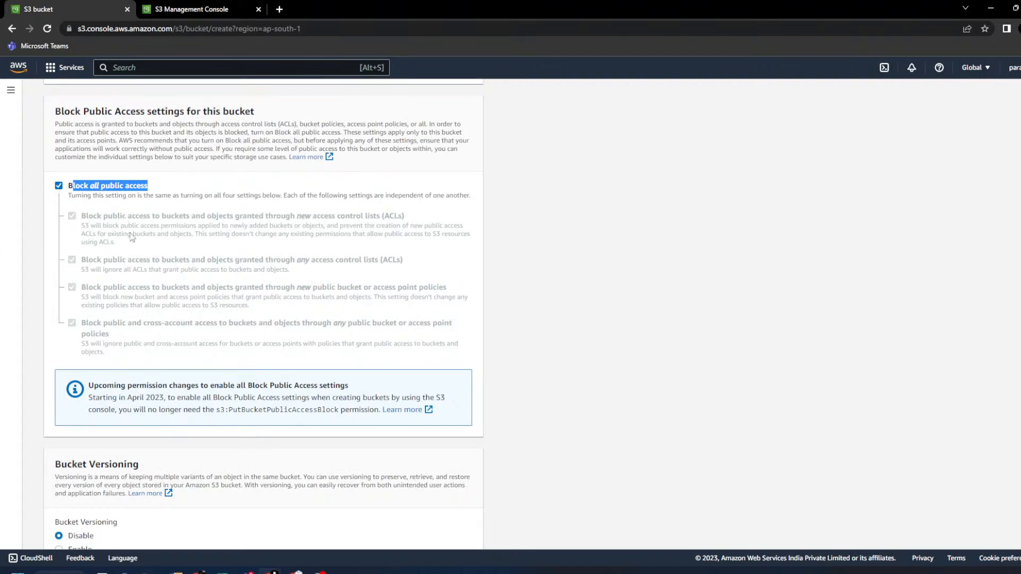
left_click(205, 9)
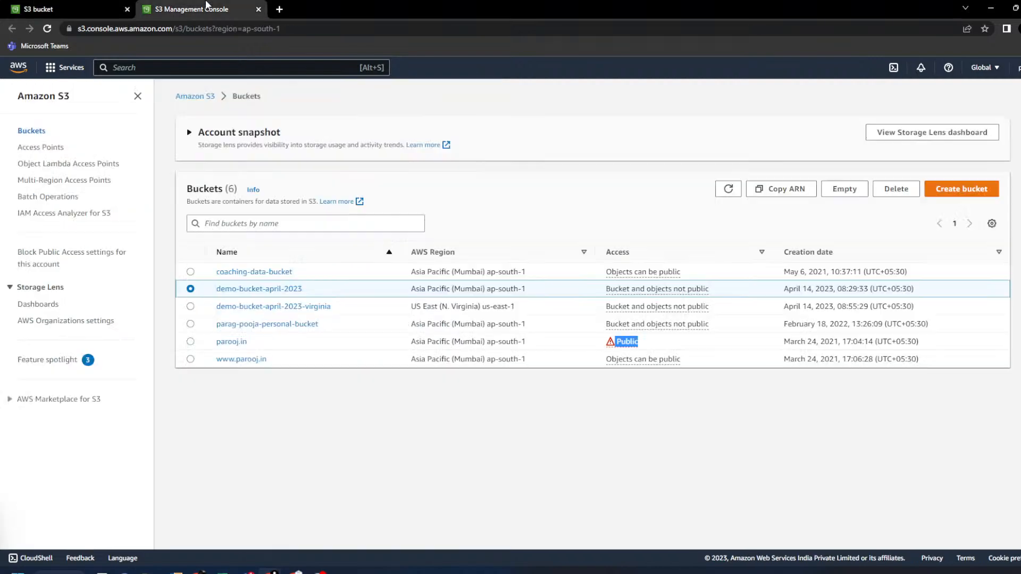
left_click(293, 290)
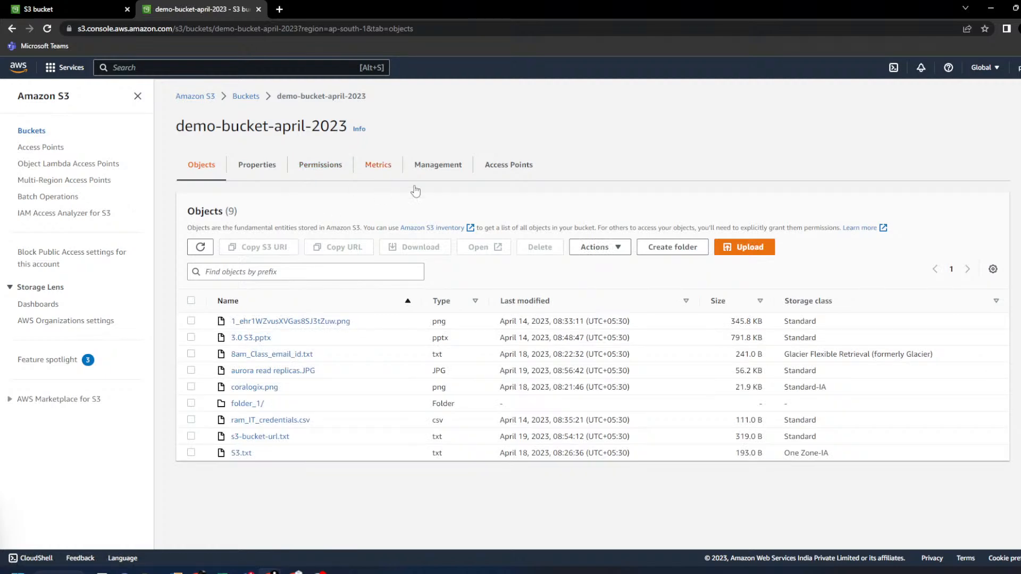
left_click(102, 8)
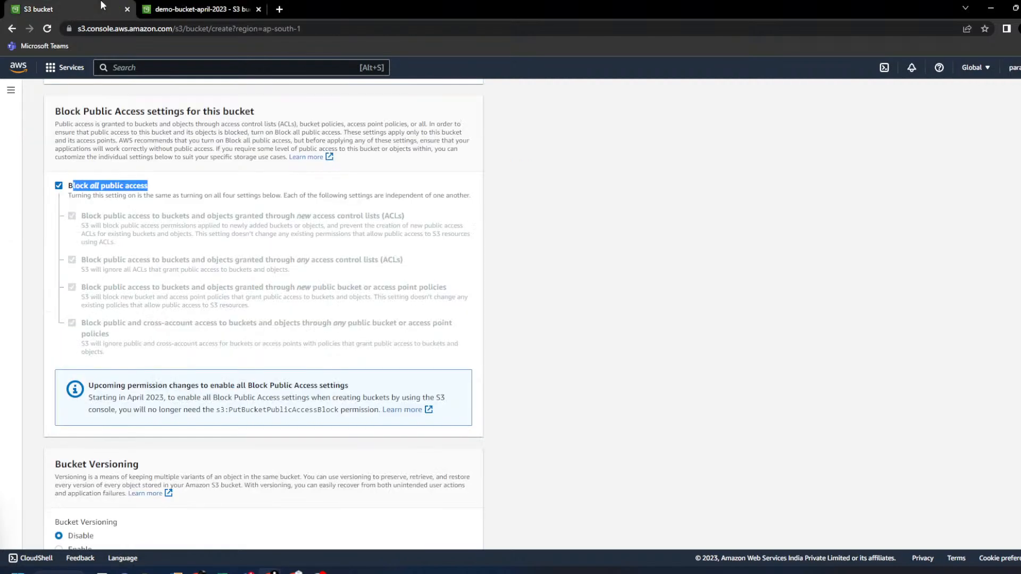
- Uncheck Block all public access and acknowledge the bucket may become public
left_click(106, 191)
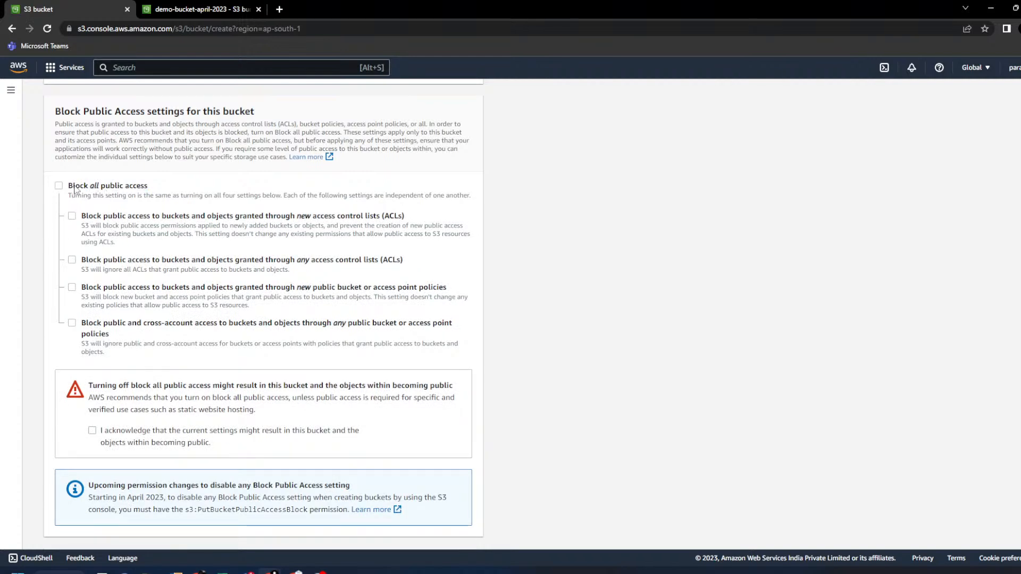
left_click_drag(75, 189, 175, 190)
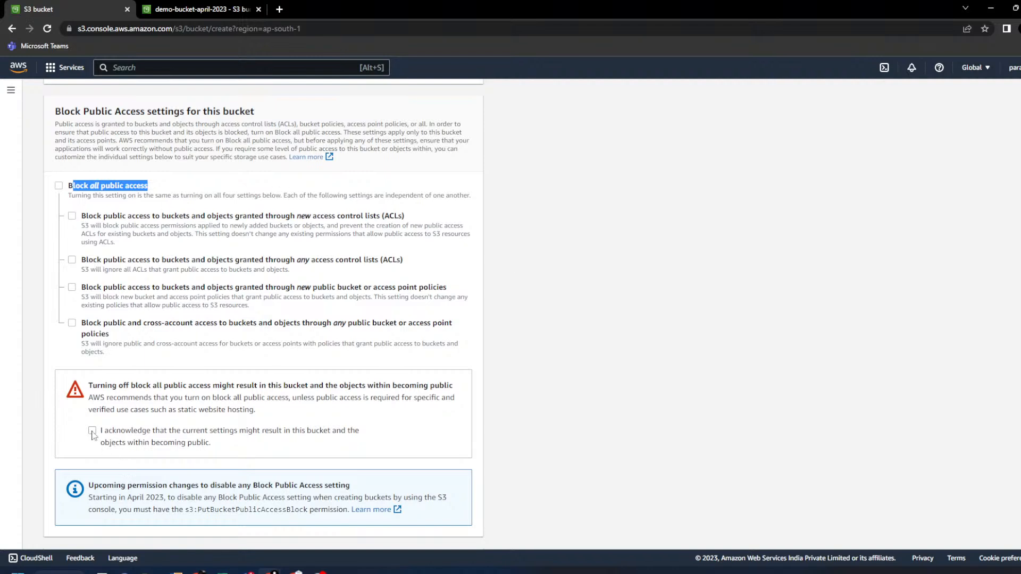
left_click_drag(98, 386, 461, 388)
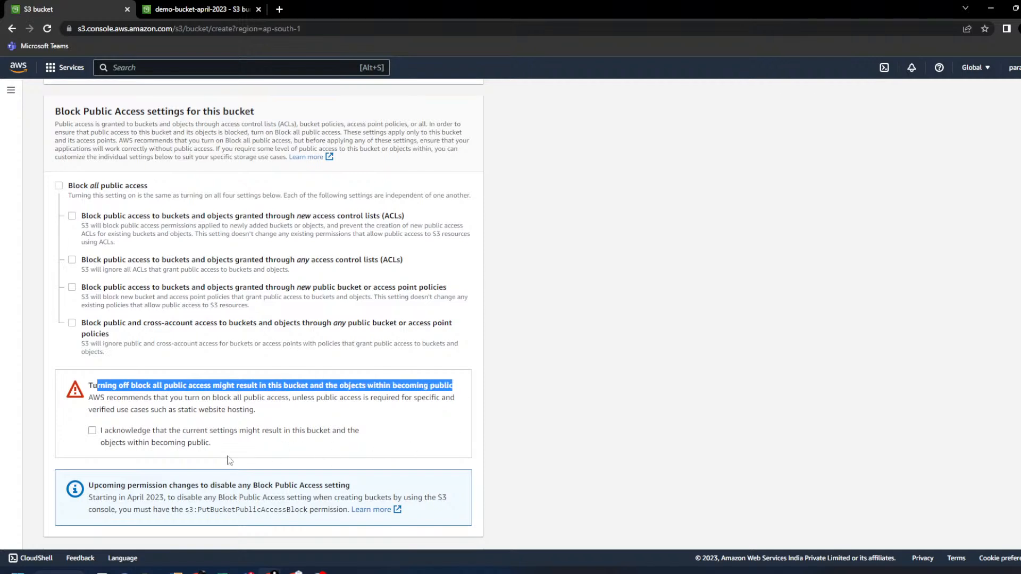
left_click(91, 431)
scroll(463, 394, "down", 3)
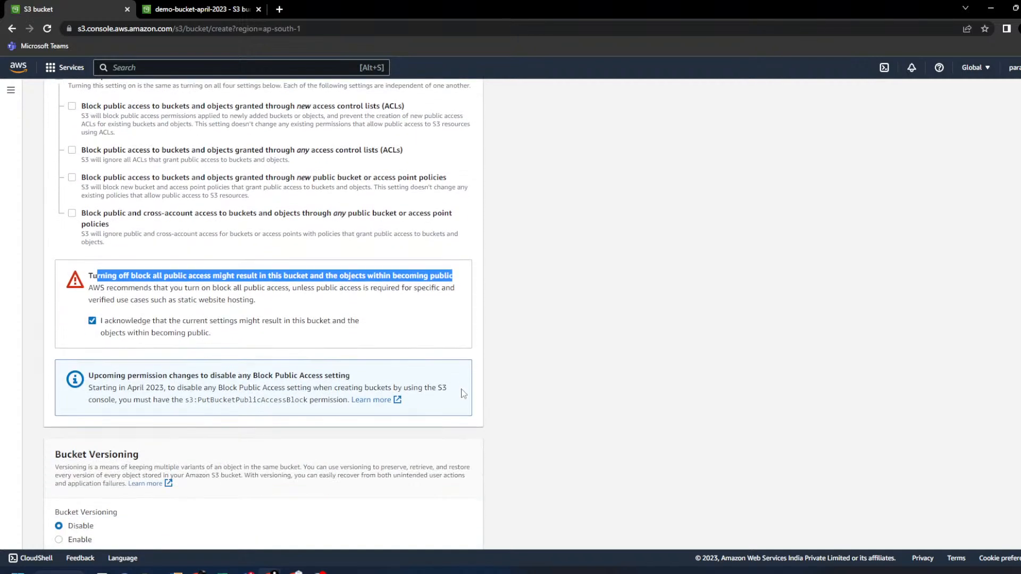
scroll(463, 394, "down", 1)
left_click(553, 322)
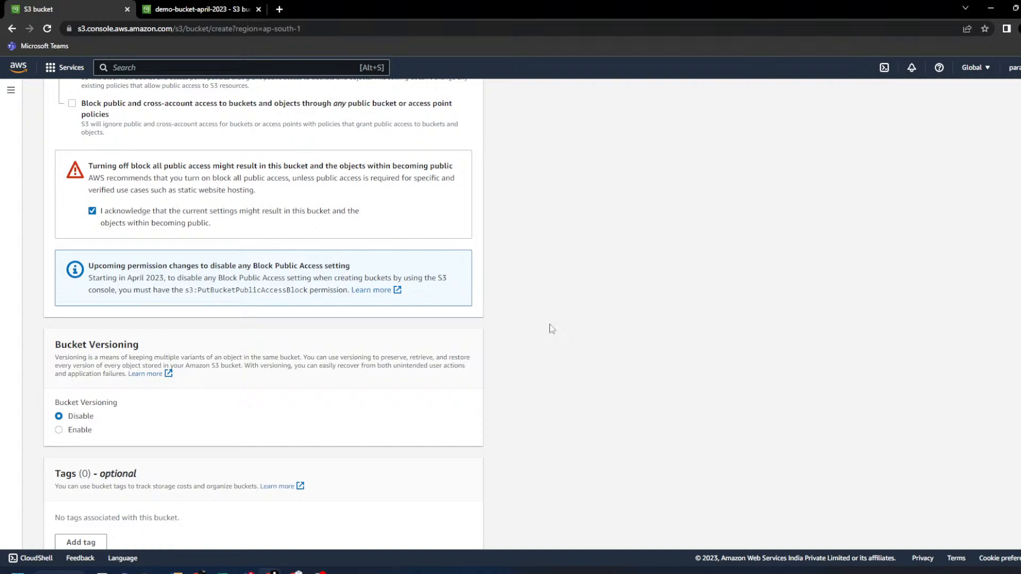
- Expand Advanced settings to reveal the Object Lock option
scroll(551, 327, "down", 1)
scroll(563, 334, "down", 1)
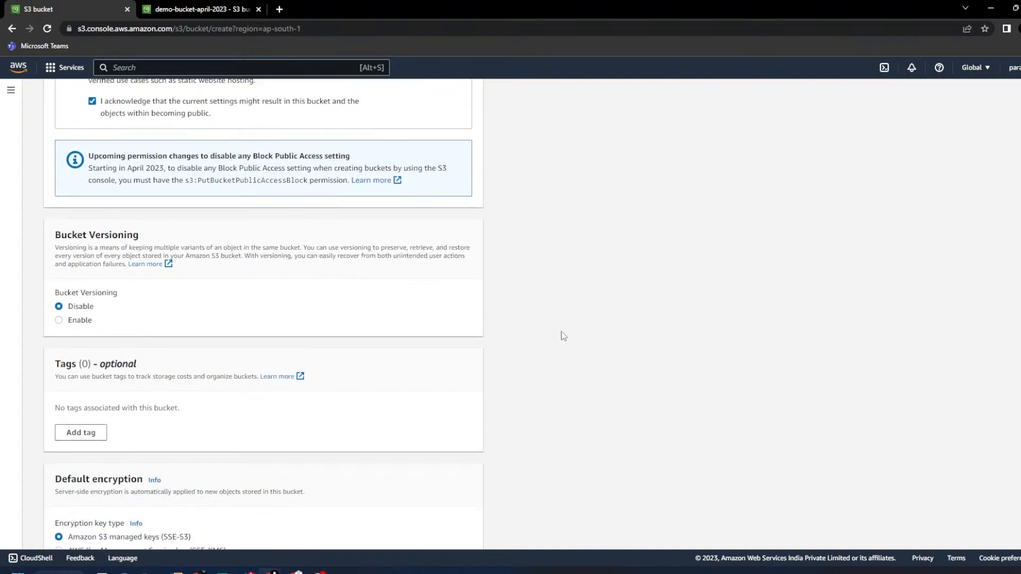
scroll(404, 313, "down", 1)
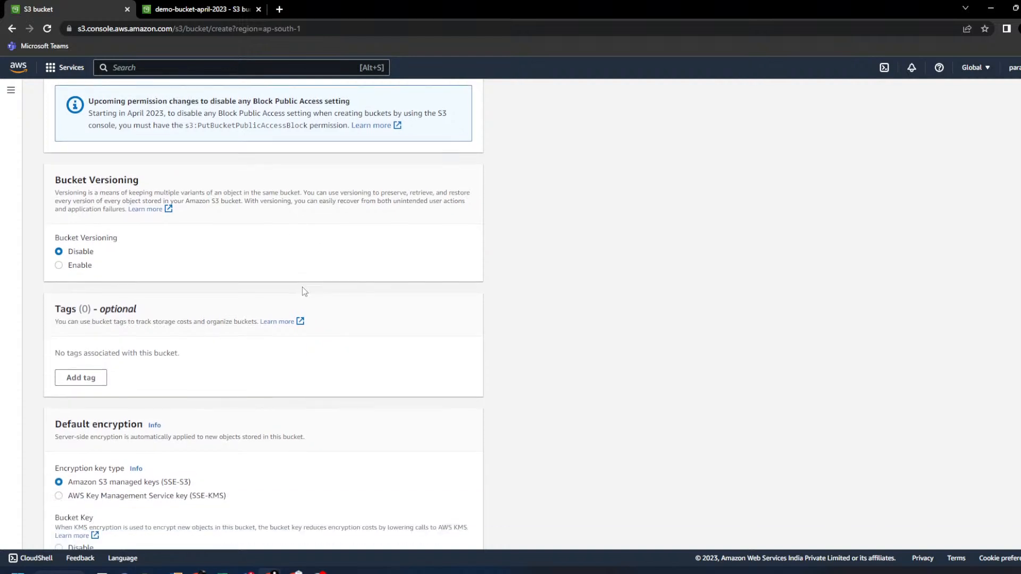
scroll(269, 374, "down", 2)
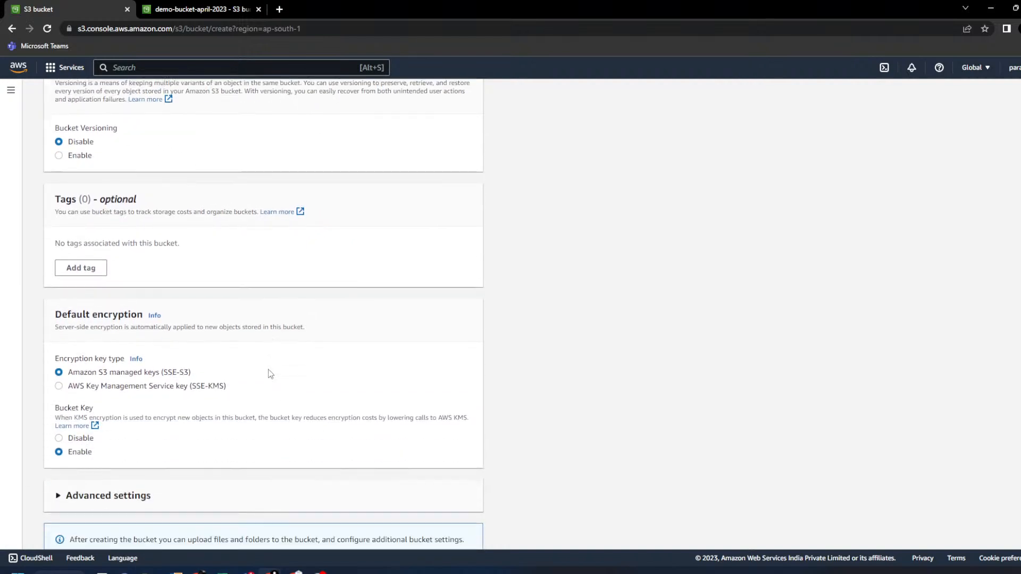
scroll(270, 374, "down", 1)
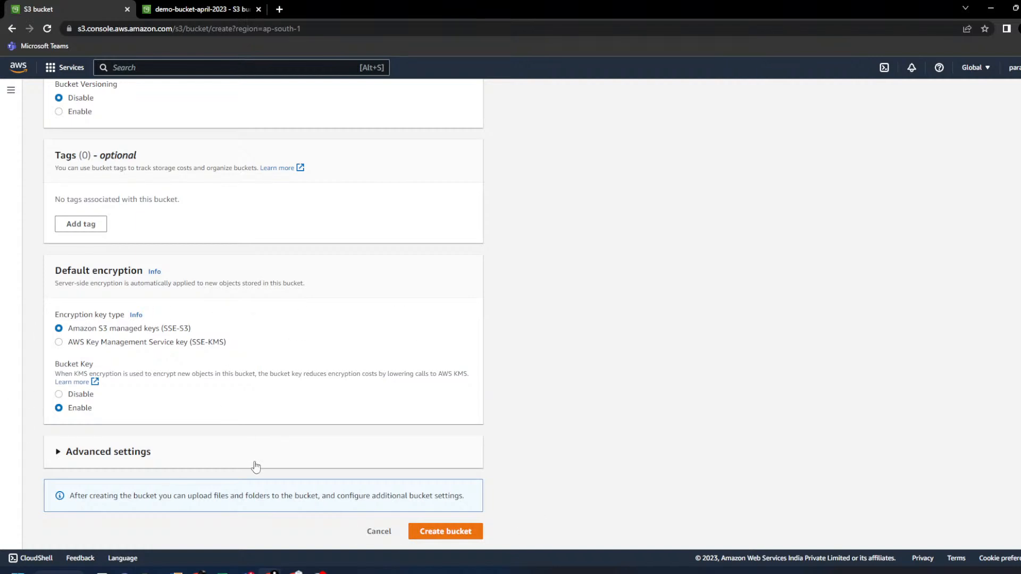
left_click(101, 452)
scroll(428, 403, "down", 3)
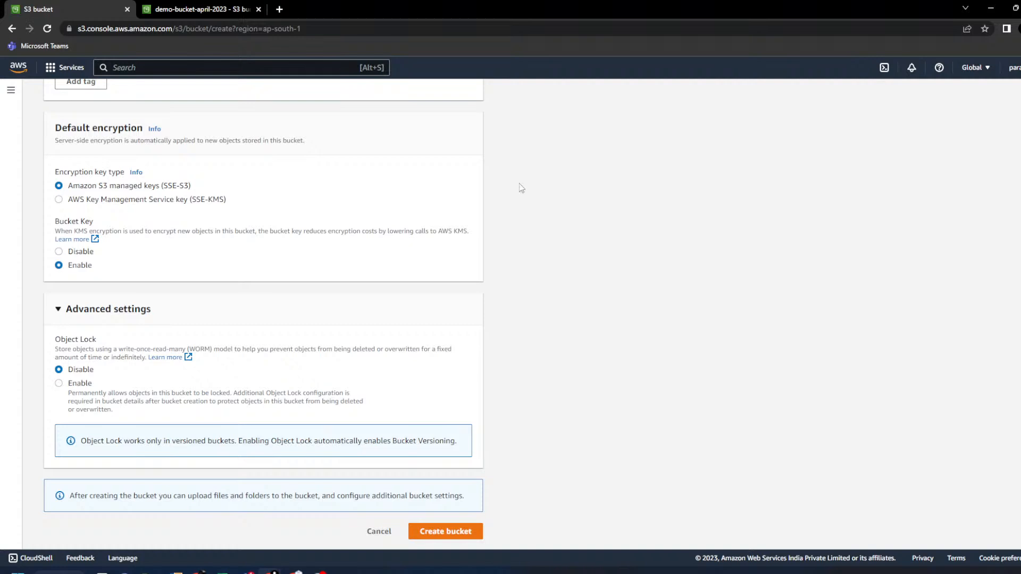
- Create my-public-bucket-april-2023 and confirm its access shows Objects can be public
left_click(470, 538)
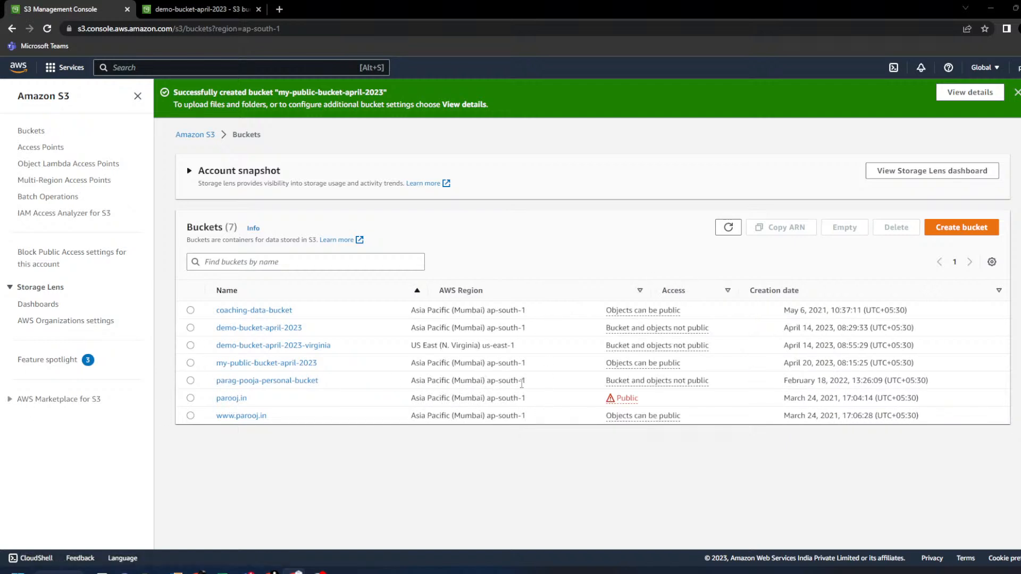
left_click_drag(701, 364, 204, 369)
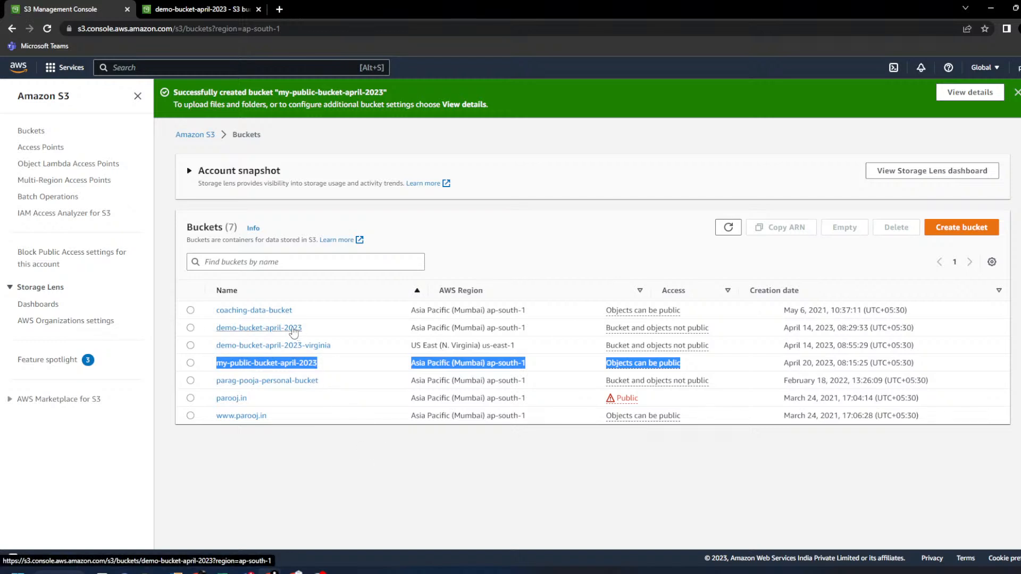
- Open demo-bucket-april-2023, view the S3.txt object details, and copy its Object URL
left_click(293, 328)
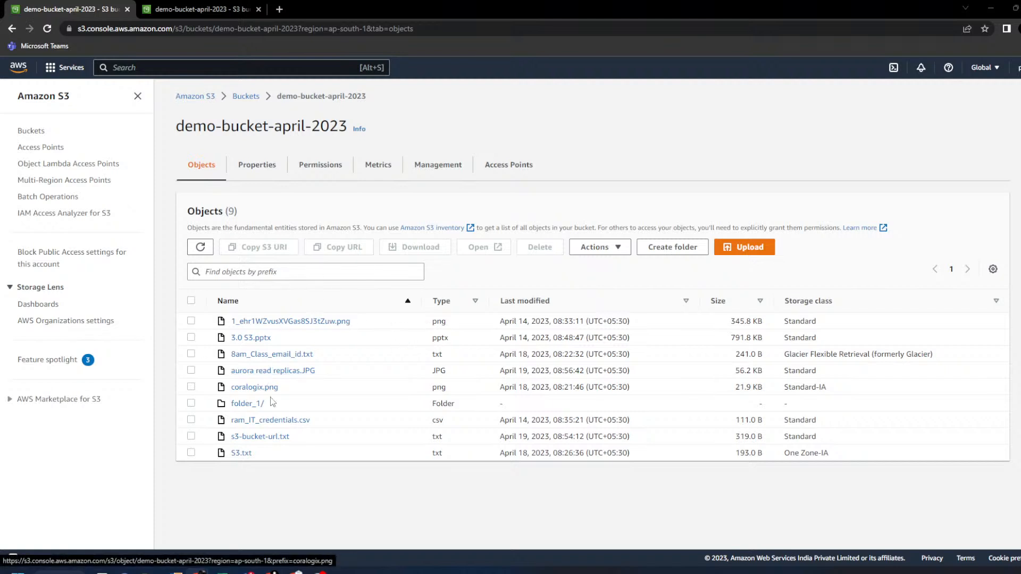
left_click(245, 456)
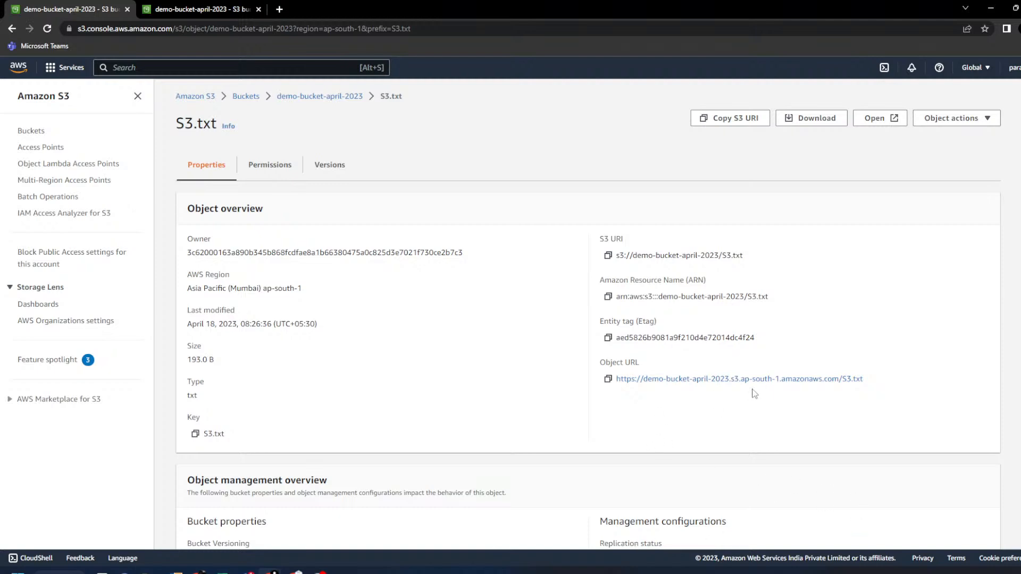
triple_click(612, 363)
left_click(317, 413)
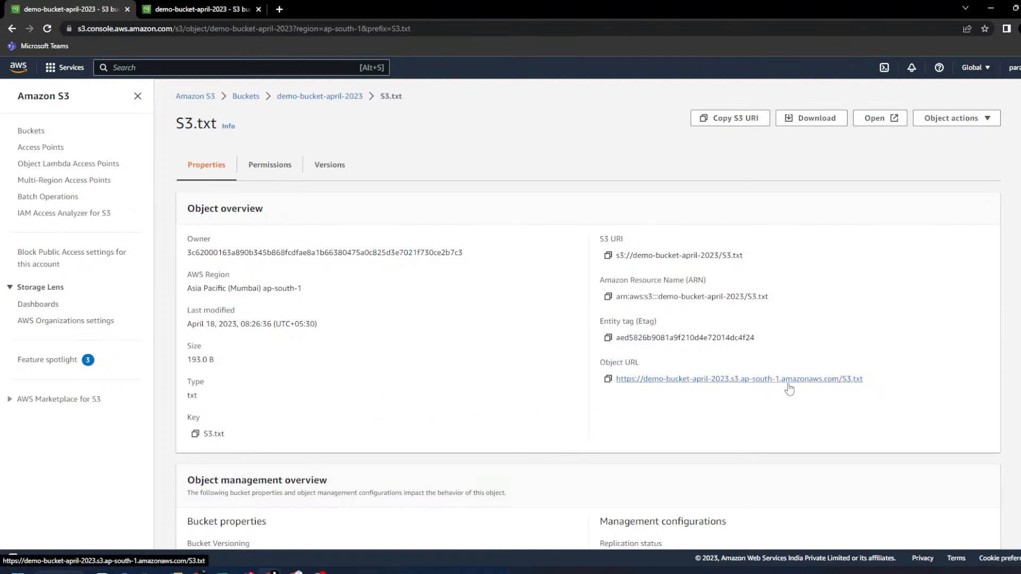
left_click(608, 380)
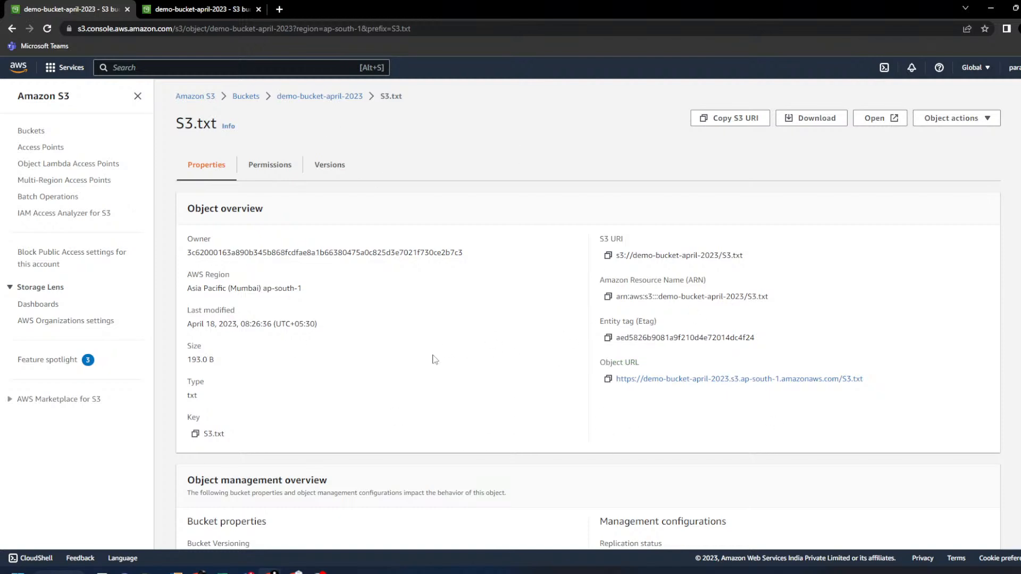
triple_click(609, 363)
left_click(622, 404)
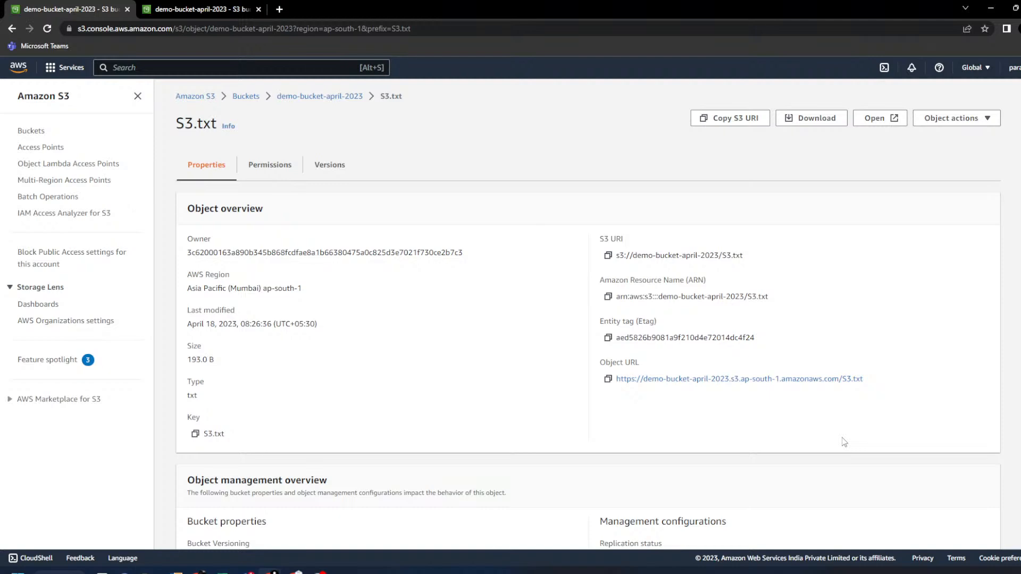
- Open S3.txt's Object URL in a new tab, see the AccessDenied XML error, and return
left_click(719, 380, "ctrl")
left_click(343, 7)
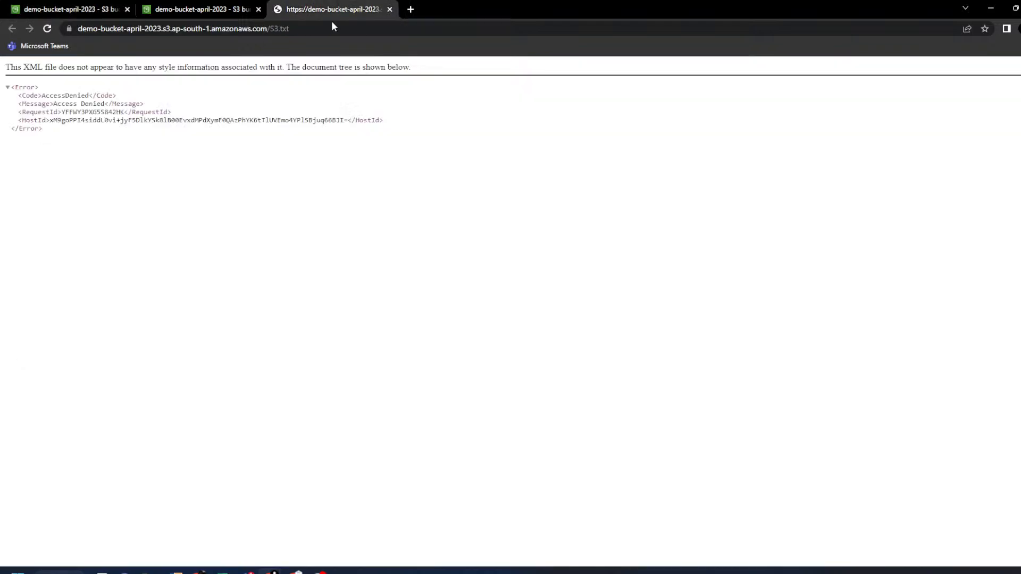
left_click_drag(21, 69, 412, 68)
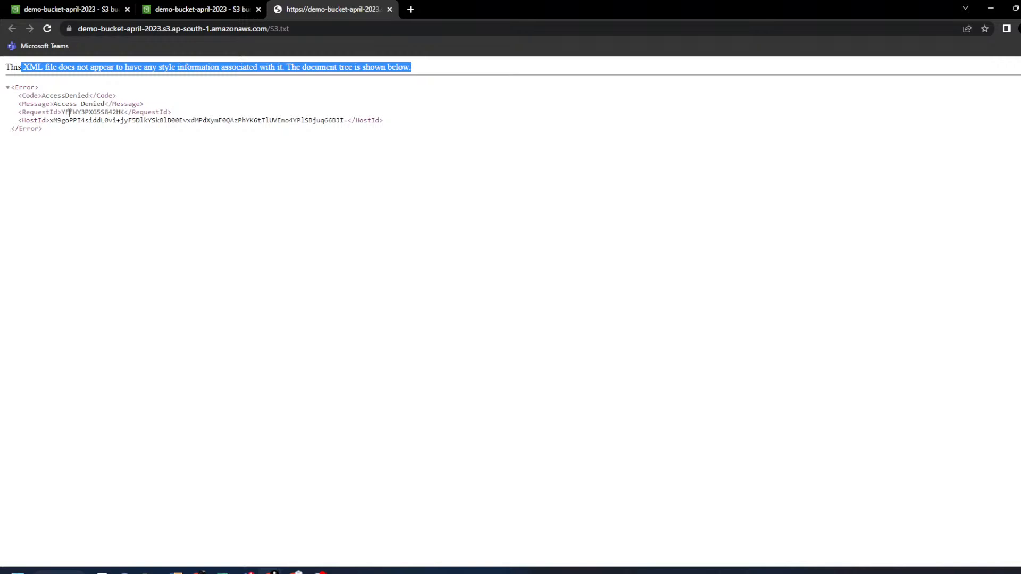
left_click_drag(54, 104, 128, 104)
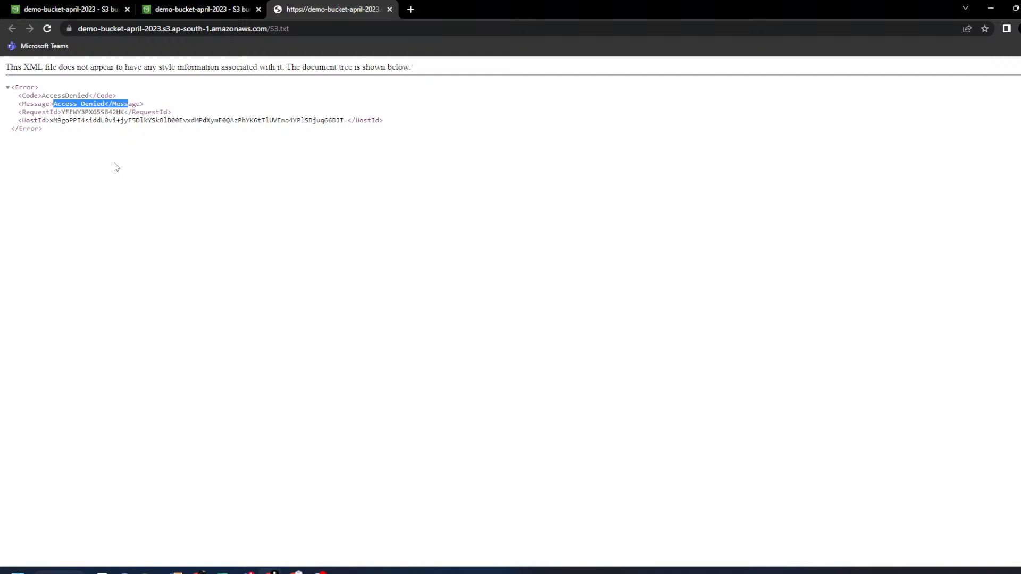
left_click(93, 8)
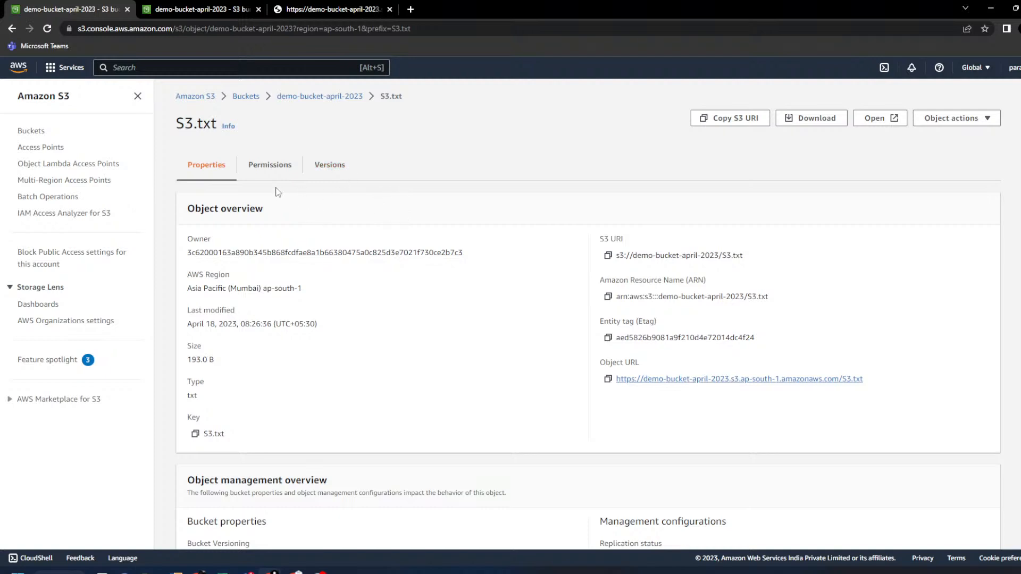
- Check S3.txt's access control list: Everyone (public access) has no permissions
left_click_drag(176, 126, 218, 126)
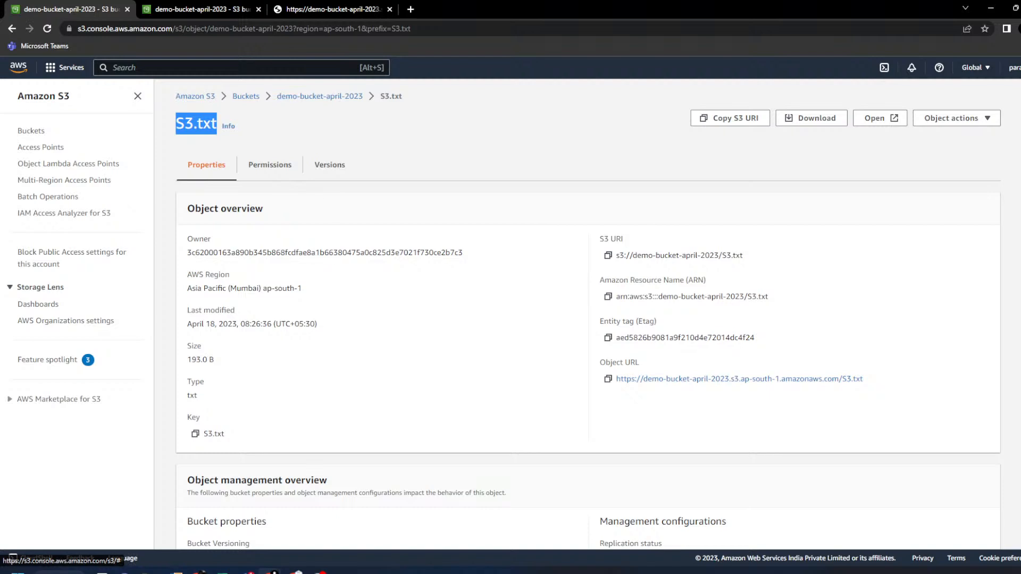
left_click(177, 572)
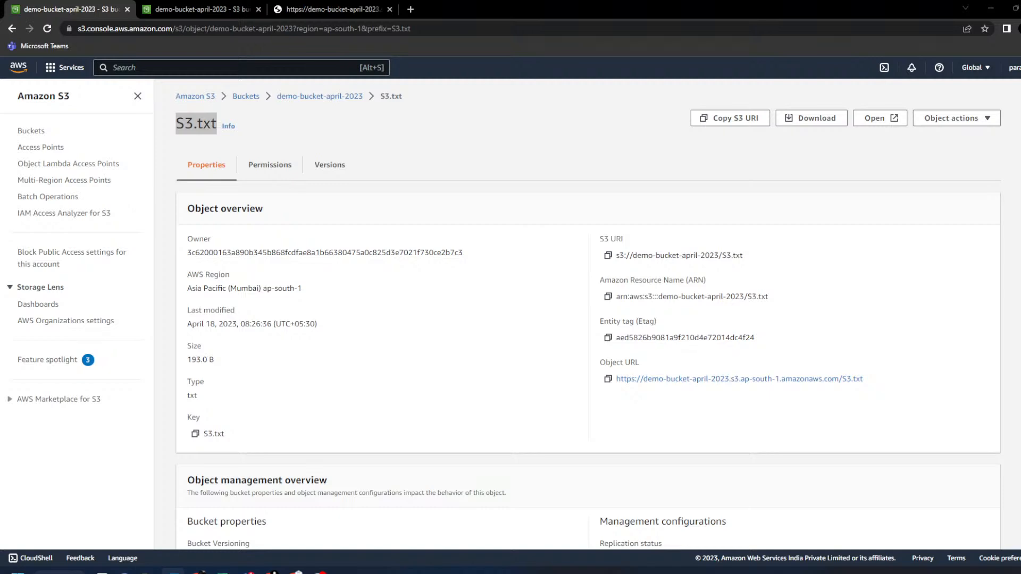
left_click(267, 169)
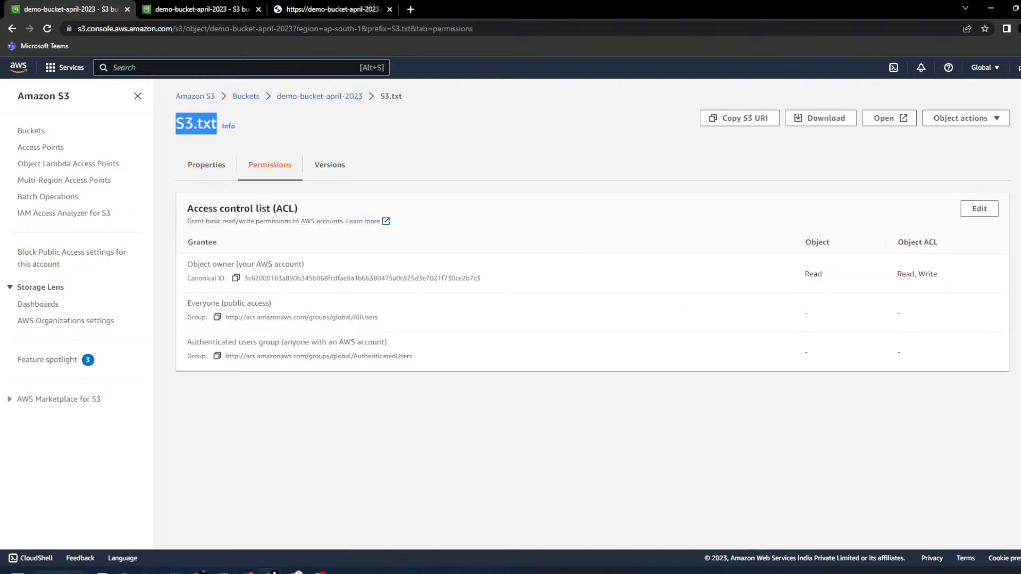
left_click(189, 305)
left_click_drag(189, 304, 270, 304)
left_click_drag(800, 313, 913, 315)
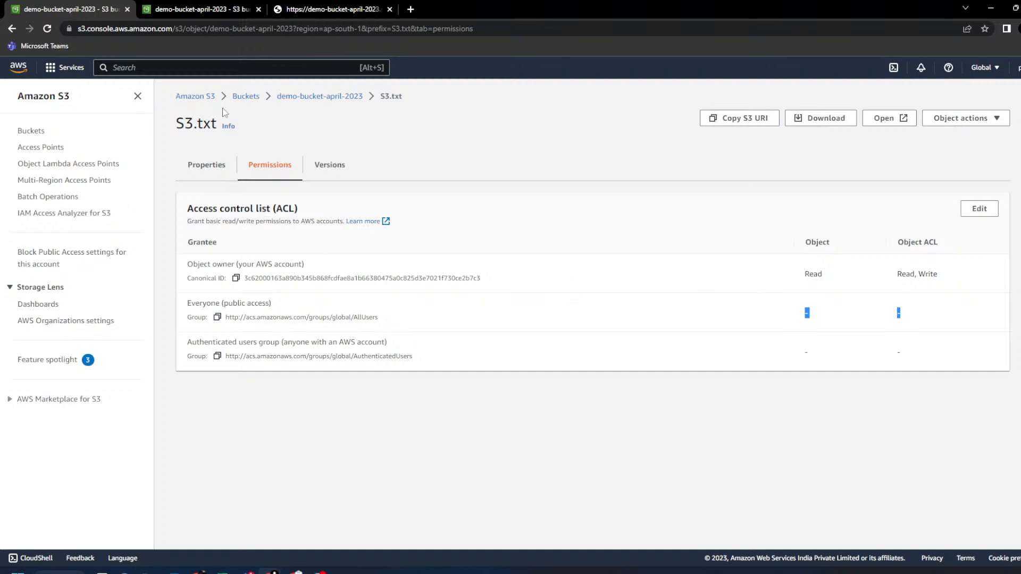
left_click(206, 166)
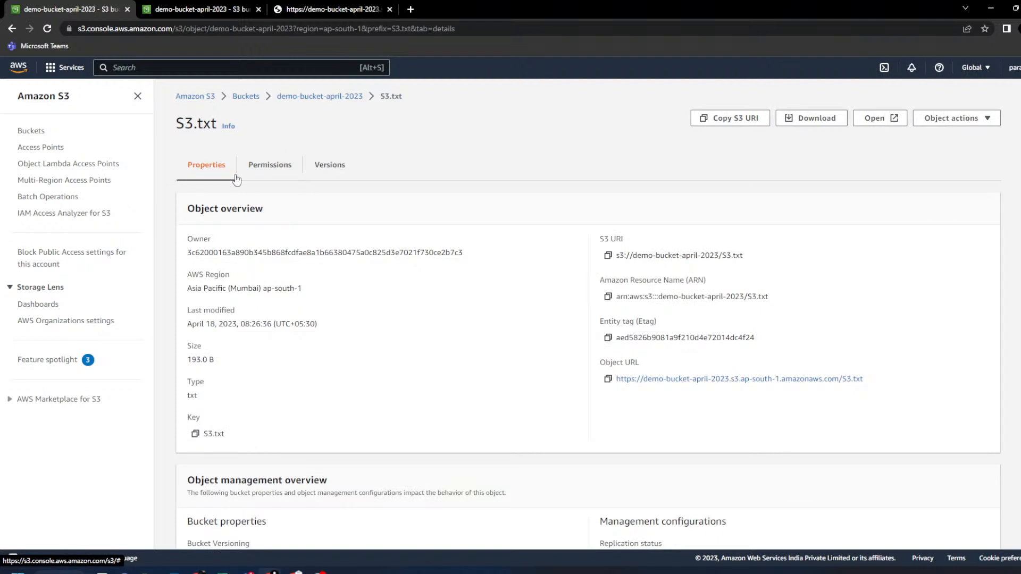
- Review the Access Denied request ID, then return to the Buckets list
left_click(347, 9)
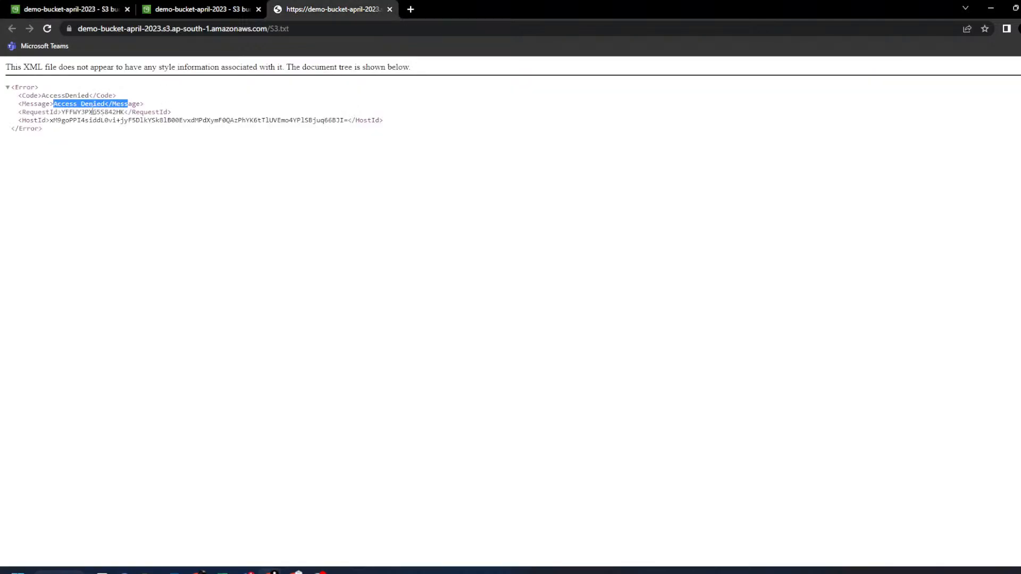
triple_click(159, 112)
left_click(87, 4)
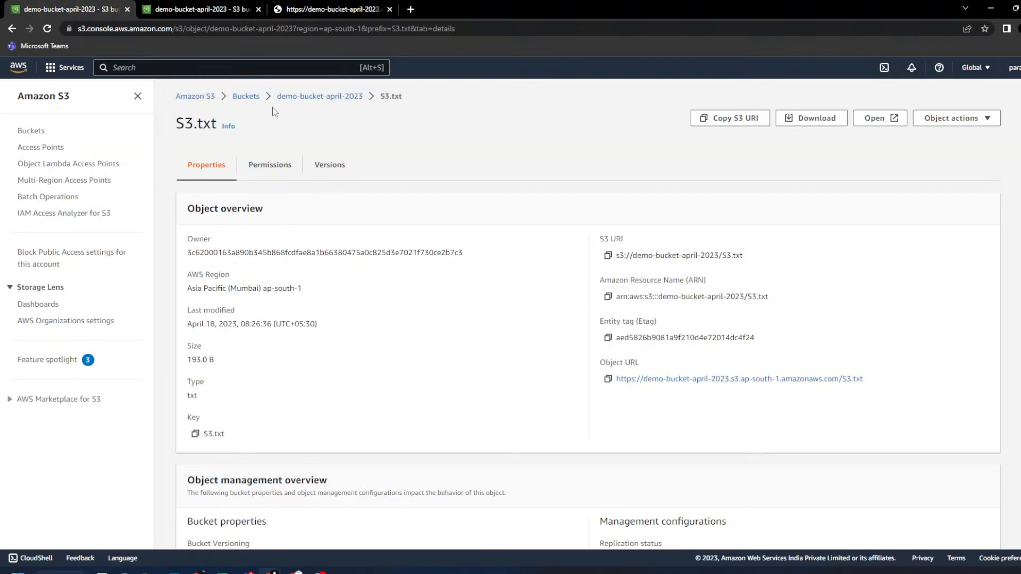
left_click(246, 98)
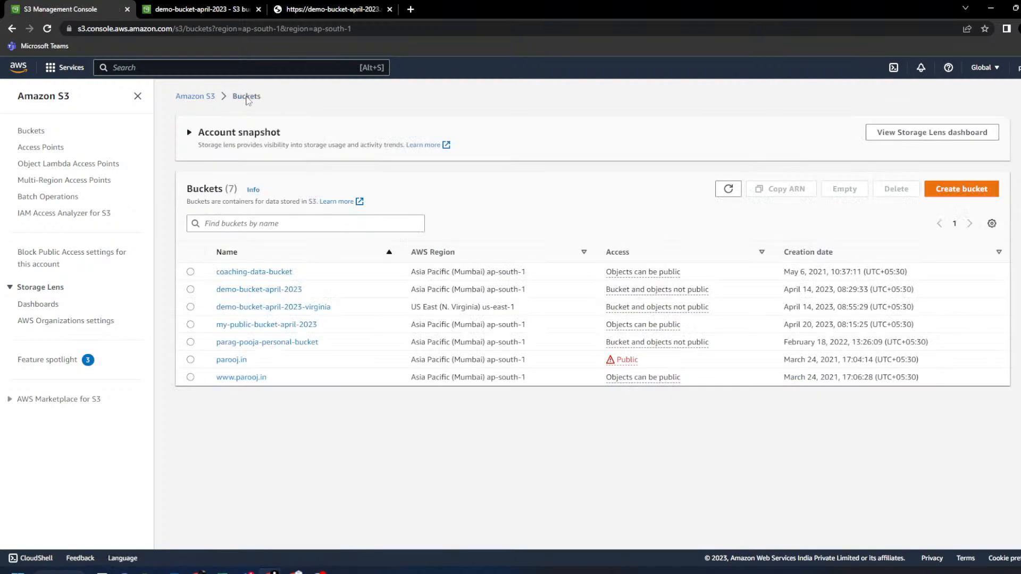
- Open my-public-bucket-april-2023 and choose Add files on its Upload page
left_click_drag(697, 328, 215, 270)
left_click(396, 443)
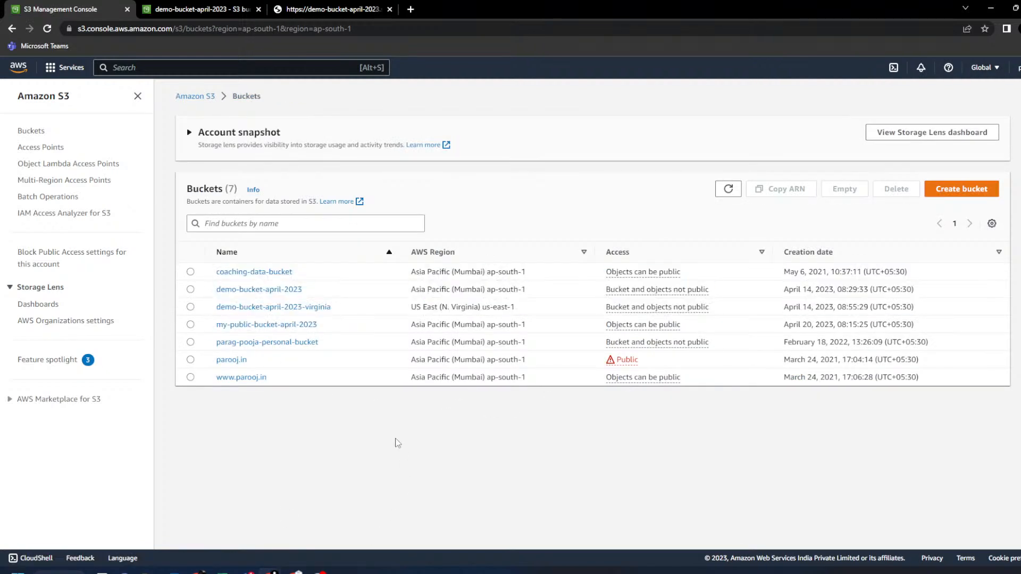
left_click(285, 325)
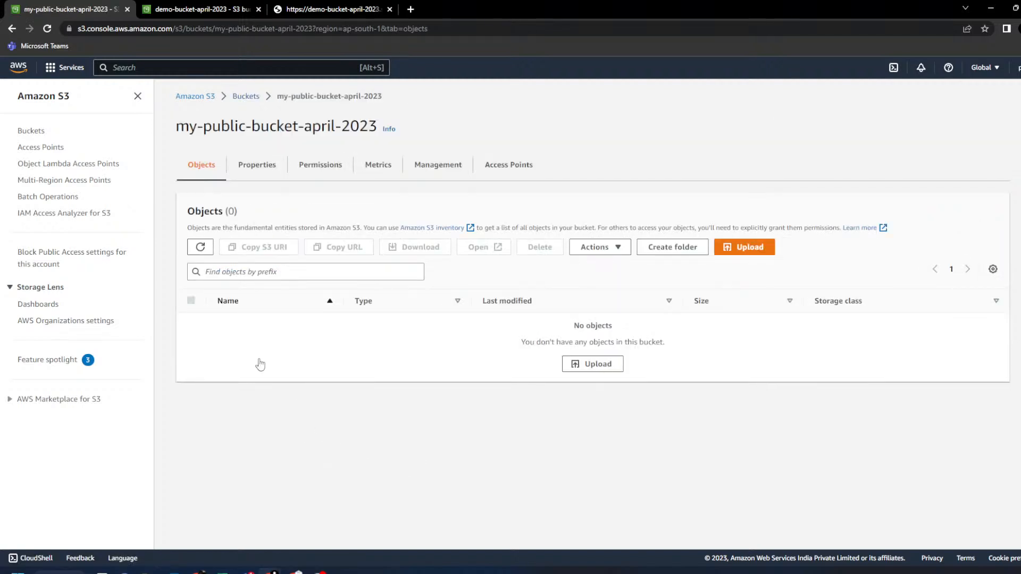
left_click(590, 367)
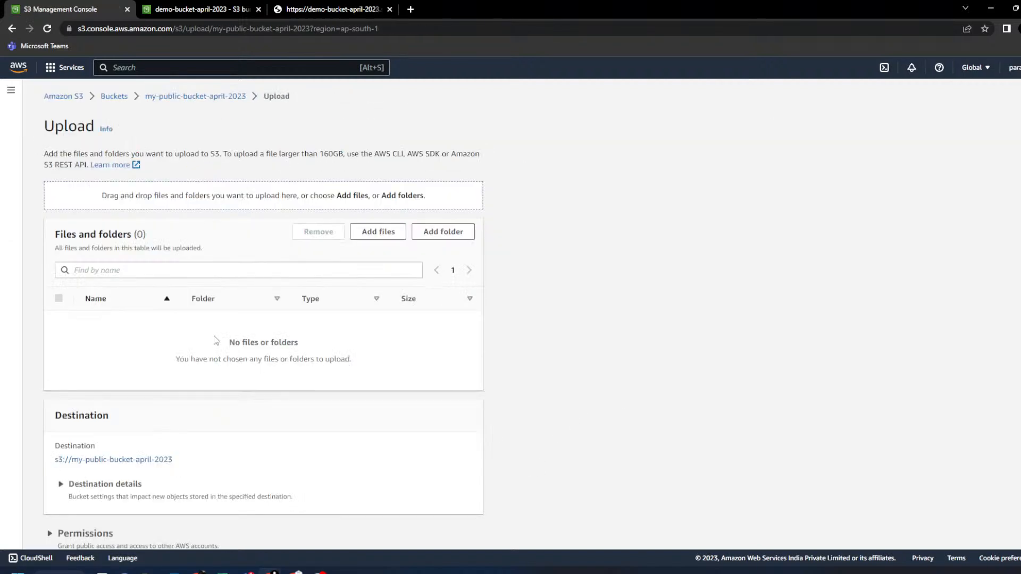
left_click(377, 232)
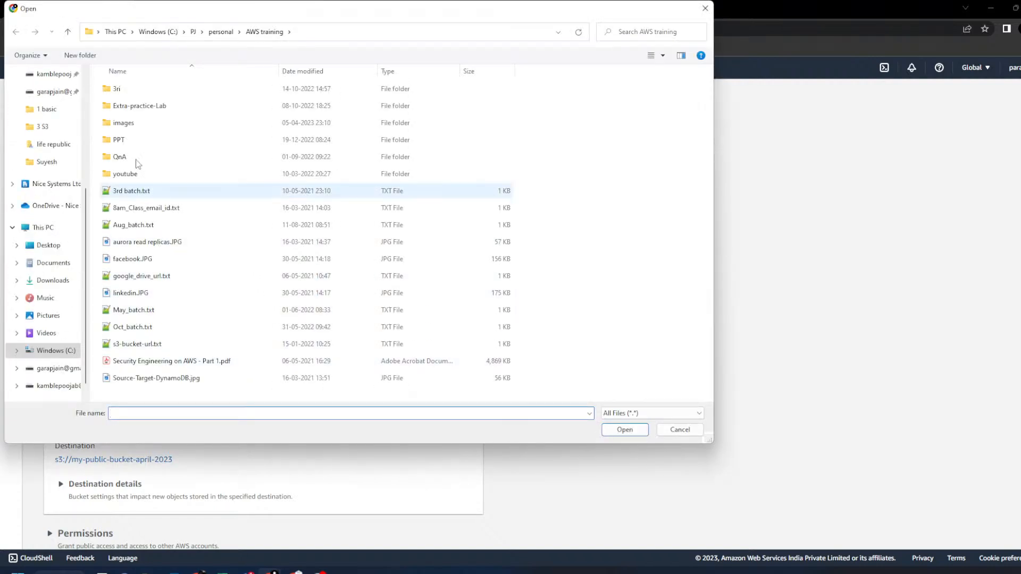
- Pick CloudFront.txt from the PPT > 3 S3 folder and upload it
double_click(119, 139)
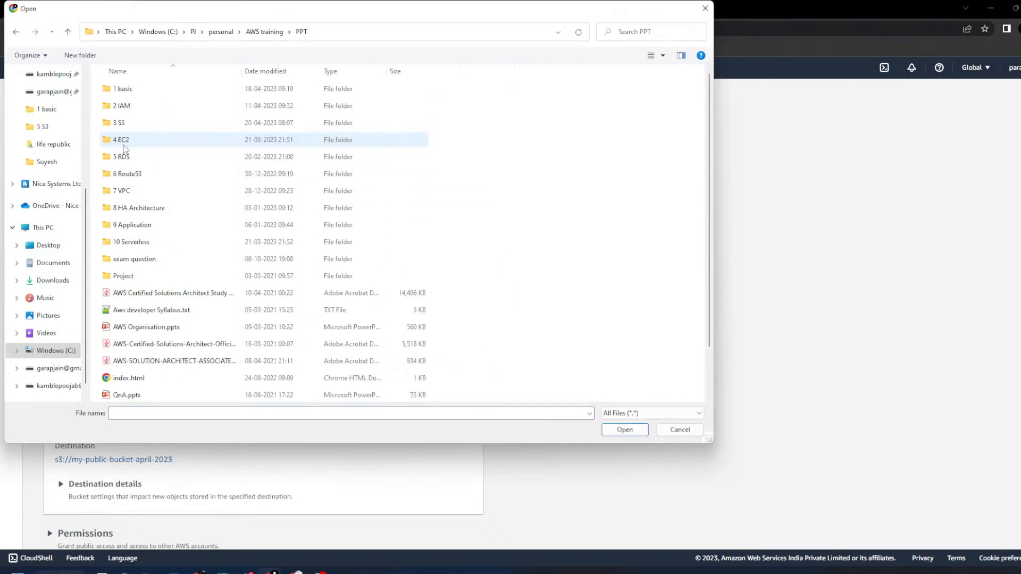
left_click(127, 124)
double_click(127, 126)
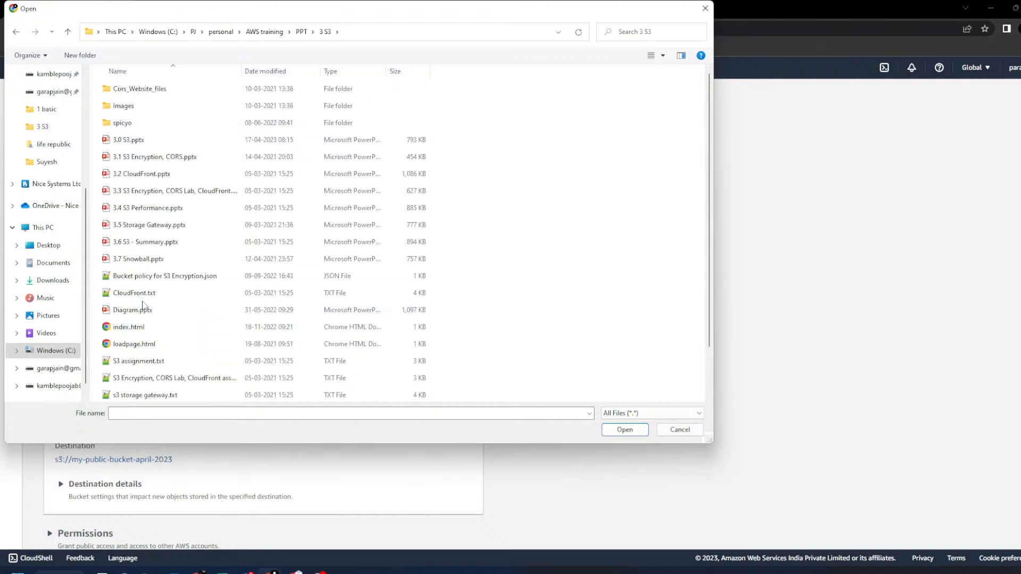
left_click(143, 294)
left_click(632, 429)
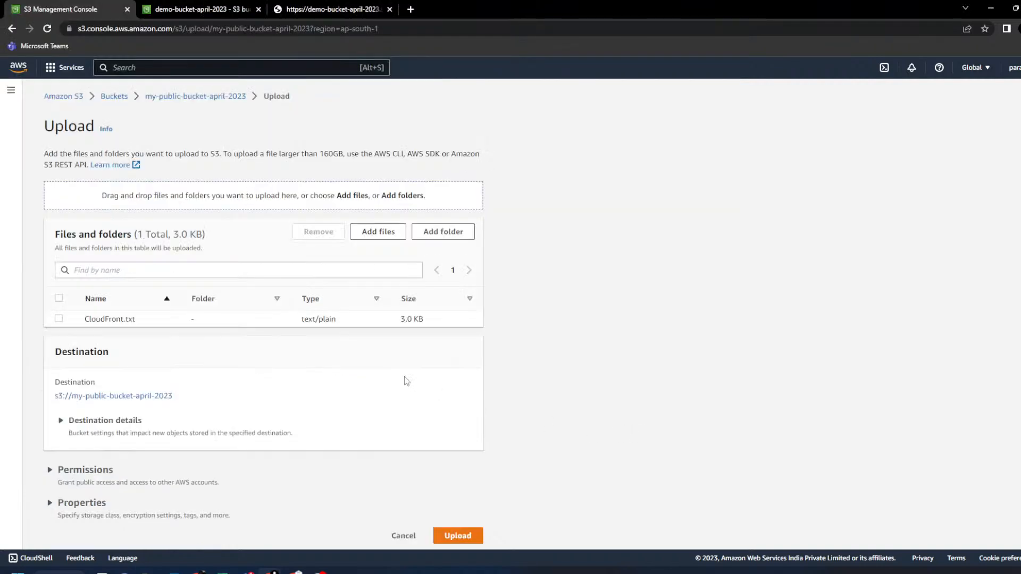
left_click(463, 532)
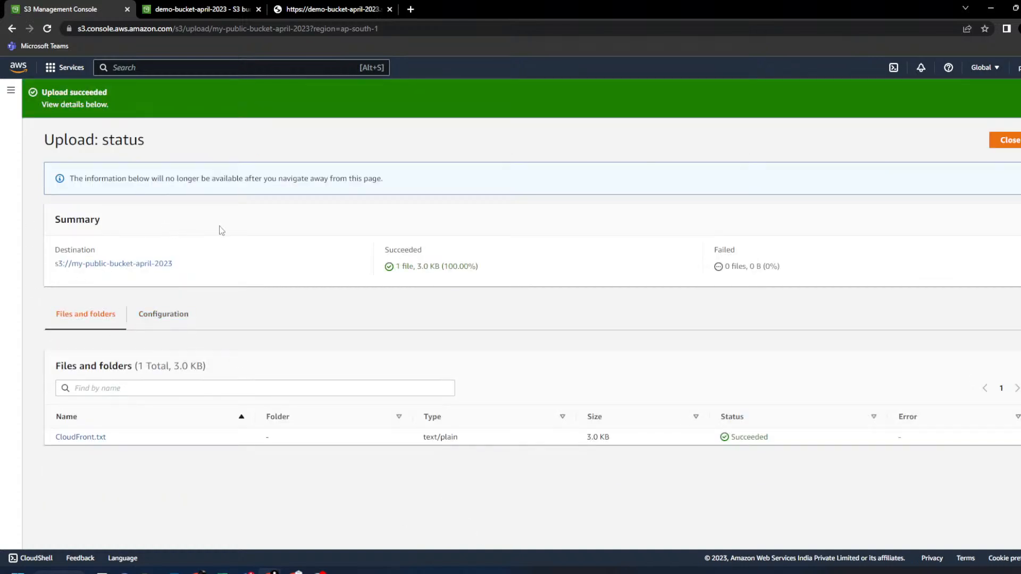
left_click(1007, 140)
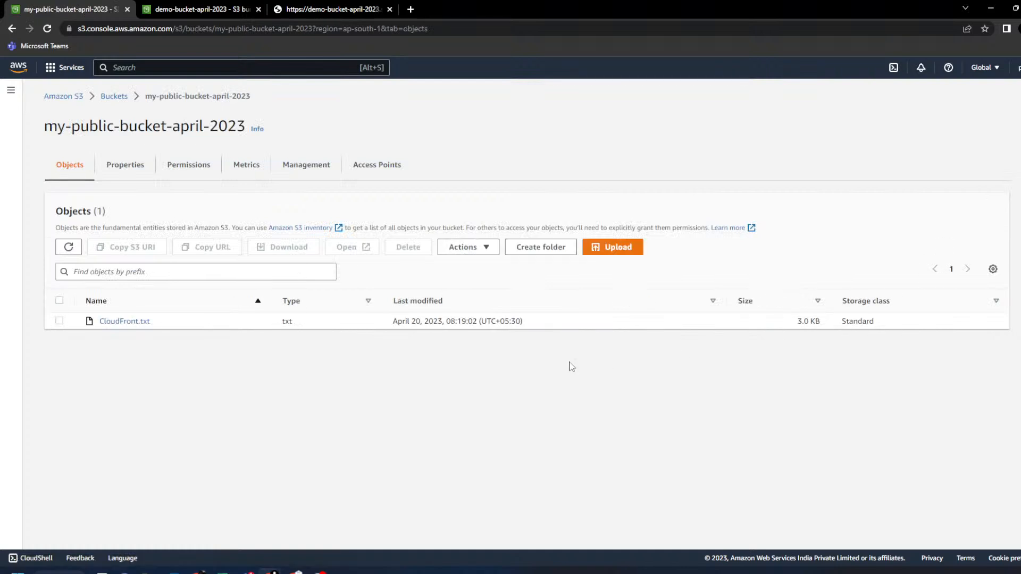
- Load CloudFront.txt's copied Object URL in the third tab and confirm it shows Access Denied
left_click(125, 322)
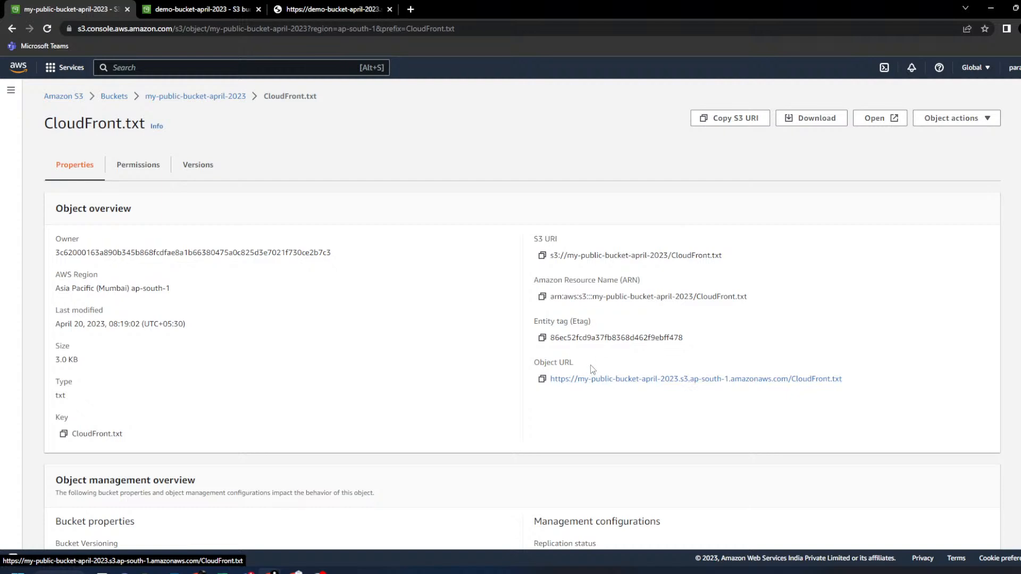
left_click(542, 379)
left_click(315, 9)
left_click(329, 29)
key("ctrl+v")
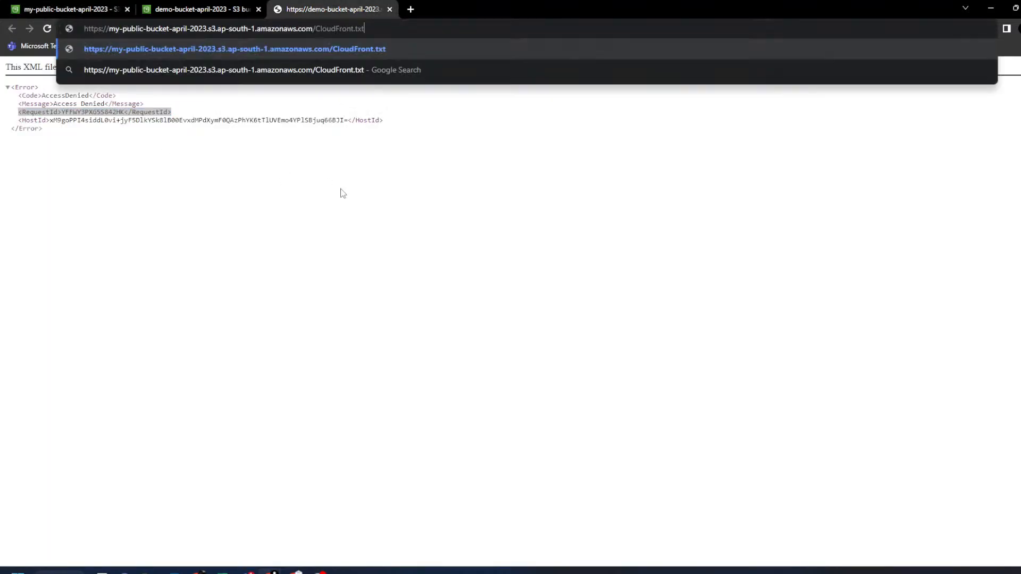
key("Return")
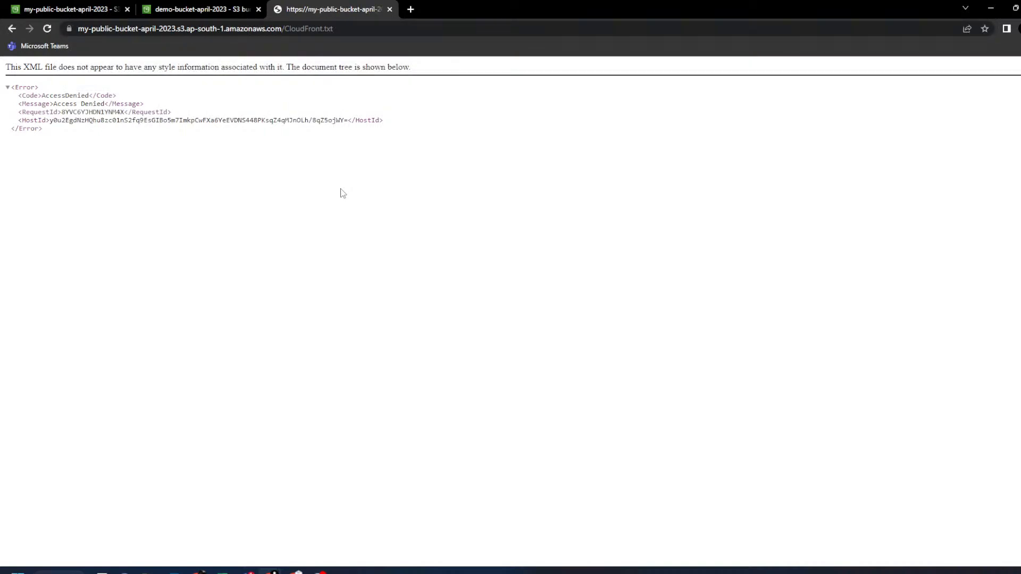
left_click_drag(53, 105, 108, 104)
left_click(104, 7)
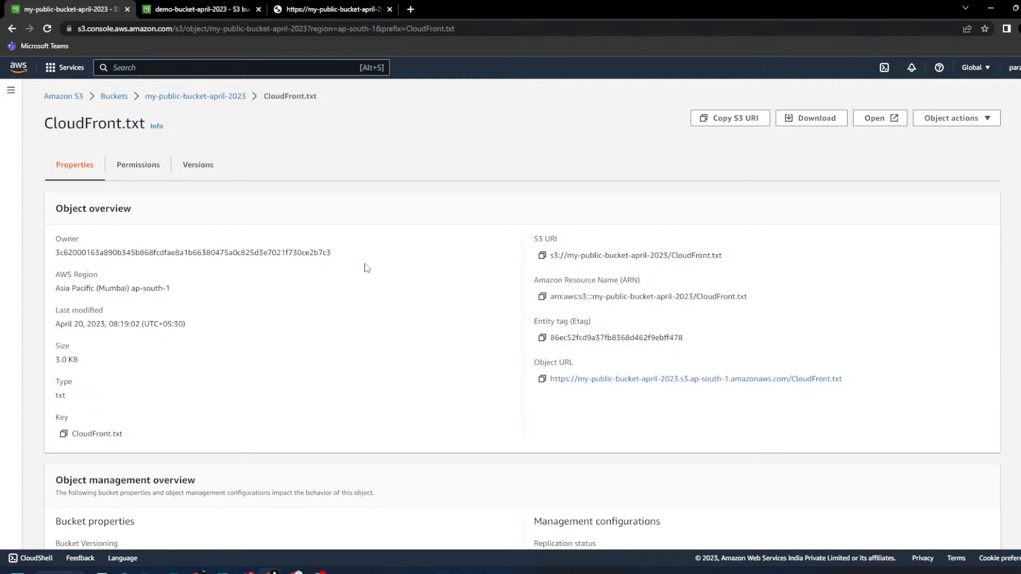
- View CloudFront.txt's permissions and inspect the Everyone (public access) row in its ACL
left_click(139, 171)
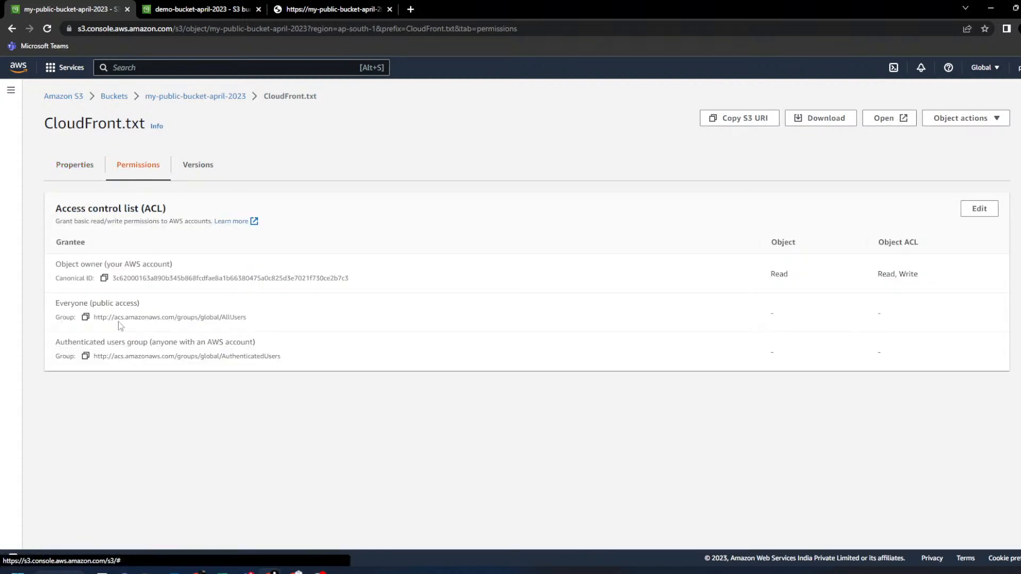
double_click(73, 303)
left_click_drag(902, 313, 56, 302)
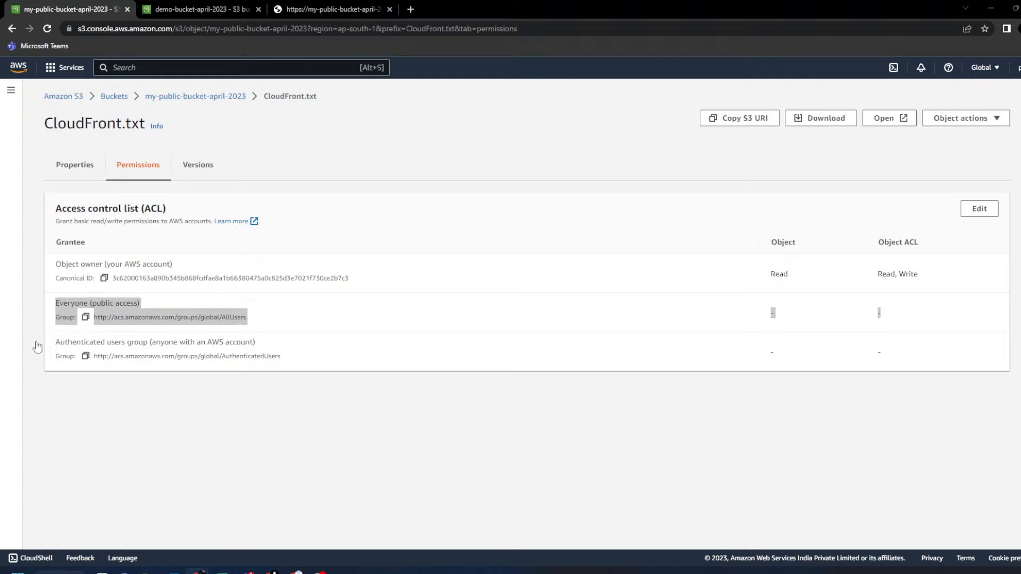
- Reopen CloudFront.txt from my-public-bucket-april-2023 and return to its access control list
left_click(220, 98)
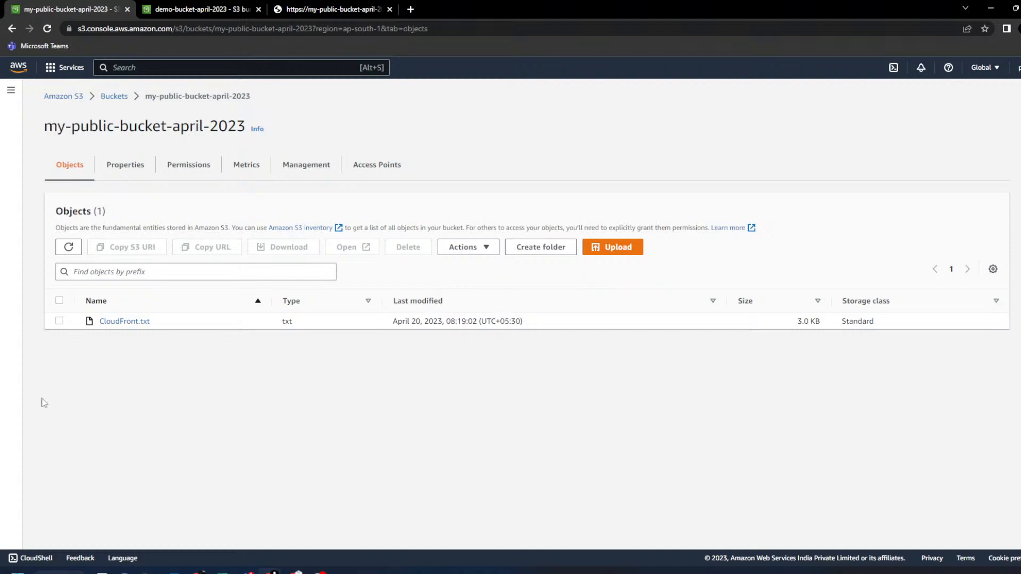
left_click(122, 321)
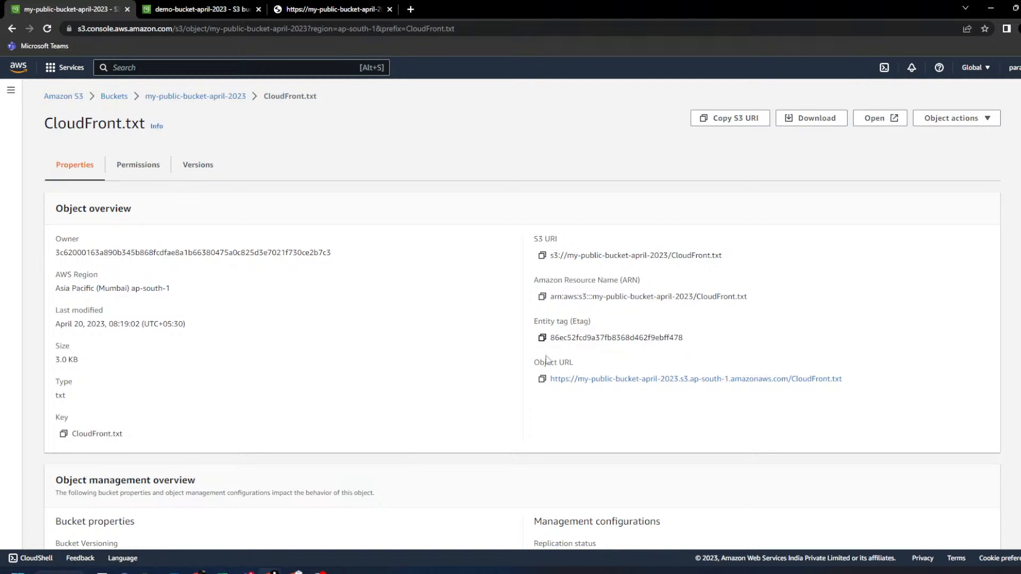
left_click(139, 166)
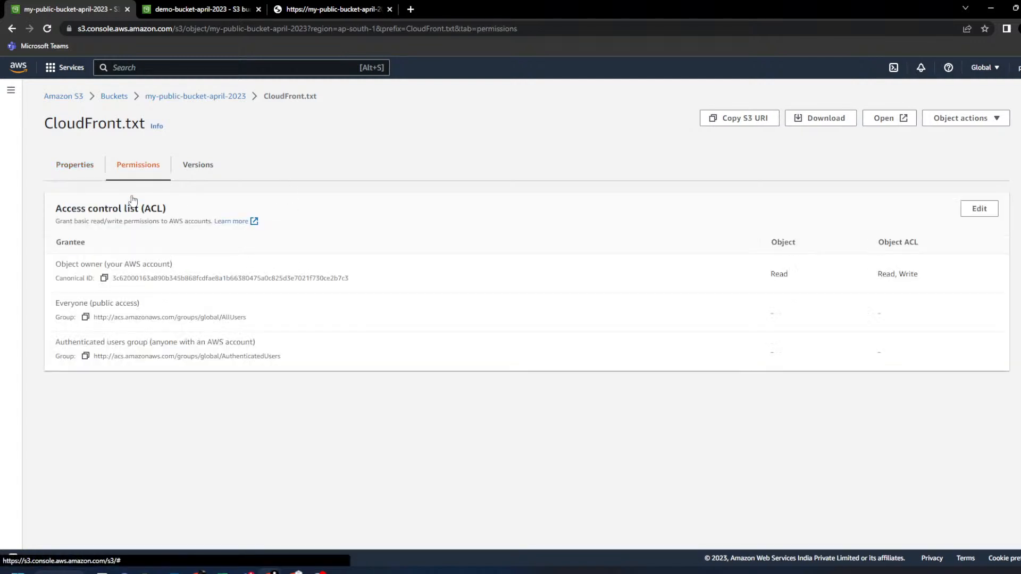
double_click(80, 304)
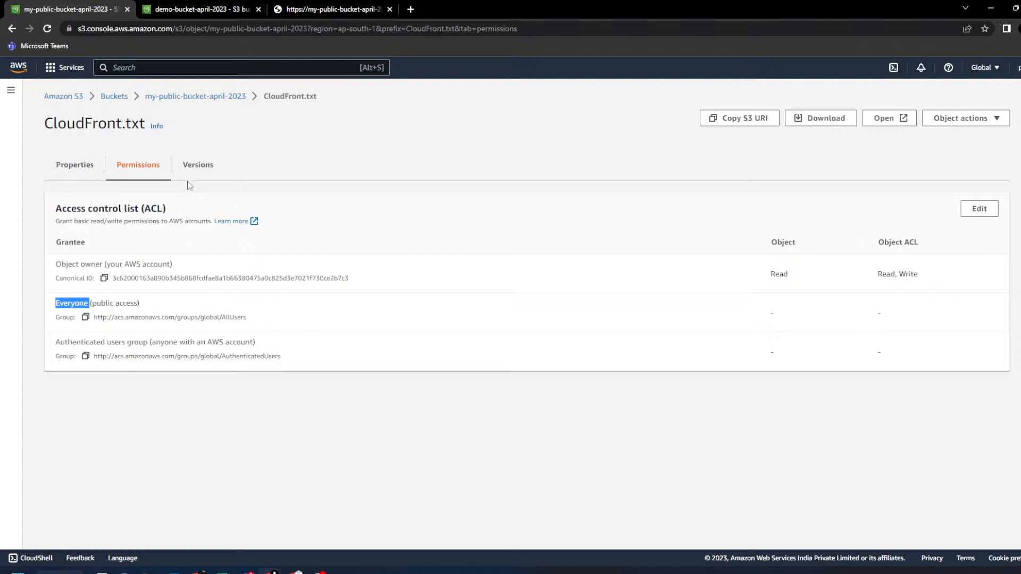
left_click(224, 99)
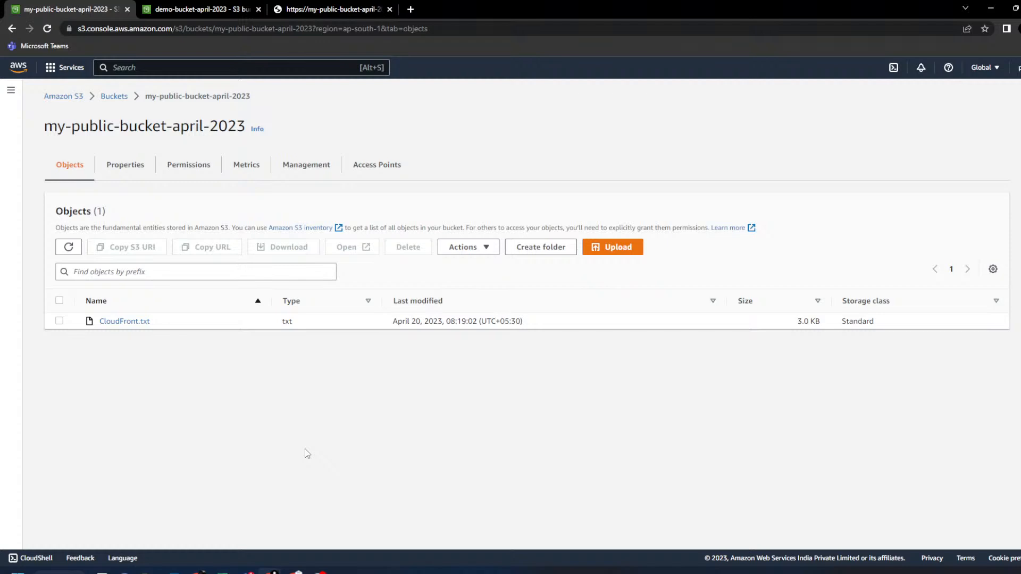
left_click(136, 322)
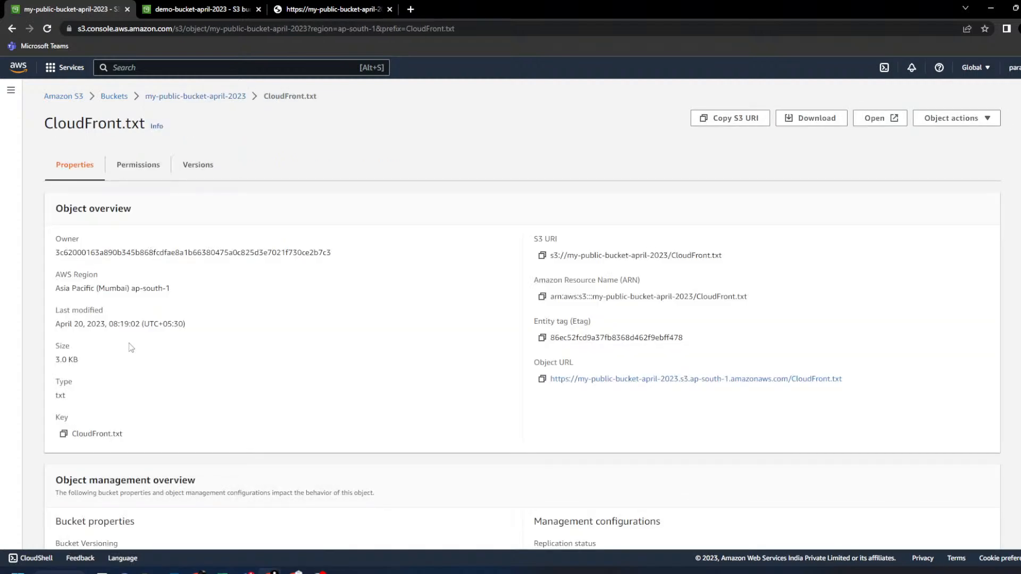
left_click(155, 172)
- Tick Object Read and Object ACL Read for Everyone on CloudFront.txt and acknowledge the warning
left_click(980, 209)
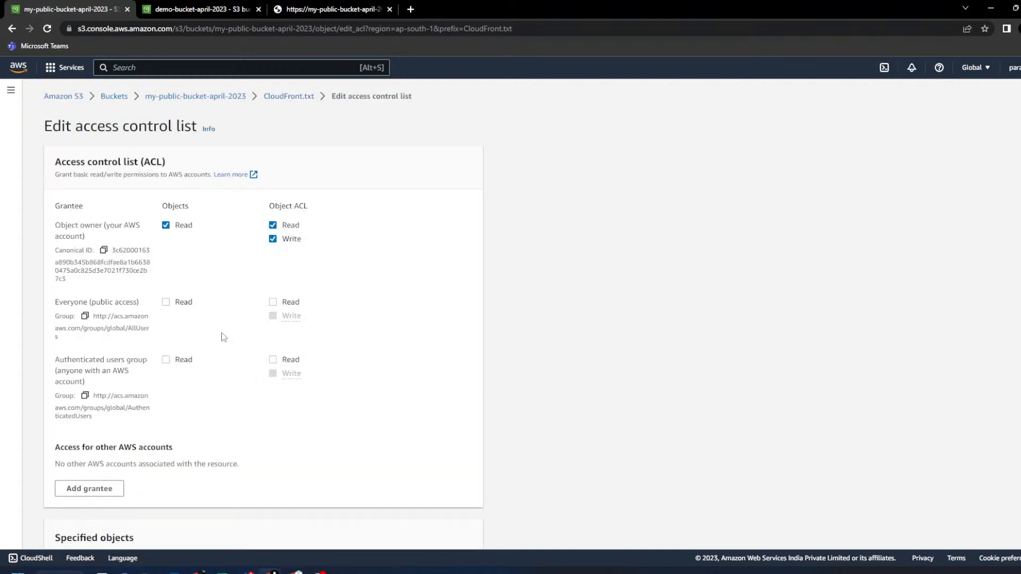
double_click(65, 303)
left_click(165, 302)
left_click(273, 301)
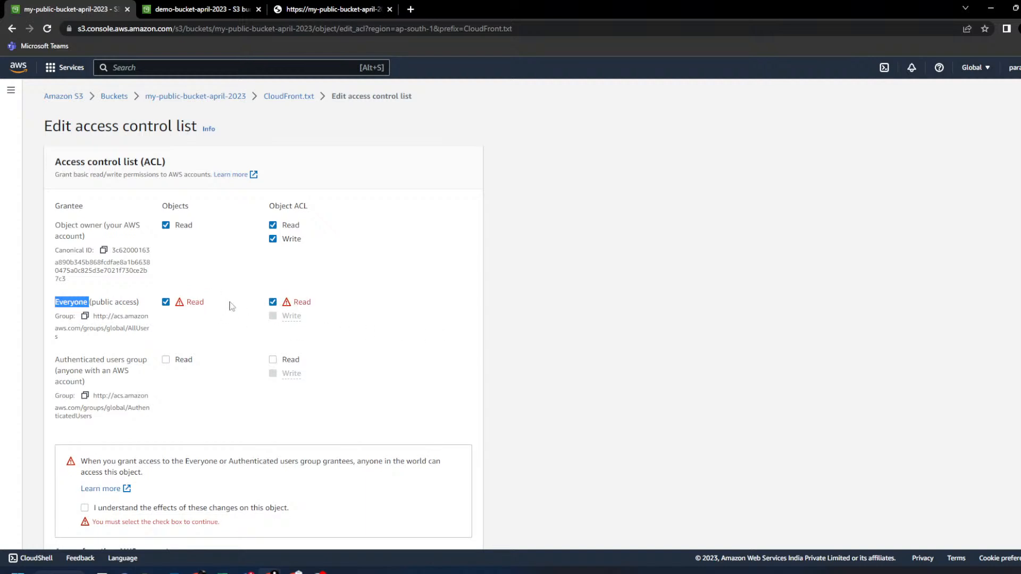
scroll(383, 391, "down", 1)
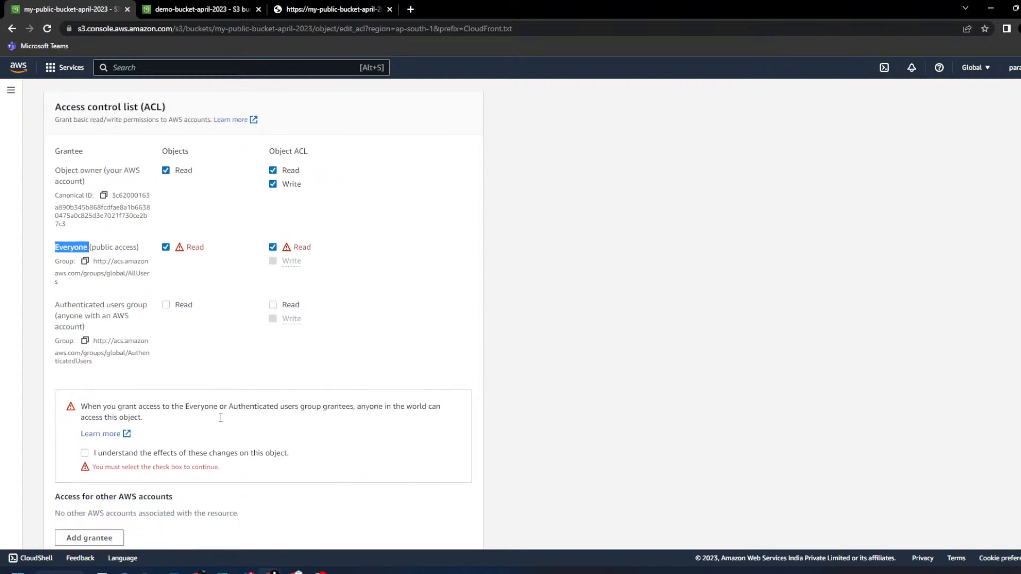
left_click(127, 456)
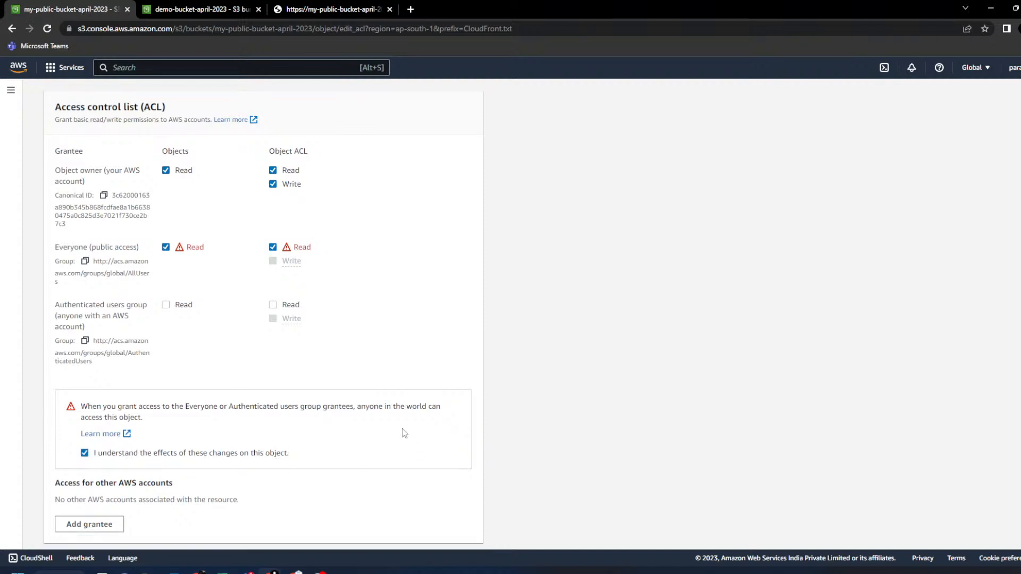
scroll(410, 429, "down", 3)
left_click_drag(81, 270, 355, 271)
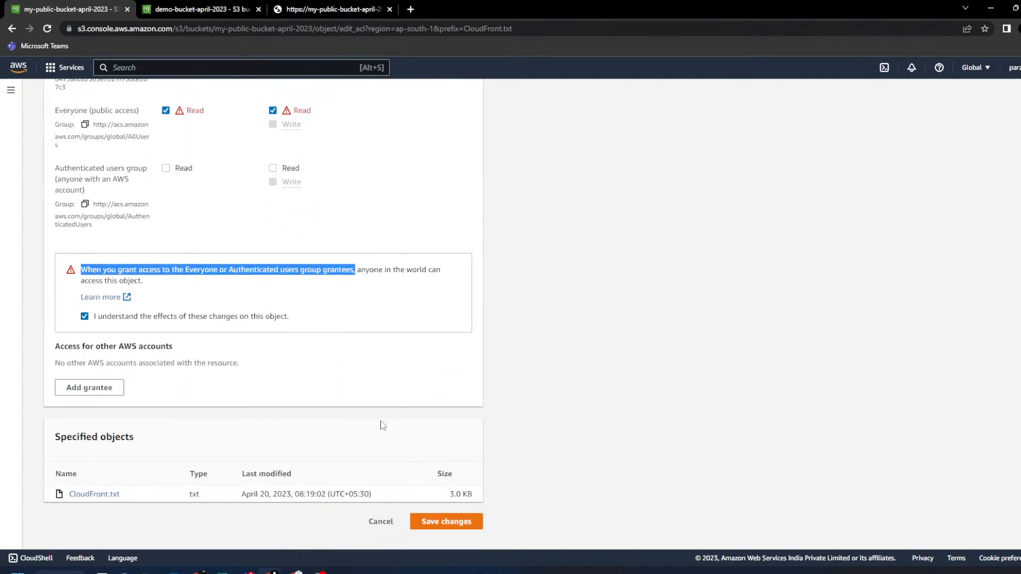
- Save the ACL changes and reload CloudFront.txt's object URL, which now shows the CloudFront notes
left_click(466, 522)
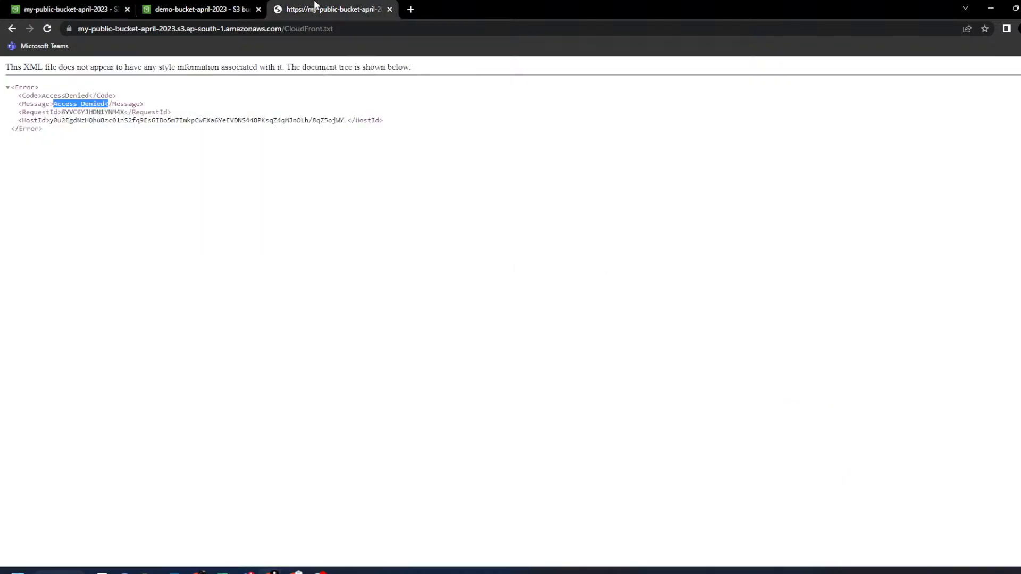
left_click(316, 10)
left_click(46, 29)
left_click_drag(242, 443, 6, 62)
left_click(319, 356)
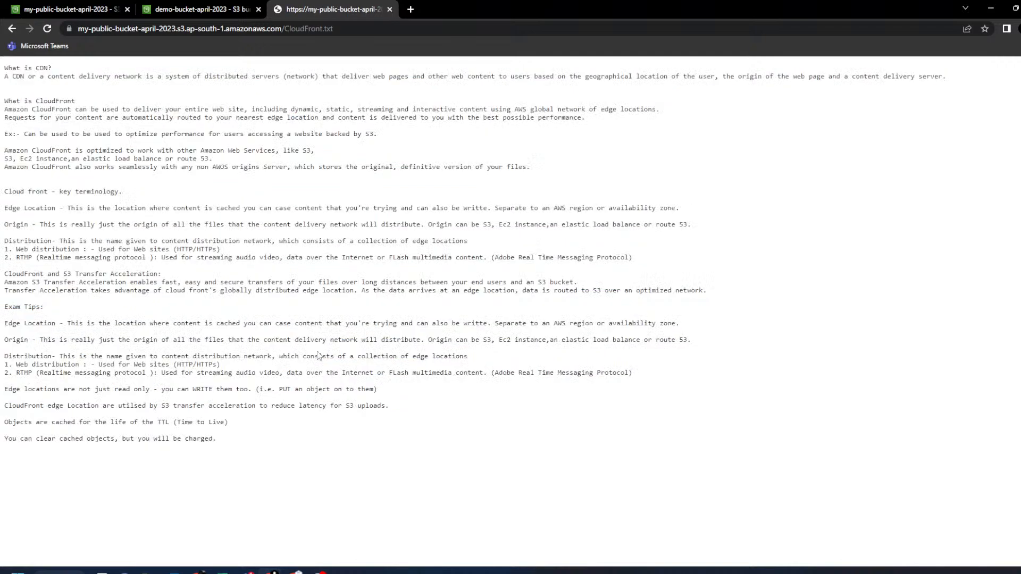
left_click_drag(360, 29, 13, 28)
key("Left")
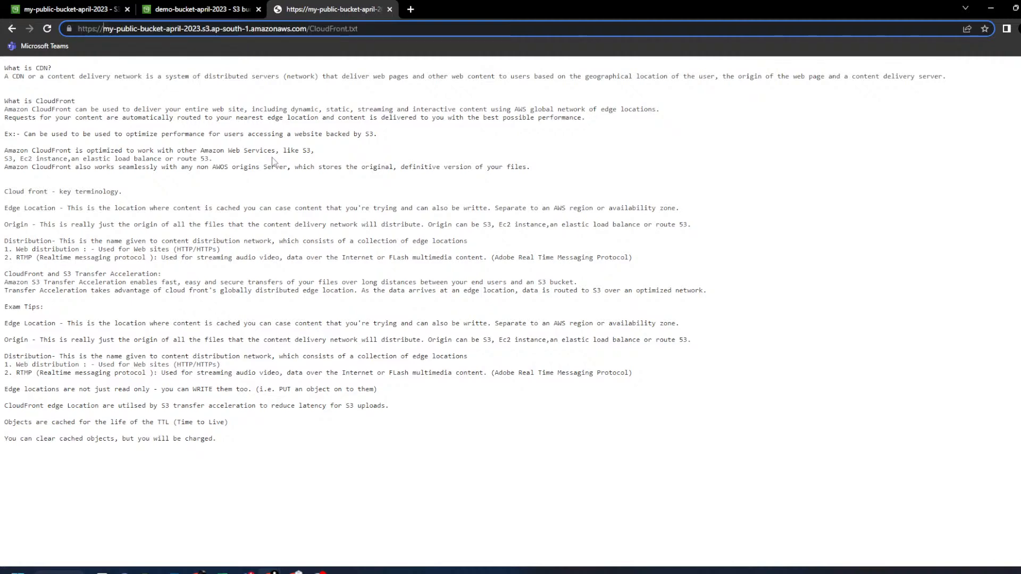
- Go back to CloudFront.txt's details, then view its plain-text contents in the third tab
left_click(194, 9)
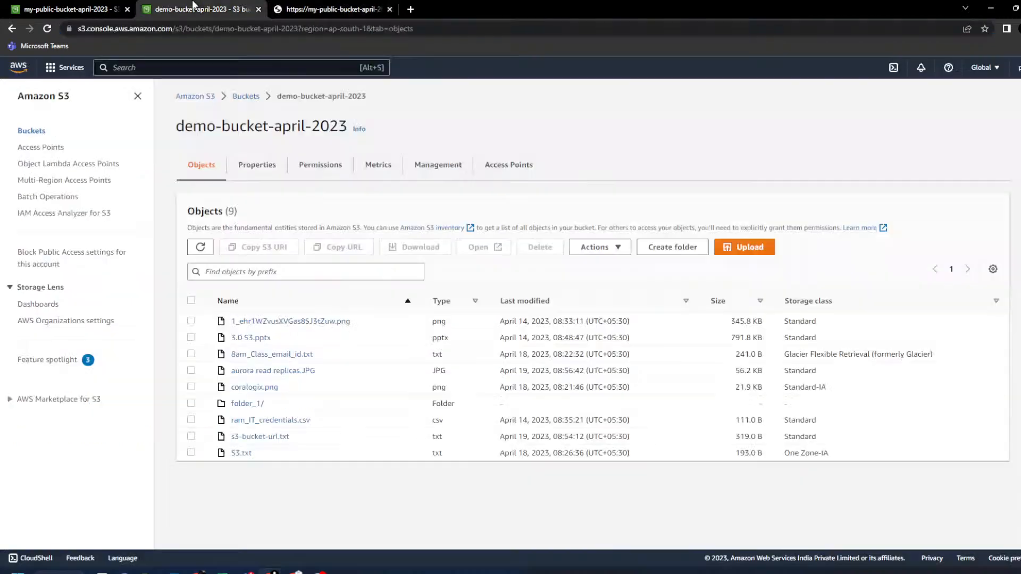
left_click(69, 9)
triple_click(547, 389)
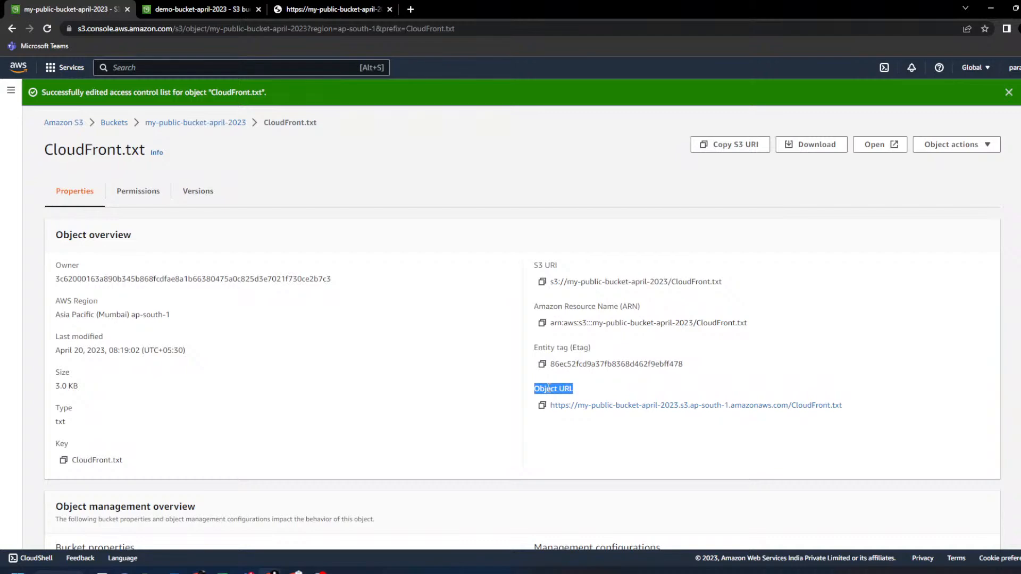
left_click(349, 5)
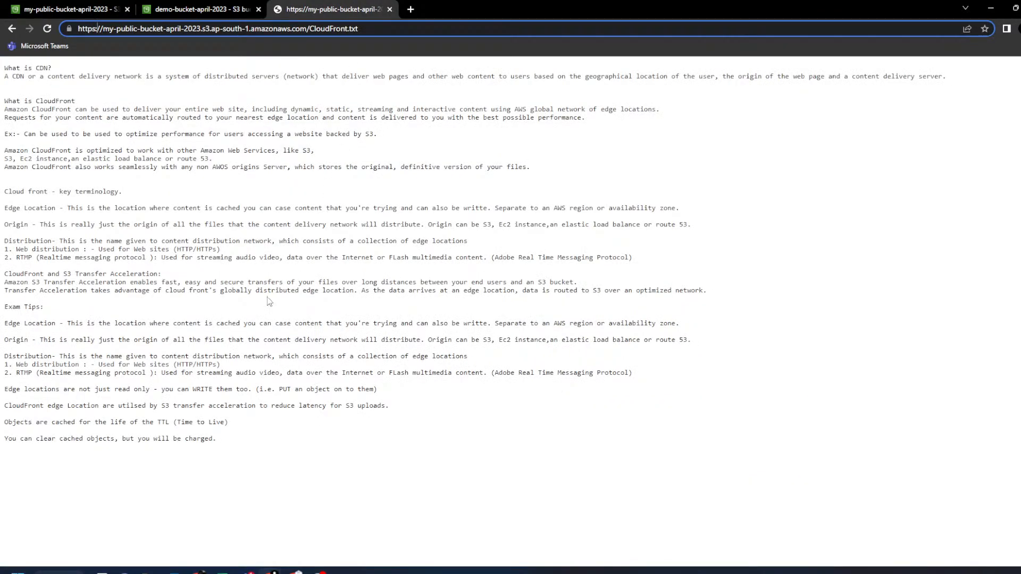
left_click_drag(215, 438, 3, 66)
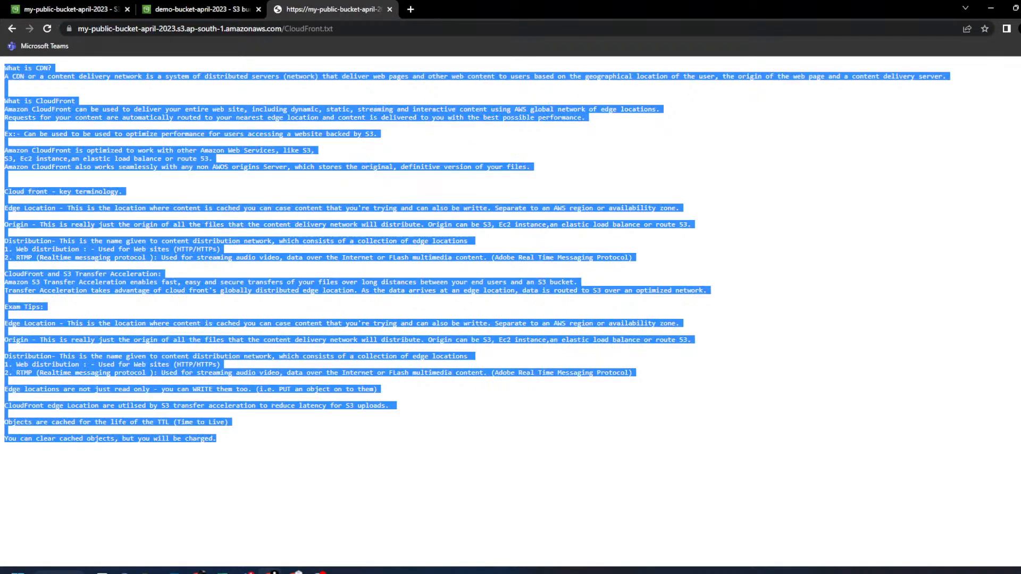
left_click(266, 381)
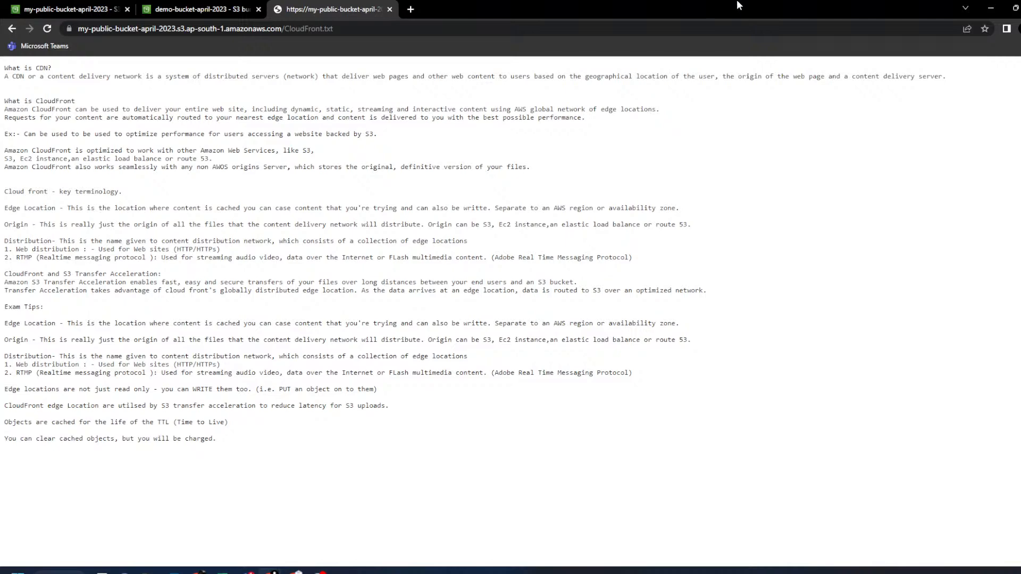
- Compare CloudFront.txt's details page with its text contents tab
left_click(56, 9)
triple_click(563, 389)
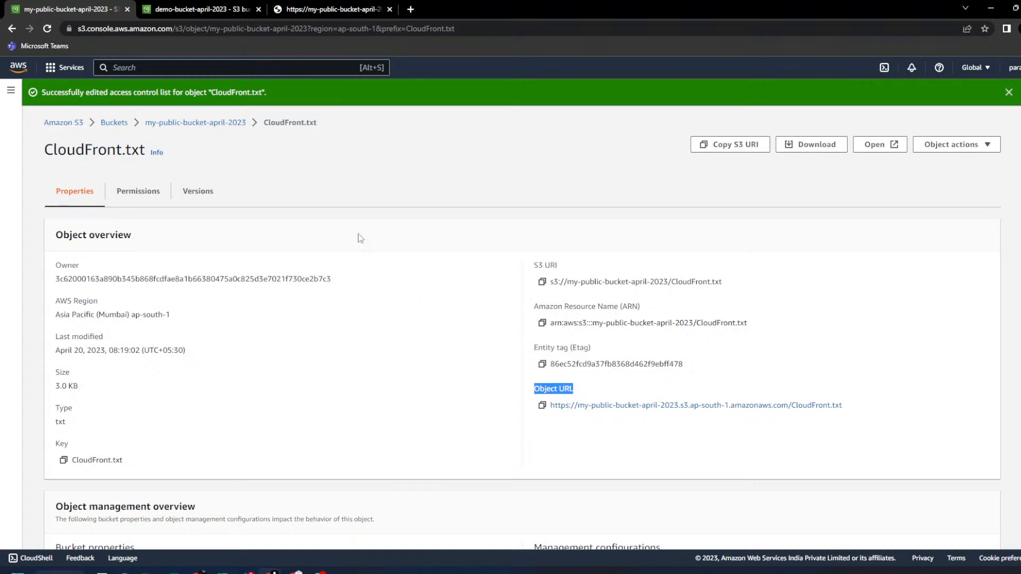
left_click(325, 11)
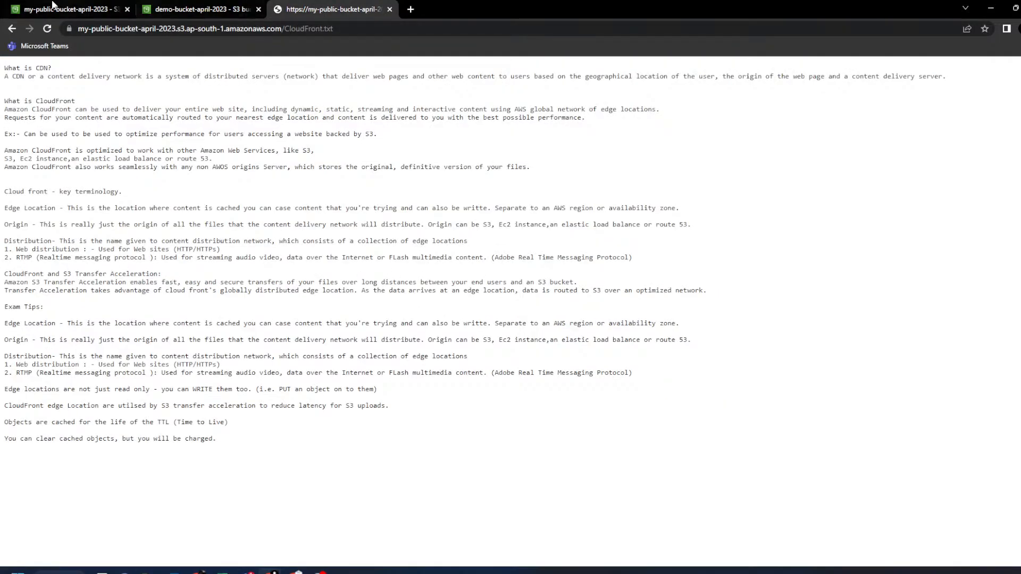
left_click(69, 9)
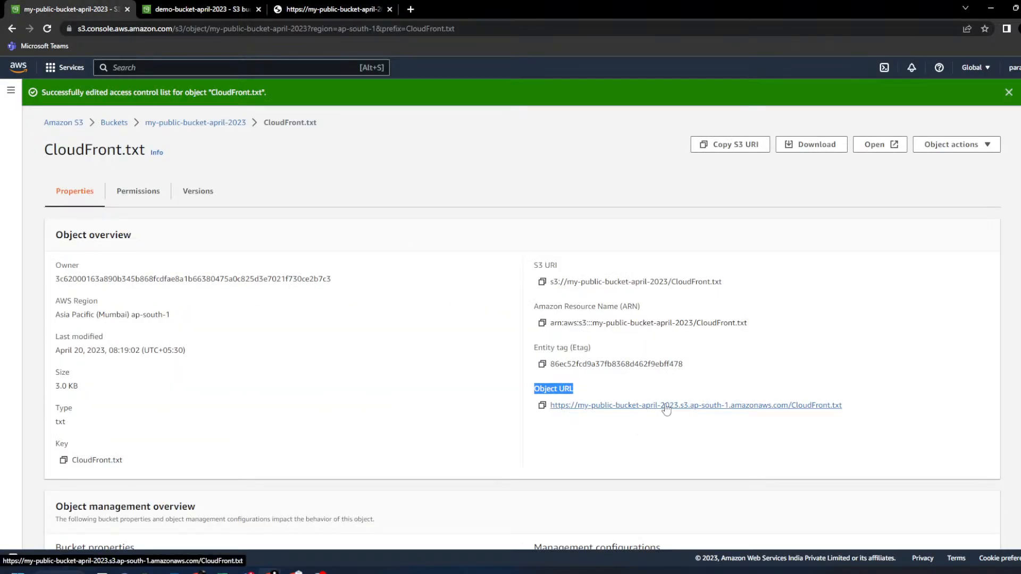
- Pick out the domain, CloudFront.txt file name, bucket name and ap-south-1 region in the Object URL
left_click_drag(787, 406, 578, 409)
left_click(671, 449)
left_click_drag(874, 412, 792, 424)
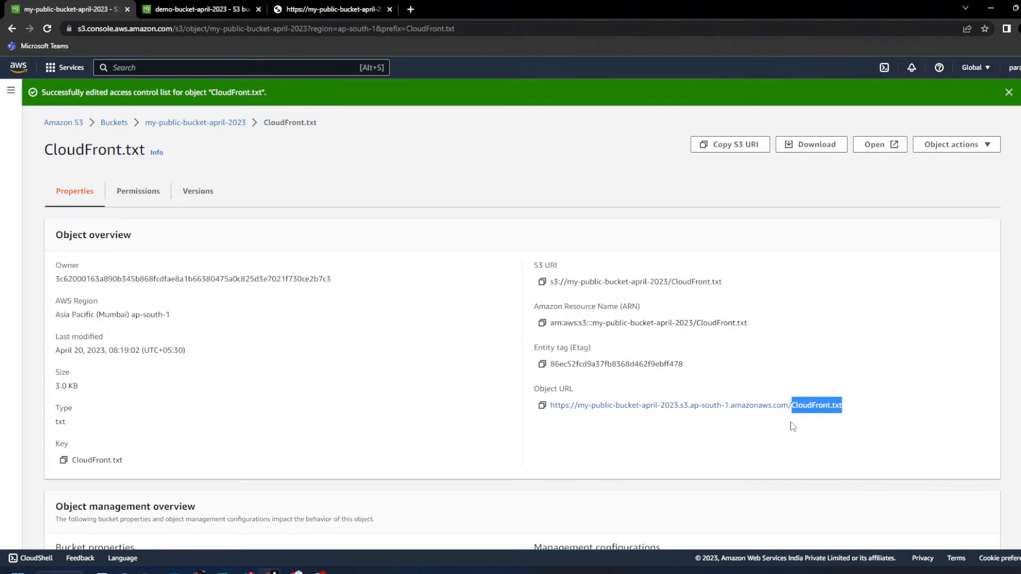
double_click(100, 152)
left_click(589, 445)
left_click_drag(578, 406, 680, 408)
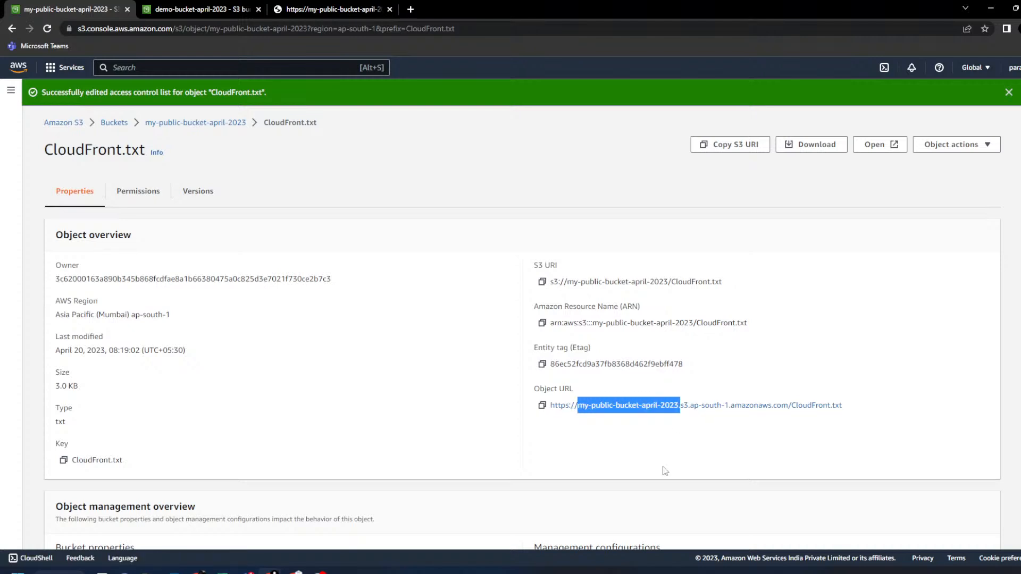
left_click(684, 447)
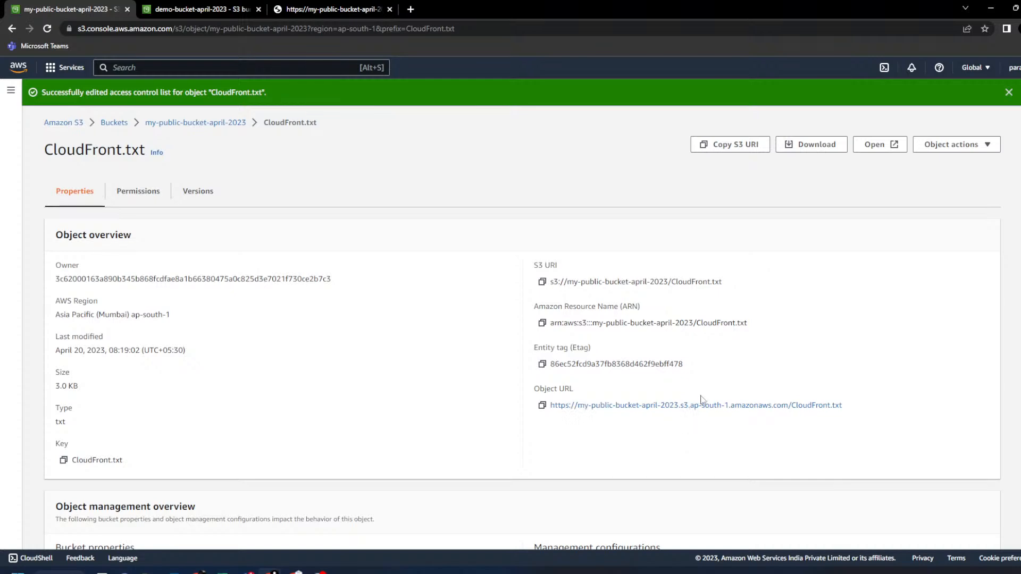
left_click_drag(690, 401, 734, 407)
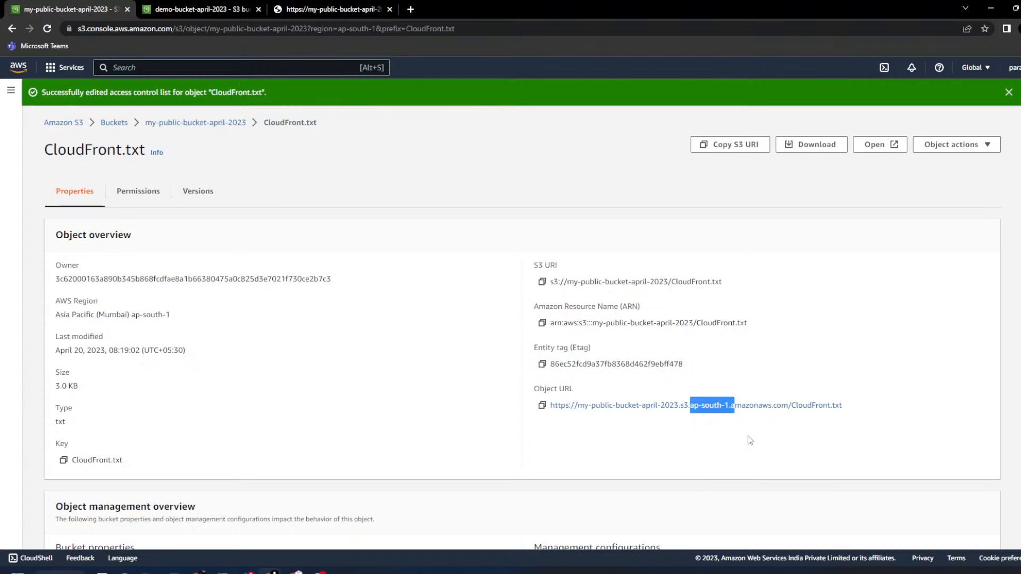
key("ctrl+plus")
key("ctrl+plus")
key("ctrl+plus")
scroll(828, 481, "down", 4)
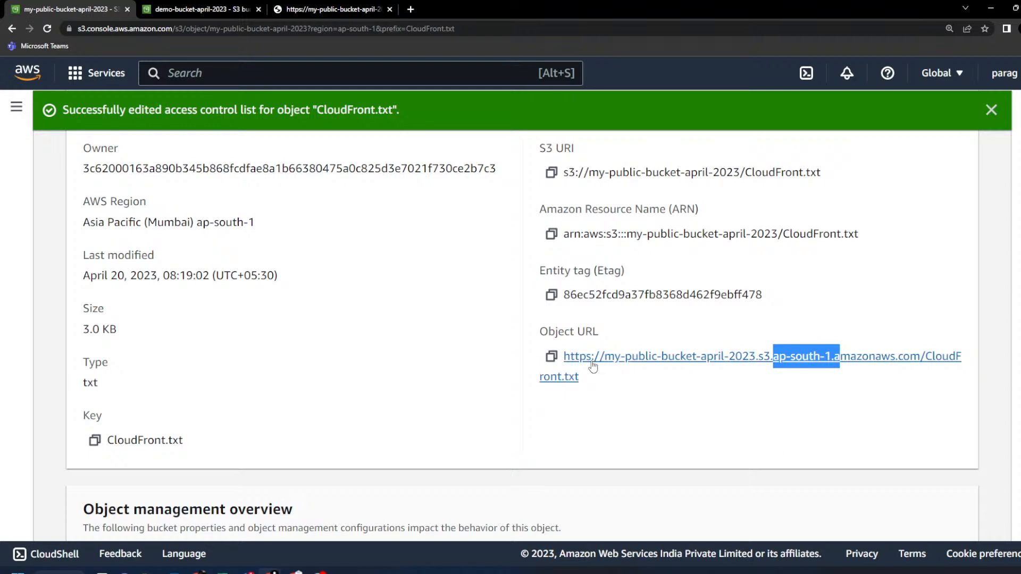
left_click_drag(605, 351, 920, 345)
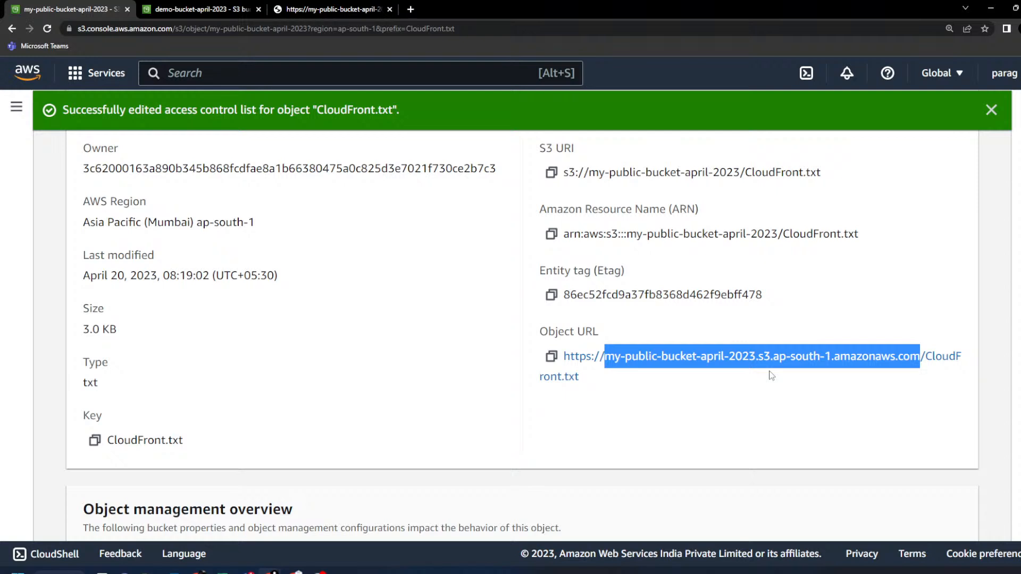
left_click(738, 442)
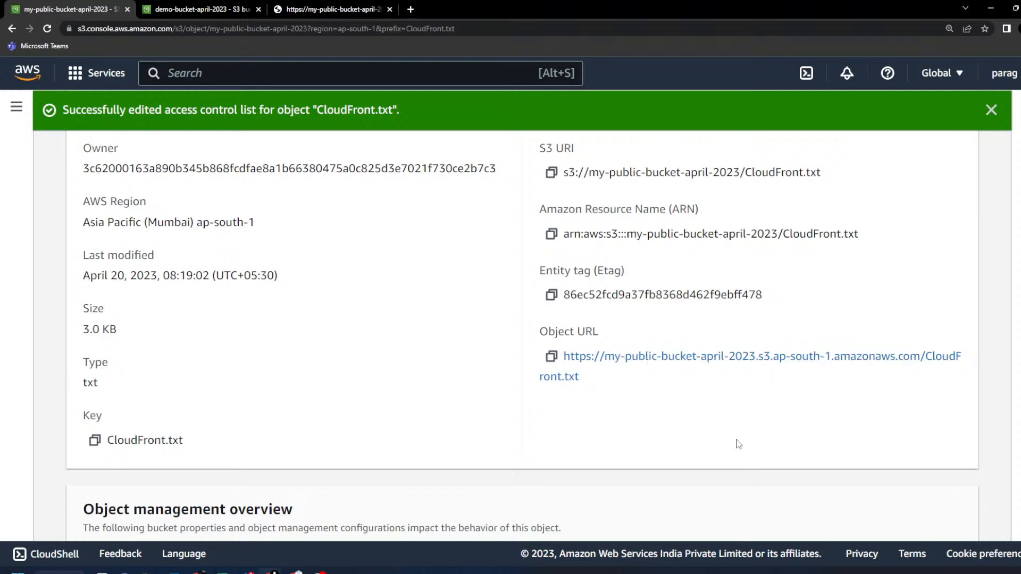
triple_click(570, 327)
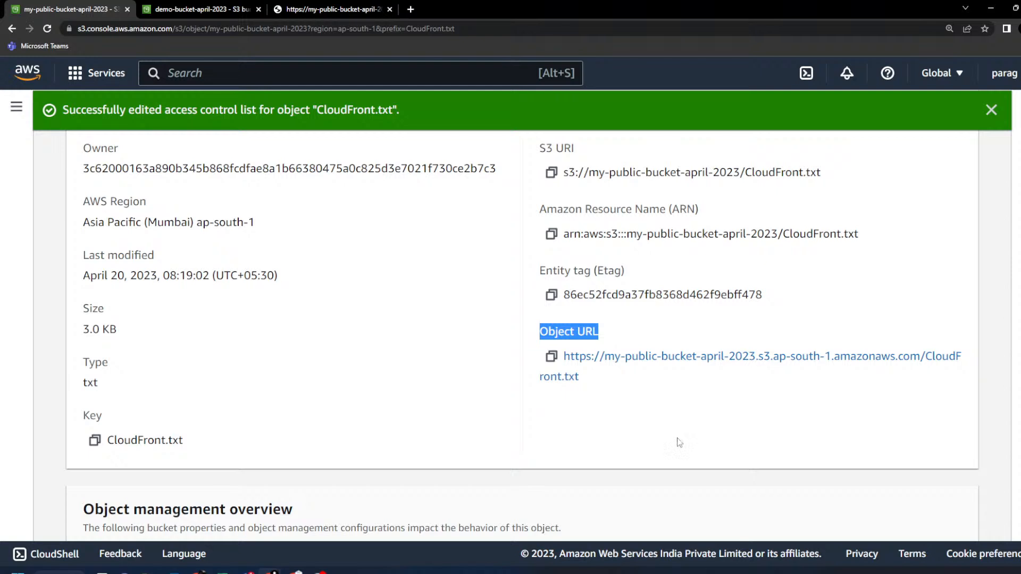
left_click_drag(749, 355, 607, 372)
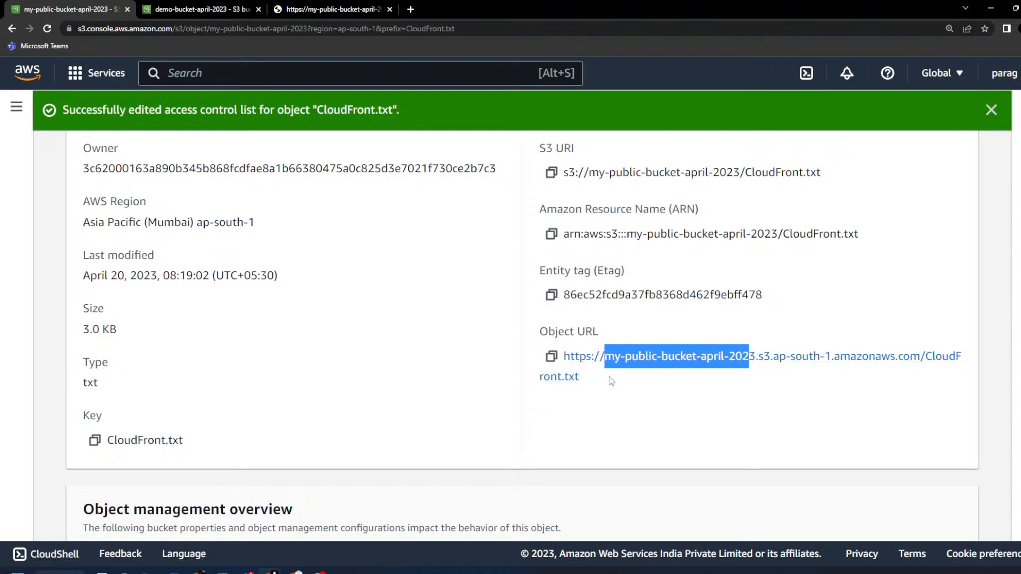
left_click(664, 438)
left_click_drag(921, 356, 605, 367)
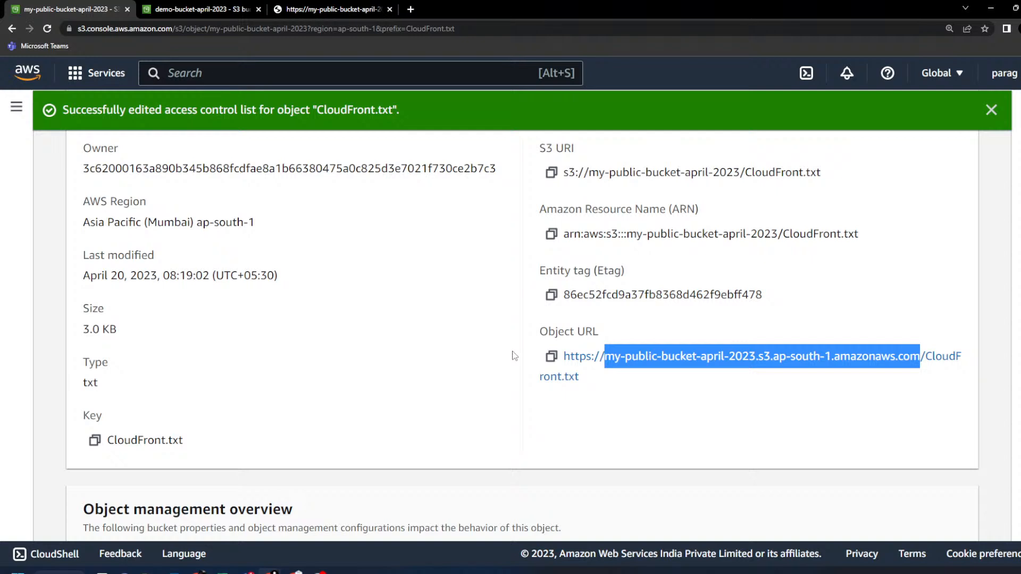
left_click(683, 402)
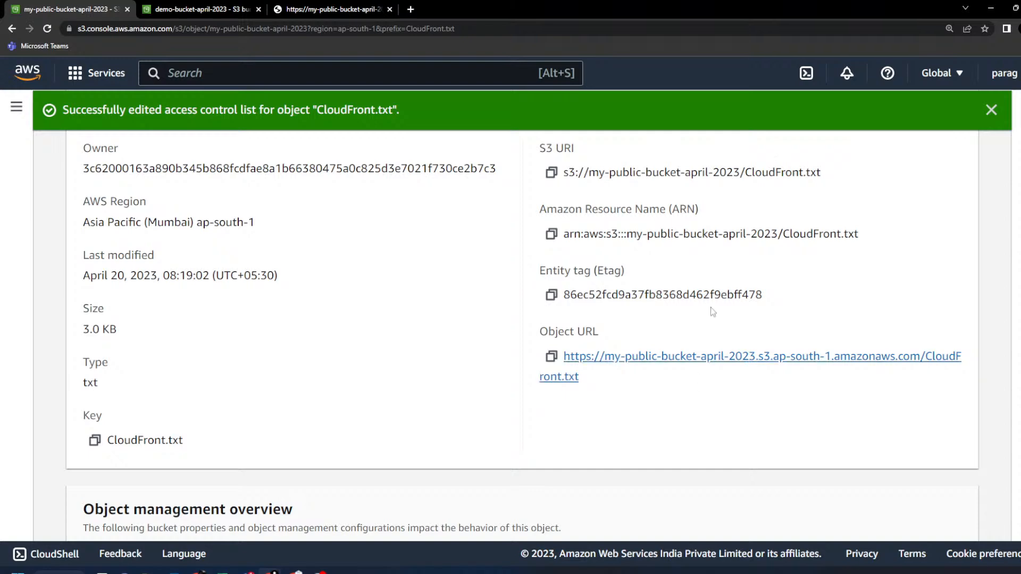
left_click(950, 28)
left_click(967, 49)
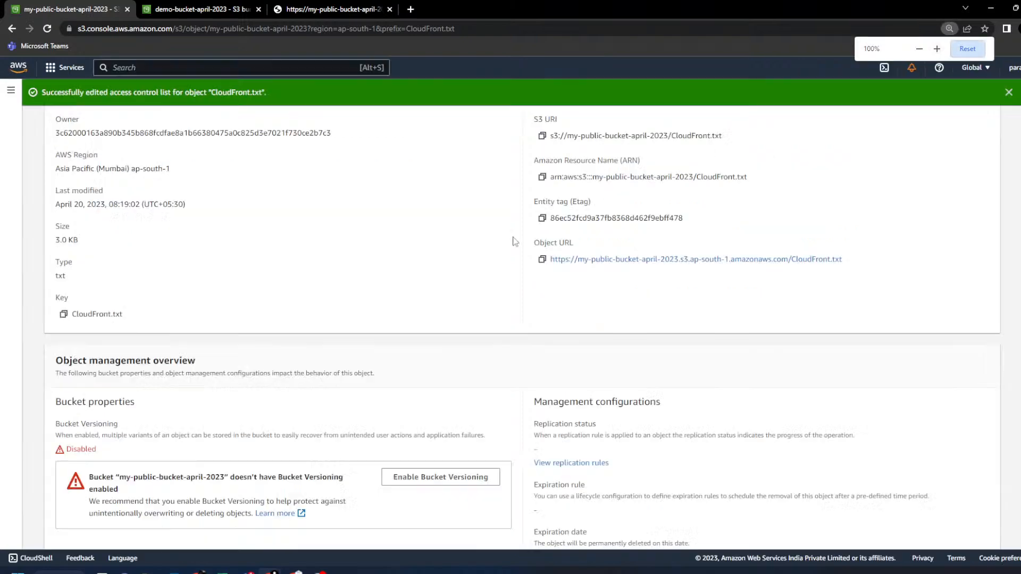
- Go from CloudFront.txt's ACL back to Buckets and open S3.txt in demo-bucket-april-2023
scroll(373, 281, "up", 3)
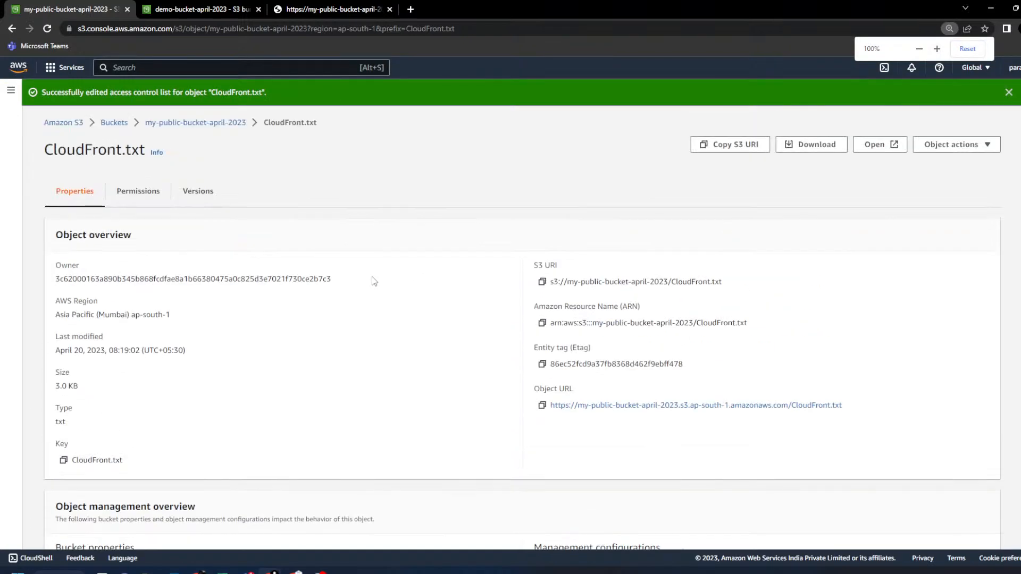
left_click(144, 196)
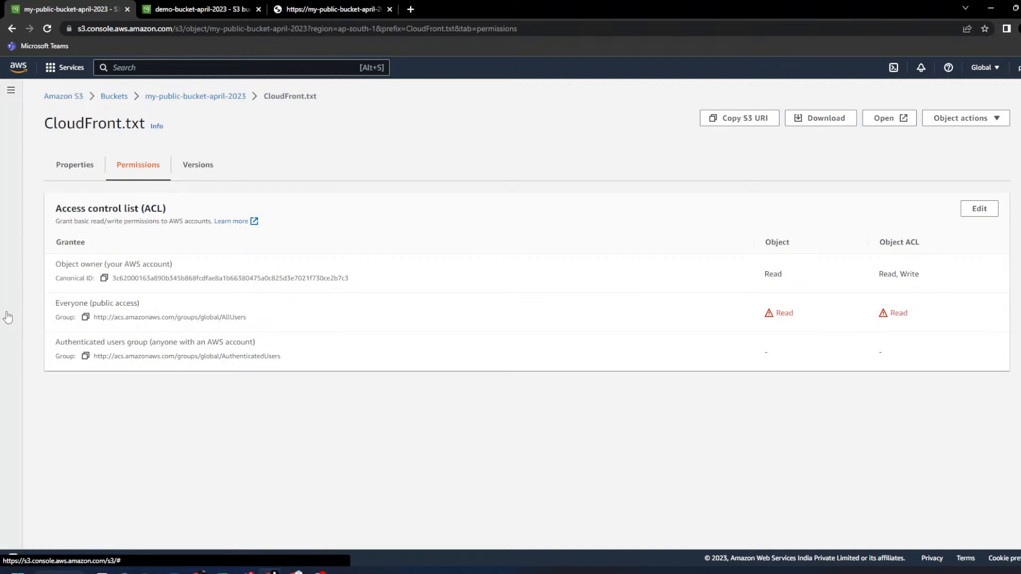
left_click(122, 101)
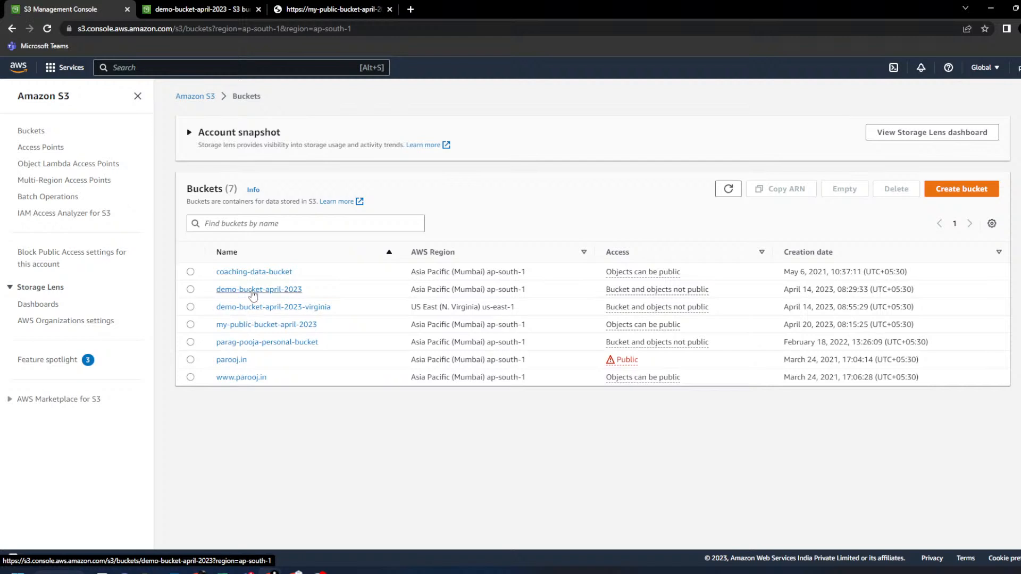
left_click_drag(711, 291, 232, 293)
left_click(298, 289)
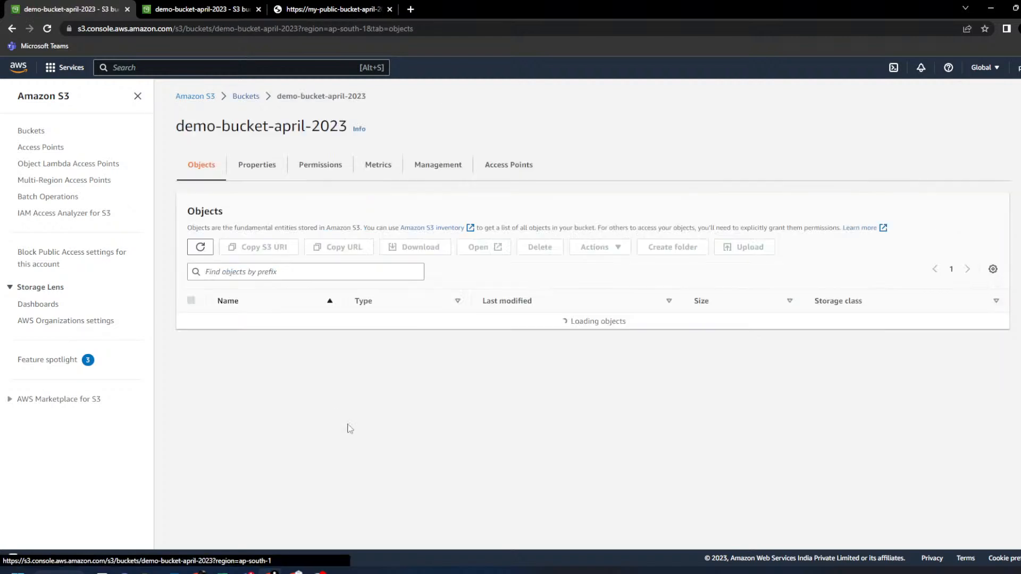
left_click(242, 454)
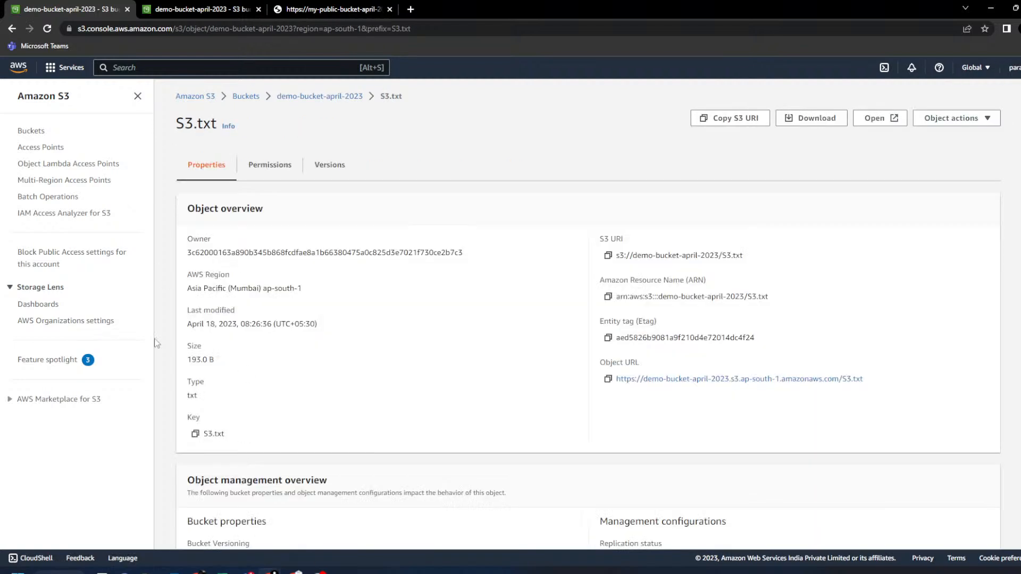
- Open S3.txt's object URL in a new tab and confirm it returns Access Denied
middle_click(671, 380)
left_click(499, 6)
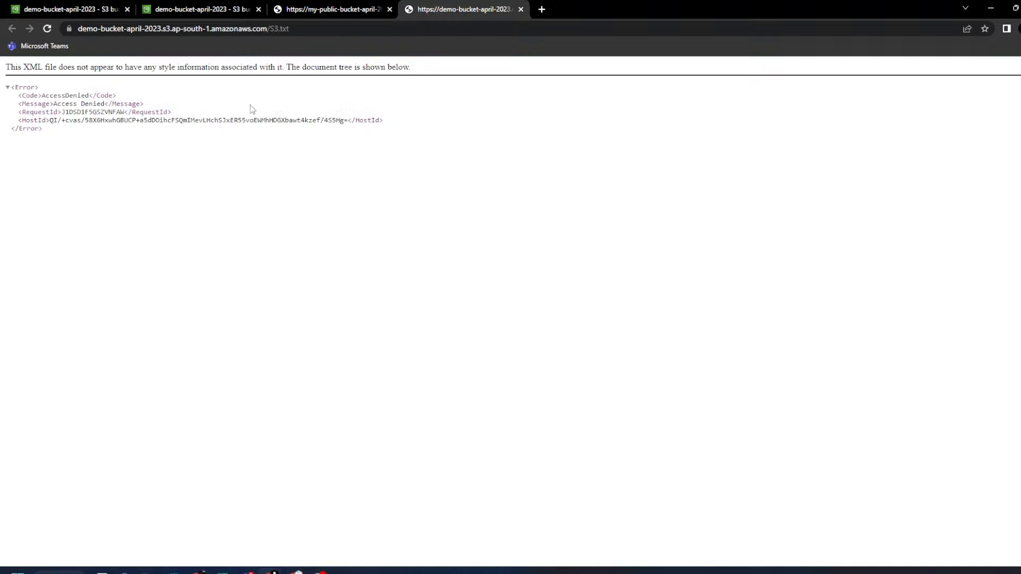
left_click_drag(56, 103, 143, 105)
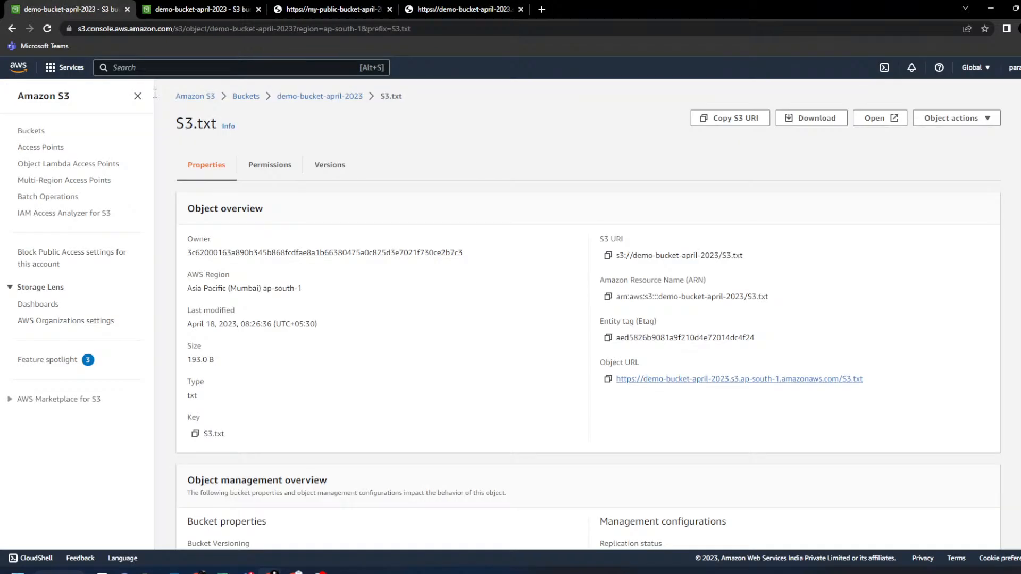
left_click(94, 7)
- Open S3.txt's access control list and start editing it, noting the Everyone row
left_click(270, 165)
left_click_drag(190, 301, 898, 313)
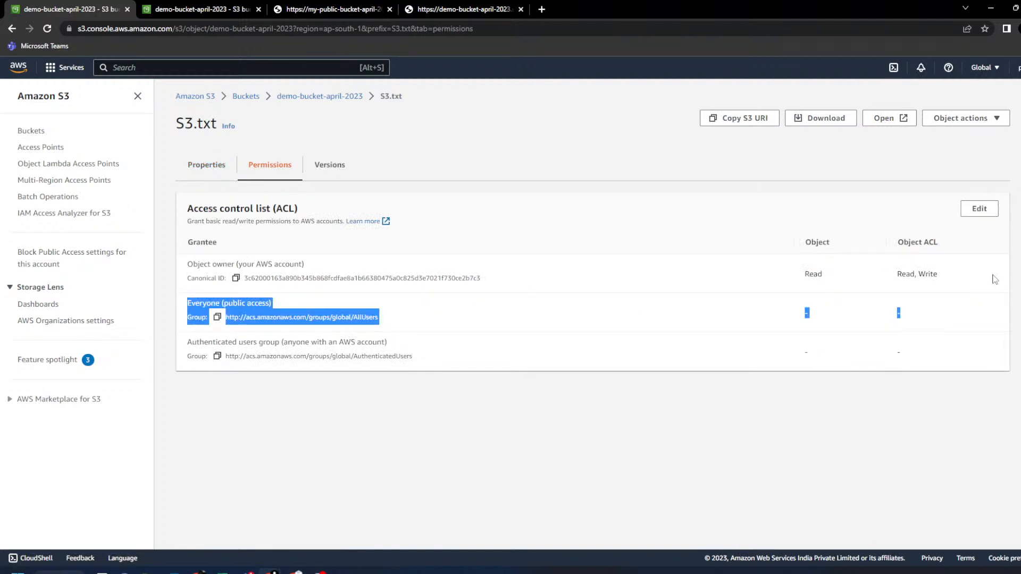
left_click(979, 209)
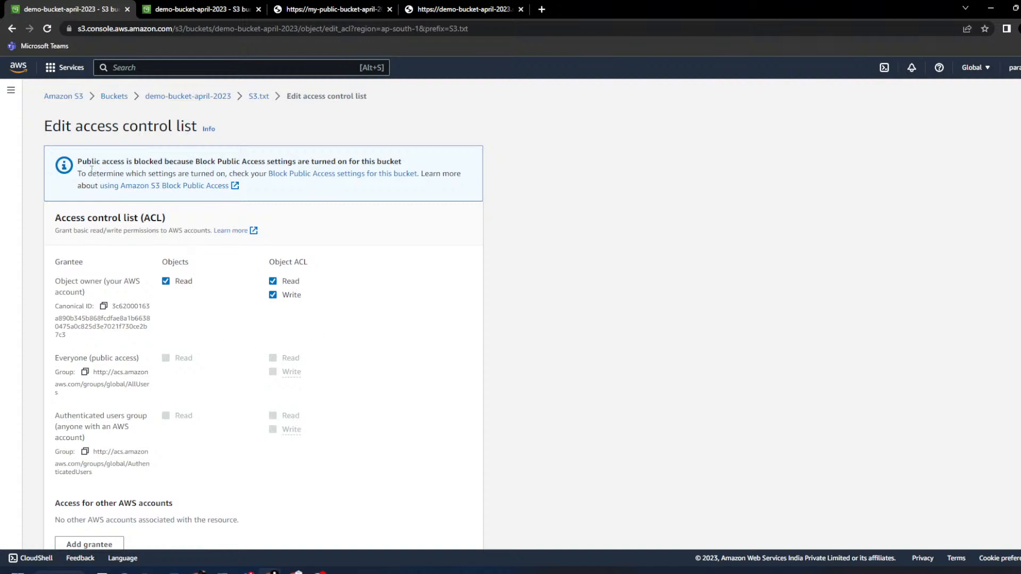
- Note the public-access-blocked notice on S3.txt's ACL and return to Buckets without changes
left_click_drag(86, 161, 425, 163)
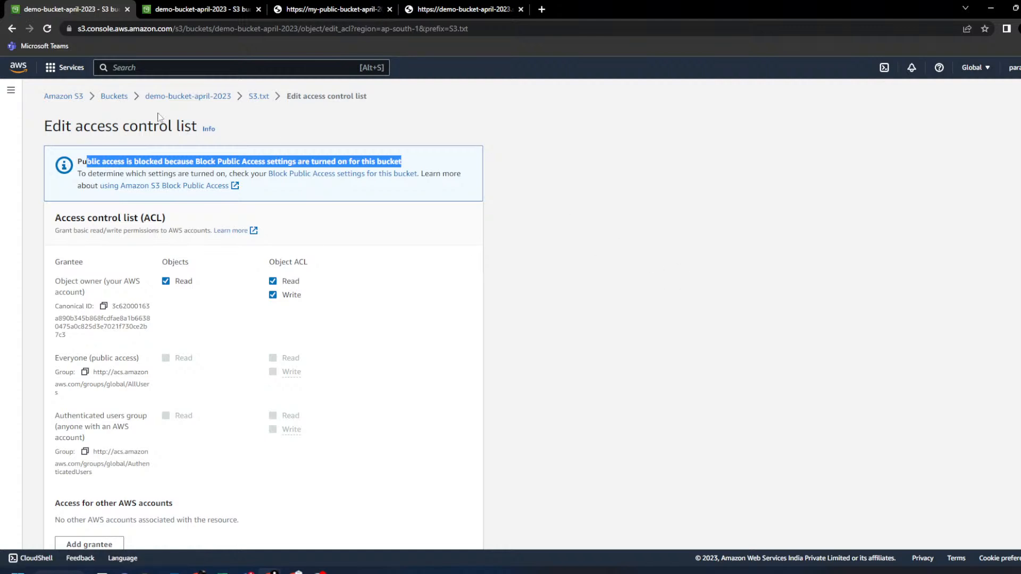
left_click(113, 97)
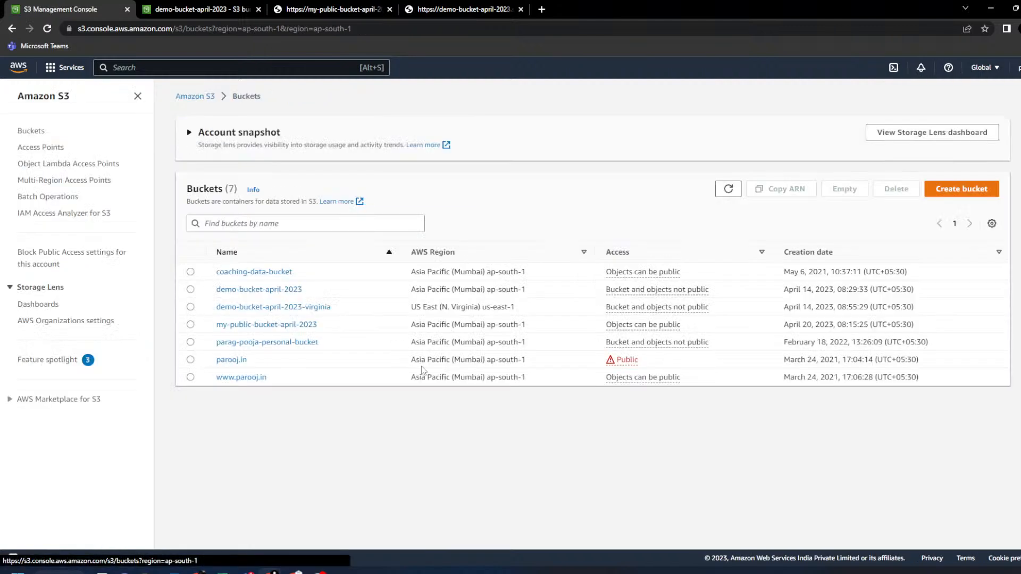
- Open my-public-bucket-april-2023 and add S3.txt from the computer as the upload file
left_click(266, 325)
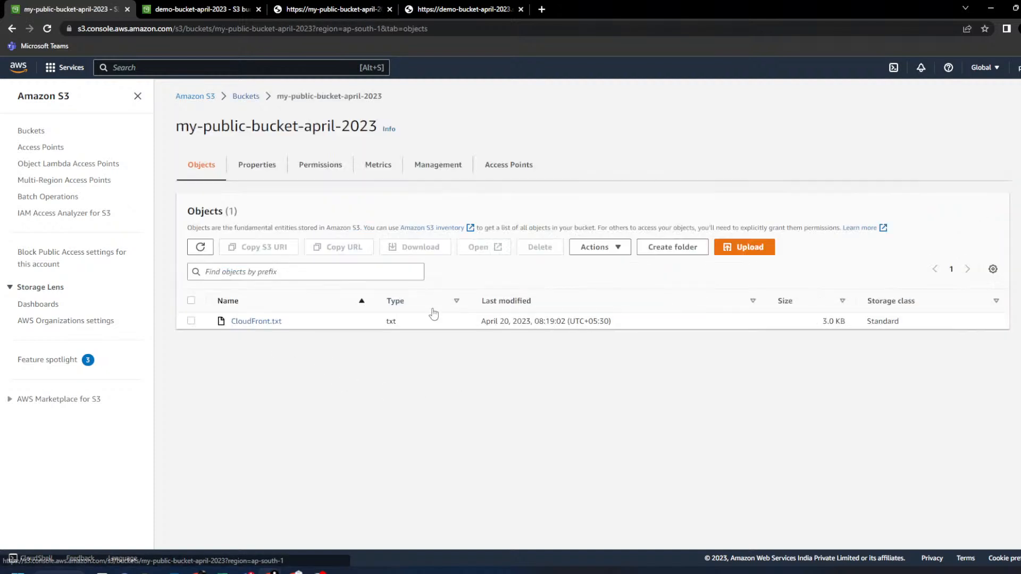
left_click(747, 248)
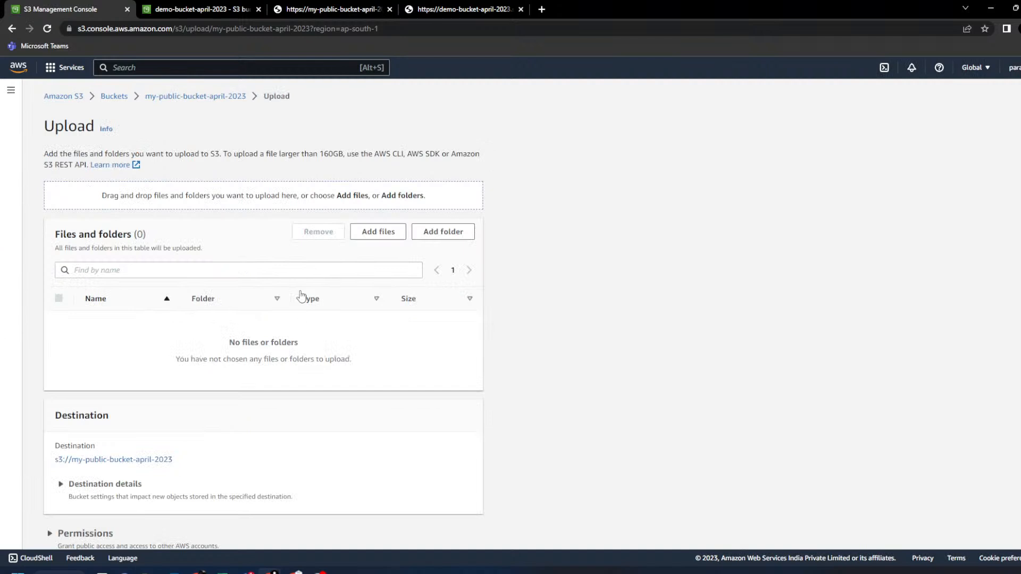
left_click(359, 234)
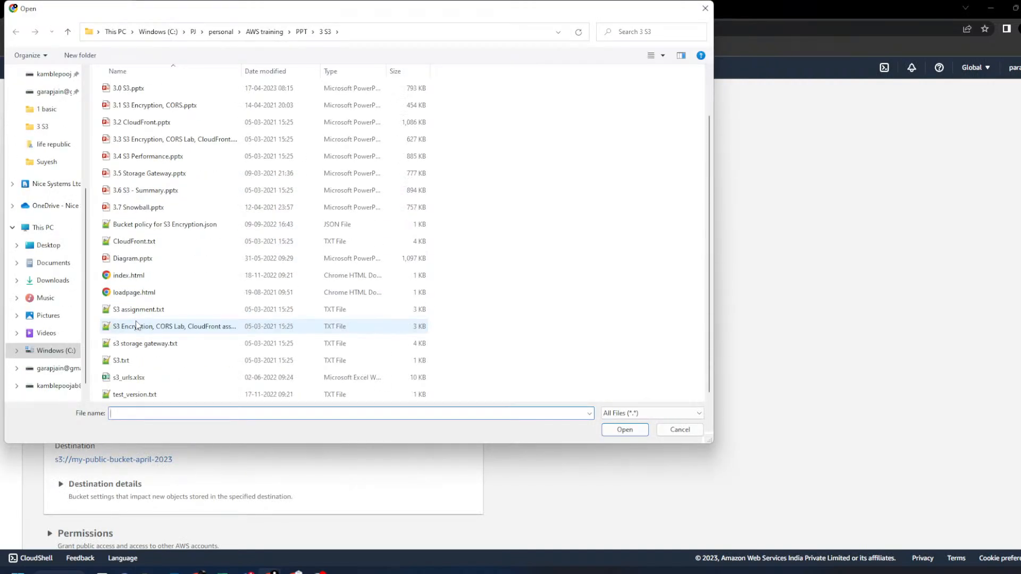
left_click(136, 362)
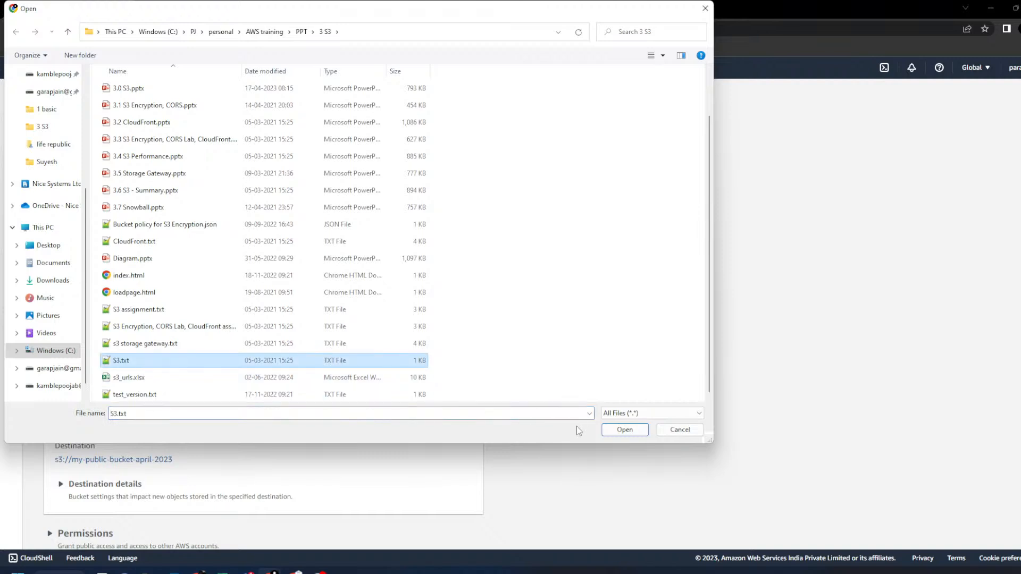
left_click(620, 430)
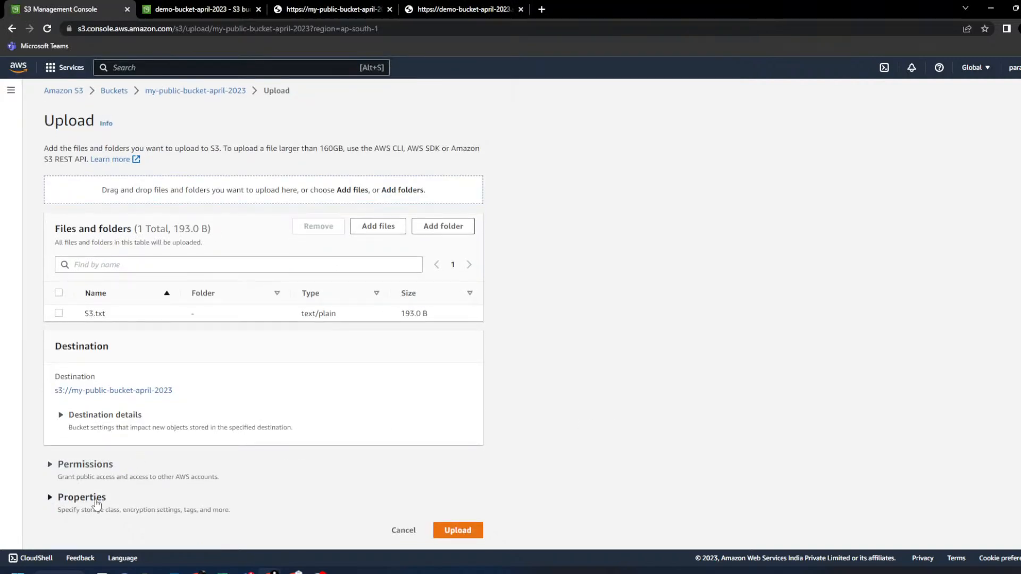
- Grant S3.txt public-read access, acknowledge the risk, upload it and close the status page
left_click(104, 465)
scroll(472, 404, "down", 1)
scroll(472, 404, "down", 3)
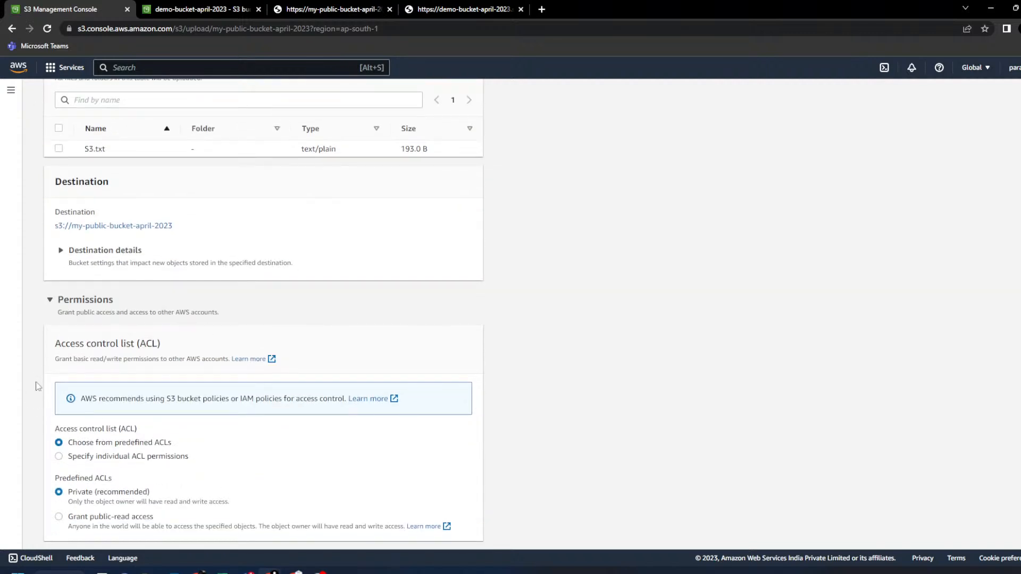
scroll(140, 291, "up", 3)
scroll(155, 296, "down", 4)
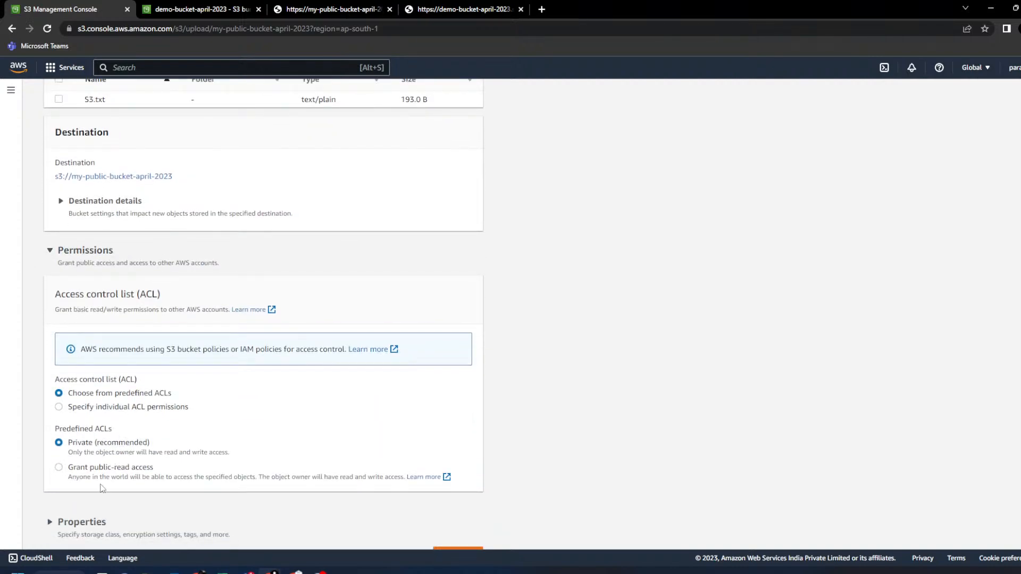
left_click(58, 468)
scroll(223, 463, "down", 2)
left_click(94, 435)
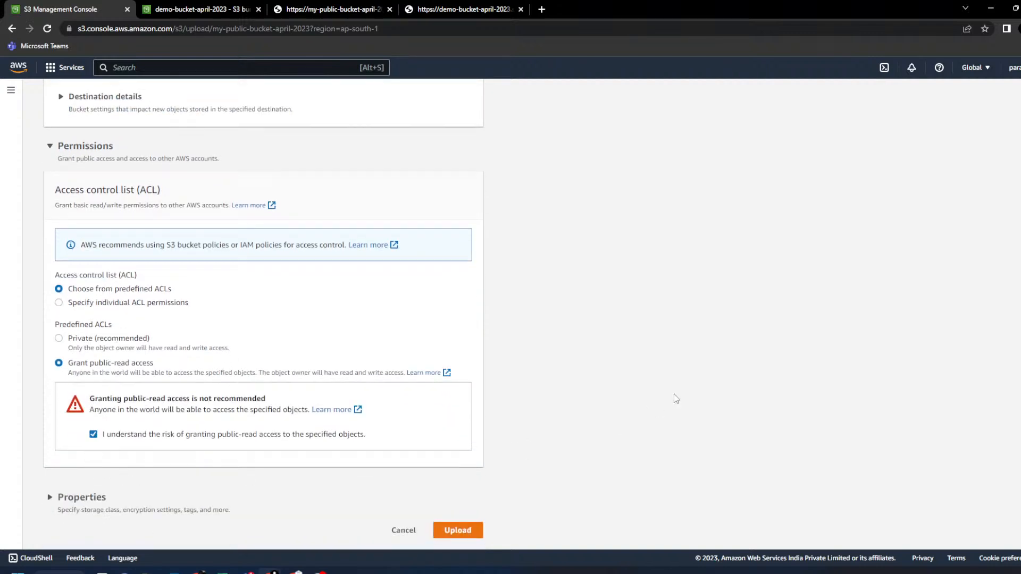
left_click(467, 529)
left_click(1005, 140)
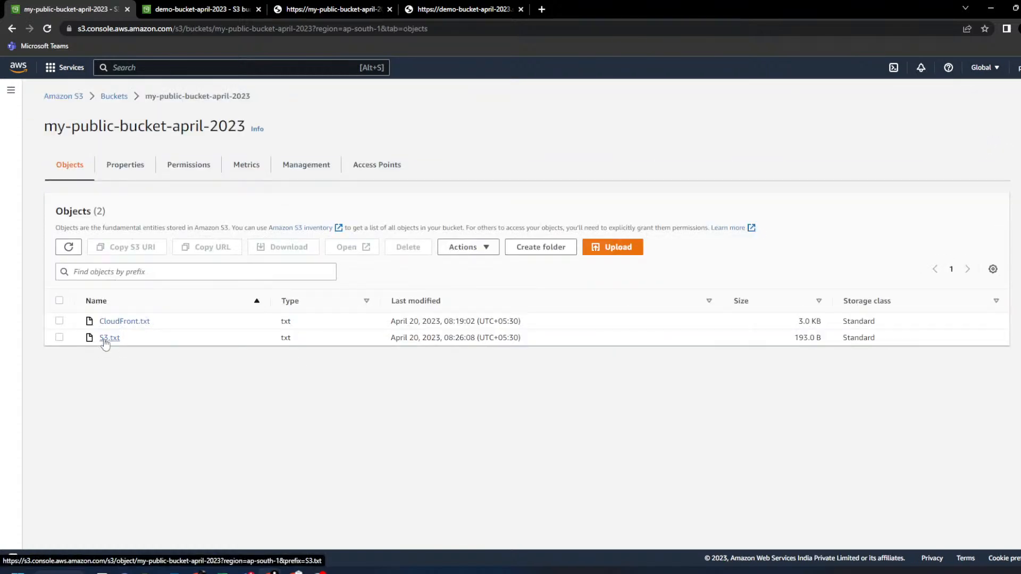
- Open S3.txt's details in my-public-bucket-april-2023 and check its object URL shows the text
left_click(106, 340)
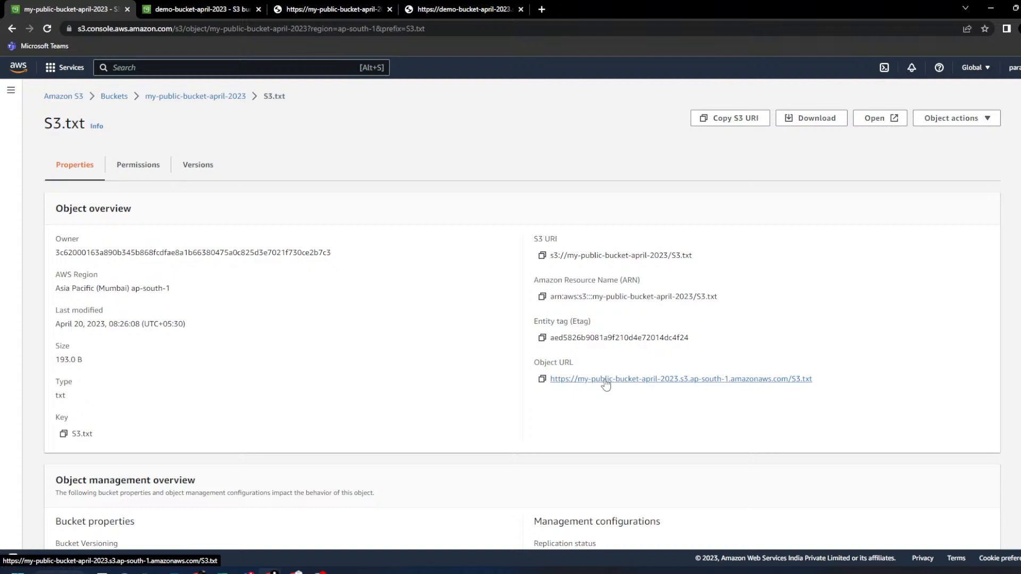
left_click(606, 380)
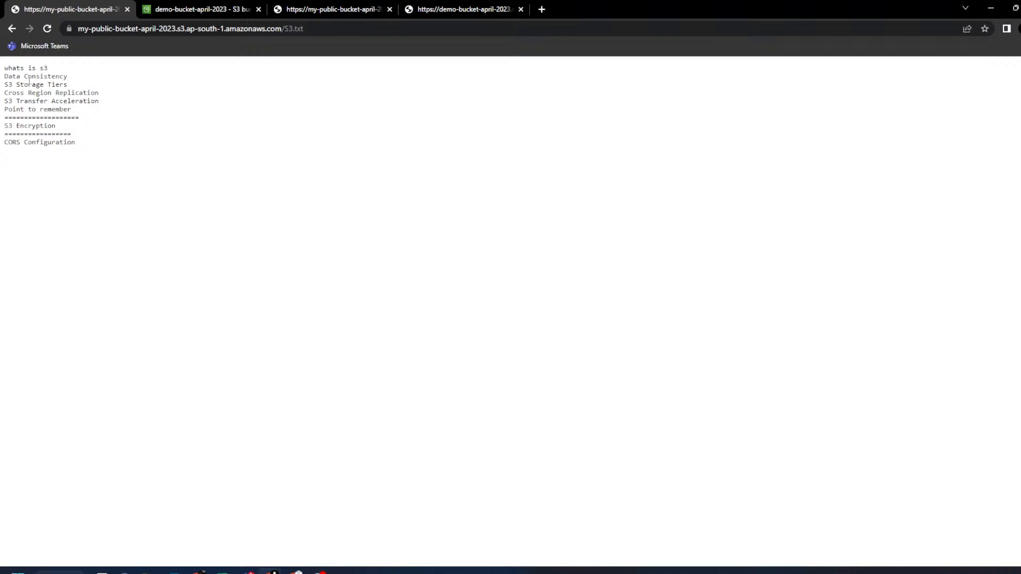
left_click(12, 30)
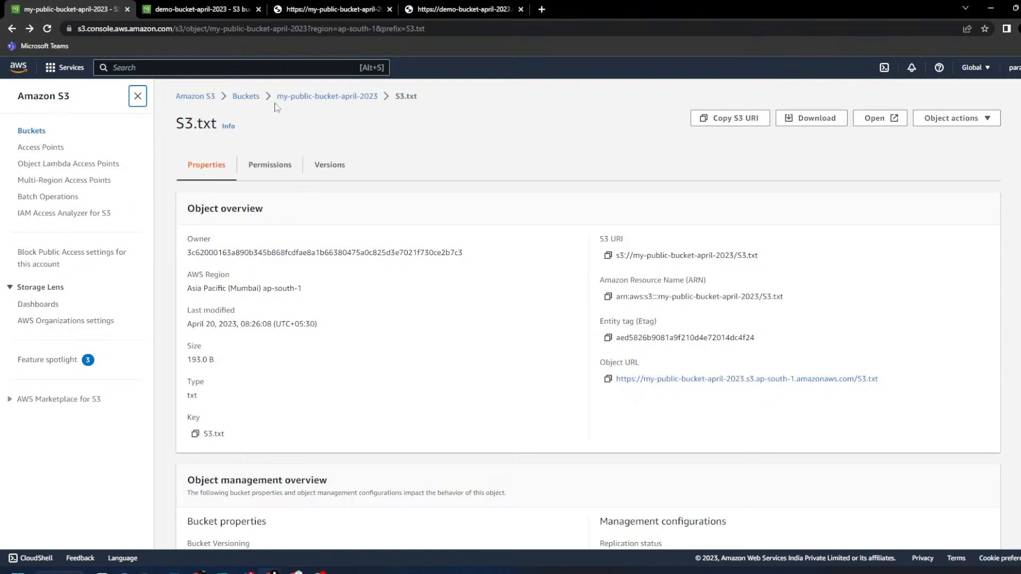
- Open demo-bucket-april-2023-virginia's Permissions tab, where Block all public access is On
left_click(242, 100)
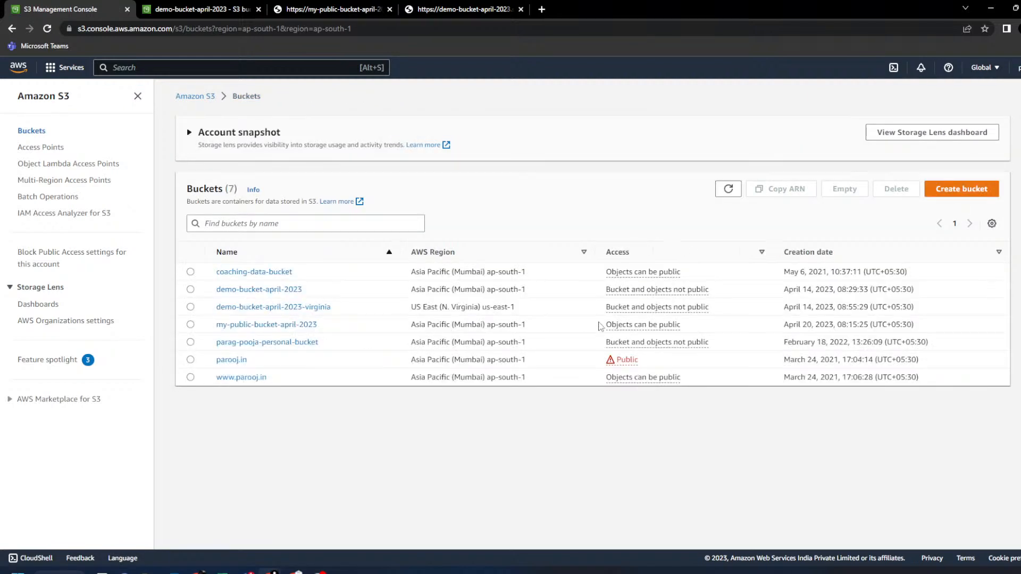
left_click_drag(744, 307, 311, 314)
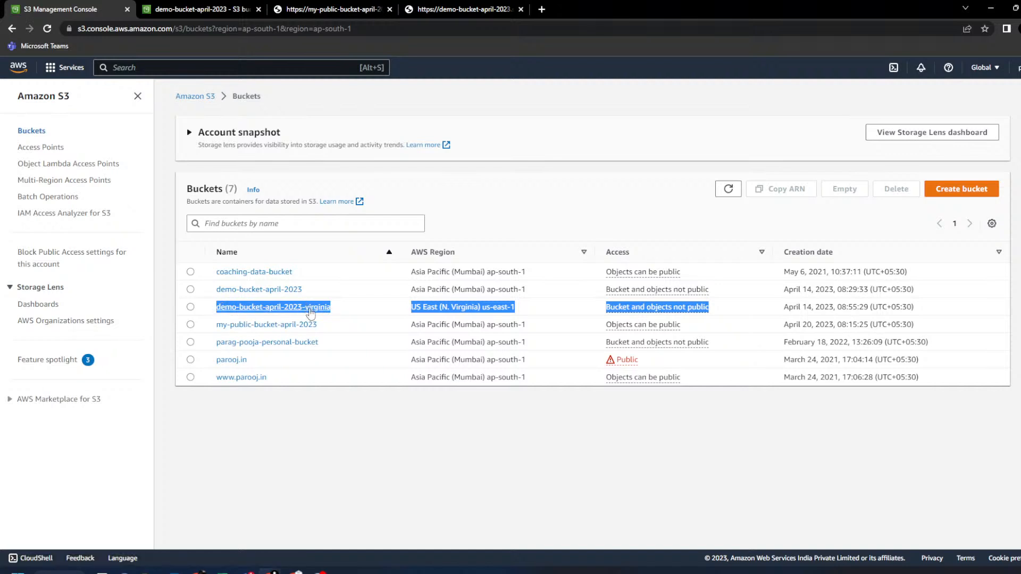
left_click(311, 307)
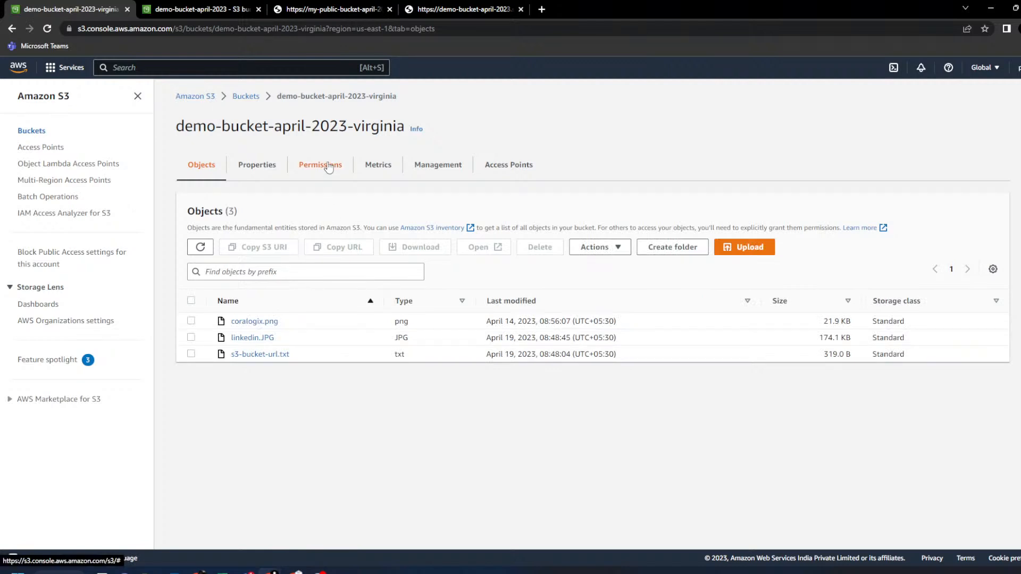
left_click(328, 166)
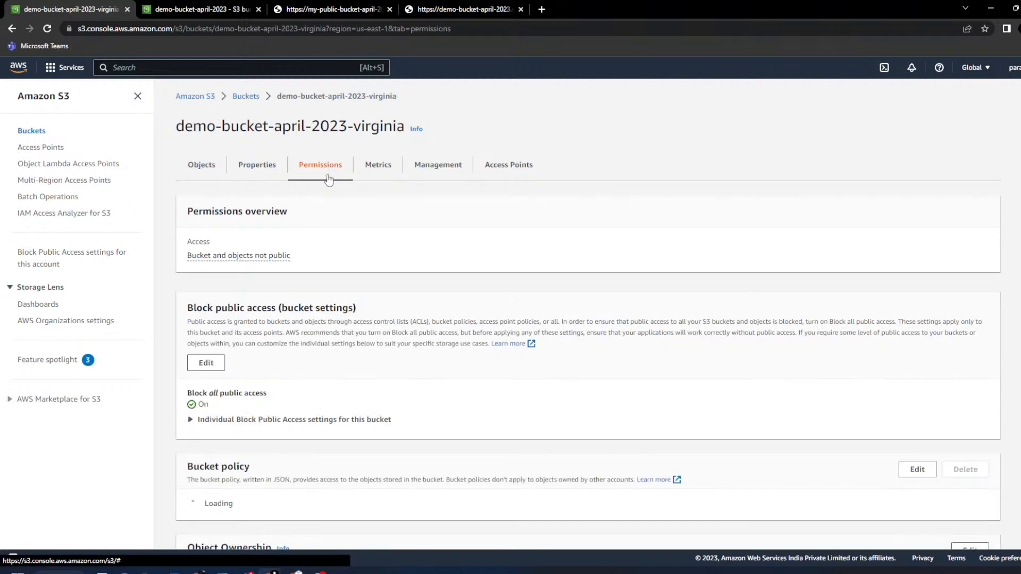
left_click_drag(187, 308, 270, 303)
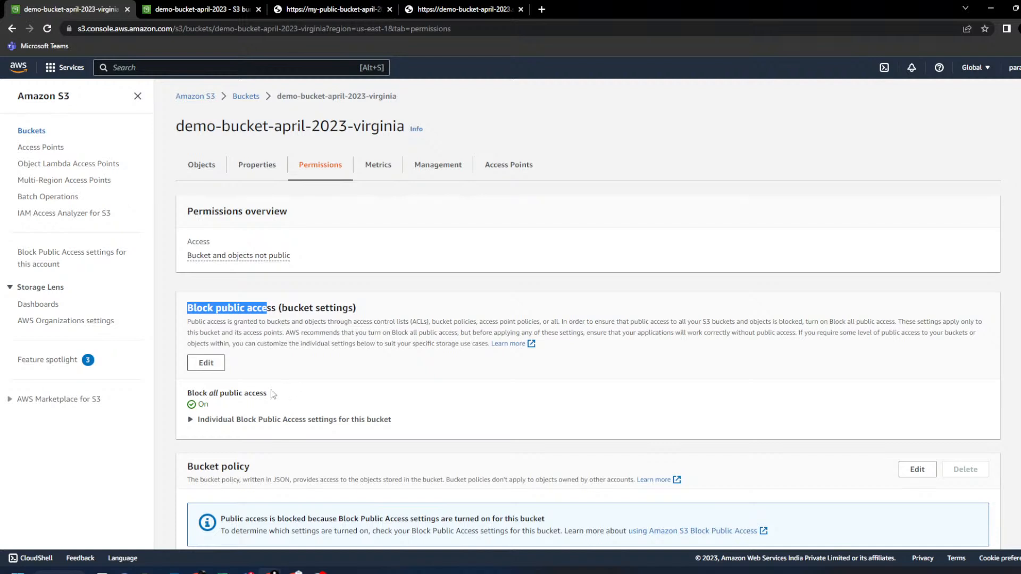
- Turn off Block all public access for demo-bucket-april-2023-virginia, confirm with 'confirm', and return to Buckets
left_click(206, 364)
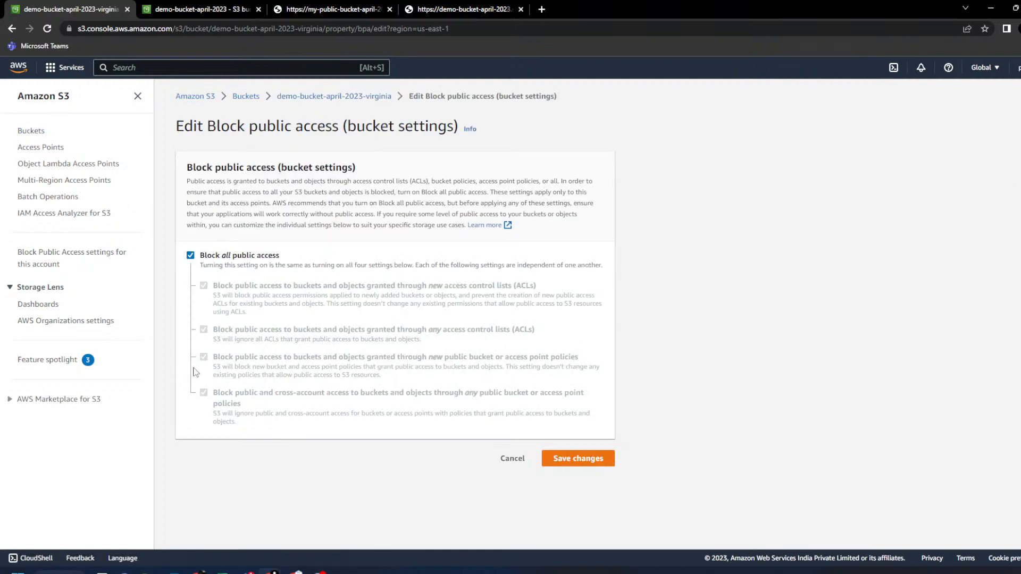
left_click(191, 255)
left_click_drag(207, 257, 300, 258)
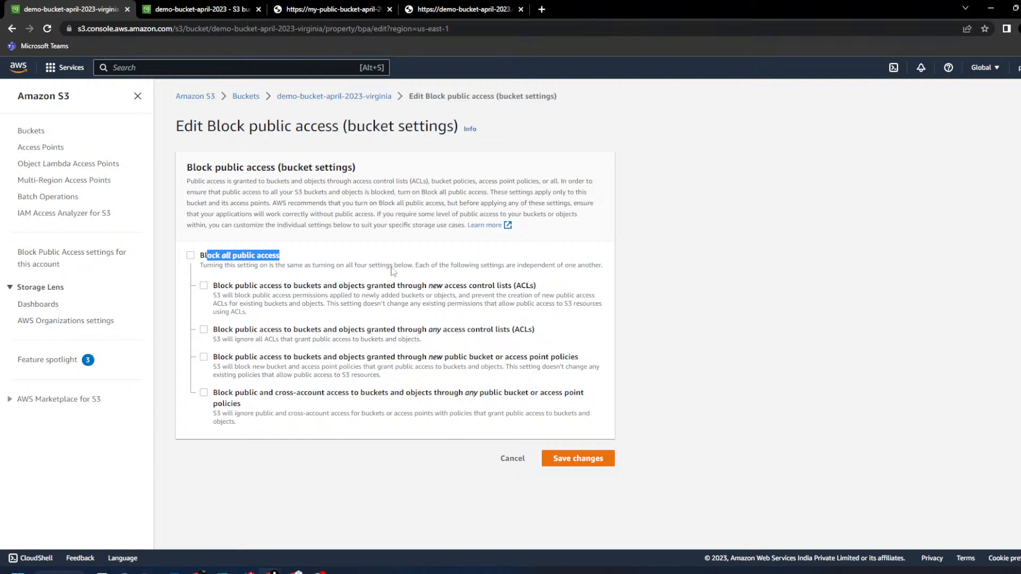
left_click(566, 461)
left_click(508, 350)
type("confirm")
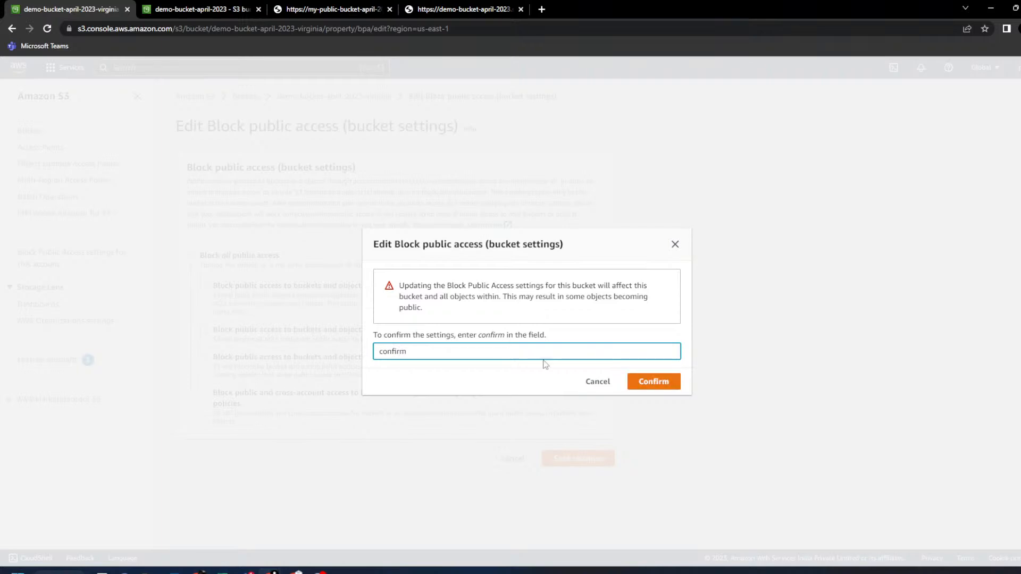
left_click(671, 385)
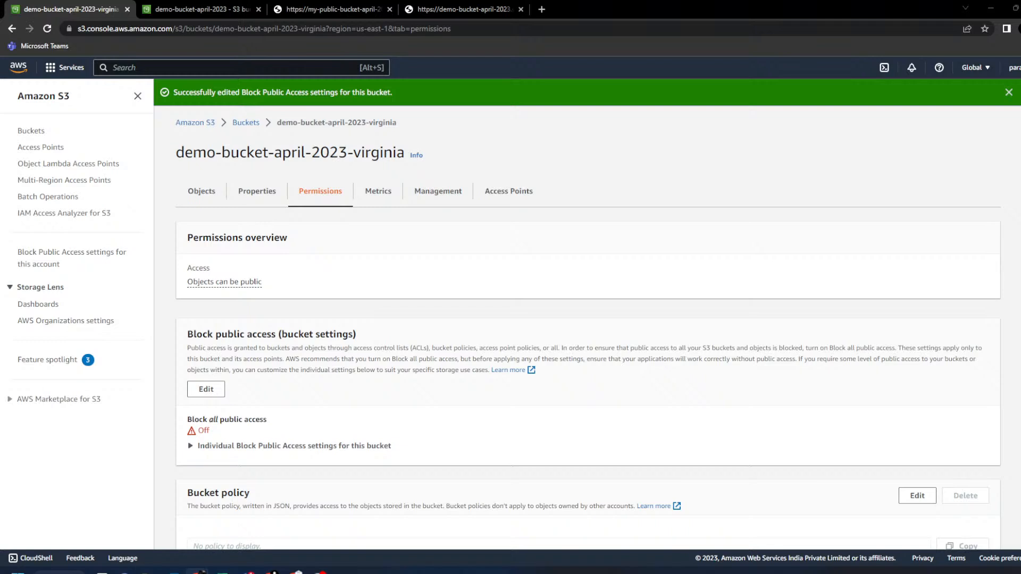
left_click(245, 122)
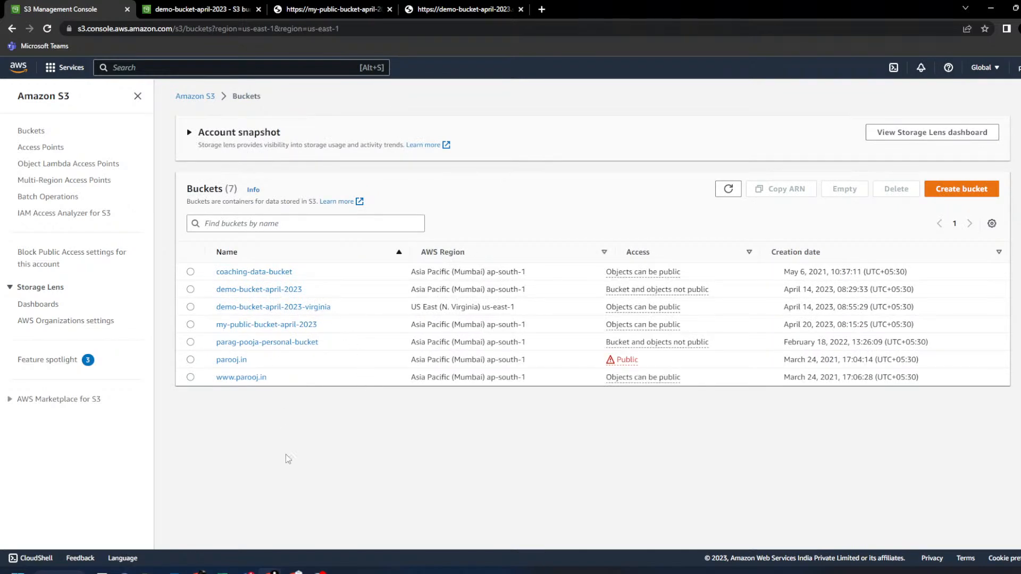
- Open s3_urls.xlsx from the 3 S3 folder, then minimize the File Explorer window
mouse_move(148, 571)
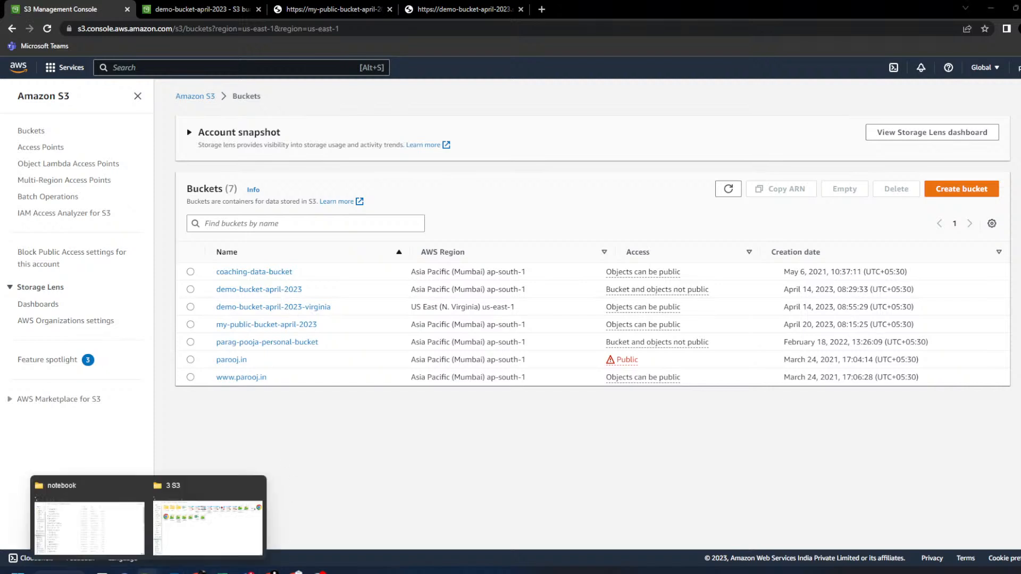
left_click(182, 527)
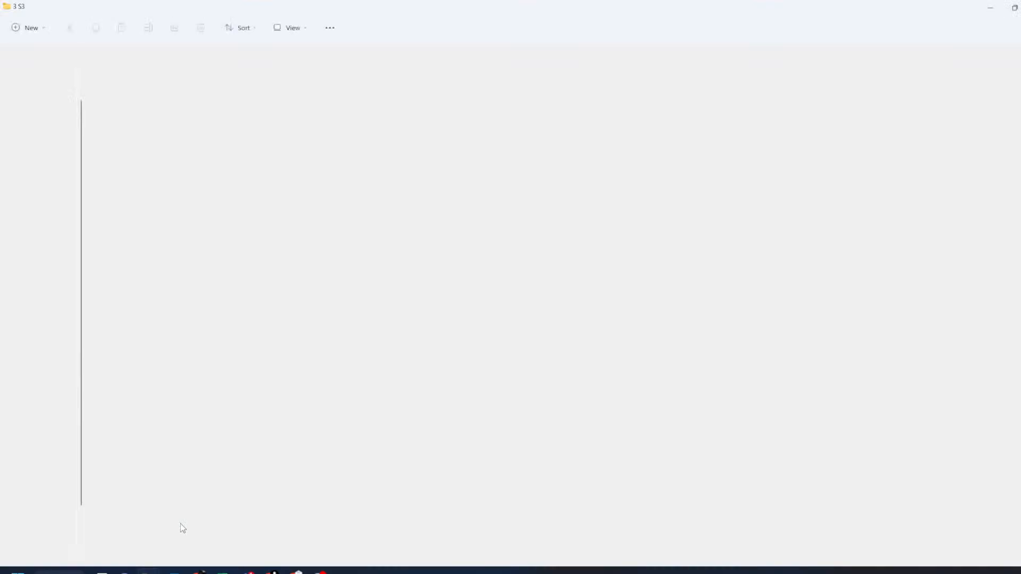
double_click(374, 196)
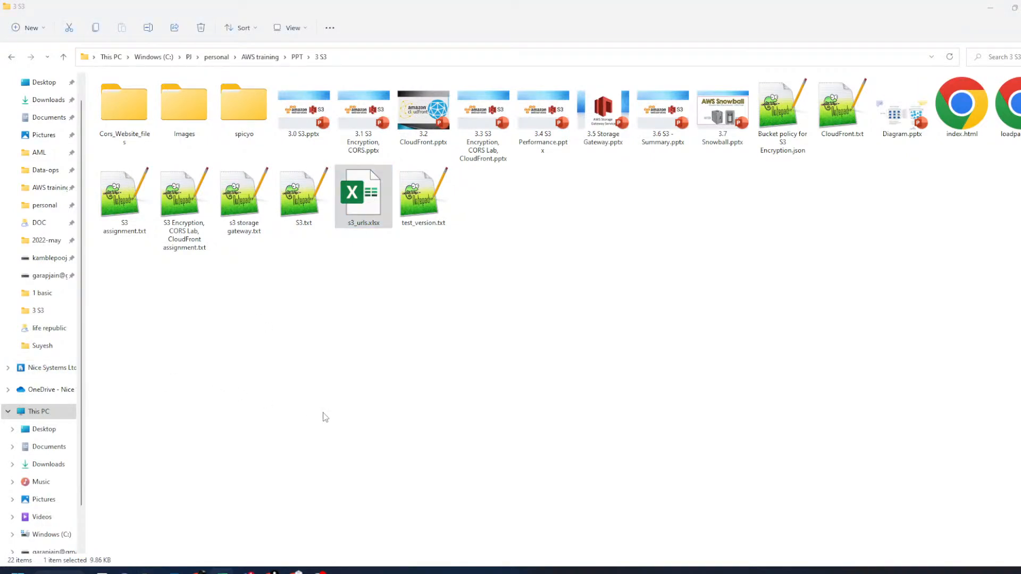
left_click(988, 15)
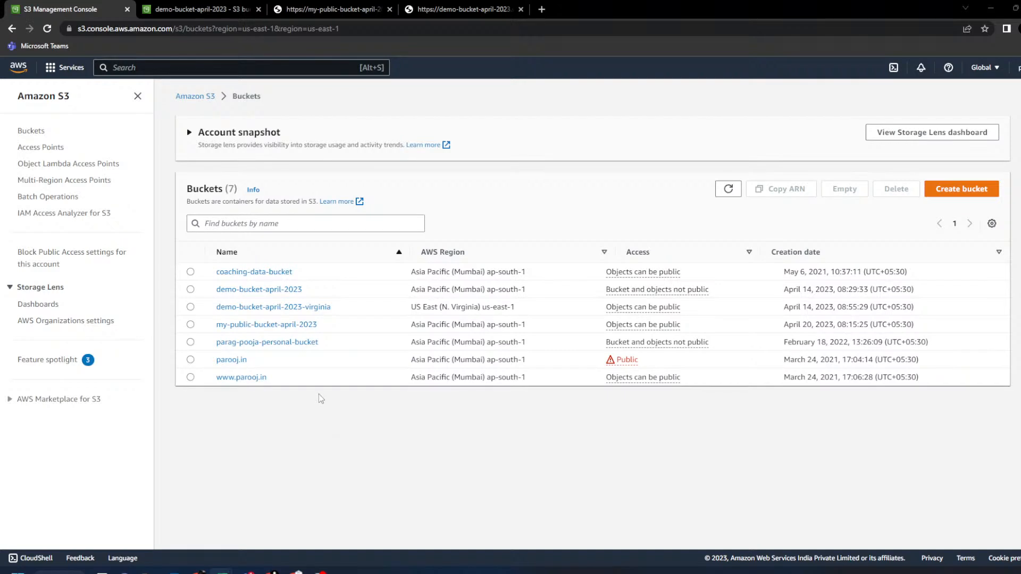
- Open the S3.txt object in demo-bucket-april-2023 and copy its object URL
left_click(277, 290)
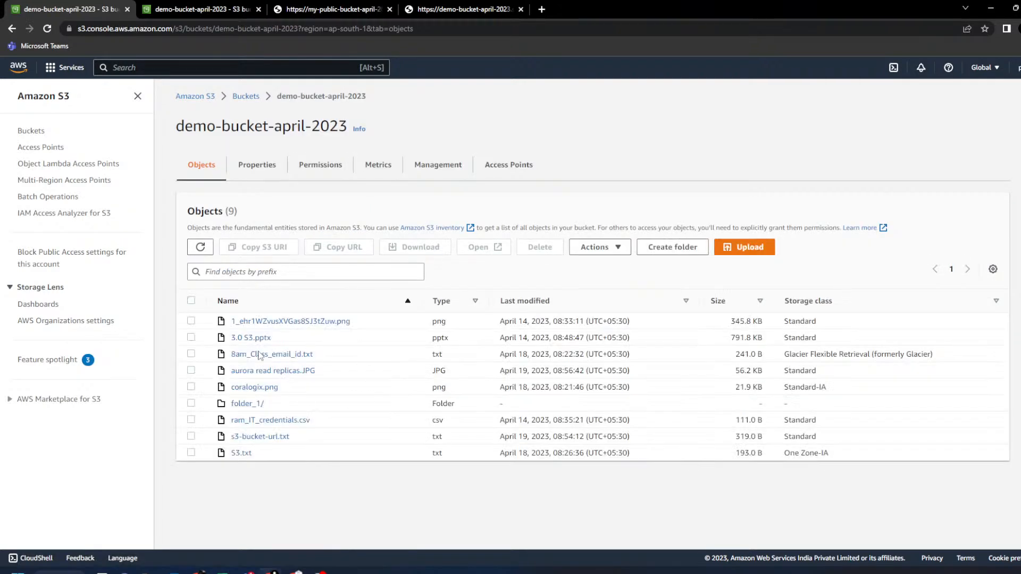
left_click(241, 453)
left_click_drag(889, 385, 611, 380)
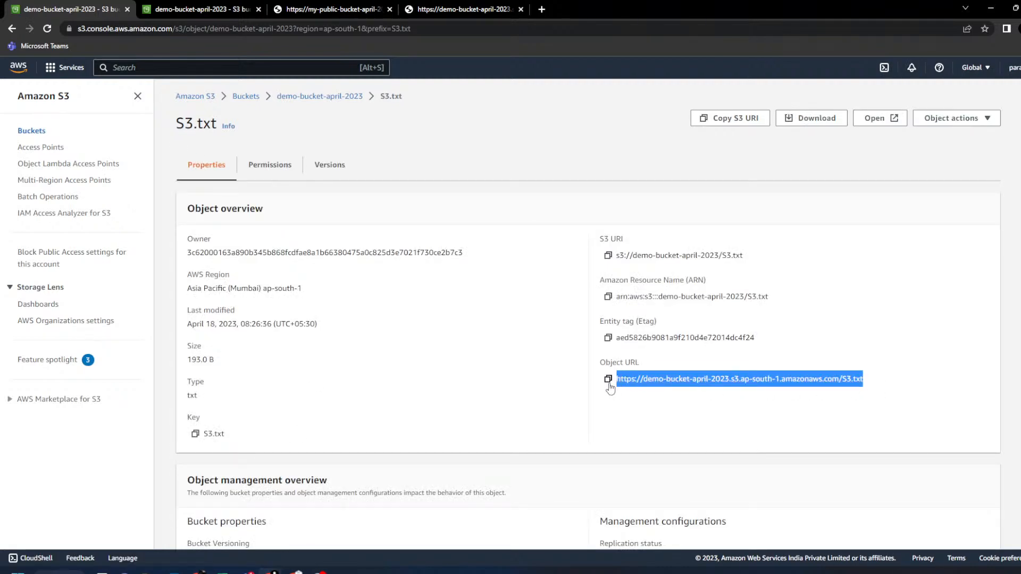
left_click(608, 379)
- Load the S3.txt URL in a new tab, see AccessDenied, then close the extra tabs
left_click(542, 9)
key("ctrl+v")
key("Return")
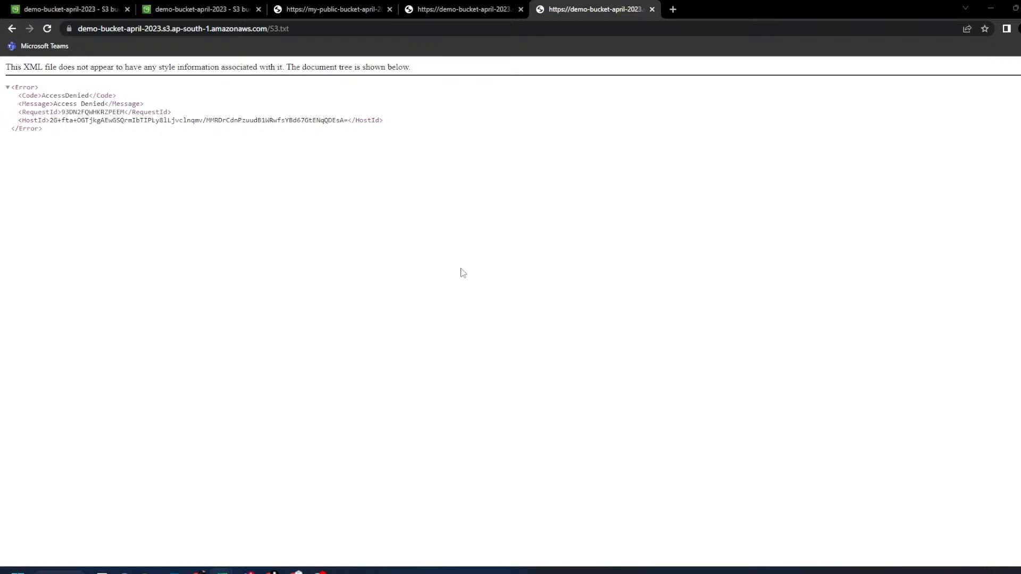
left_click(652, 9)
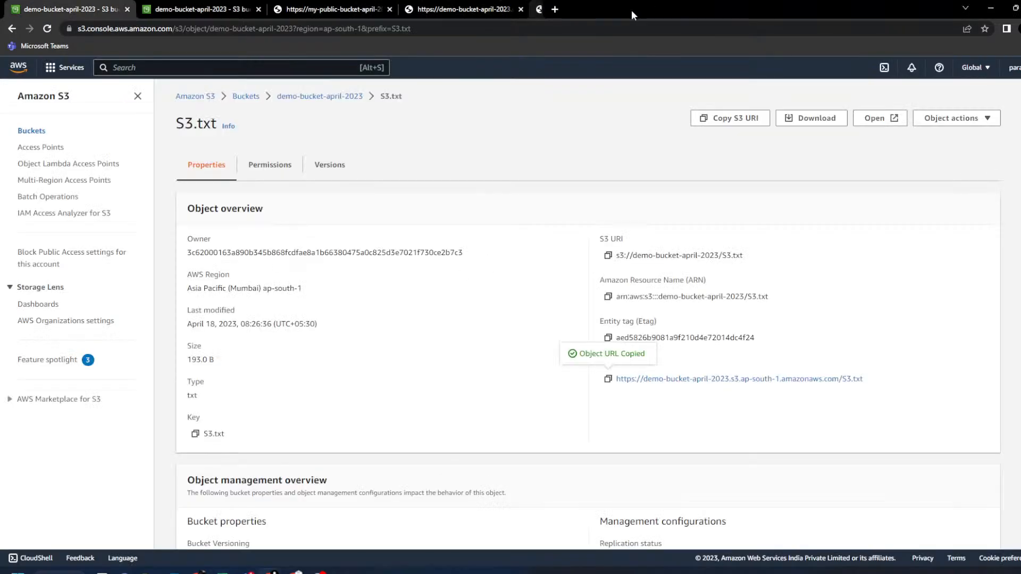
left_click(521, 9)
left_click(390, 9)
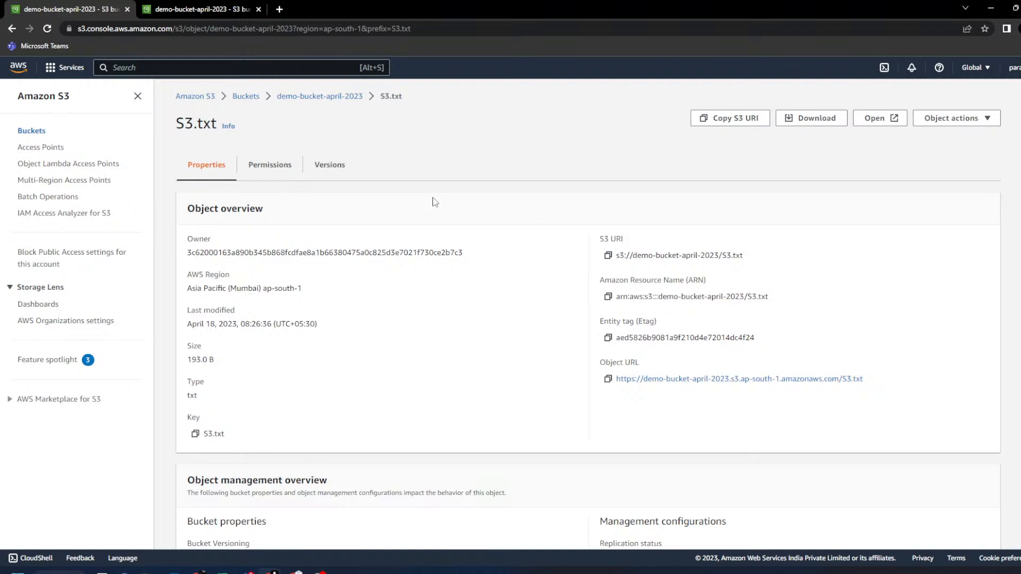
- Search the console for 'iam' and open the IAM console in a new tab
left_click(232, 72)
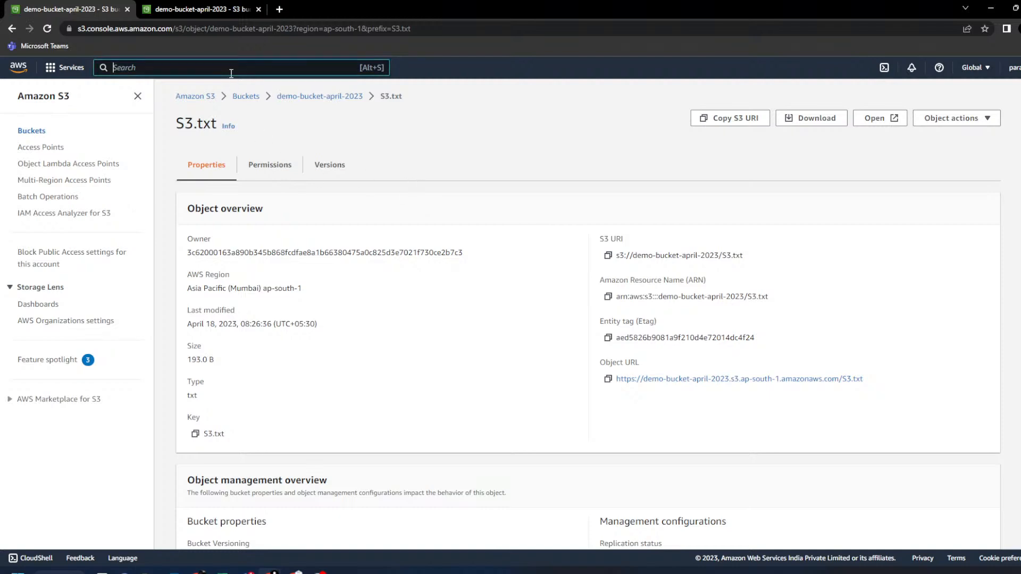
type("iam")
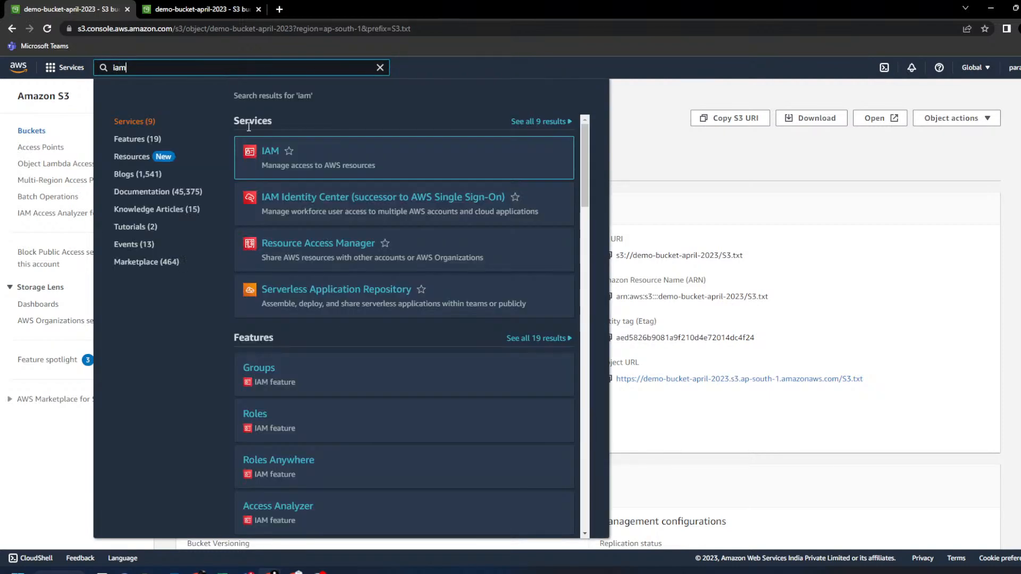
left_click(270, 153, "ctrl")
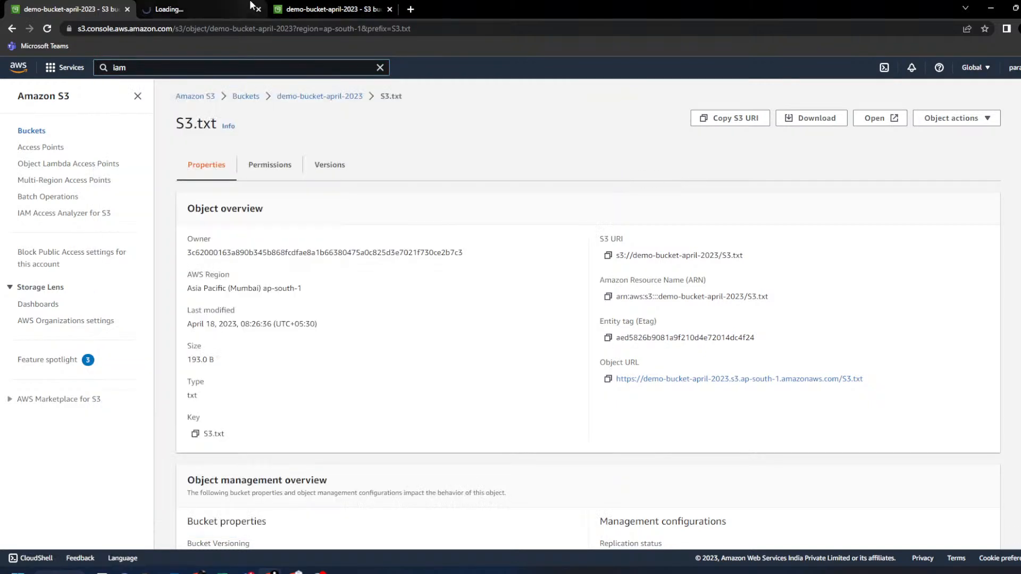
left_click(249, 5)
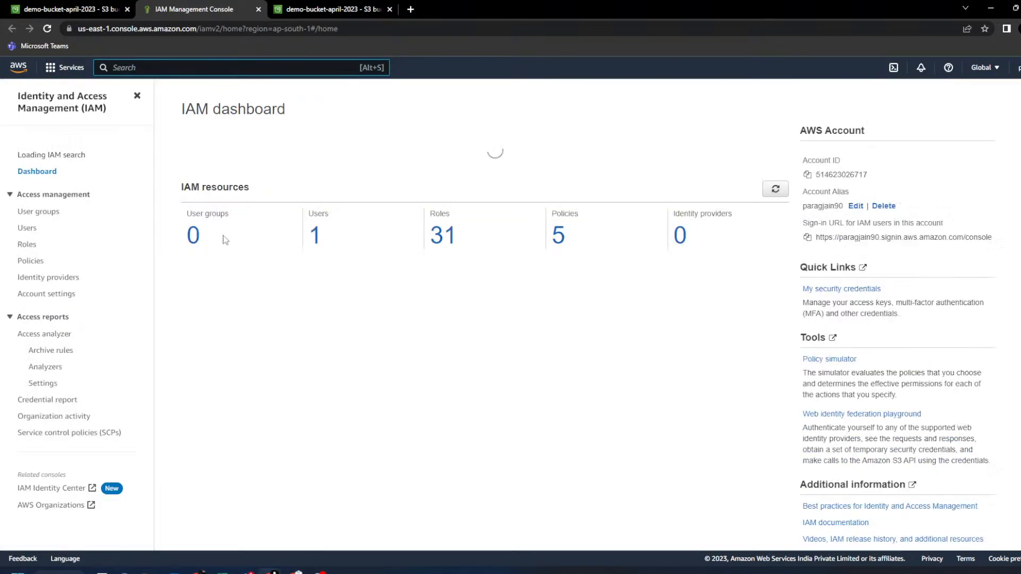
- Open the IAM user's details from Users and choose Add permissions
left_click(27, 233)
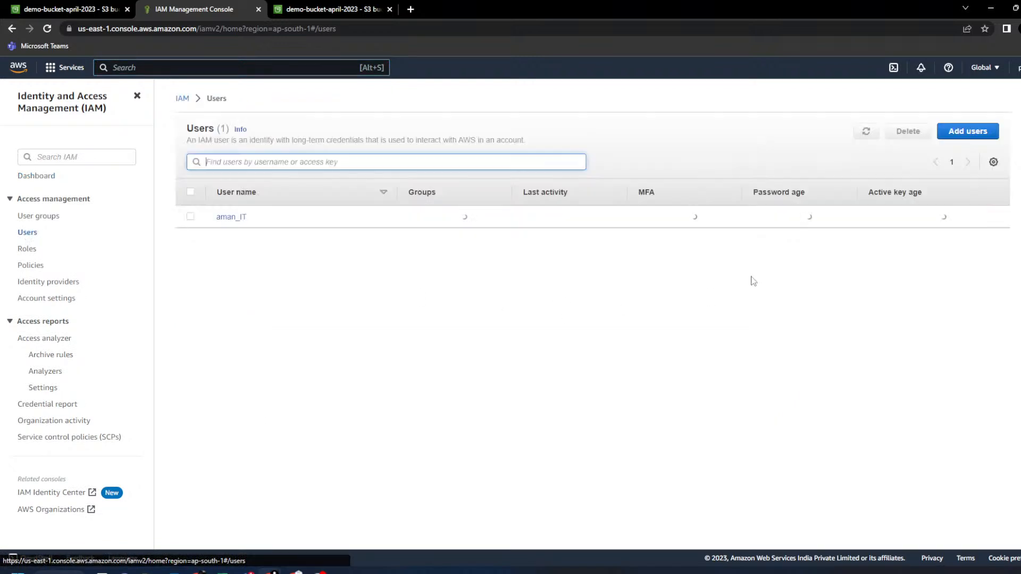
left_click(228, 217)
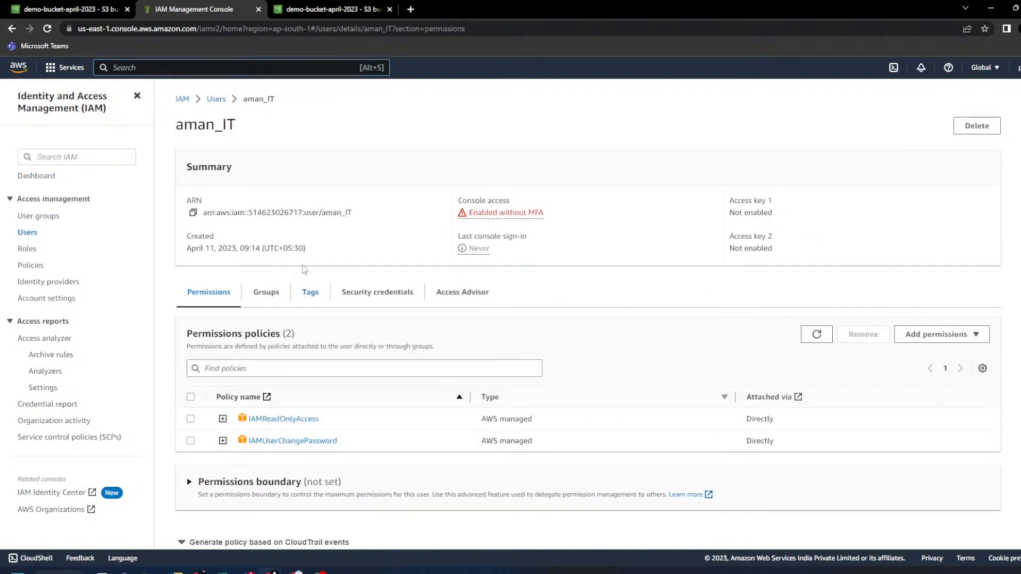
double_click(186, 126)
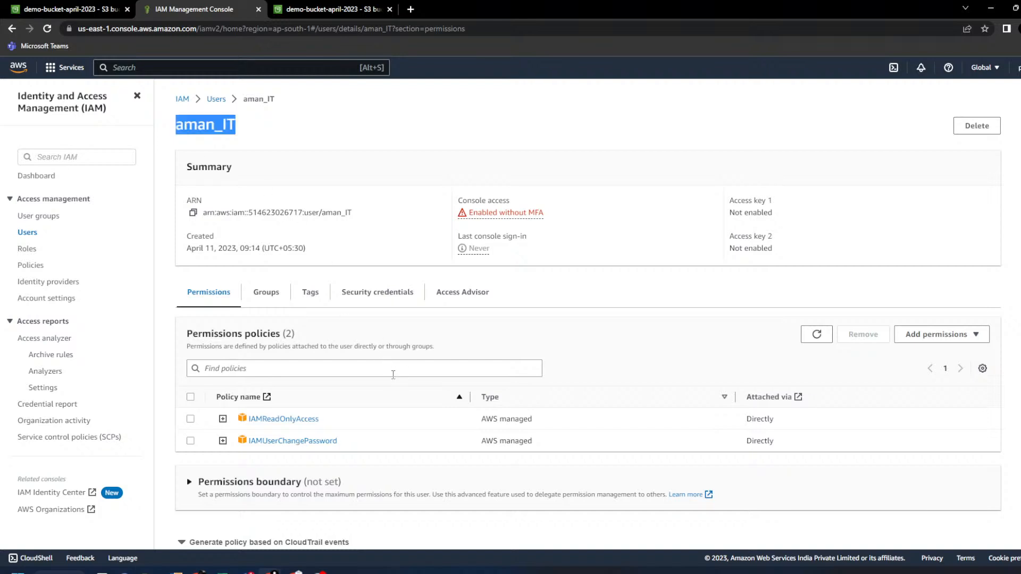
scroll(393, 375, "down", 1)
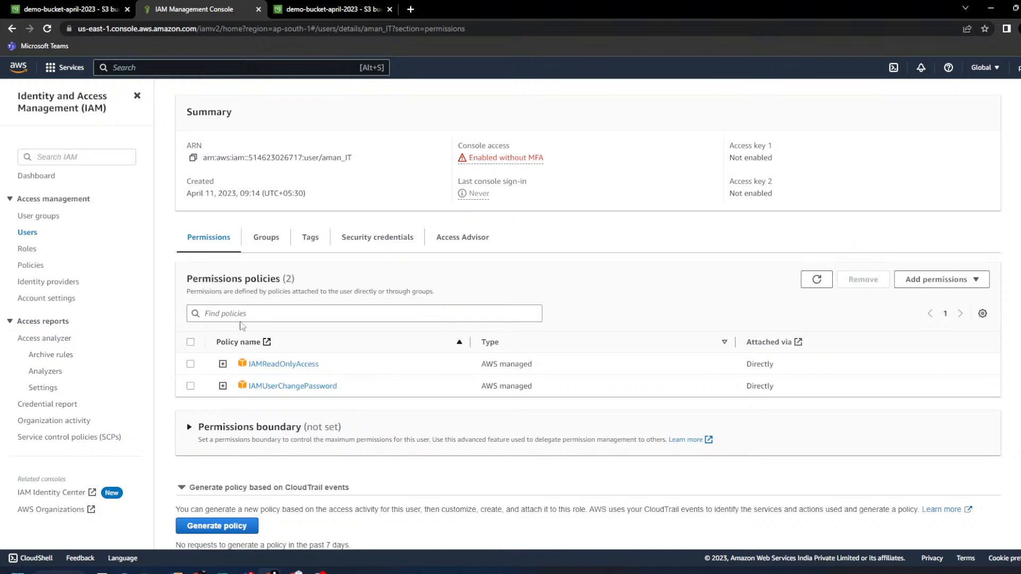
left_click(936, 280)
left_click(939, 307)
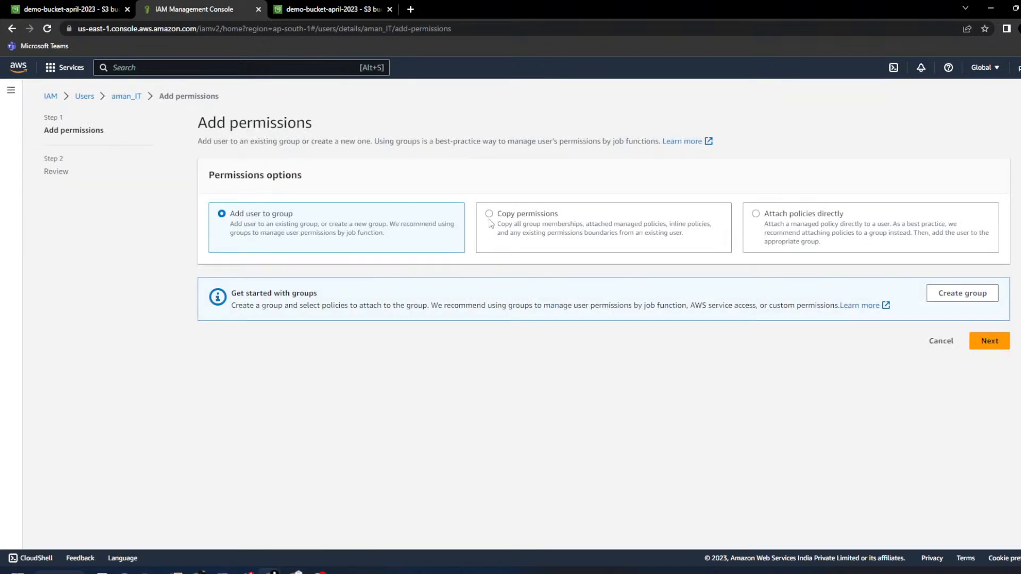
- Attach AmazonS3ReadOnlyAccess directly to the user, found by searching 's3read', and add it
left_click(755, 215)
left_click(390, 318)
type("s3rwa")
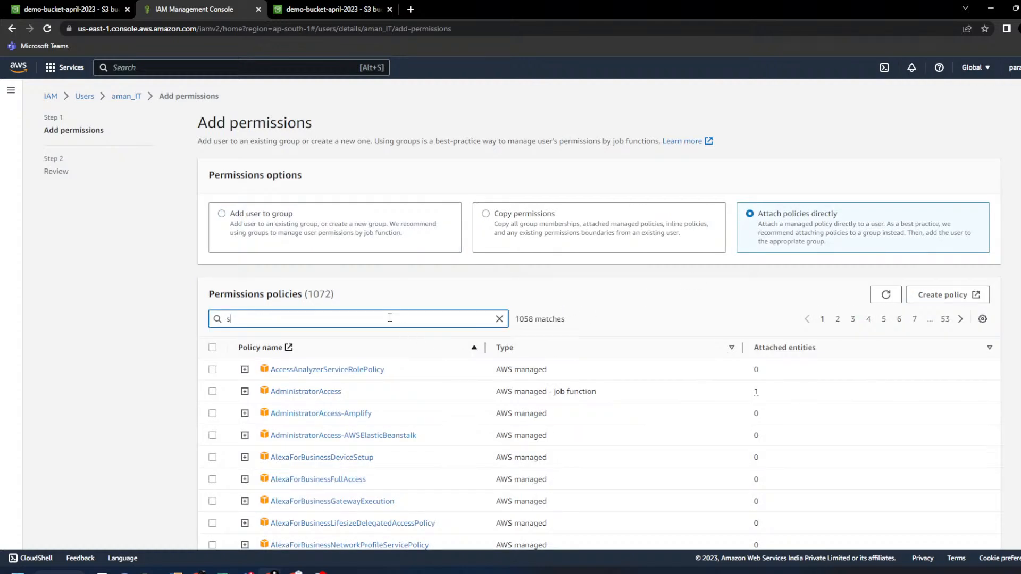
key("BackSpace")
key("BackSpace")
type("ead")
left_click(212, 370)
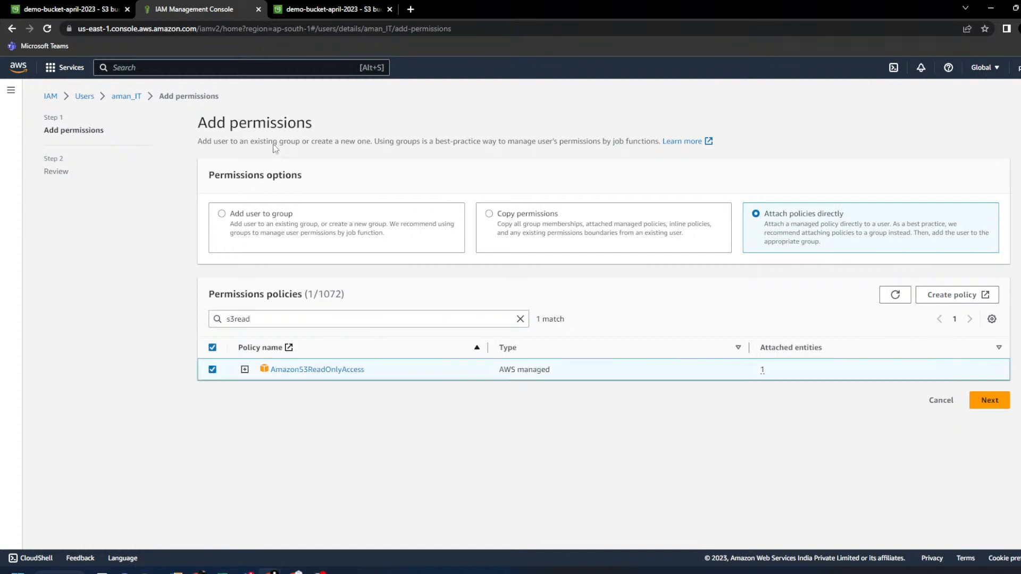
left_click_drag(394, 371, 272, 379)
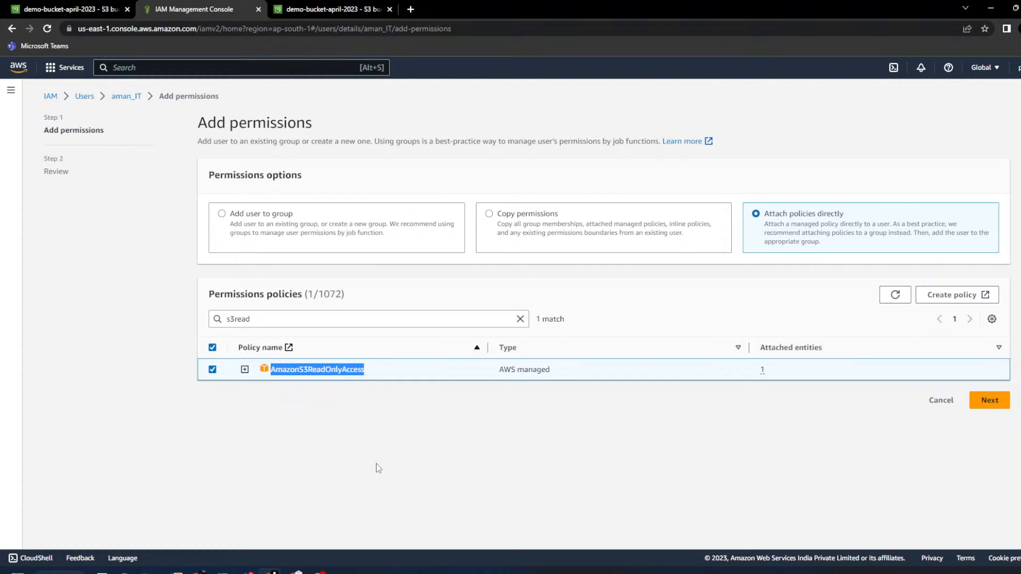
left_click(994, 401)
left_click(981, 375)
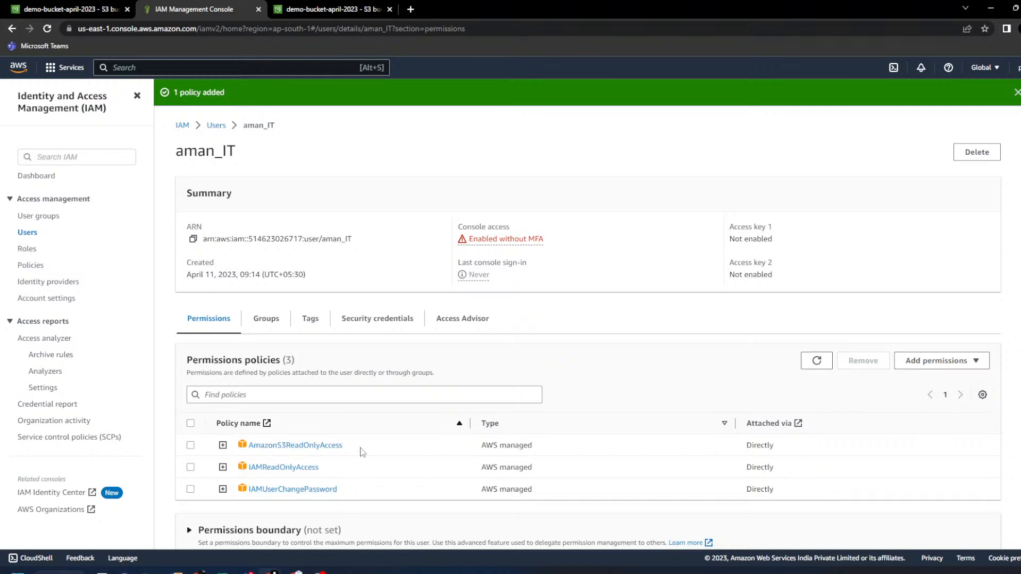
- Note the attached policy and user ARN, and open demo-bucket-april-2023 in the S3 tab
left_click_drag(360, 450, 257, 454)
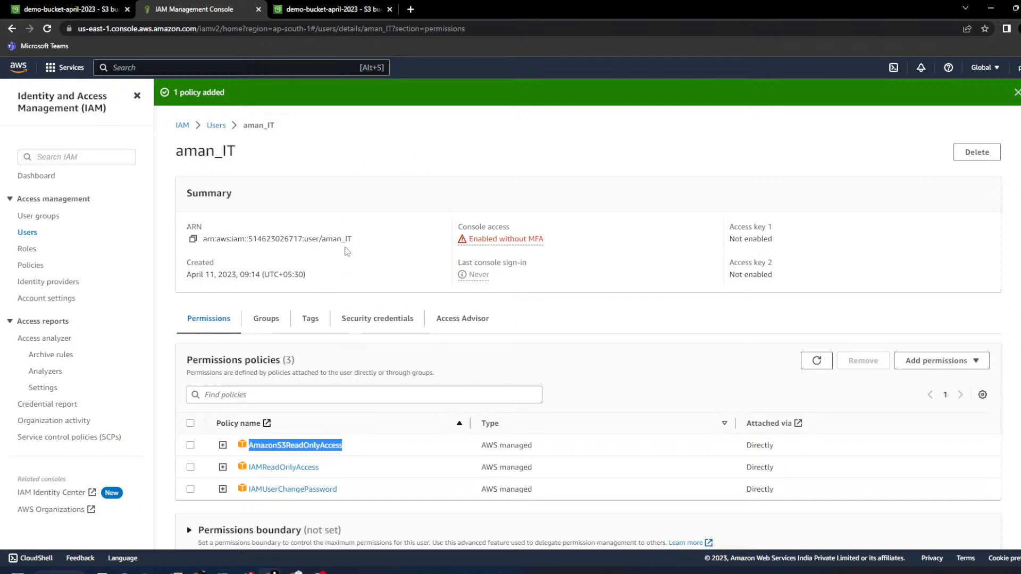
left_click_drag(321, 240, 350, 237)
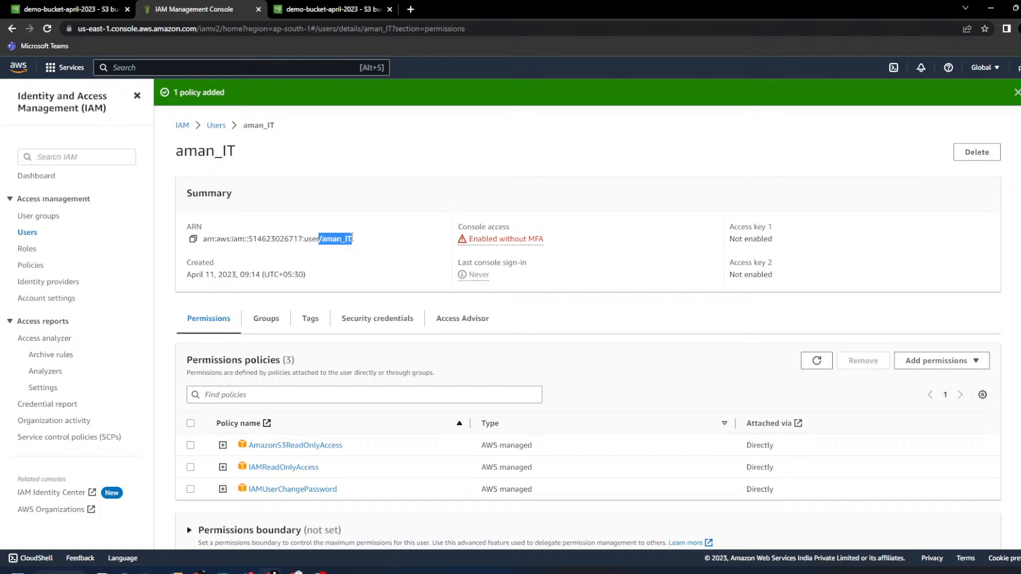
left_click(85, 5)
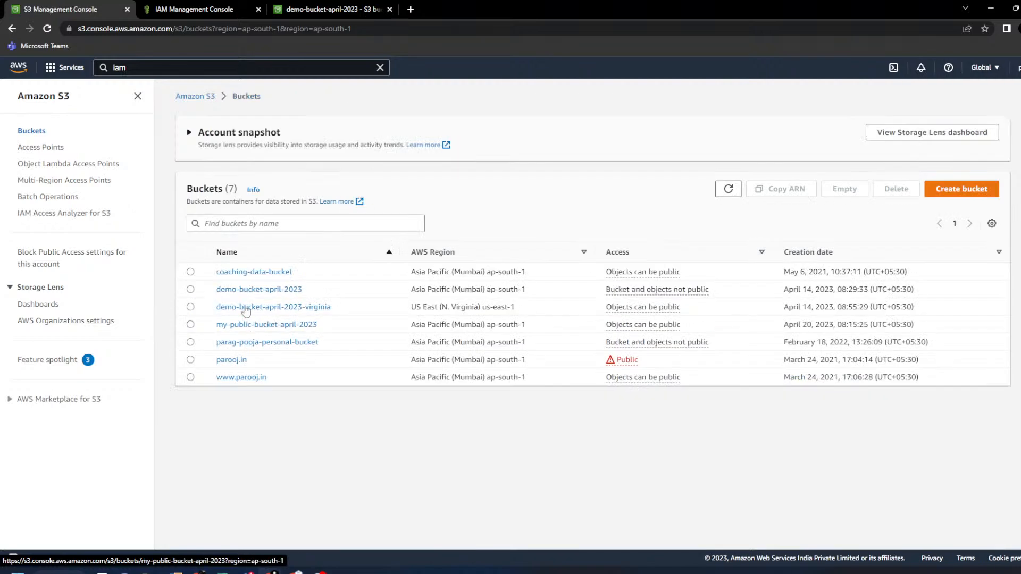
left_click(236, 291)
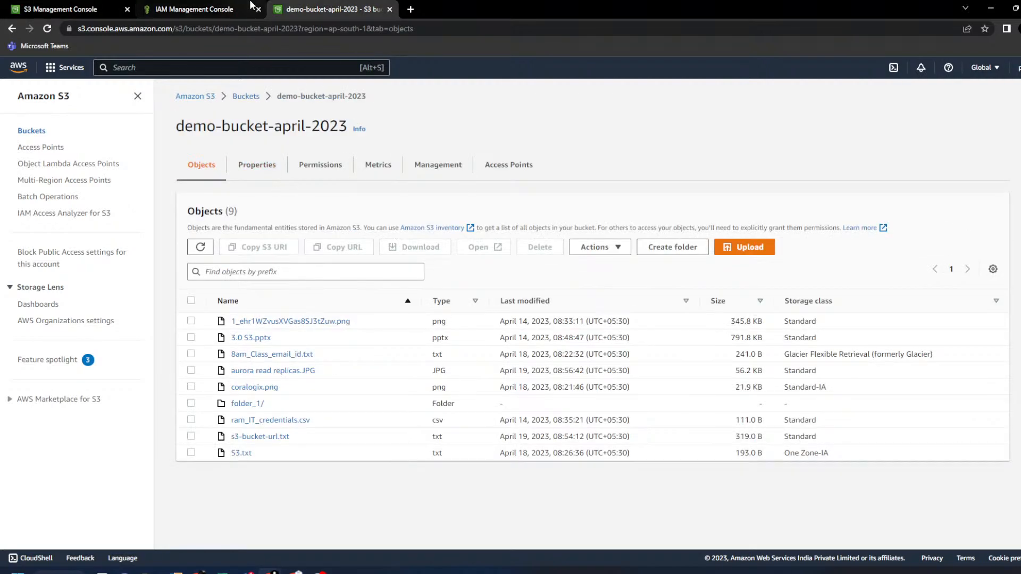
left_click(234, 7)
left_click_drag(219, 5, 368, 6)
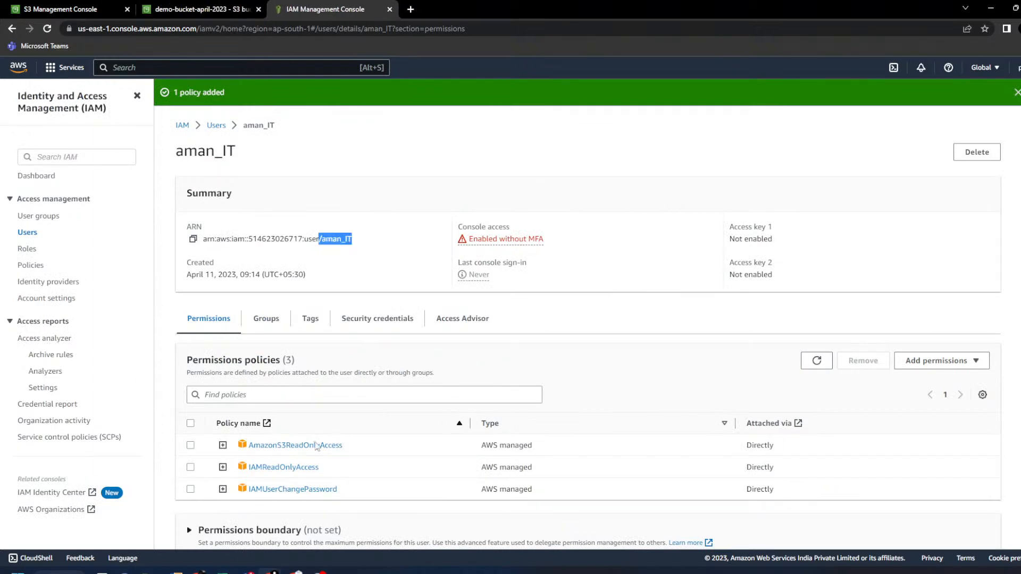
- Expand AmazonS3ReadOnlyAccess and examine its s3:Get* and s3:List* JSON actions
left_click_drag(532, 447, 223, 449)
left_click(223, 445)
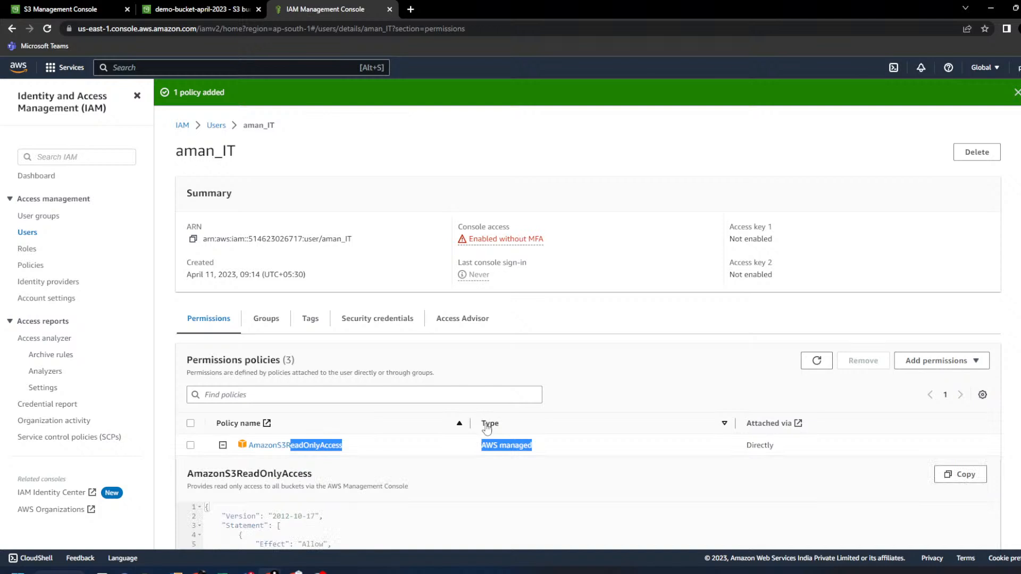
scroll(434, 410, "down", 4)
left_click_drag(273, 343, 198, 348)
left_click(319, 352)
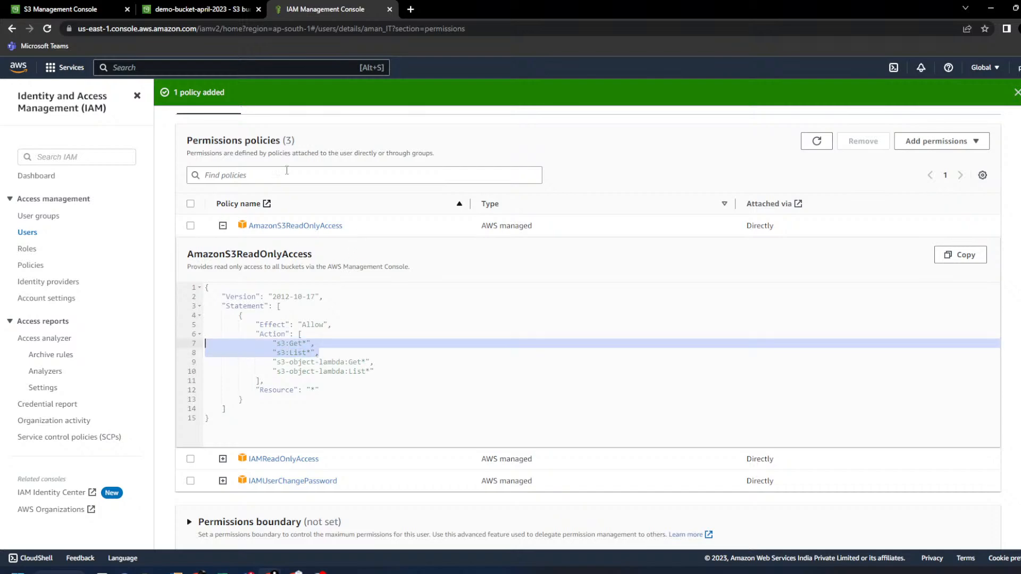
scroll(294, 295, "up", 5)
scroll(296, 277, "down", 5)
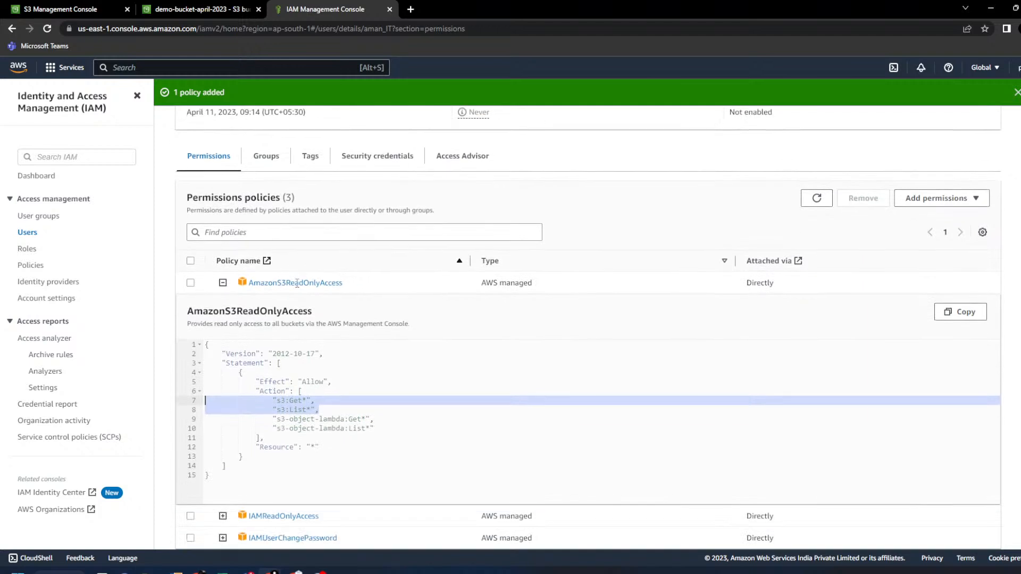
left_click_drag(322, 351, 172, 341)
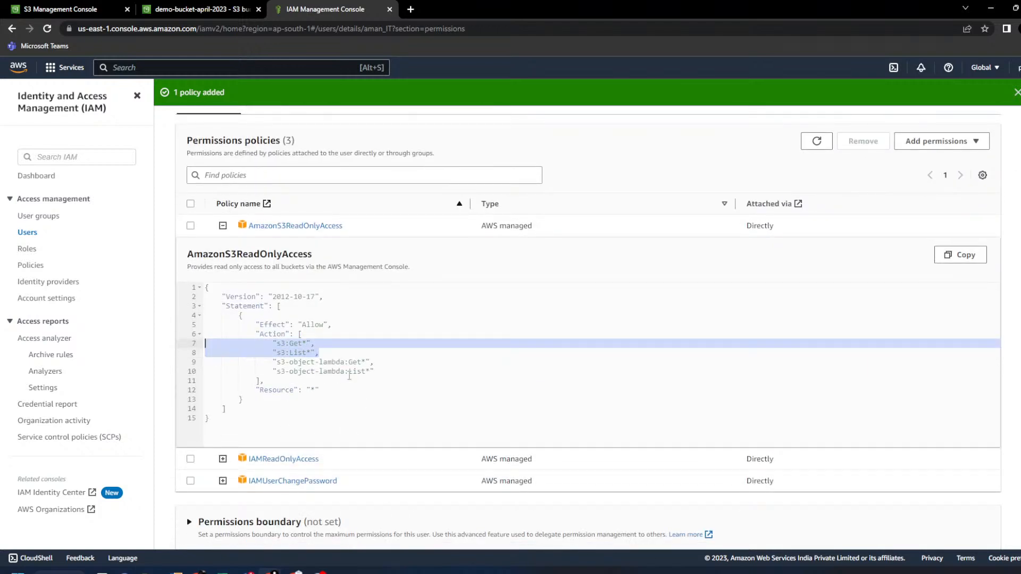
left_click(304, 343)
left_click(309, 352)
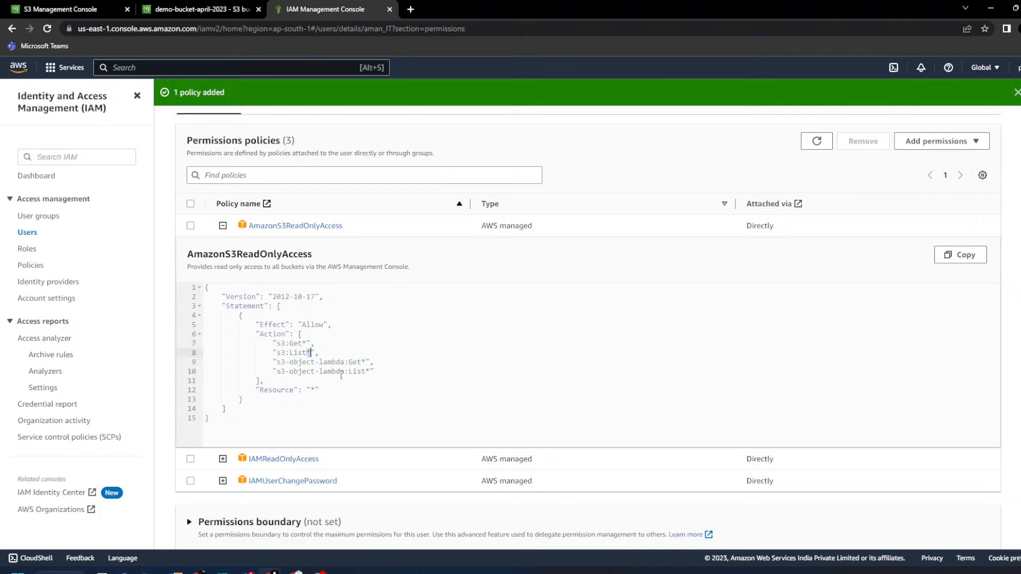
scroll(341, 376, "up", 2)
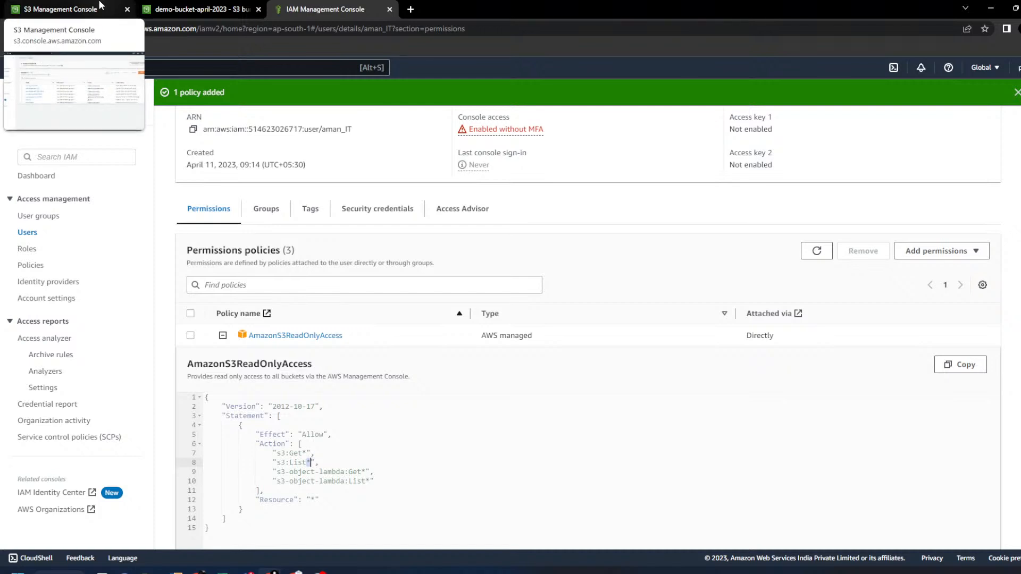
- Return to the IAM console and open the Policies list
left_click(101, 6)
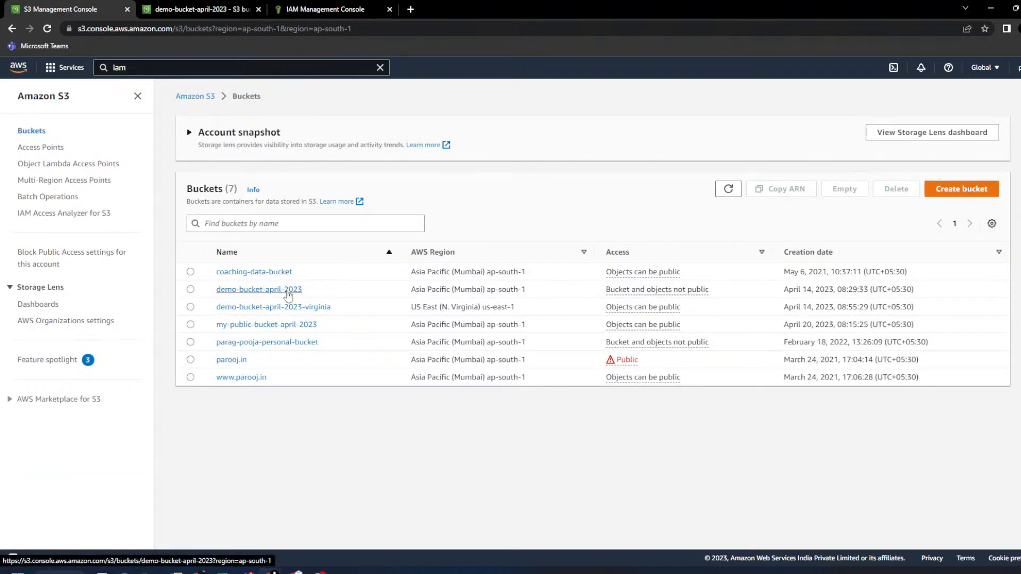
left_click(346, 7)
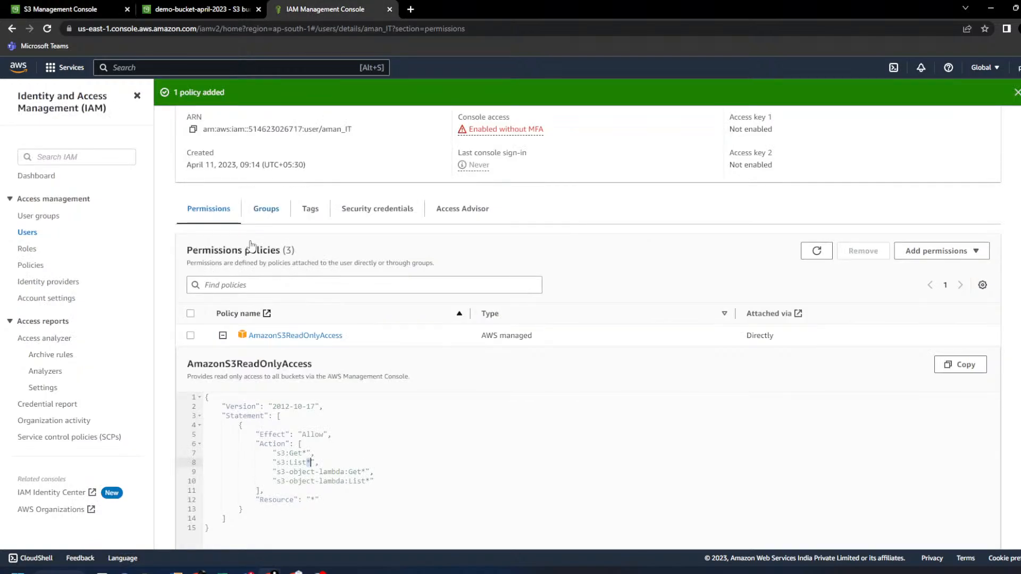
left_click(35, 269)
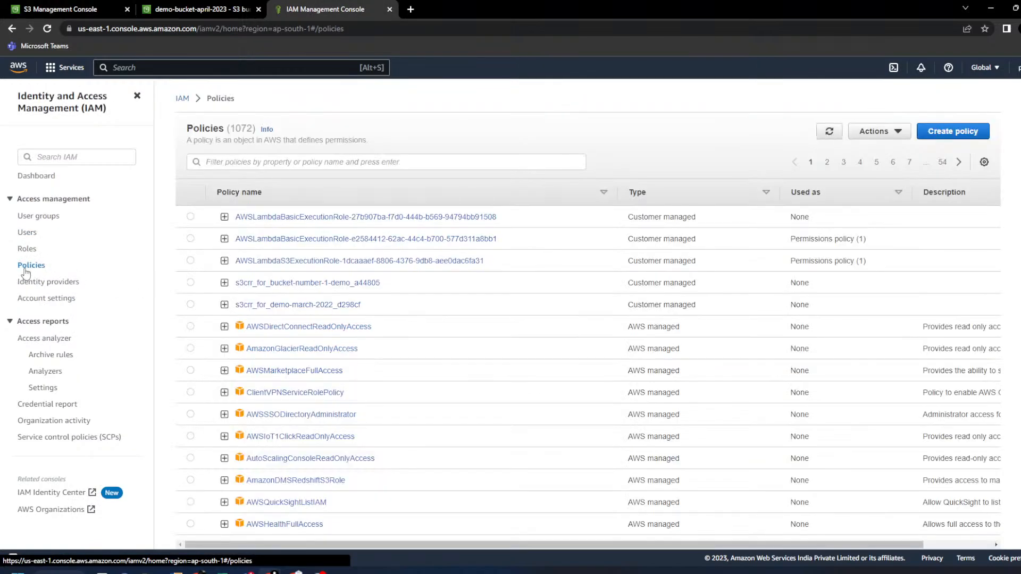
- Start a new policy with Create policy on the IAM Policies page
left_click(943, 133)
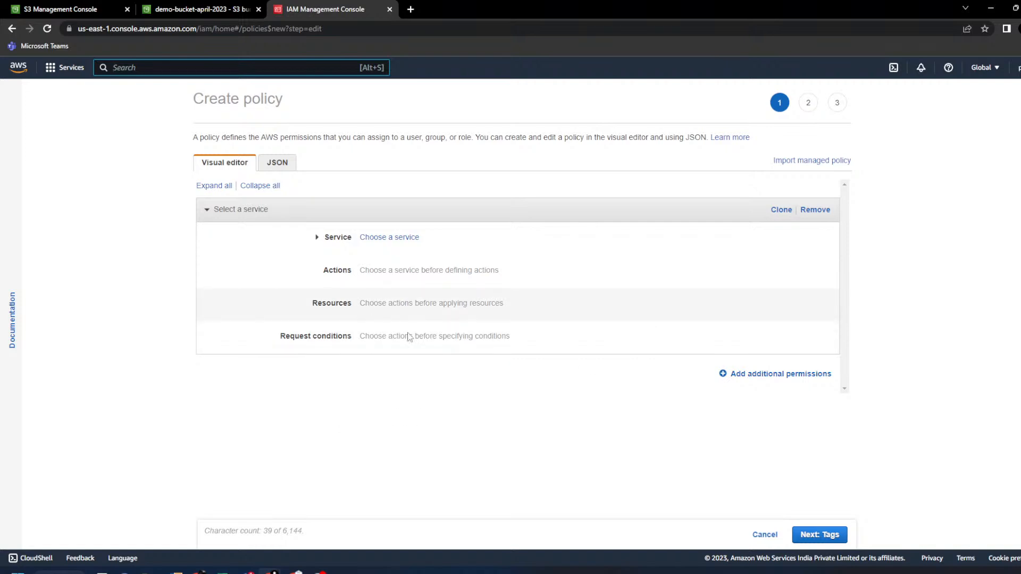
- Choose S3 as the policy's service and tick the Read access level
left_click(319, 237)
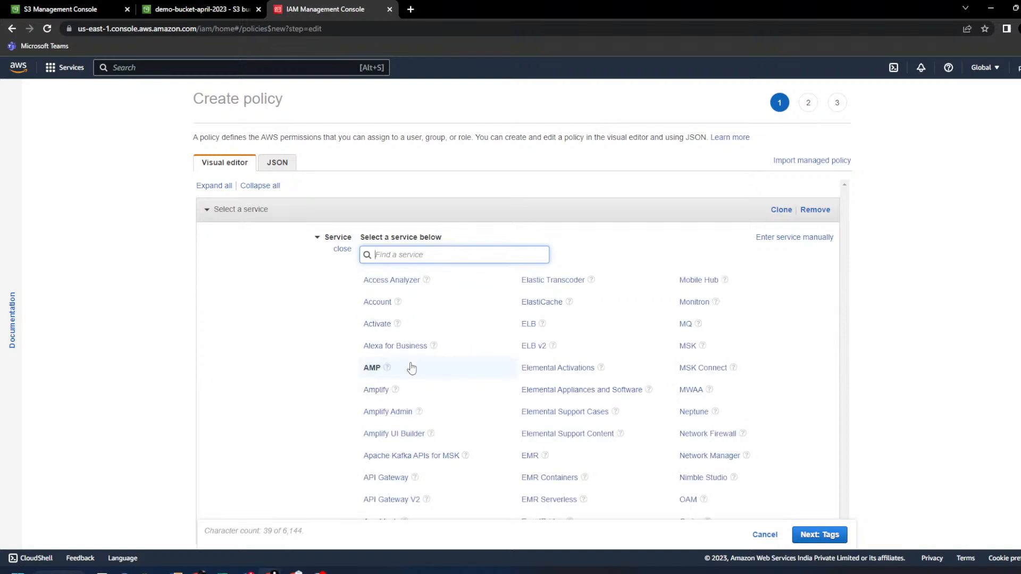
type("s3")
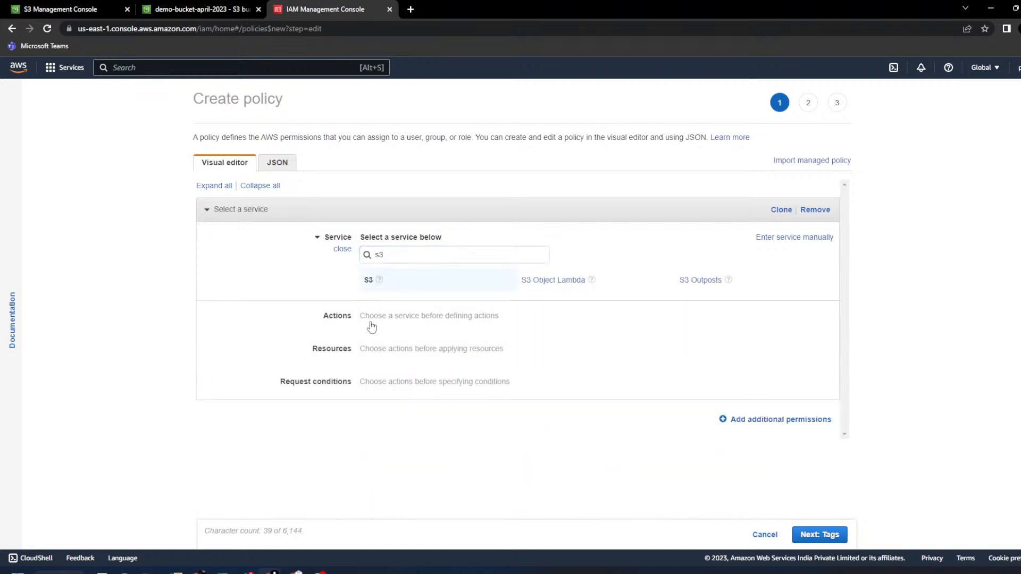
left_click(368, 280)
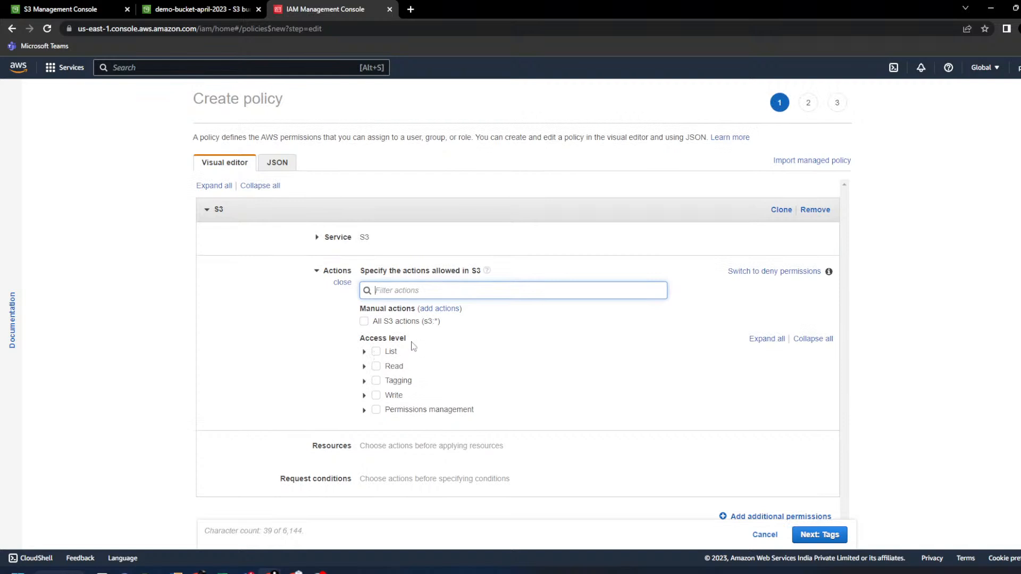
left_click(376, 366)
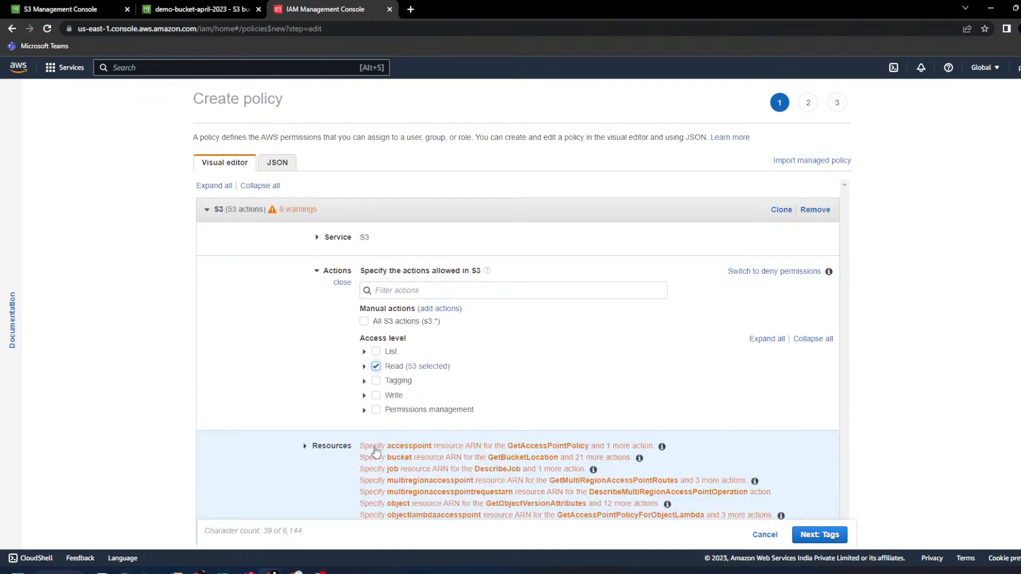
scroll(287, 382, "down", 2)
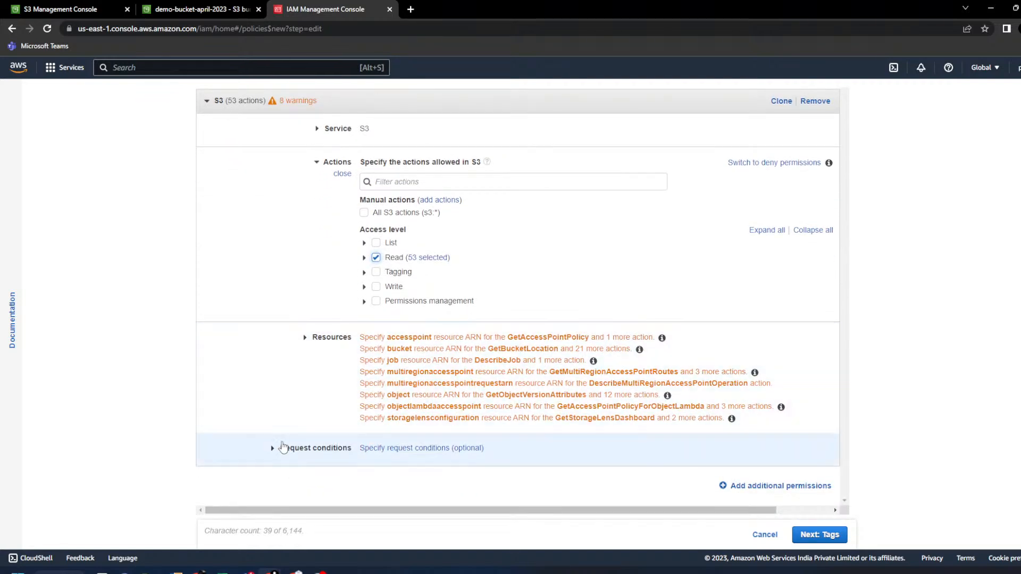
left_click(273, 448)
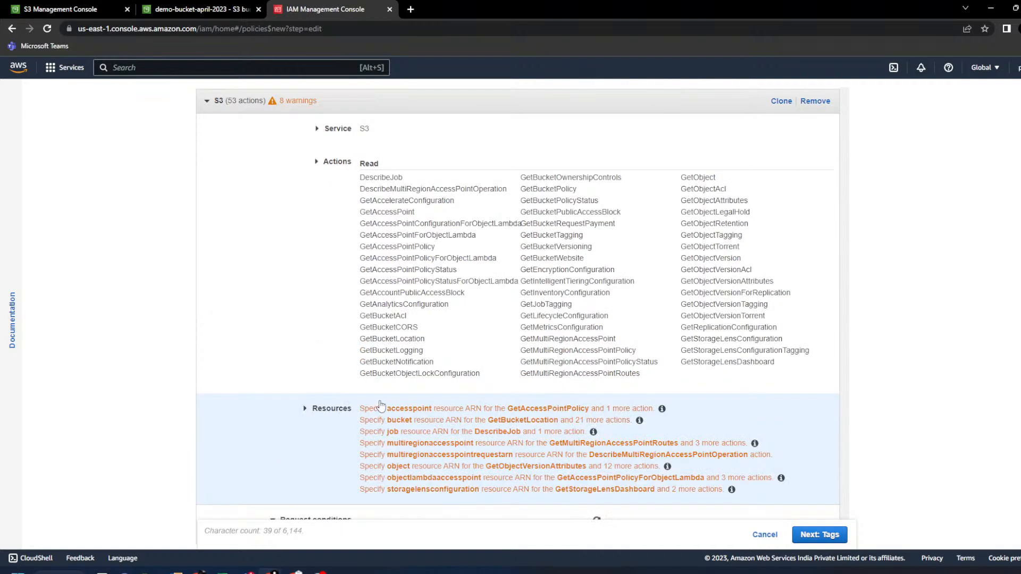
scroll(382, 408, "down", 3)
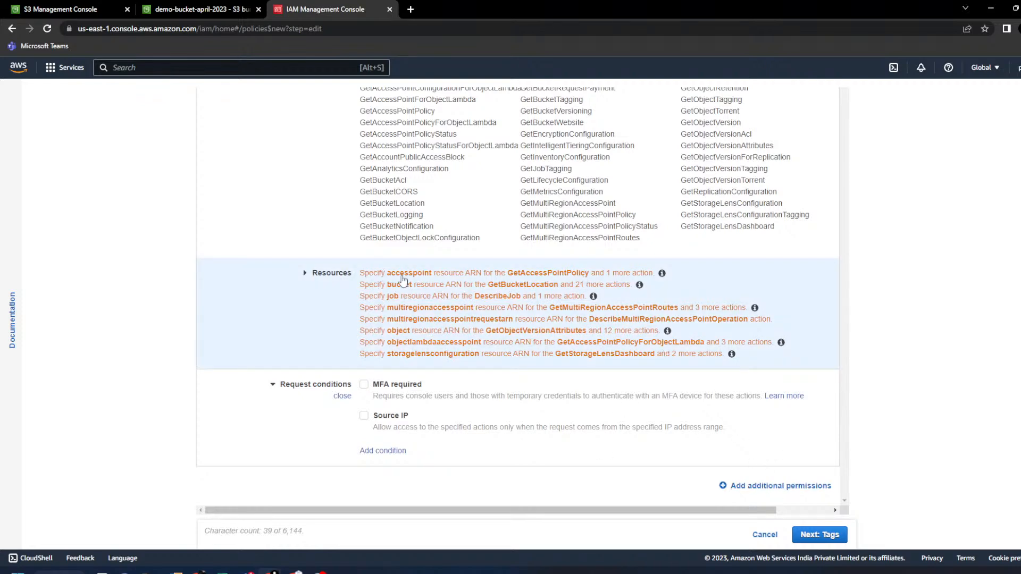
scroll(471, 343, "up", 3)
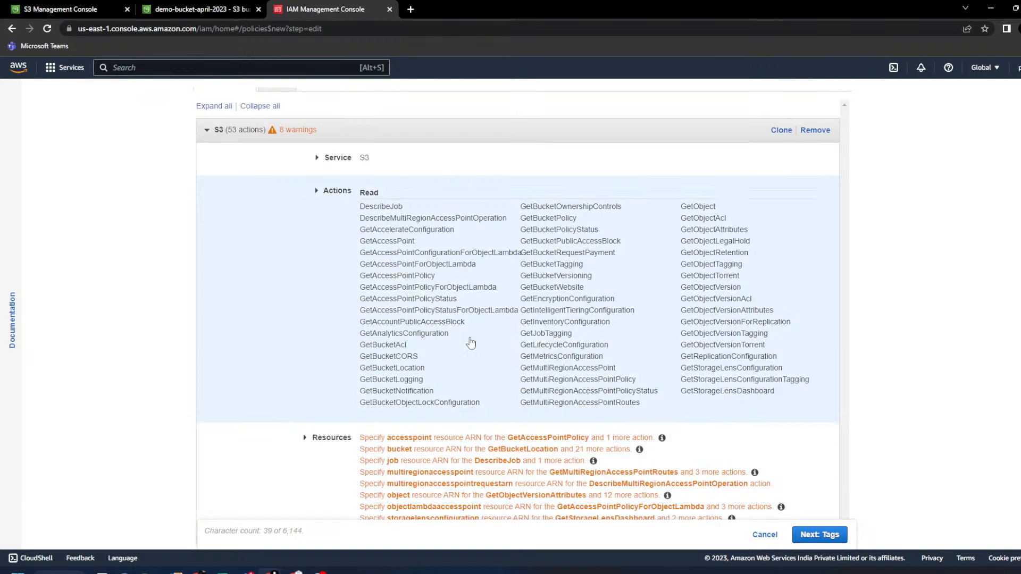
scroll(428, 321, "up", 1)
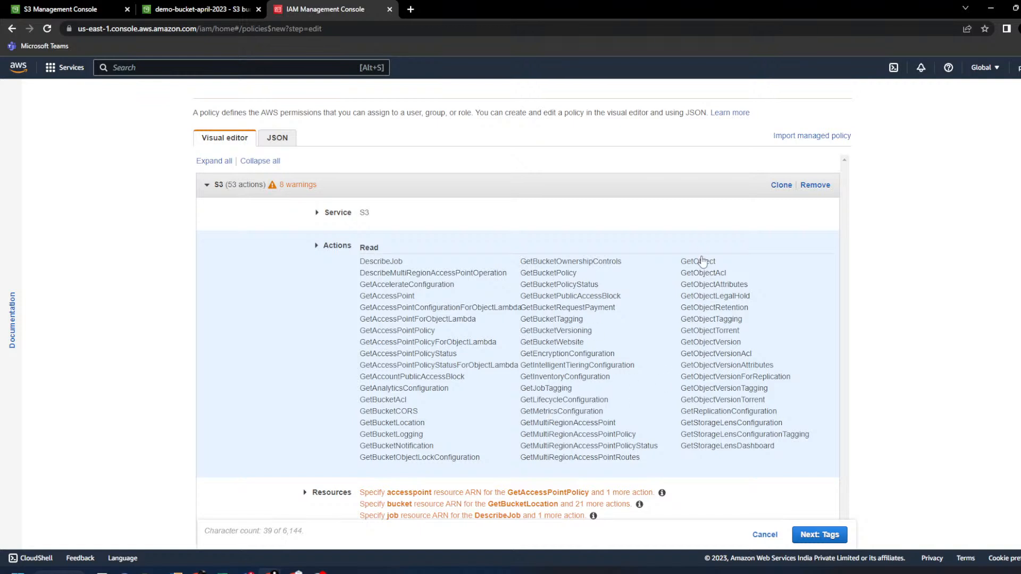
- Expand the Read access level to verify the 53 selected actions, then collapse it
left_click(701, 274)
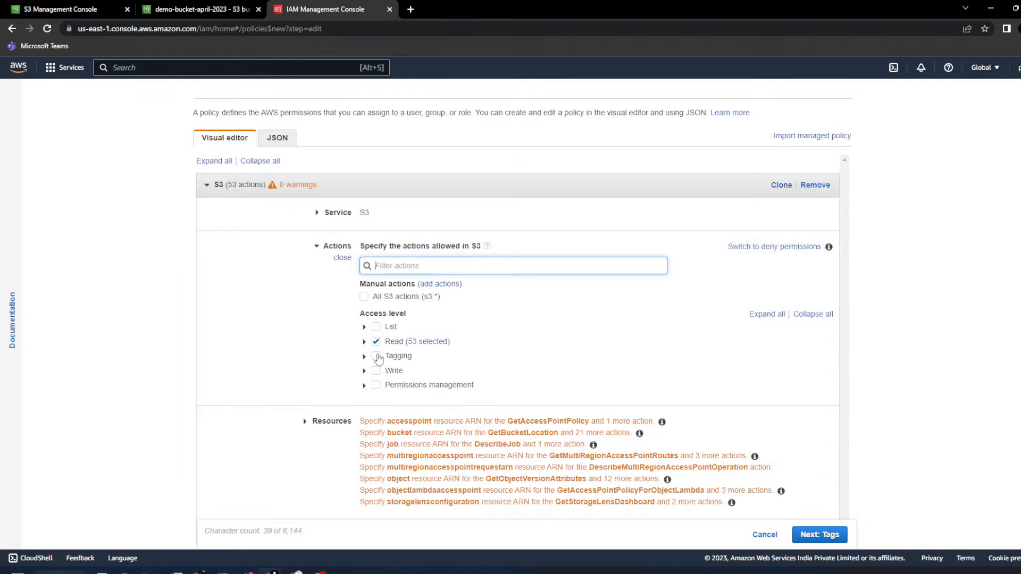
left_click(363, 344)
left_click(365, 344)
scroll(548, 372, "down", 5)
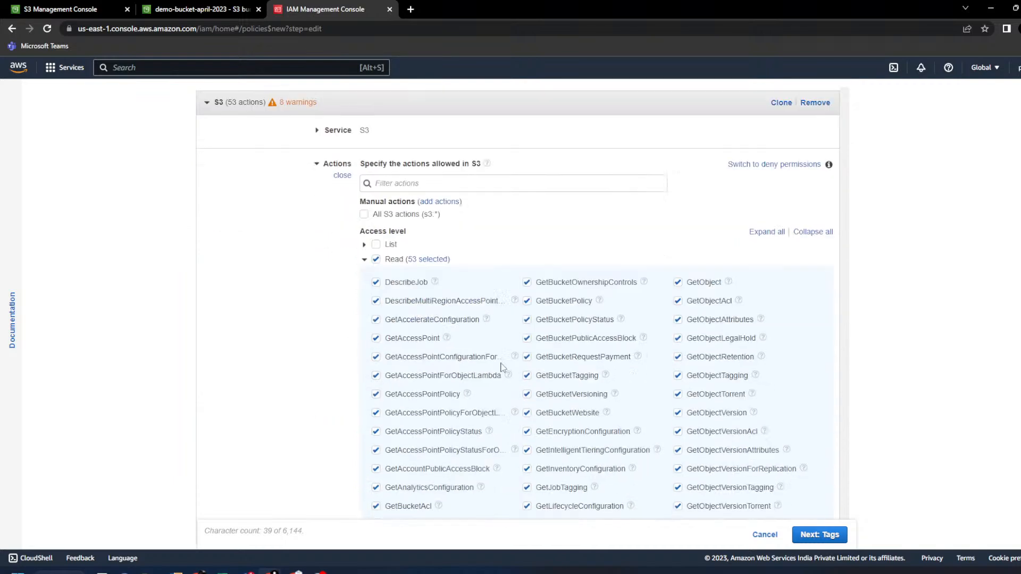
scroll(548, 375, "up", 4)
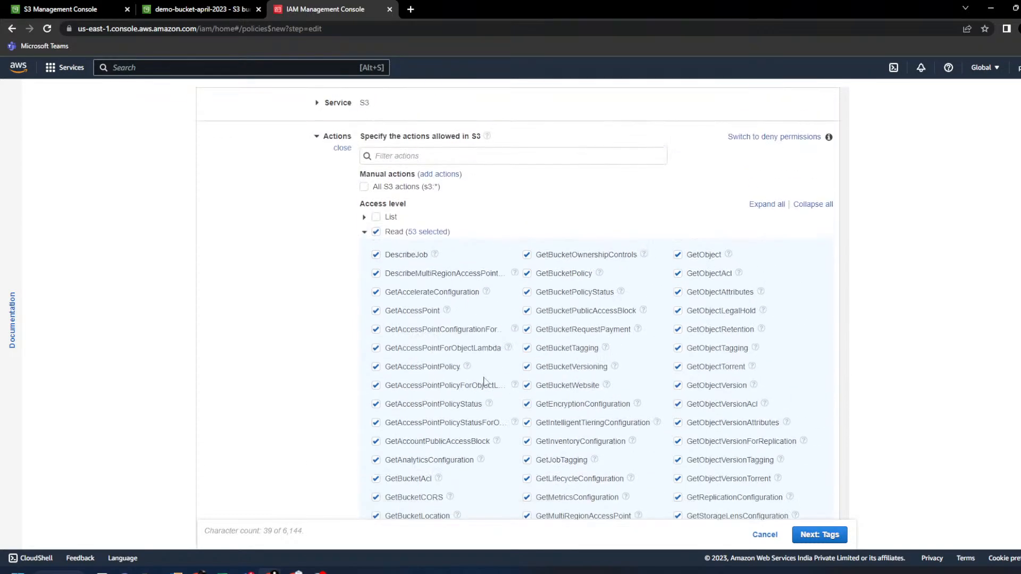
left_click(364, 235)
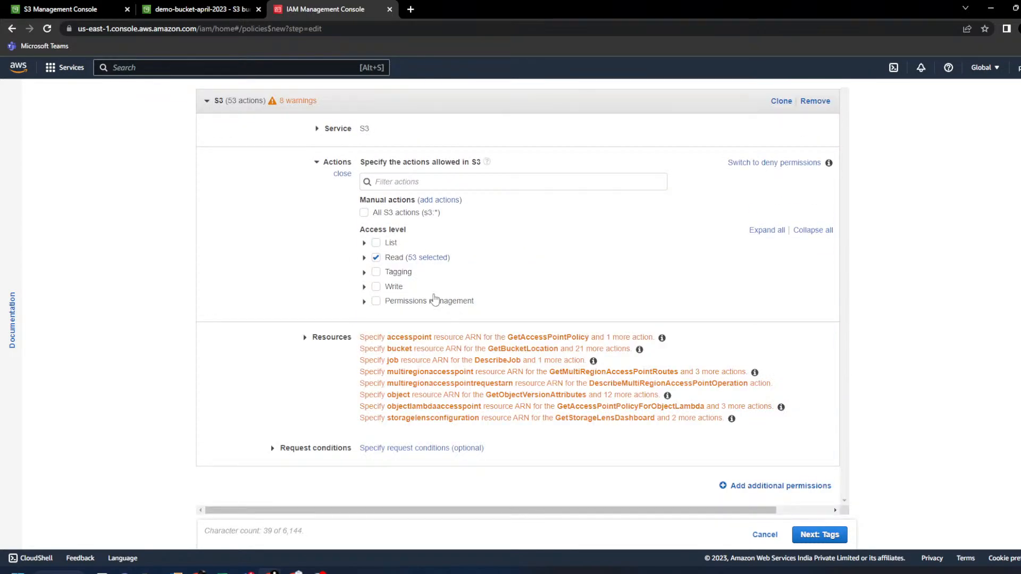
- Open the Resources section, keeping S3 as the service and leaving Any bucket unchecked
left_click(306, 339)
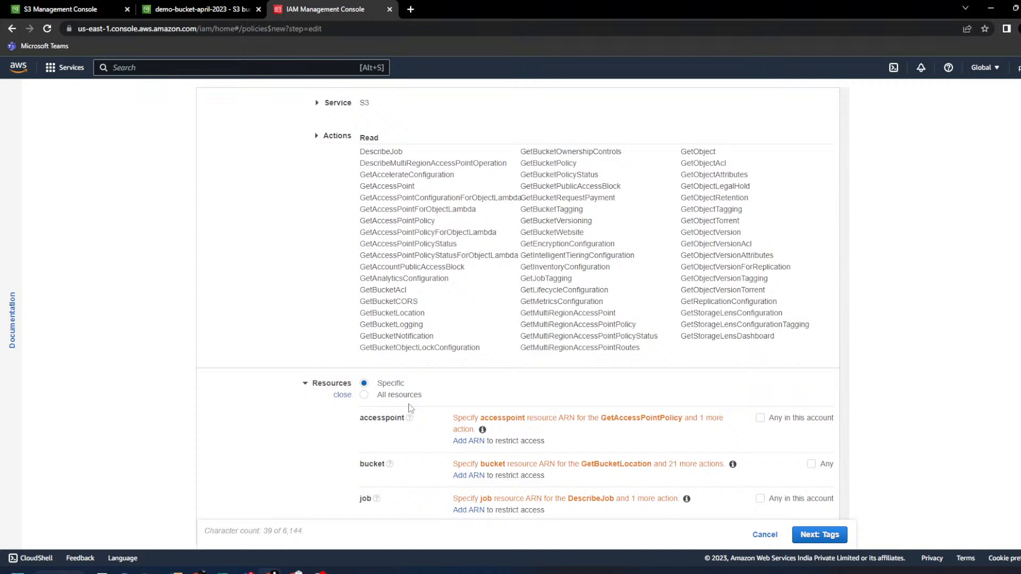
scroll(403, 165, "up", 1)
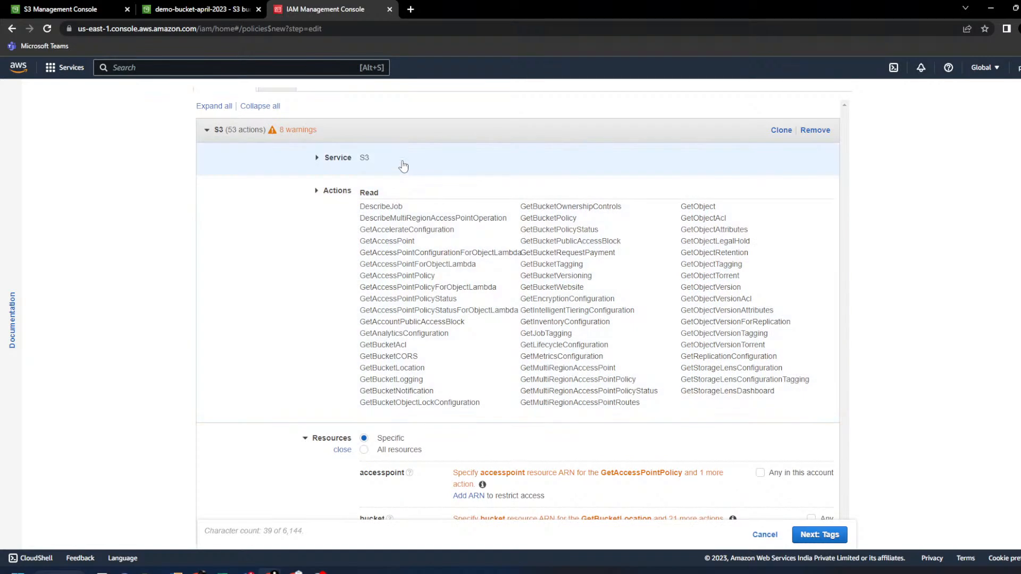
left_click(322, 165)
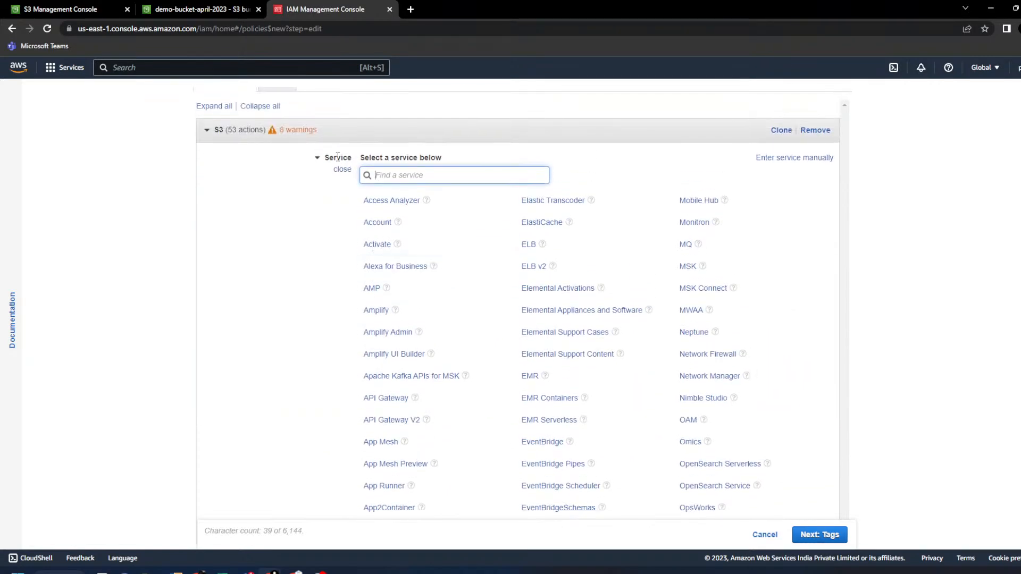
left_click(319, 160)
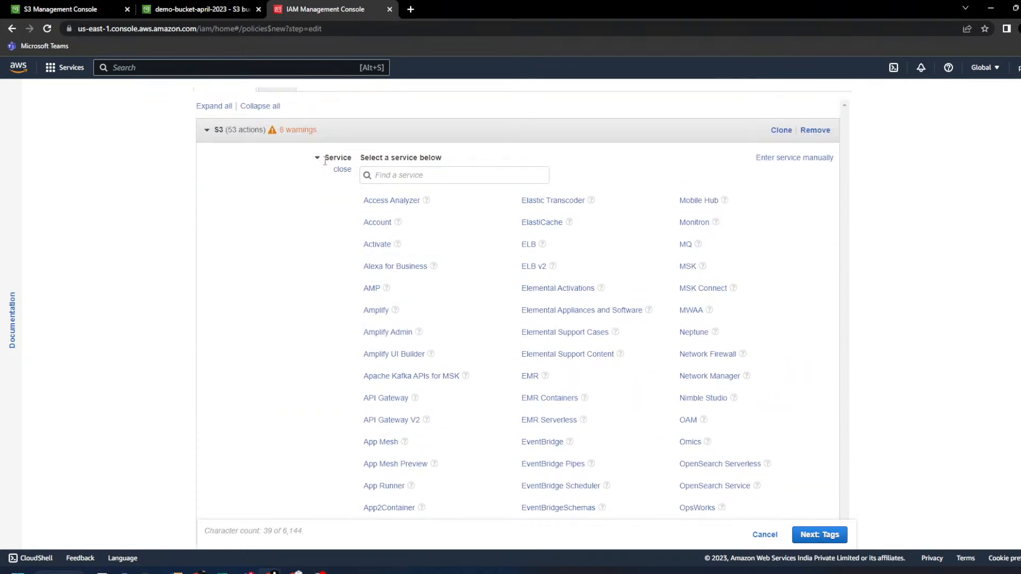
scroll(244, 261, "down", 3)
scroll(243, 261, "up", 2)
left_click(343, 115)
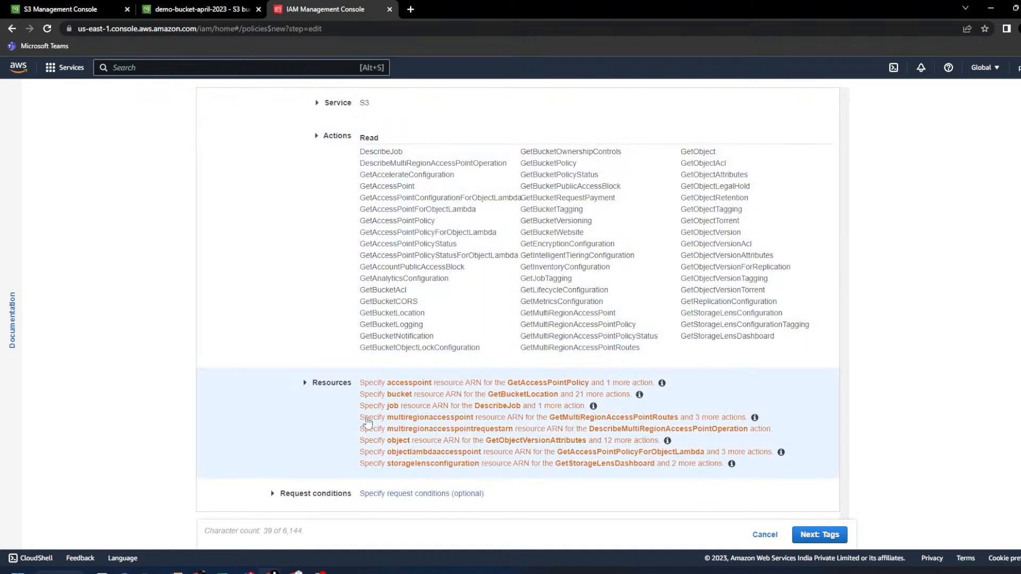
left_click(306, 388)
scroll(423, 385, "down", 1)
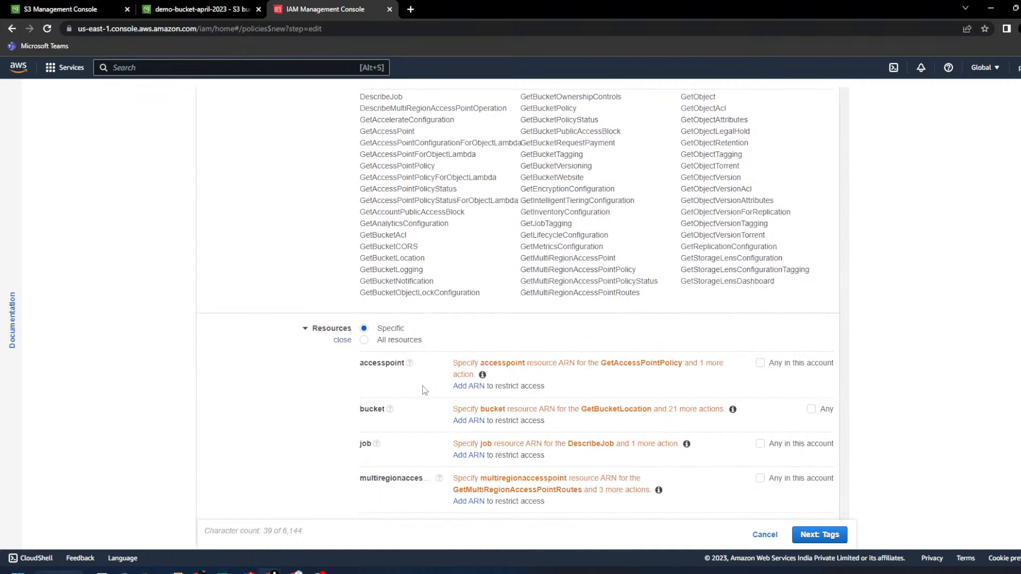
left_click(810, 409)
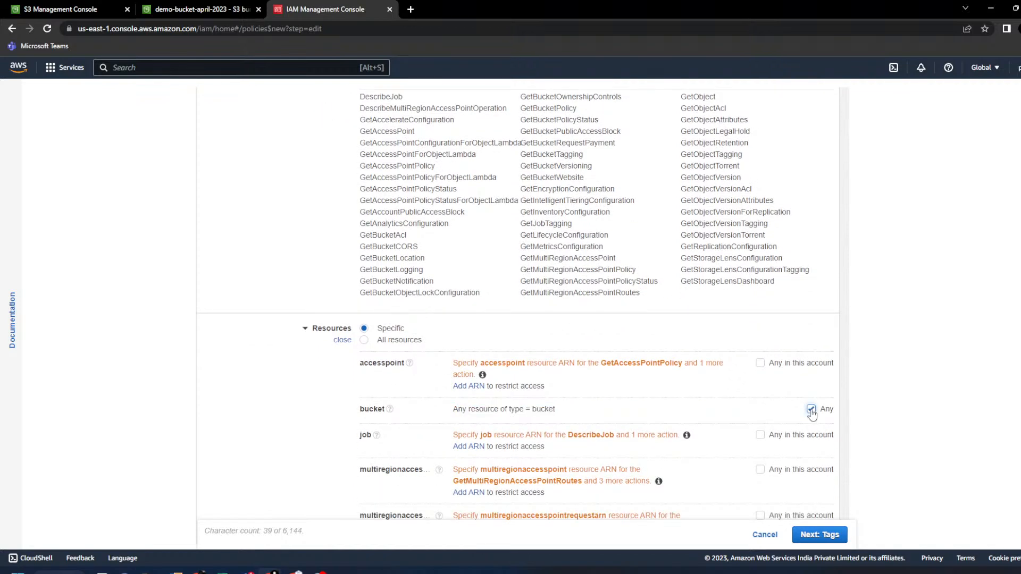
left_click(811, 409)
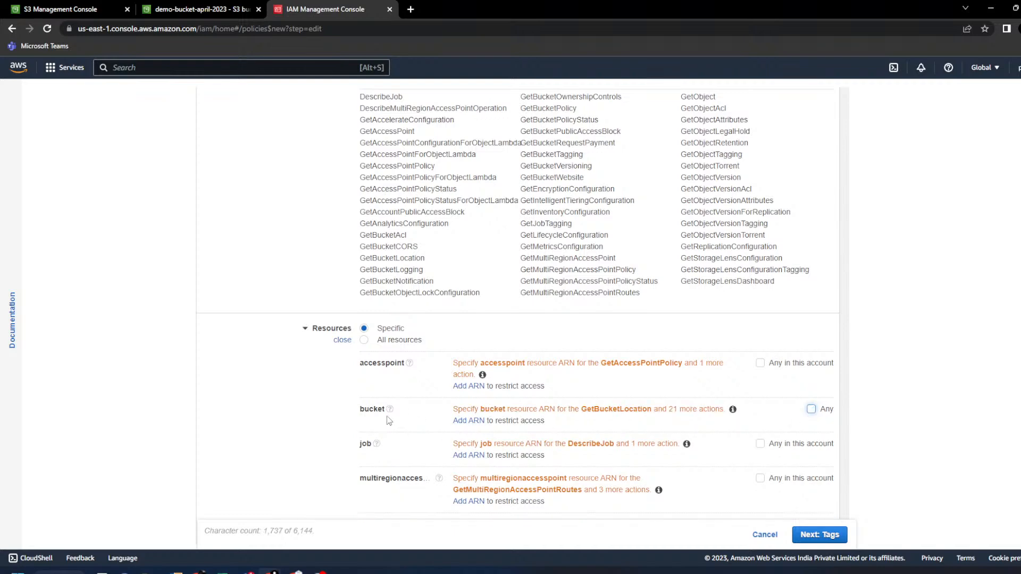
- Add a bucket ARN using the name demo-bucket-april-2023 copied from the S3 tab
left_click(461, 423)
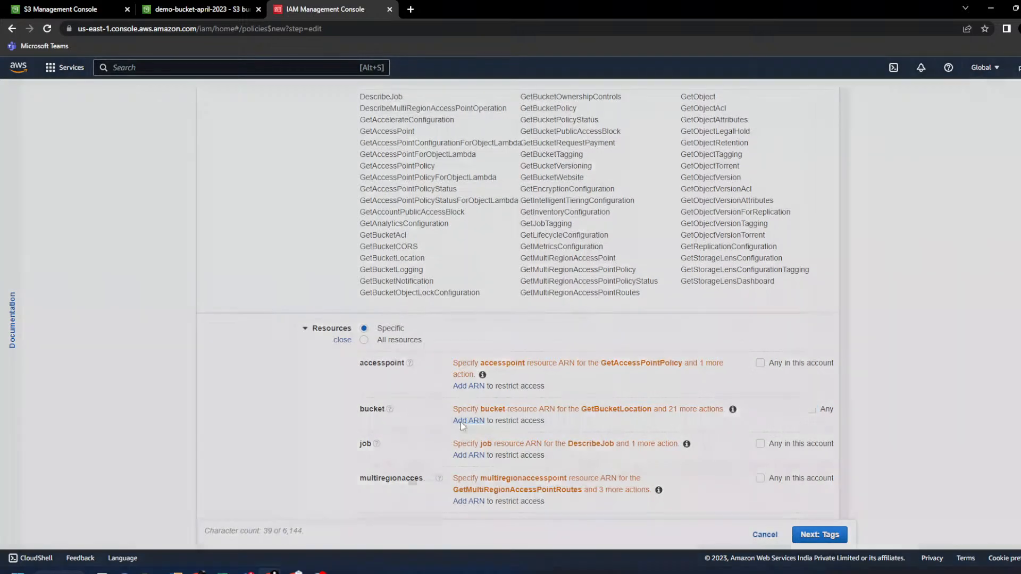
left_click(571, 237)
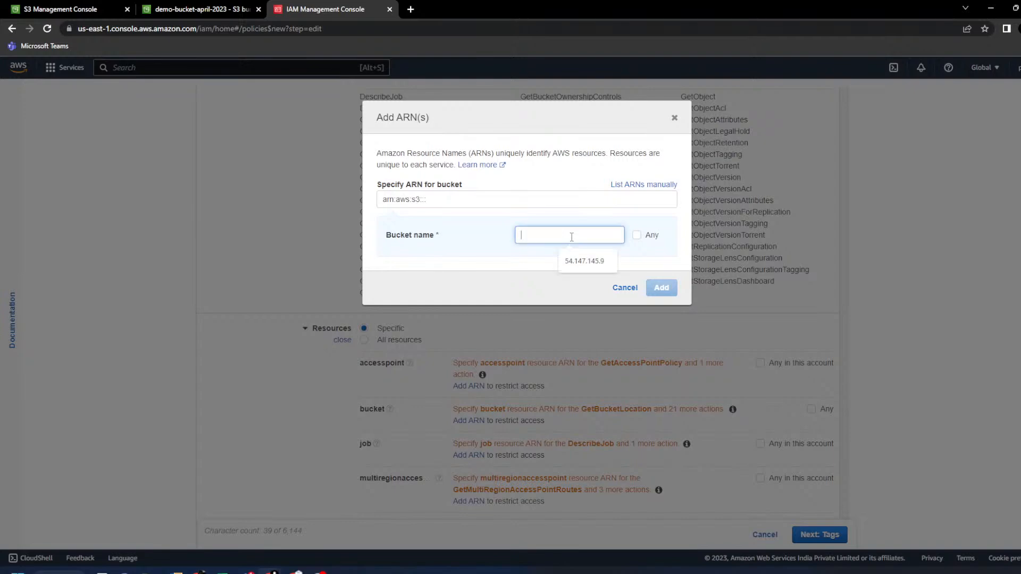
left_click(80, 9)
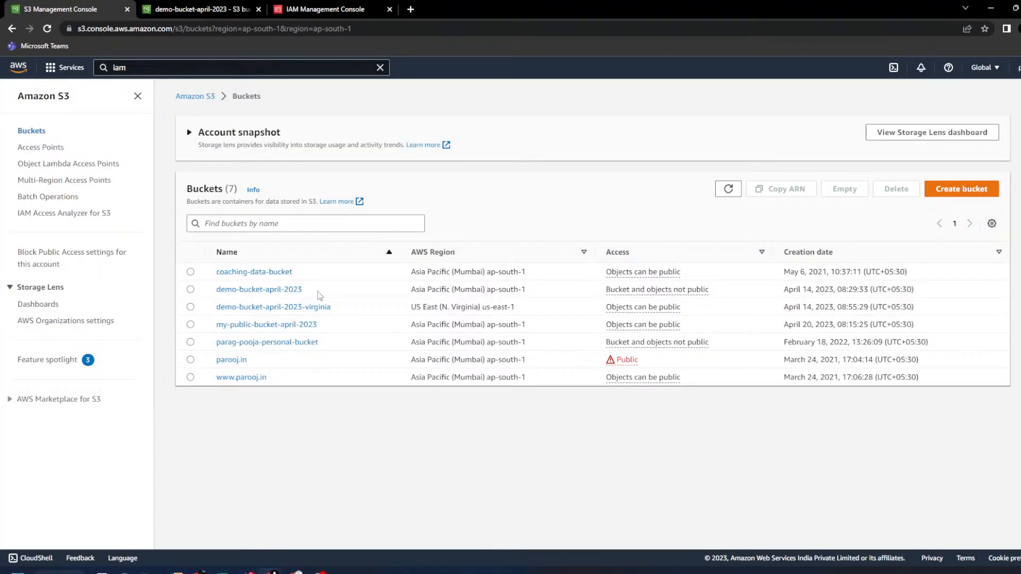
left_click_drag(325, 289, 216, 289)
key("ctrl+c")
left_click(255, 9)
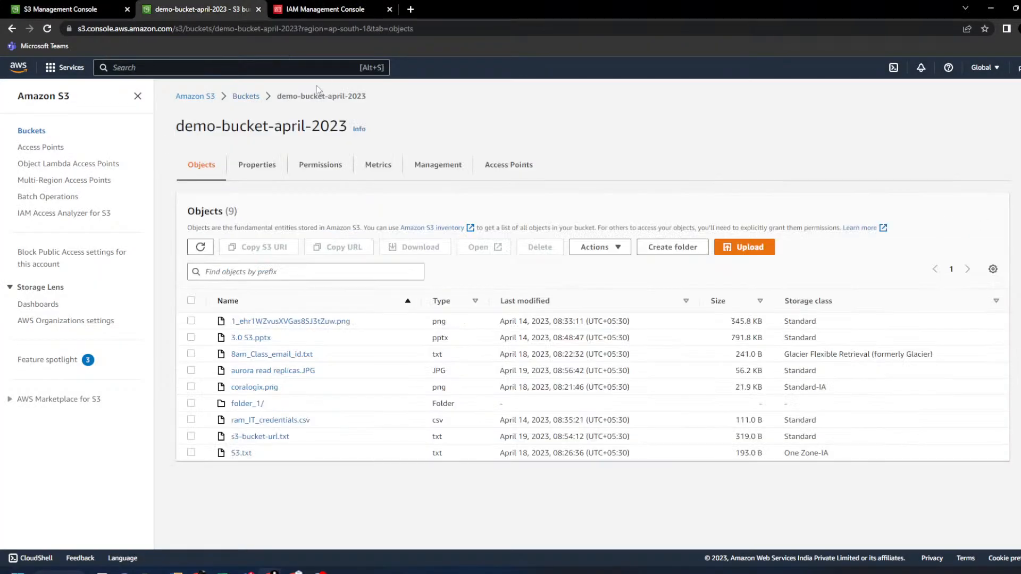
left_click(323, 11)
key("ctrl+v")
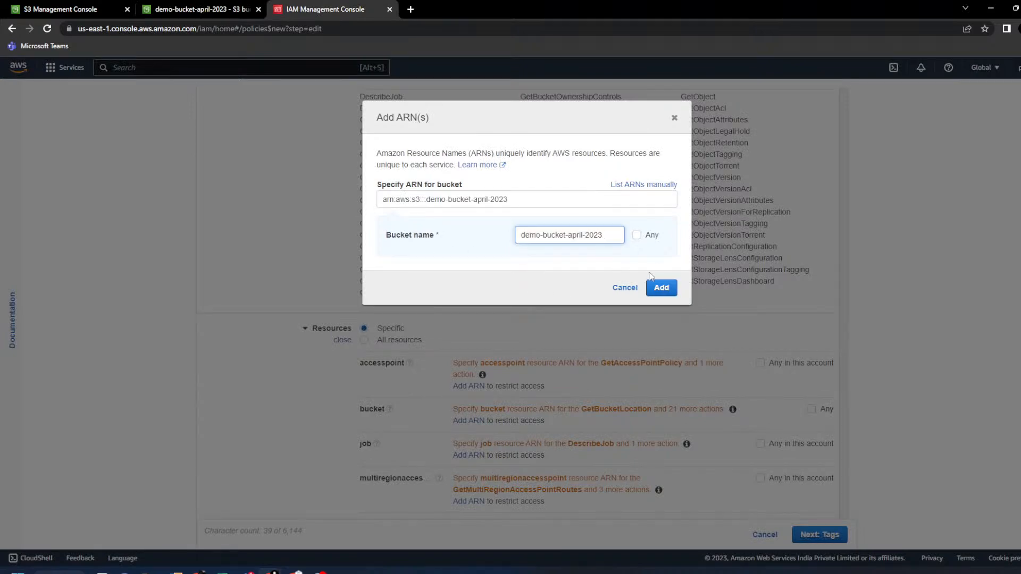
left_click(661, 288)
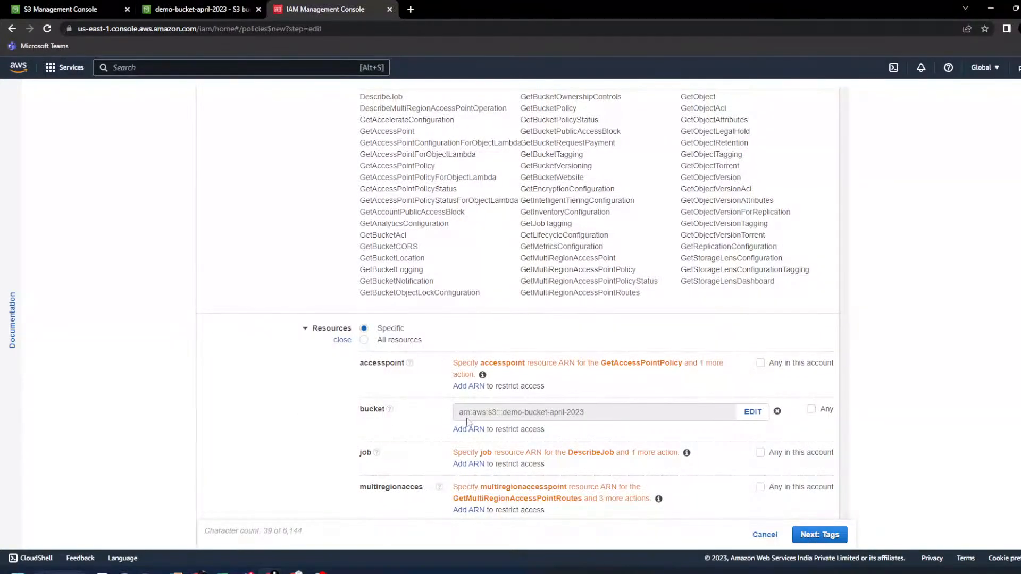
scroll(471, 302, "down", 5)
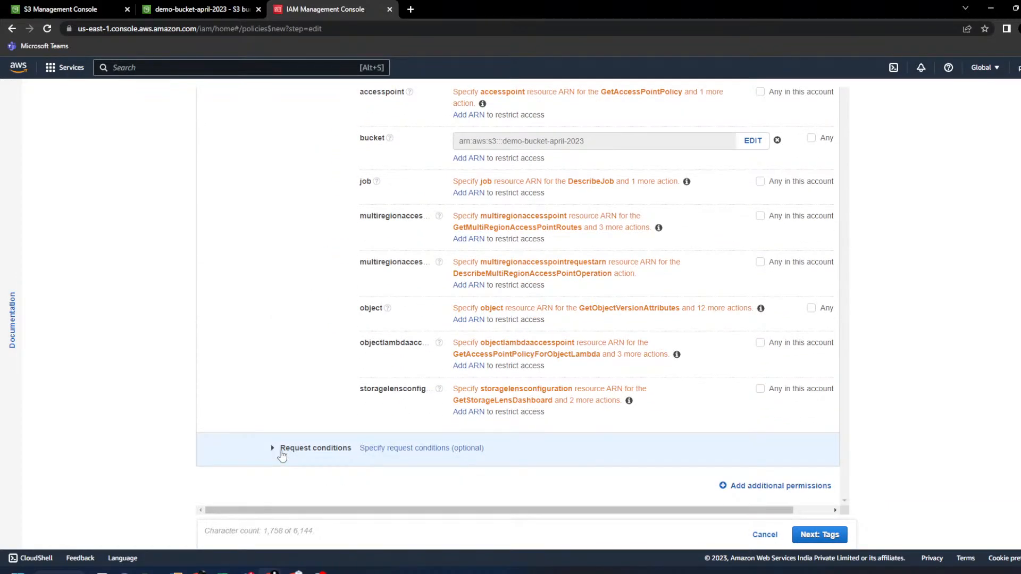
- Go through Tags and Review, name the policy custom_s3_read_permission, and create it
left_click(835, 538)
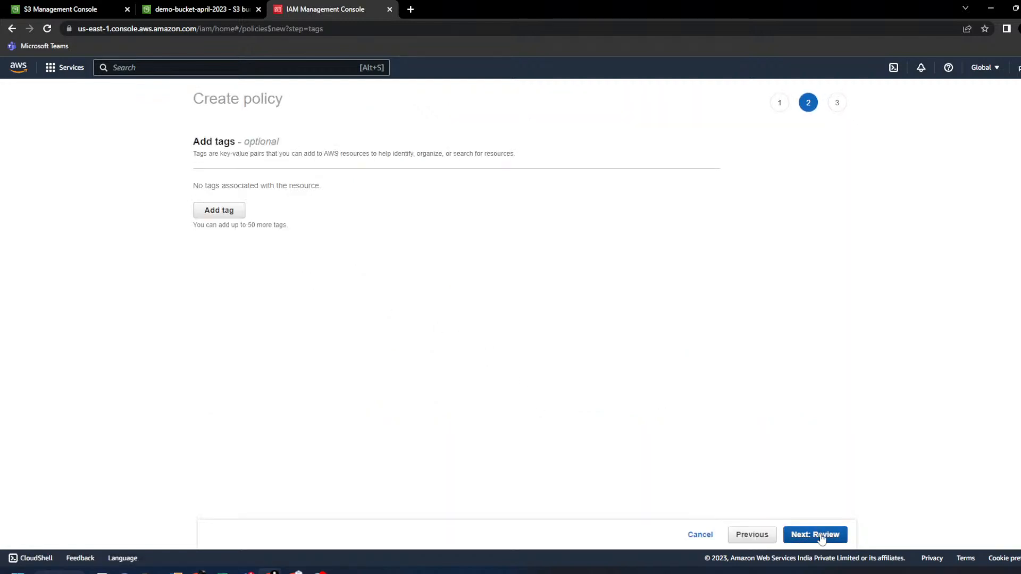
left_click(792, 537)
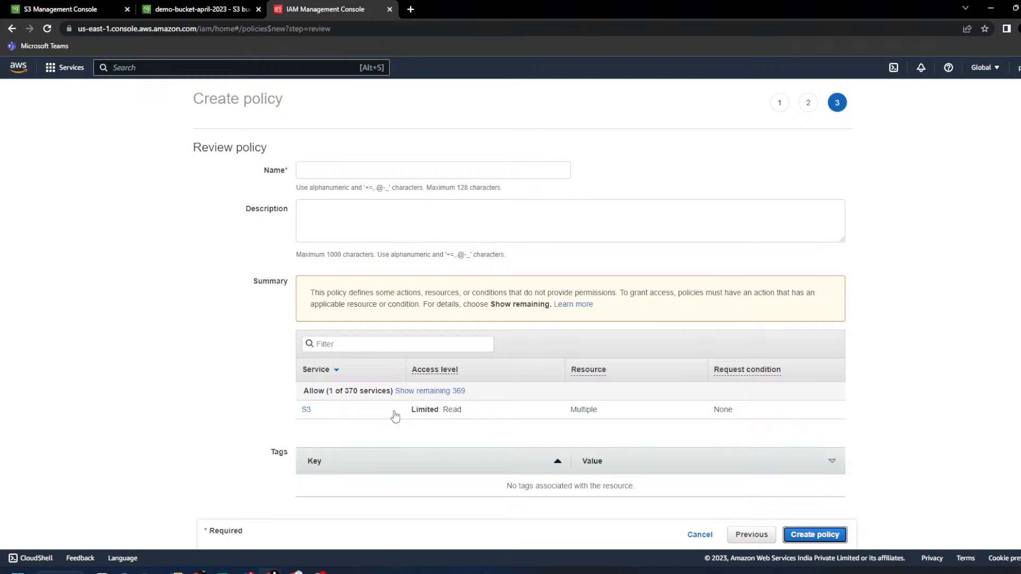
left_click(332, 172)
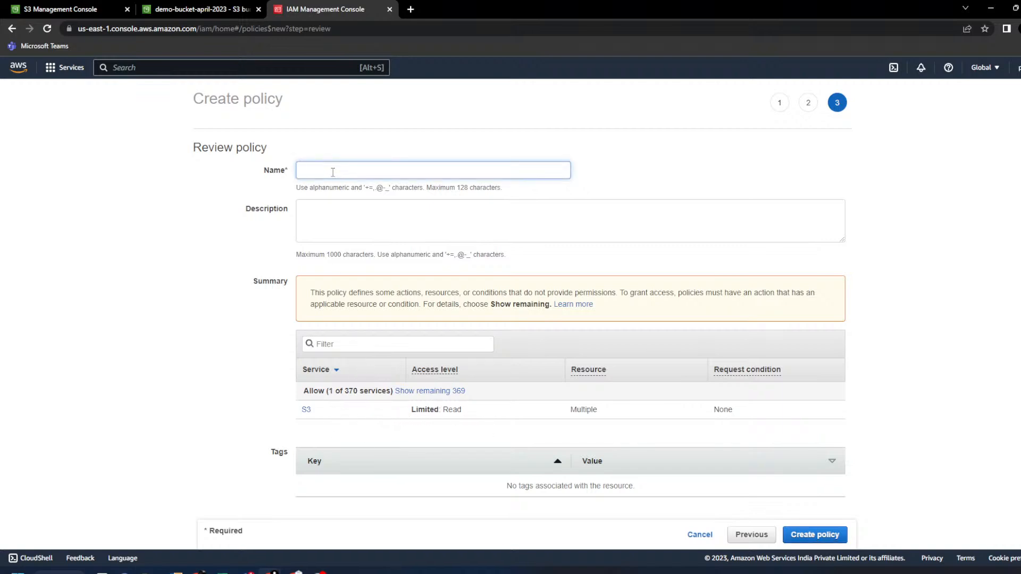
type("custom_s3_read")
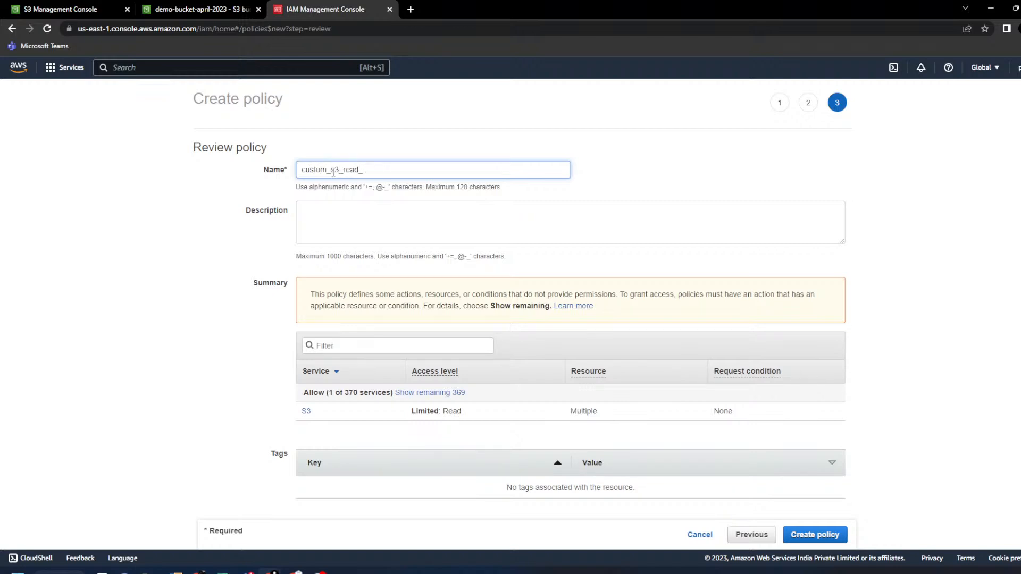
type("_permission")
scroll(494, 362, "down", 1)
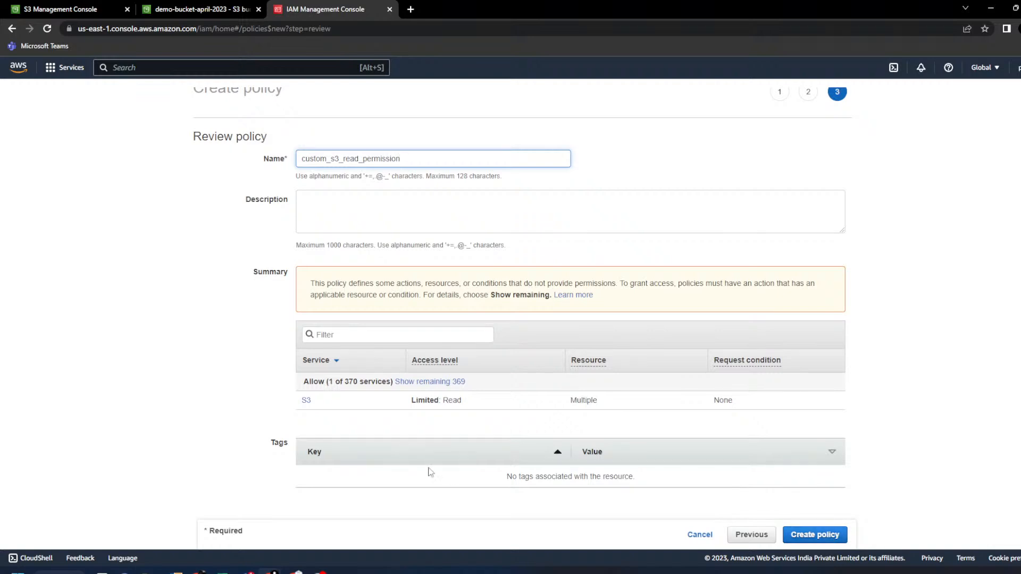
left_click(842, 535)
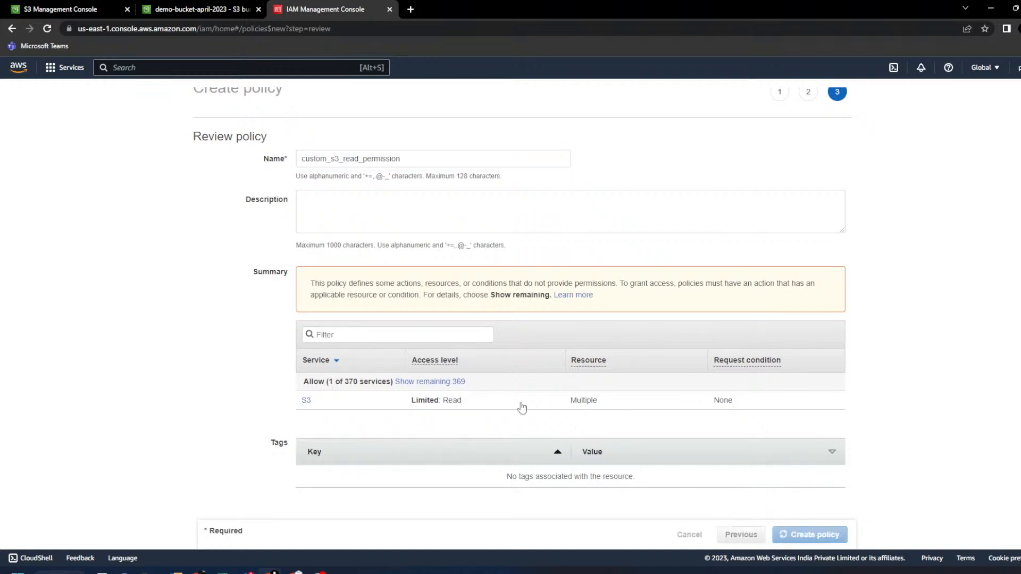
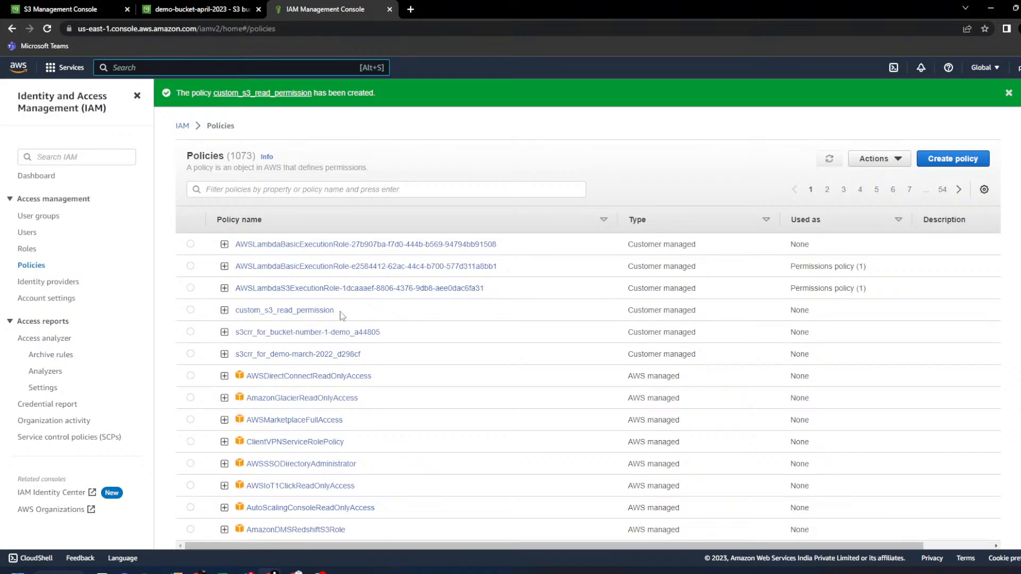
- Filter the policies by 'cus' and expand custom_s3_read_permission's JSON
left_click(308, 190)
type("cus")
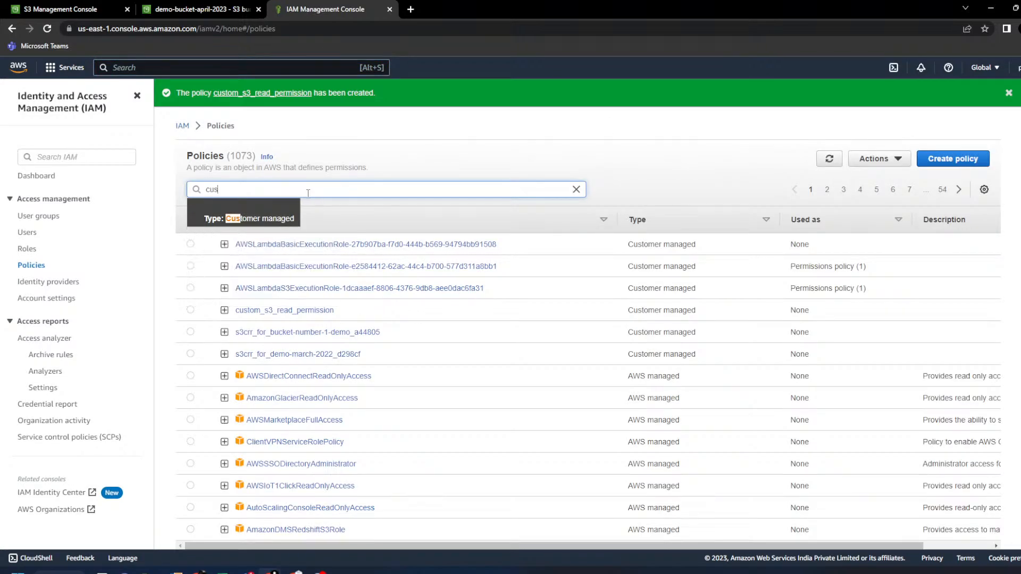
key("Return")
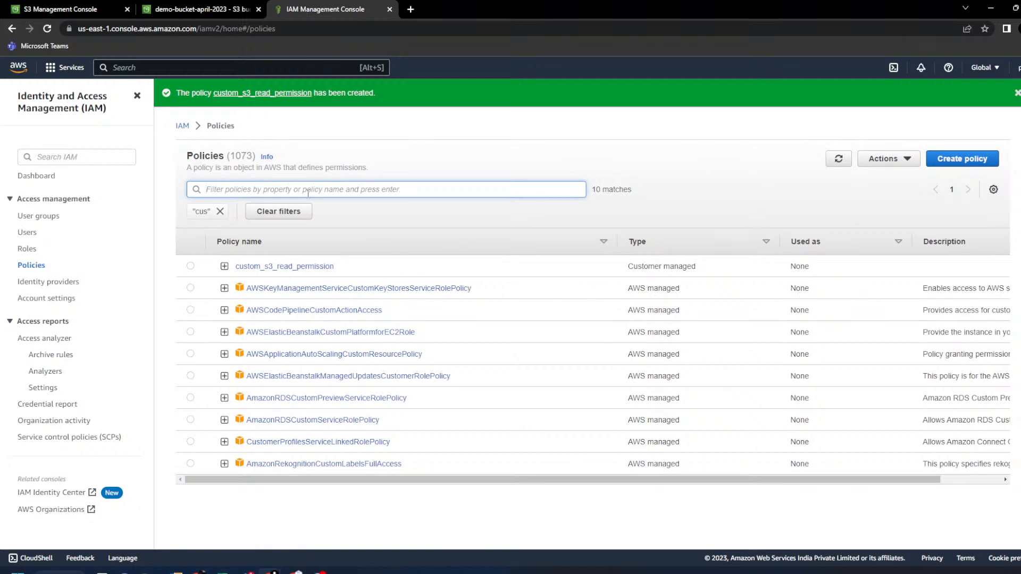
left_click(224, 265)
scroll(351, 363, "down", 2)
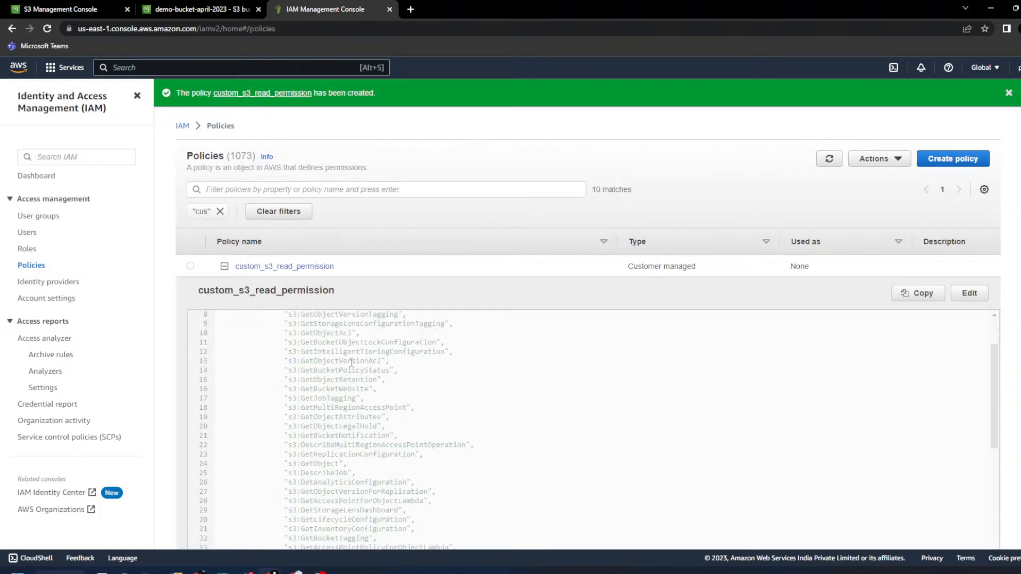
scroll(351, 363, "down", 10)
scroll(344, 362, "down", 5)
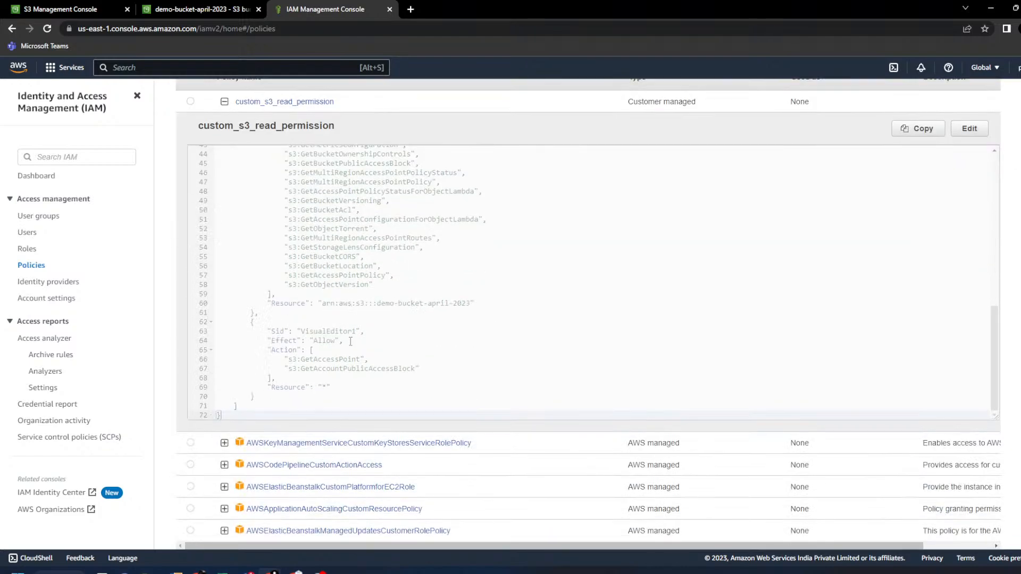
- Highlight the arn:aws:s3:::demo-bucket-april-2023 Resource entry in the policy JSON
left_click_drag(322, 304, 471, 304)
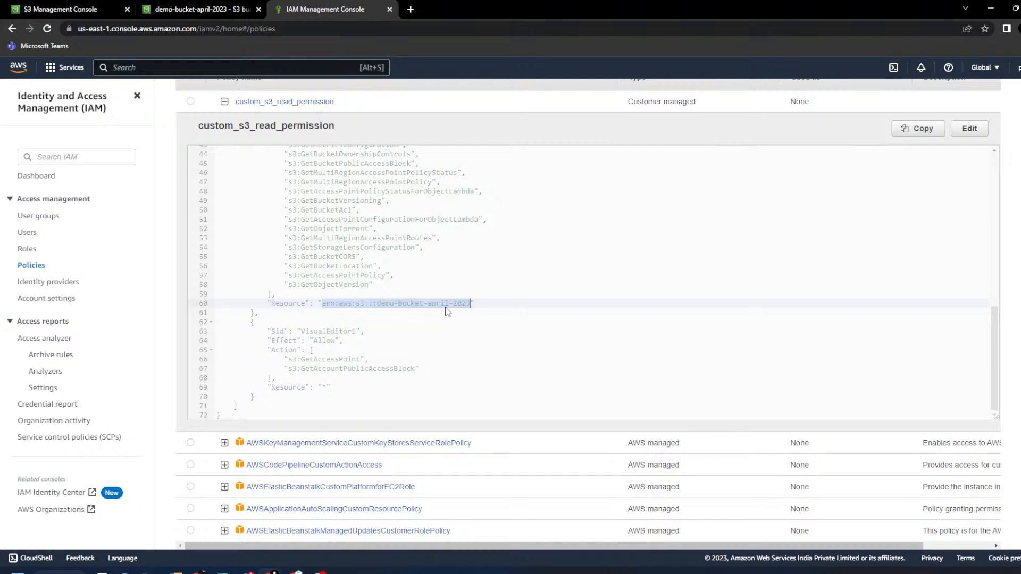
scroll(345, 314, "up", 10)
scroll(345, 314, "down", 10)
scroll(348, 328, "up", 7)
scroll(348, 328, "up", 6)
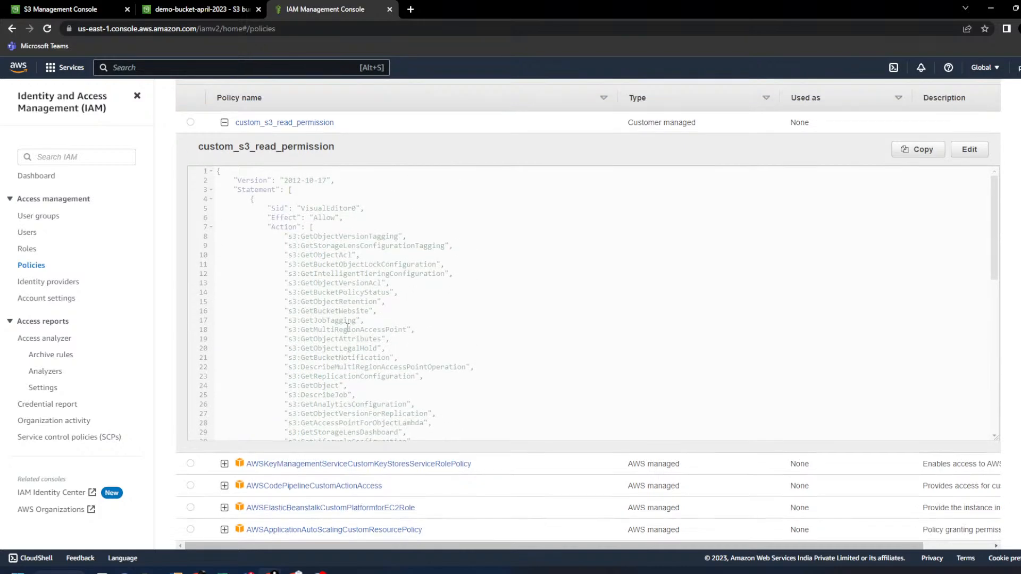
scroll(347, 328, "down", 9)
scroll(347, 328, "down", 1)
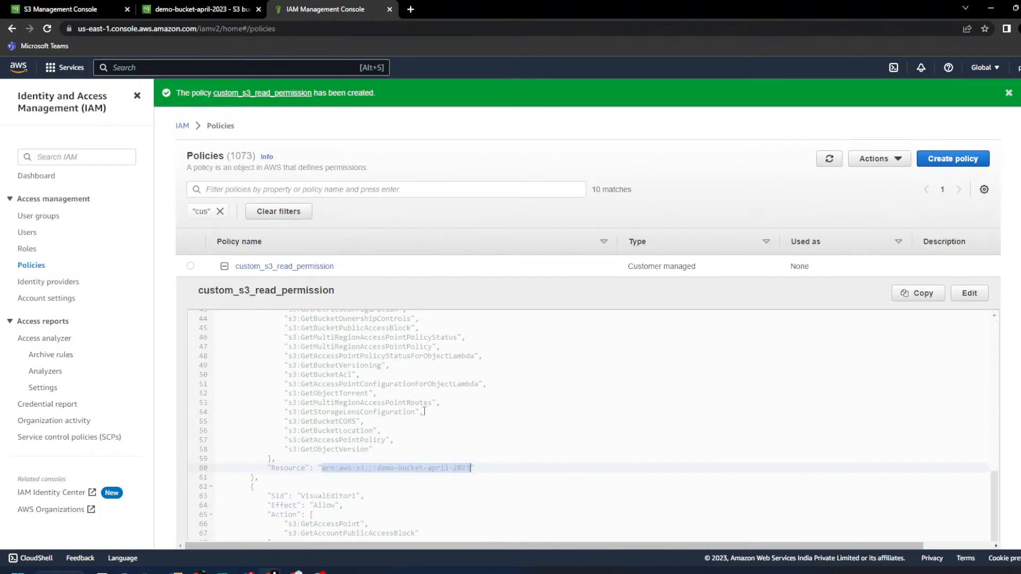
left_click(433, 477)
left_click_drag(376, 467, 475, 469)
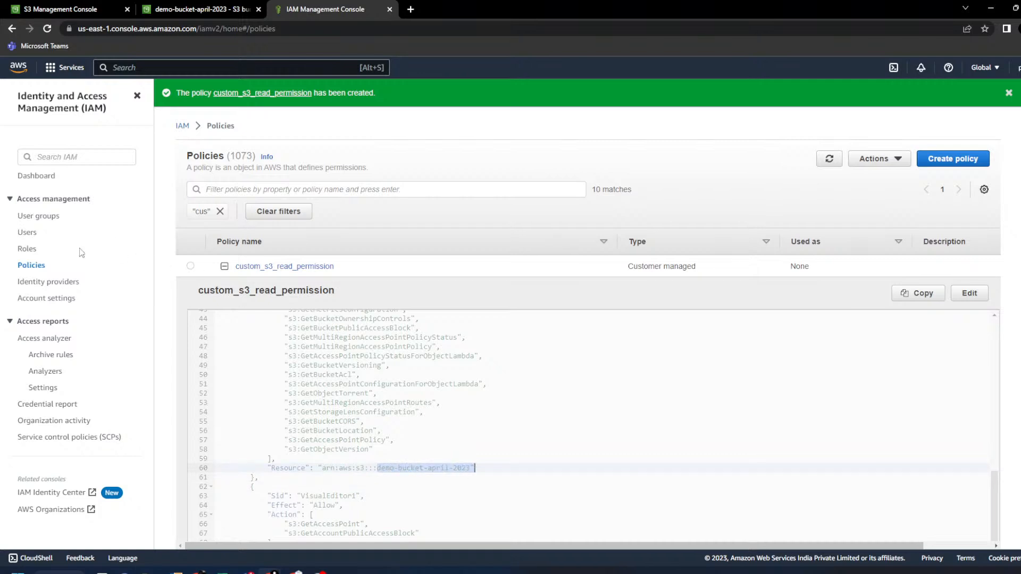
- Filter the policies by 's3read' and drop the 'cus' filter token
left_click(252, 187)
type("s3read")
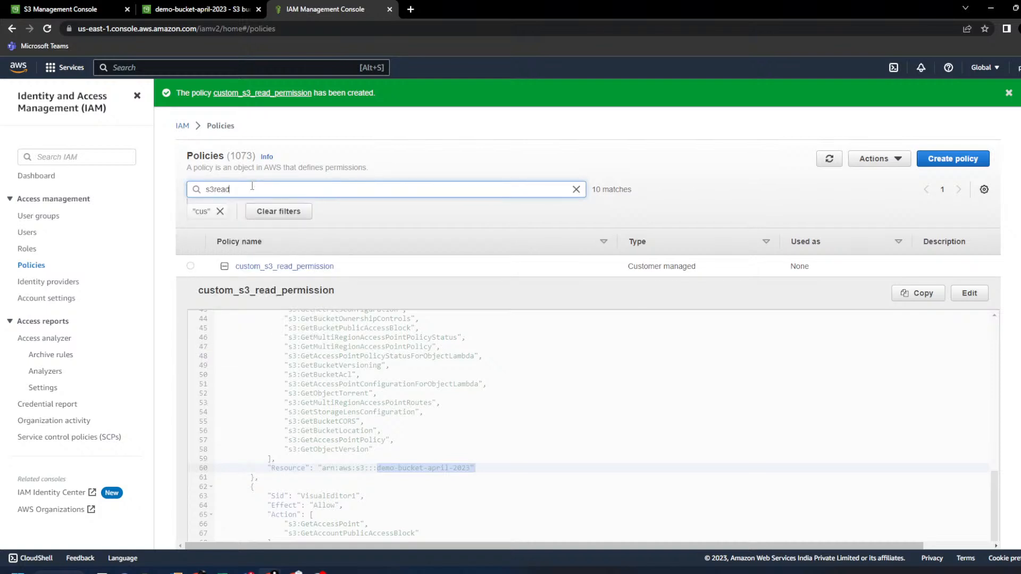
key("Return")
left_click(220, 211)
- Expand AmazonS3ReadOnlyAccess's JSON and highlight its "Resource": "*" line
left_click(224, 266)
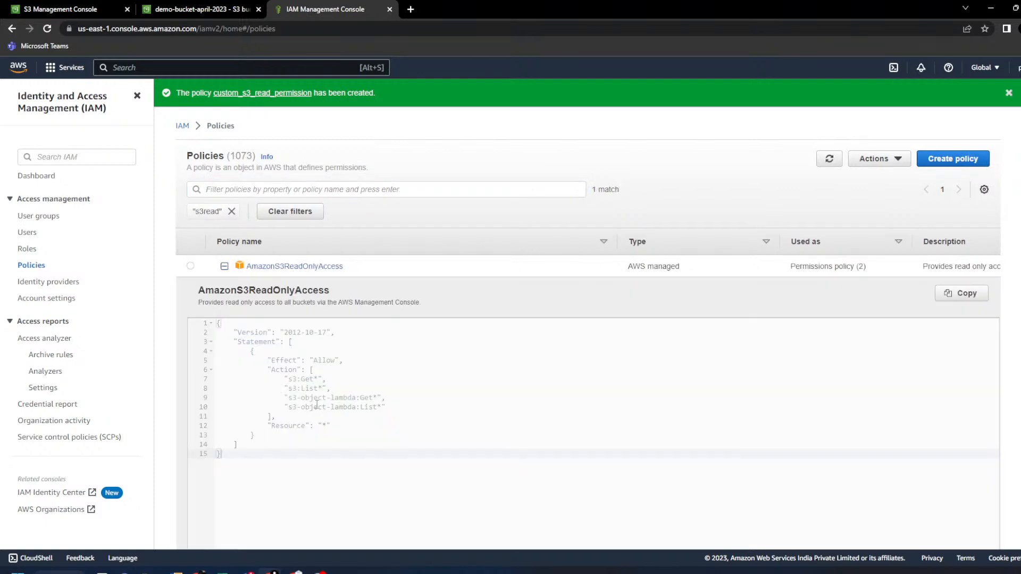
left_click_drag(268, 425, 356, 430)
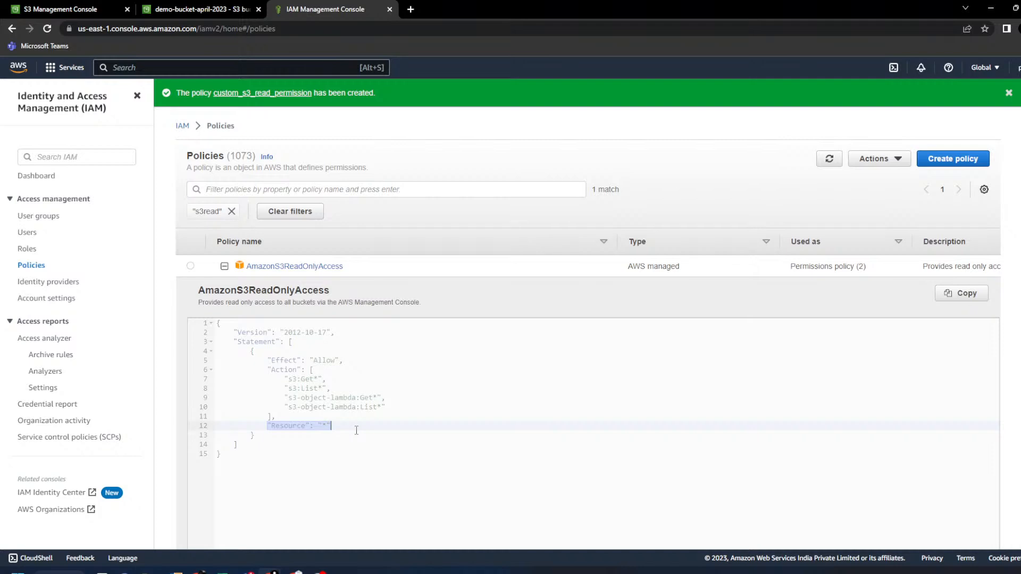
left_click(41, 5)
left_click(326, 5)
left_click(326, 438)
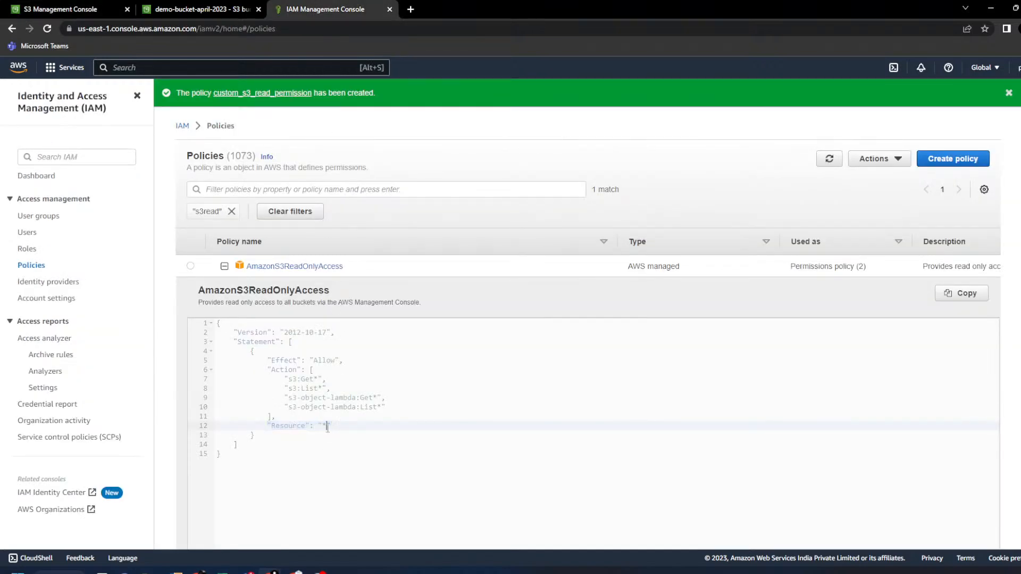
- Replace the s3read filter with 'custom' and expand custom_s3_read_permission's JSON
left_click(232, 211)
left_click(234, 189)
type("custom")
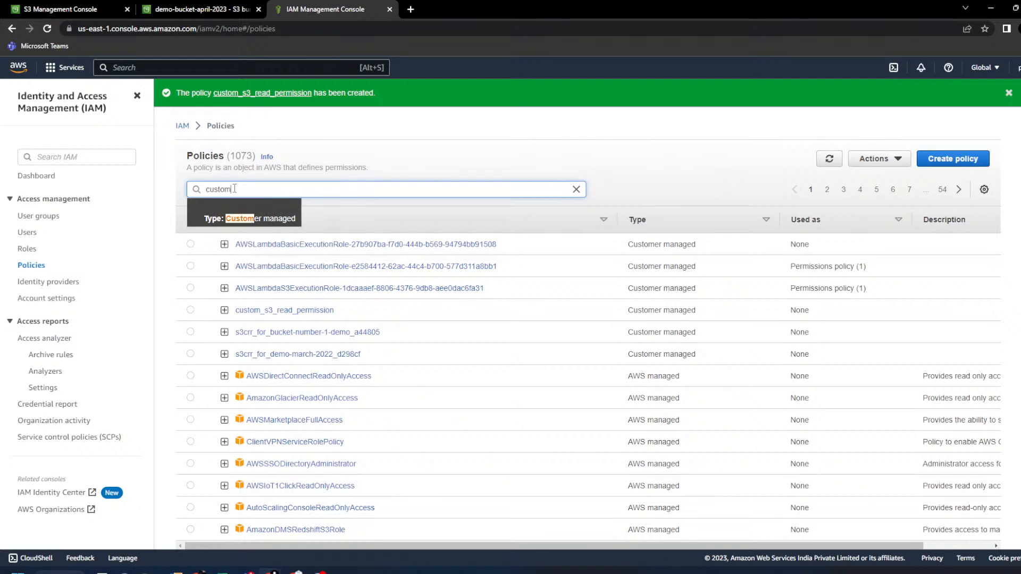
key("Return")
left_click(224, 266)
- Review the allowed S3 Get actions and highlight the demo-bucket-april-2023 Resource
scroll(396, 376, "up", 5)
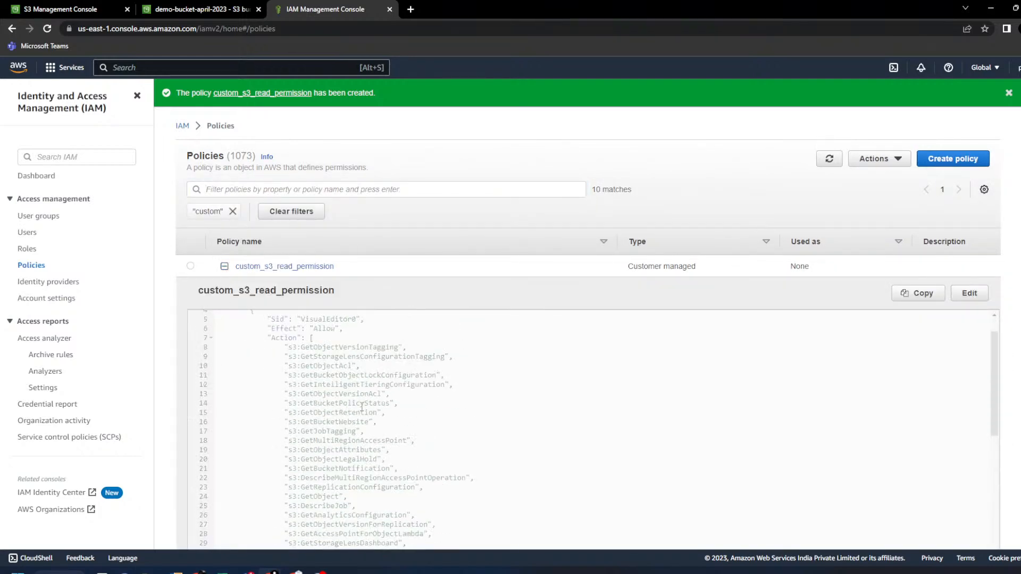
left_click_drag(268, 373, 408, 510)
scroll(386, 422, "down", 4)
left_click(387, 421)
scroll(388, 425, "down", 5)
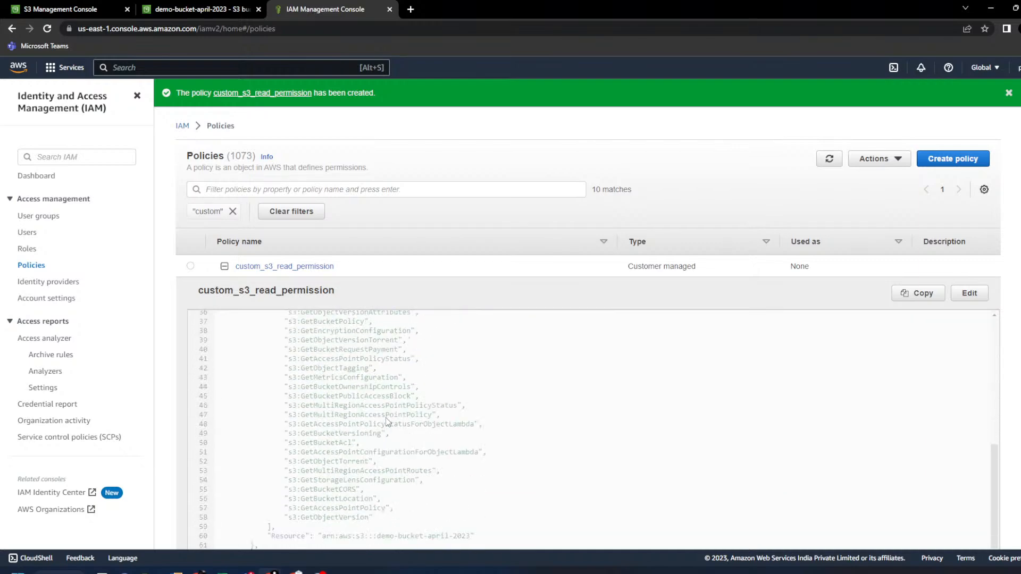
left_click_drag(382, 513, 375, 335)
left_click_drag(283, 471, 477, 471)
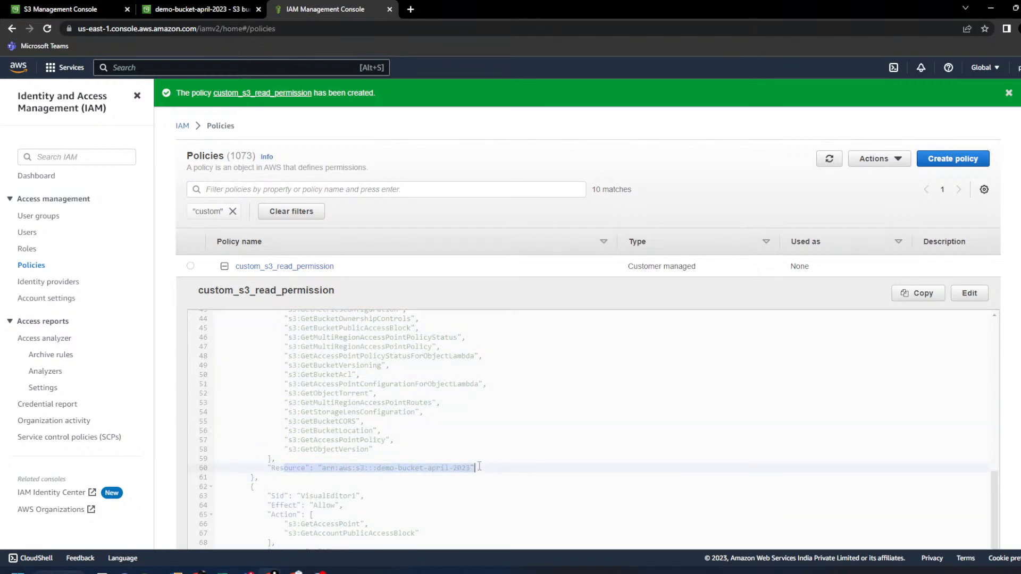
left_click(448, 471)
left_click_drag(373, 468, 463, 468)
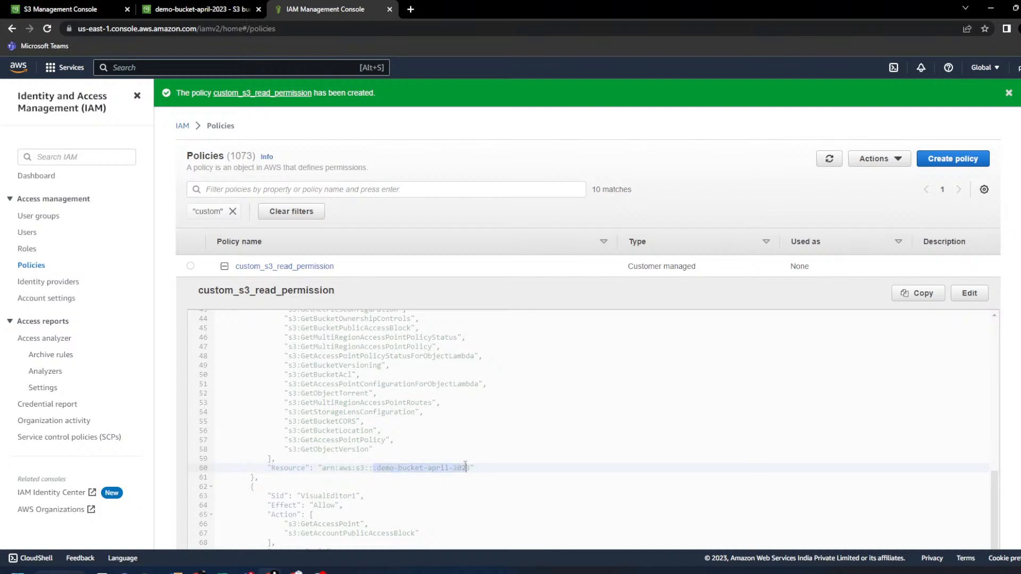
- Highlight the Effect Allow line, the Action list, and the line 60 bucket Resource
scroll(382, 422, "up", 8)
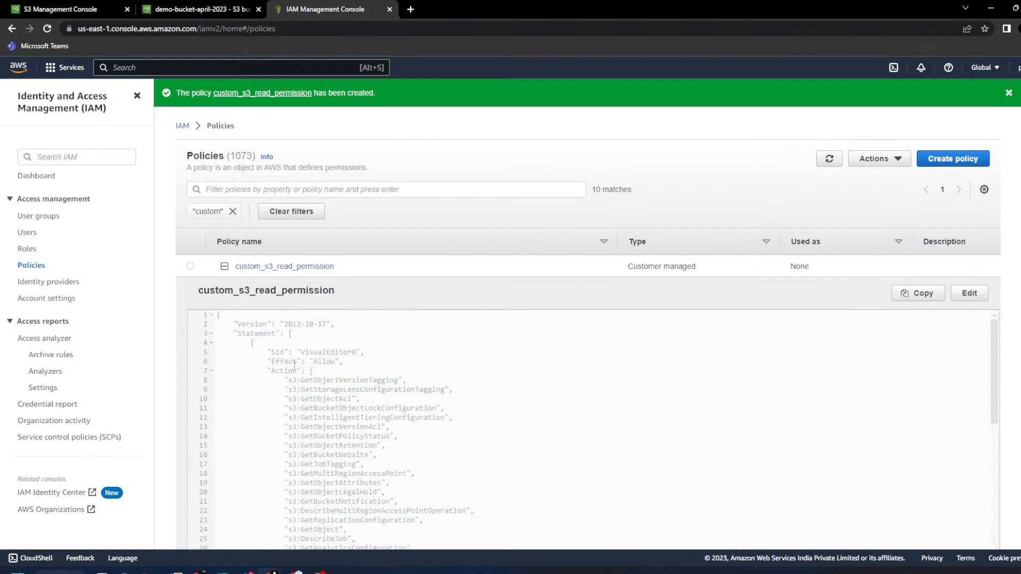
left_click_drag(270, 363, 385, 358)
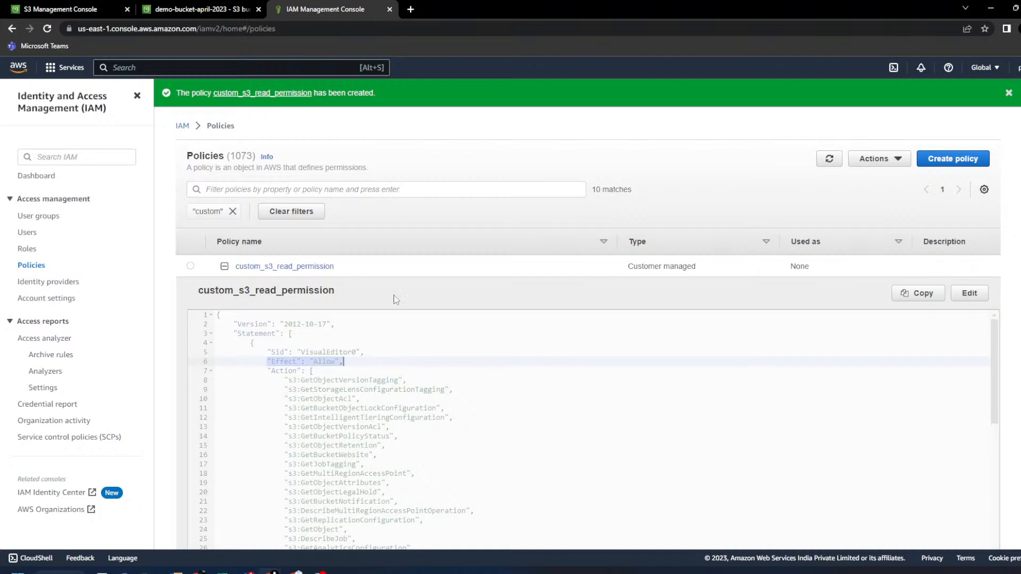
scroll(479, 212, "down", 3)
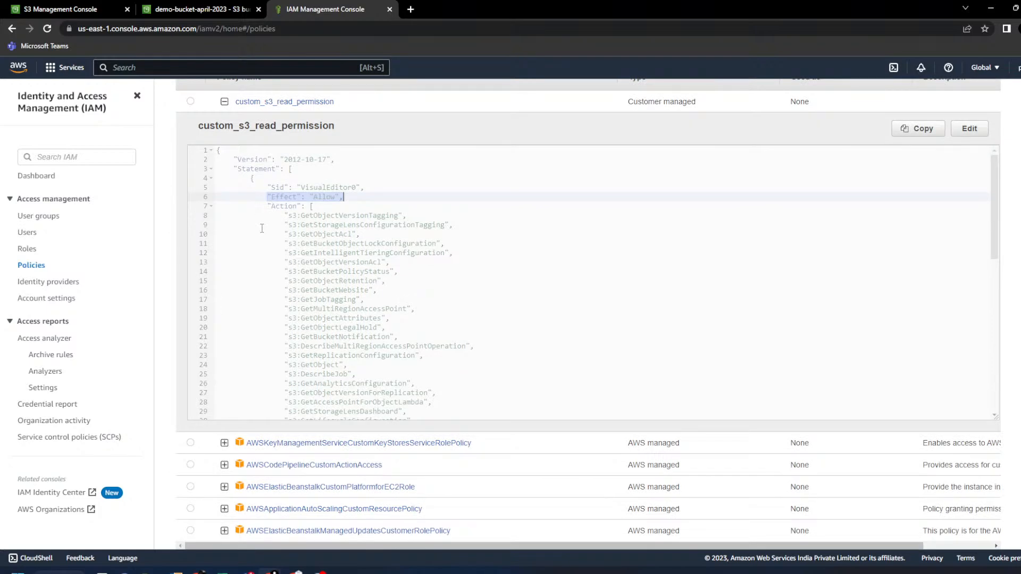
left_click(280, 206)
double_click(280, 205)
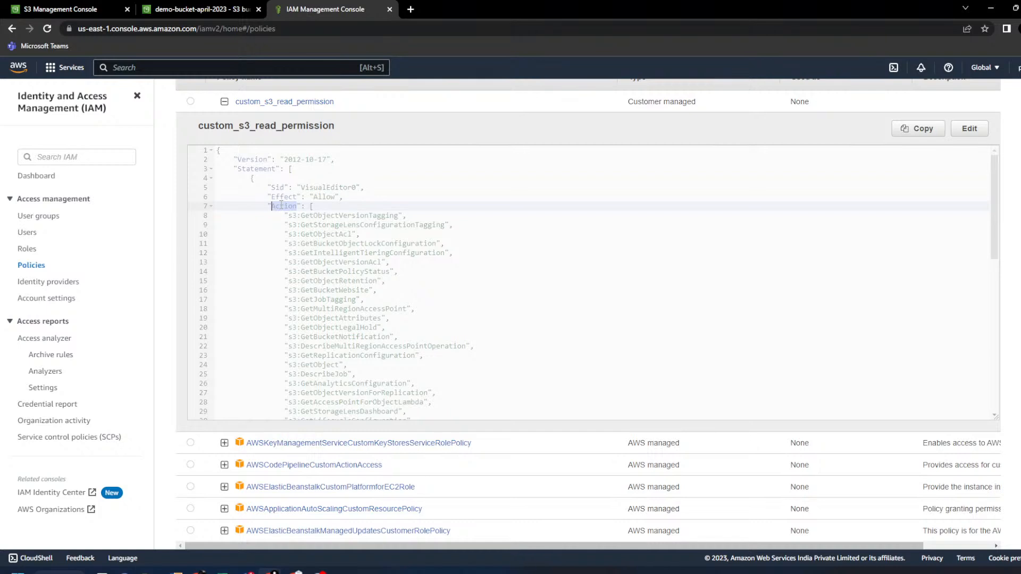
left_click_drag(297, 217, 406, 330)
scroll(406, 327, "down", 3)
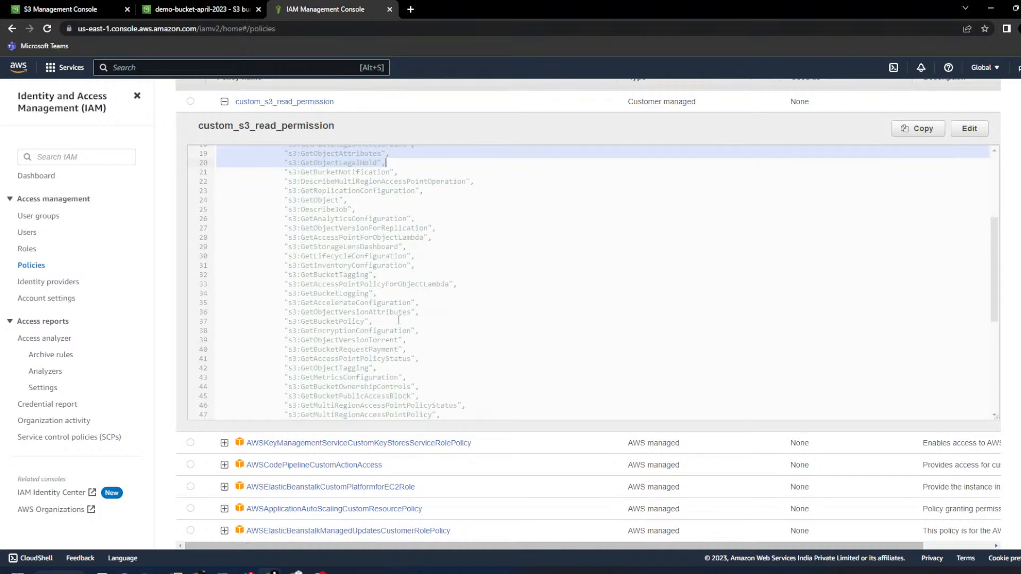
left_click(285, 303)
double_click(333, 304)
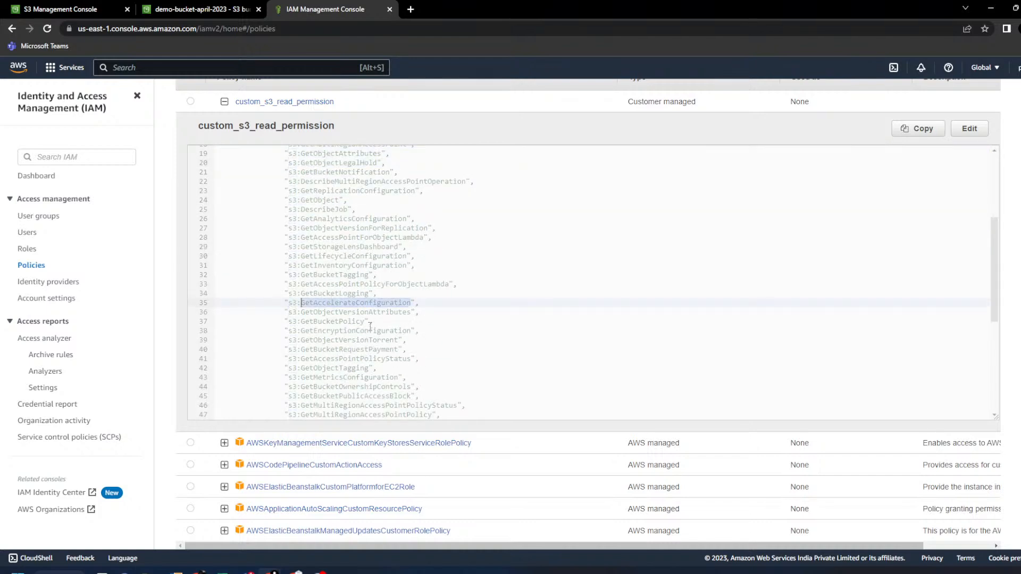
scroll(429, 272, "down", 5)
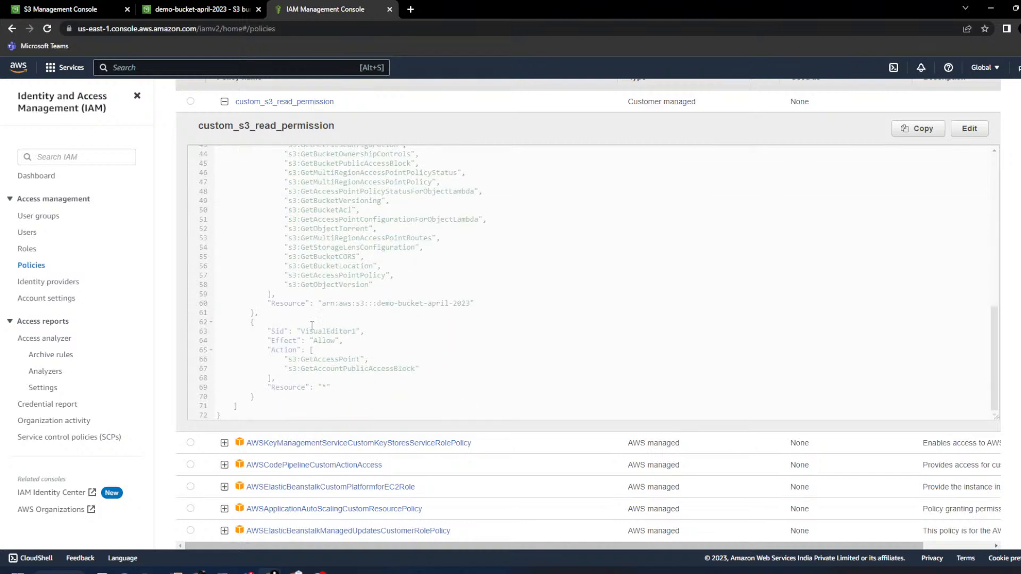
left_click_drag(271, 304, 562, 302)
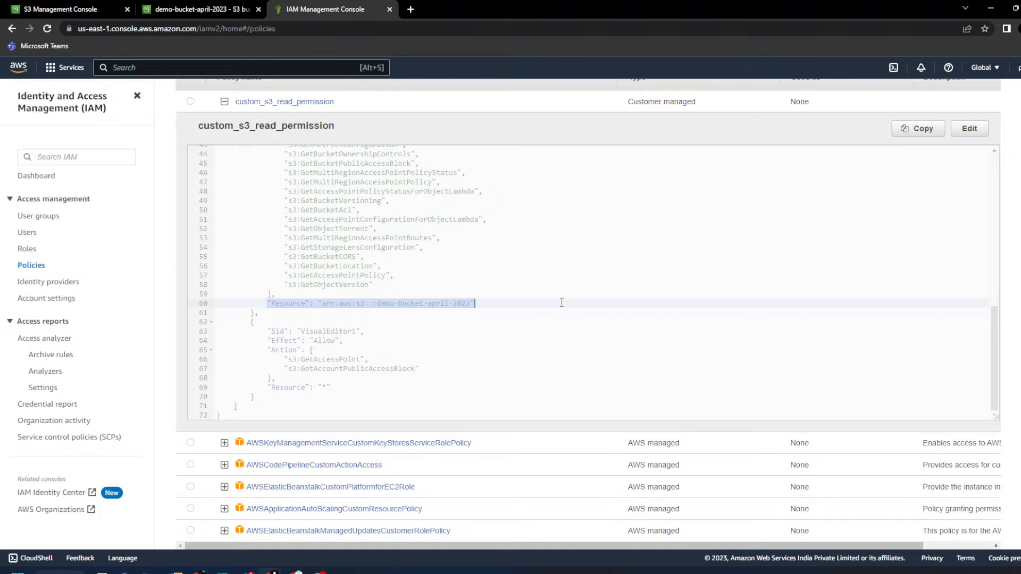
scroll(313, 313, "up", 9)
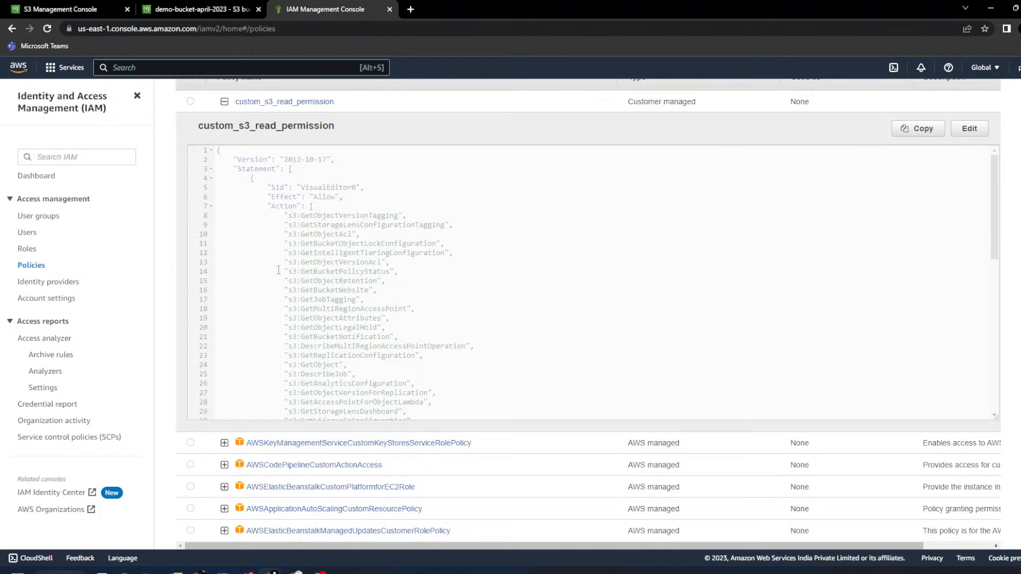
scroll(280, 270, "up", 2)
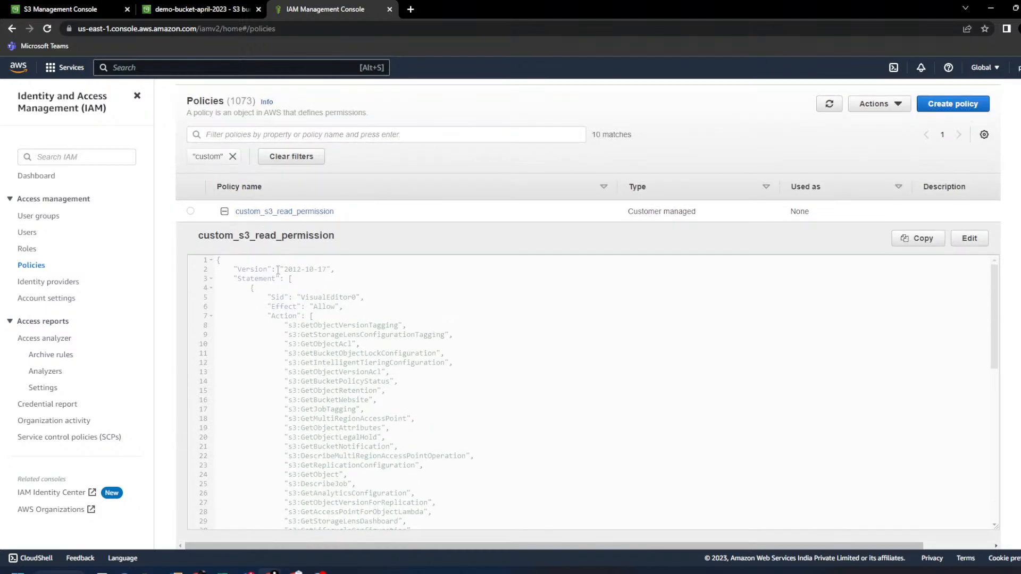
- Open the IAM user's details from the Users list and start adding permissions
left_click(30, 264)
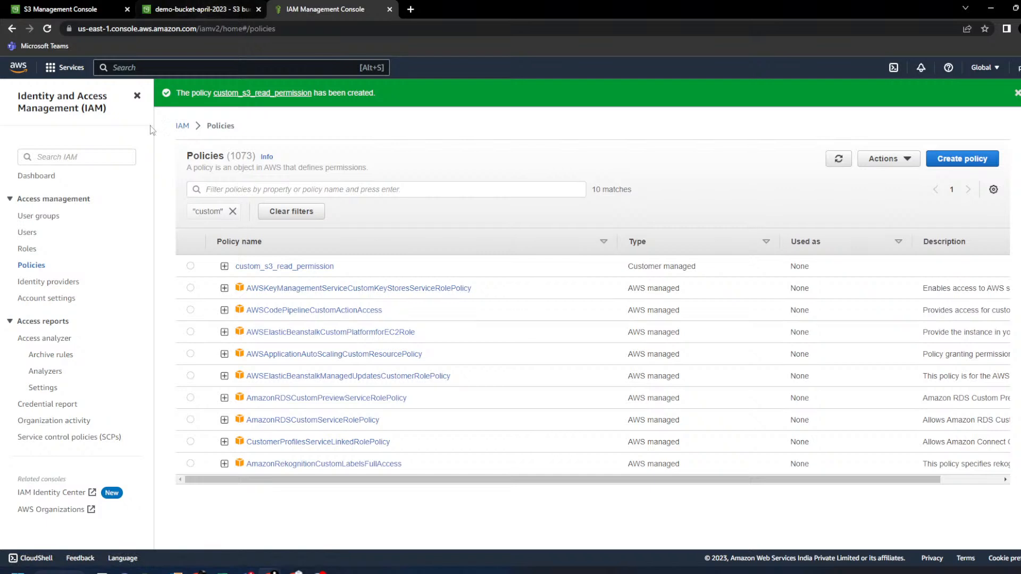
left_click(26, 252)
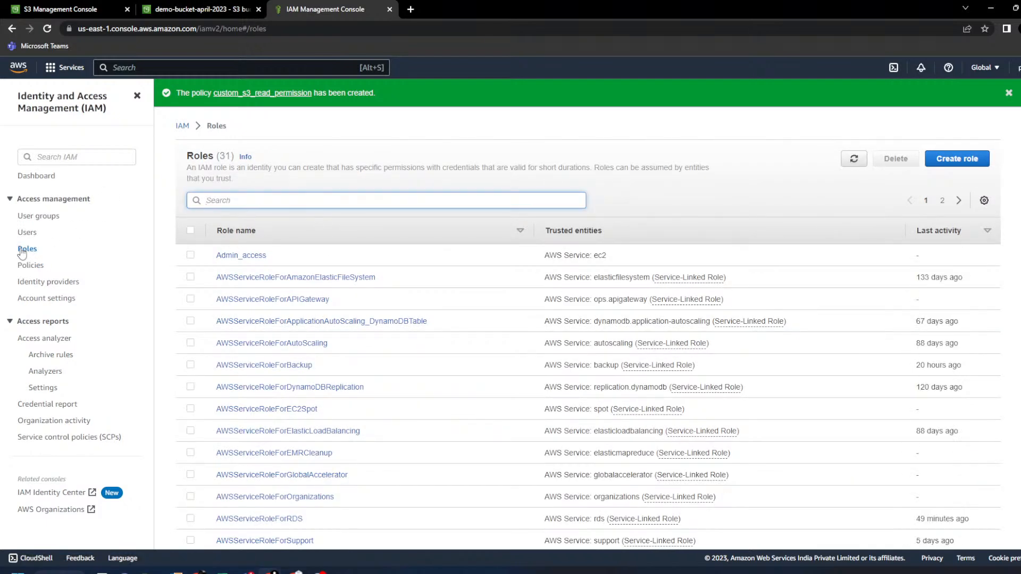
left_click(27, 232)
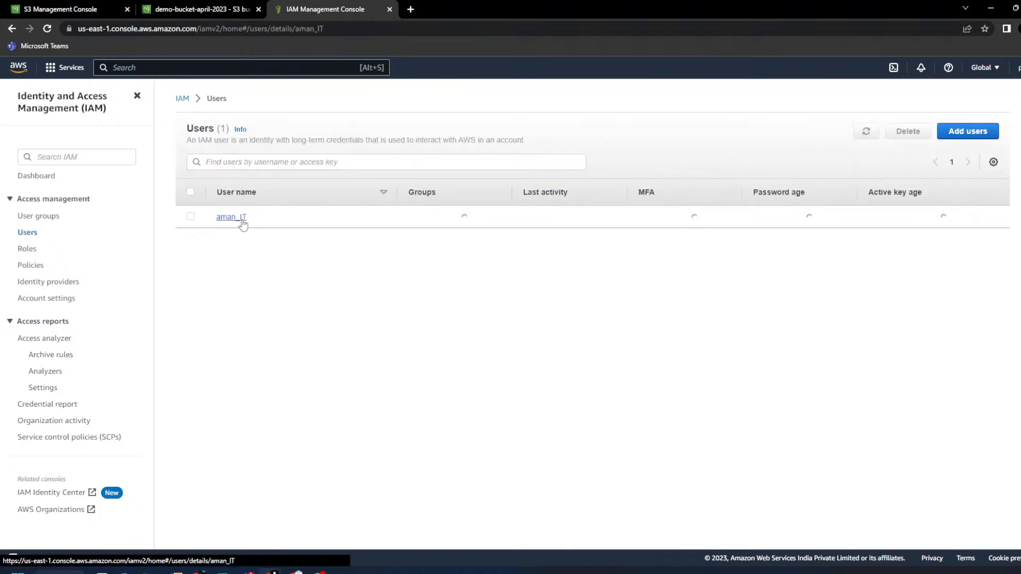
left_click(232, 217)
left_click(930, 335)
left_click(933, 352)
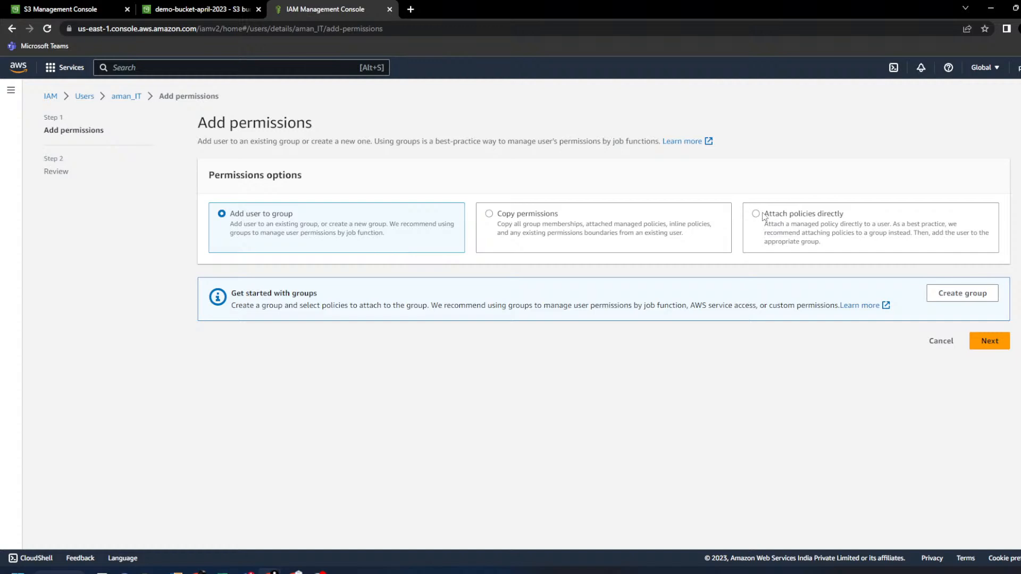
- Attach custom_s3_read_permission directly to the user, found by searching 'custom_'
left_click(766, 216)
left_click(377, 318)
type(",custom")
key("Home")
key("Delete")
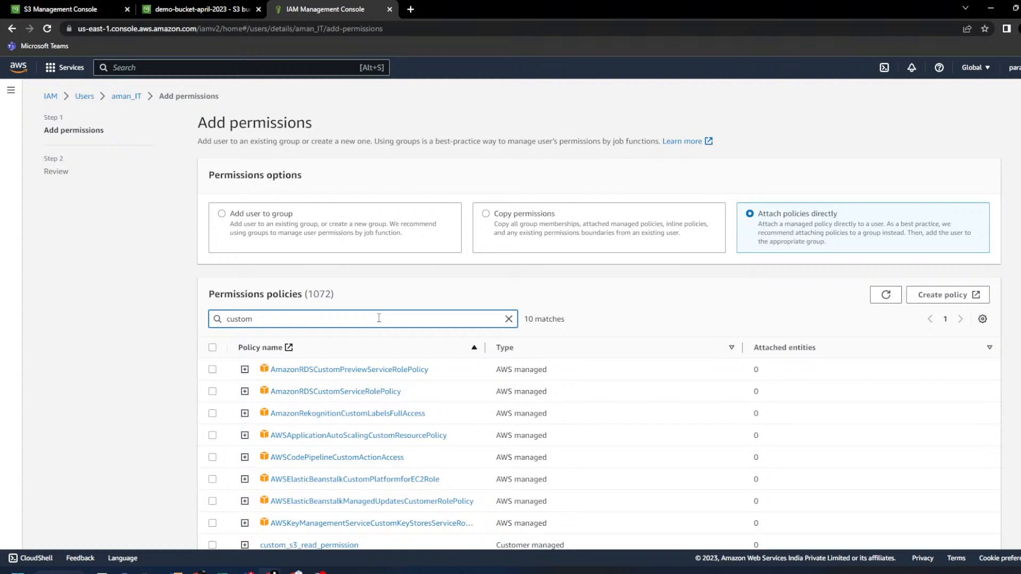
type("_")
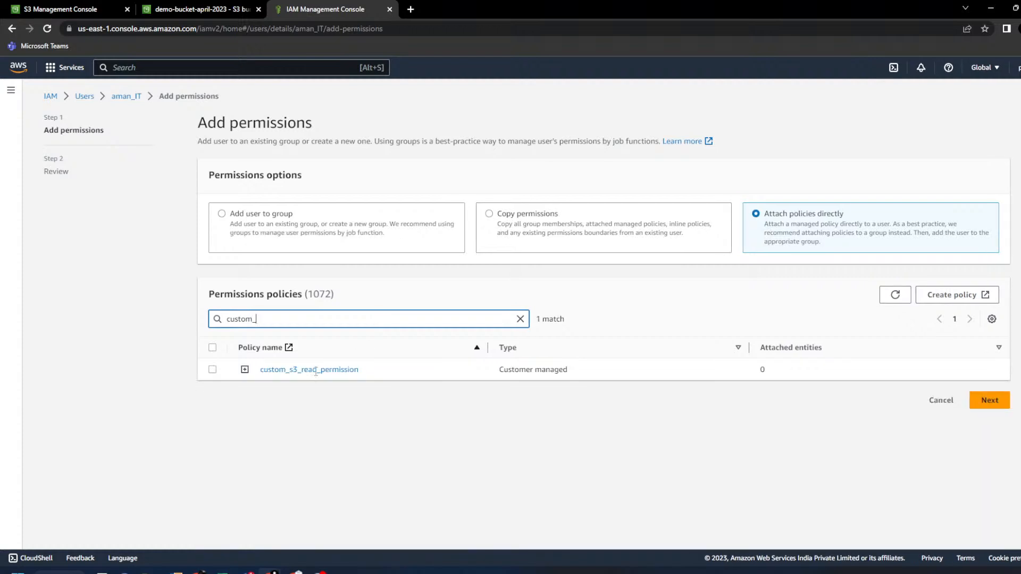
left_click(215, 370)
left_click(989, 400)
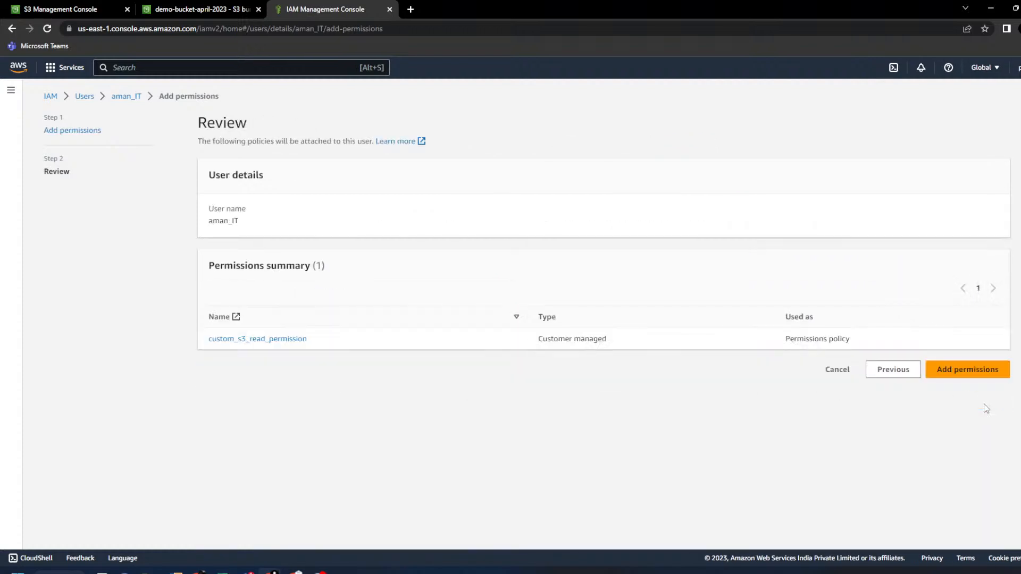
left_click(983, 368)
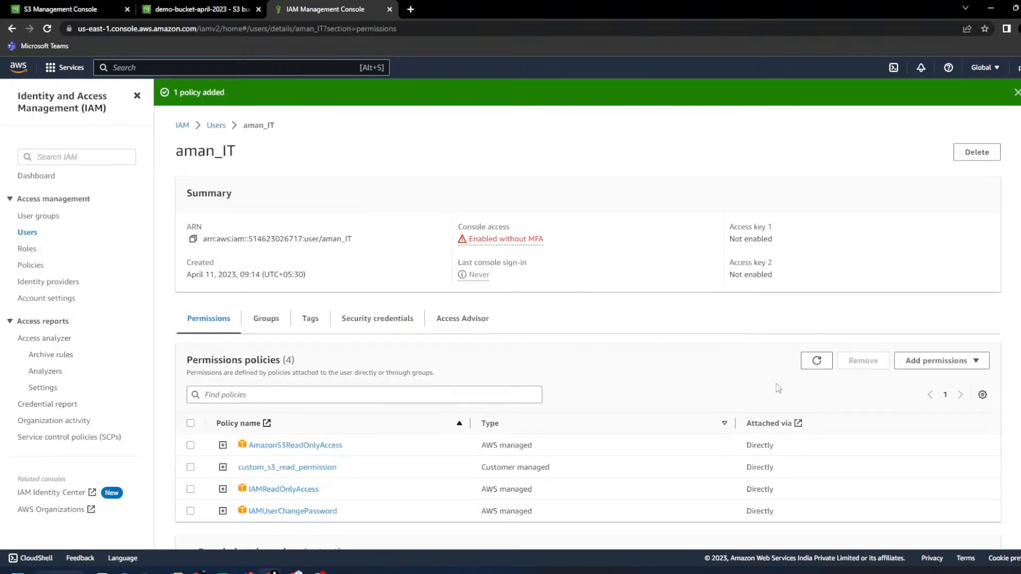
- Remove AmazonS3ReadOnlyAccess from the user, leaving 3 direct policies, then go to the S3 tab
left_click(190, 446)
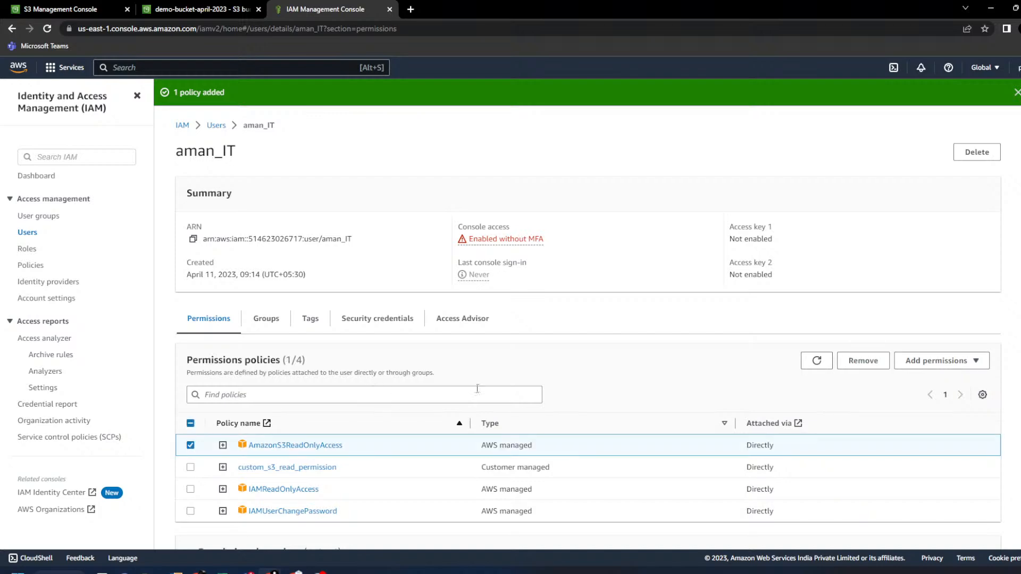
left_click(862, 362)
left_click(623, 352)
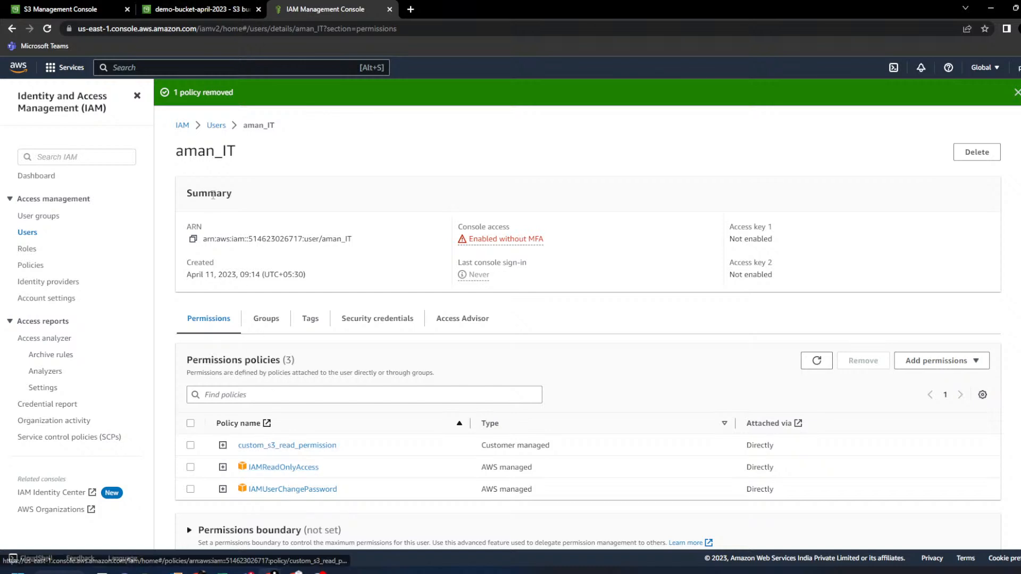
double_click(187, 152)
left_click(106, 7)
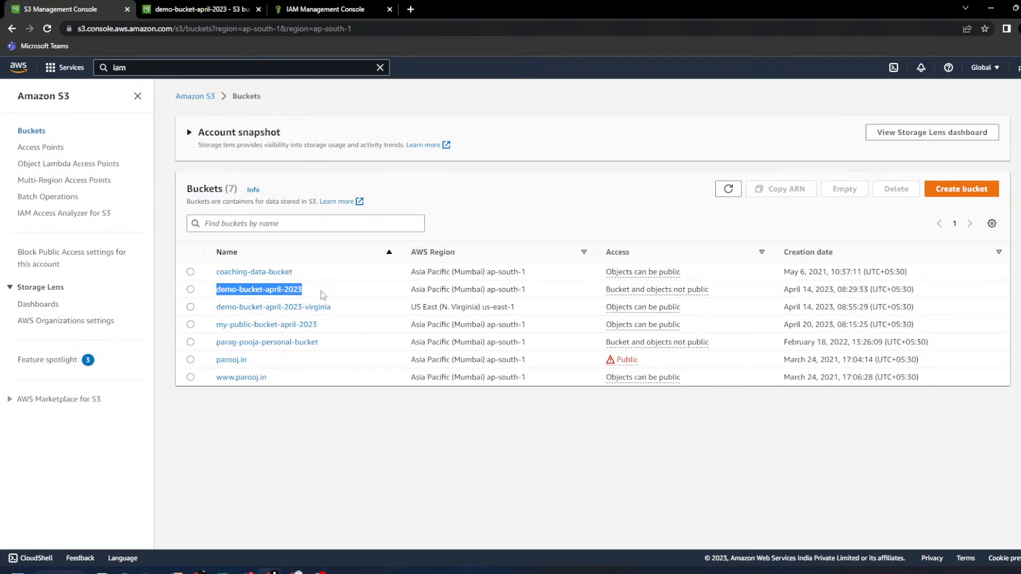
- Check the Customer managed policy type, then return to demo-bucket-april-2023's 9-item objects list
left_click(202, 9)
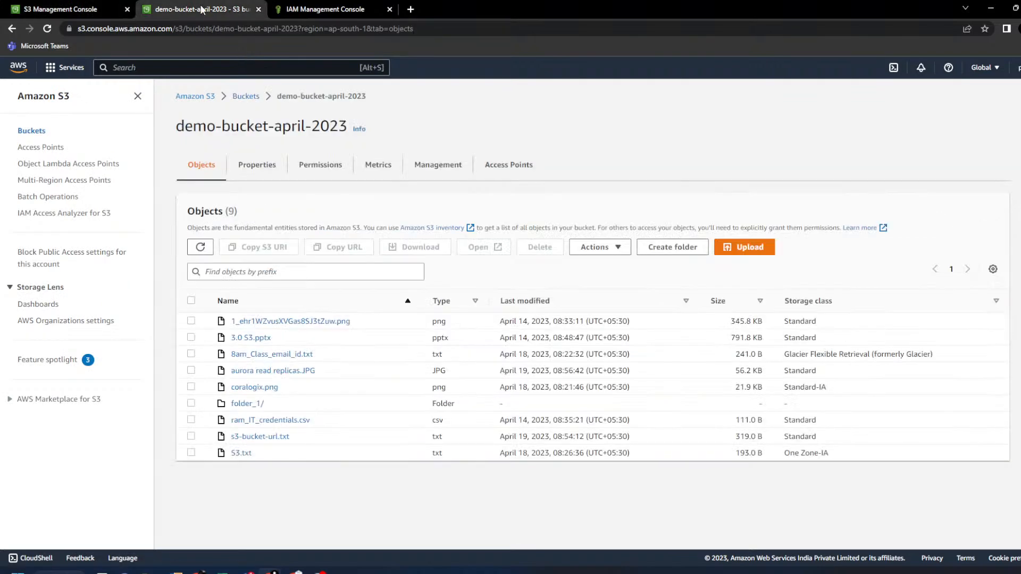
left_click(349, 8)
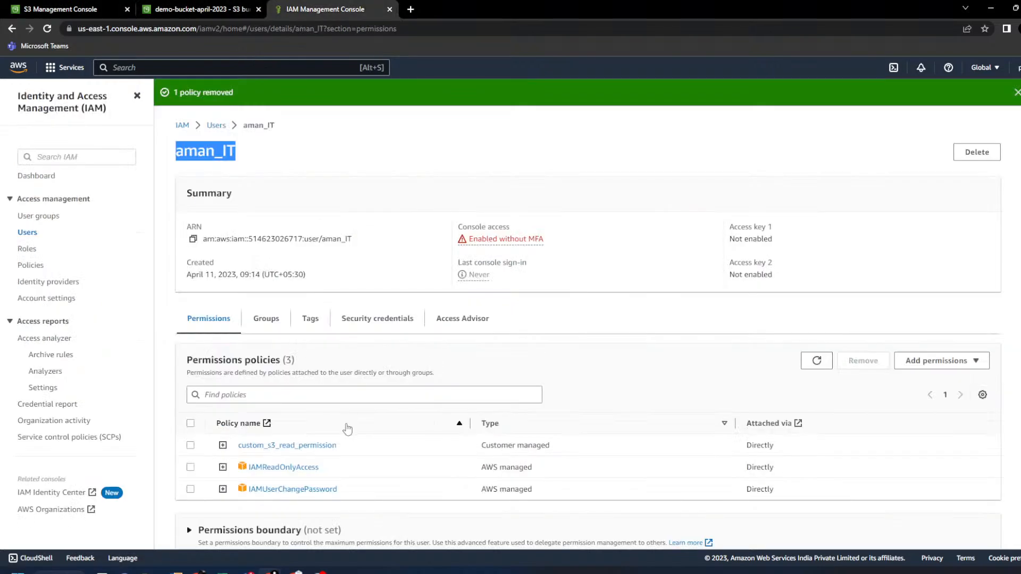
triple_click(520, 446)
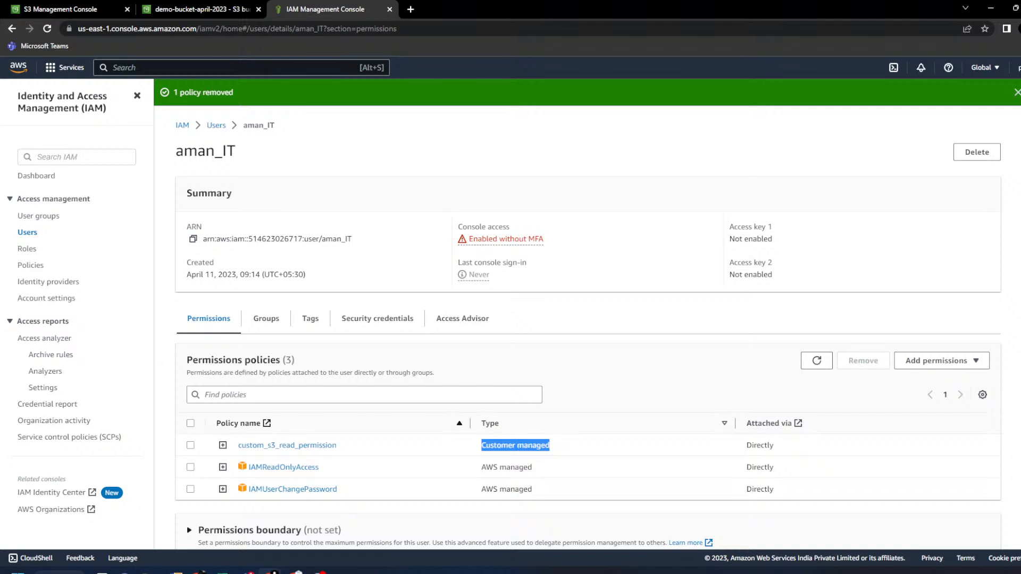
mouse_move(272, 571)
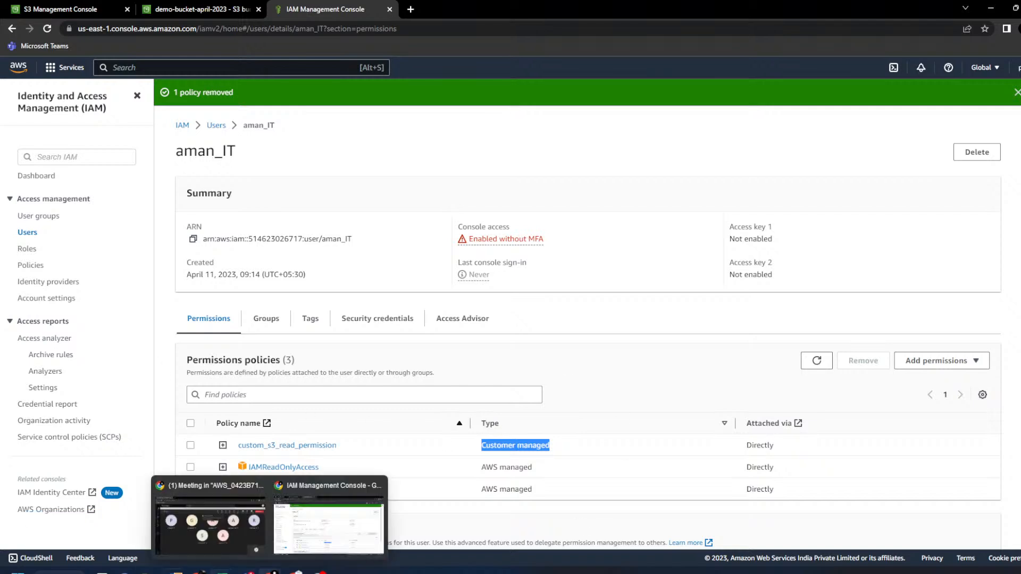
left_click(248, 536)
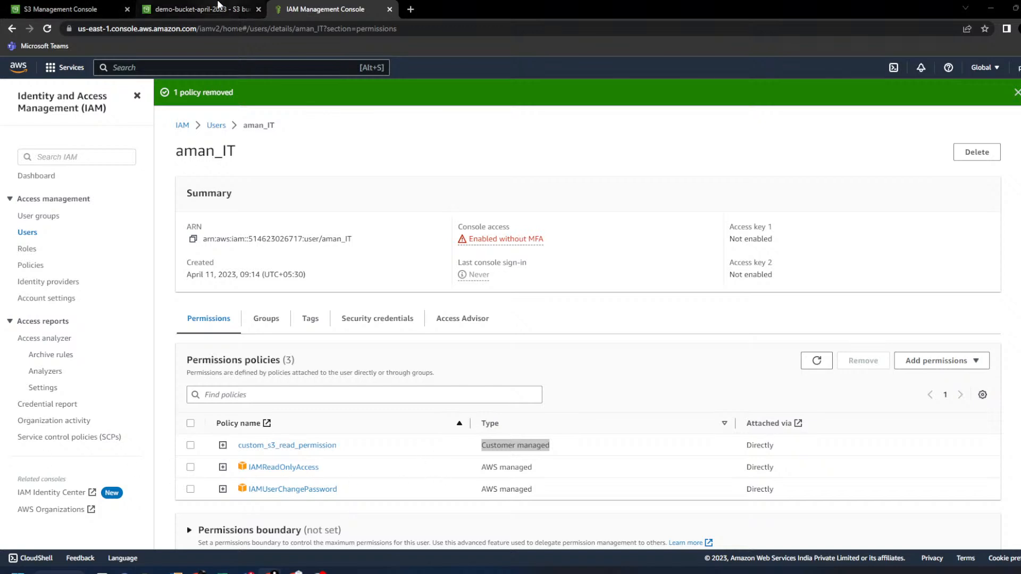
left_click(171, 6)
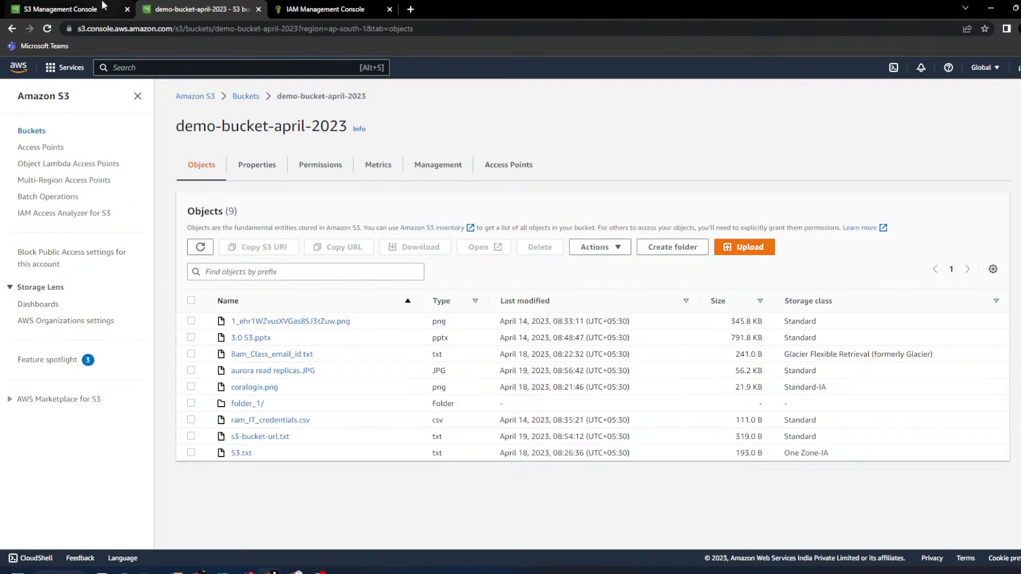
- Bring up and maximize the s3_urls.xlsx workbook window
mouse_move(220, 571)
left_click(259, 530)
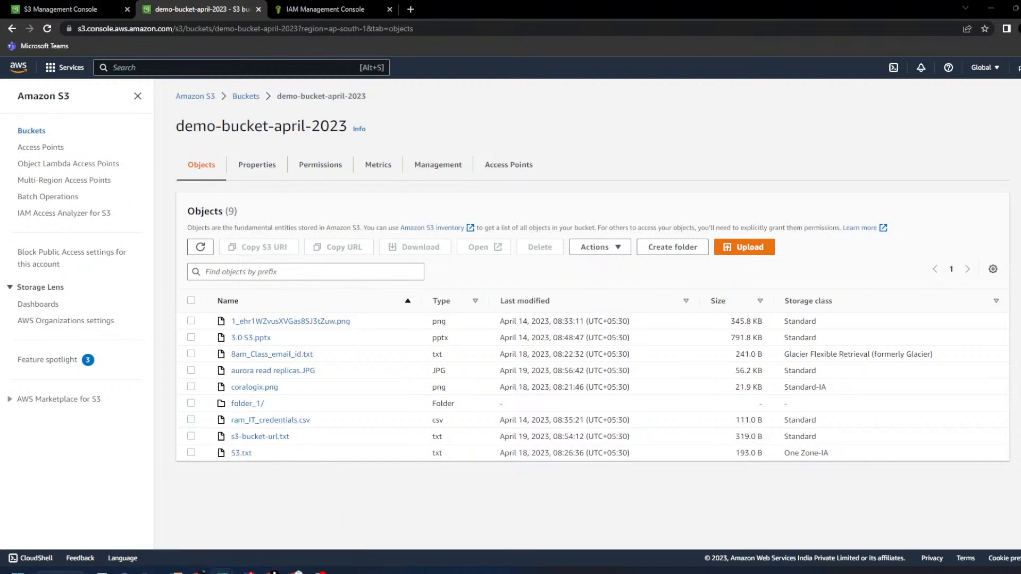
double_click(620, 103)
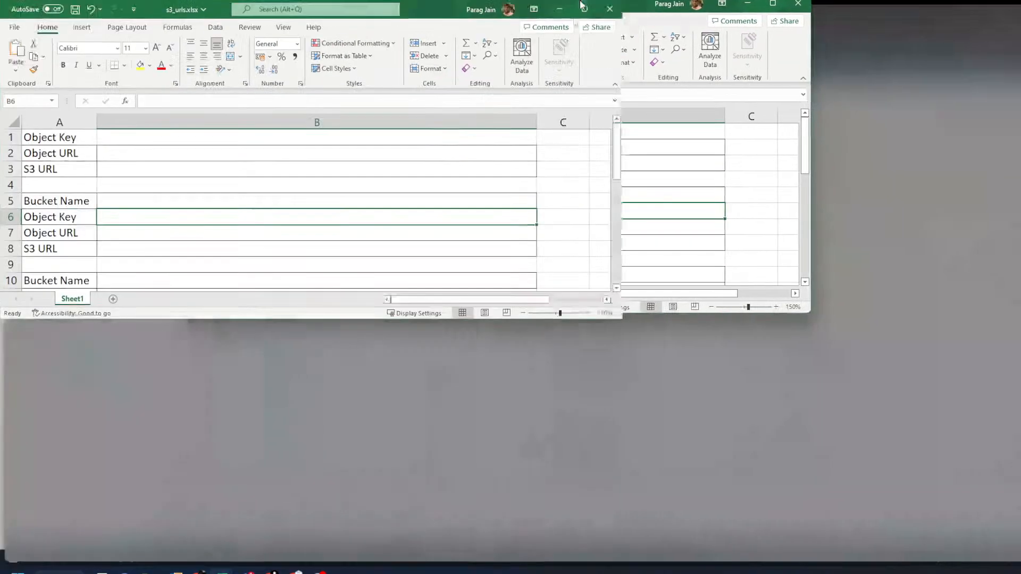
key("alt+Tab")
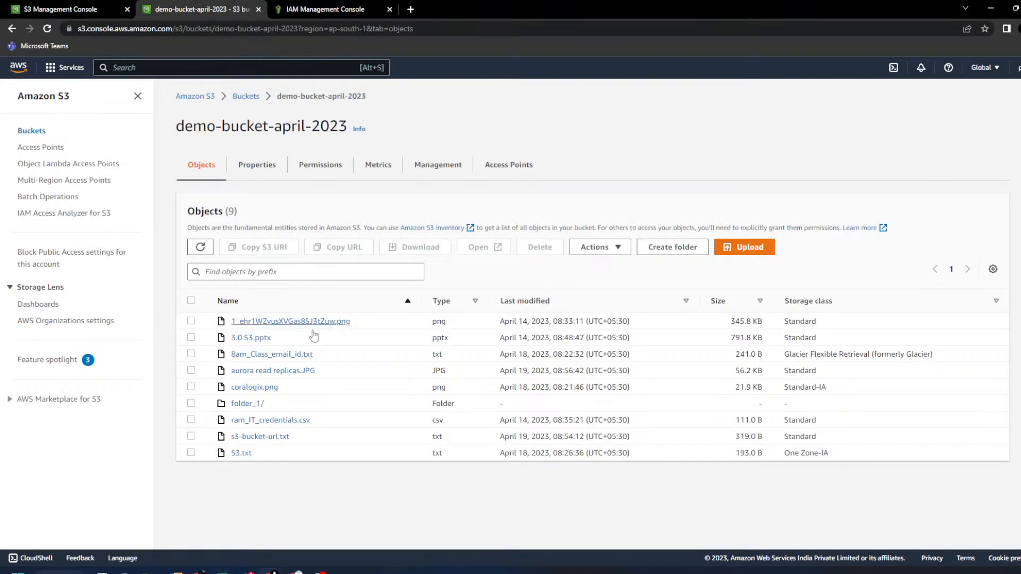
- Open 3.0 S3.pptx in demo-bucket-april-2023 and check its S3 URI and Object URL
left_click(250, 101)
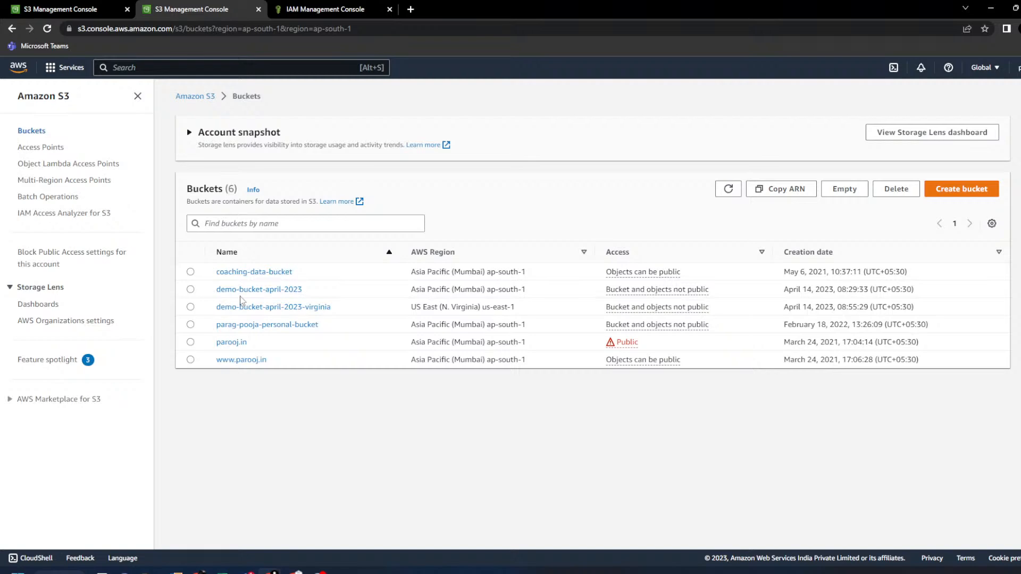
left_click(243, 290)
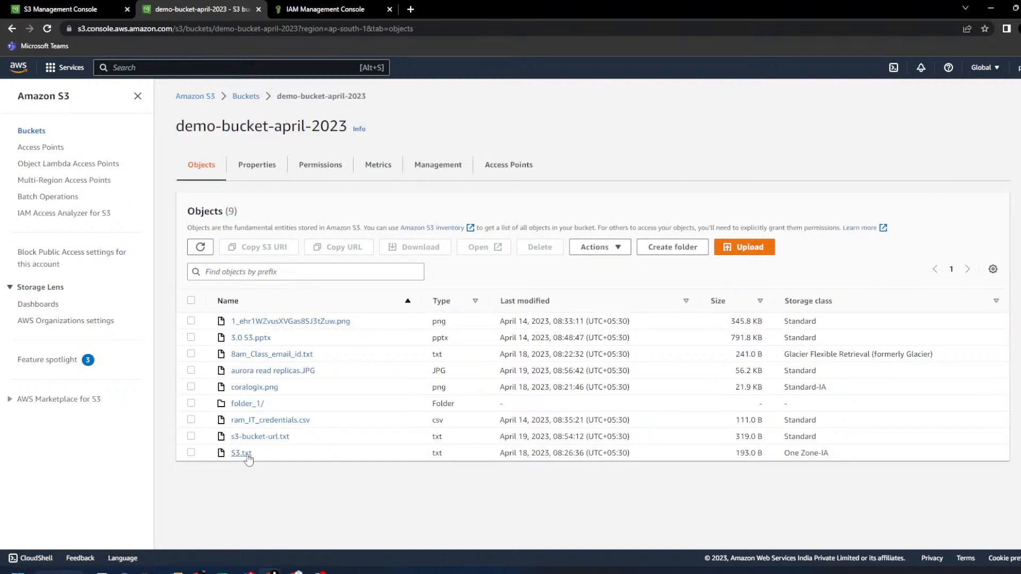
left_click(258, 340)
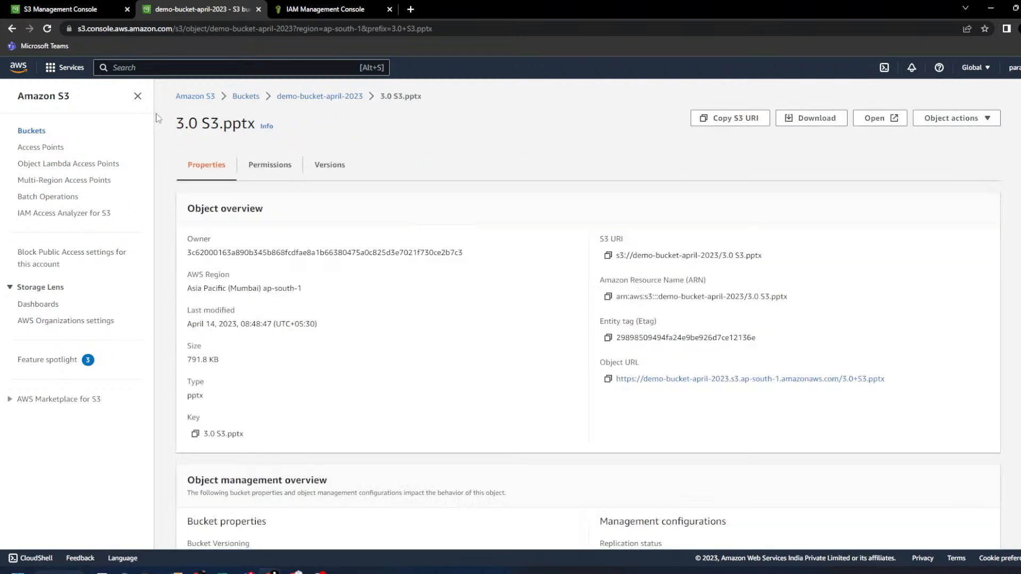
left_click(137, 96)
double_click(72, 431)
left_click_drag(533, 239, 567, 241)
left_click_drag(531, 364, 632, 367)
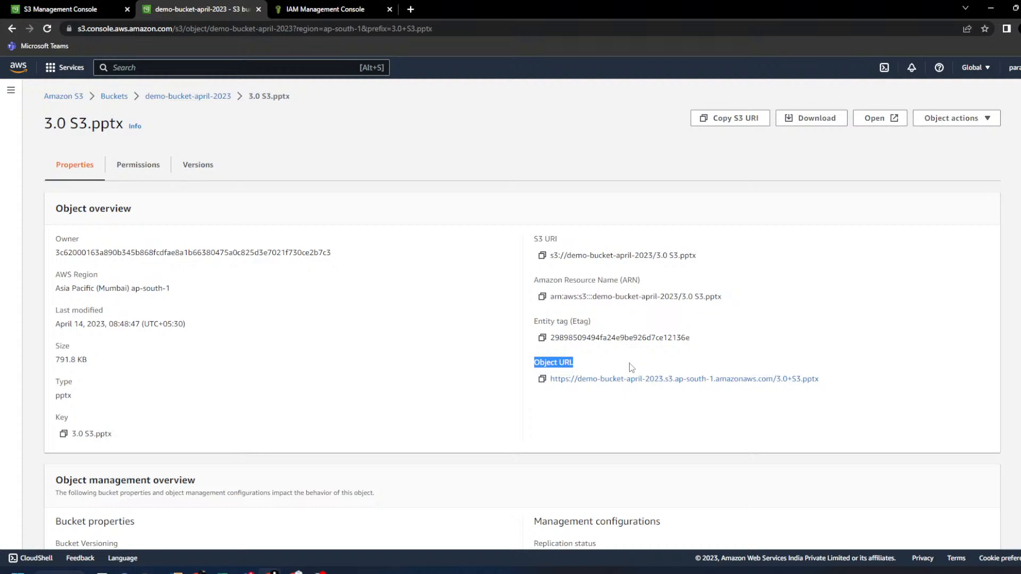
key("alt+Tab")
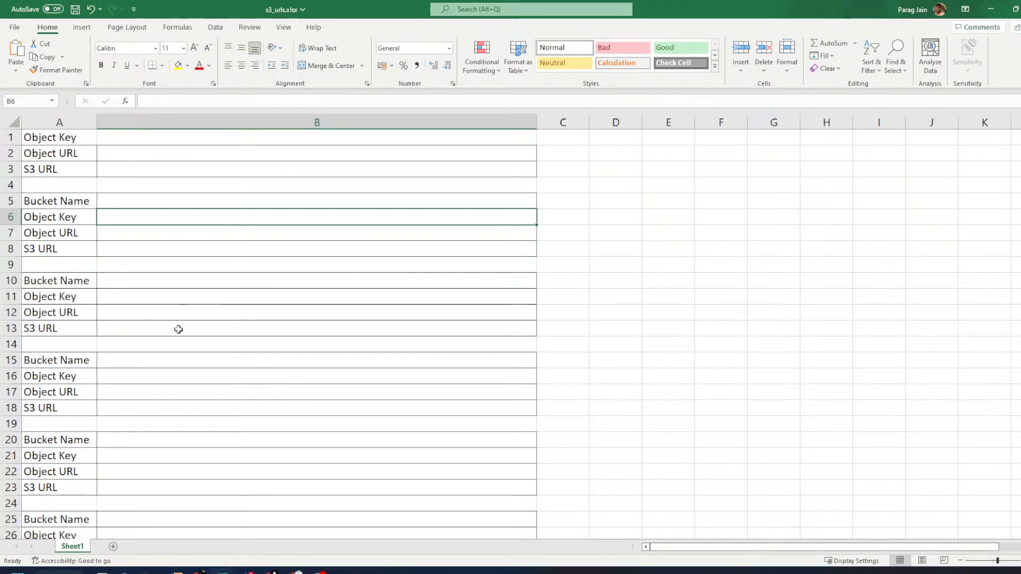
- Delete rows 1–3 of s3_urls.xlsx, then undo to restore them
left_click_drag(10, 137, 10, 169)
right_click(92, 163)
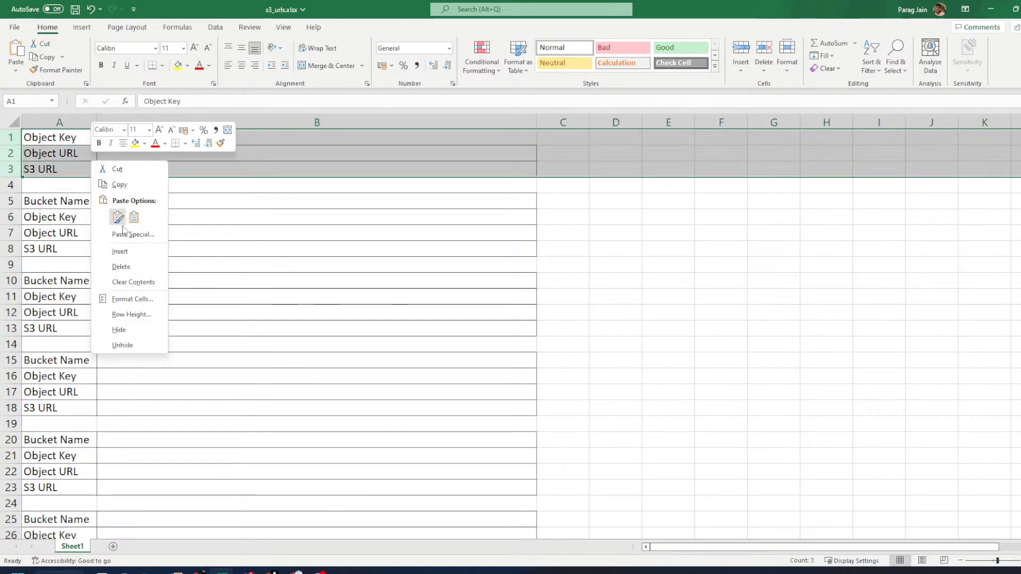
left_click(134, 272)
left_click(3, 137)
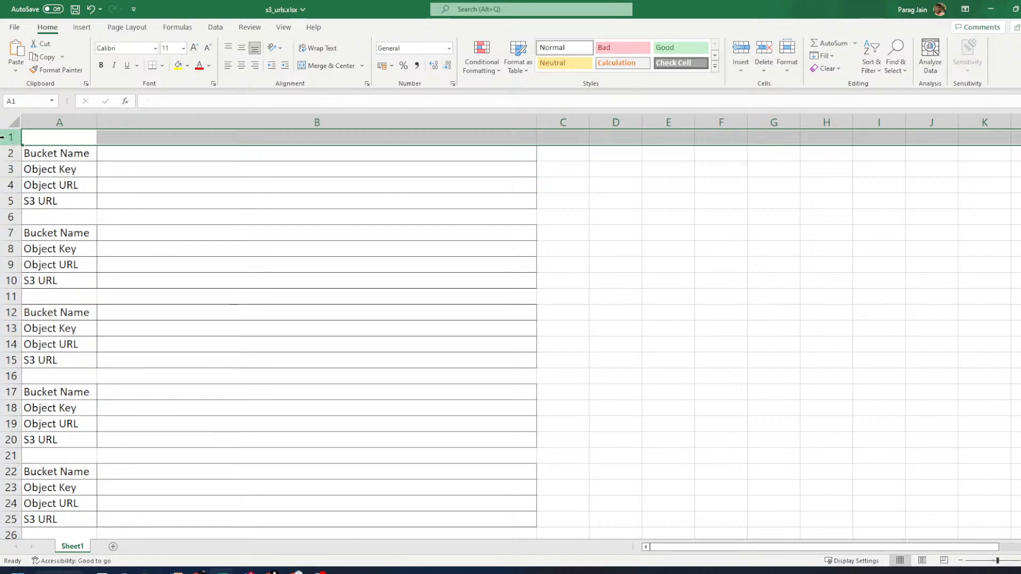
right_click(3, 137)
left_click(196, 278)
key("ctrl+z")
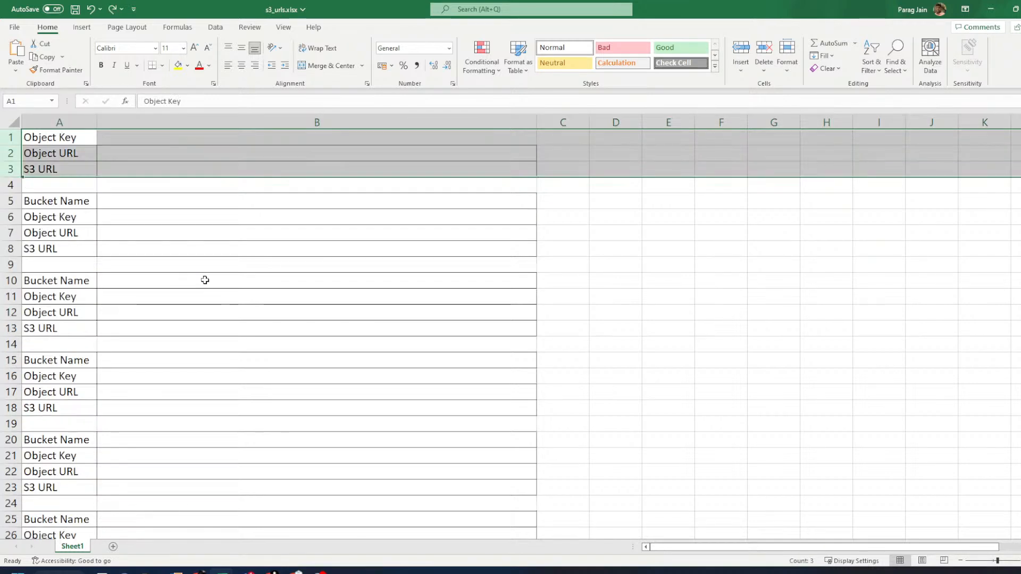
left_click(273, 313)
- View the 3.0 S3.pptx object's permissions, then return to its properties
key("alt+Tab")
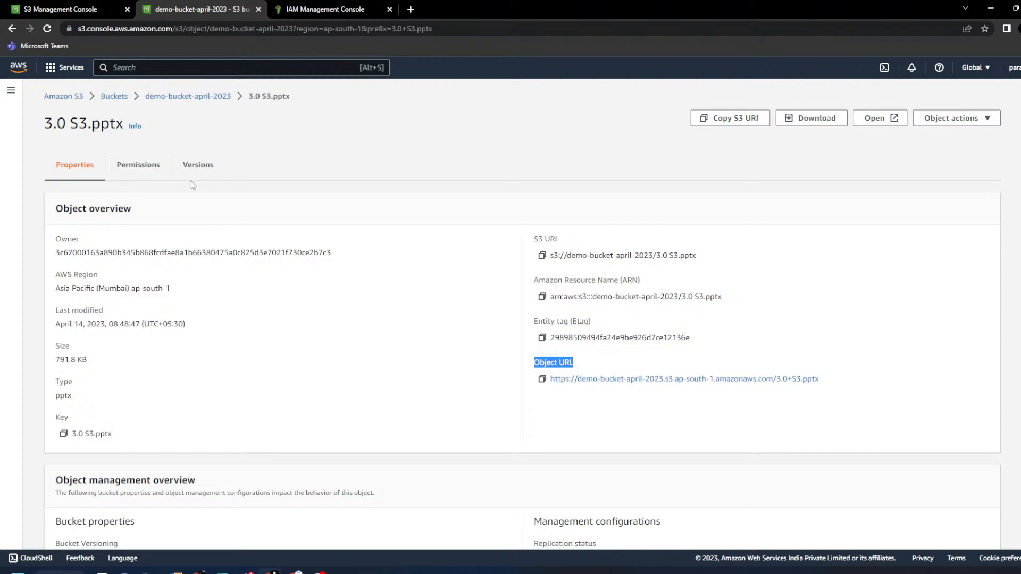
left_click(144, 168)
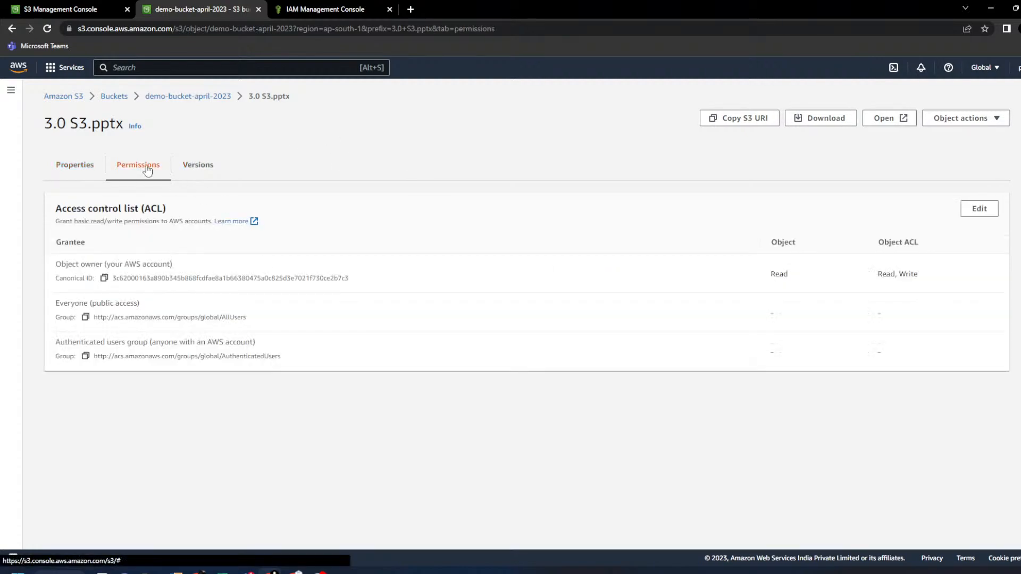
left_click(80, 171)
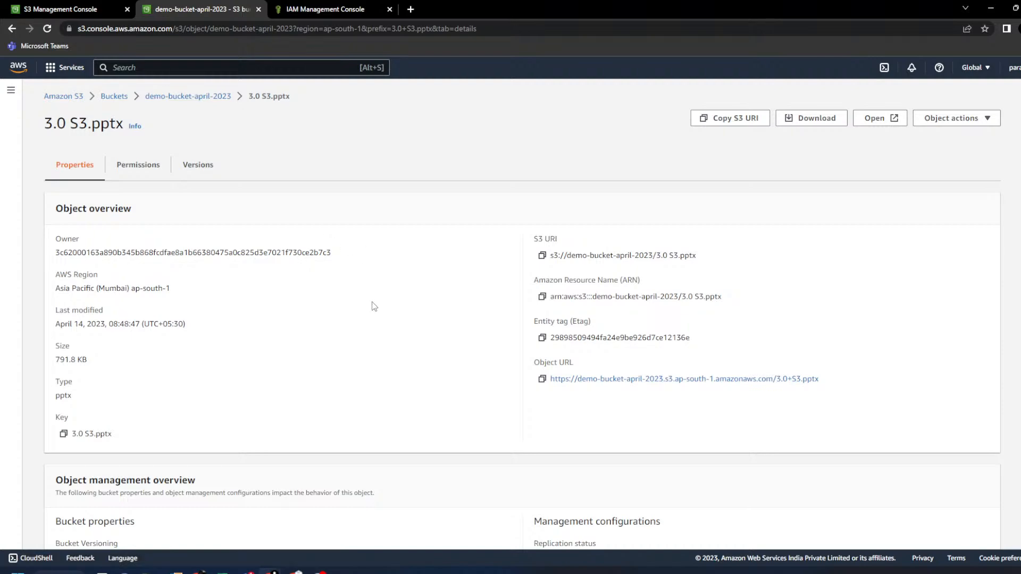
key("alt+Tab")
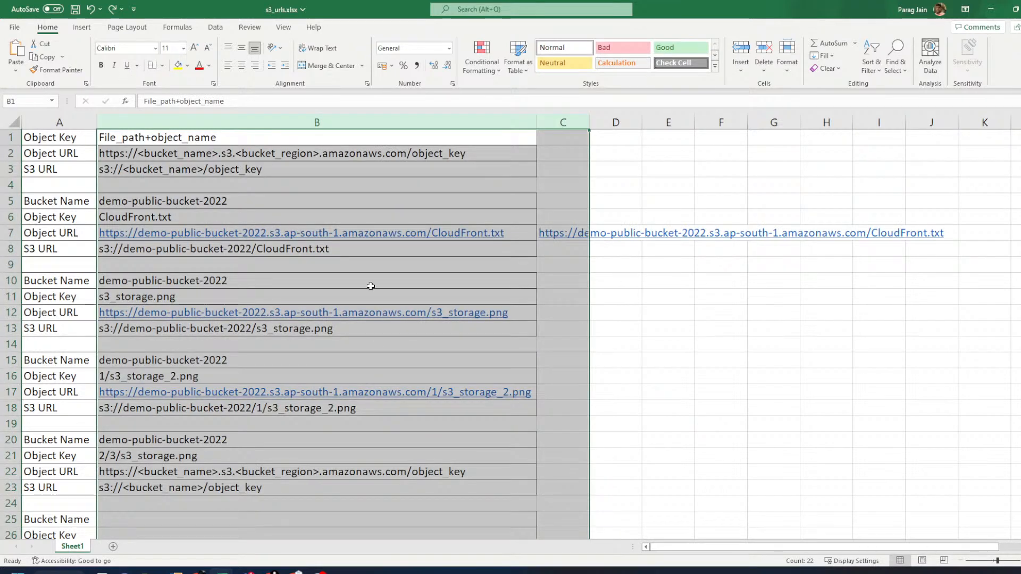
- Clear the contents of B5:G29, keeping the rows 1–3 URL templates
left_click(371, 286)
left_click_drag(224, 201, 786, 516)
right_click(636, 406)
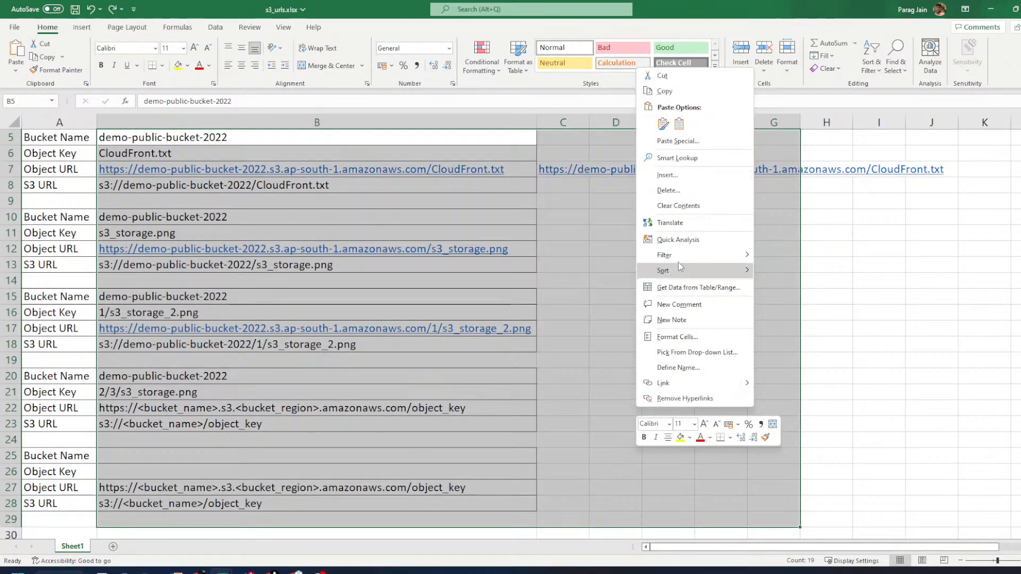
left_click(680, 205)
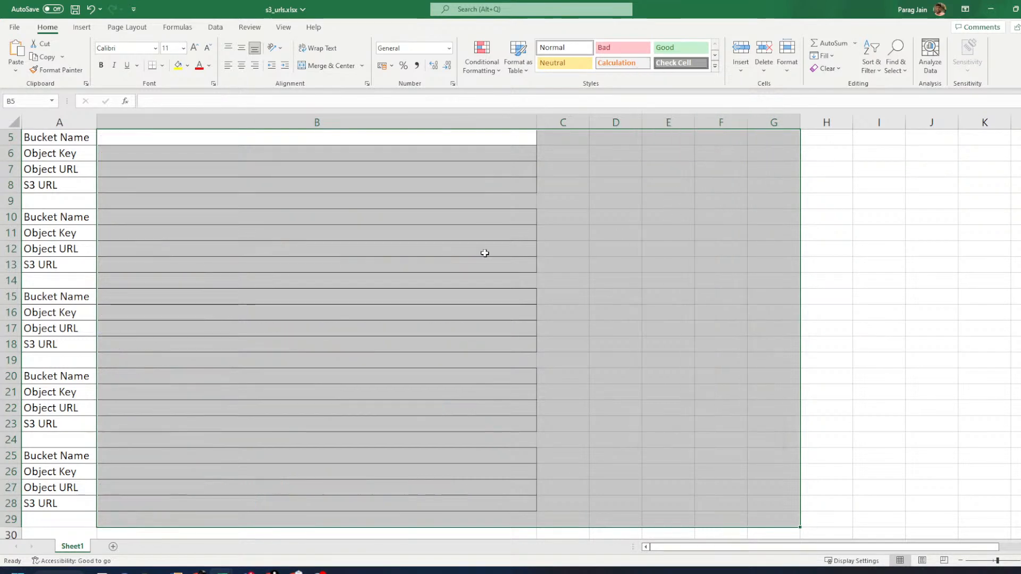
left_click(297, 265)
scroll(272, 363, "up", 2)
left_click(252, 236)
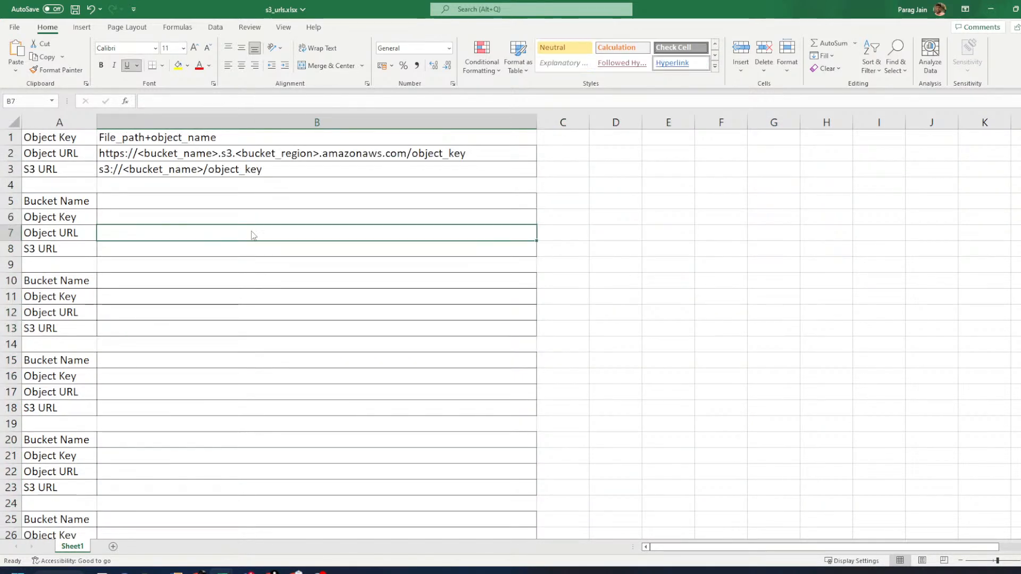
key("alt+Tab")
- Select the object name 3.0 S3.pptx in the heading, Key field and path
left_click_drag(44, 122, 151, 119)
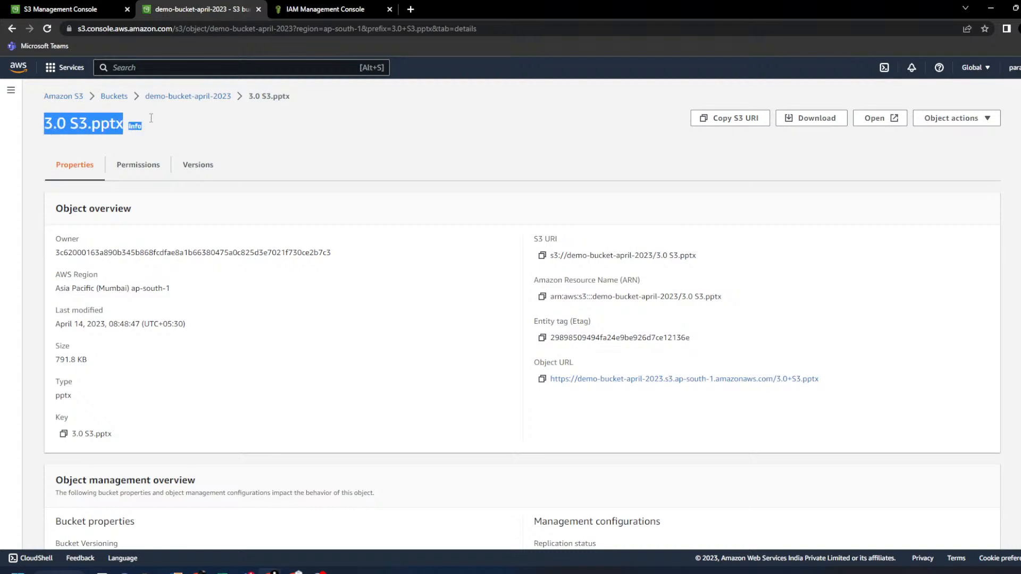
left_click(305, 362)
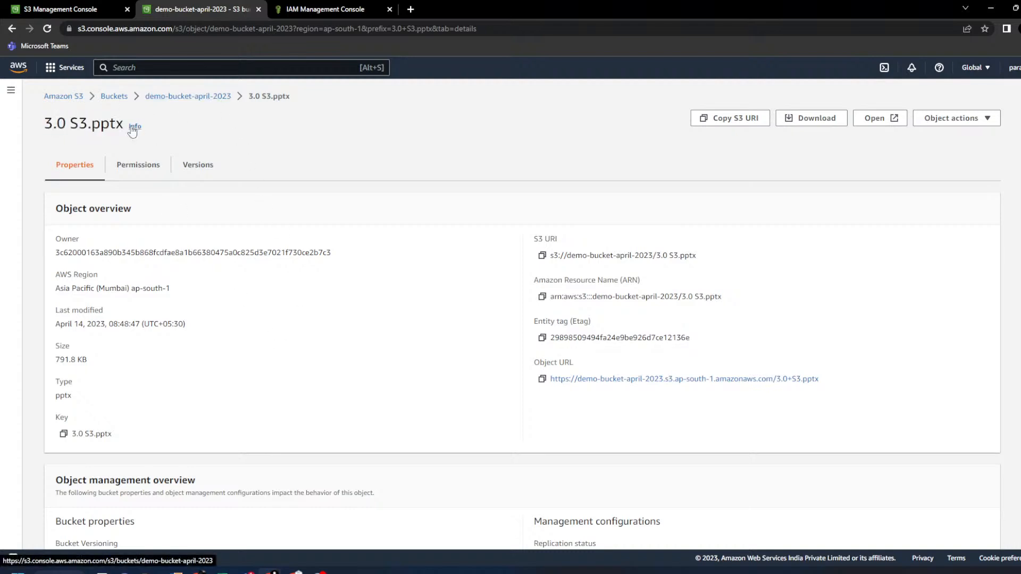
left_click_drag(124, 122, 48, 126)
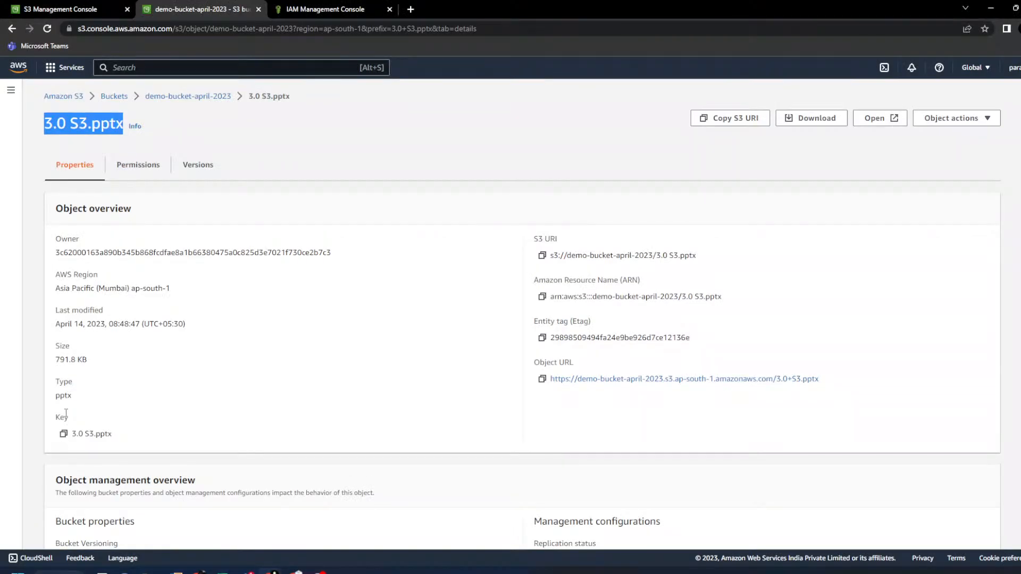
double_click(63, 416)
left_click(187, 433)
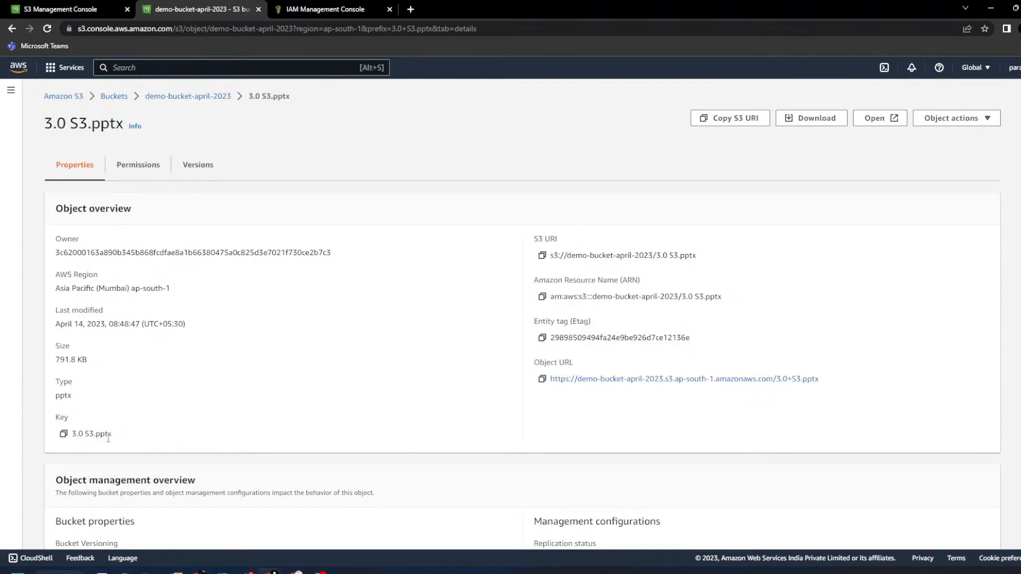
left_click_drag(113, 435, 72, 440)
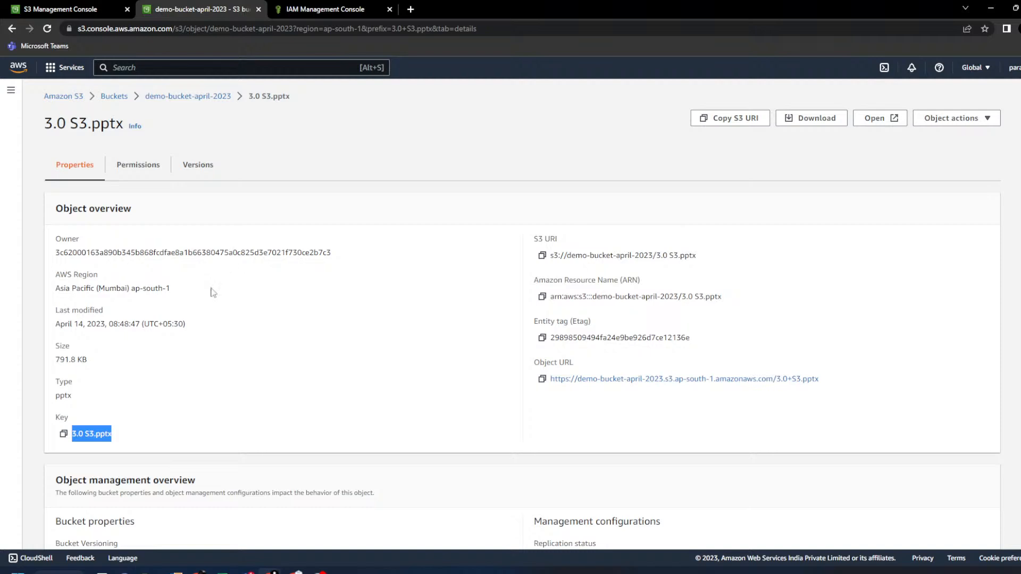
left_click(200, 144)
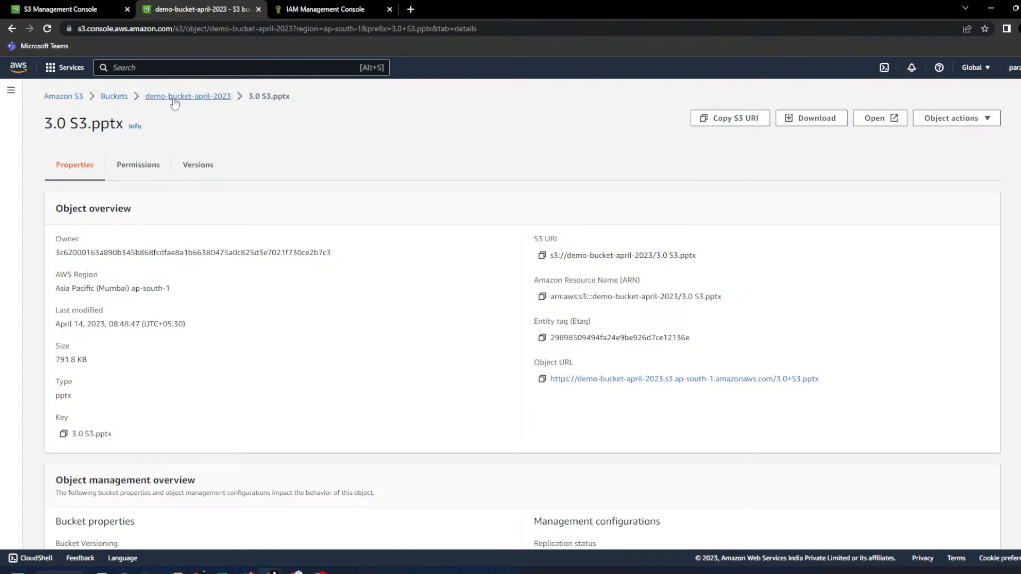
left_click_drag(246, 103, 292, 101)
- Inspect the Object Key label and File_path+object_name format in cells A1:B1
key("alt+Tab")
left_click(212, 190)
left_click(132, 137)
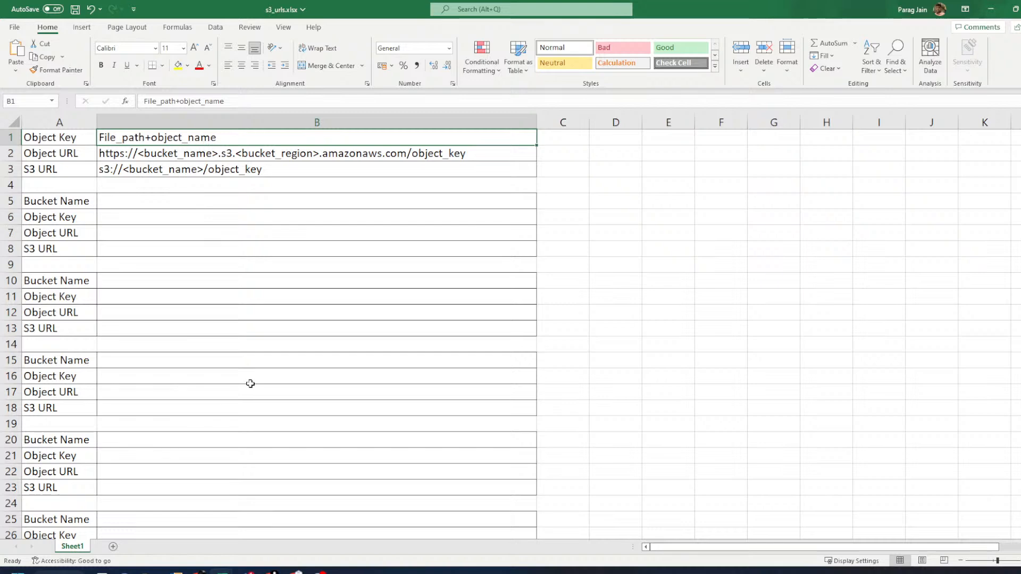
left_click(55, 137)
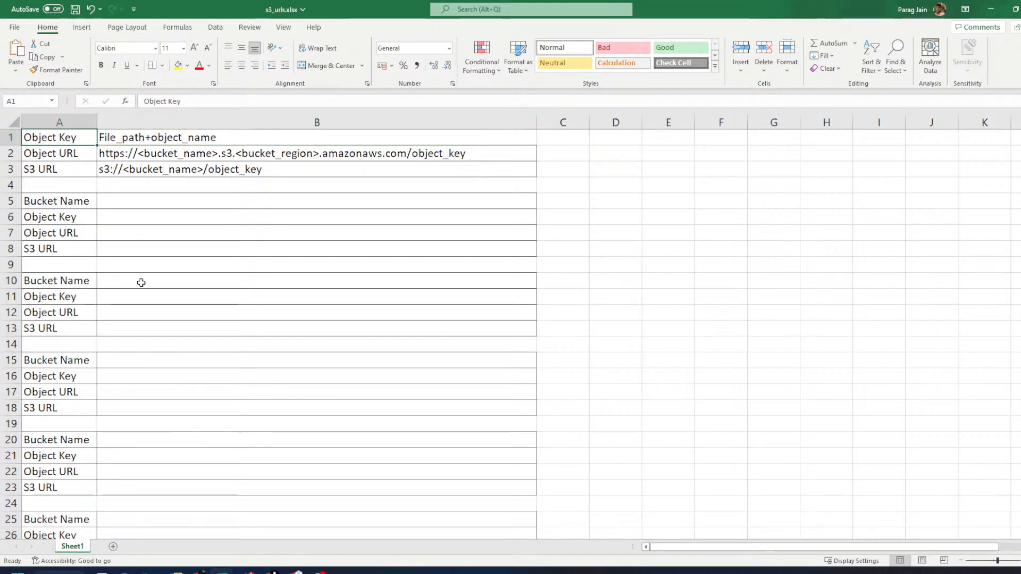
left_click(126, 139)
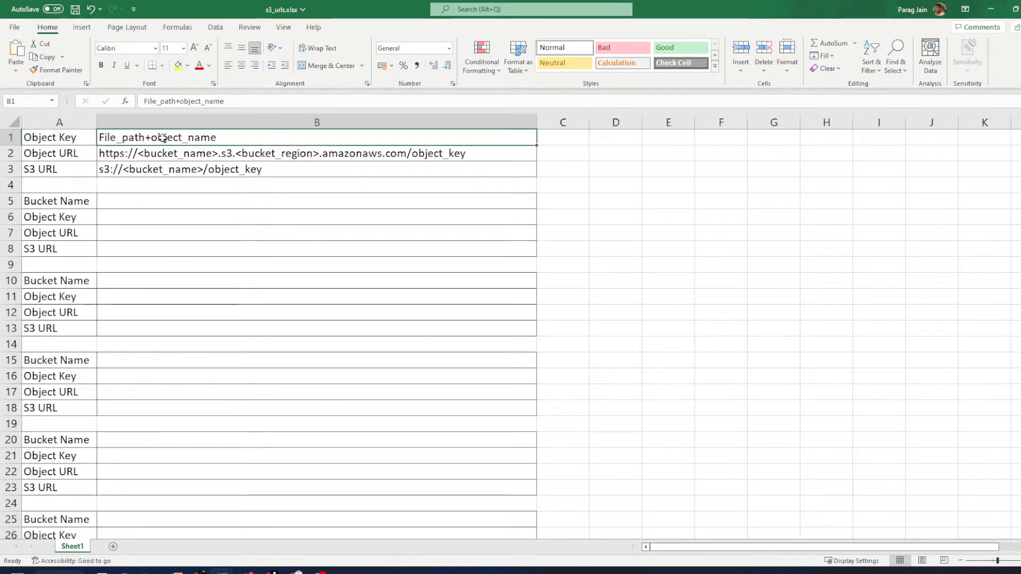
- Copy 3.0 S3.pptx from the S3 path and start editing cell B6
left_click(274, 571)
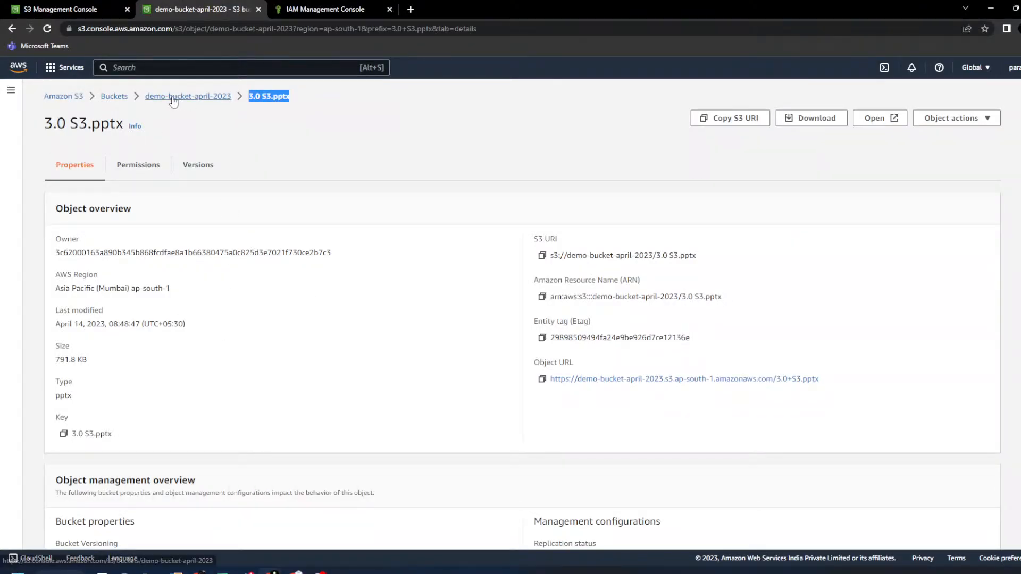
left_click_drag(144, 97, 298, 104)
key("ctrl+c")
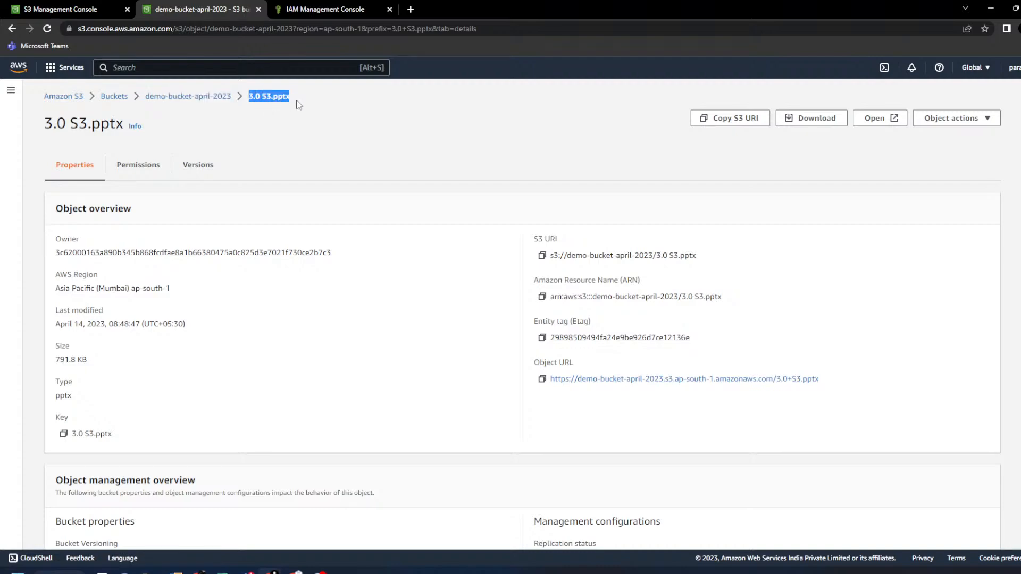
key("alt+Tab")
left_click(161, 200)
double_click(164, 217)
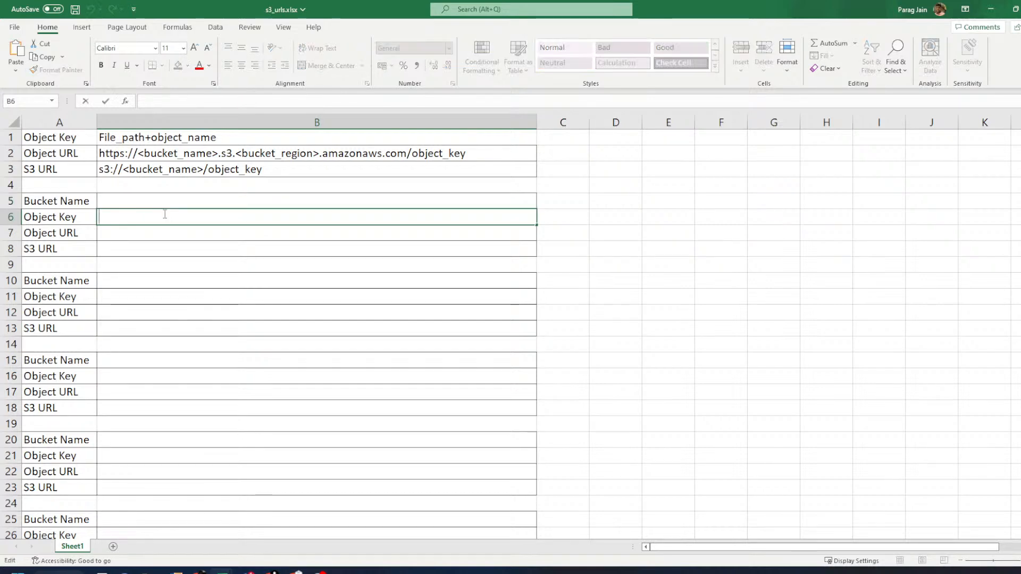
- Put the key 3.0 S3.pptx in B6 and demo-bucket-april-2023 as plain text in B5
key("ctrl+v")
left_click(198, 270)
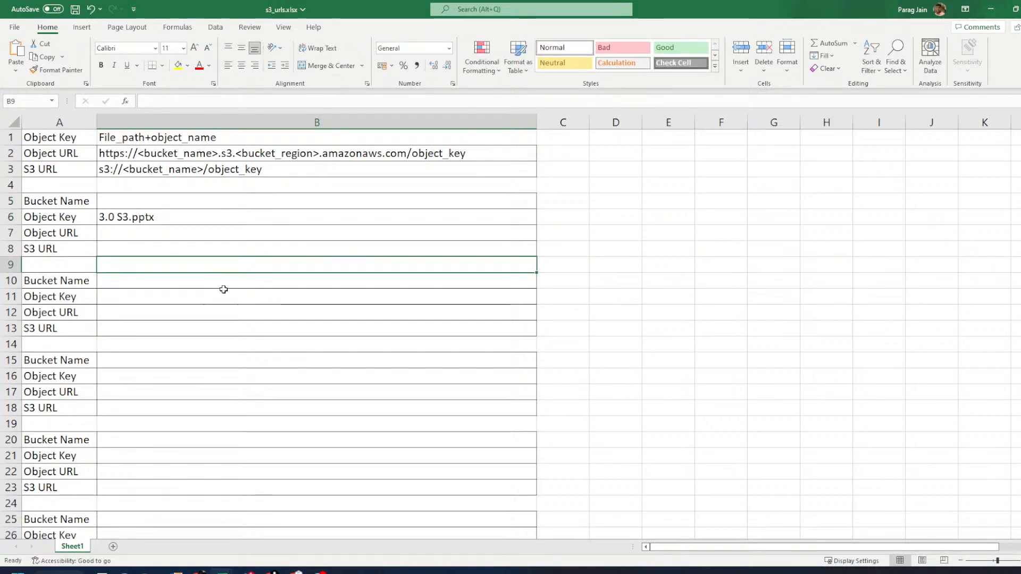
left_click(65, 205)
key("alt+Tab")
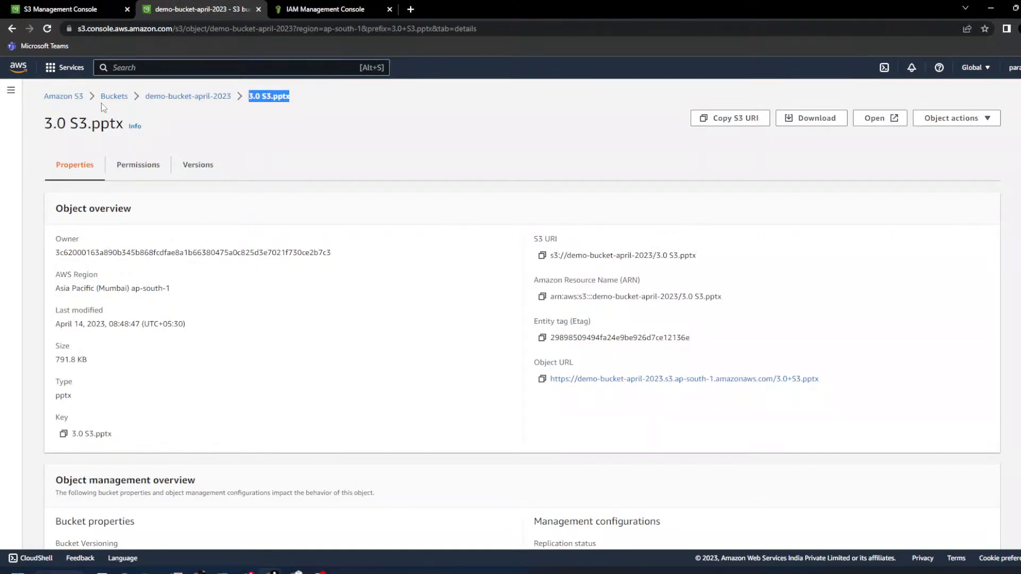
left_click_drag(144, 96, 236, 99)
key("ctrl+c")
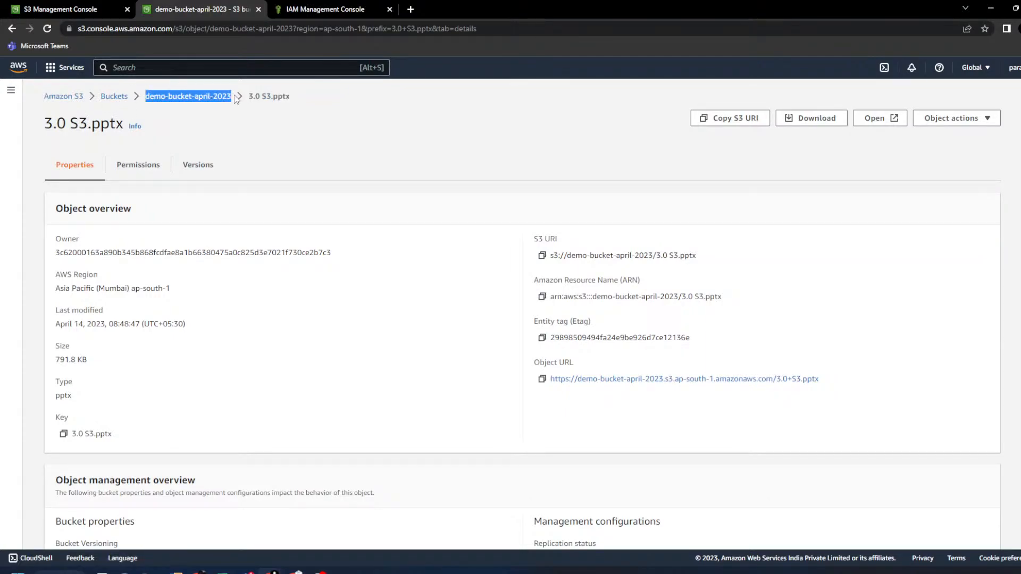
key("alt+Tab")
left_click(135, 202)
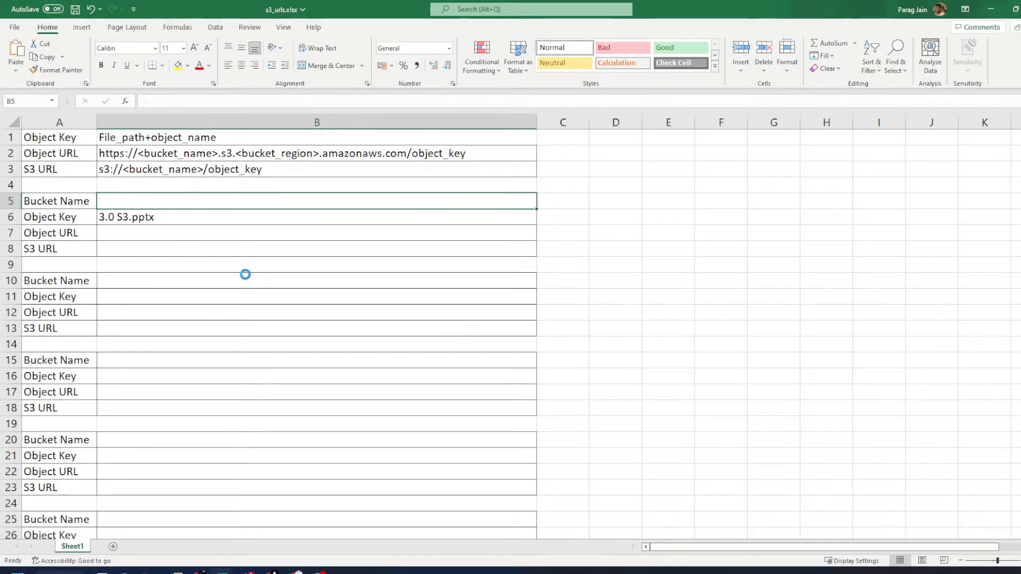
key("ctrl+v")
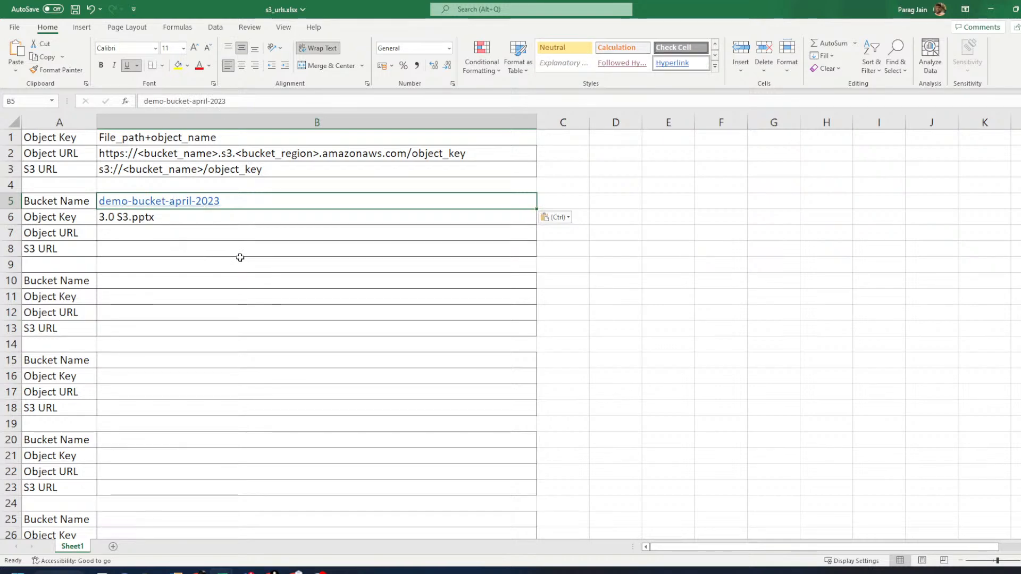
key("ctrl+z")
left_click(222, 100)
key("ctrl+v")
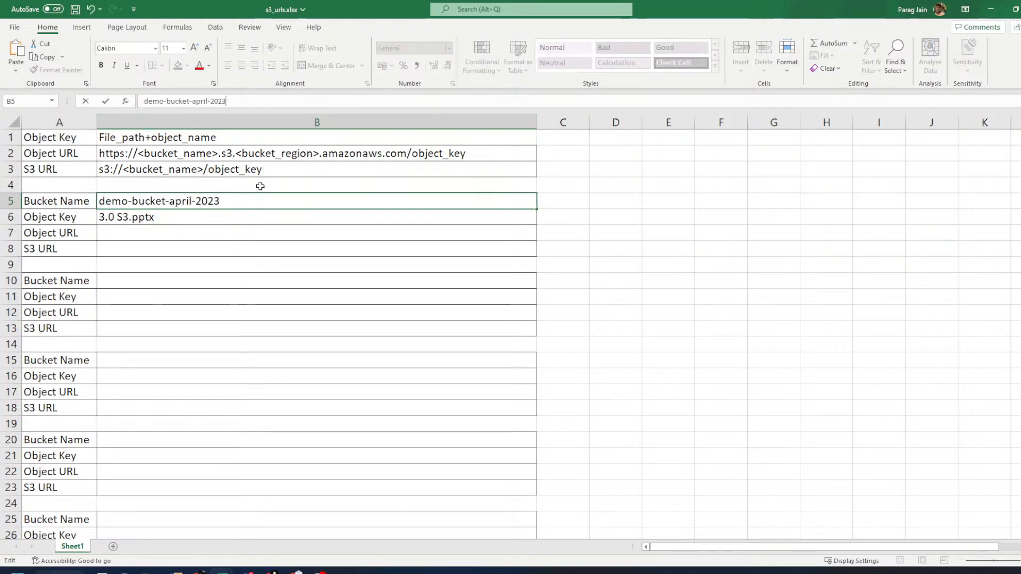
key("Return")
- Review the filled bucket and key rows, then return to the demo-bucket-april-2023 object list
key("alt+Tab")
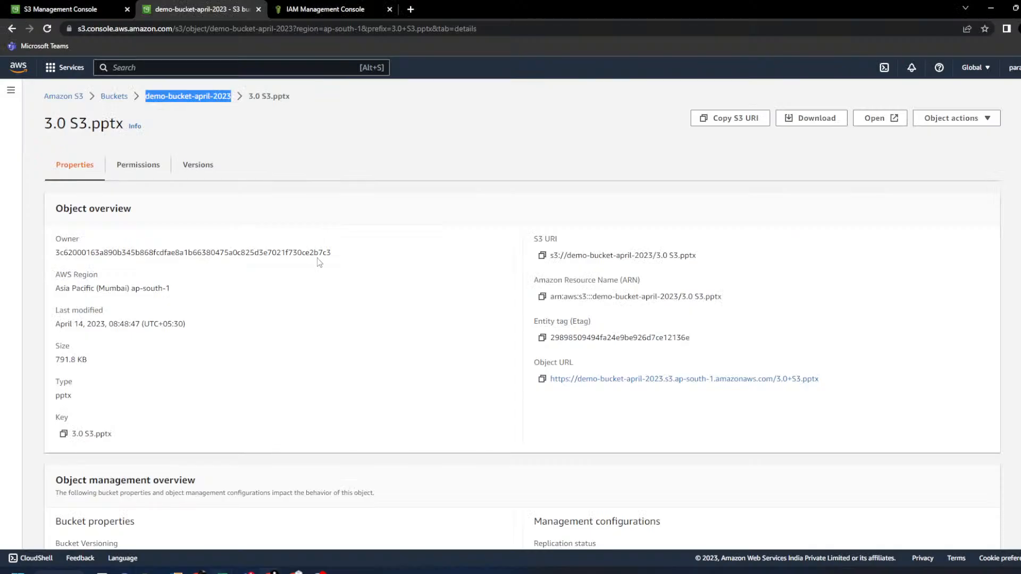
key("Tab")
key("alt+Tab")
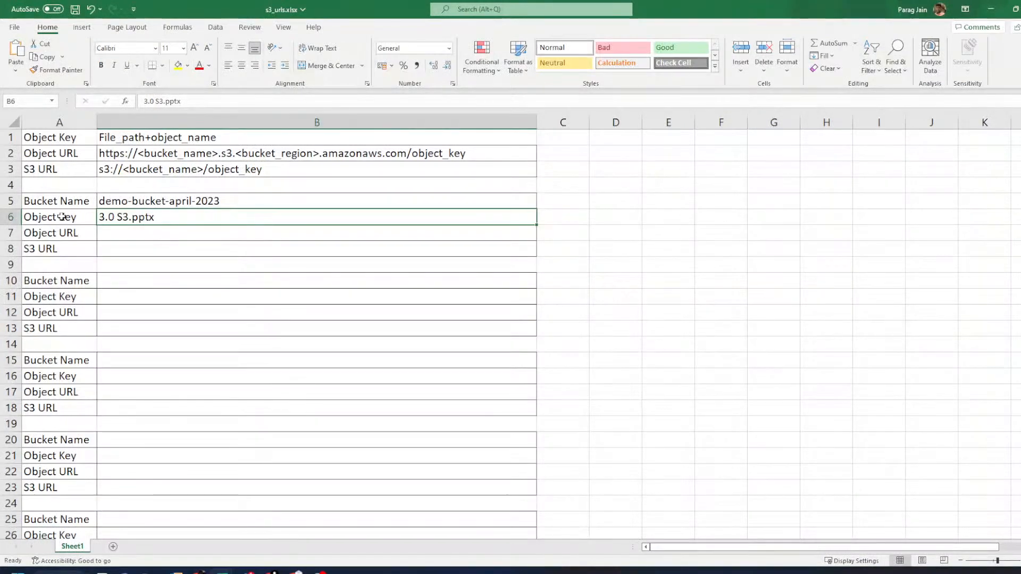
left_click_drag(56, 198, 170, 219)
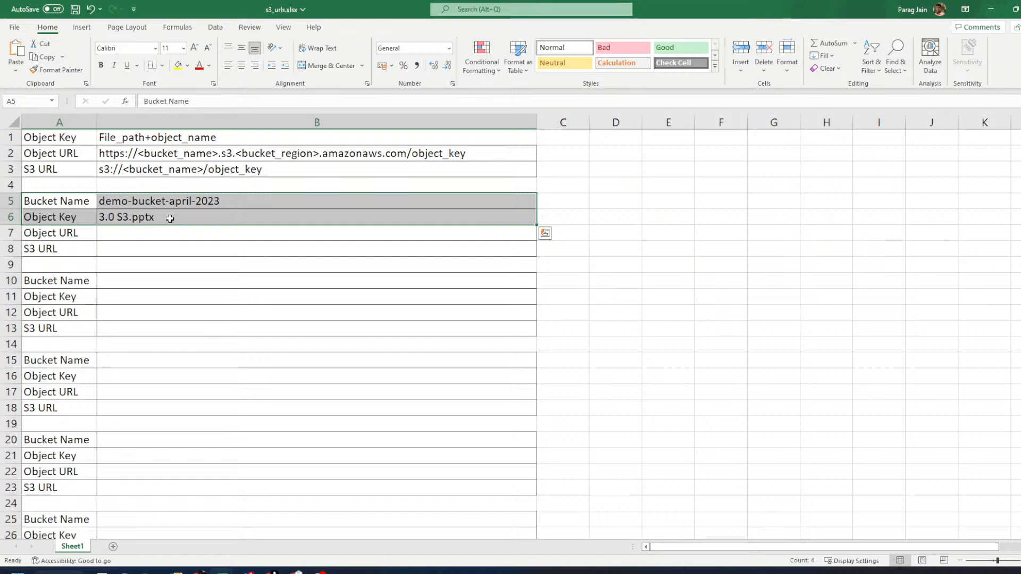
left_click(130, 139)
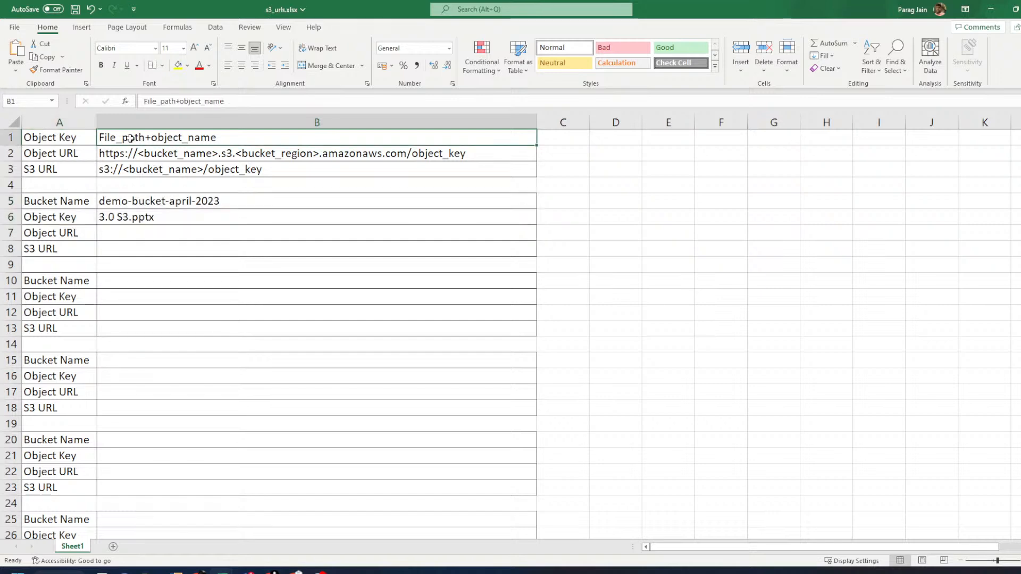
key("alt+Tab")
left_click(178, 101)
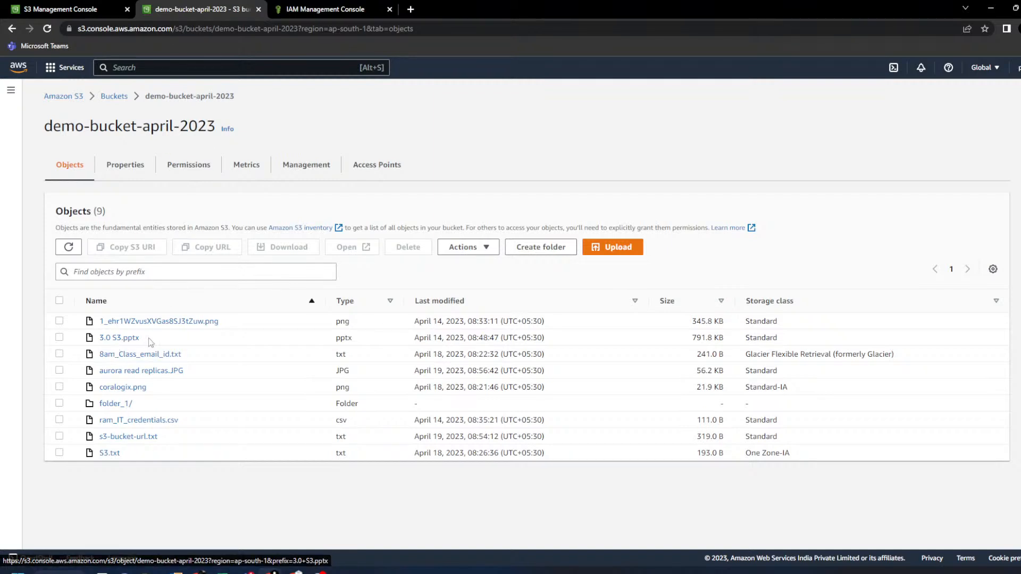
- Open folder_1/ and upload CloudFront.txt from the computer into it
left_click_drag(146, 338, 100, 340)
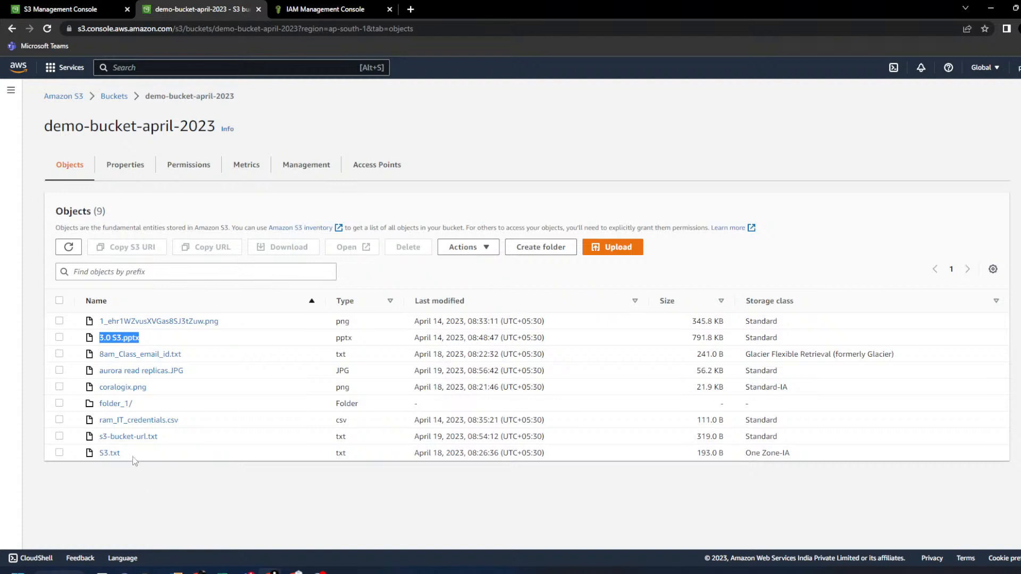
left_click(115, 405)
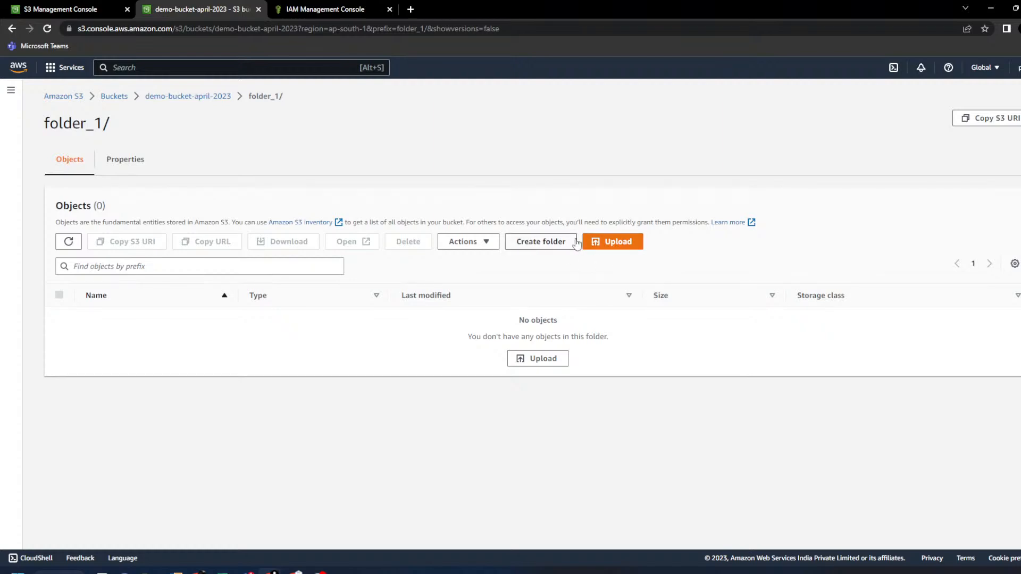
left_click(600, 243)
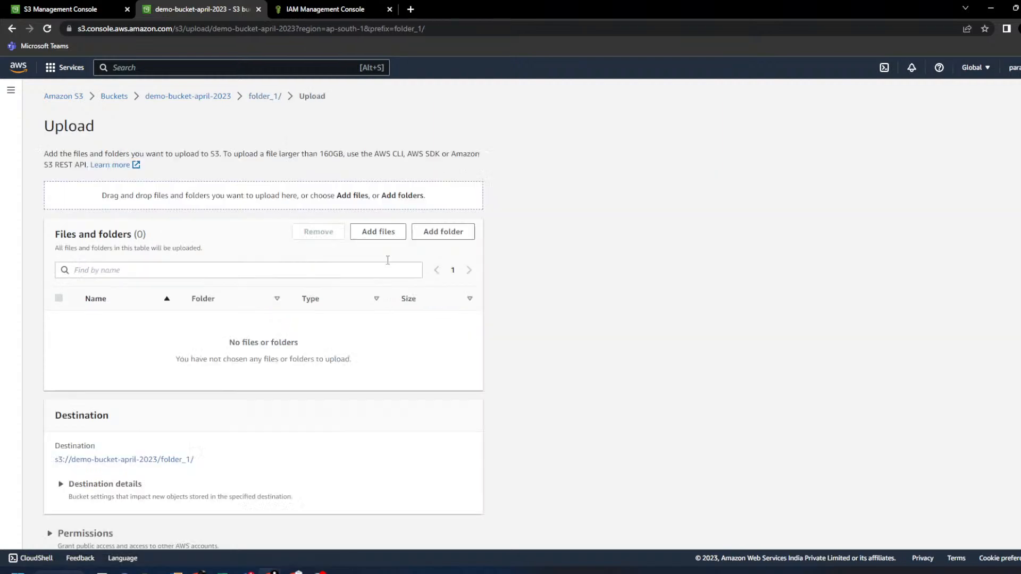
left_click(353, 237)
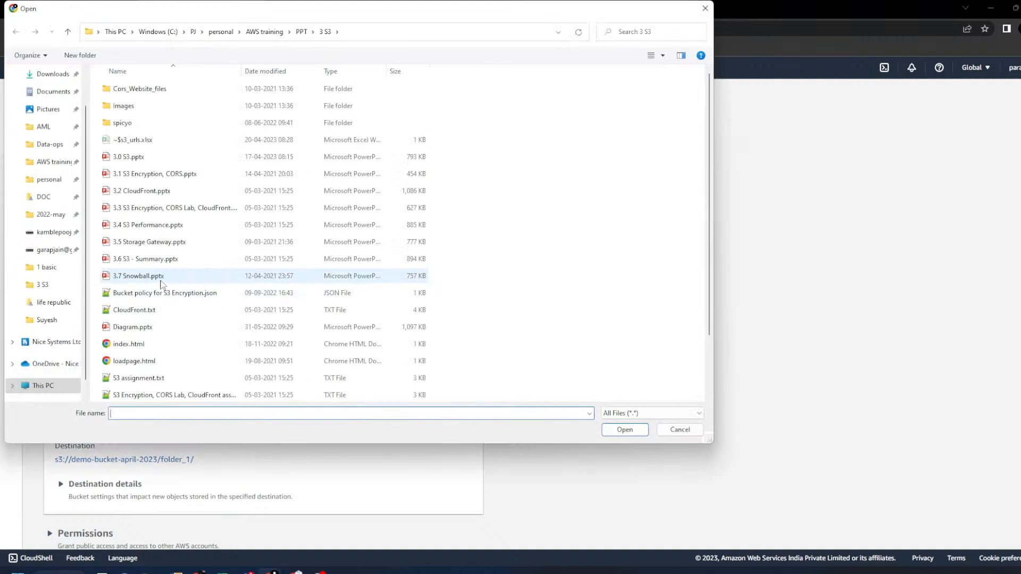
left_click(135, 309)
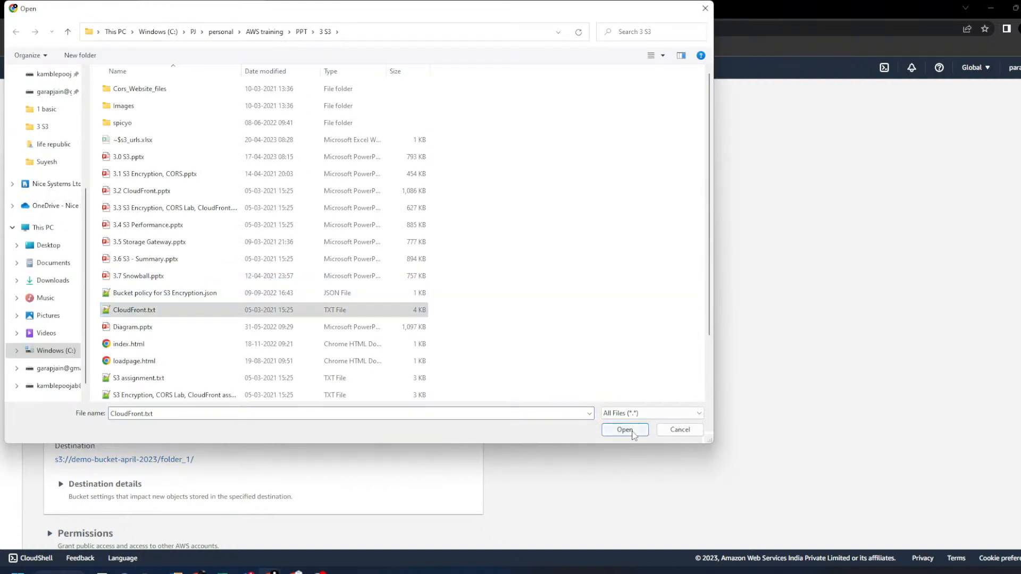
left_click(624, 430)
left_click(457, 535)
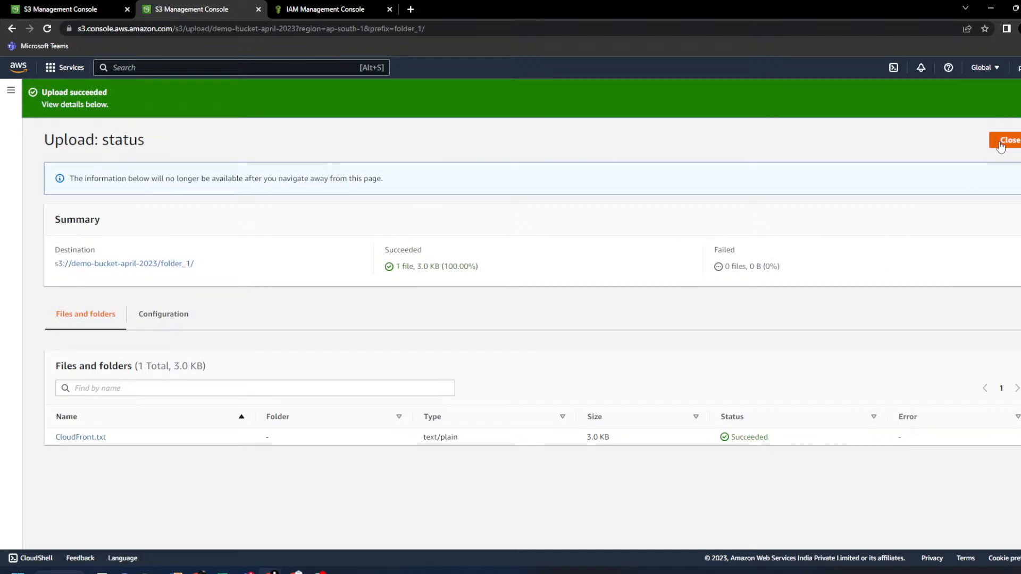
left_click(1002, 142)
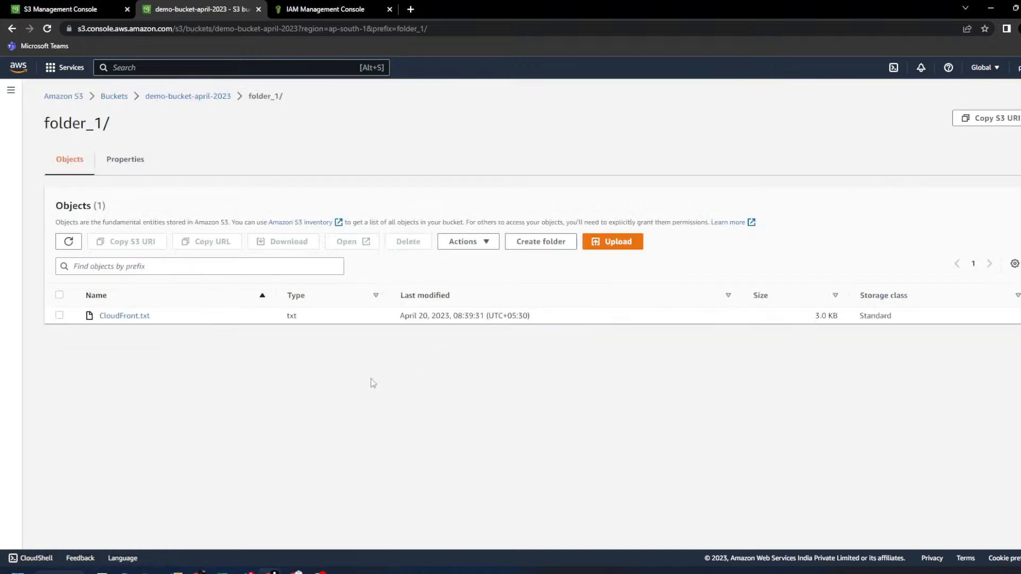
- Open CloudFront.txt's details and select its key folder_1/CloudFront.txt
left_click(141, 316)
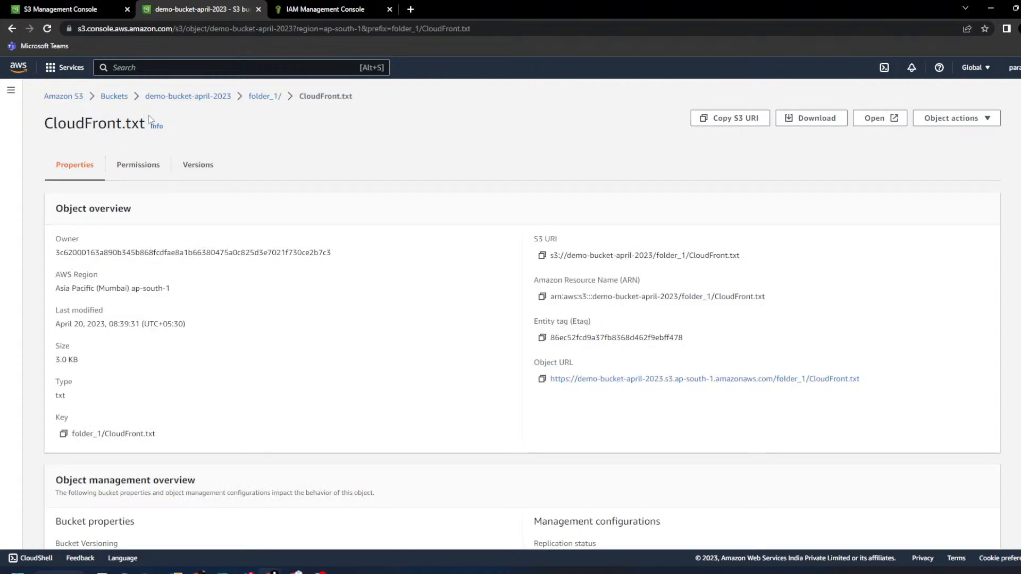
left_click_drag(149, 116, 47, 122)
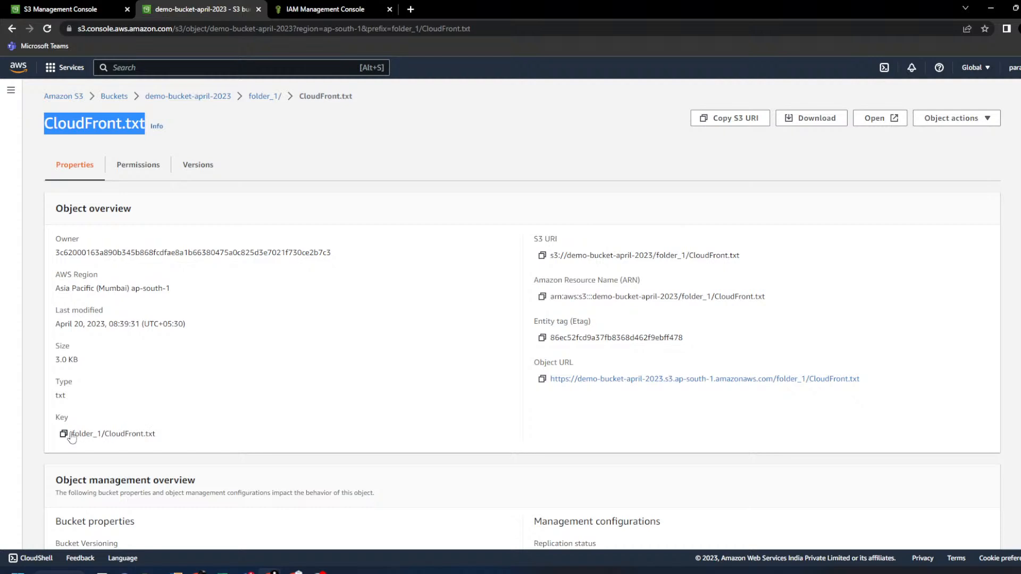
triple_click(136, 434)
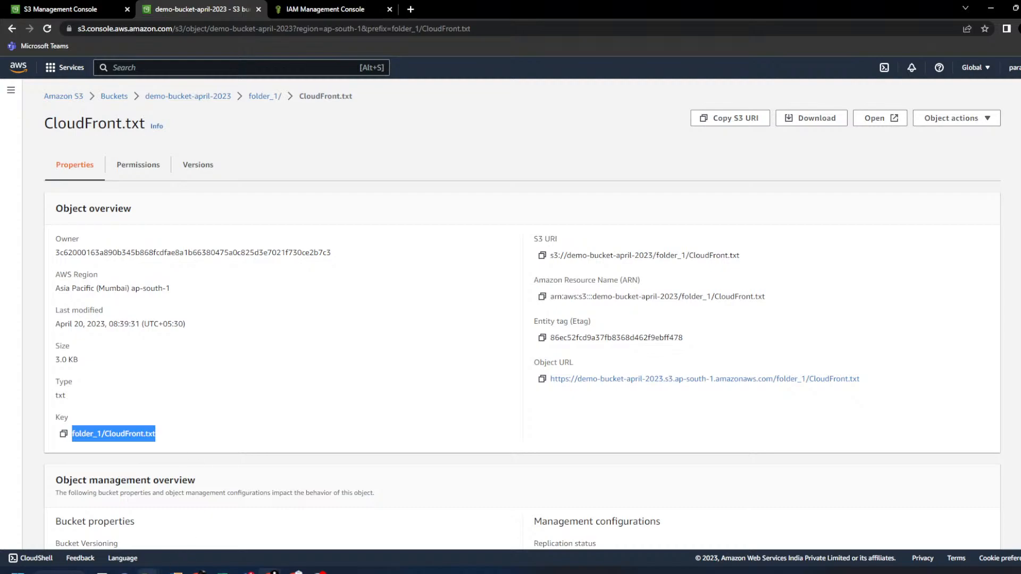
- Bring the local 3 S3 folder window forward in File Explorer
mouse_move(149, 570)
left_click(197, 516)
left_click(320, 377)
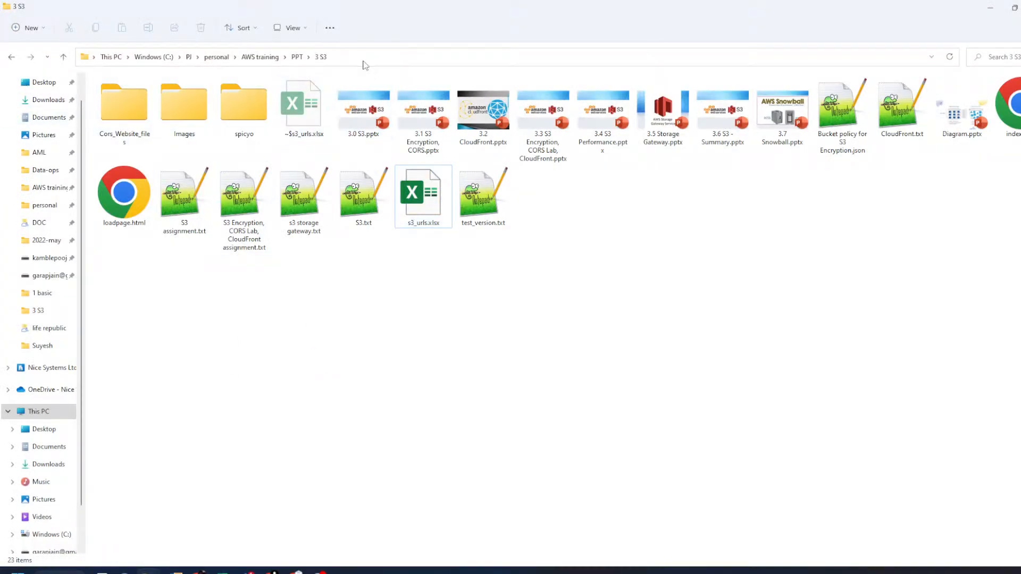
- Reveal and select the 3 S3 folder's path, then select 3.0 S3.pptx
left_click(294, 58)
left_click(94, 57)
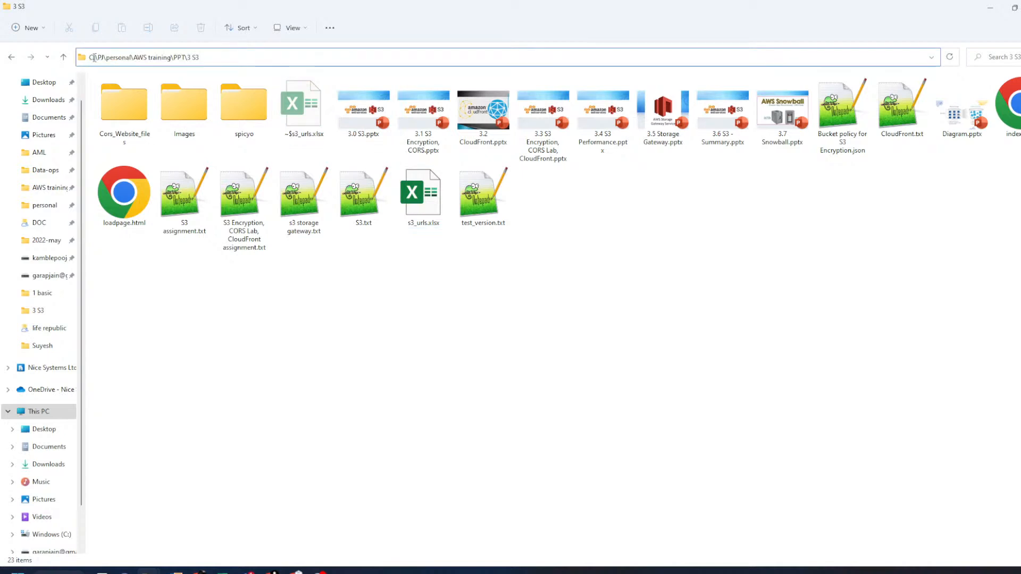
left_click_drag(99, 58, 224, 57)
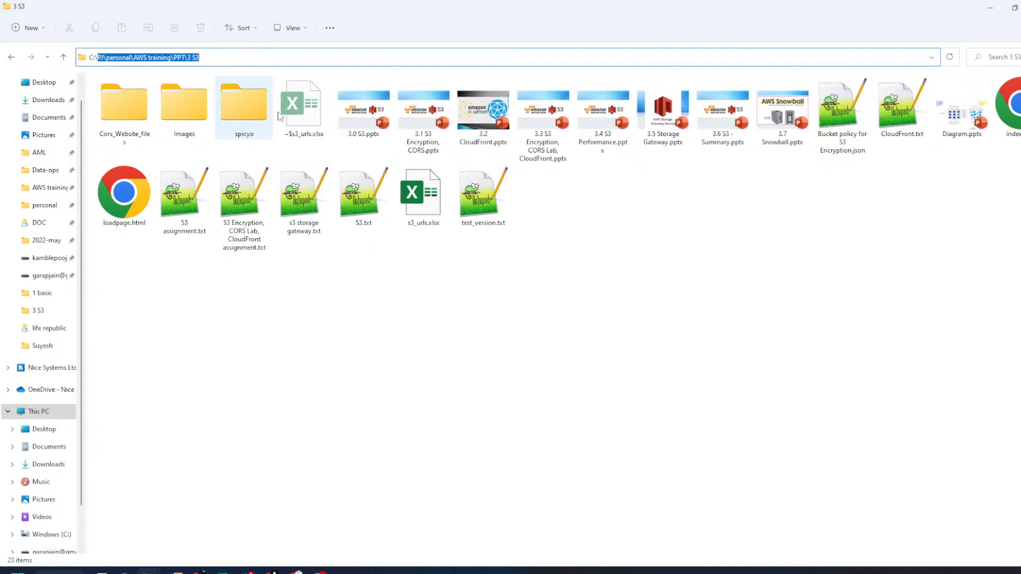
left_click(363, 120)
- Return to the S3 console's folder_1/ object list
left_click(272, 572)
left_click(166, 441)
left_click(256, 104)
- Create a new folder named folder_2 inside folder_1/
left_click(522, 241)
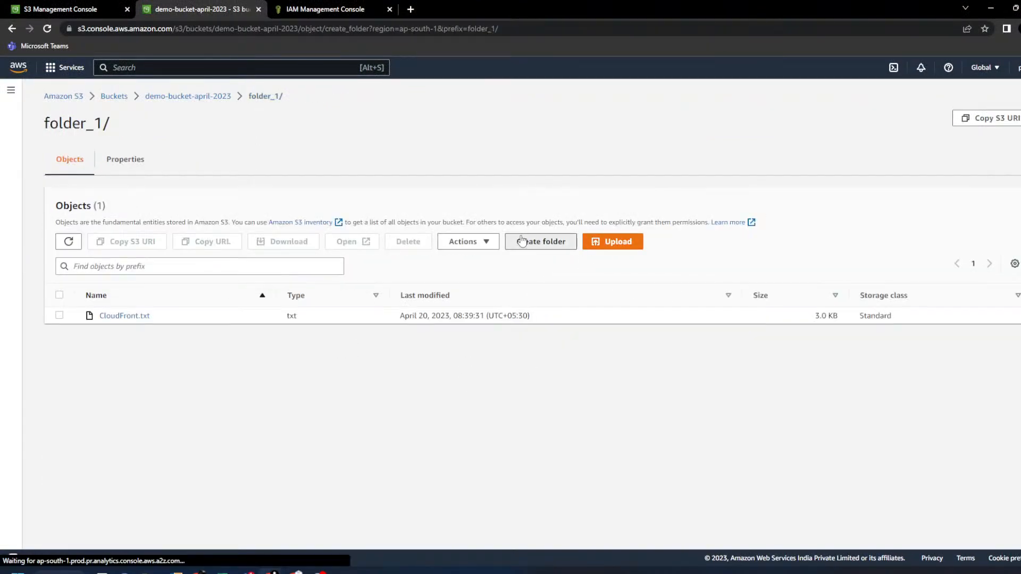
type("folder_2")
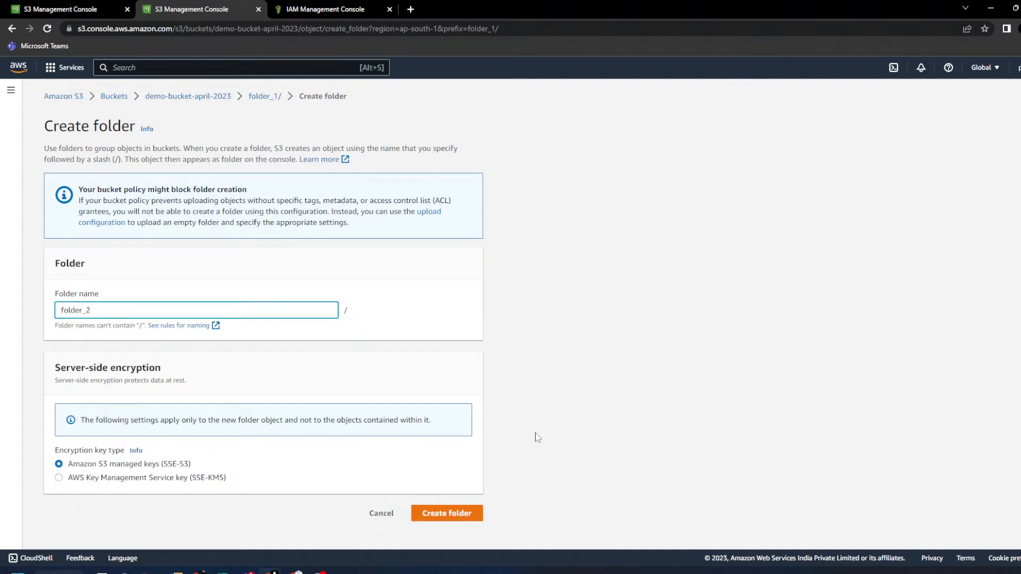
left_click(466, 511)
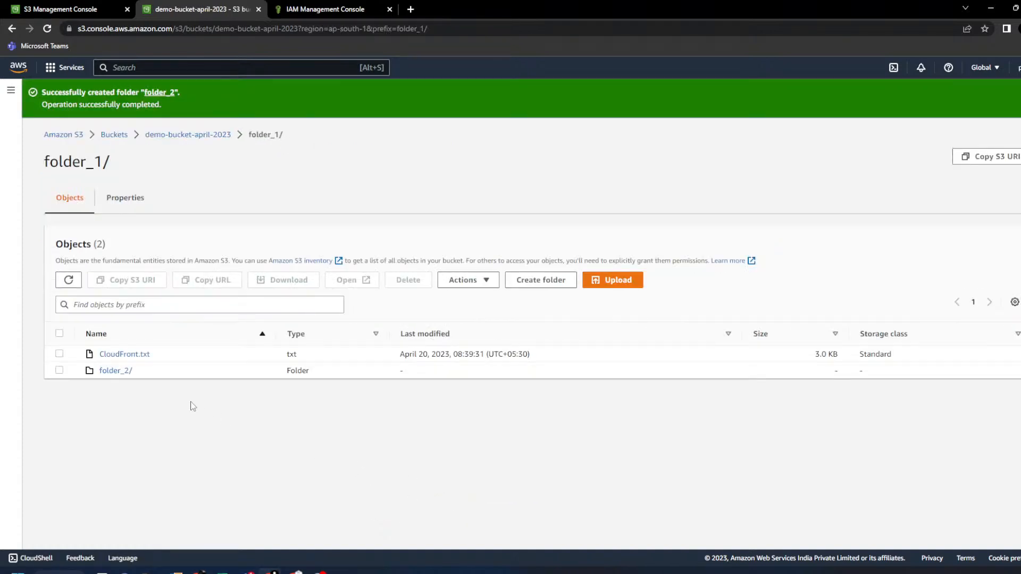
- Open folder_2/ and upload S3 assignment.txt into it
left_click(125, 371)
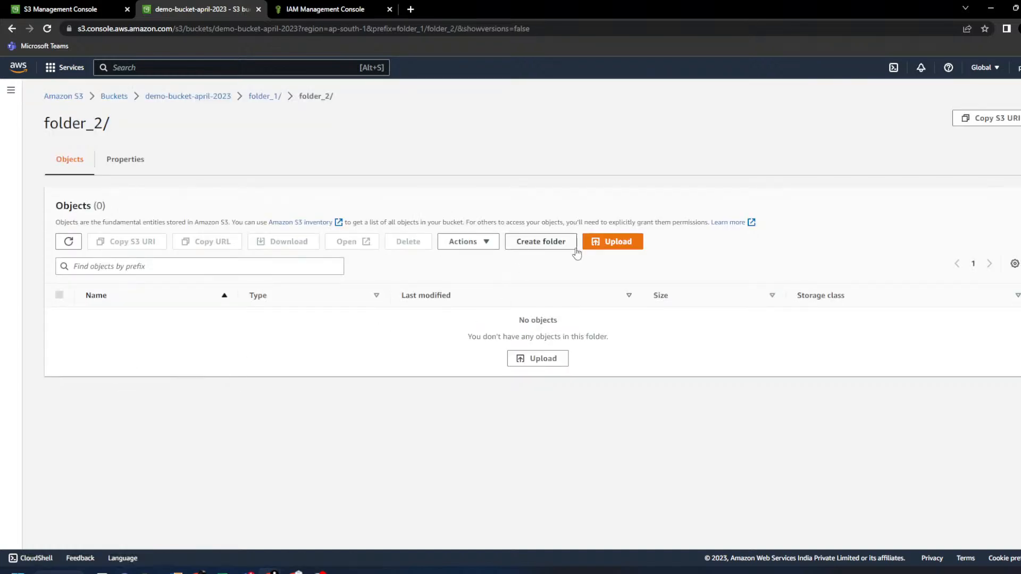
left_click(601, 243)
left_click(379, 238)
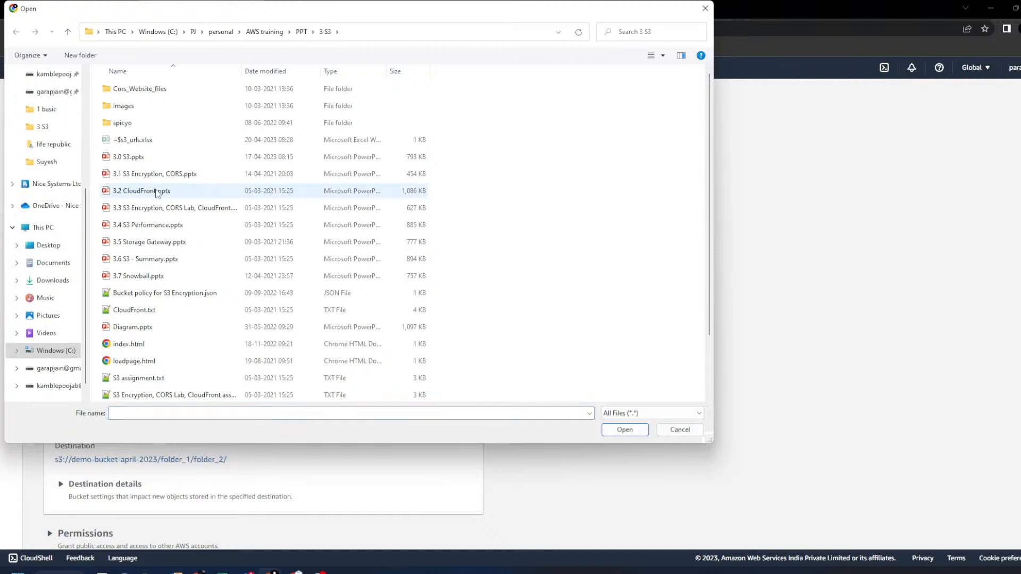
left_click(151, 381)
left_click(615, 429)
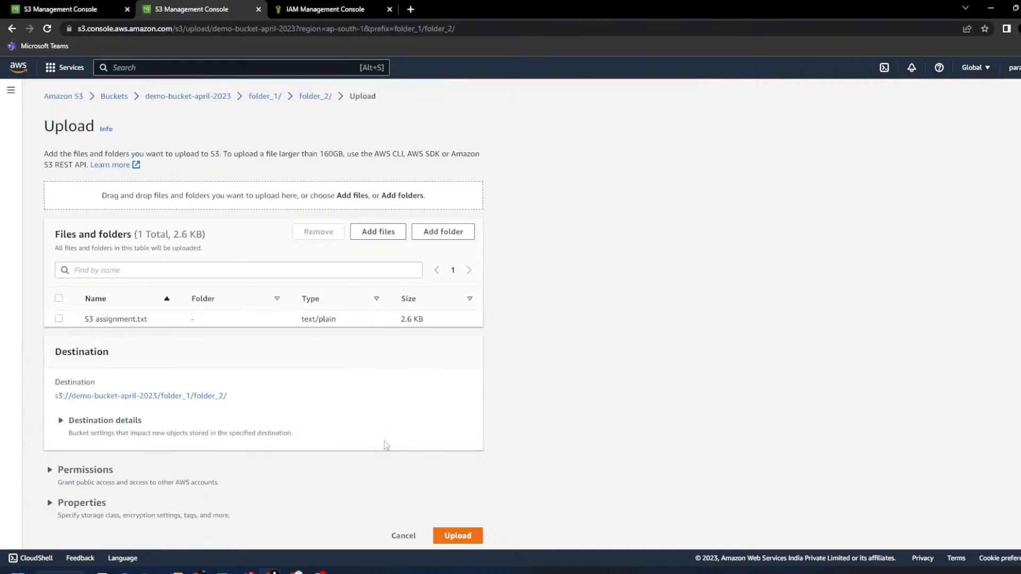
left_click(460, 531)
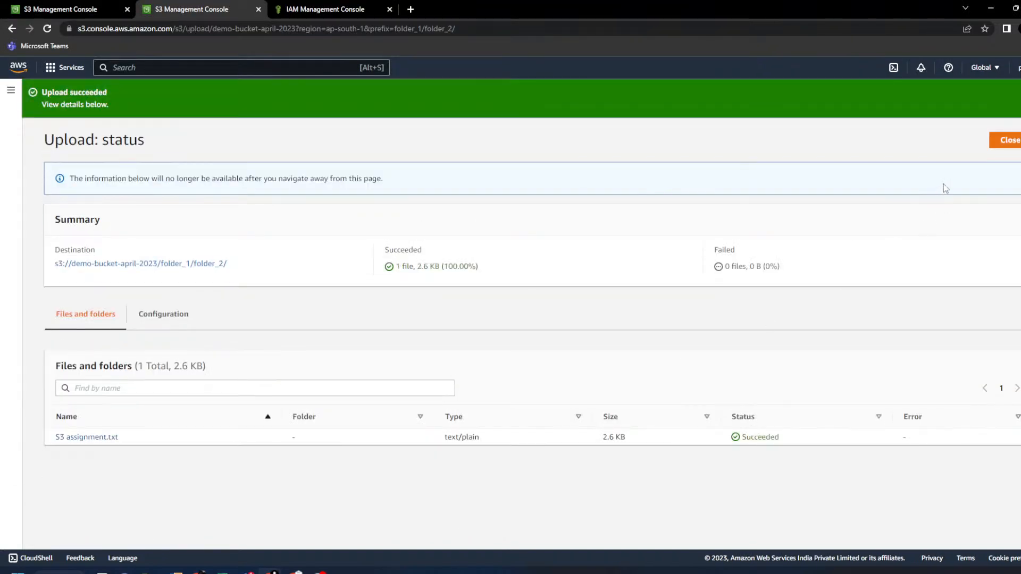
left_click(997, 152)
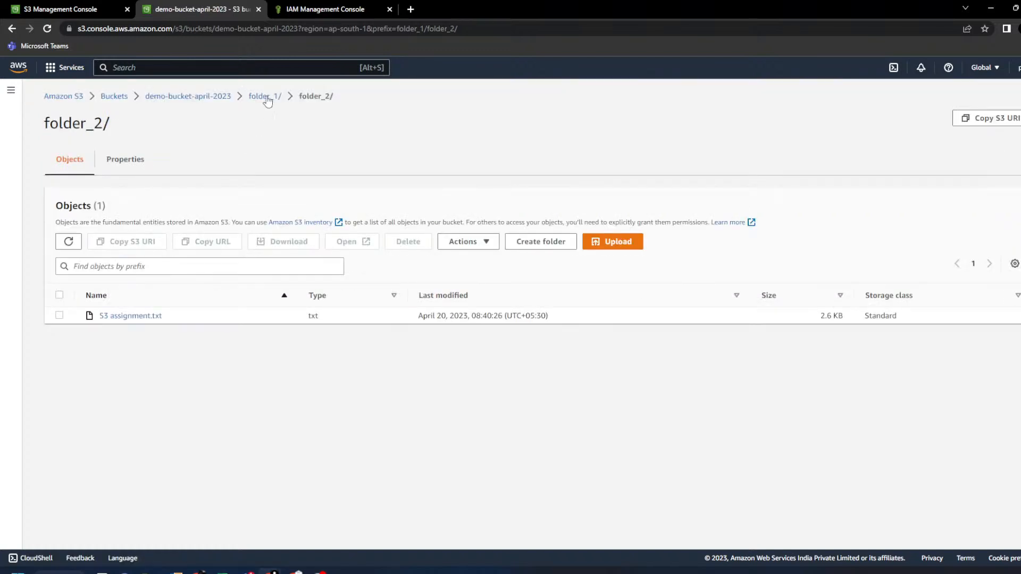
- Check S3 assignment.txt's key path, then open 3.0 S3.pptx at the bucket's top level
left_click(140, 317)
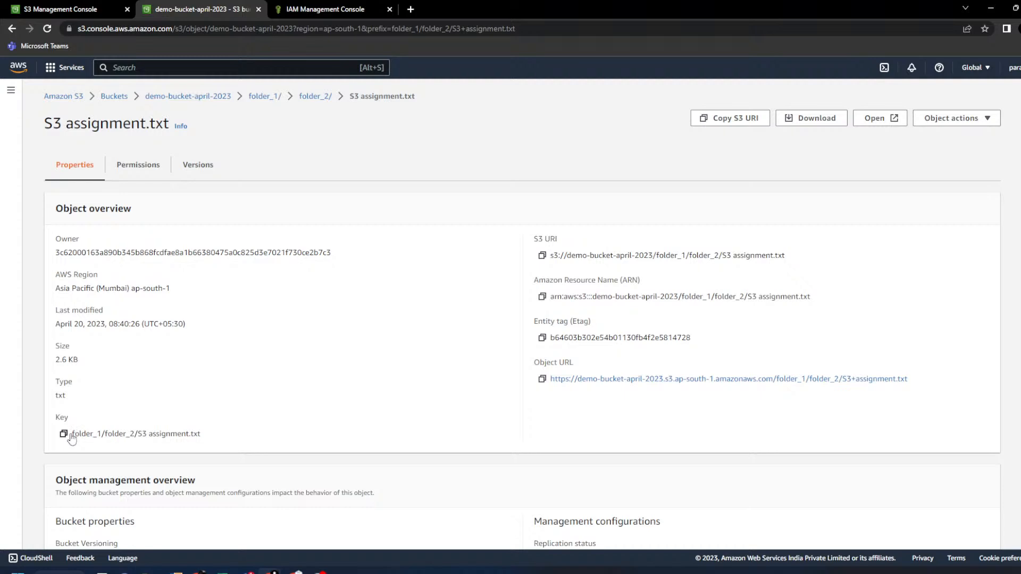
left_click_drag(202, 433, 86, 433)
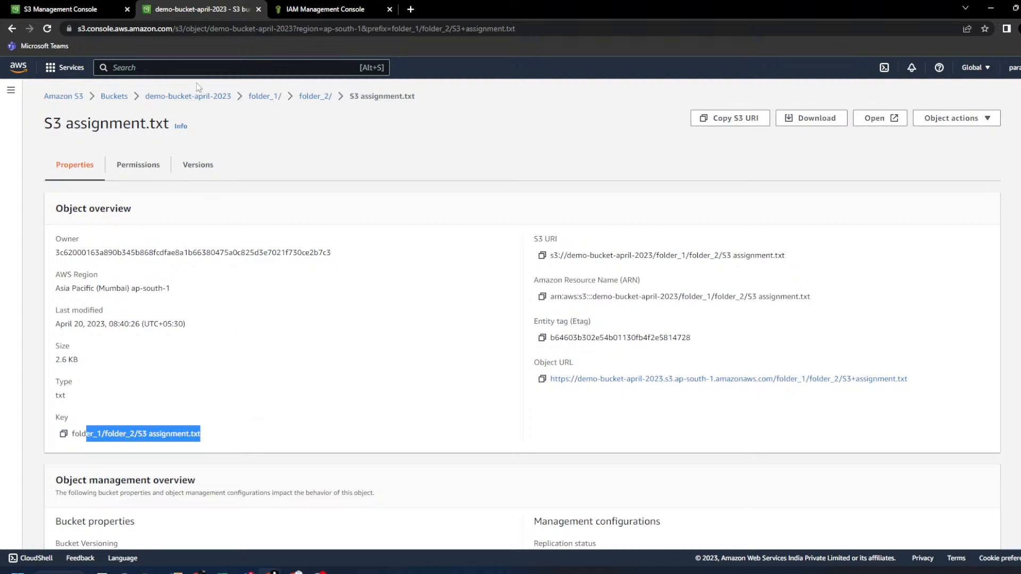
left_click(202, 96)
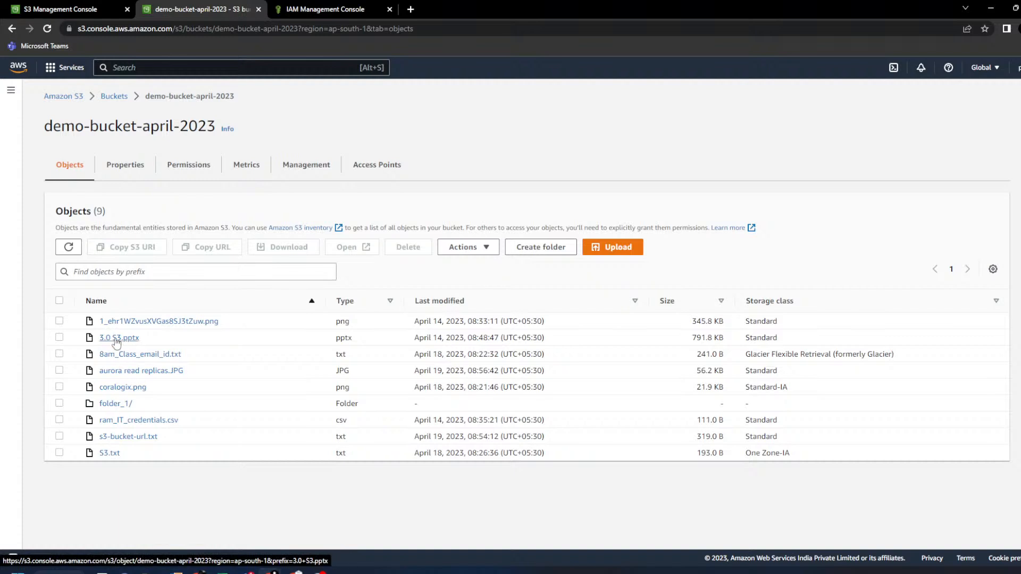
left_click(116, 339)
left_click_drag(40, 131, 89, 131)
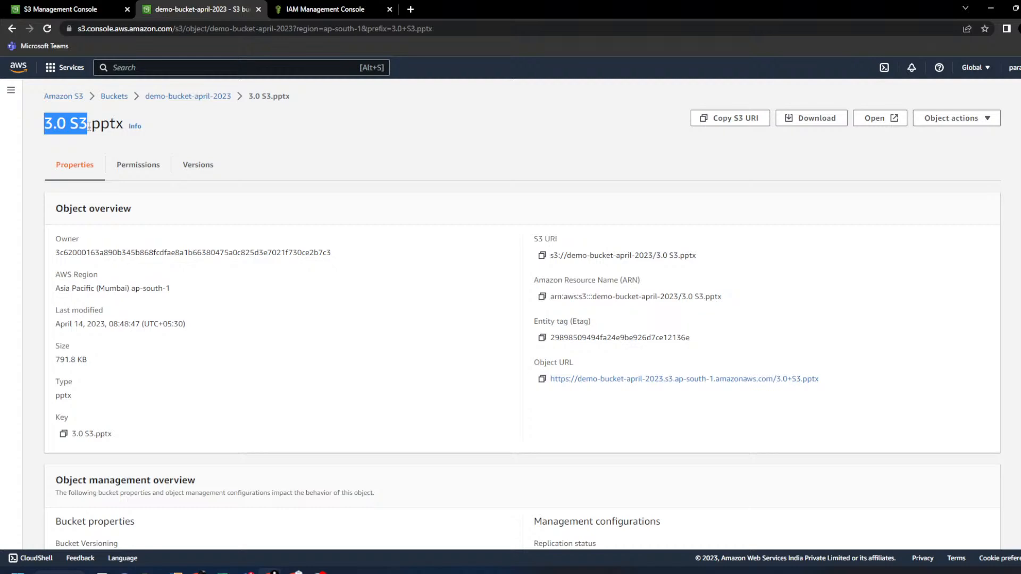
- Copy the 3.0 S3.pptx object key and return to s3_urls.xlsx
left_click(64, 433)
key("alt+Tab")
key("alt+Tab")
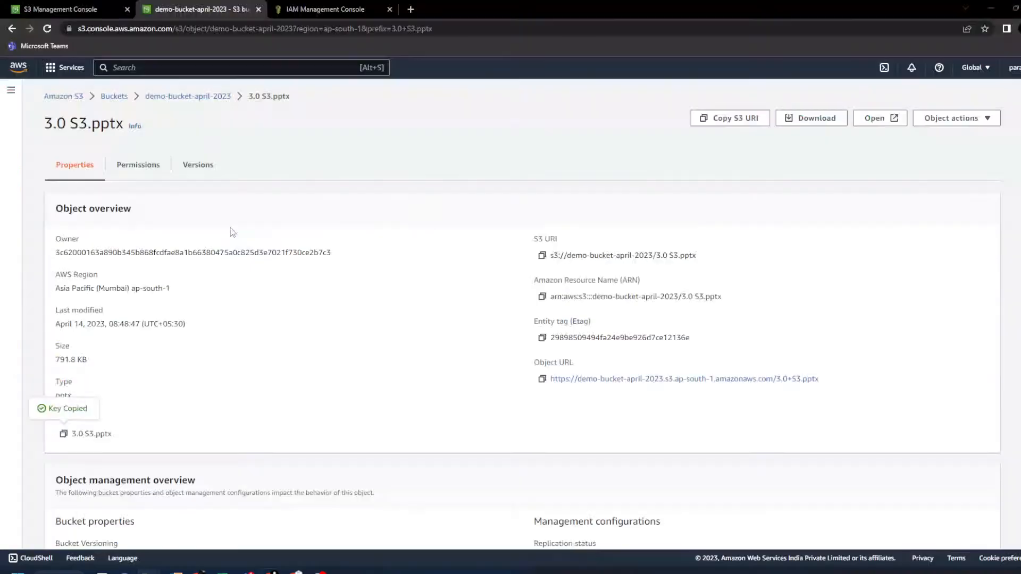
key("alt+Tab")
left_click(150, 218)
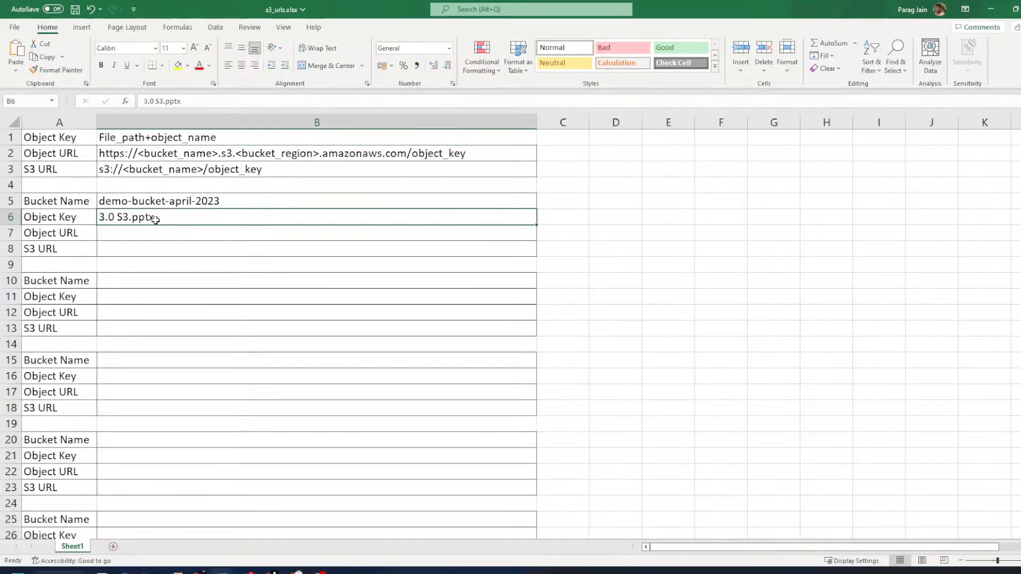
- Look over the Object URL label and the template in B2
left_click(50, 231)
left_click(47, 154)
left_click(115, 152)
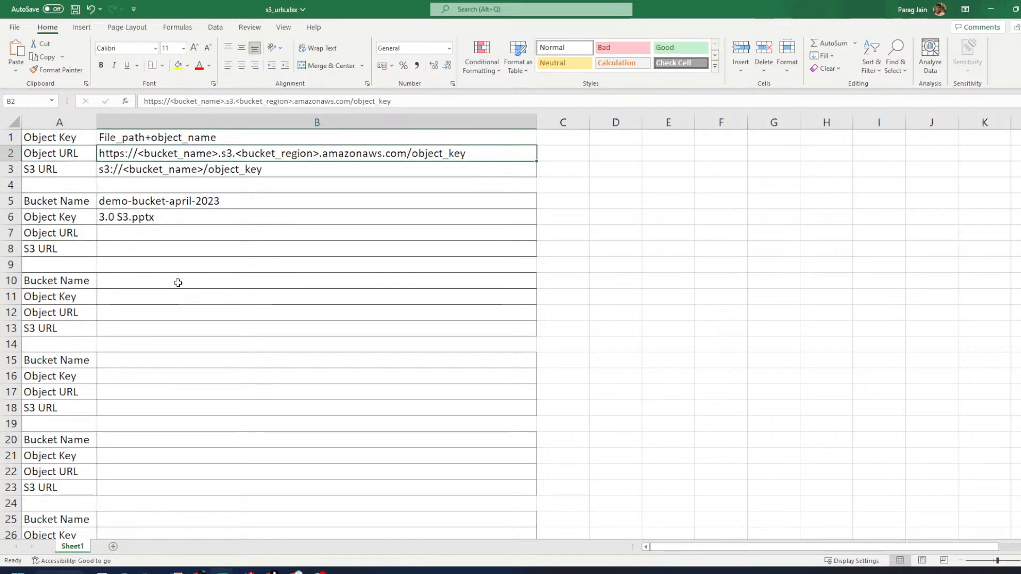
scroll(207, 256, "up", 5)
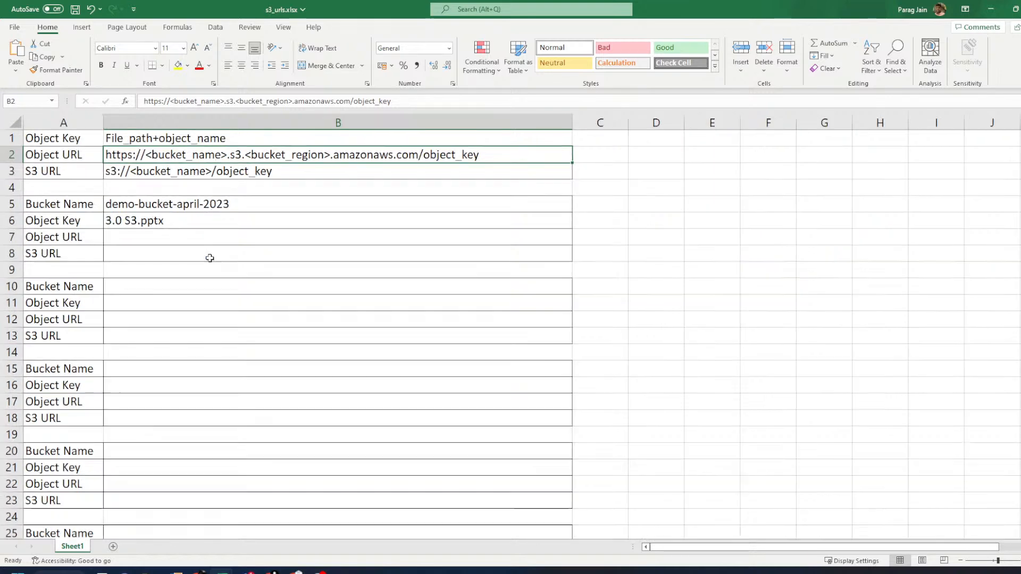
scroll(414, 365, "up", 1)
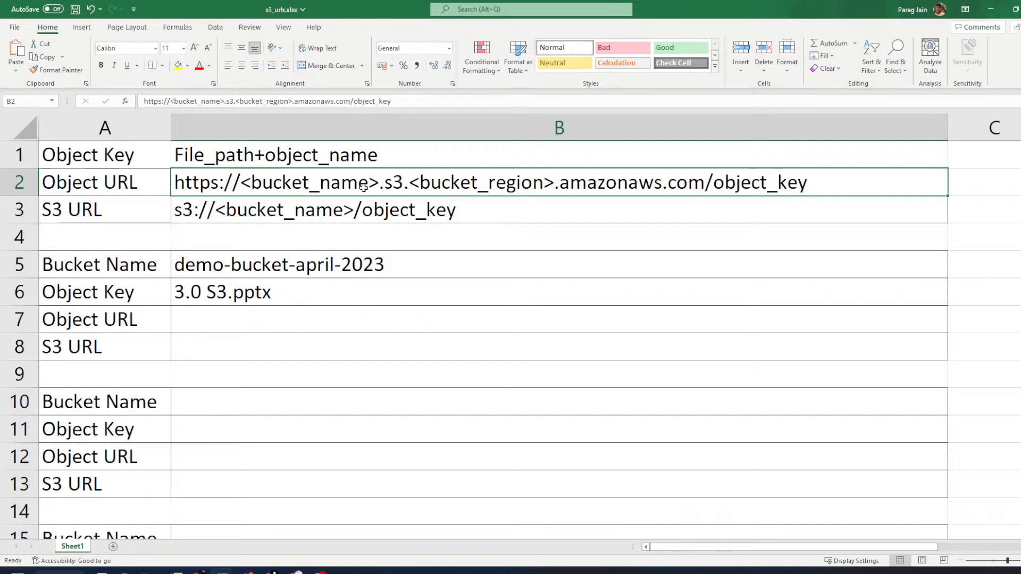
left_click(254, 316)
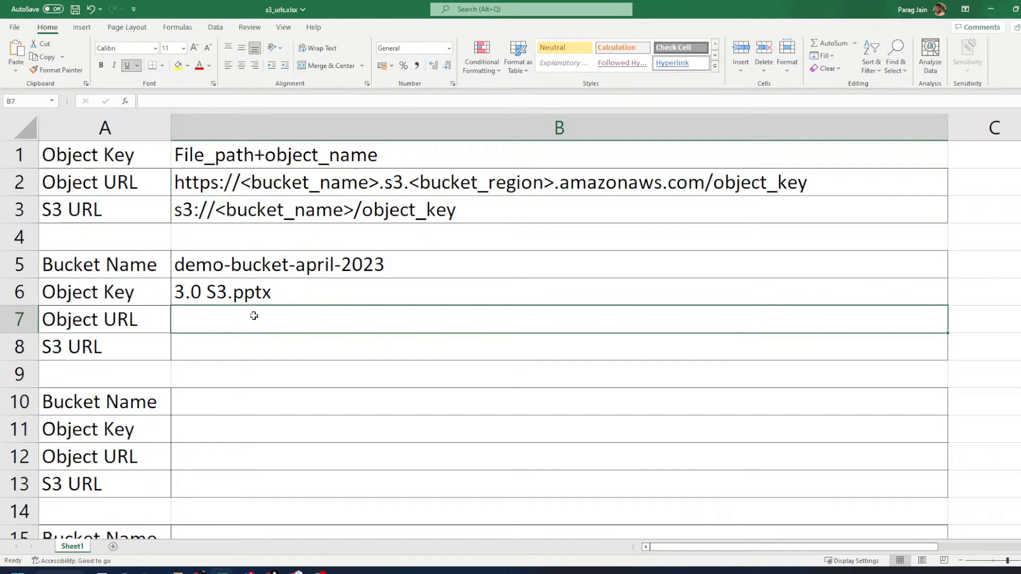
type("http")
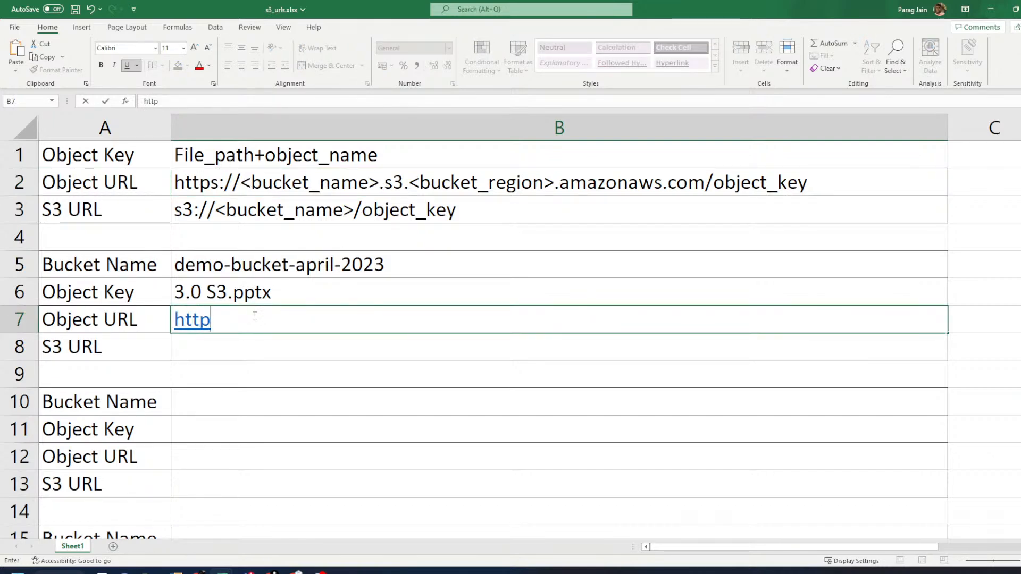
type("s://")
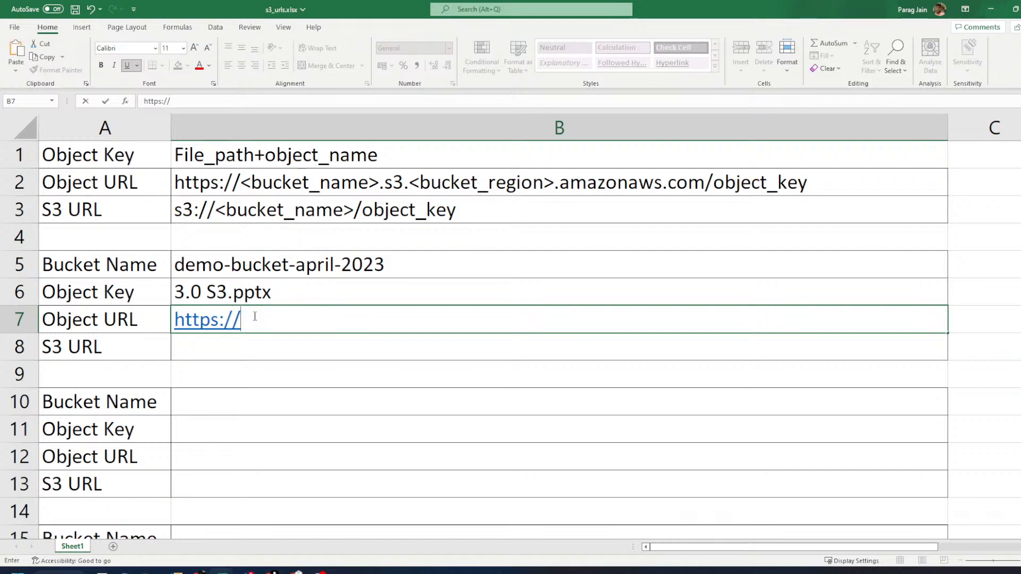
type("demo-uc")
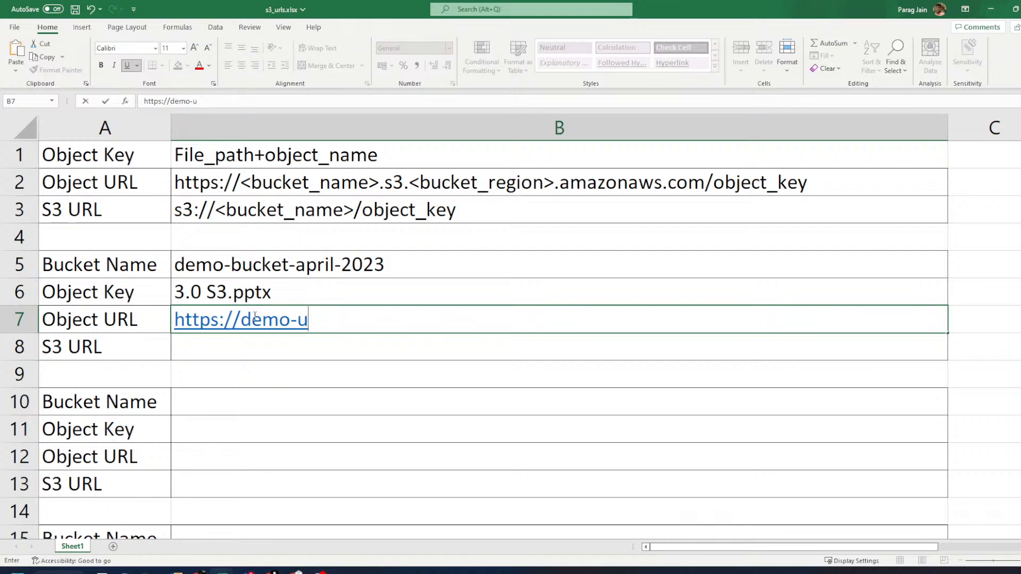
key("BackSpace")
key("BackSpace")
type("bucket-a")
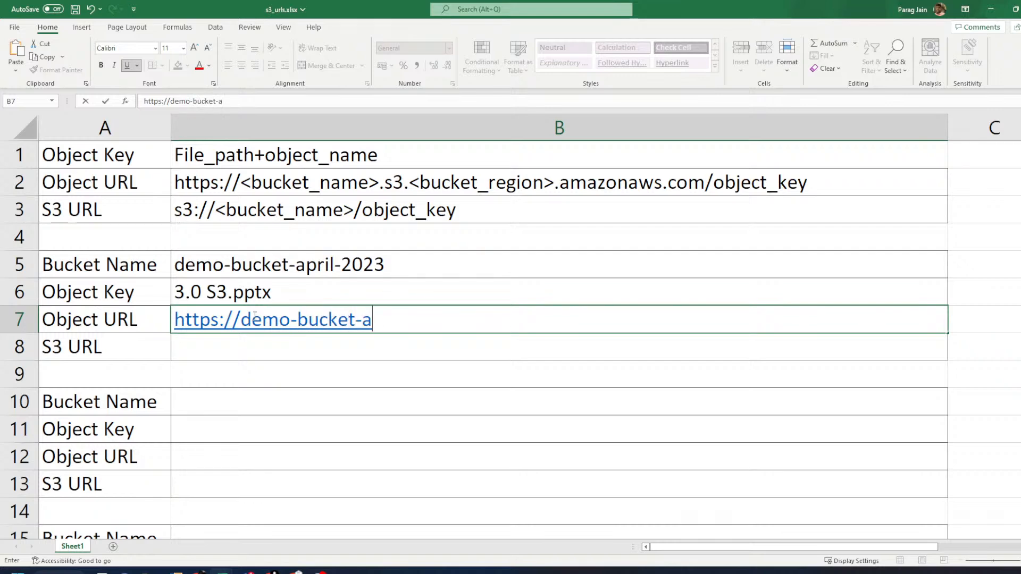
type("pril-2023.s")
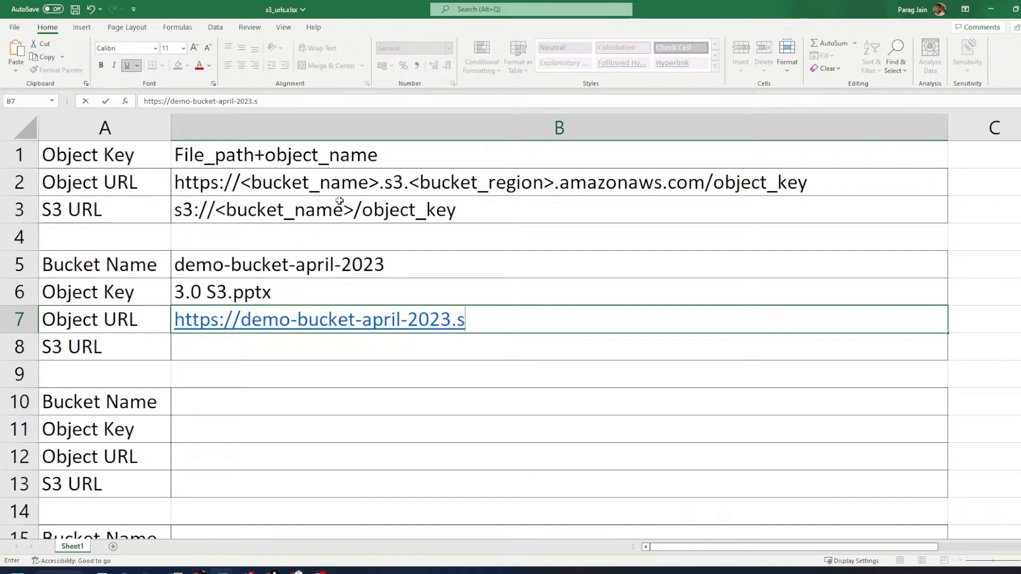
type("3")
type(".")
type("a")
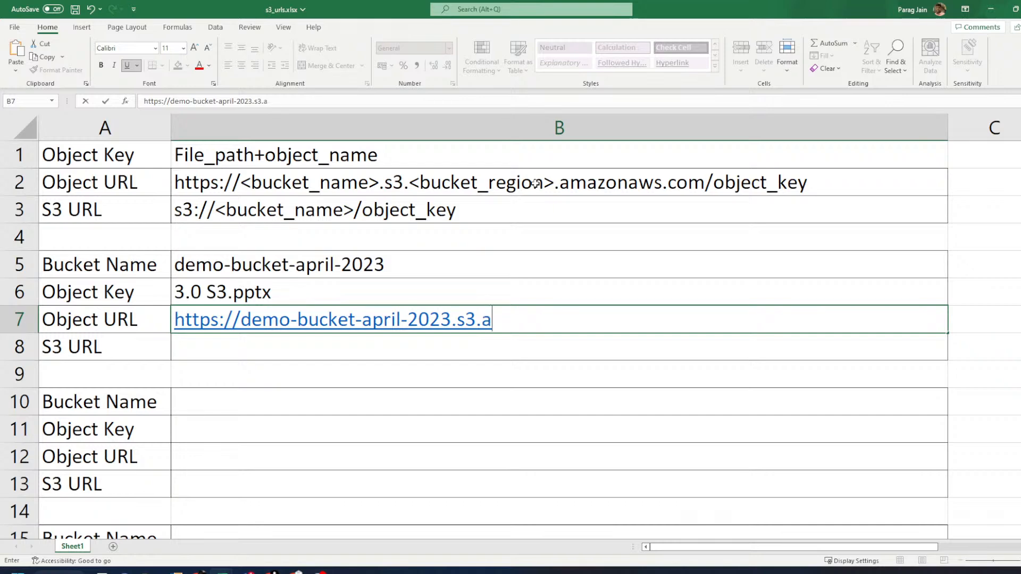
type("p-south")
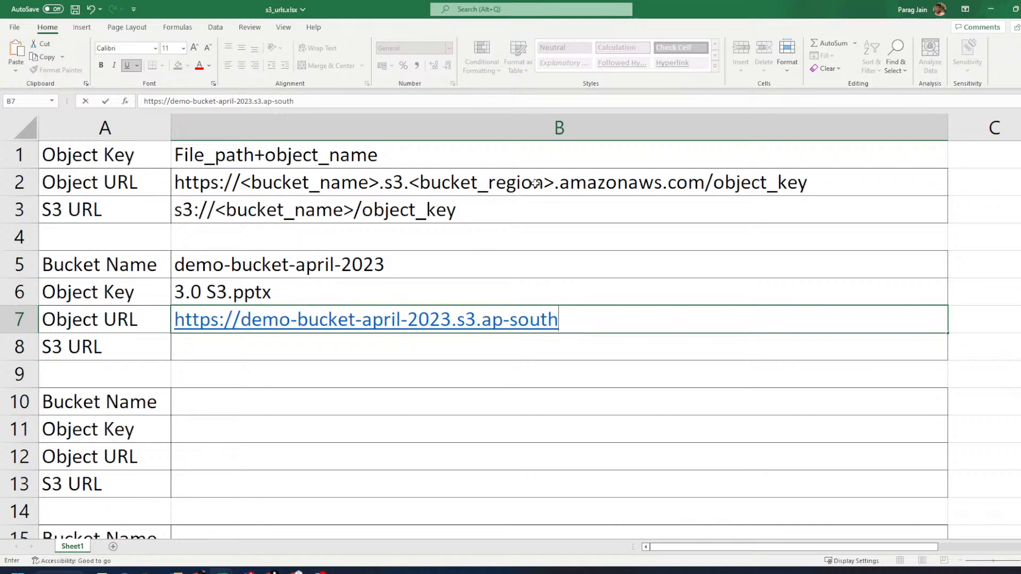
type("-a")
key("alt+Tab")
left_click(966, 70)
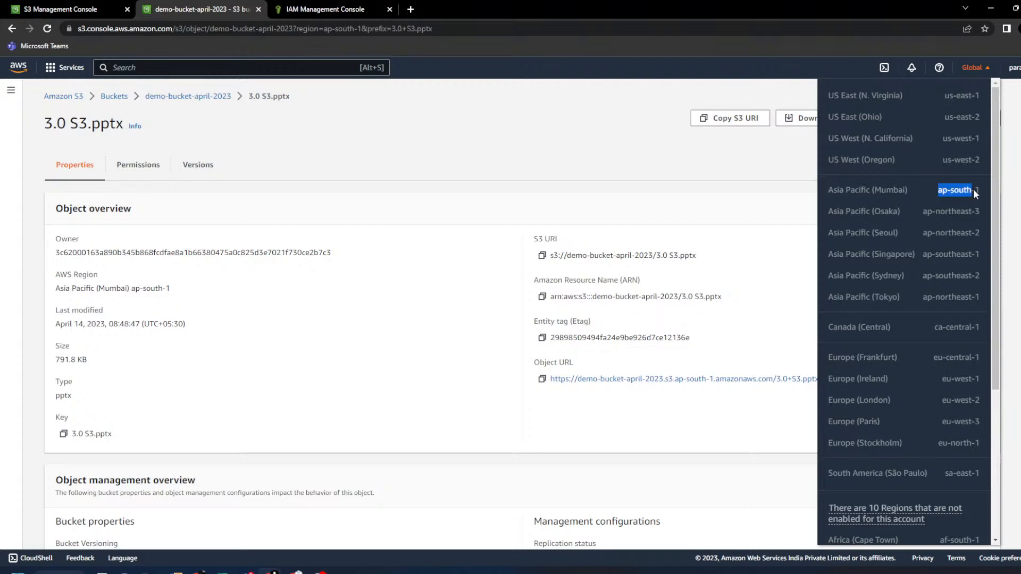
key("alt+Tab")
key("Delete")
type("1")
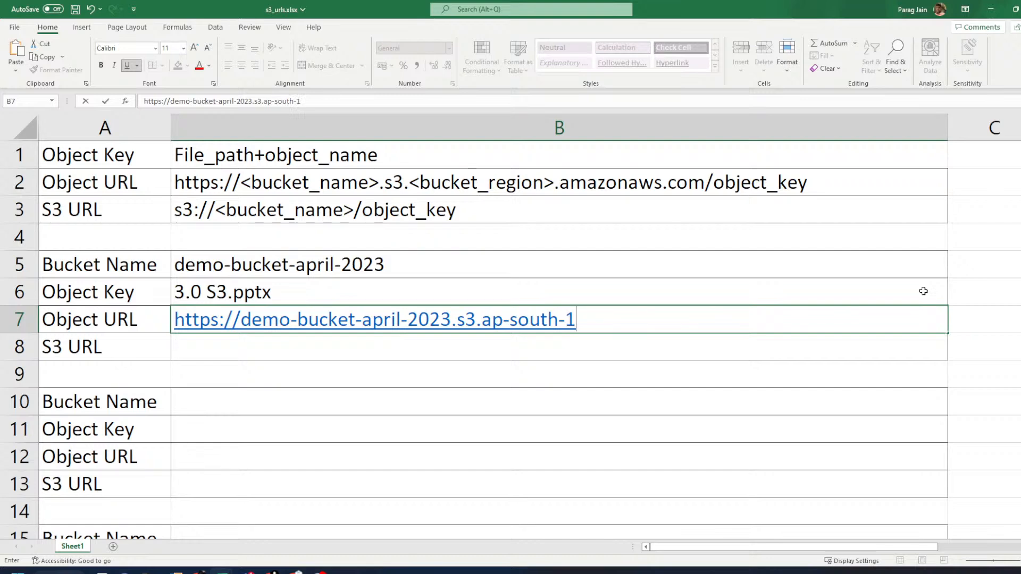
type(".")
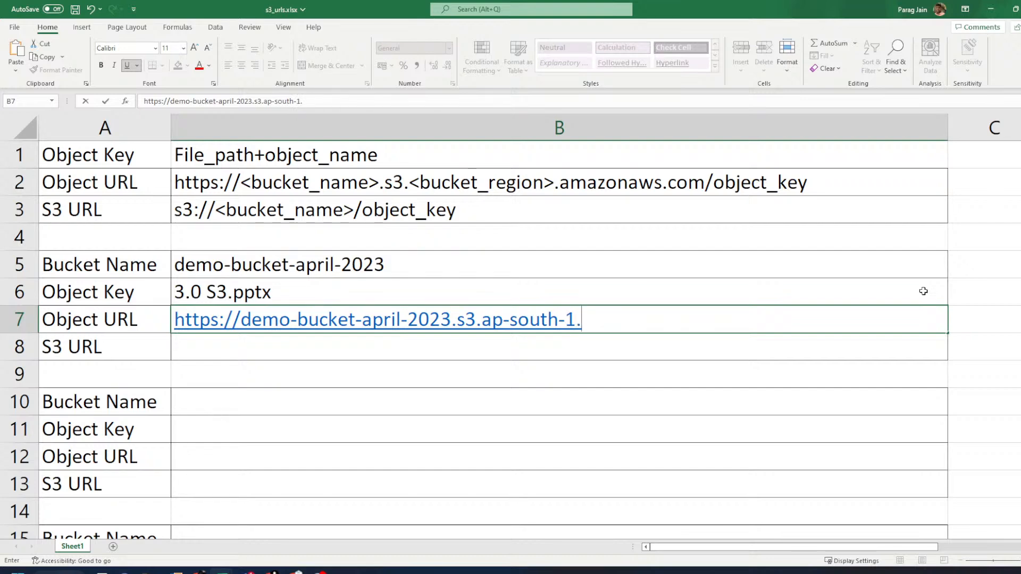
- Check the B2 template's bucket and region placeholders, then append amazonaws.com/ in B7
left_click(331, 184)
double_click(242, 183)
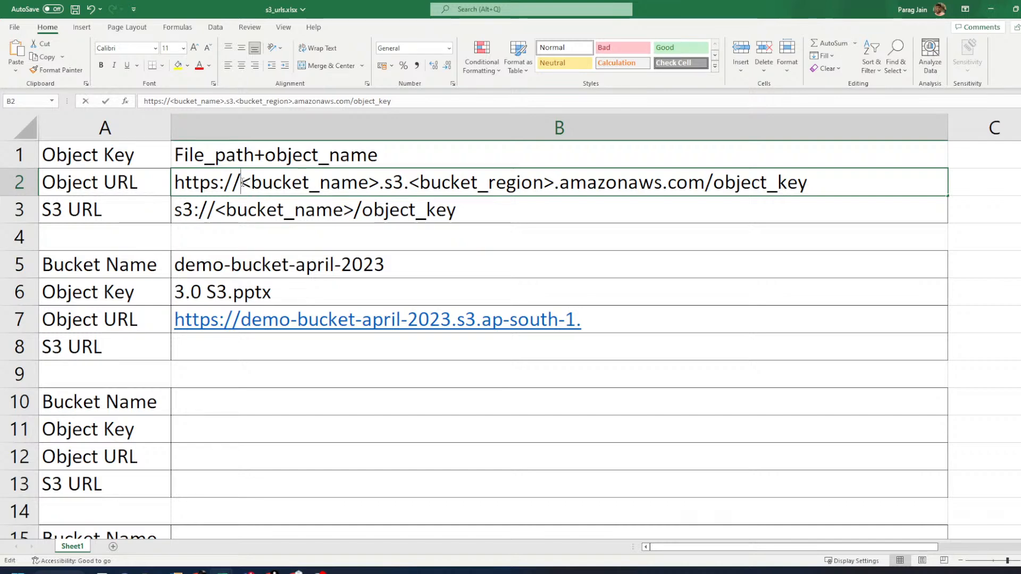
left_click_drag(242, 182, 379, 183)
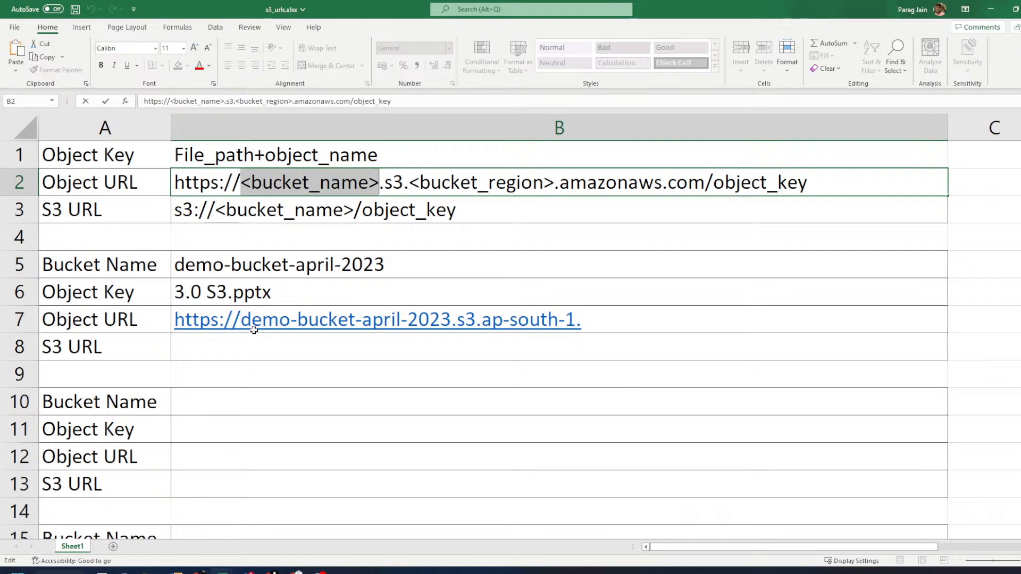
left_click(250, 182)
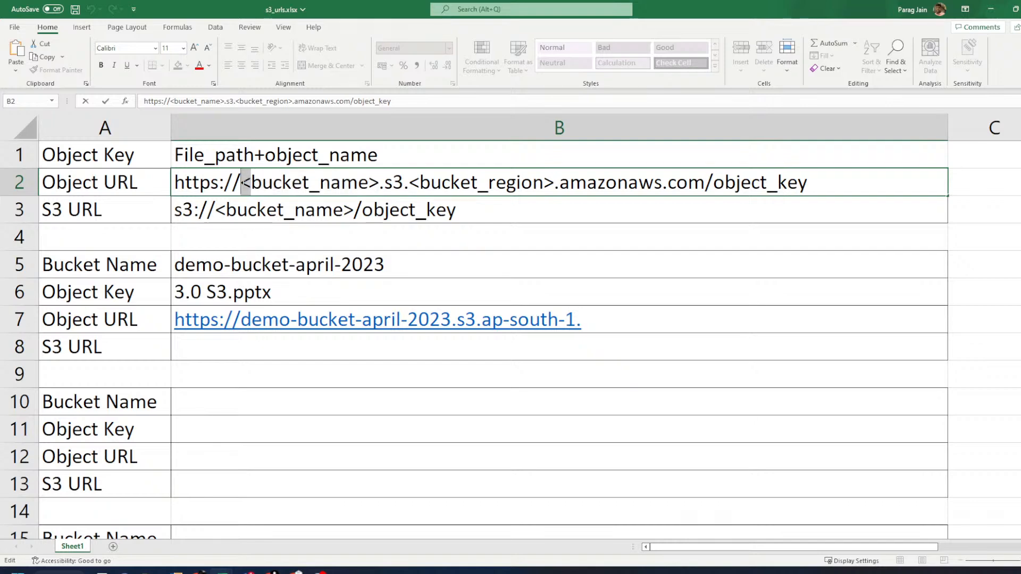
key("Return")
left_click(243, 184)
double_click(243, 184)
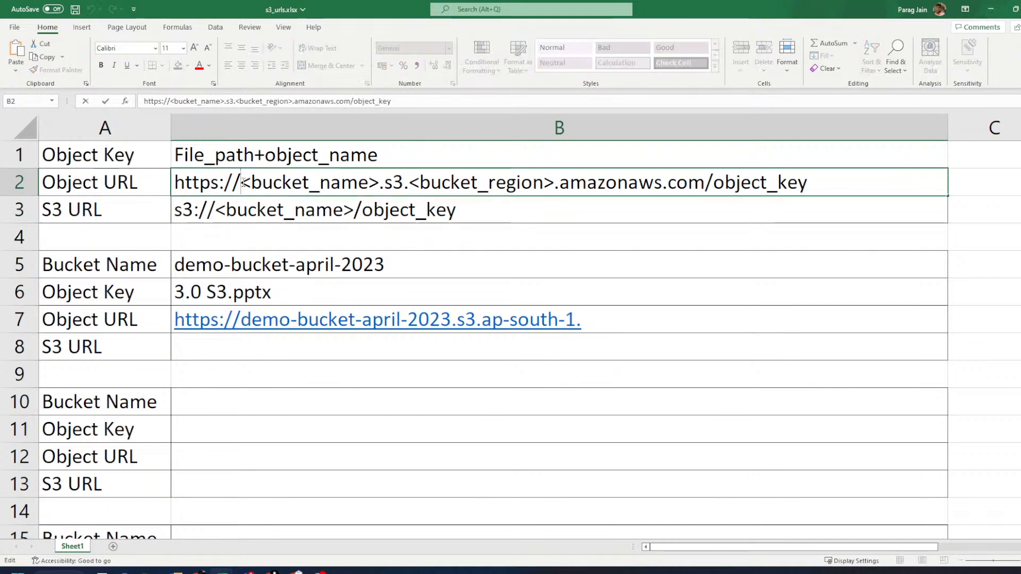
left_click_drag(242, 183, 555, 183)
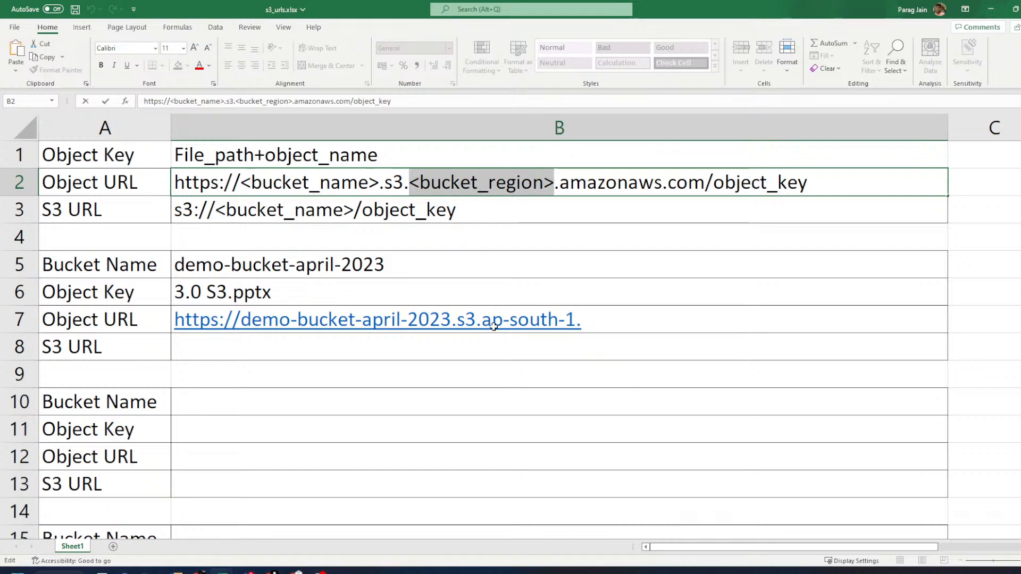
left_click(712, 185)
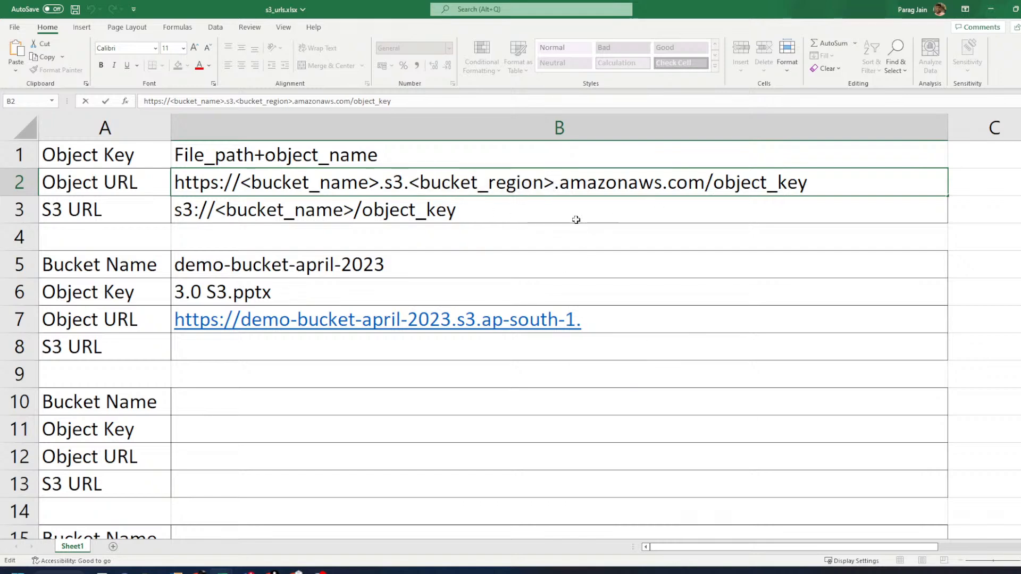
double_click(608, 317)
type("amazo")
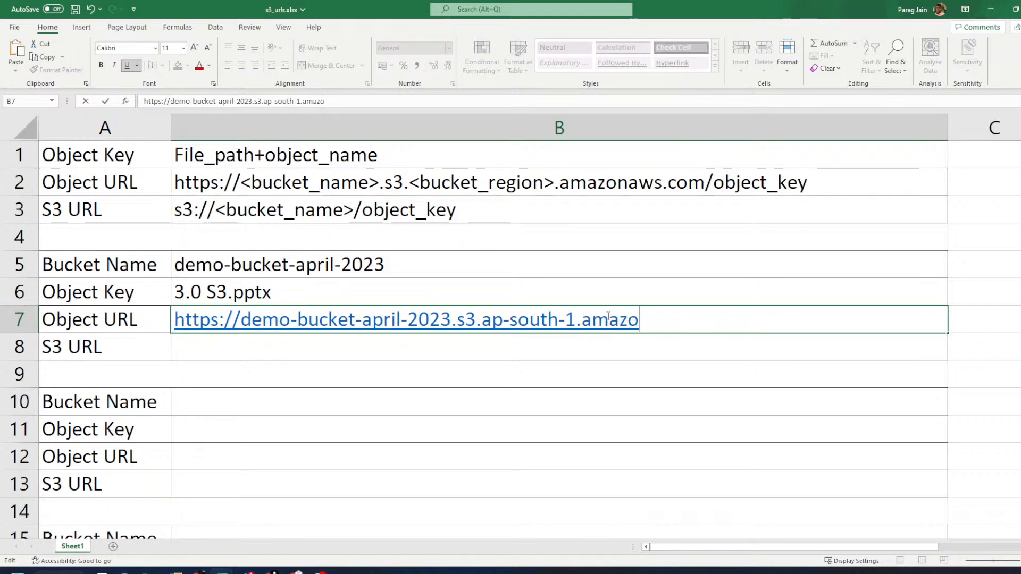
type("naws.com")
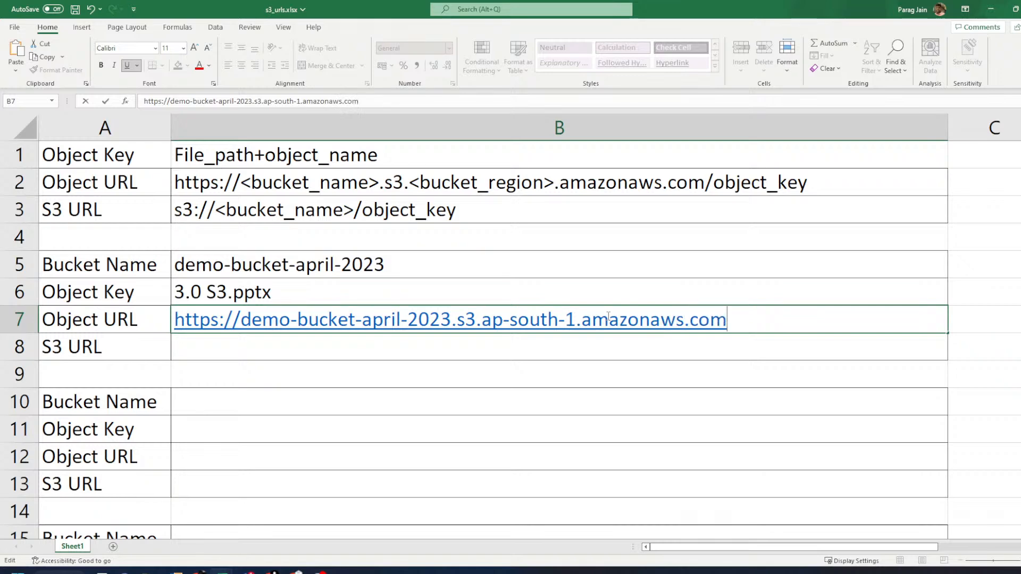
type("/")
- End the B7 Object URL with the key 3.0+s3.pptx, replacing the space with +
left_click(195, 292)
double_click(769, 324)
type("3.0 s3.pptx")
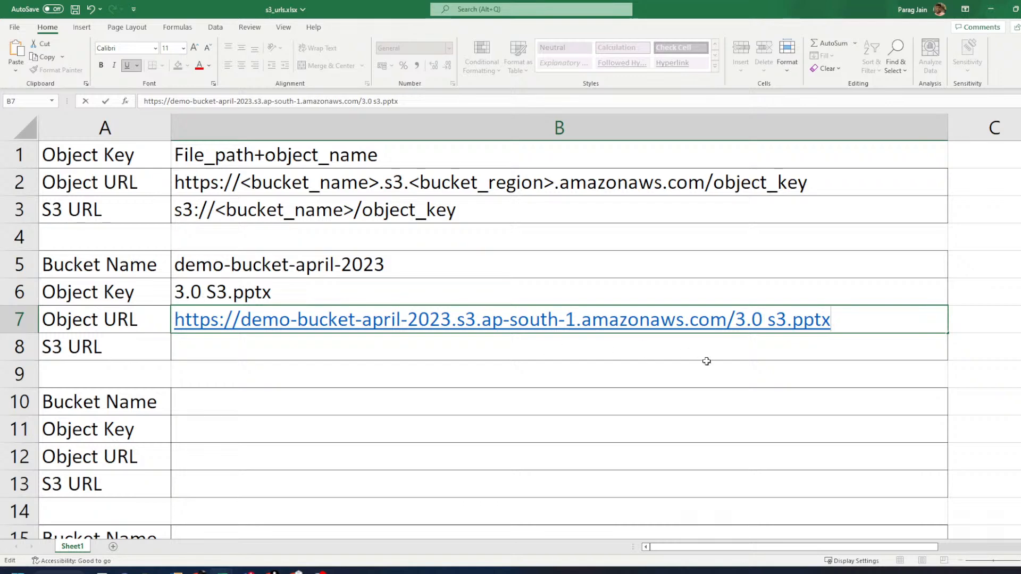
key("alt+Tab")
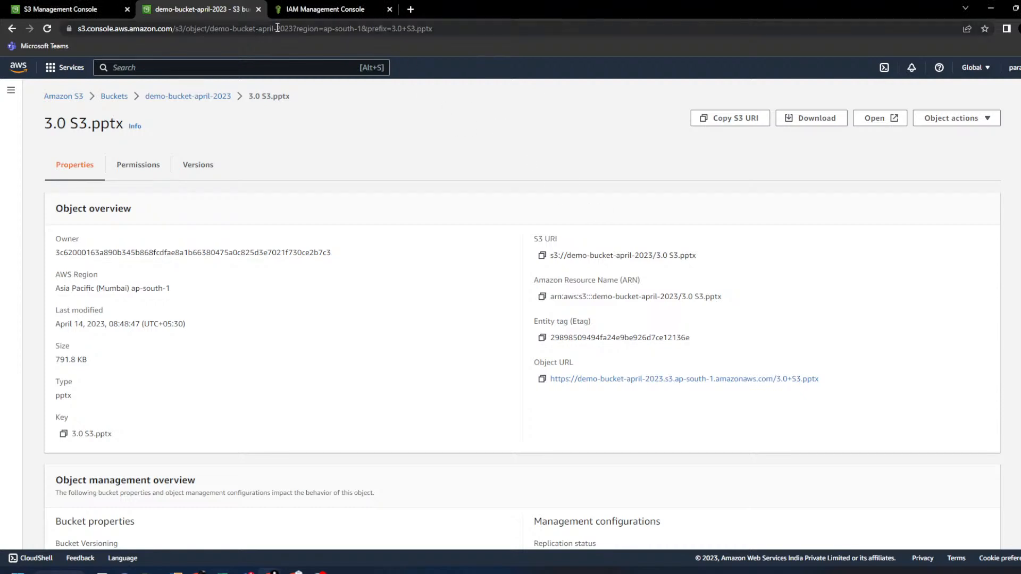
left_click_drag(276, 29, 52, 34)
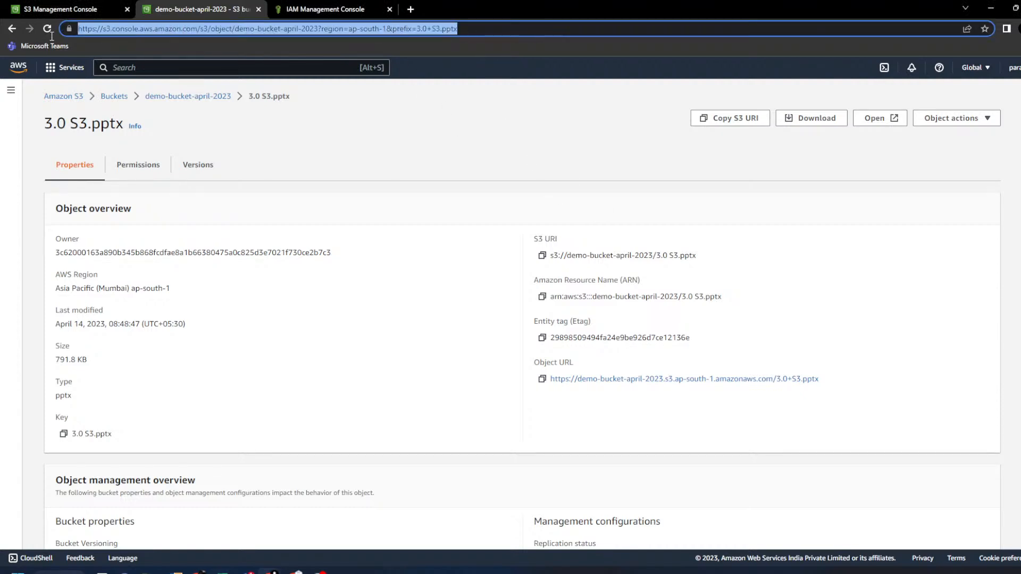
left_click(332, 311)
key("alt+Tab")
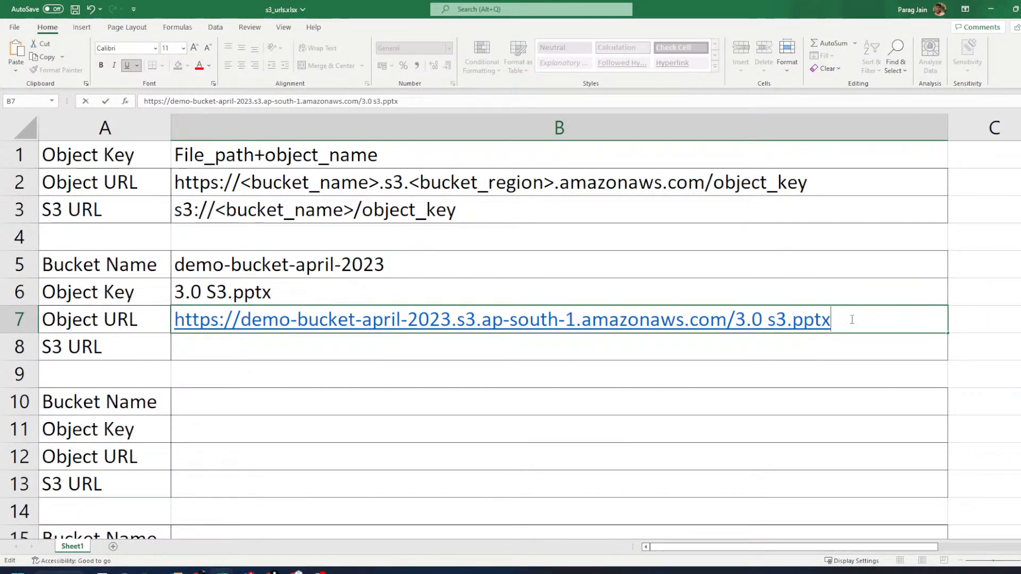
key("Left")
key("Left")
key("Left")
key("Left")
key("Left")
key("Left")
key("BackSpace")
type("+")
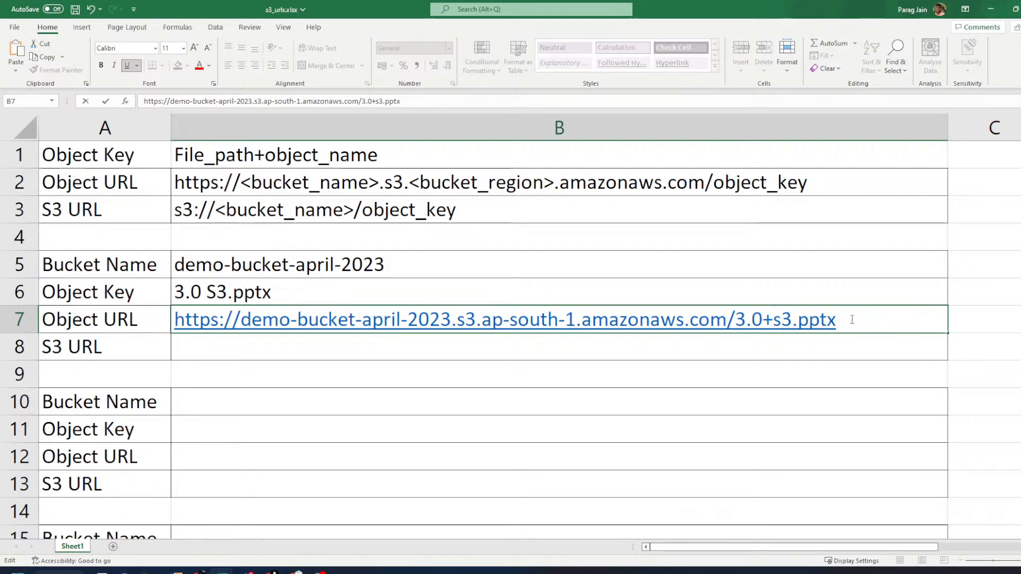
key("Return")
- Copy the console's Object URL and paste it into C7 for comparison
left_click(856, 324)
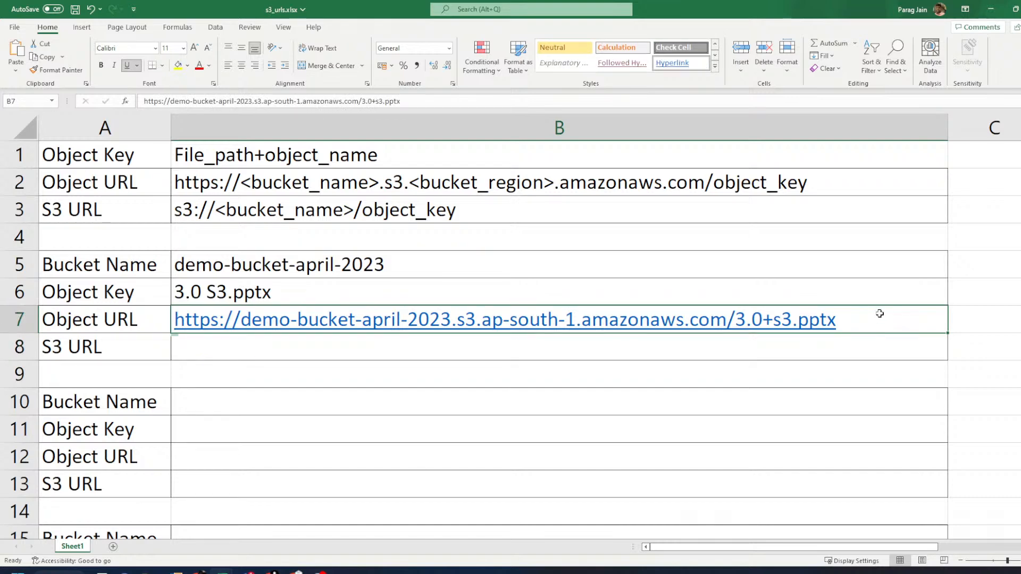
left_click(960, 561)
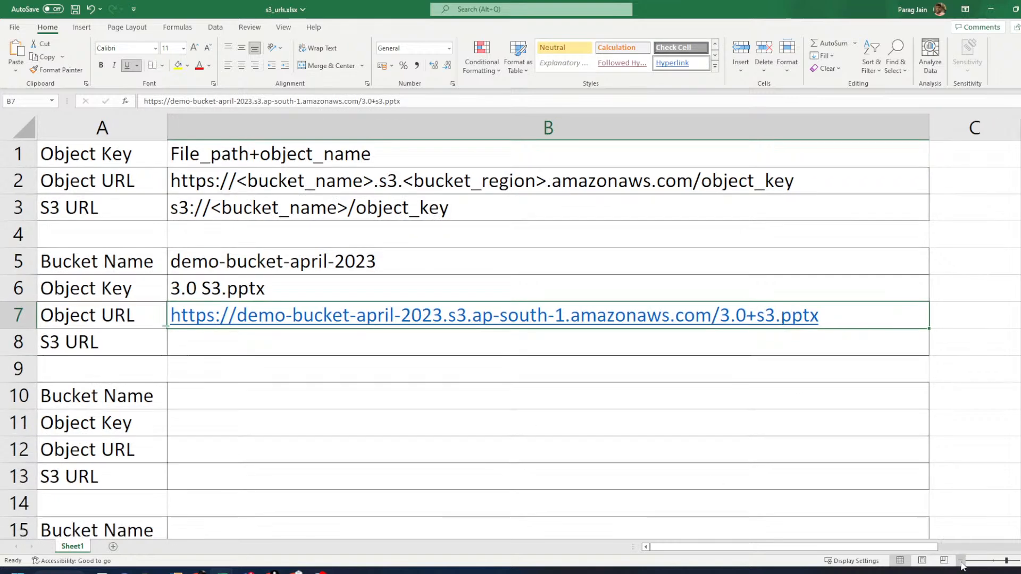
left_click(960, 561)
left_click(961, 561)
left_click(960, 560)
left_click(960, 561)
left_click(960, 561)
left_click(960, 561)
key("alt+Tab")
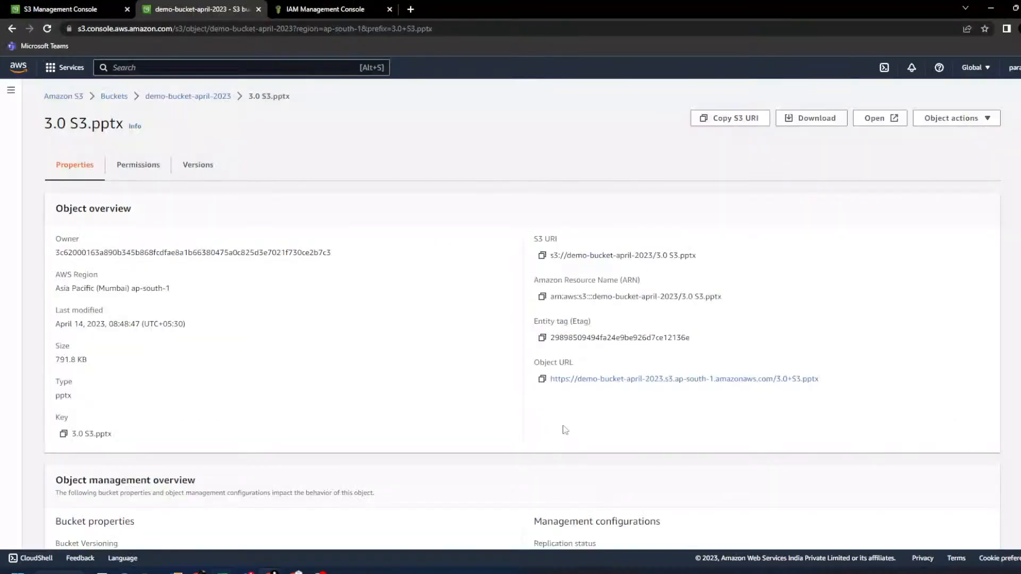
left_click(542, 379)
key("alt+Tab")
left_click(691, 263)
left_click(679, 99)
key("ctrl+v")
left_click(695, 365)
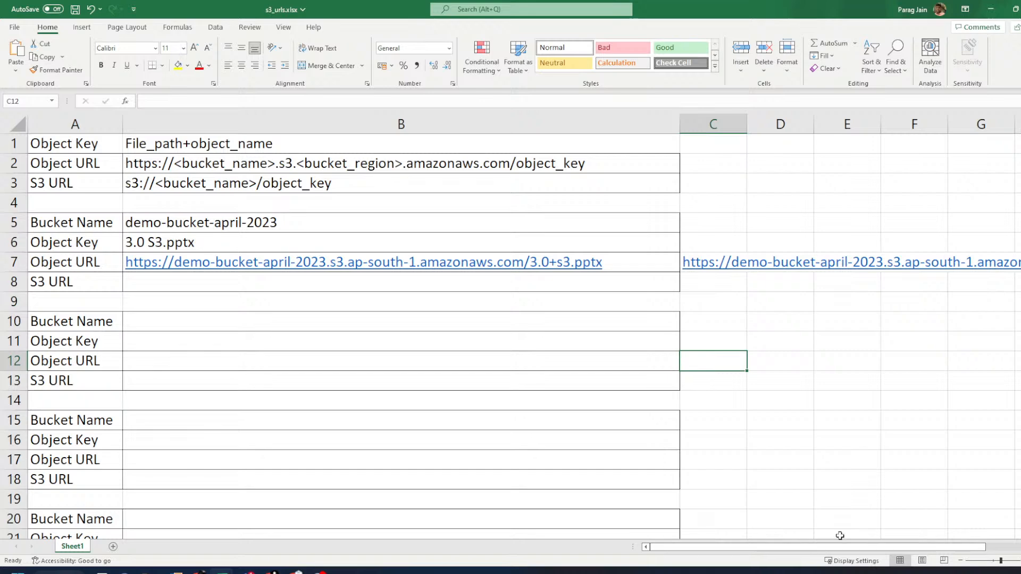
- Test the B7 Object URL in the browser, which returns Access Denied, and close it
left_click_drag(843, 546, 892, 544)
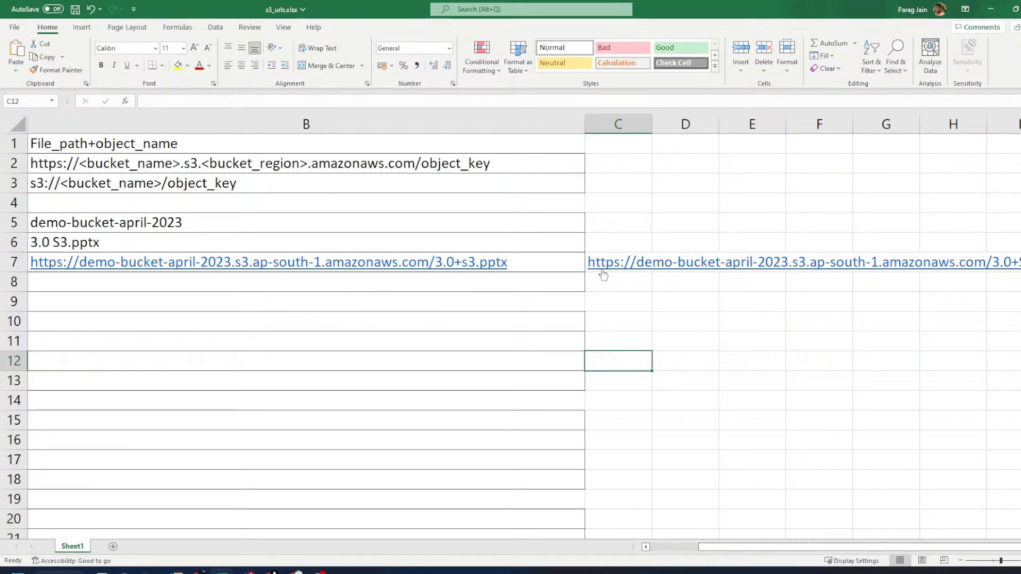
left_click(444, 269)
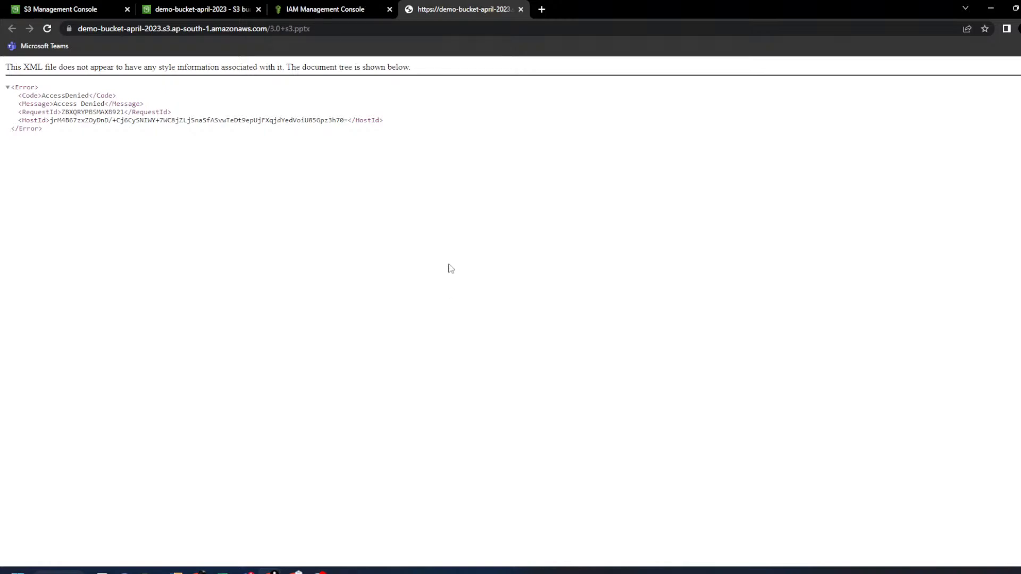
left_click(520, 9)
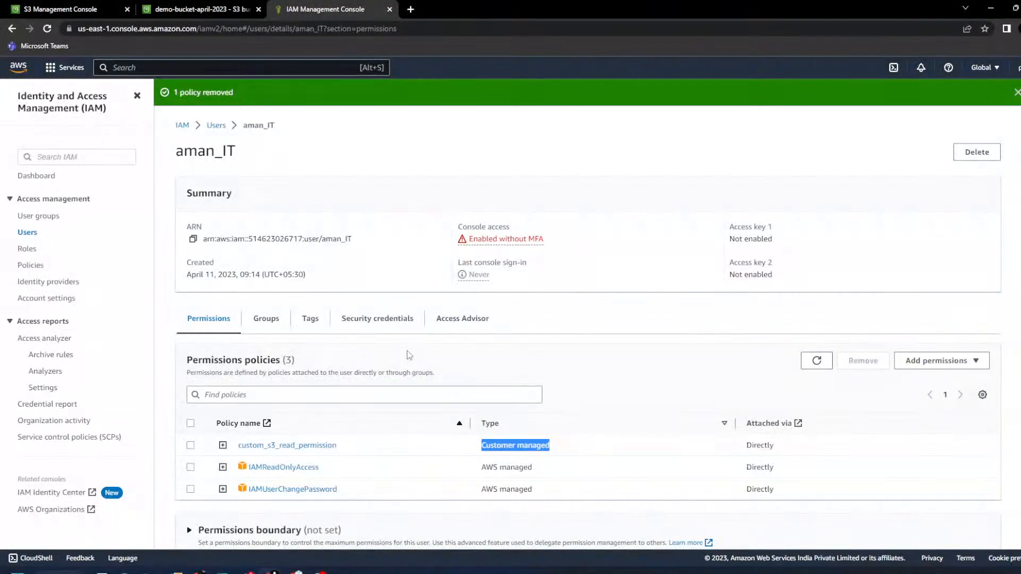
- Clear the comparison URL from C7 and the mistaken paste from B8
key("alt+Tab")
left_click(359, 283)
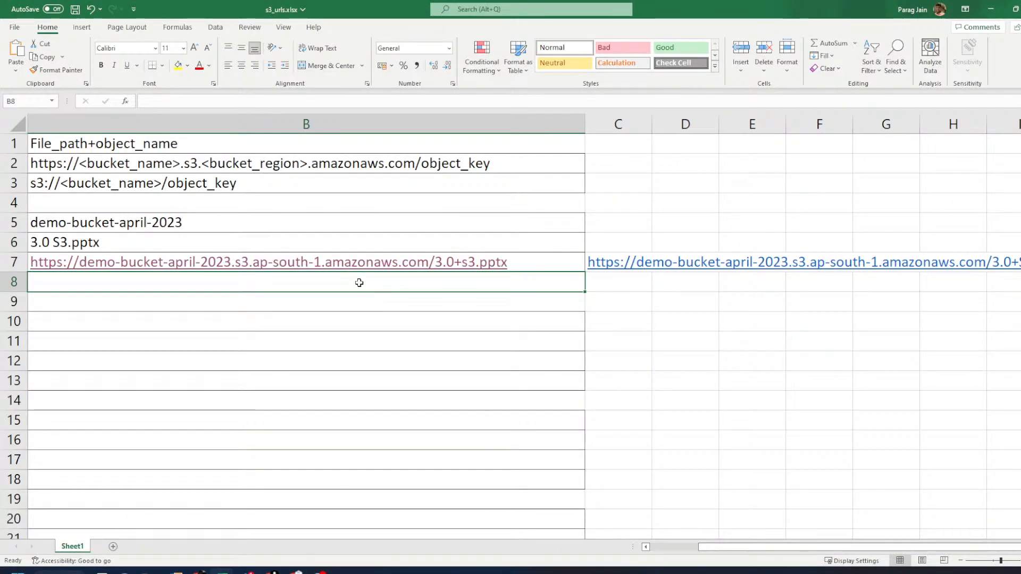
key("ctrl+v")
left_click(622, 293)
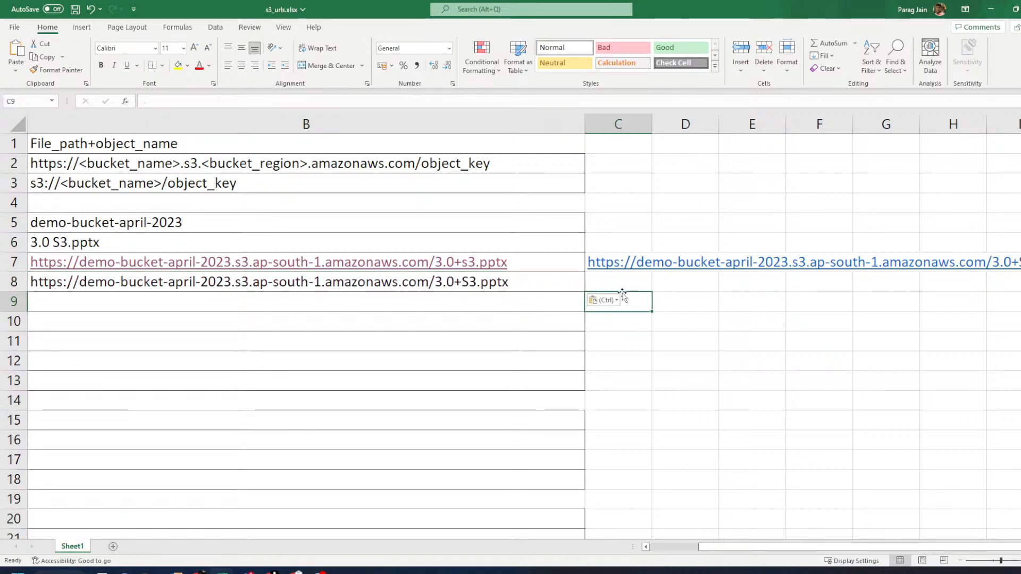
key("Up")
key("Up")
key("Delete")
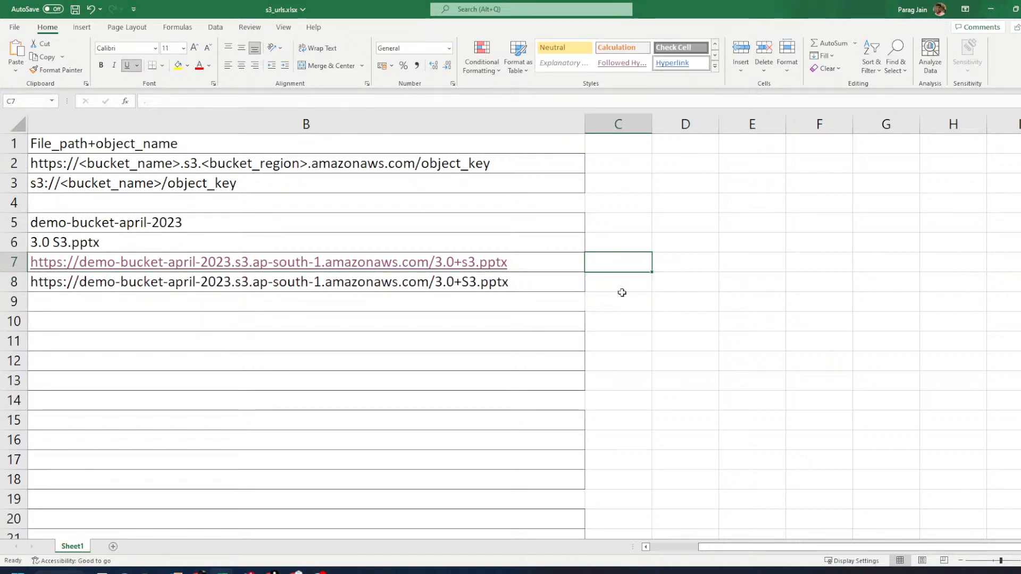
left_click(692, 547)
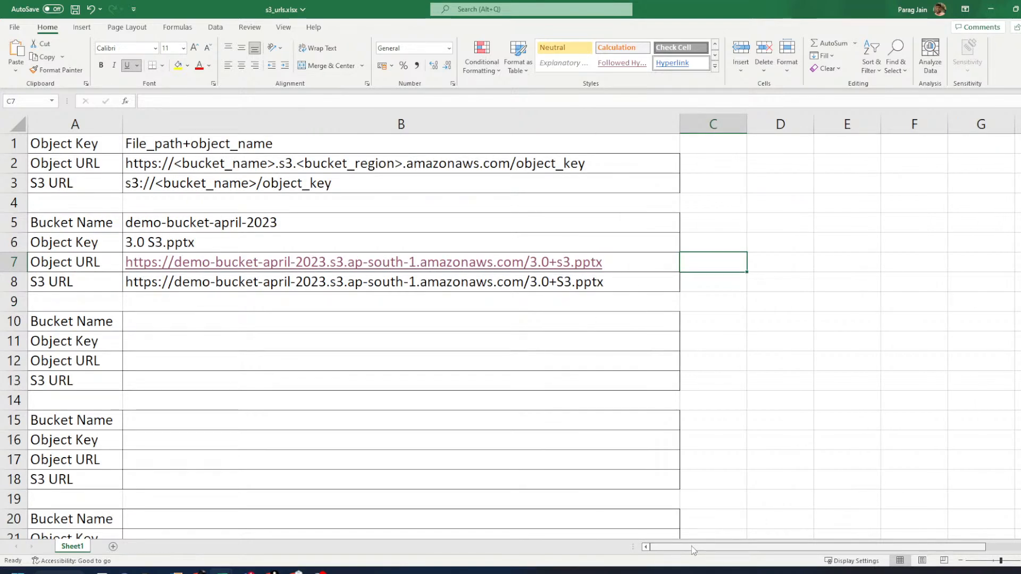
left_click(608, 283)
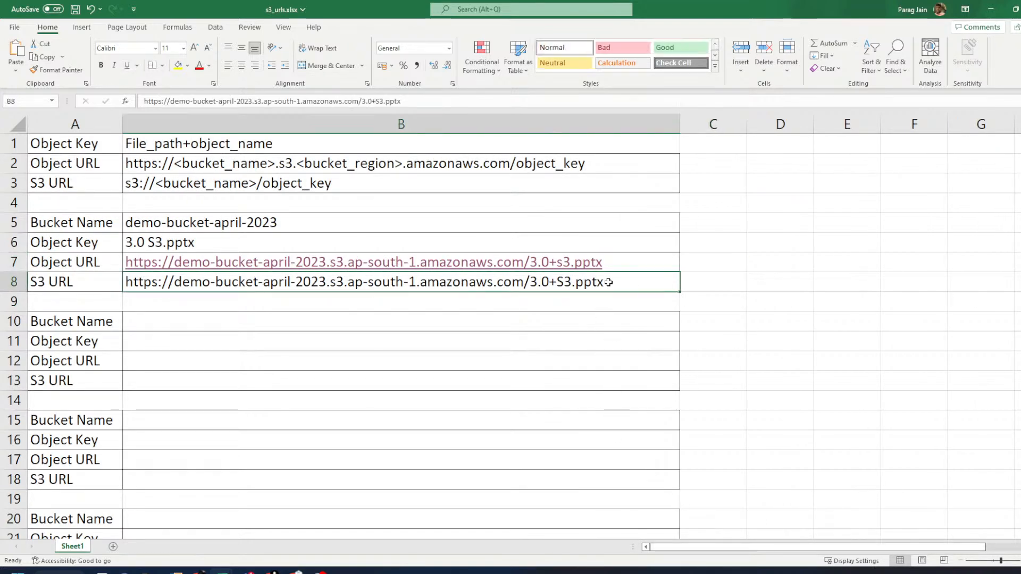
key("Delete")
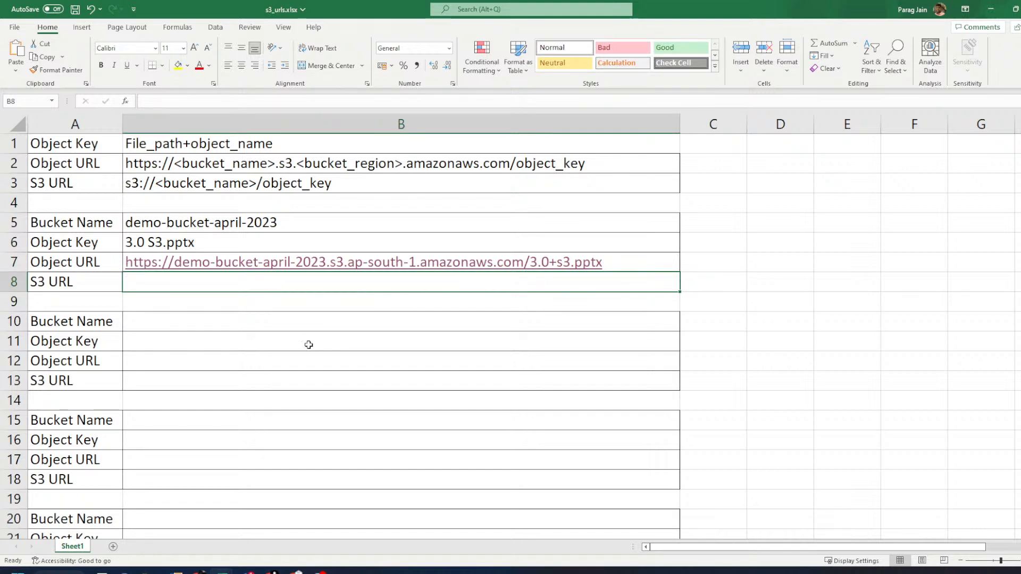
- Select the next bucket block A10:B12, then switch to the browser
left_click(207, 316)
left_click_drag(74, 322, 344, 358)
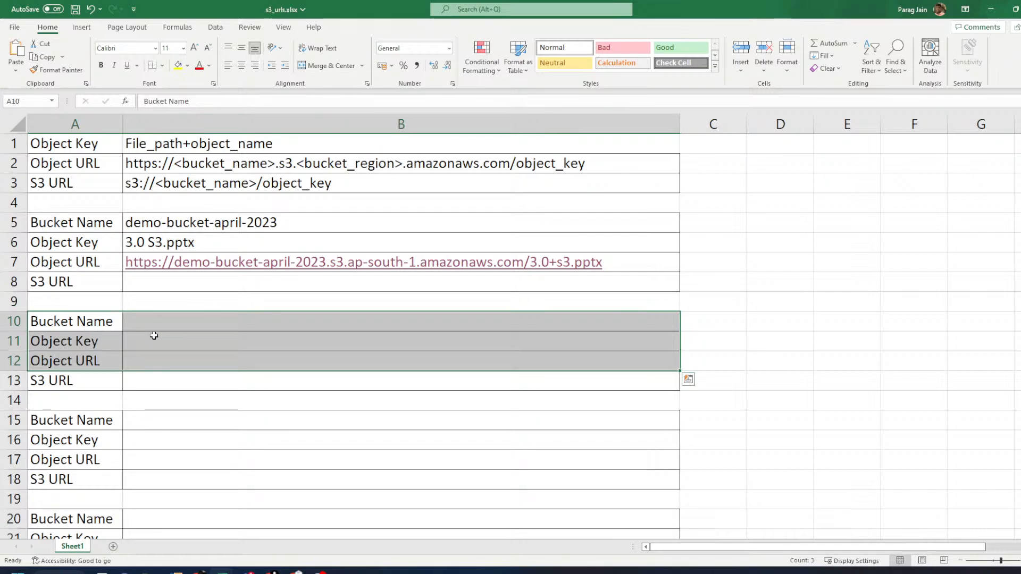
key("alt+Tab")
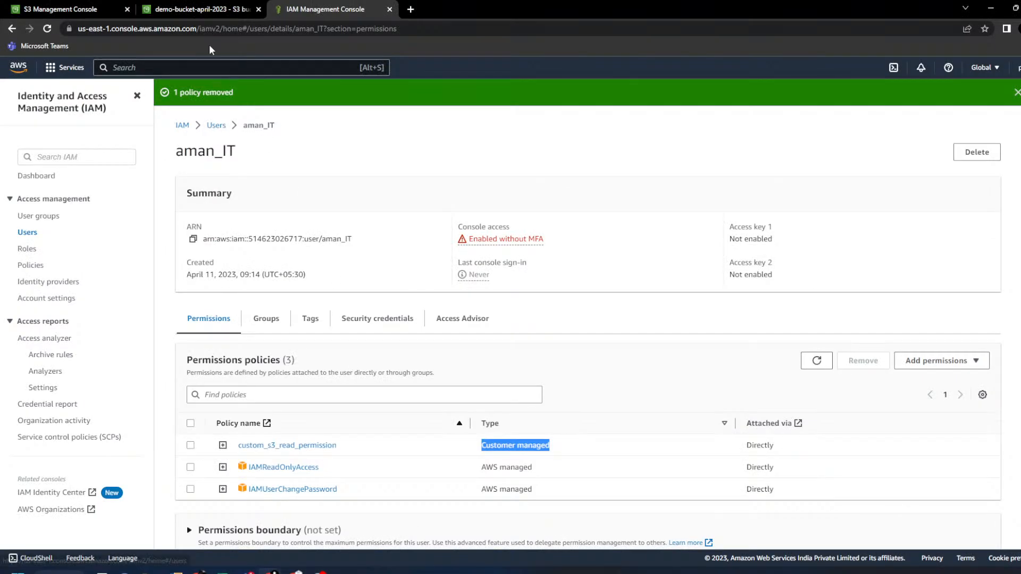
- Go to demo-bucket-april-2023's folder_1/, open CloudFront.txt's details, then return to the workbook
left_click(84, 8)
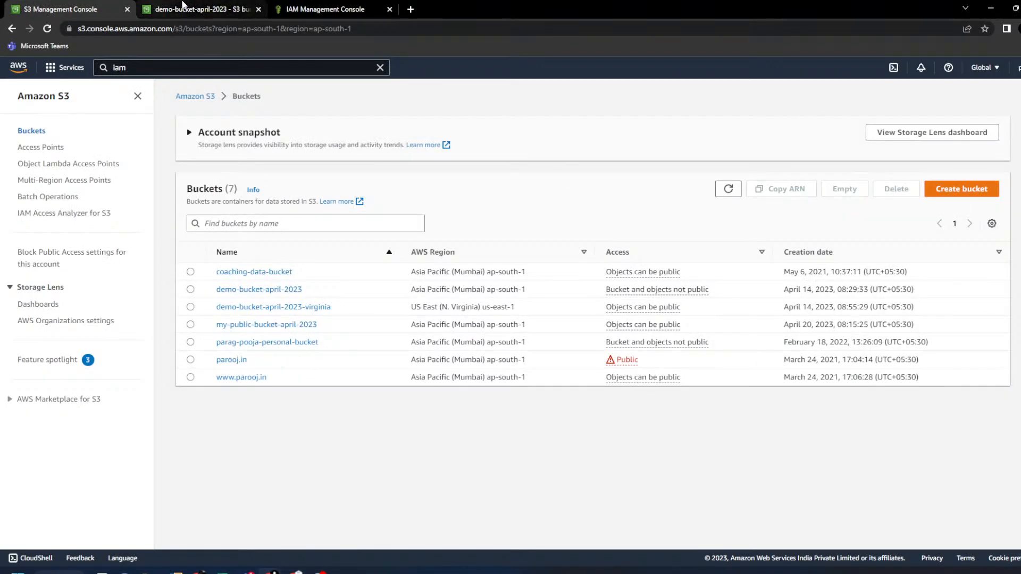
left_click(196, 9)
left_click(184, 97)
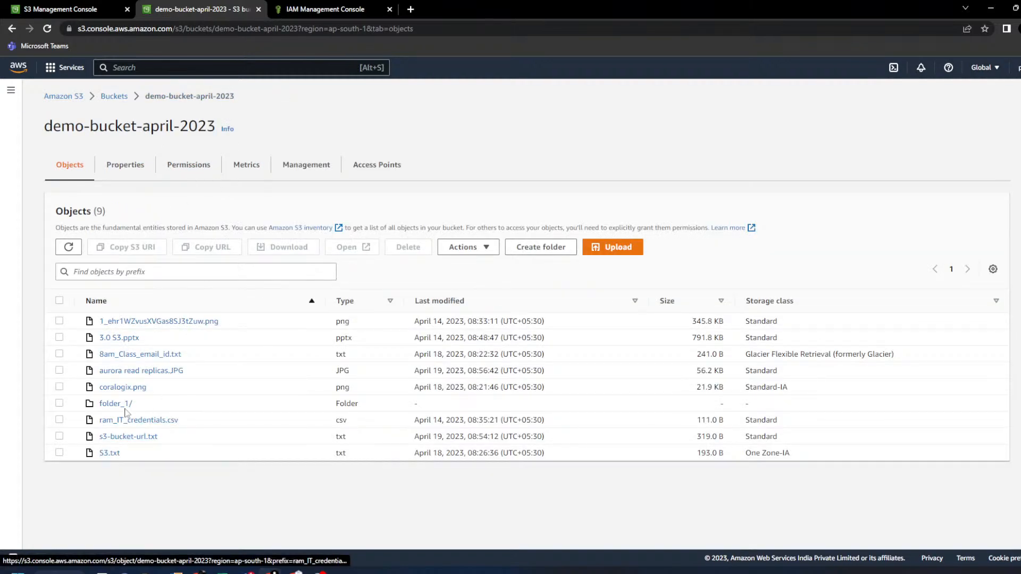
left_click(126, 407)
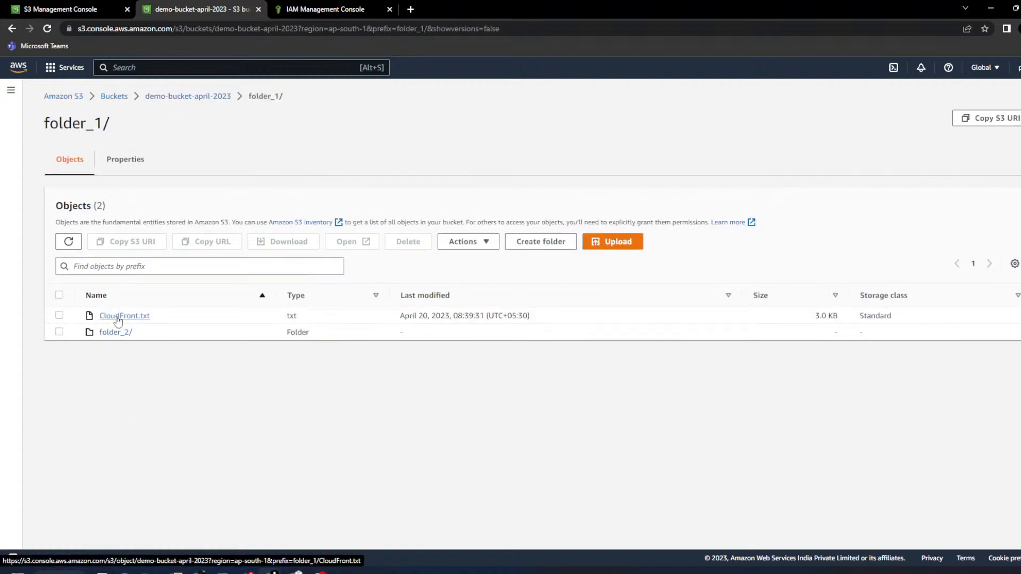
left_click(118, 318)
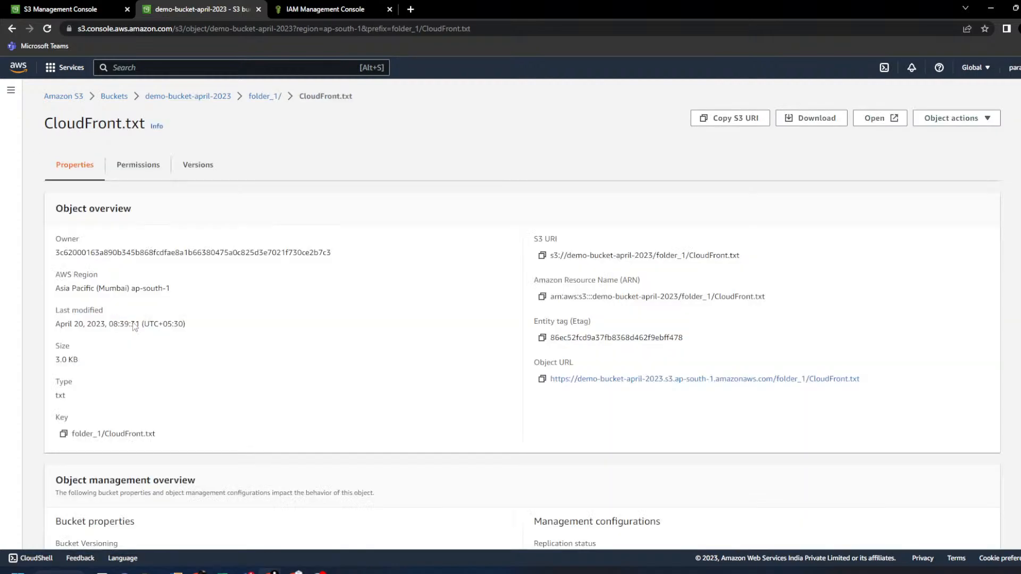
key("alt+Tab")
- Copy the bucket name demo-bucket-april-2023 from B5 into B10
left_click(163, 322)
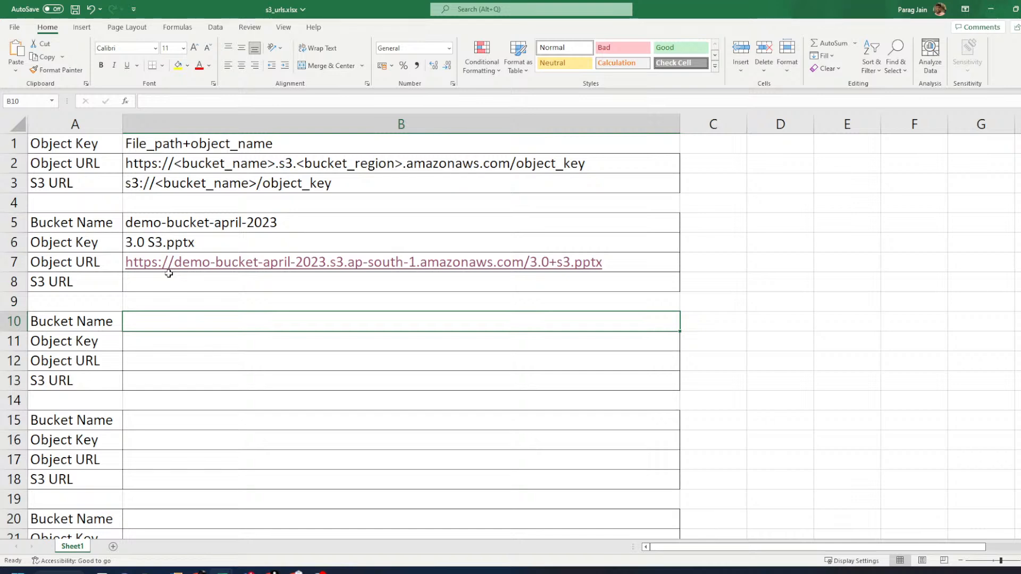
type("de")
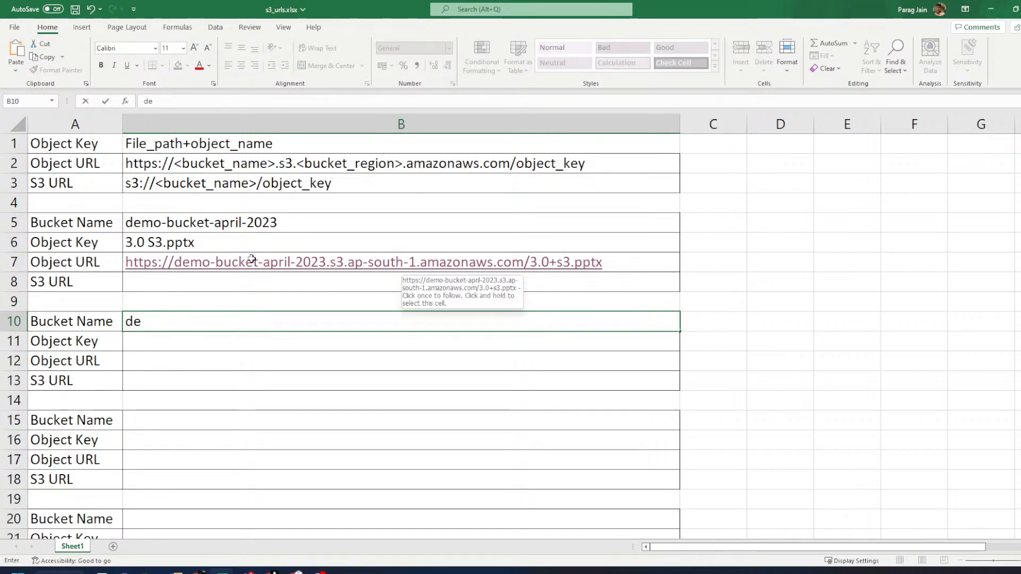
left_click(240, 226)
key("ctrl+c")
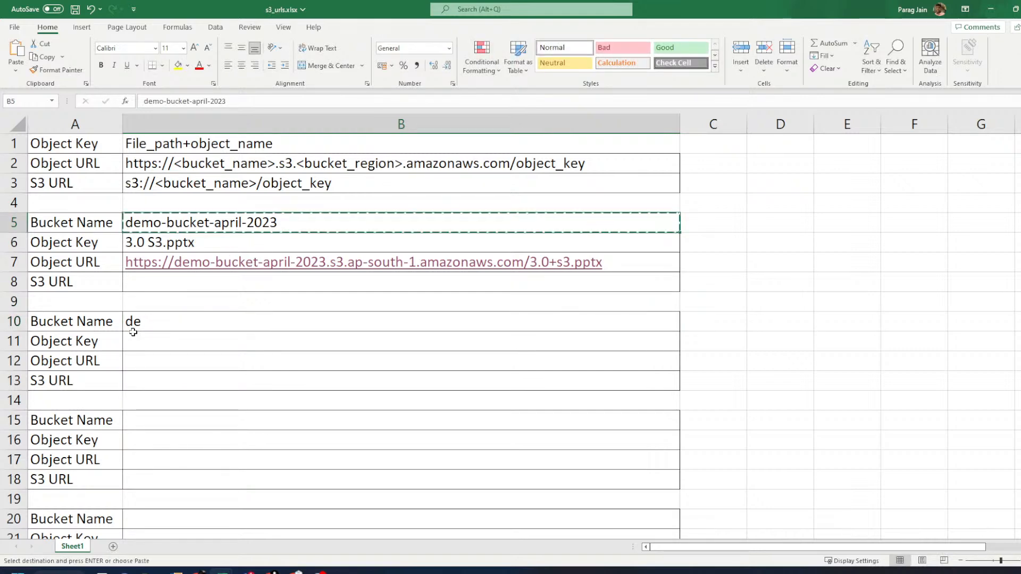
left_click(150, 325)
key("ctrl+v")
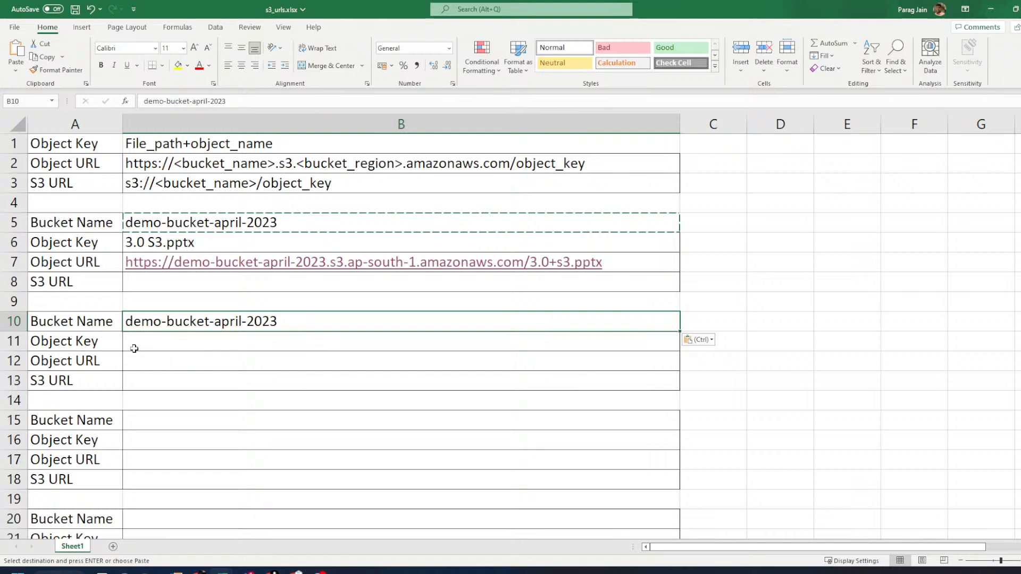
- Return to the CloudFront.txt details page in the browser
left_click(103, 345)
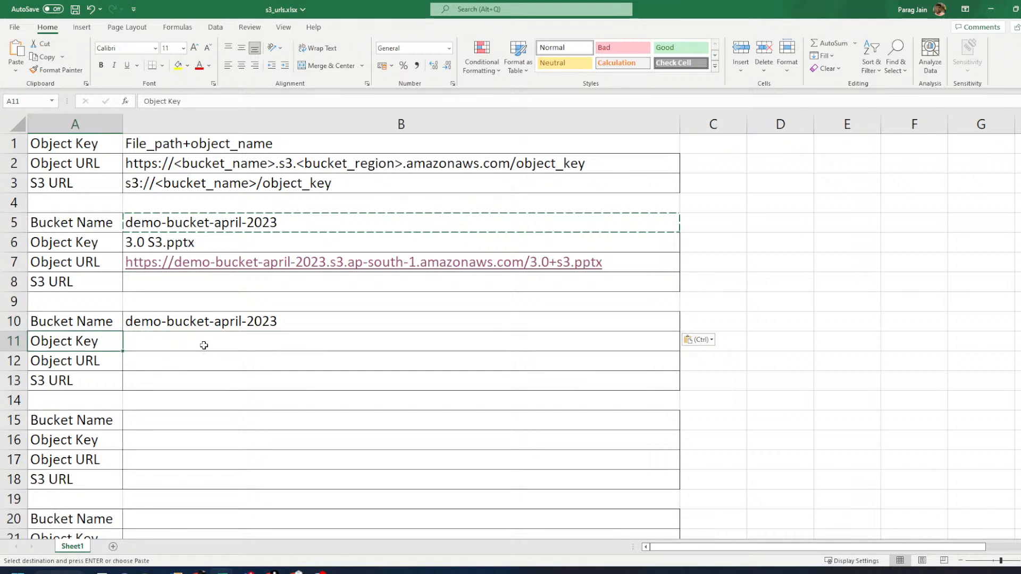
key("alt+Tab")
left_click_drag(45, 126, 144, 148)
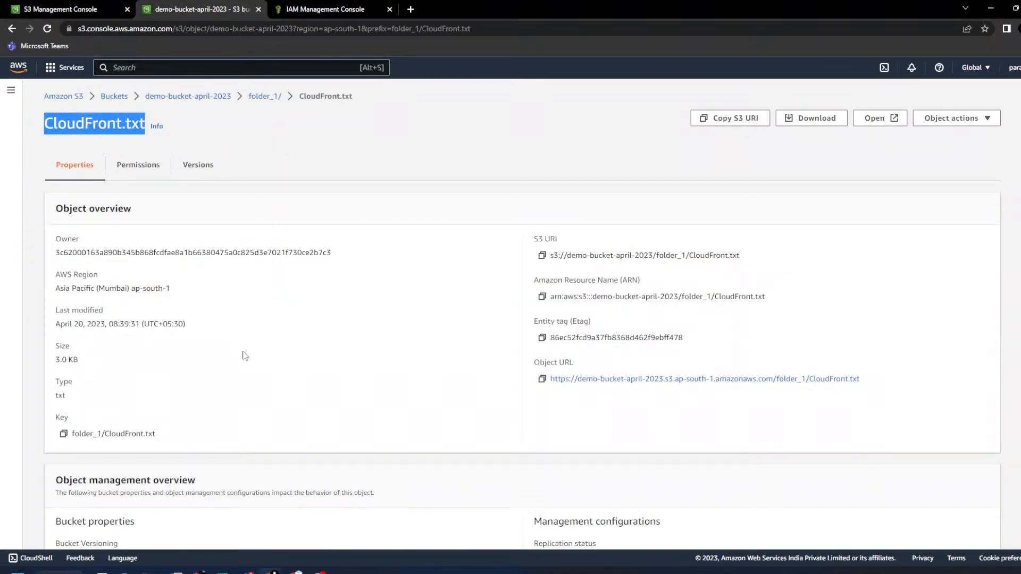
- Copy the key folder_1/CloudFront.txt from CloudFront.txt's Properties page and return to the workbook
key("alt+Tab")
key("alt+Tab")
left_click_drag(247, 96, 282, 97)
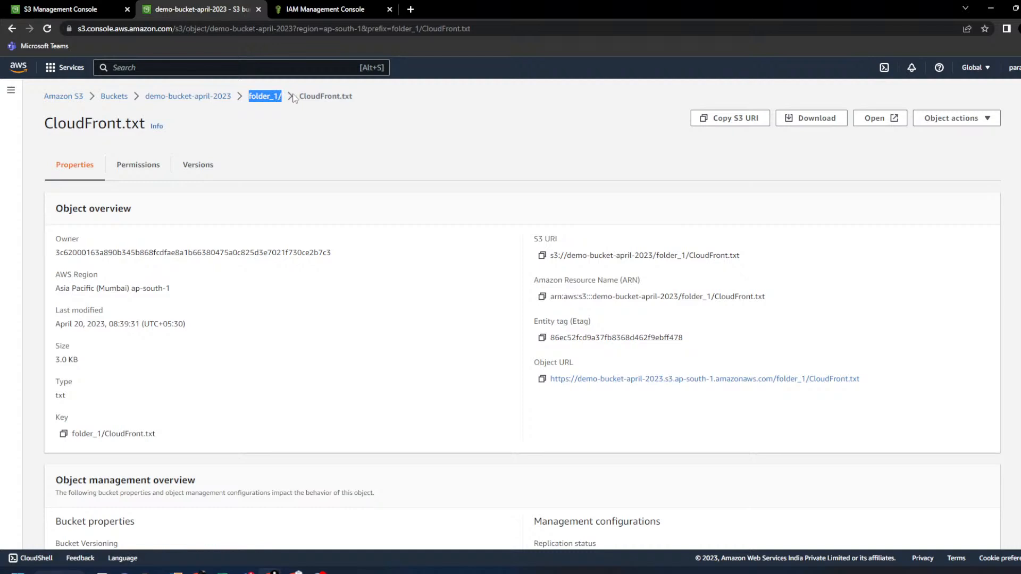
left_click(267, 105)
left_click_drag(247, 101, 375, 99)
left_click(186, 397)
left_click_drag(77, 437, 216, 434)
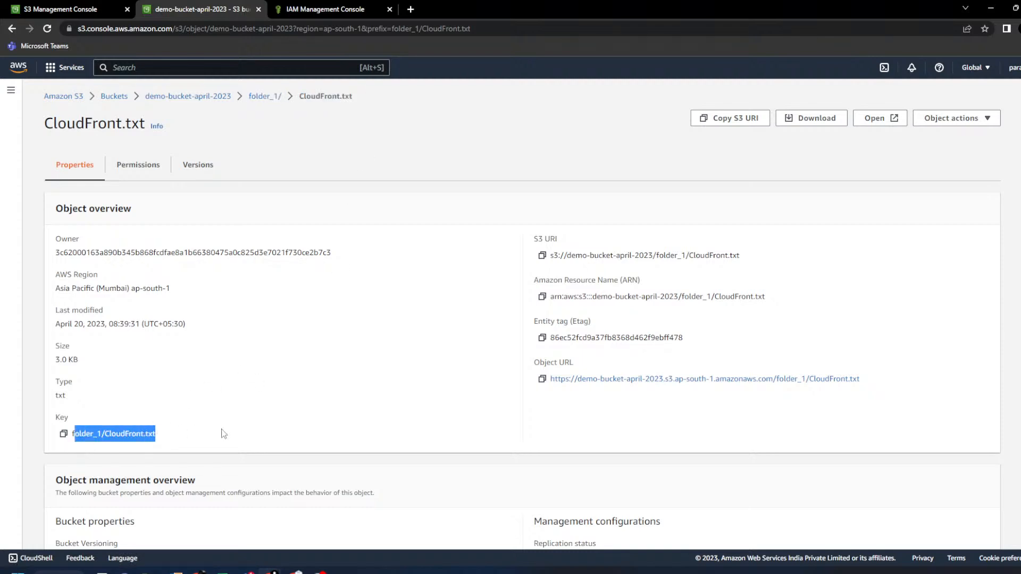
left_click(225, 437)
left_click(63, 433)
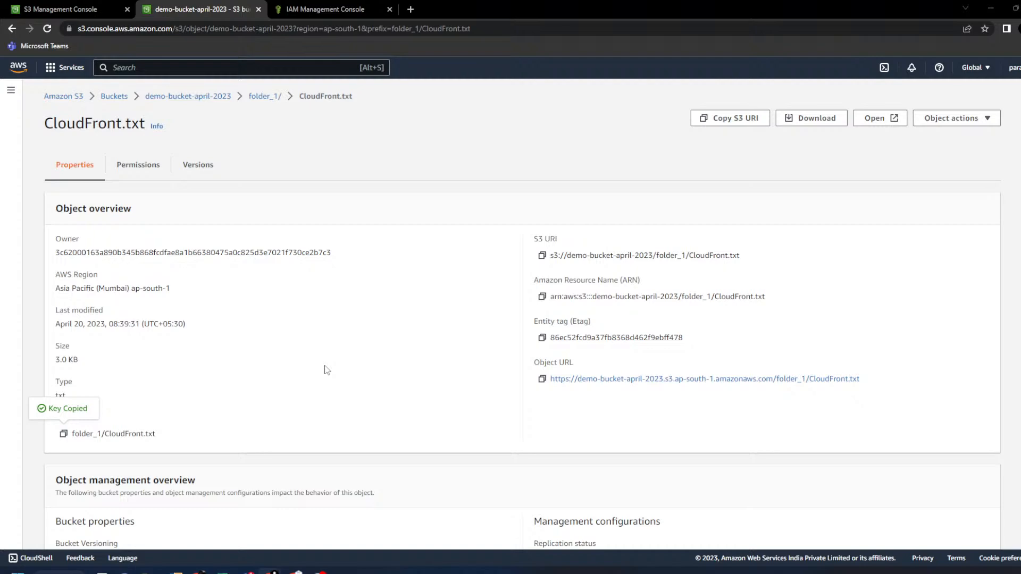
key("alt+Tab")
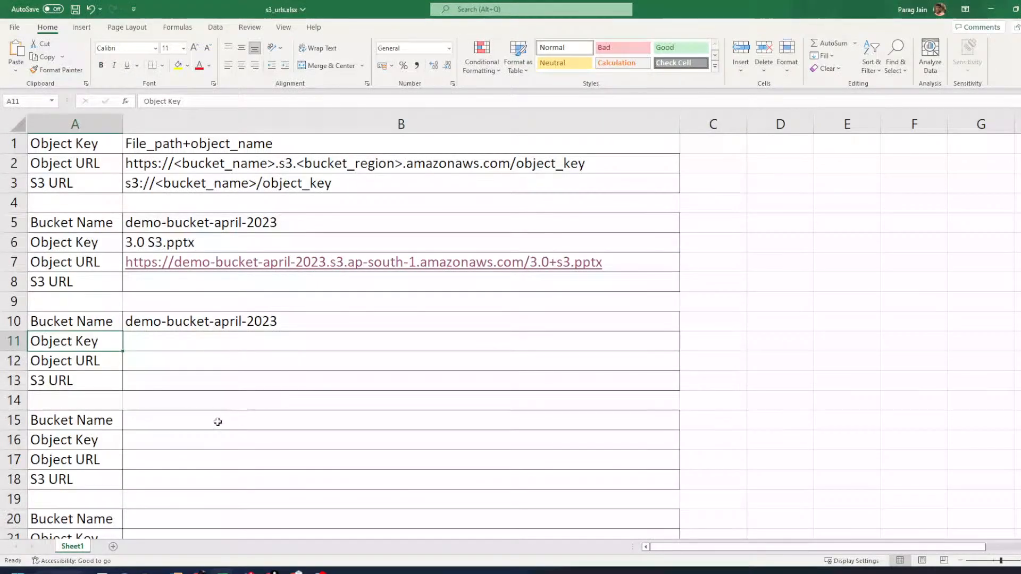
- Paste the object key folder_1/CloudFront.txt into B11 and check it
left_click(134, 345)
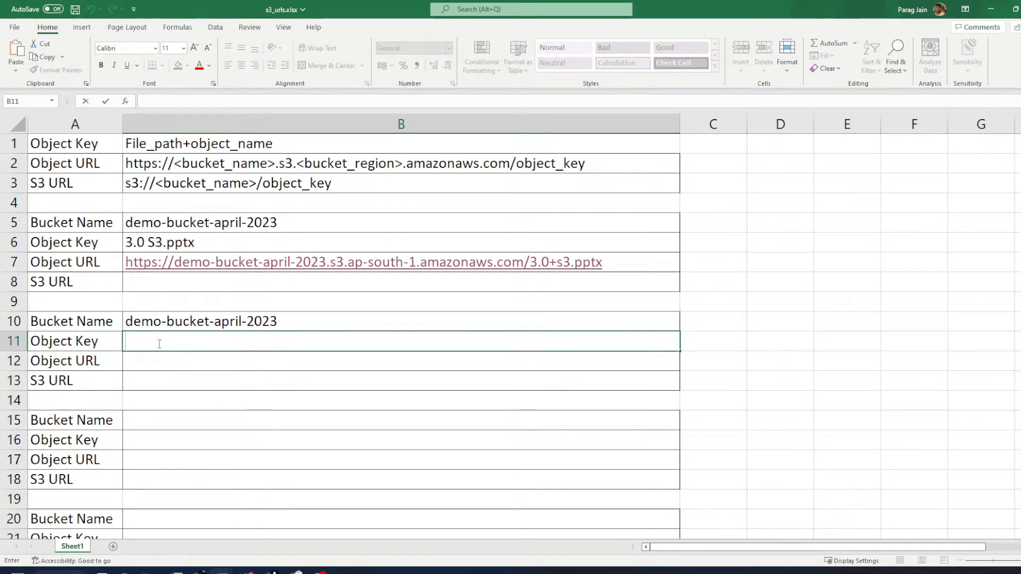
key("ctrl+v")
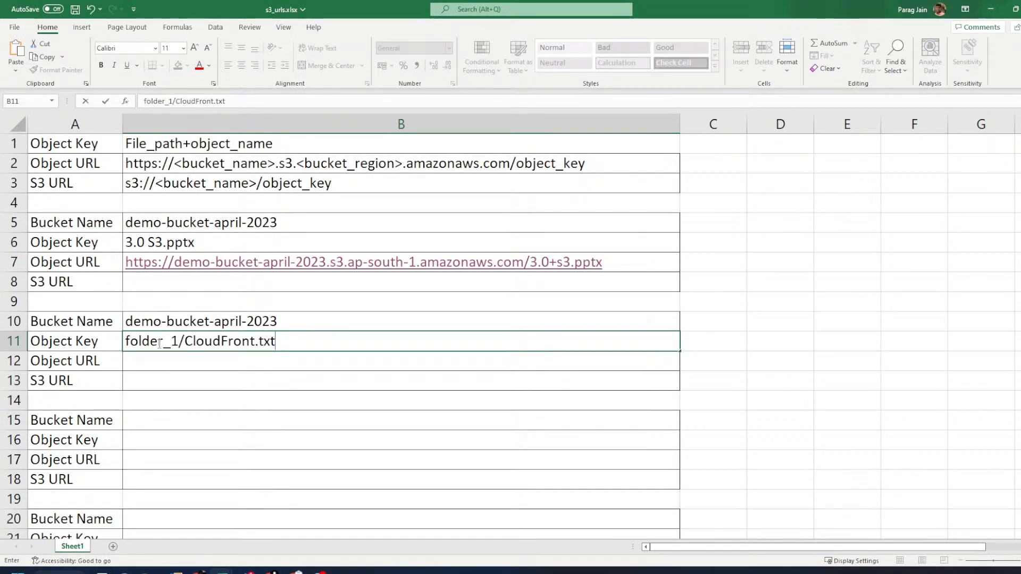
left_click(206, 361)
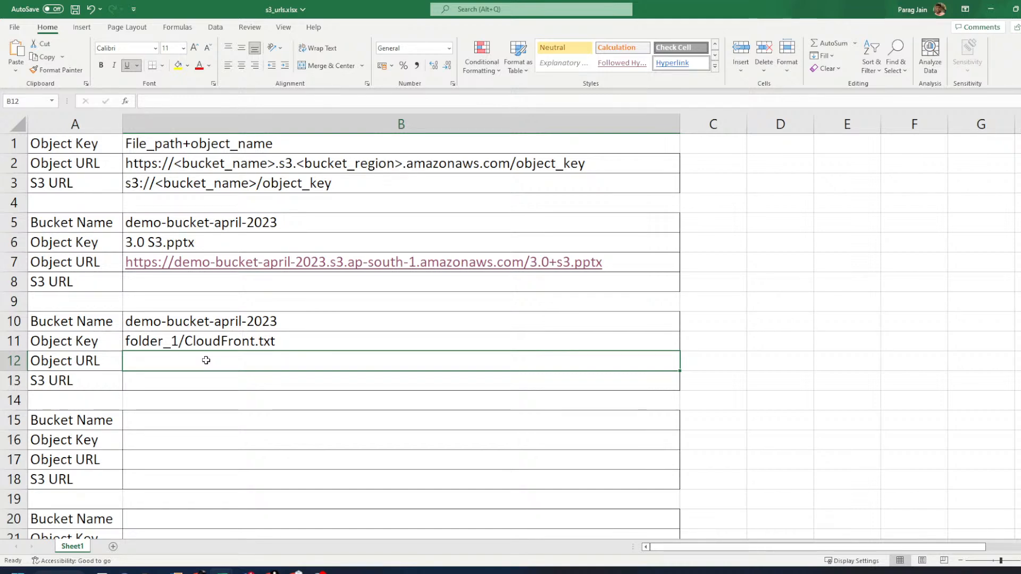
left_click(220, 398)
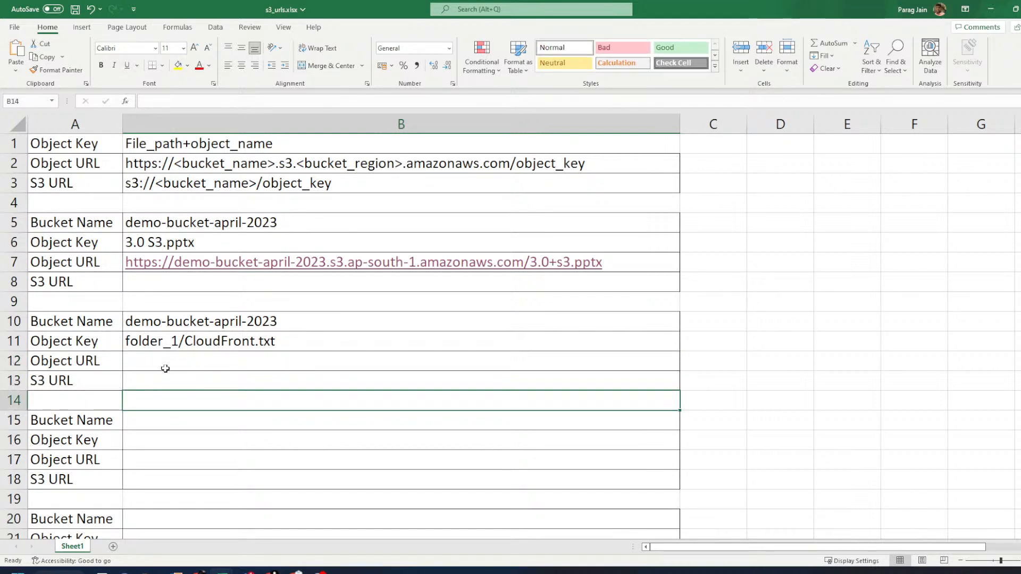
left_click(66, 343)
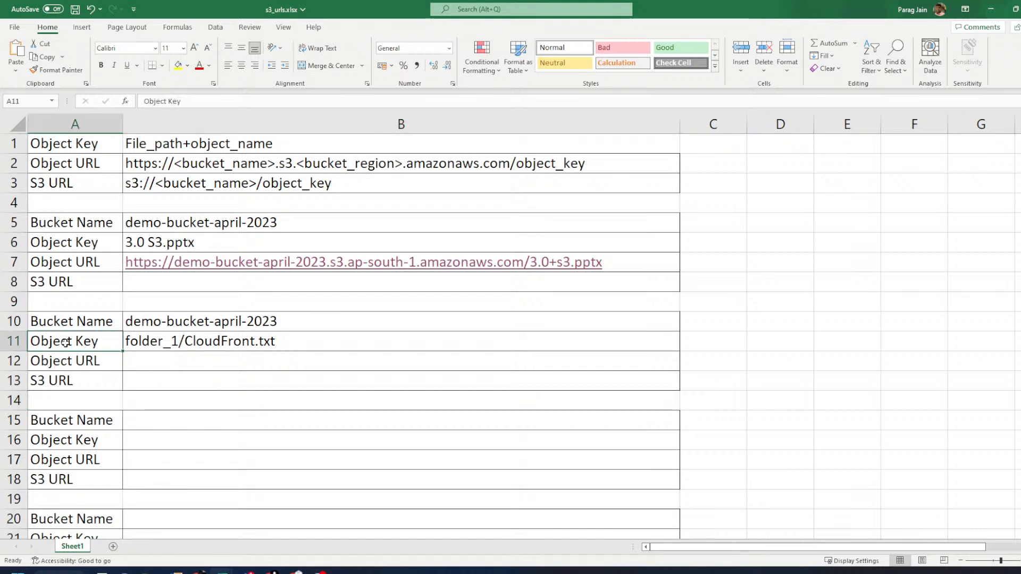
left_click(157, 346)
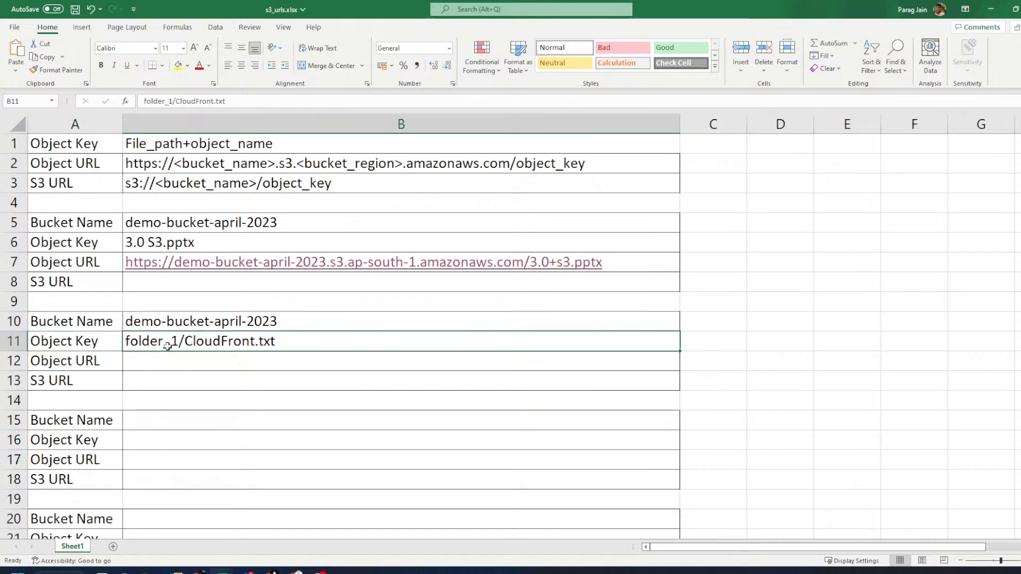
- Check the bucket name demo-bucket-april-2023 in the browser's path, then return to Excel
key("alt+Tab")
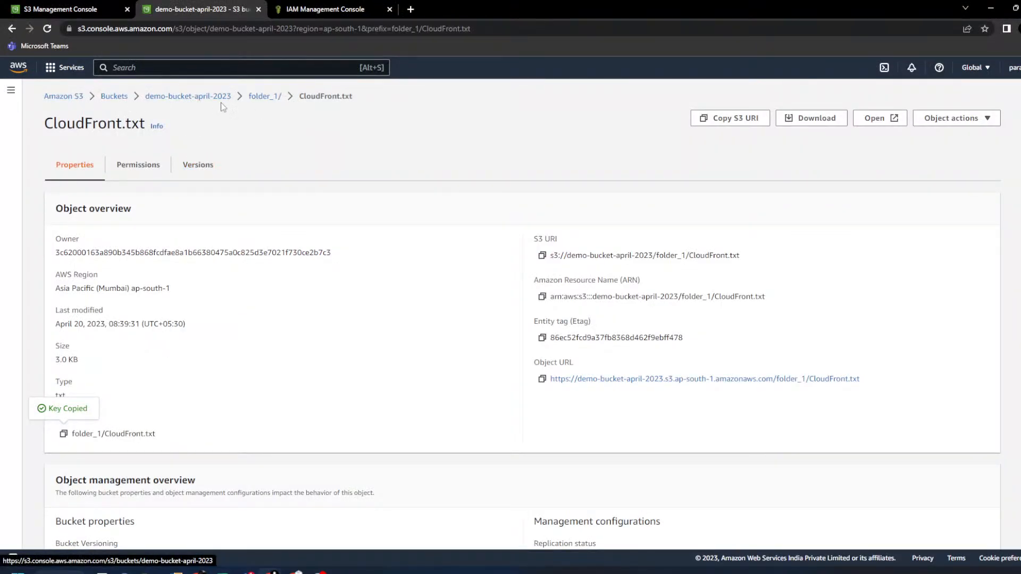
left_click_drag(236, 98, 150, 102)
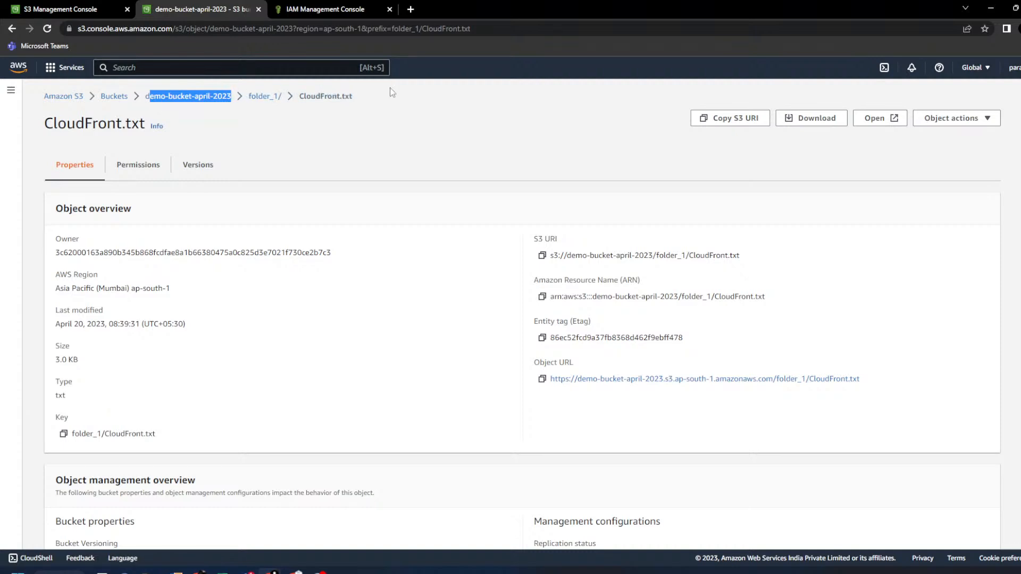
key("alt+Tab")
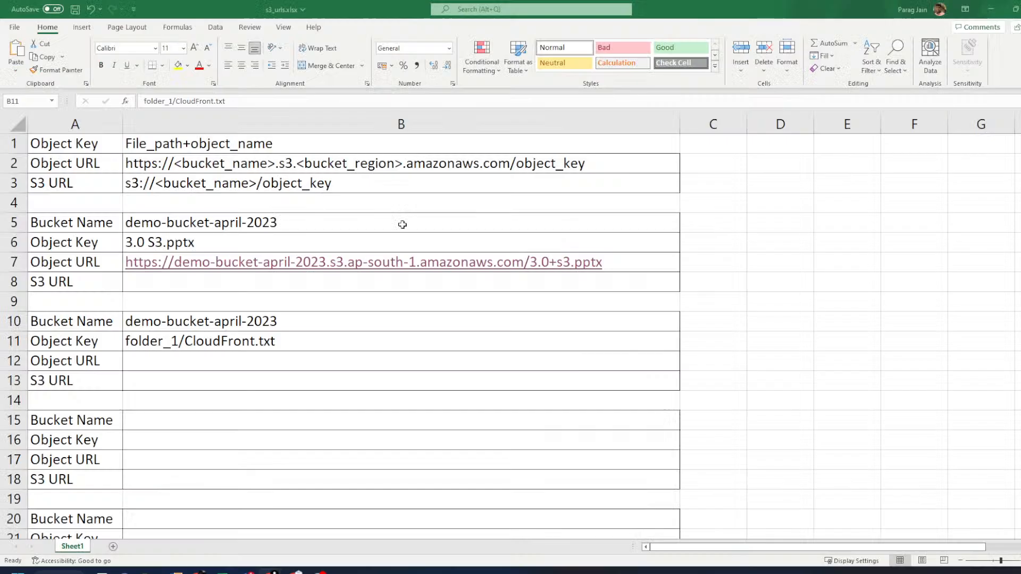
left_click(184, 360)
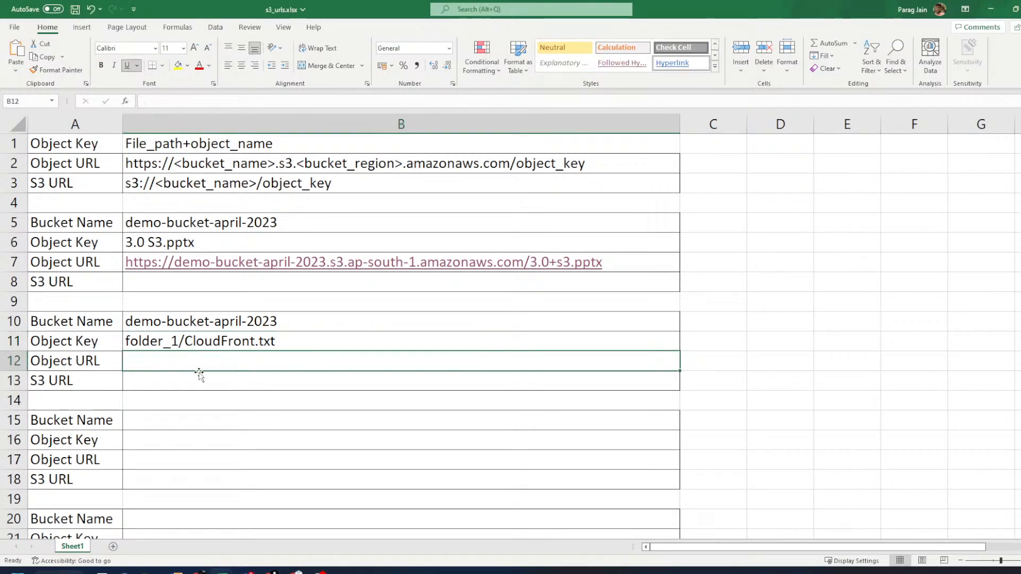
type("ht")
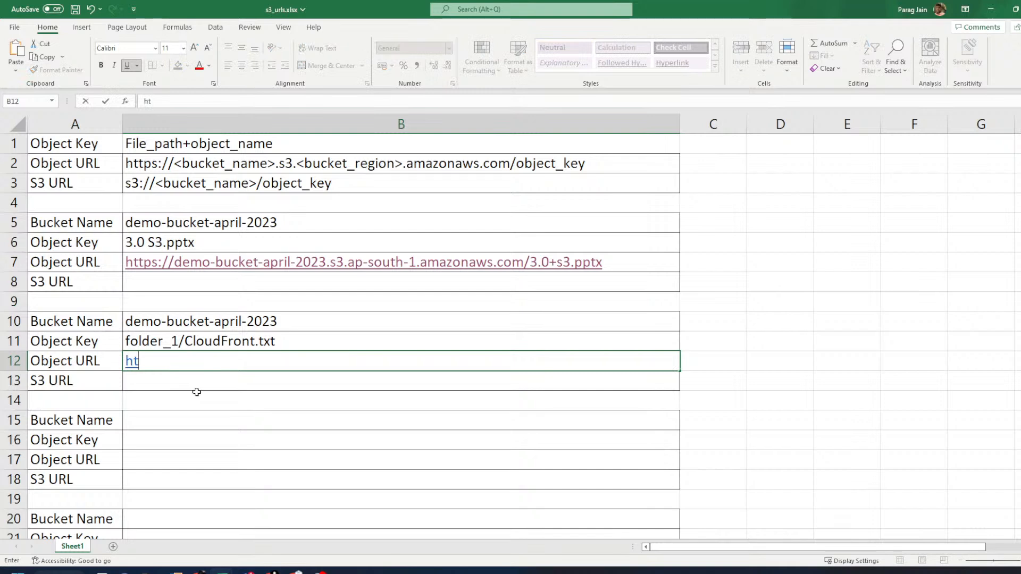
type("tps://")
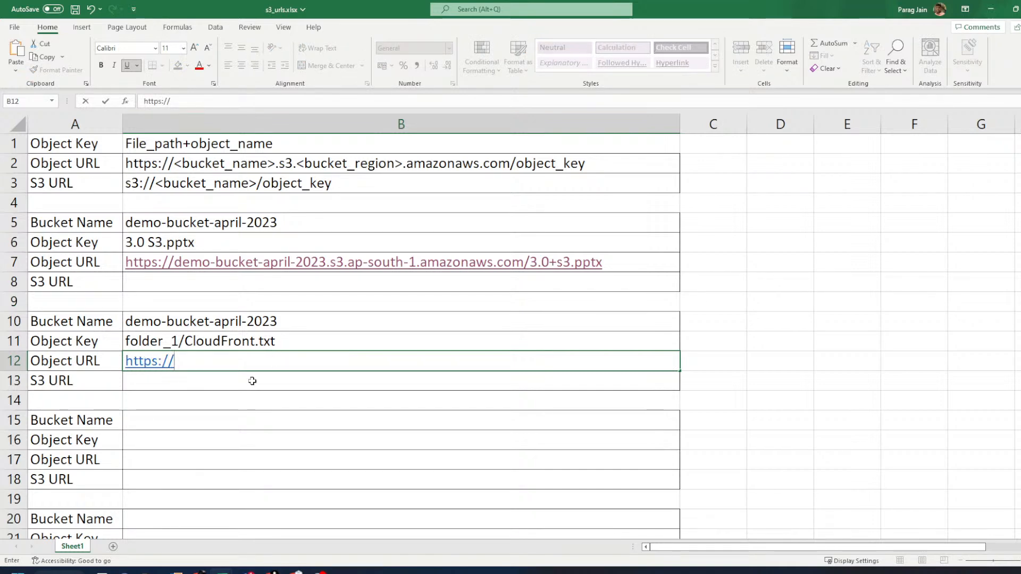
type("demo")
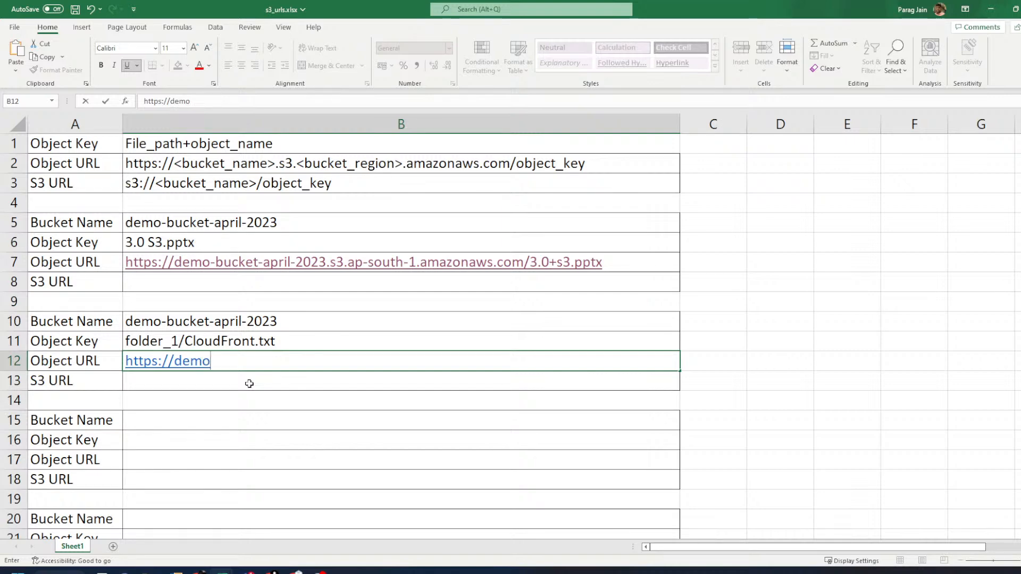
type("-bucke")
key("BackSpace")
type("ket-ap")
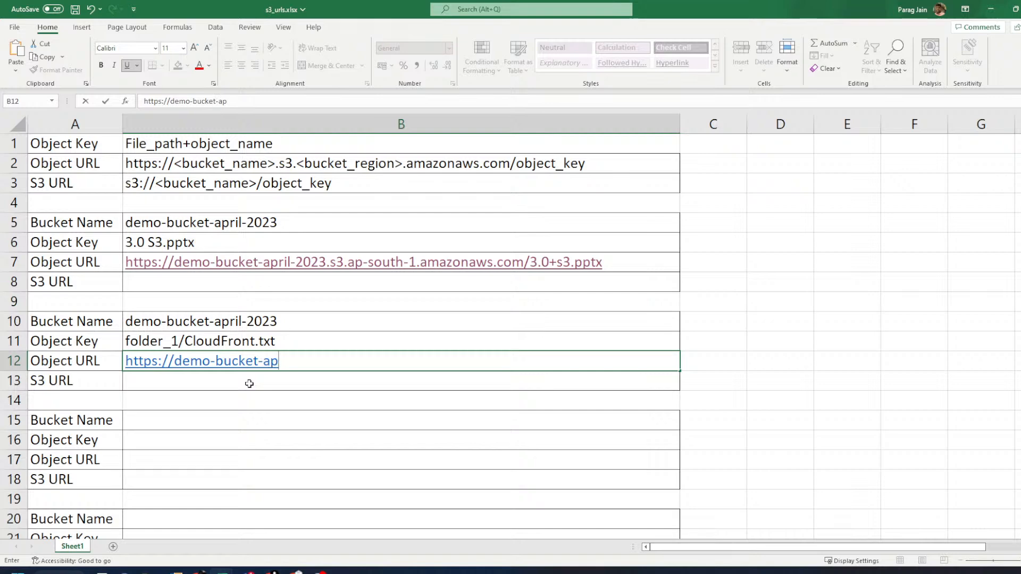
type("ril-2023")
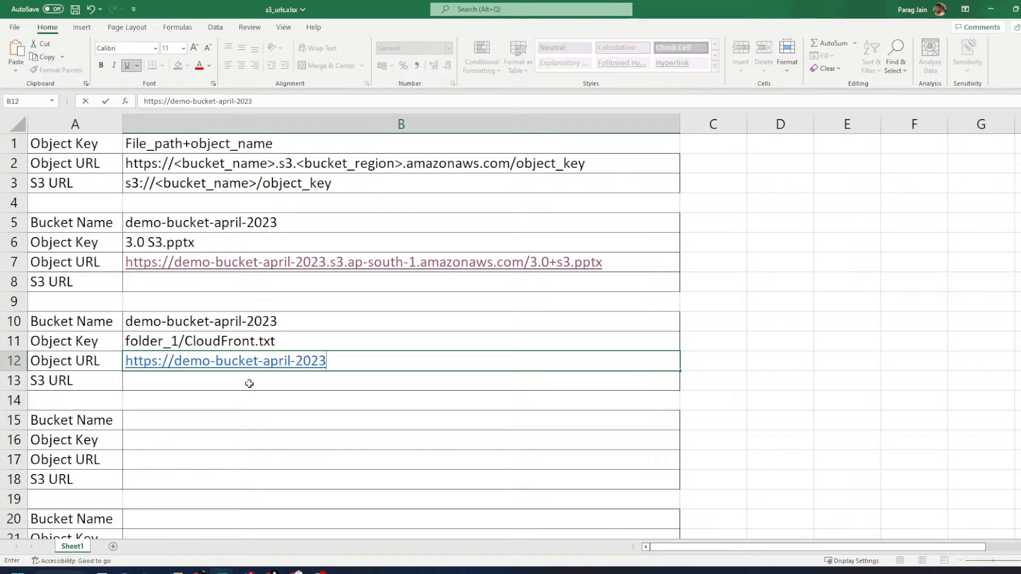
type(".s3.ap-souyh")
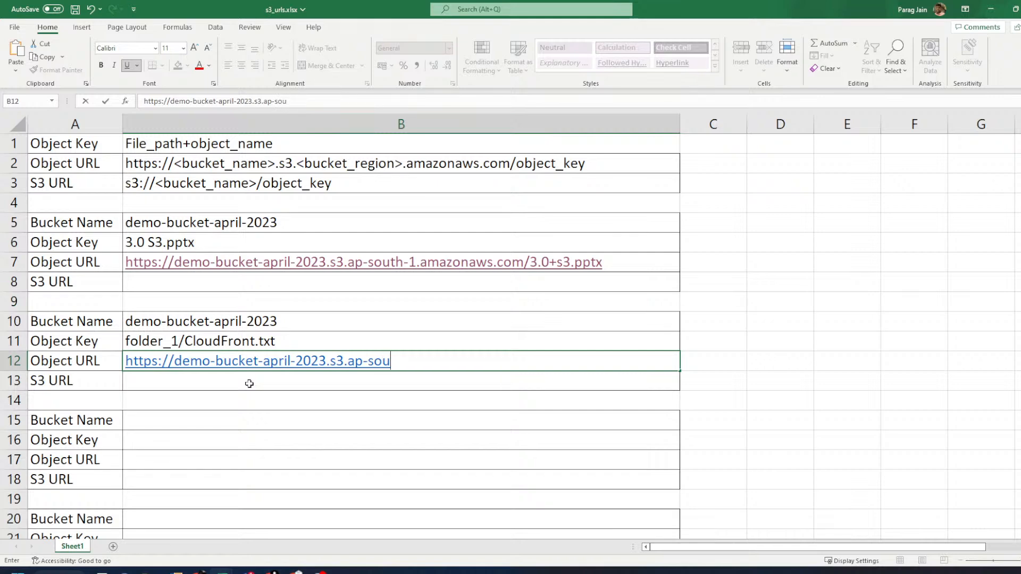
key("BackSpace")
key("BackSpace")
type("th")
type("-1")
type(".")
type("azm")
key("BackSpace")
type("a")
key("BackSpace")
key("BackSpace")
type("maz")
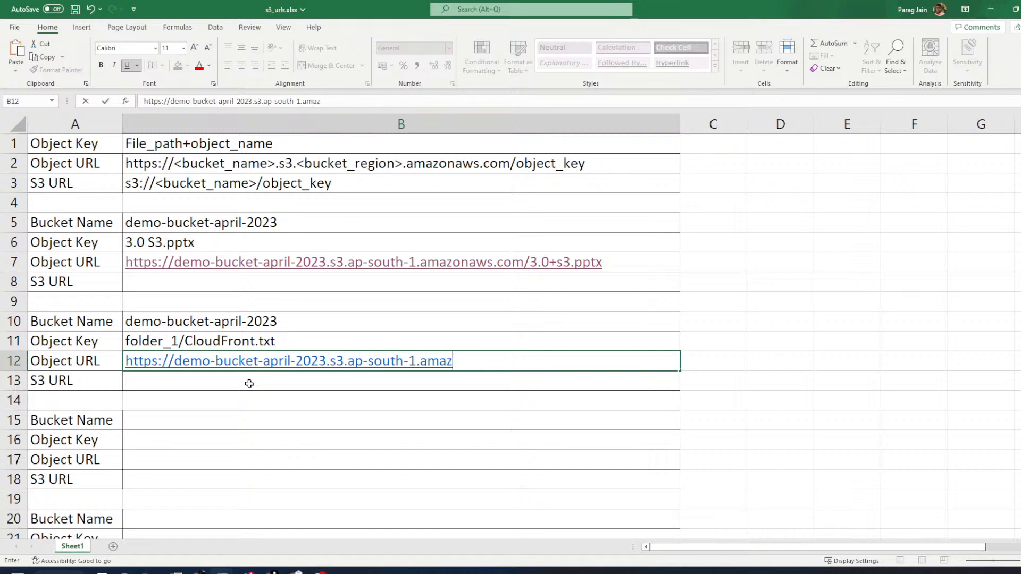
type("onaws.com")
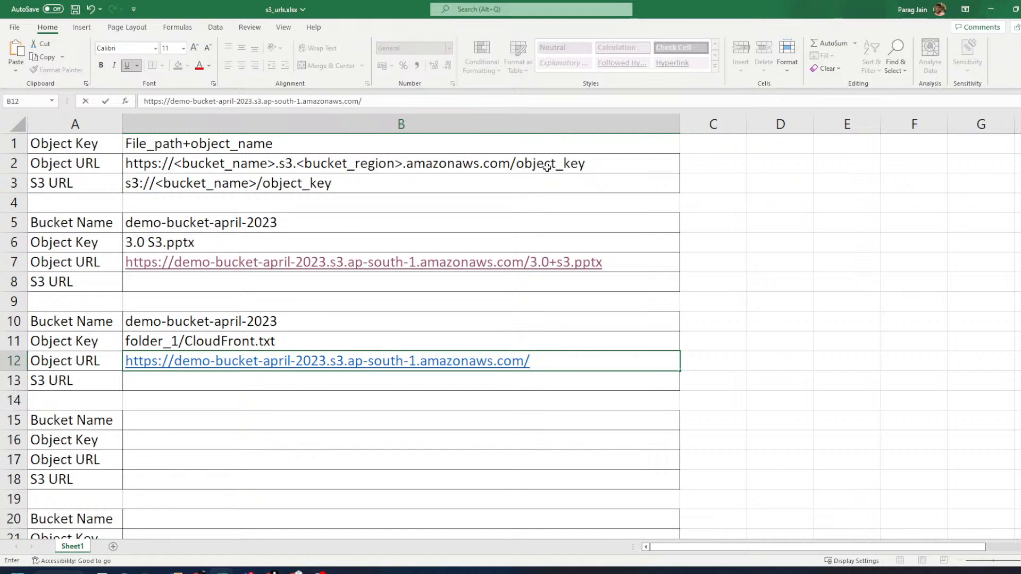
type("/folder_1/Clo")
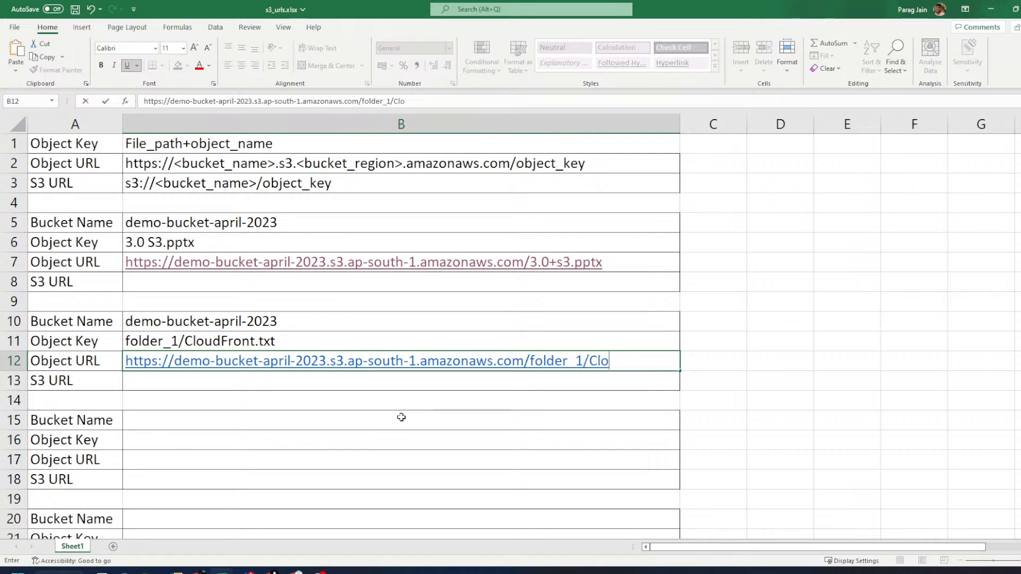
type("ufFront.t")
type("xt")
key("Return")
key("alt+Tab")
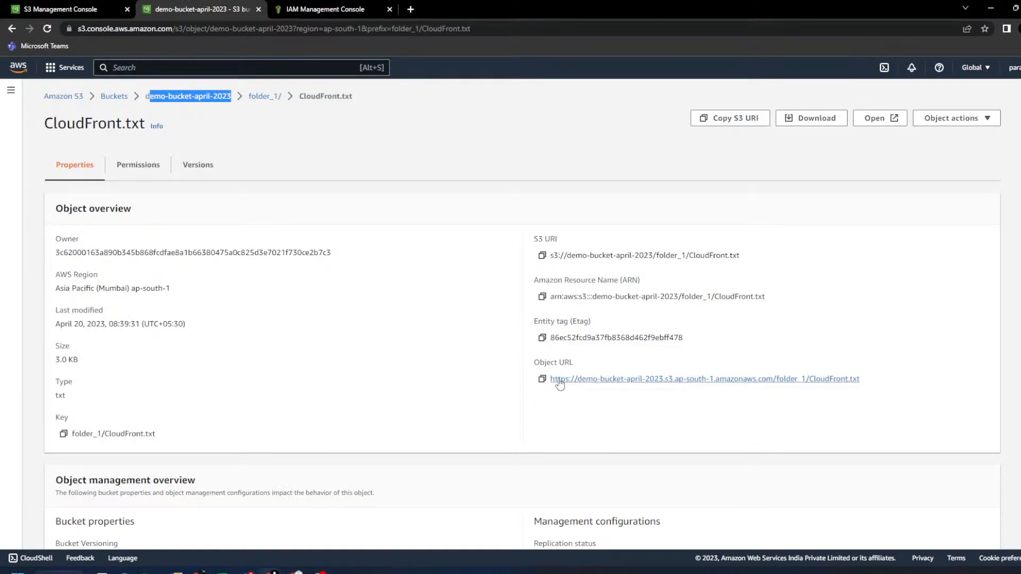
left_click(542, 379)
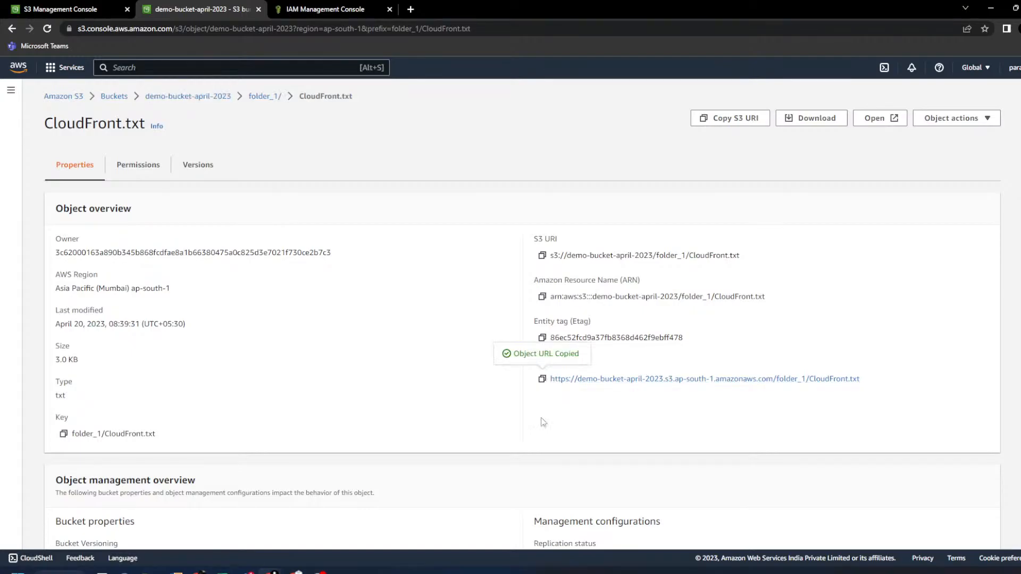
key("alt+Tab")
key("ctrl+v")
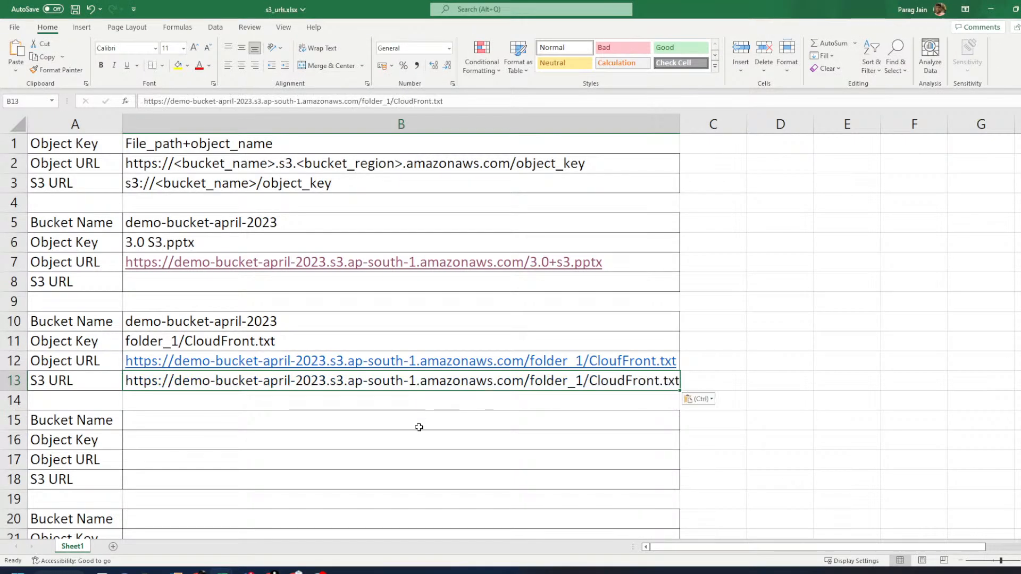
left_click(631, 455)
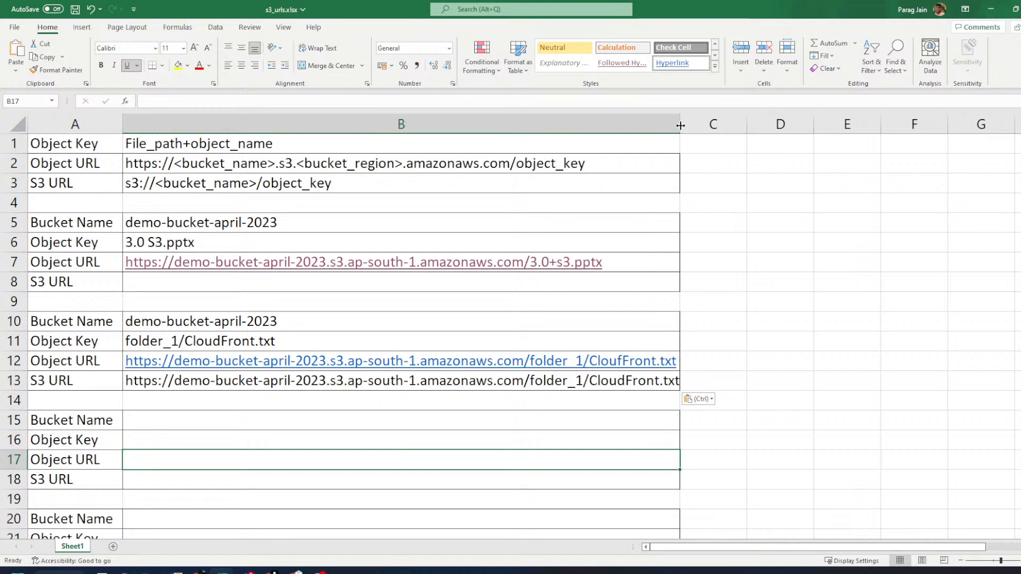
left_click(82, 367)
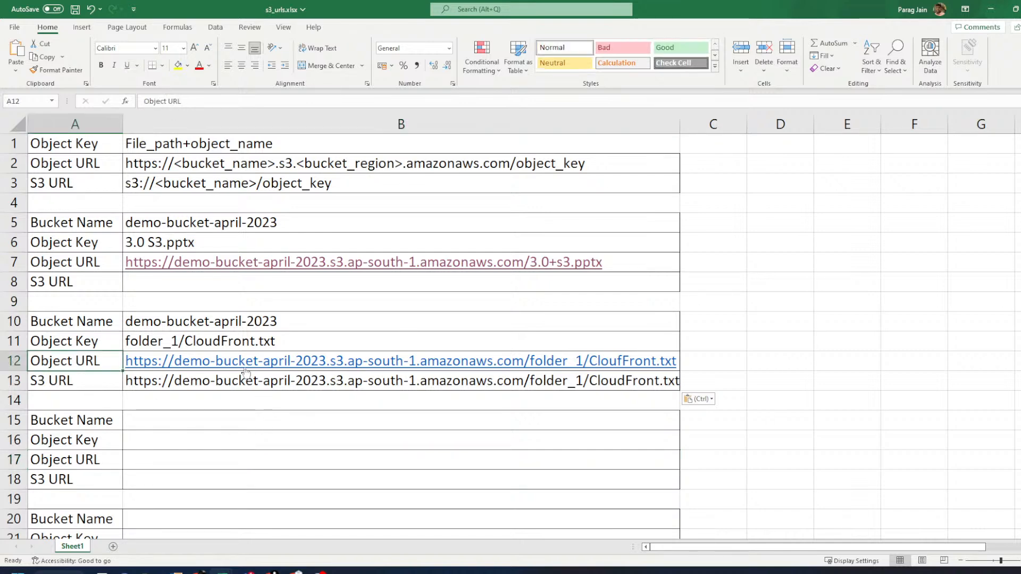
left_click(247, 381)
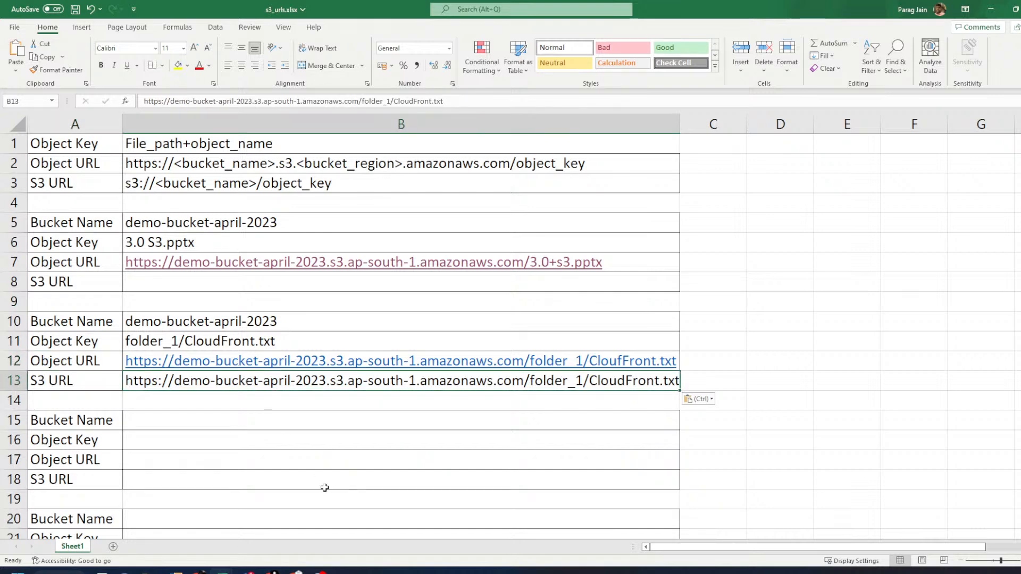
key("Delete")
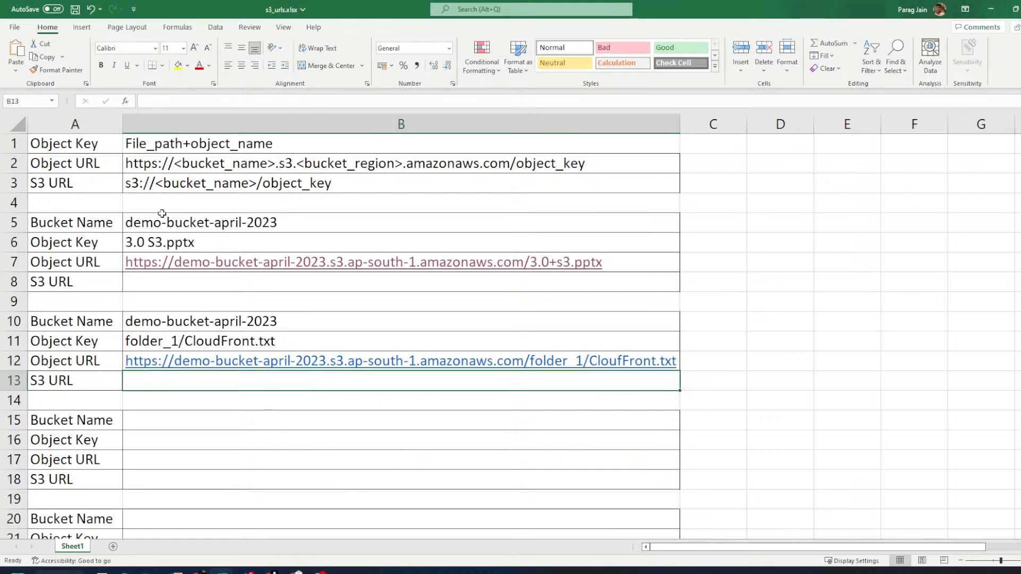
- Review the Object URL template in B2, highlighting its object_key part
left_click_drag(103, 153, 257, 180)
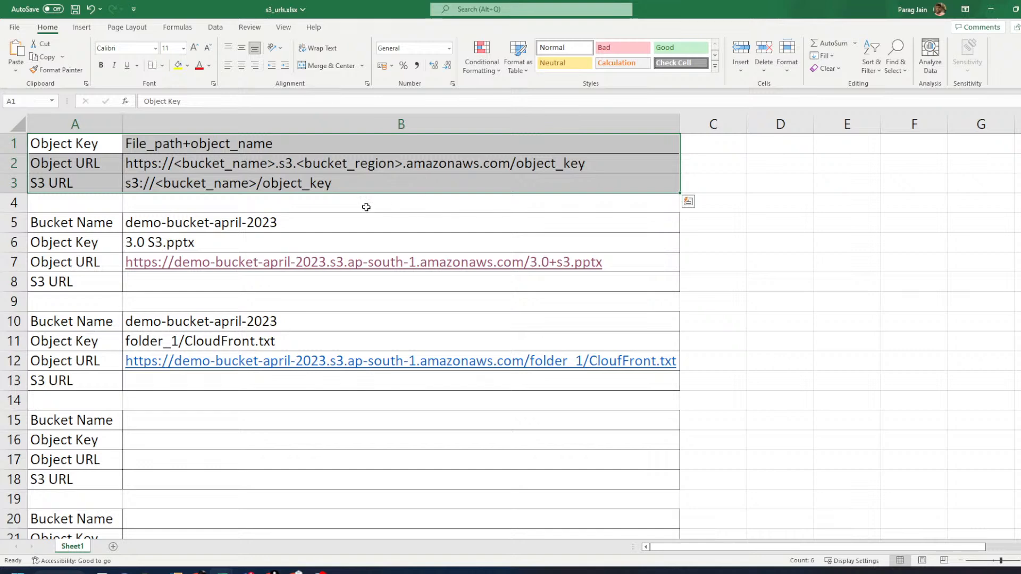
left_click(130, 162)
left_click_drag(110, 163, 245, 159)
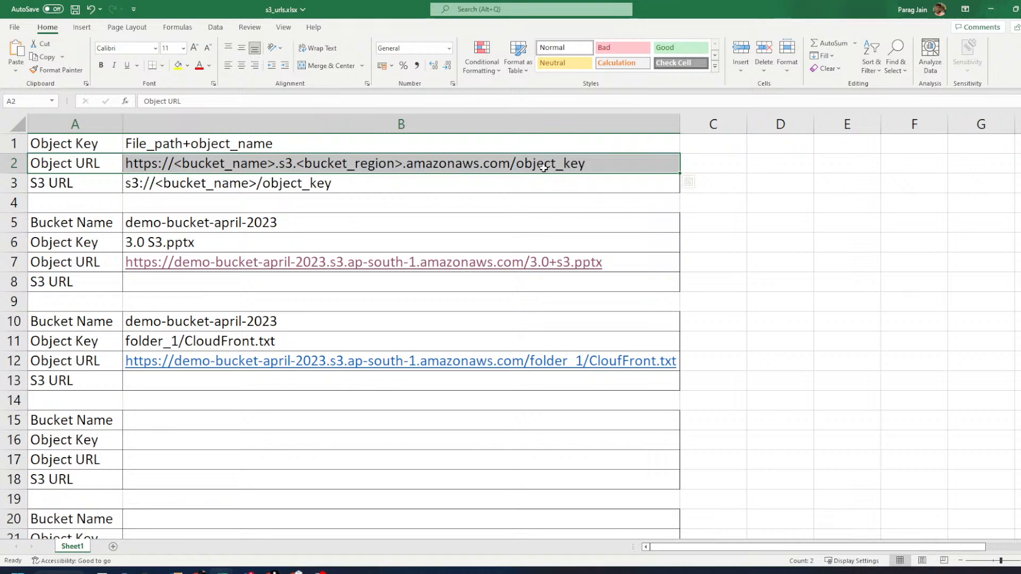
left_click(586, 166)
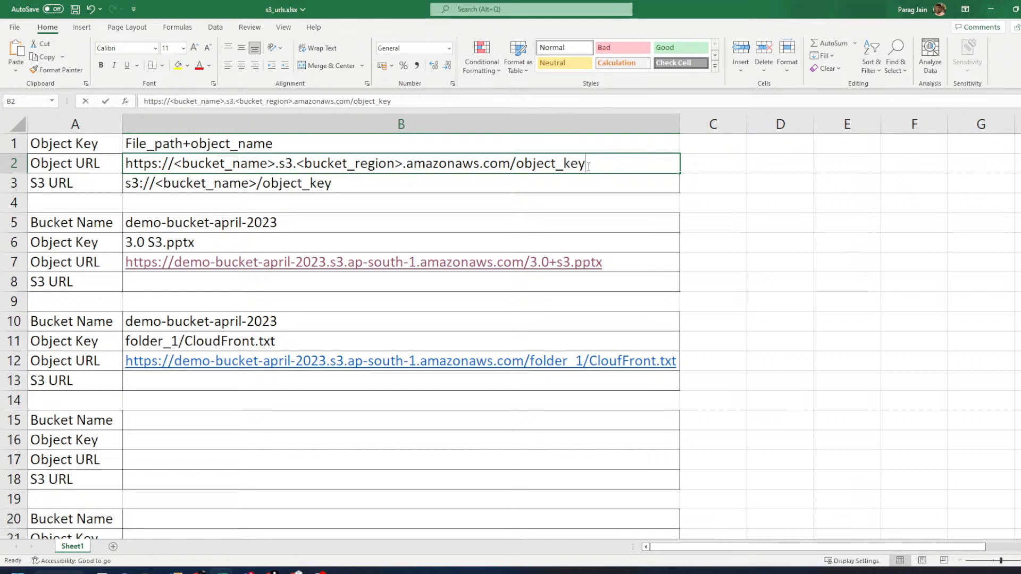
double_click(587, 166)
left_click_drag(587, 167, 516, 165)
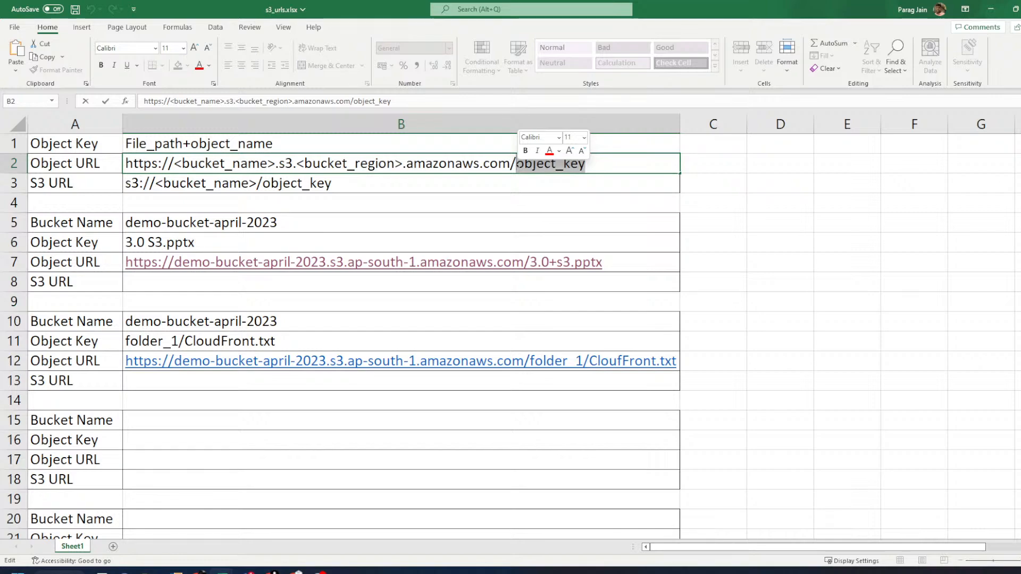
key("alt+Tab")
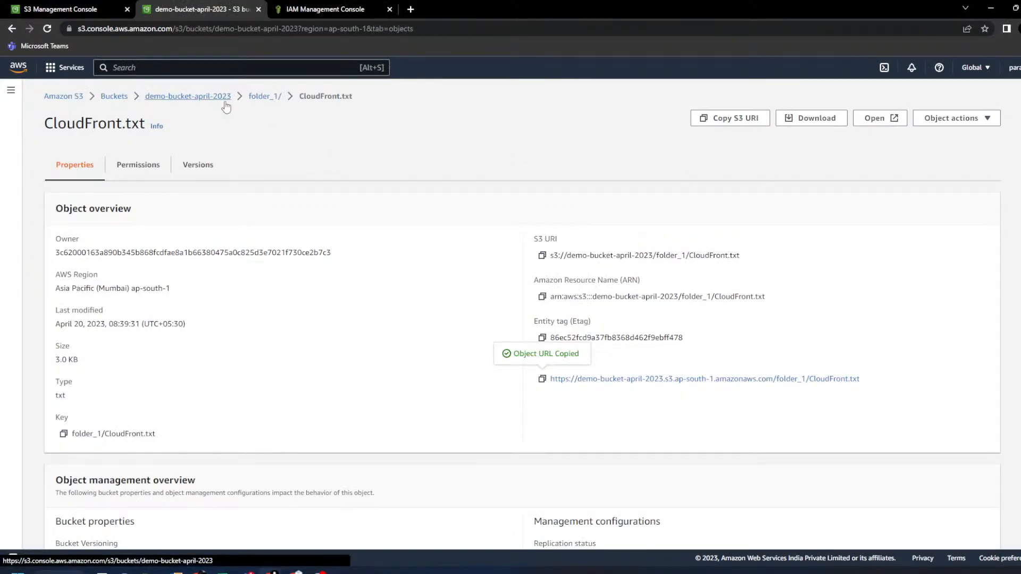
- Glance at S3.txt, then inspect the folder_1/folder_2 key of S3 assignment.txt
left_click(226, 104)
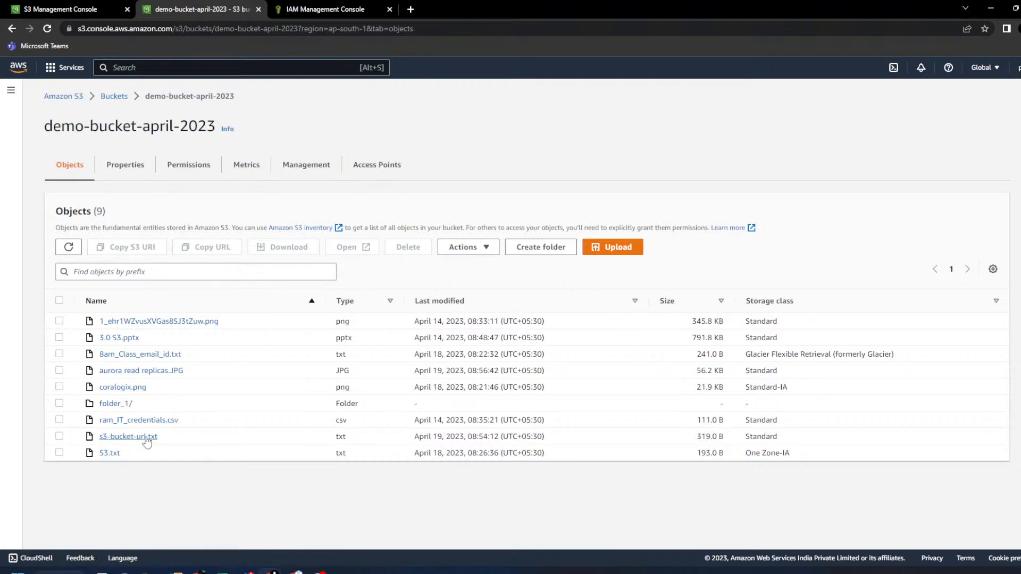
left_click(109, 453)
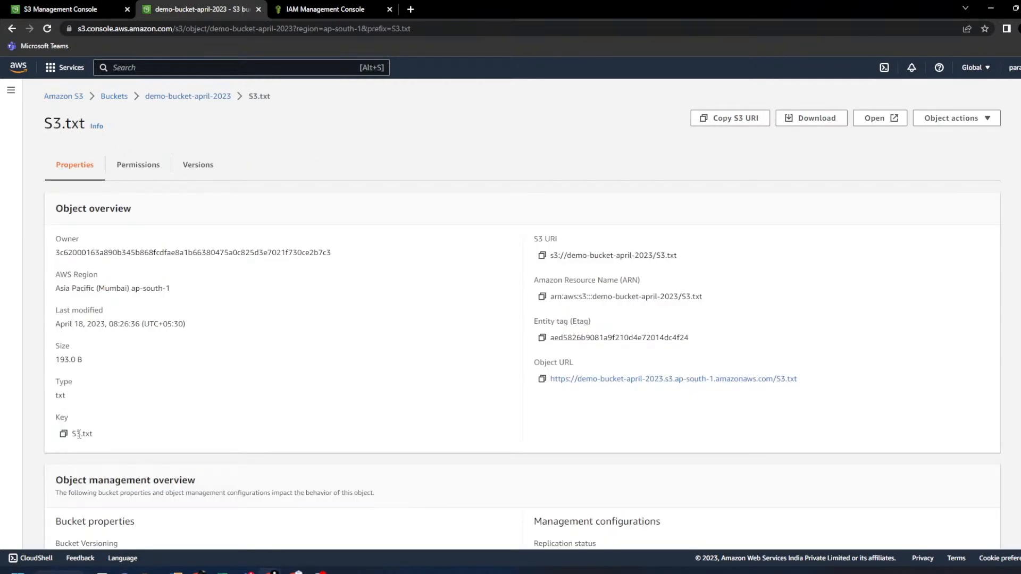
left_click(218, 97)
left_click(112, 403)
left_click(109, 332)
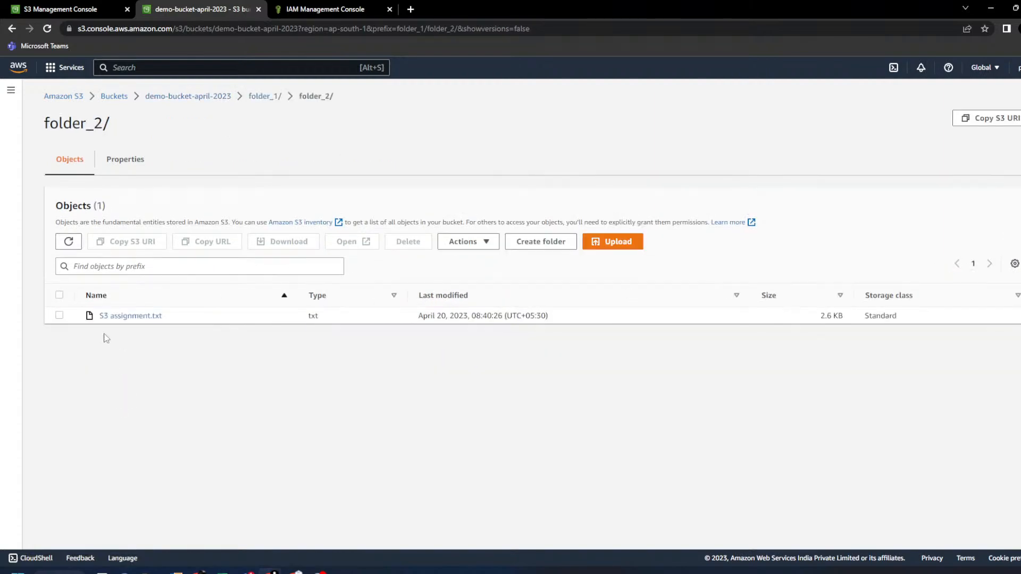
left_click(128, 316)
left_click_drag(72, 433, 137, 428)
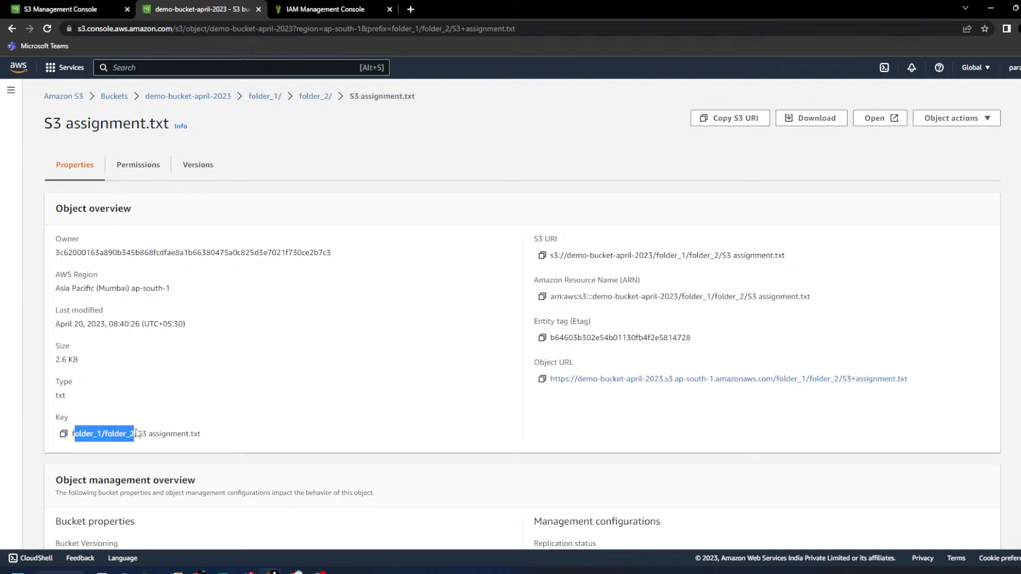
left_click(219, 354)
key("alt+Tab")
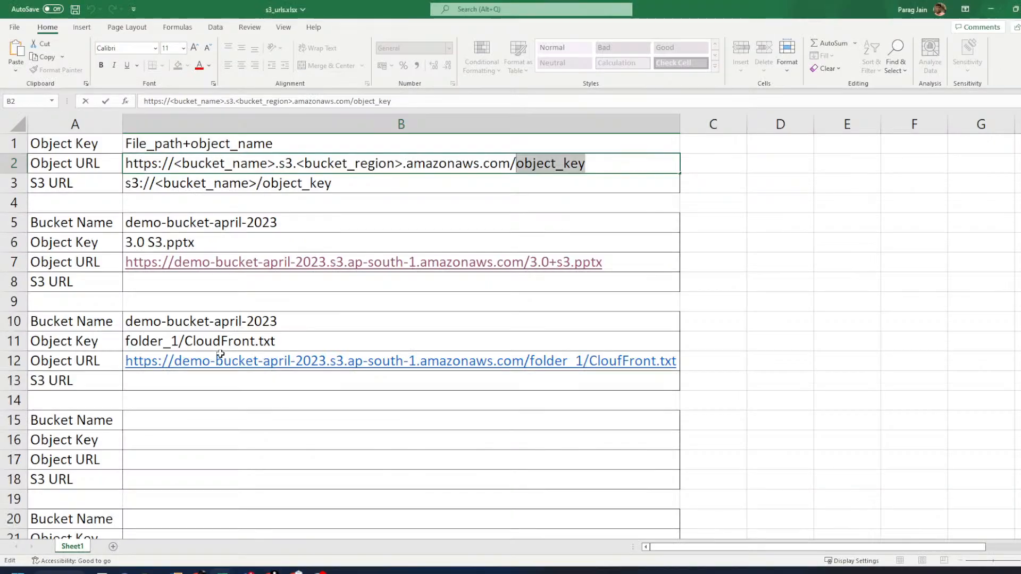
- Review the S3 URL label and template in A3:B3
left_click(165, 384)
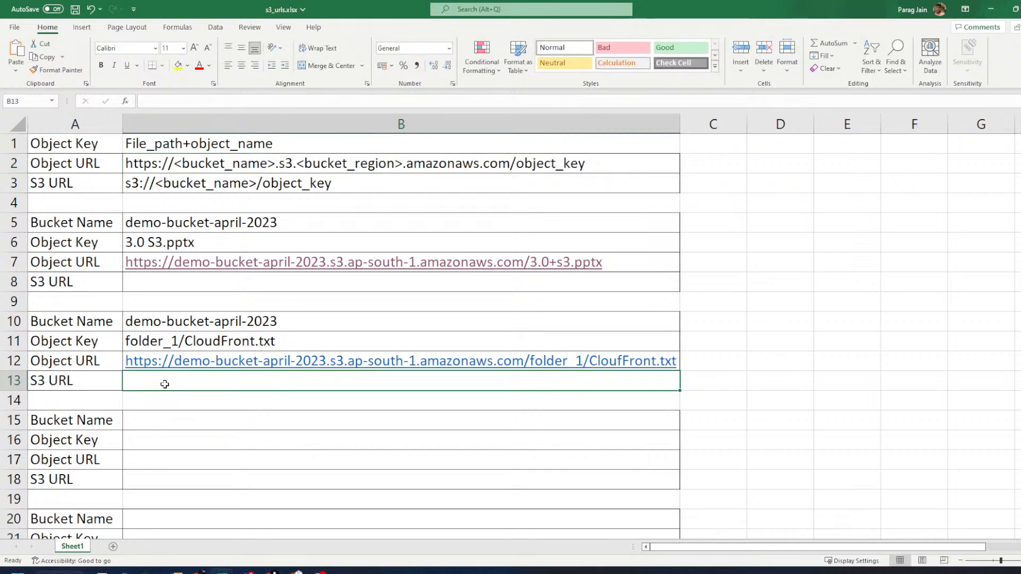
left_click(74, 185)
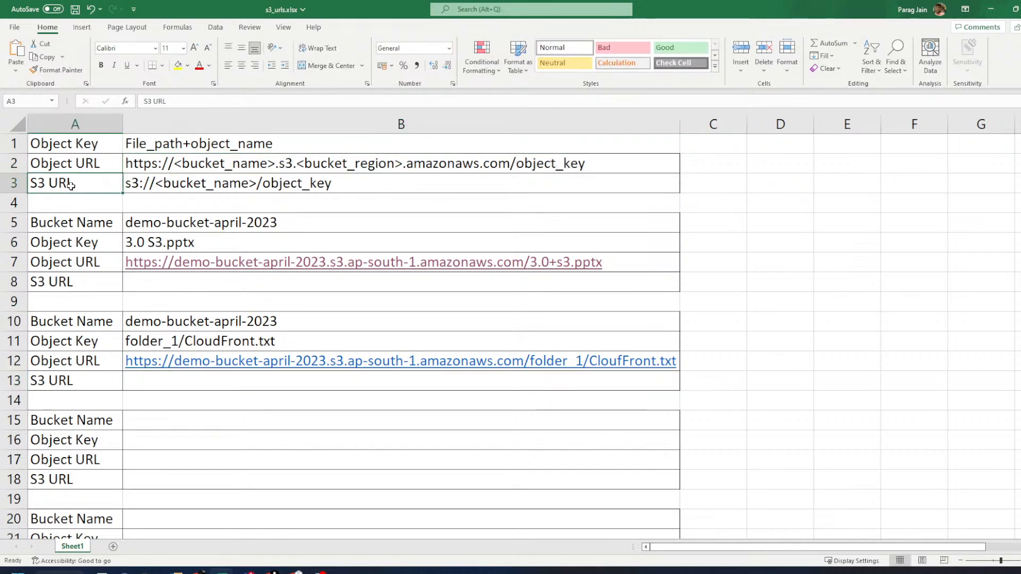
left_click_drag(80, 183, 186, 190)
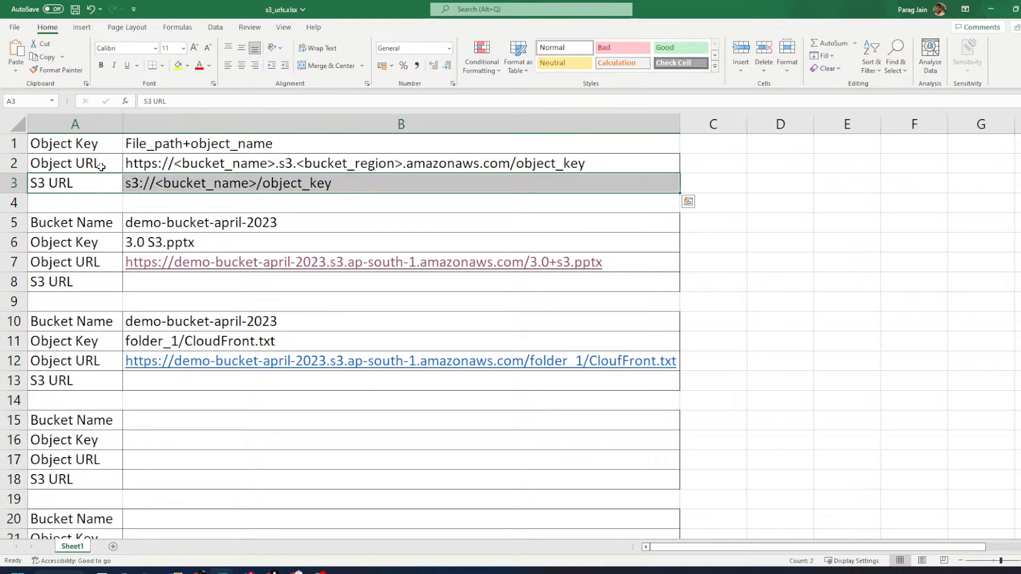
left_click(64, 185)
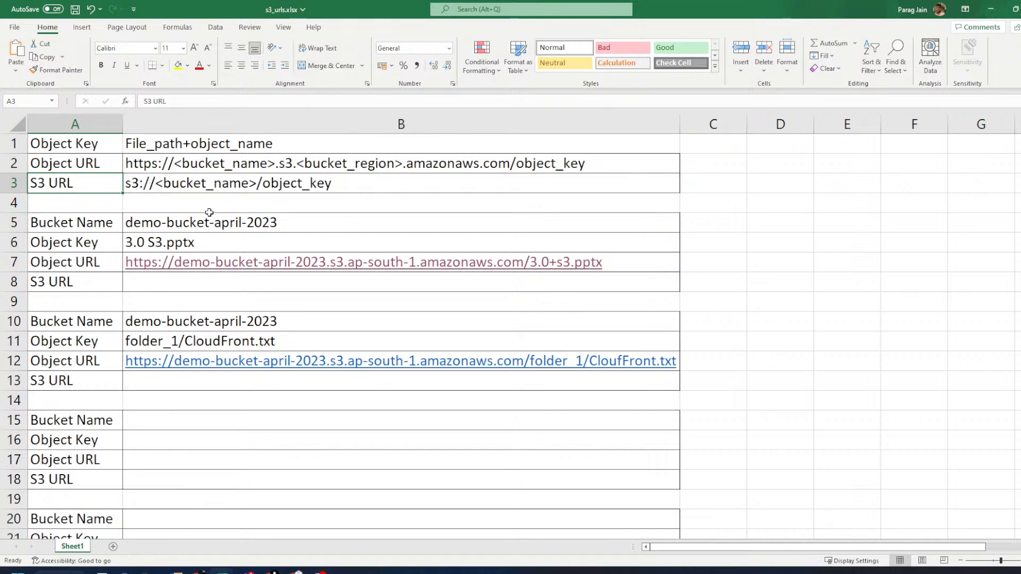
left_click(159, 185)
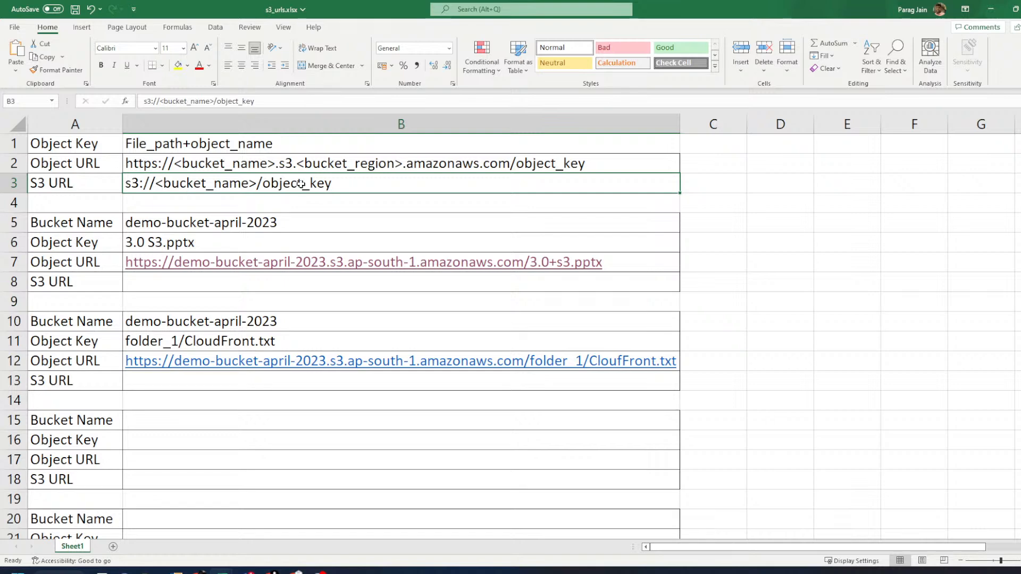
- Type s3://demo-bucket-april-2023/3.0+S3/pptx into B8 as the first S3 URL
left_click(220, 280)
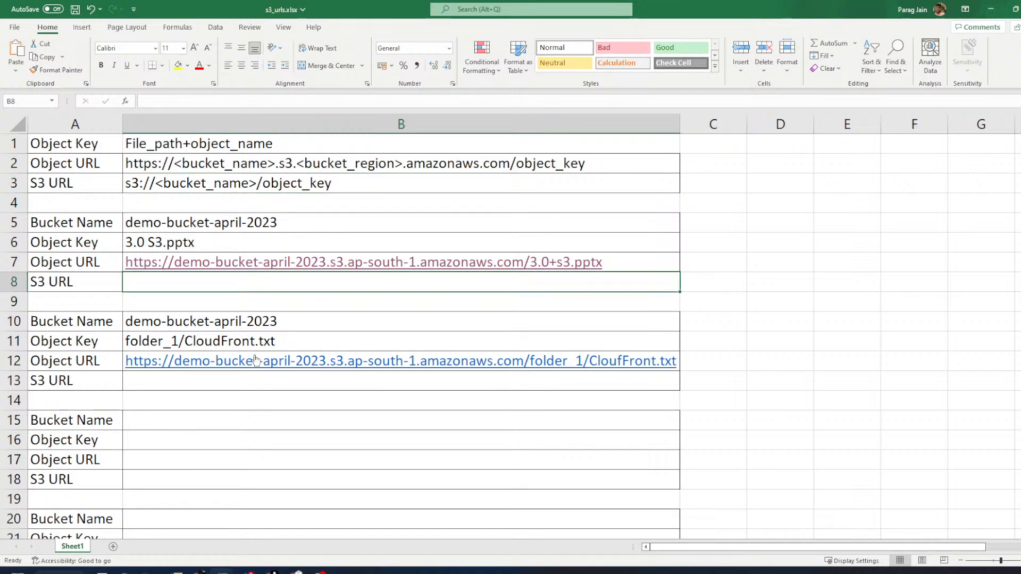
type("s3://demo-bucke")
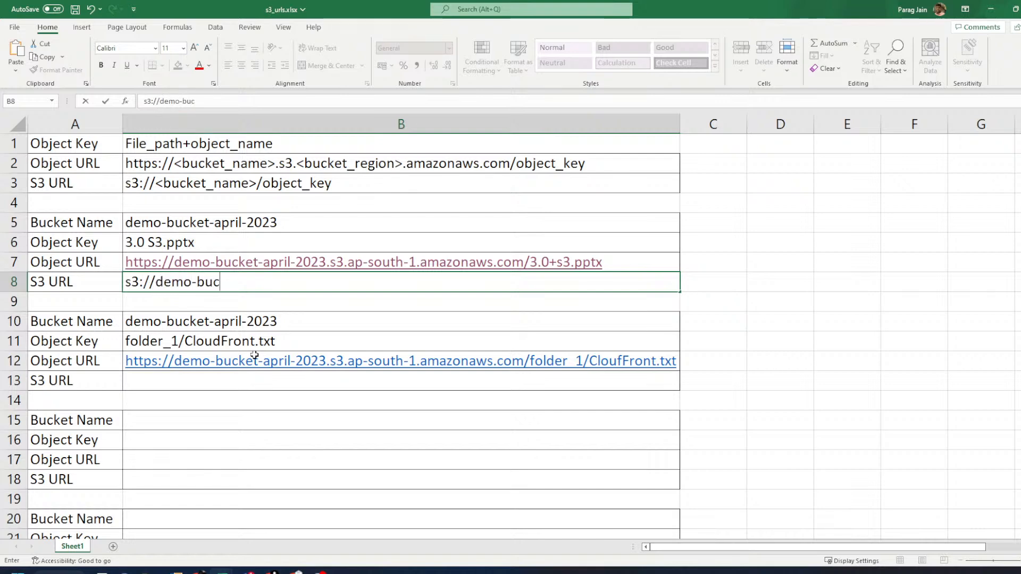
key("BackSpace")
type("ket-a")
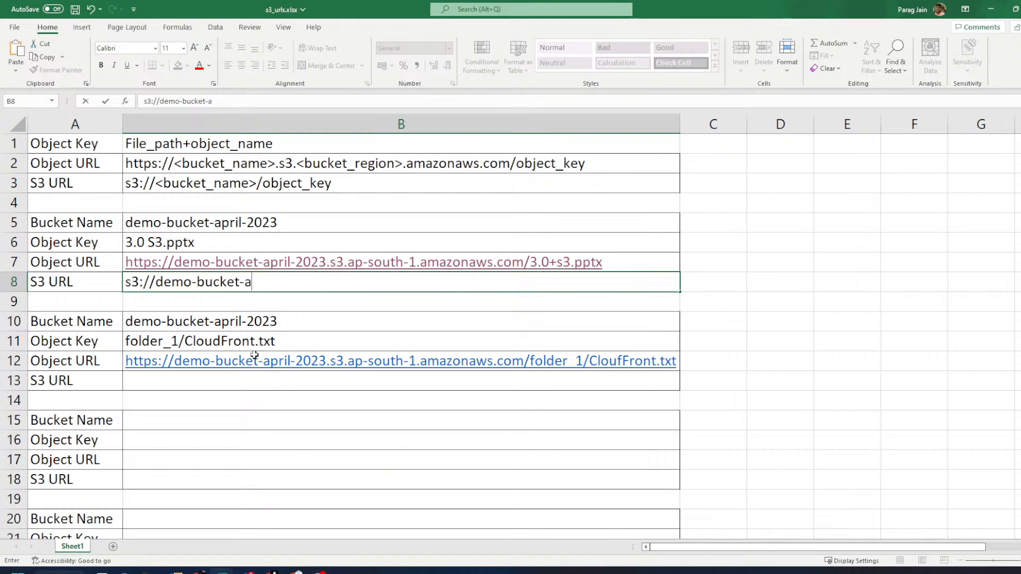
type("pril-2023/")
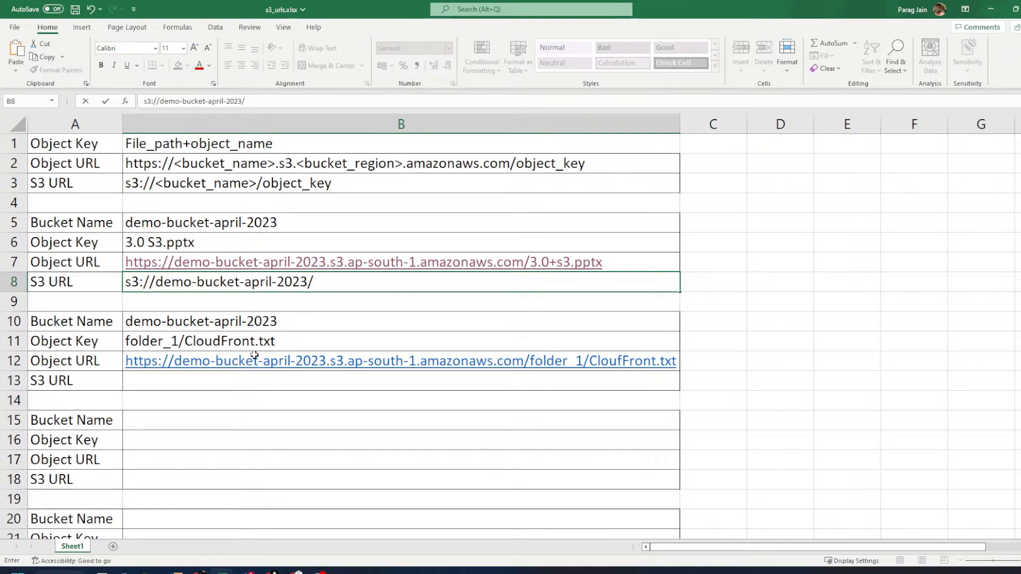
type("3.0+S3/pptx")
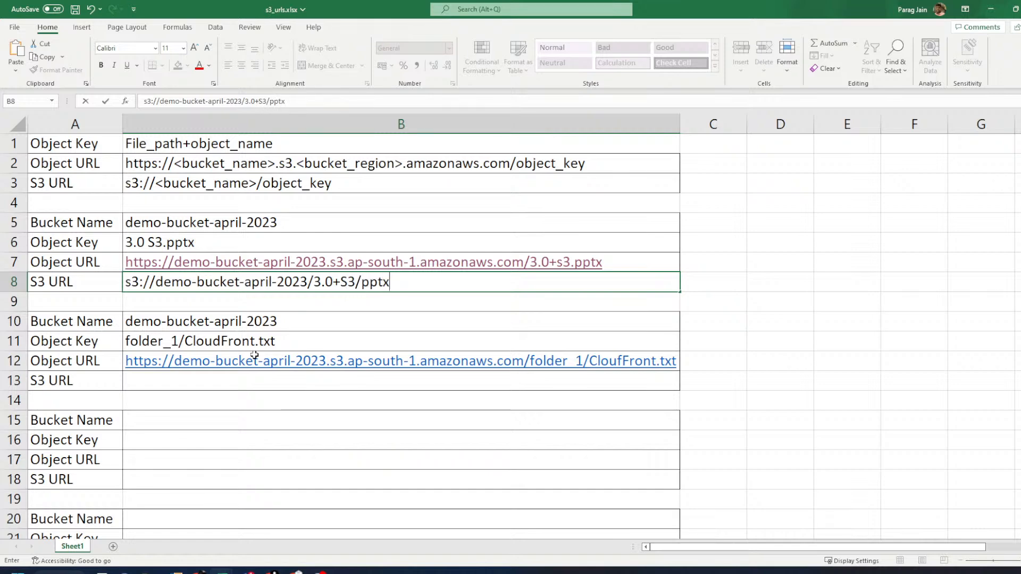
key("alt+Tab")
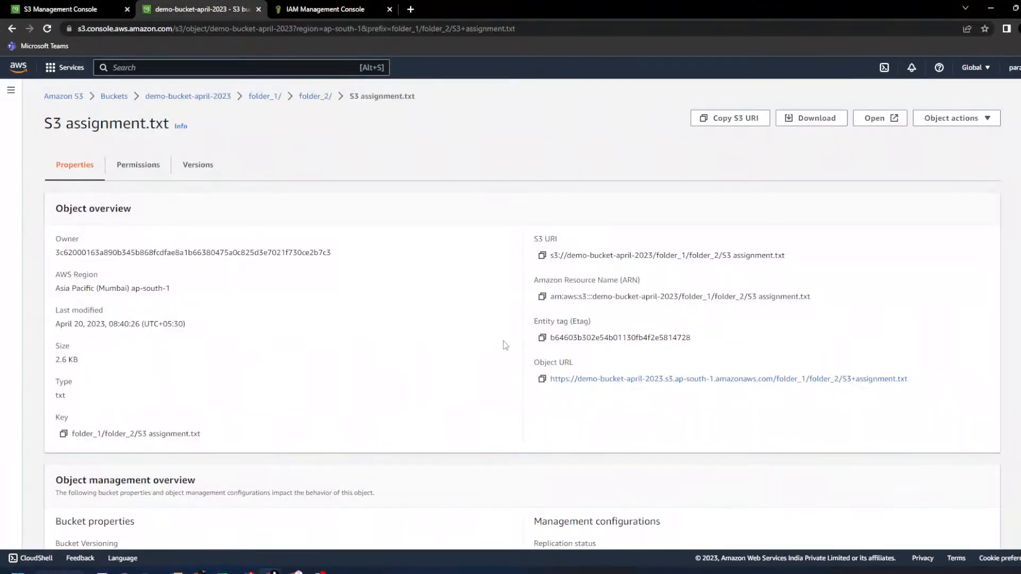
- Copy S3 assignment.txt's S3 URI and commit the B8 entry in Excel
left_click(542, 255)
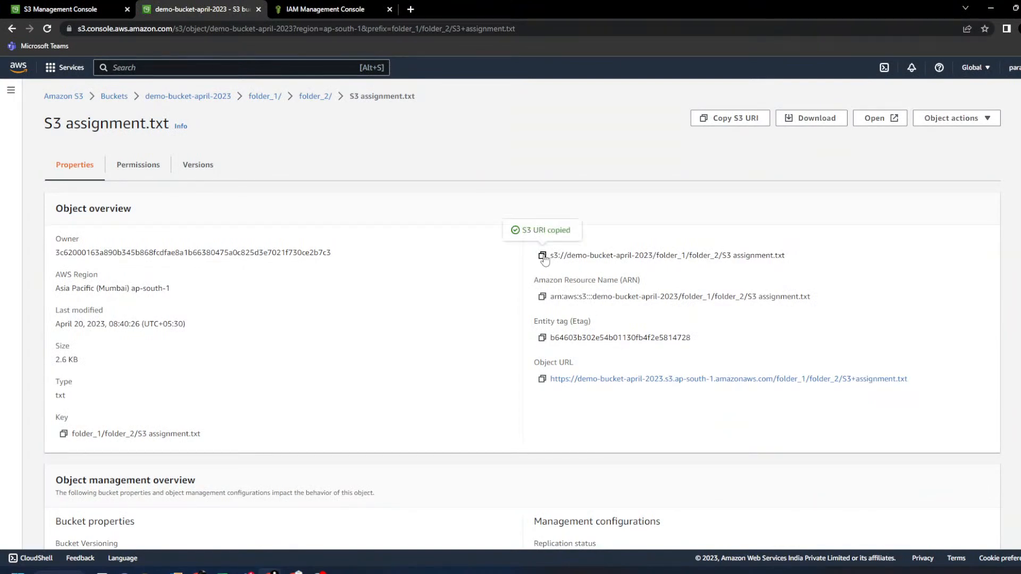
key("alt+Tab")
key("Return")
key("alt+Tab")
- Open 3.0 S3.pptx in demo-bucket-april-2023 and copy its S3 URI
left_click(207, 100)
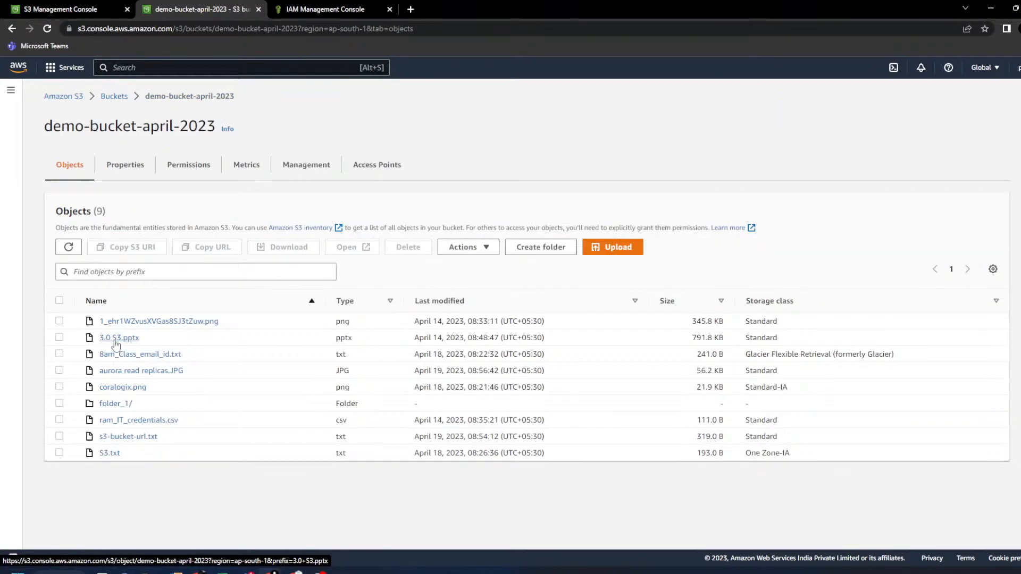
left_click(114, 338)
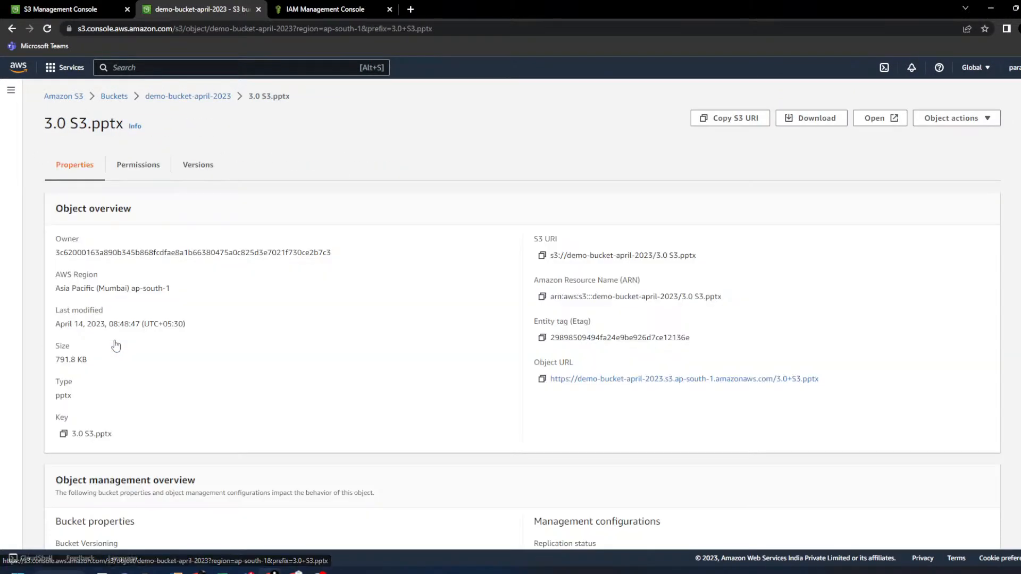
left_click(542, 256)
key("alt+Tab")
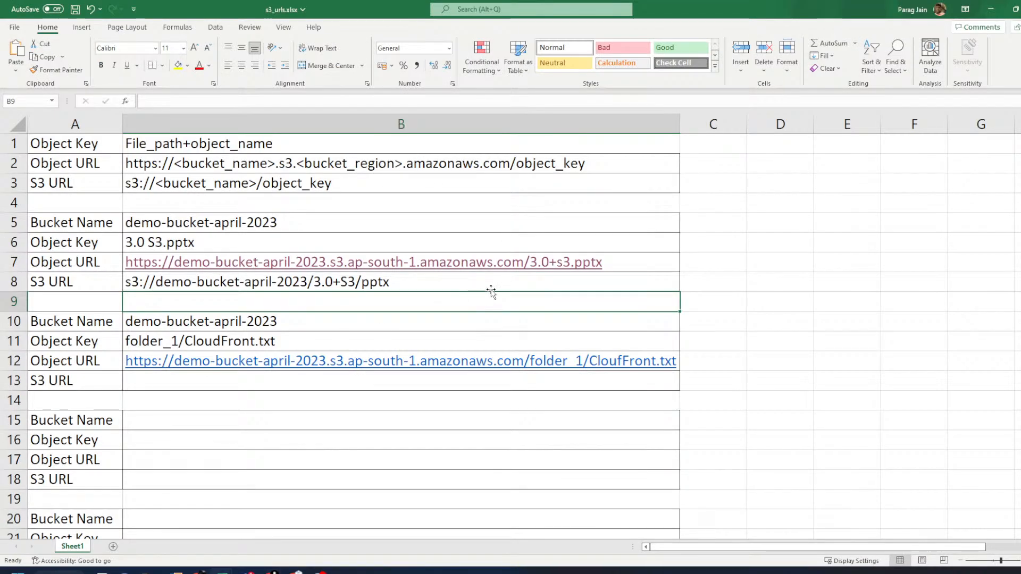
- Paste the copied URI into C8 and fix B8 to s3://demo-bucket-april-2023/3.0 S3.pptx
left_click(692, 287)
key("ctrl+v")
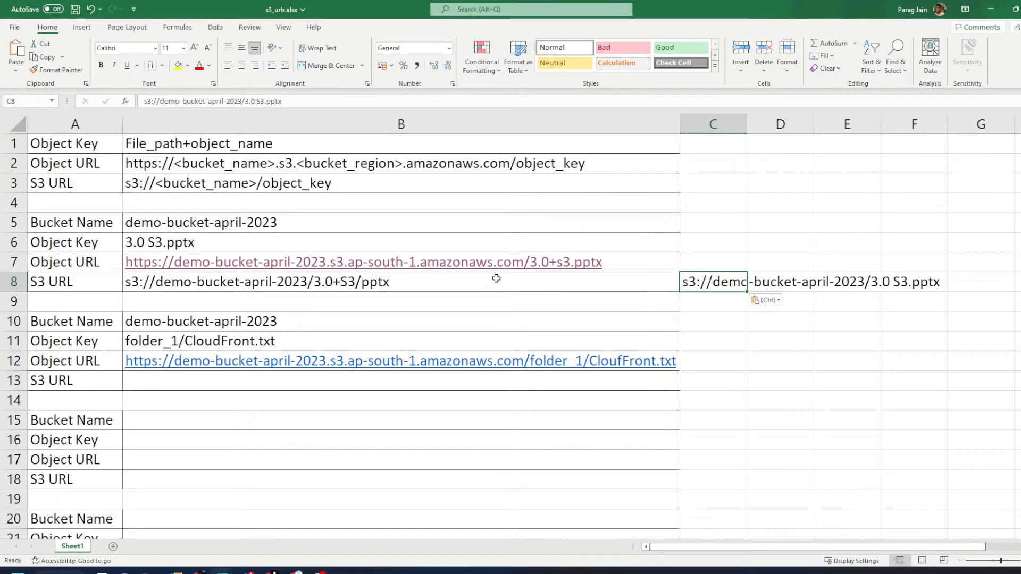
double_click(340, 282)
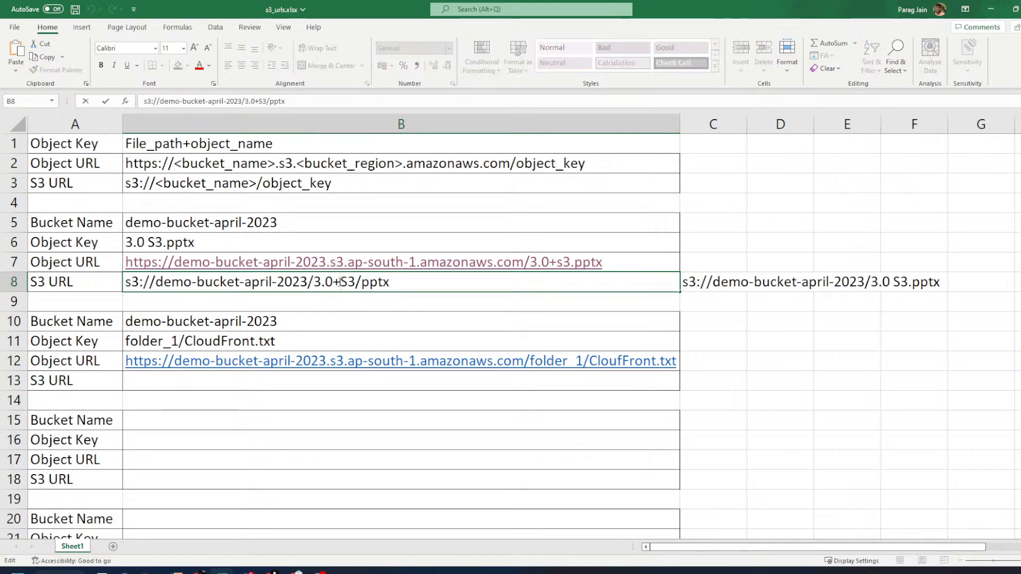
key("BackSpace")
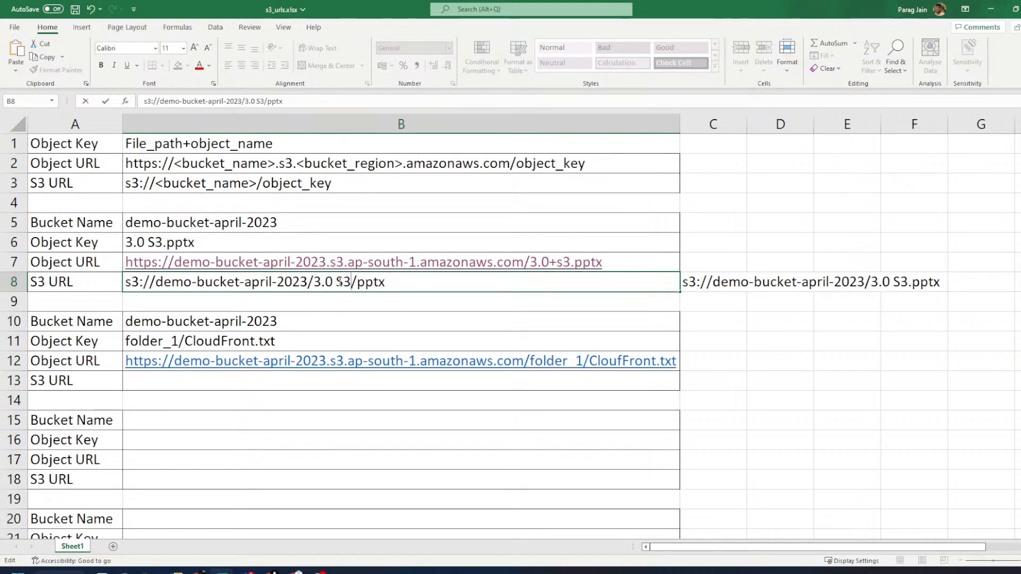
key("BackSpace")
type(".")
key("Return")
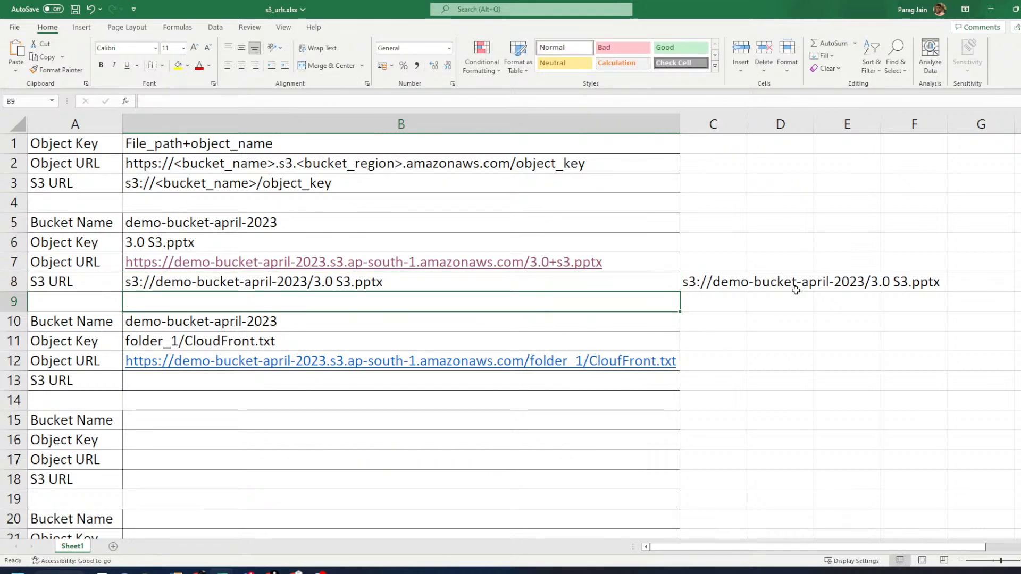
left_click(734, 284)
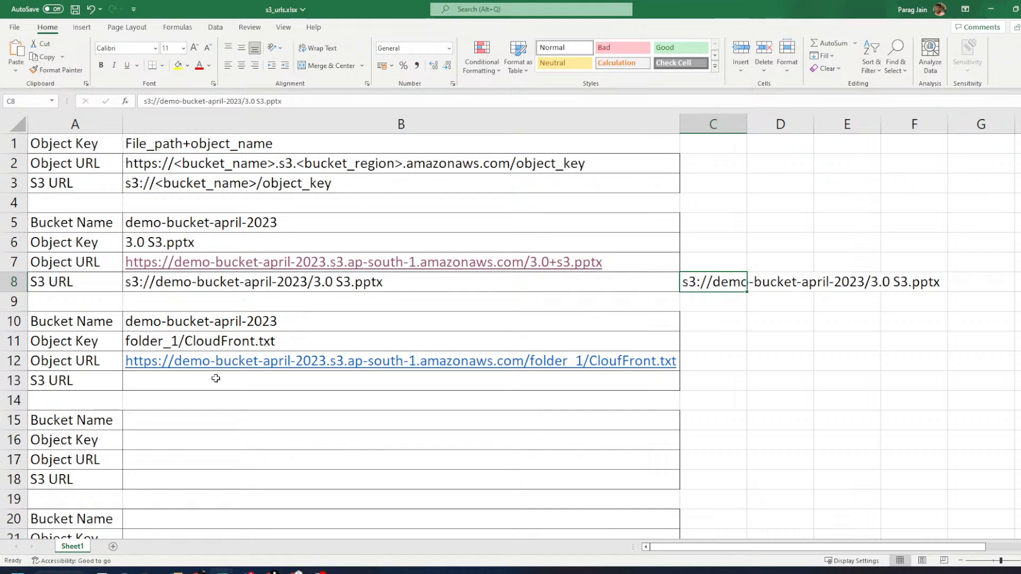
left_click(192, 382)
- Enter s3://demo-bucket-april-2023/folder_1/CloudFront.txt in B13, removing the stray quote and typo
type("s3\"")
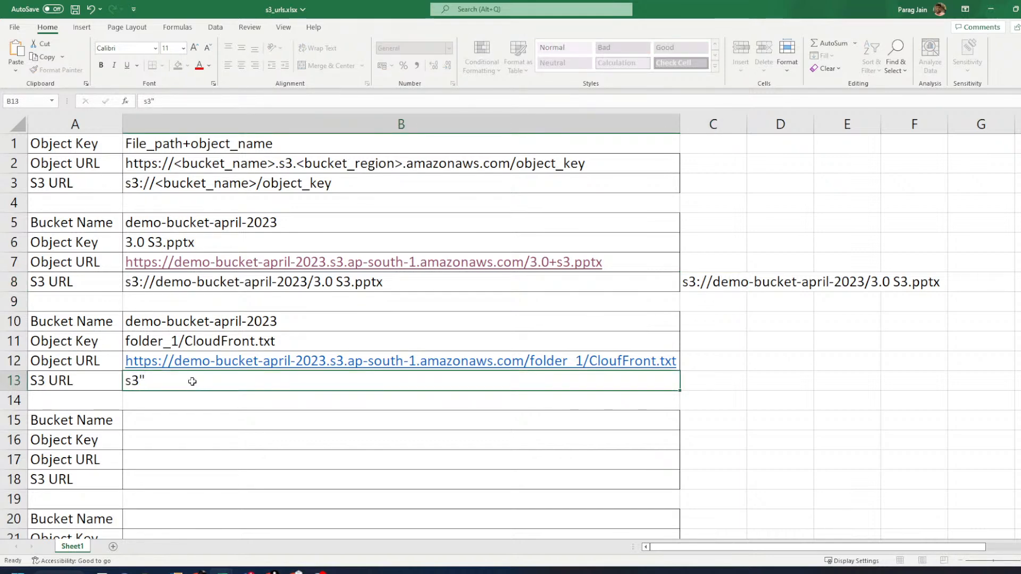
key("Left")
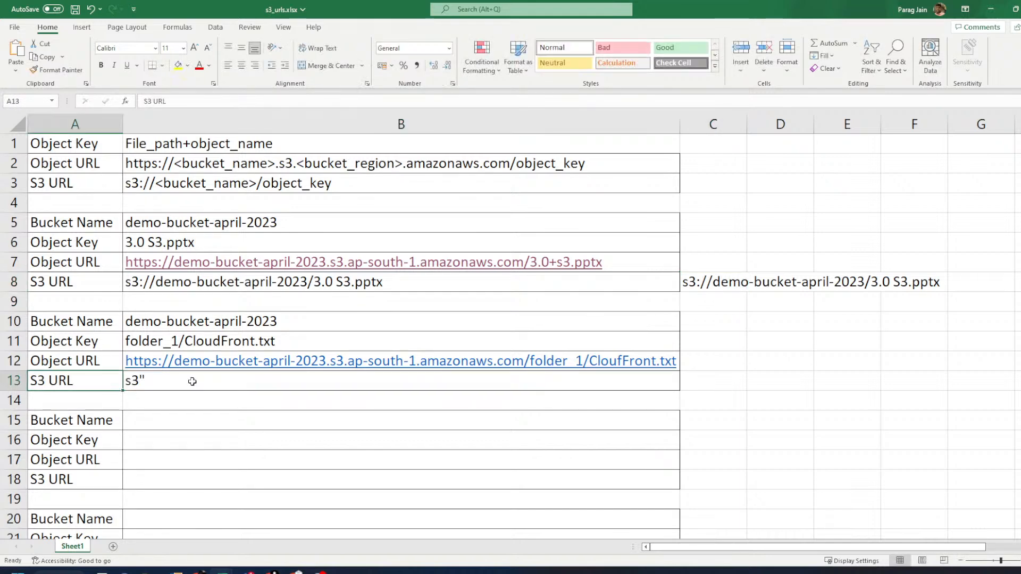
left_click(192, 381)
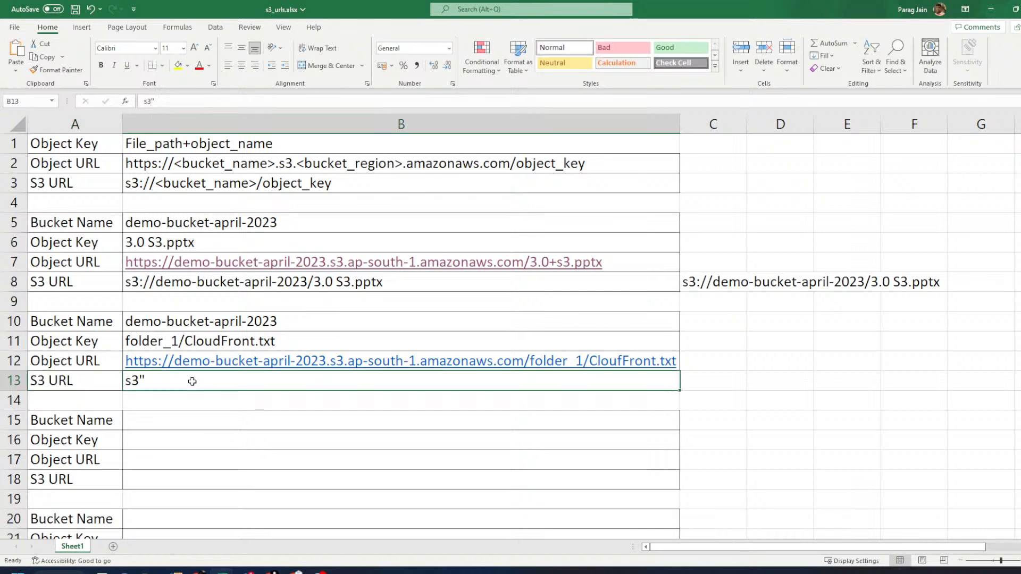
double_click(192, 381)
key("BackSpace")
type("://dem")
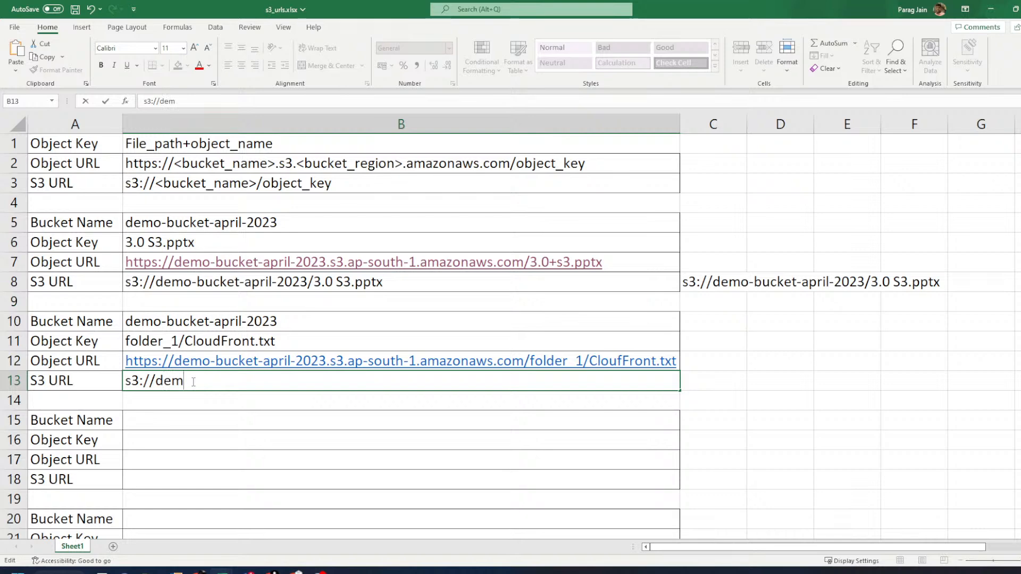
type("o-bucket-april")
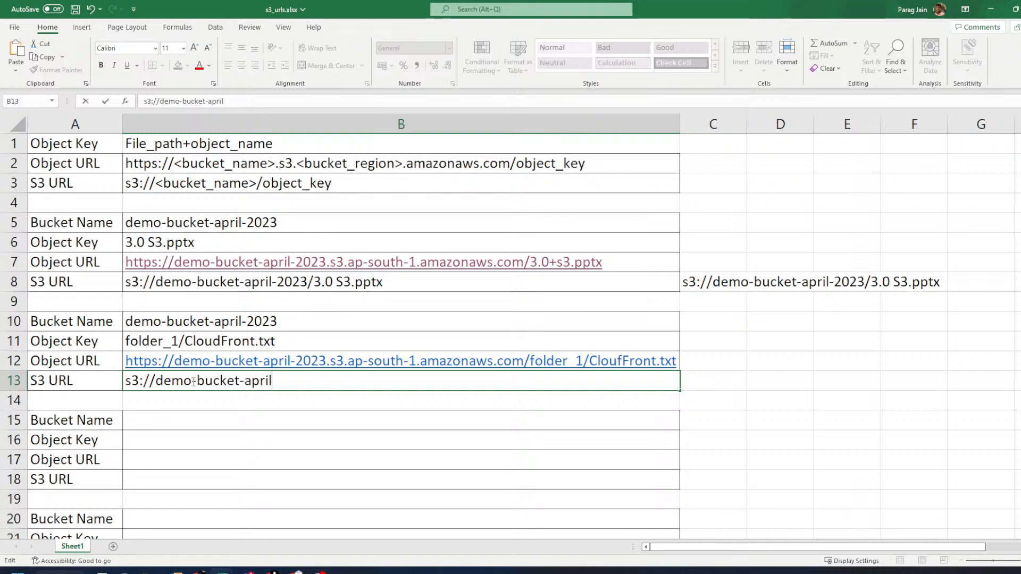
type("-2023/")
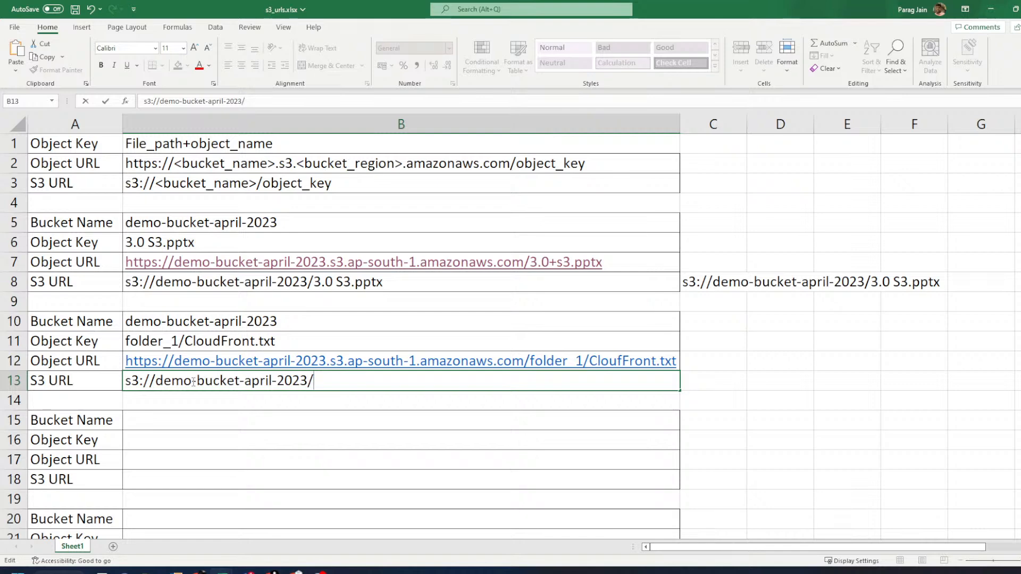
type("folder_1/CloudFront")
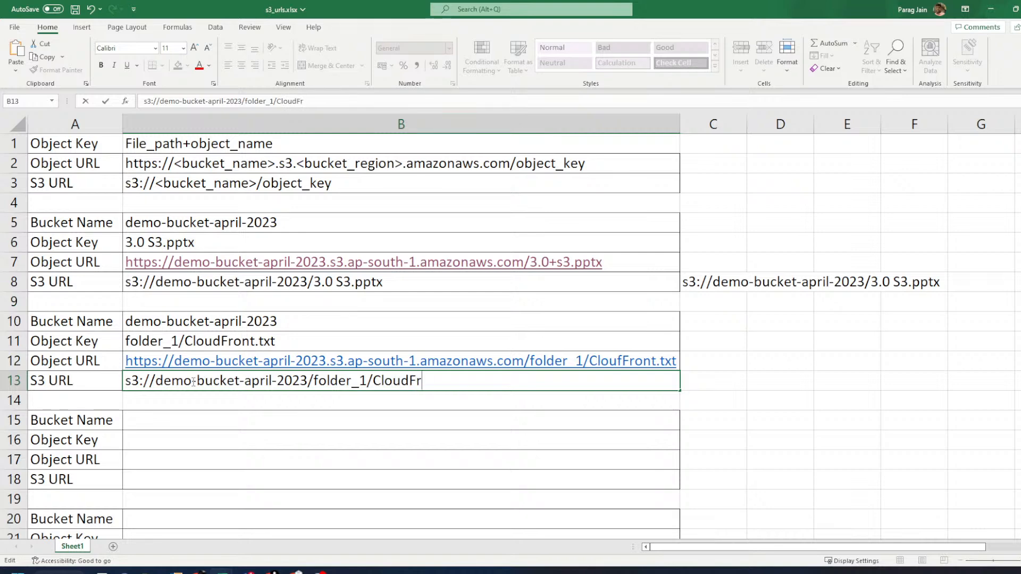
type(".txt")
key("Return")
- Copy s3://demo-bucket-april-2023/folder_1/CloudFront.txt from the CloudFront.txt object page into cell C13
left_click(718, 378)
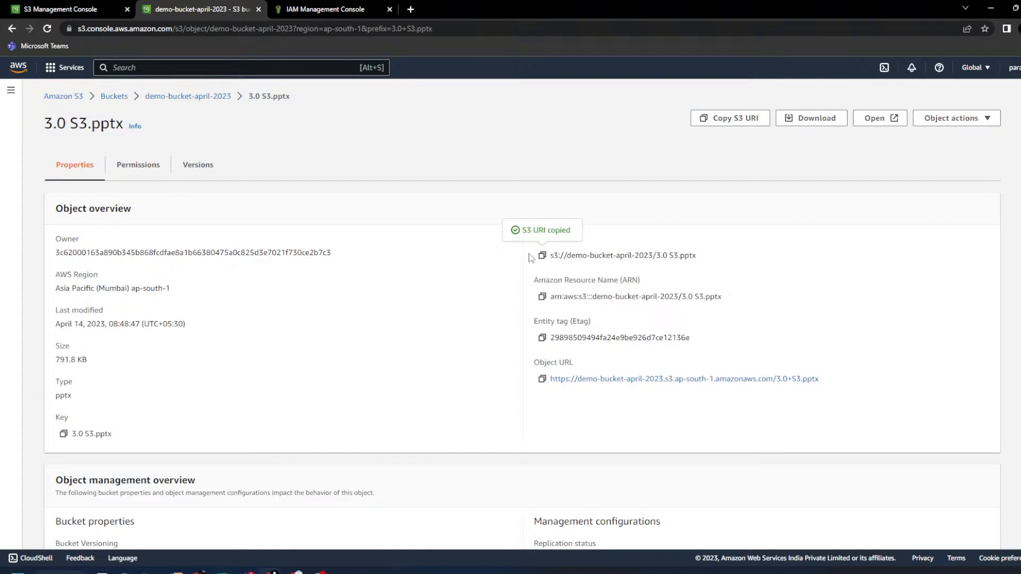
left_click(204, 100)
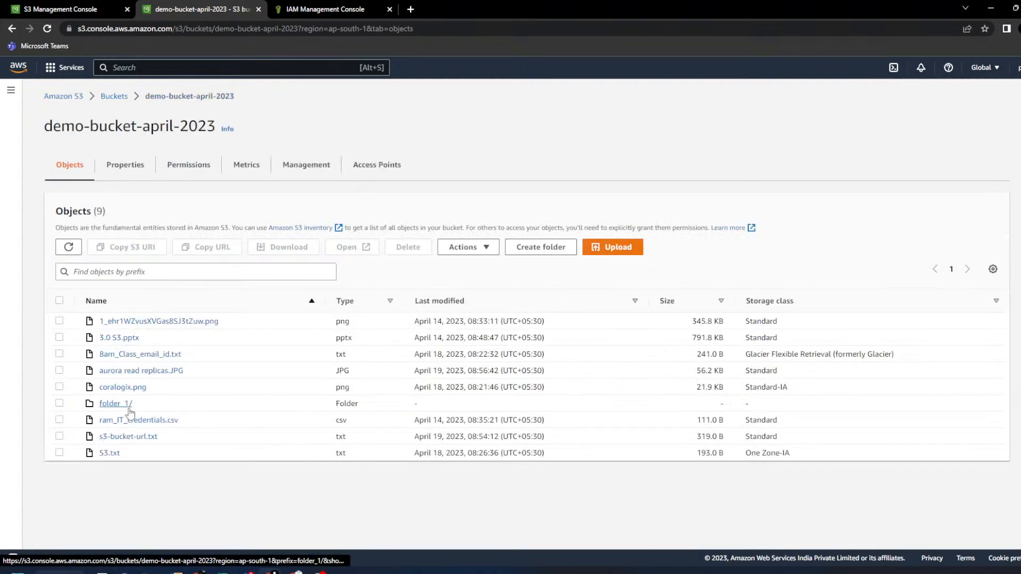
left_click(131, 408)
left_click(128, 321)
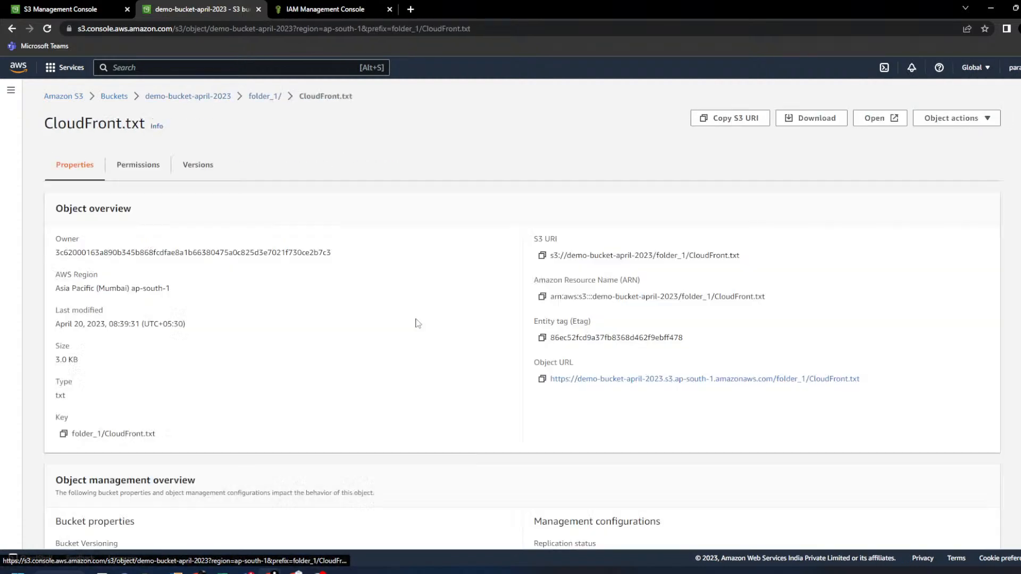
left_click(540, 257)
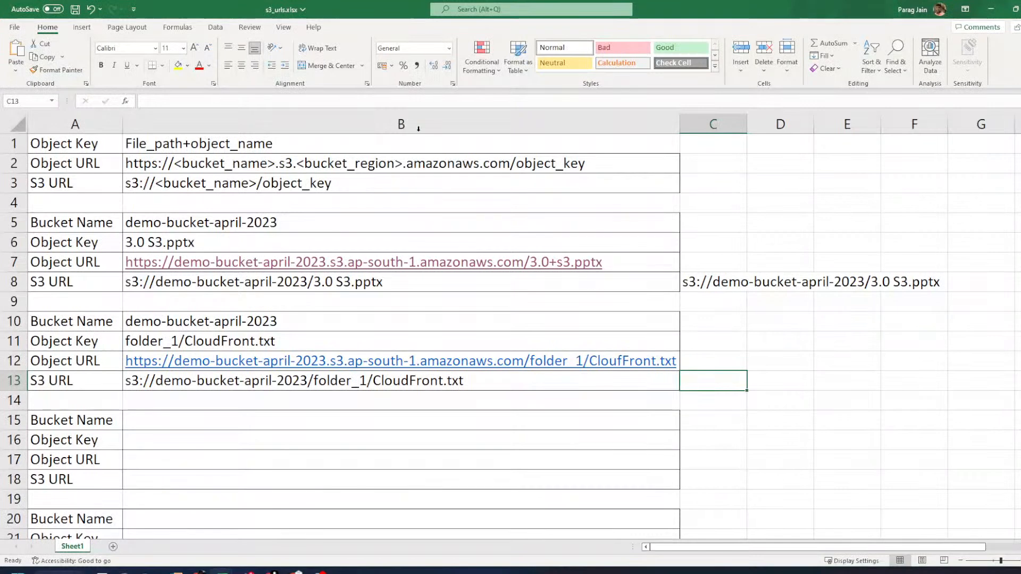
key("ctrl+v")
- Move to B15 and select the Object URL and S3 URL labels
left_click(480, 413)
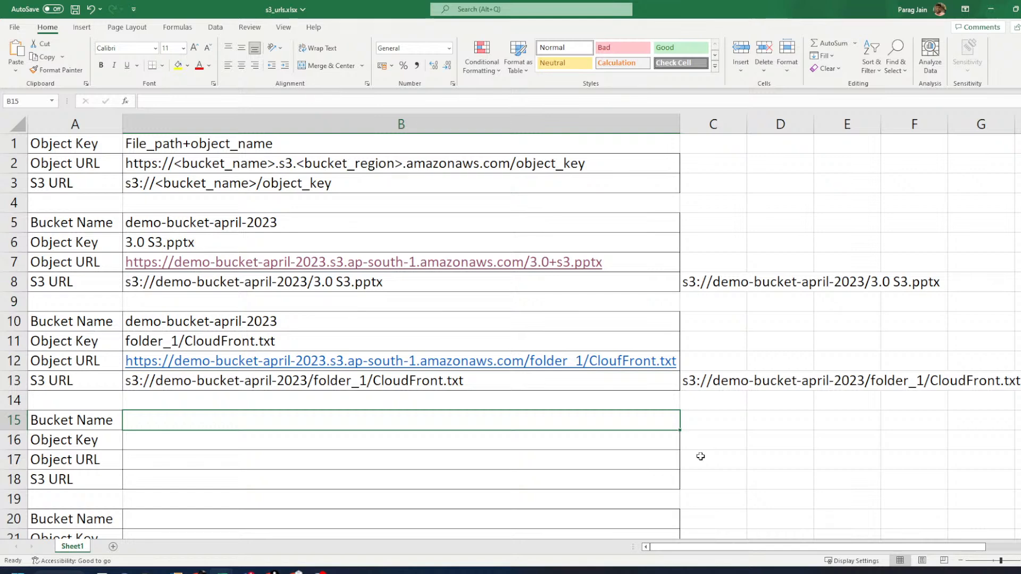
left_click_drag(69, 363, 68, 375)
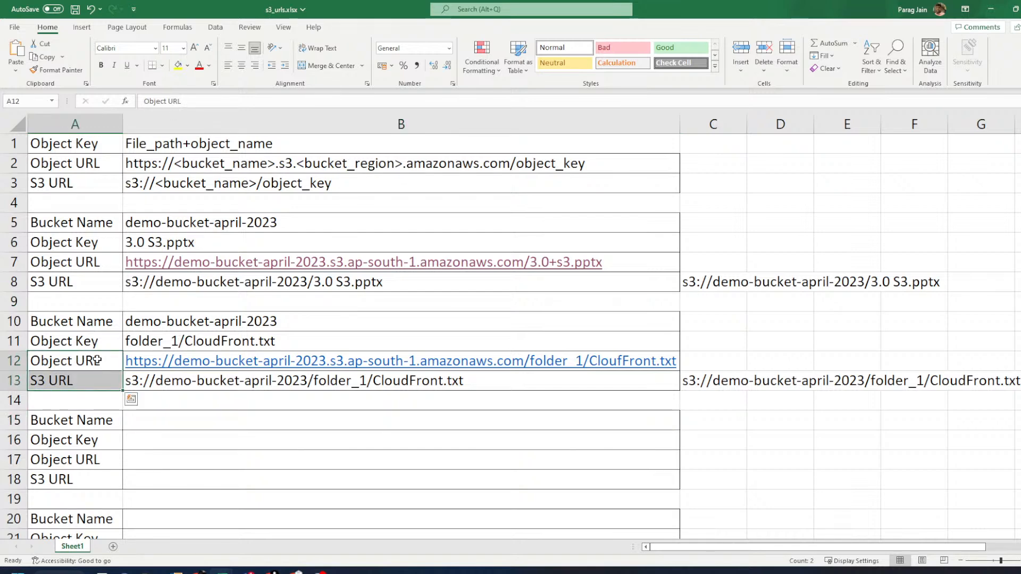
mouse_move(270, 571)
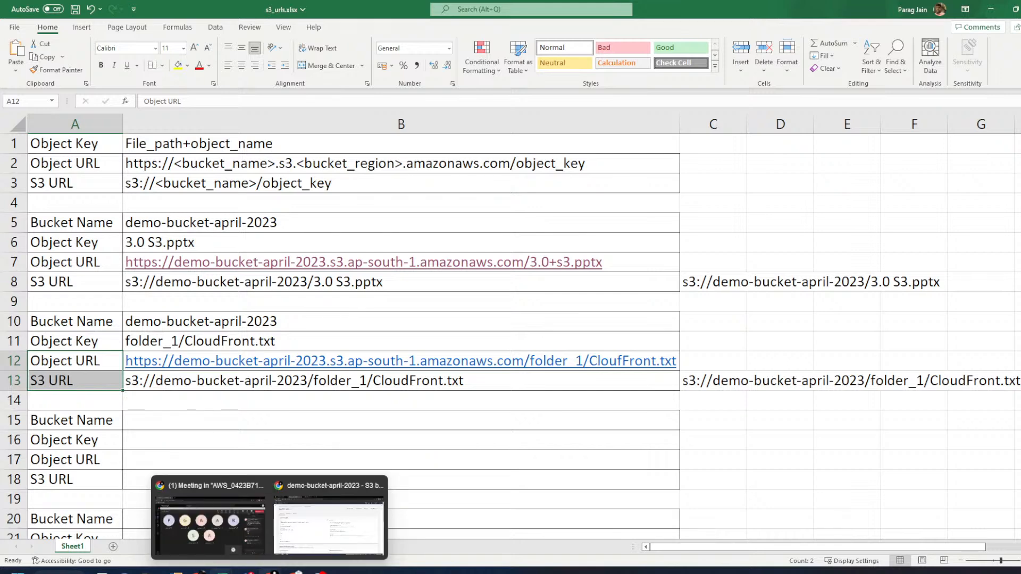
- Bring back the CloudFront.txt details page, dismiss the copied notice, and highlight the S3 URI label
left_click(374, 490)
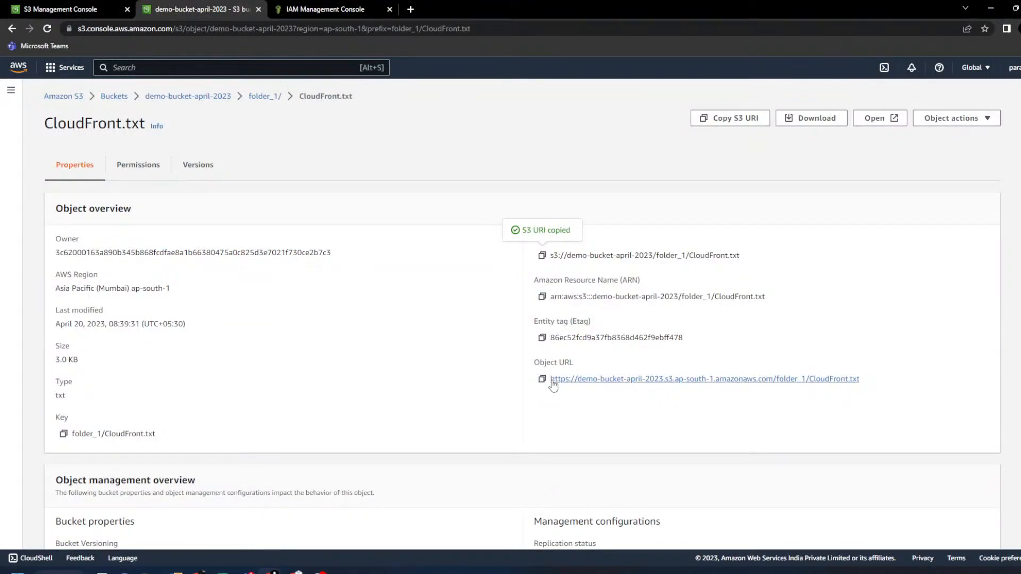
left_click(593, 424)
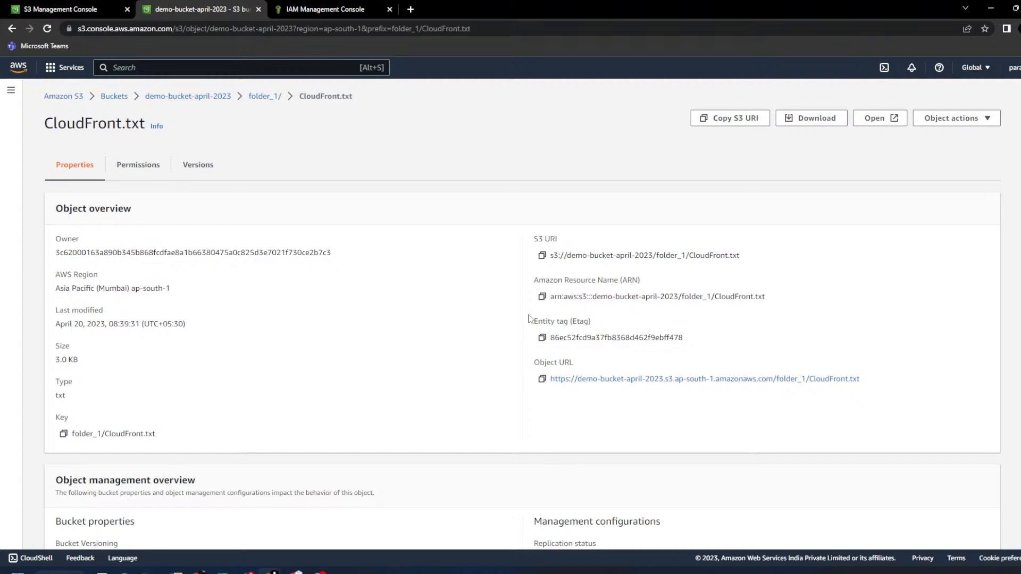
triple_click(538, 238)
triple_click(543, 238)
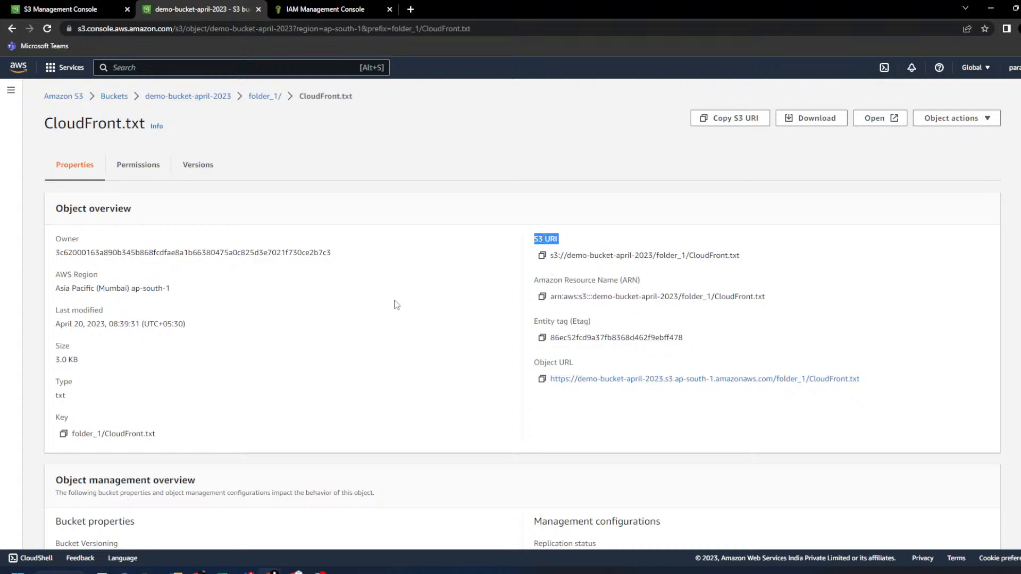
- Launch Command Prompt from Windows search and move it over the S3 browser window
key("super")
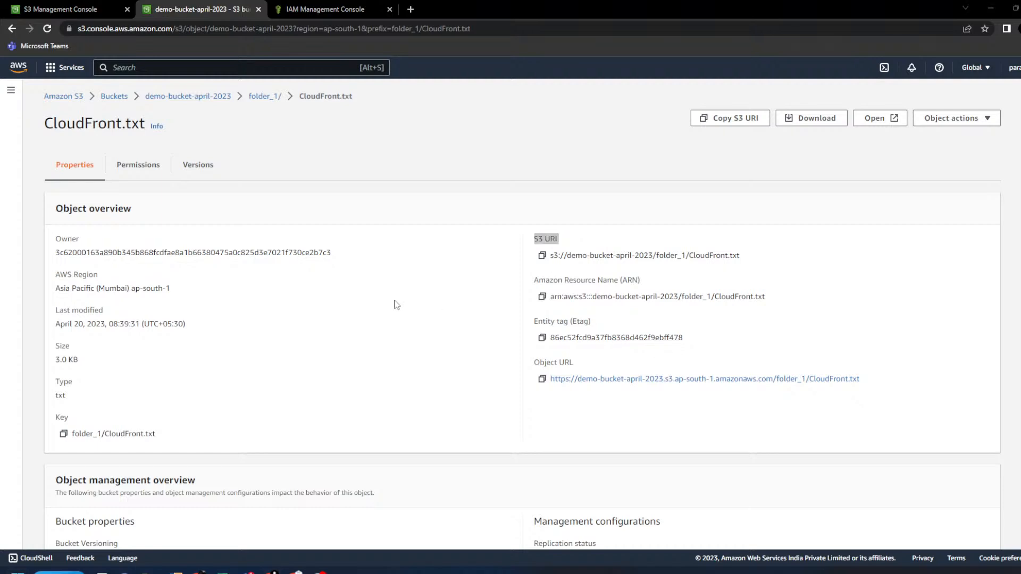
key("Return")
left_click_drag(0, 162, 804, 43)
- Run aws s3 ls on the CloudFront.txt S3 URI copied from the object page
double_click(722, 44)
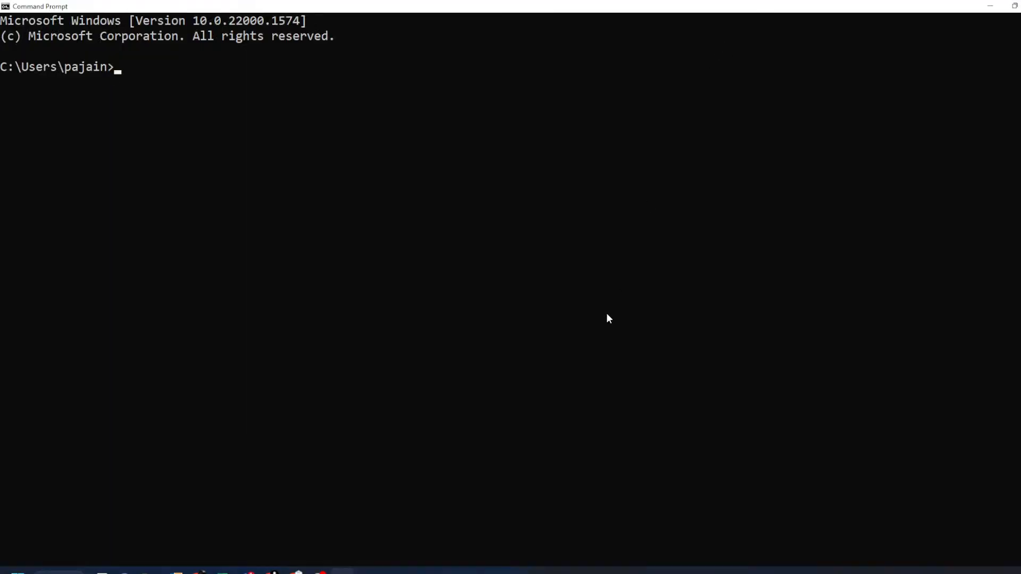
type("aws s3 ls s3://")
key("alt+Tab")
left_click(541, 256)
key("alt+Tab")
key("BackSpace")
key("BackSpace")
key("BackSpace")
key("BackSpace")
key("BackSpace")
key("ctrl+v")
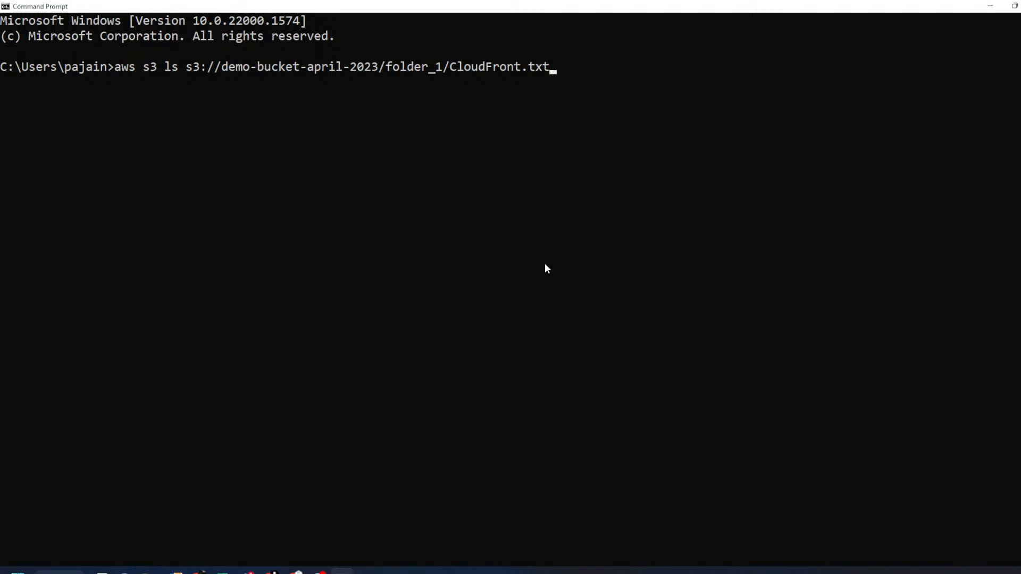
key("Return")
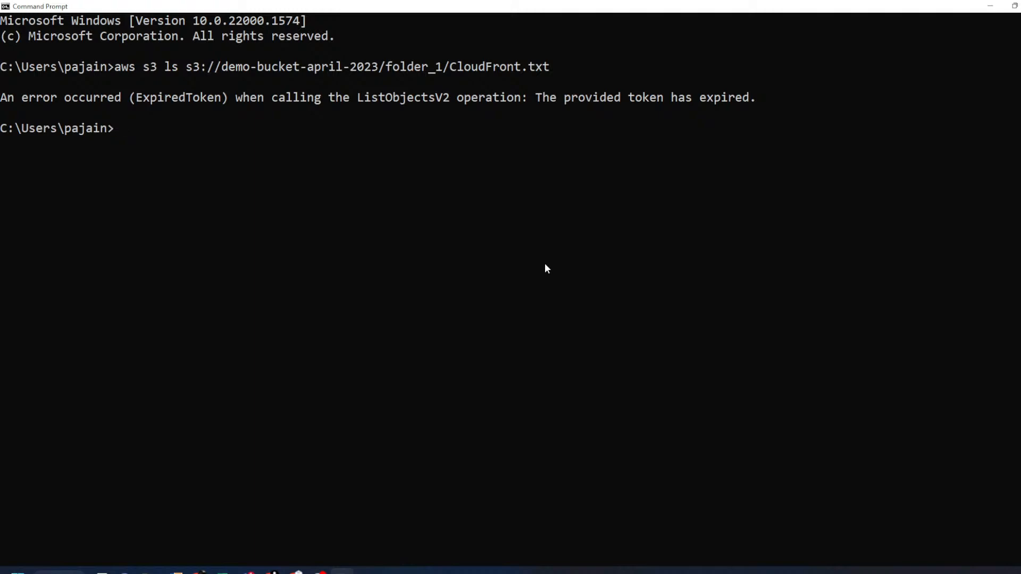
- Review the ExpiredToken error and the S3 path argument, then return to the browser
left_click_drag(521, 98, 771, 99)
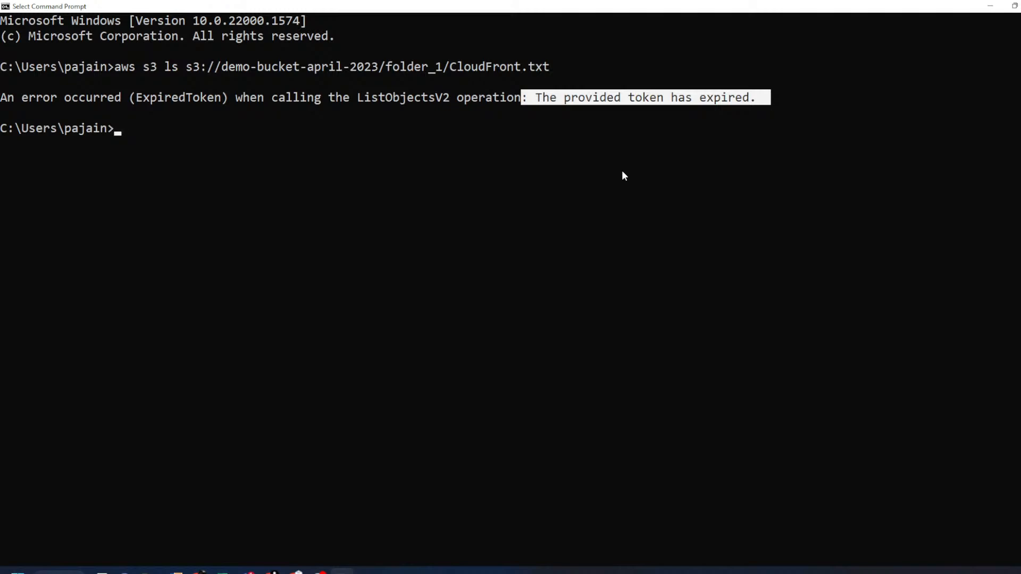
left_click(311, 100)
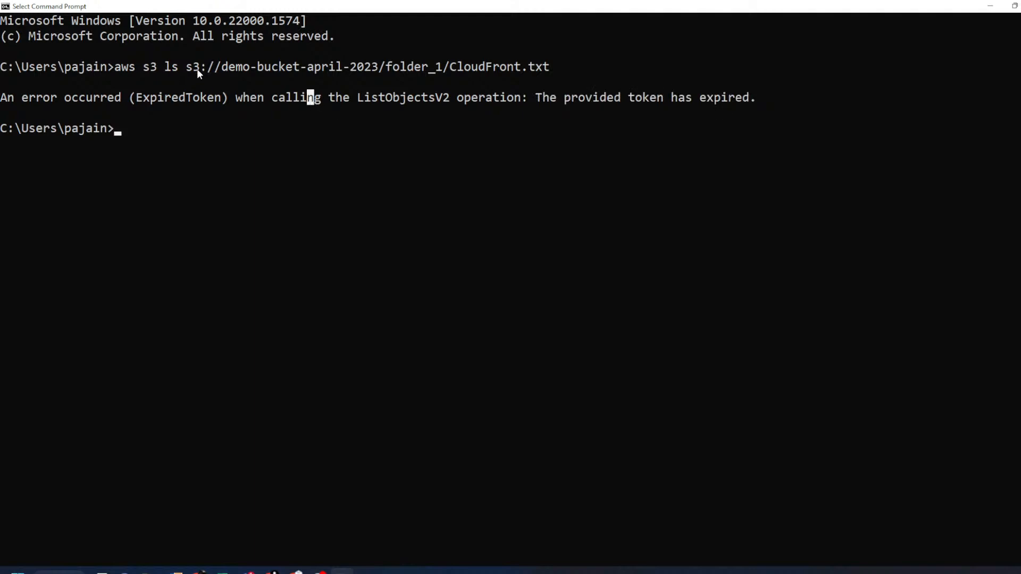
left_click_drag(188, 66, 549, 66)
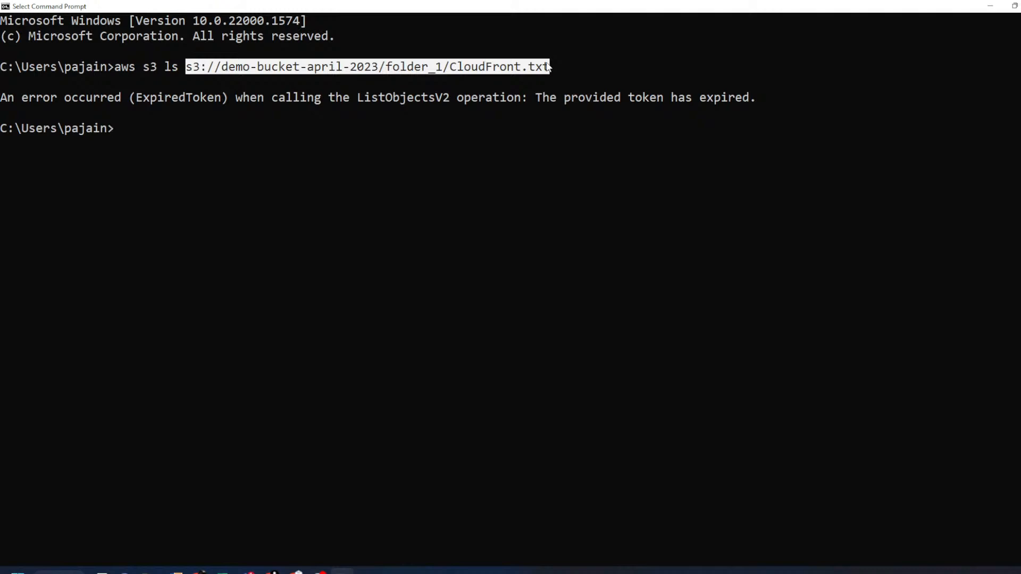
left_click_drag(189, 67, 549, 68)
mouse_move(272, 572)
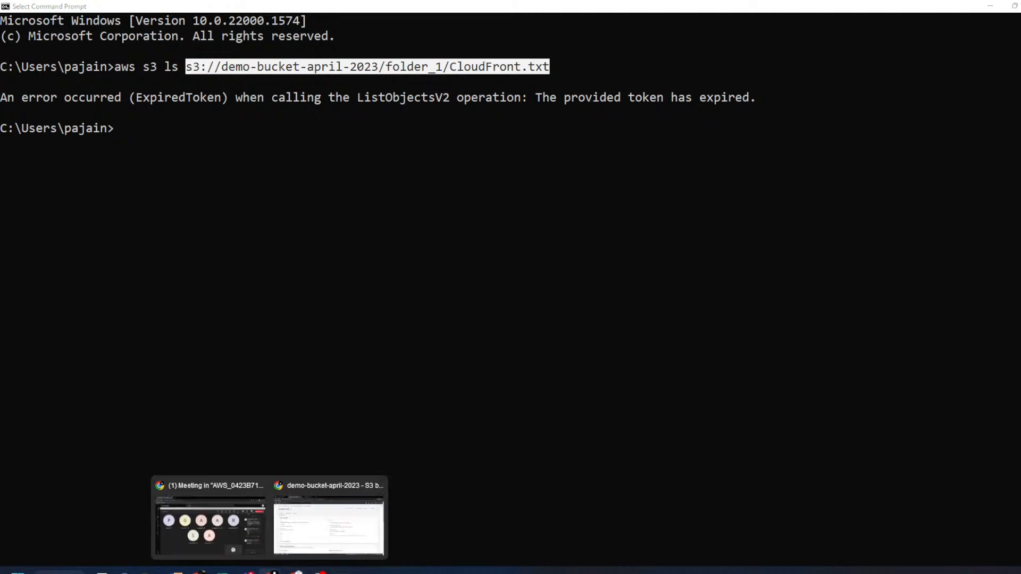
left_click(329, 519)
mouse_move(223, 572)
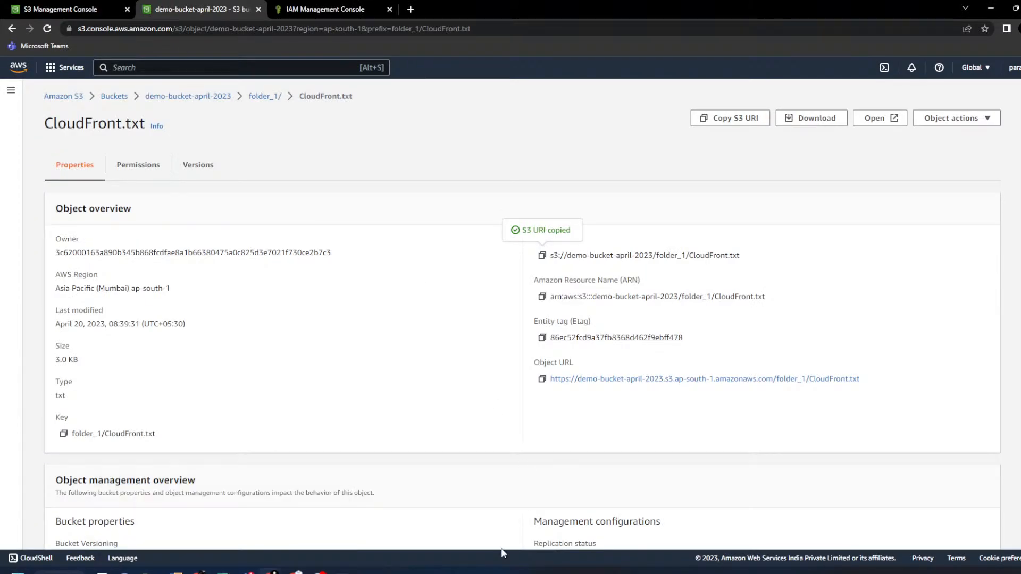
- Try the Object URL (access denied), then Google 'Amazon Resource Name' and open the AWS ARN docs
left_click(590, 380)
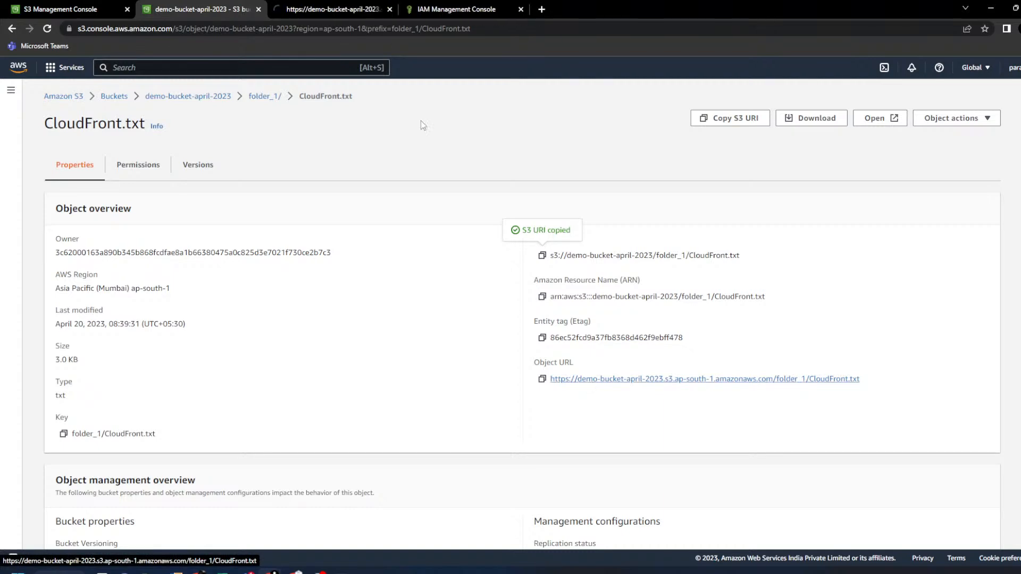
left_click(389, 9)
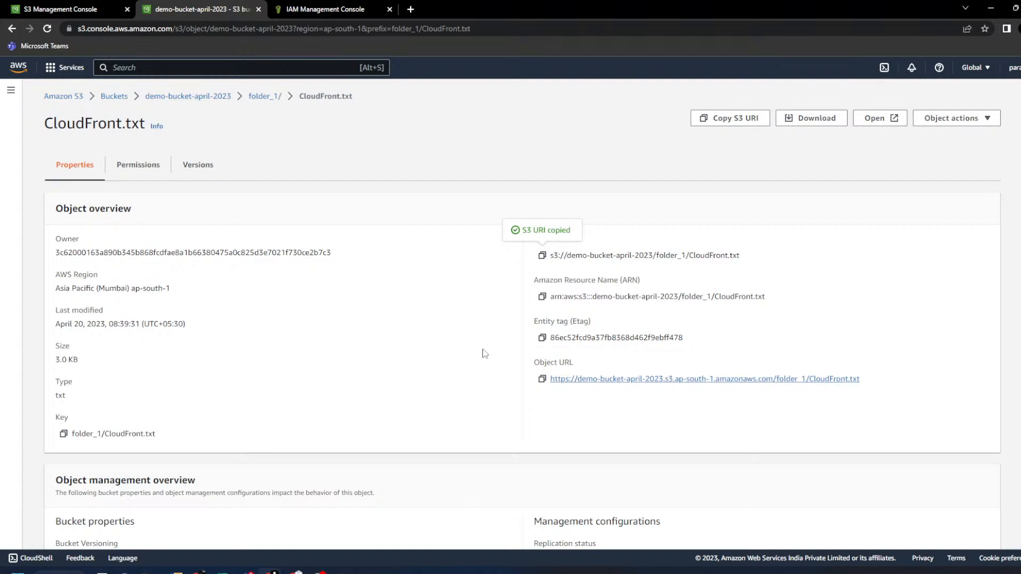
left_click_drag(536, 280, 655, 284)
left_click(631, 283)
double_click(632, 283)
left_click_drag(532, 282, 619, 282)
right_click(615, 282)
left_click(630, 289)
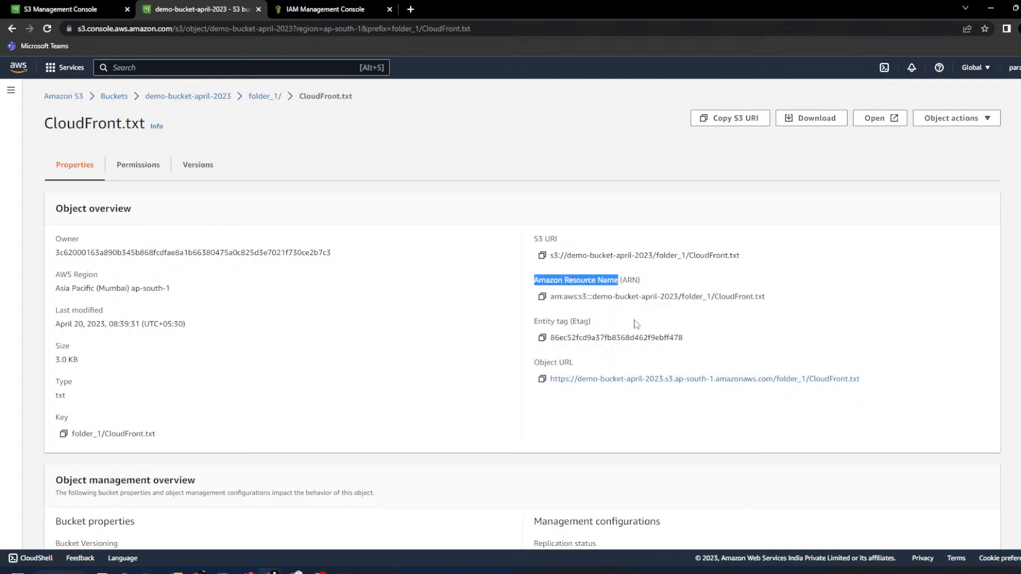
left_click(260, 189)
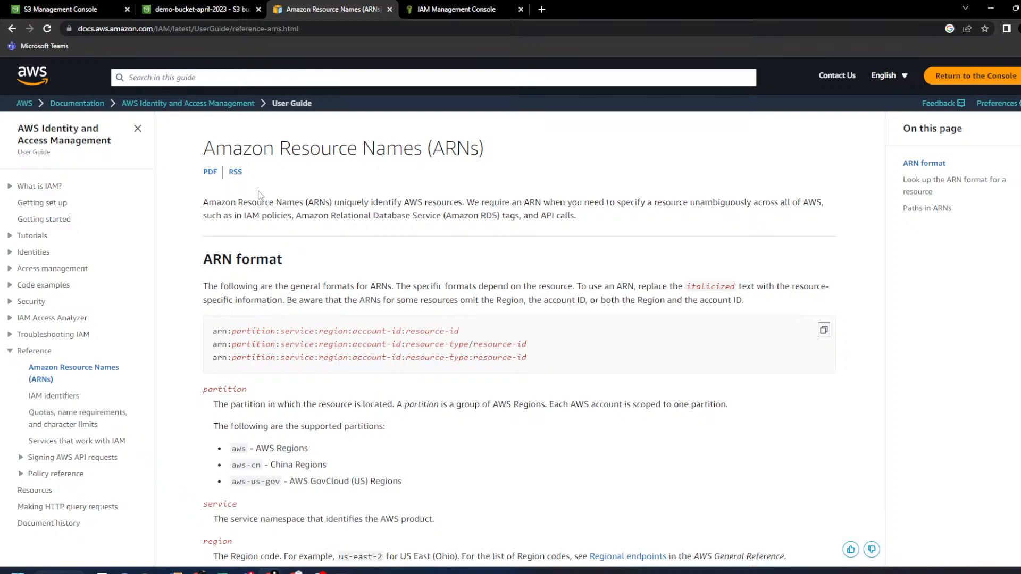
- Highlight each ARN format field: arn, partition, service, region, account-id, resource-id
scroll(297, 244, "down", 4)
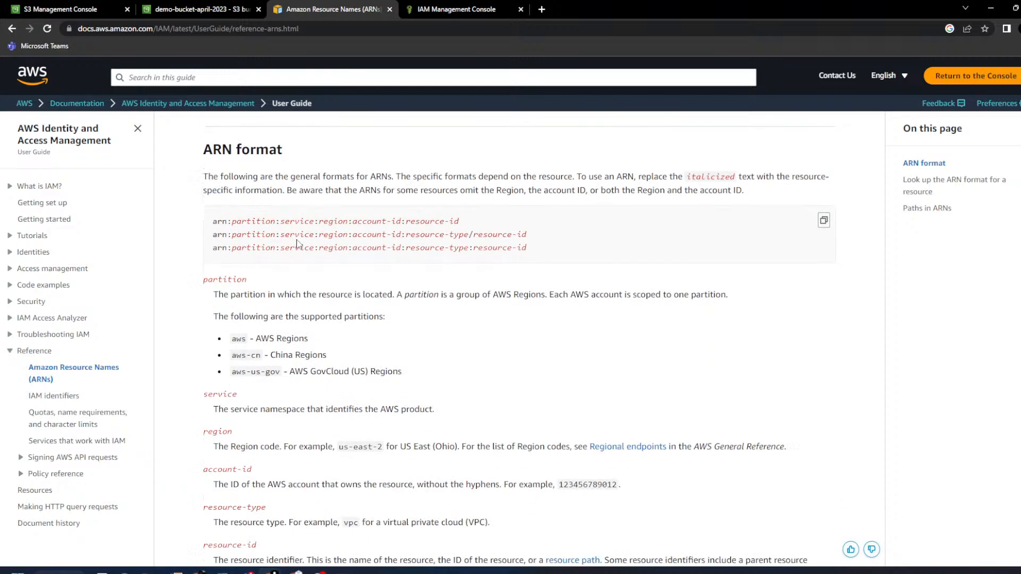
scroll(298, 244, "up", 3)
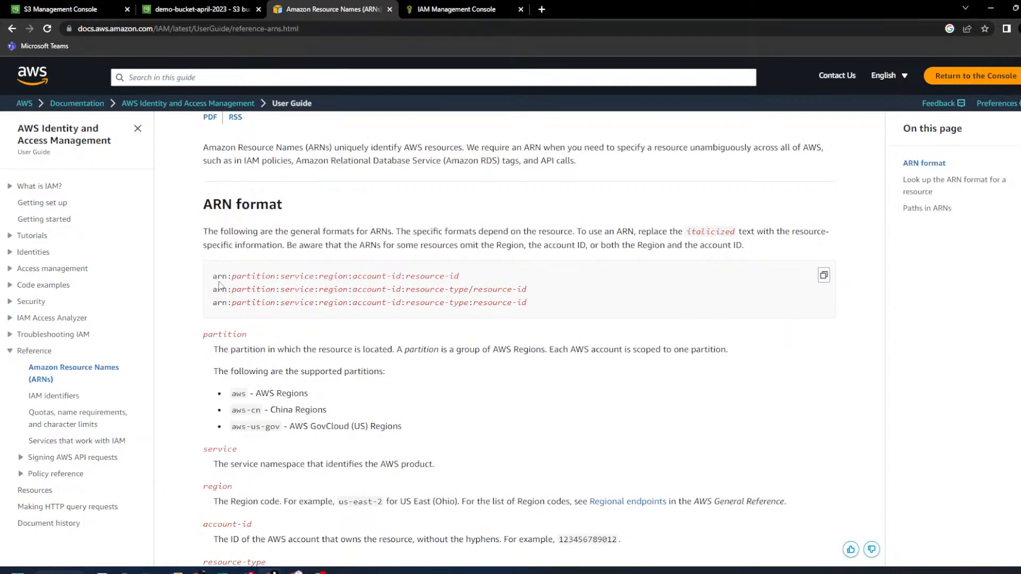
left_click_drag(213, 302, 229, 307)
double_click(250, 303)
double_click(297, 302)
double_click(333, 303)
double_click(369, 302)
double_click(424, 303)
double_click(504, 304)
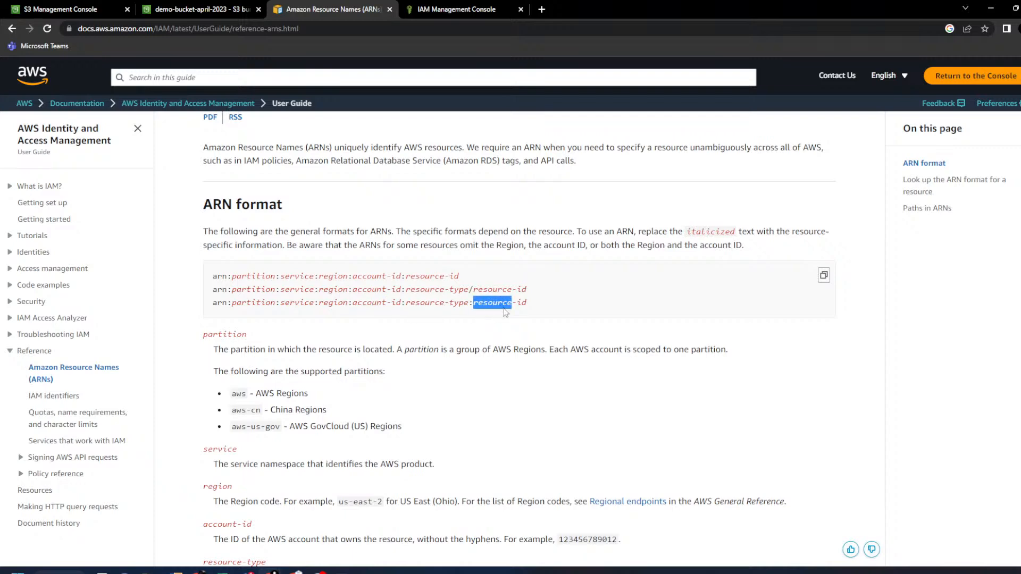
- Find the IAM user example and highlight its arn, aws and iam parts
scroll(414, 306, "down", 6)
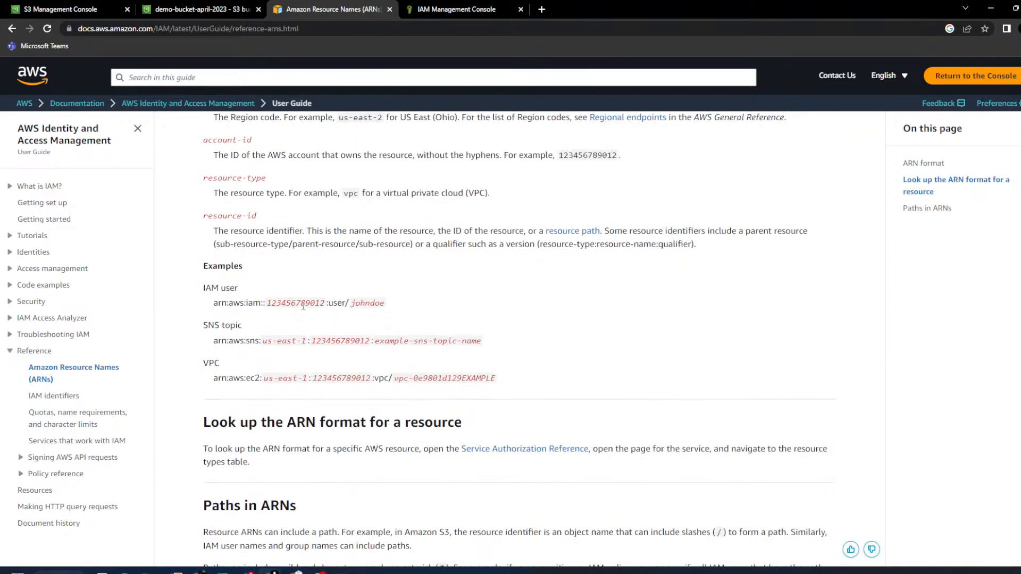
left_click_drag(203, 289, 247, 295)
scroll(252, 356, "up", 1)
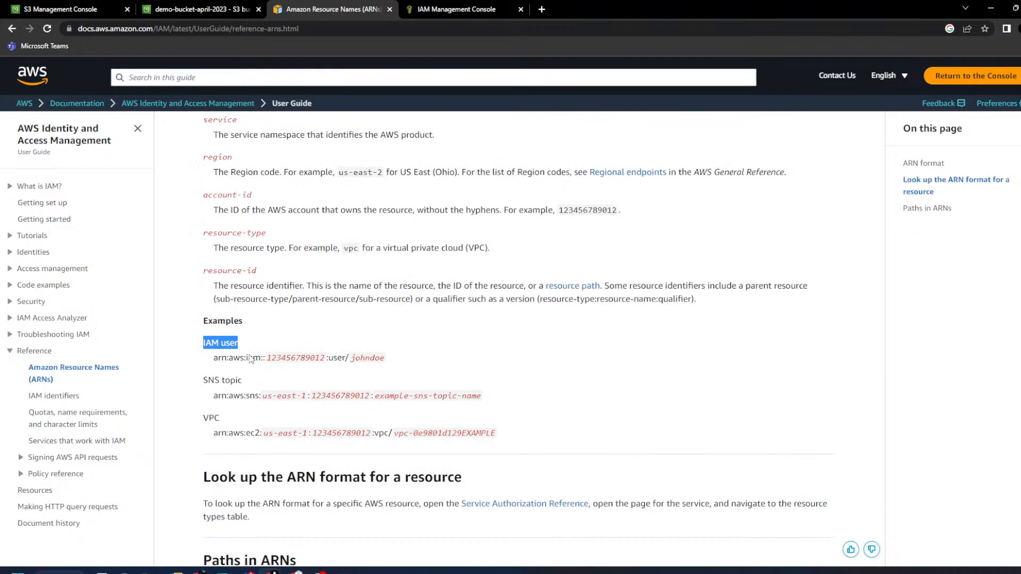
double_click(220, 358)
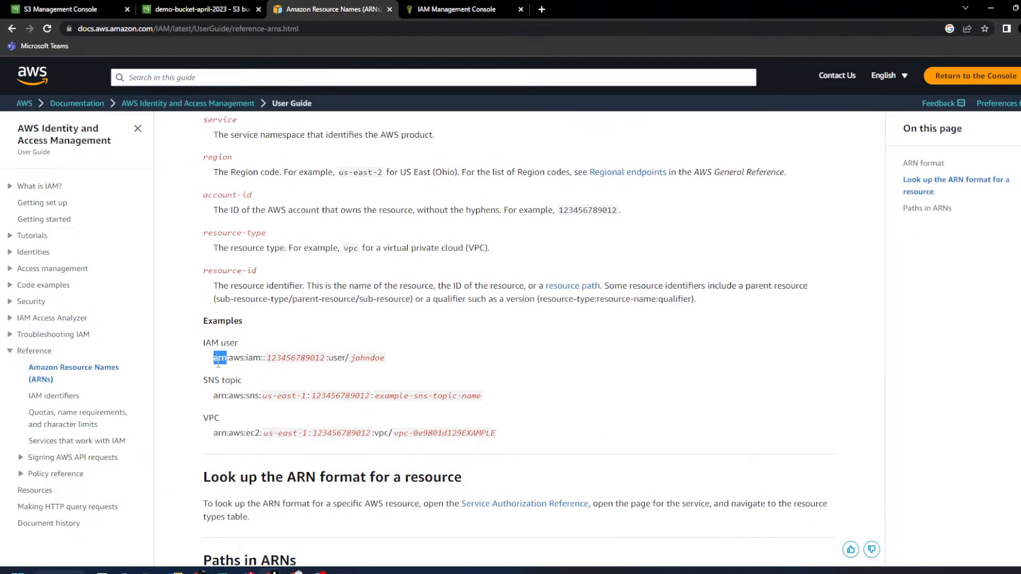
double_click(237, 358)
double_click(253, 357)
scroll(255, 361, "up", 1)
scroll(256, 361, "up", 2)
- Match the partition (aws), service (iam) and empty region fields to the IAM user example
double_click(253, 137)
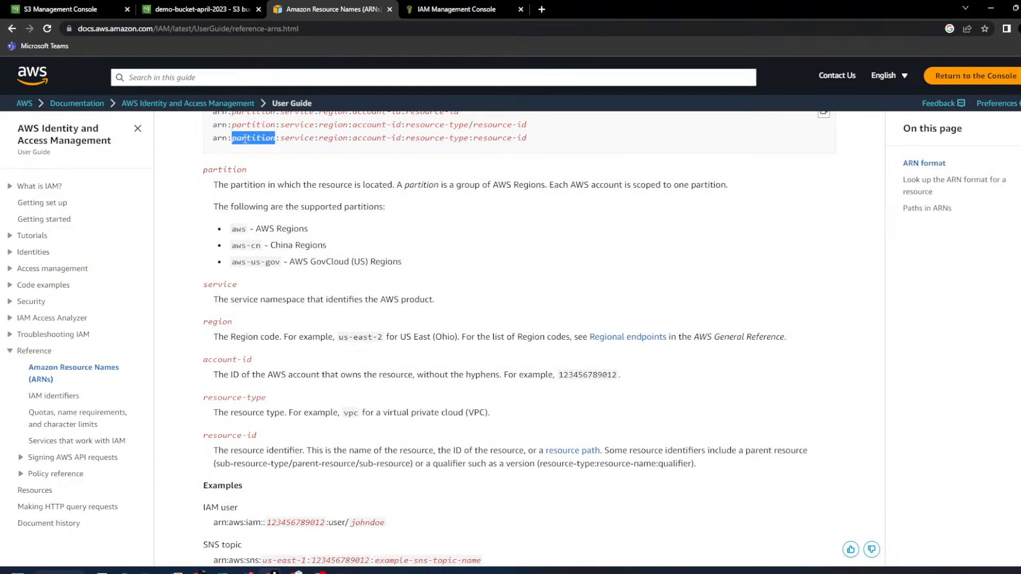
double_click(236, 522)
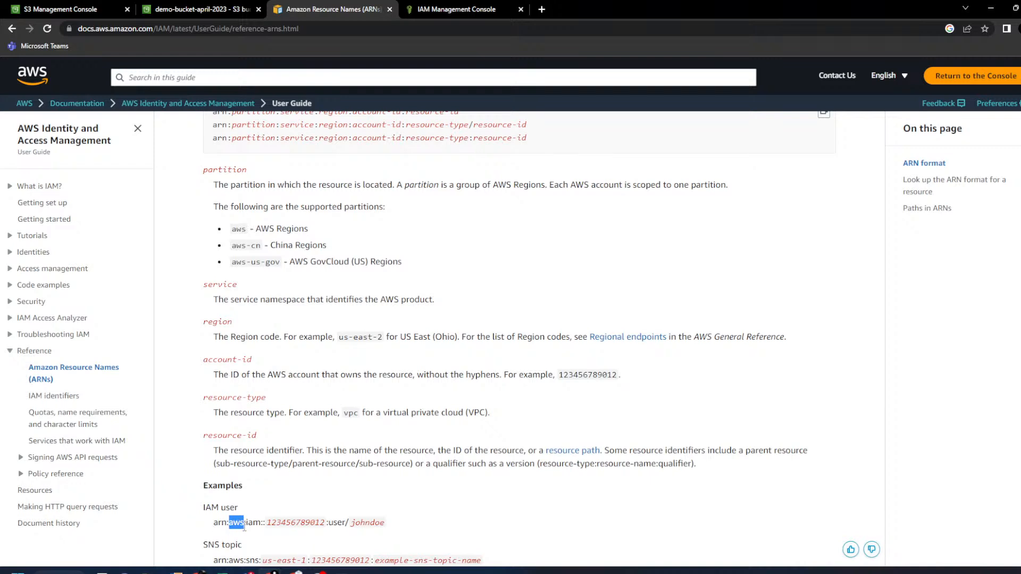
double_click(297, 137)
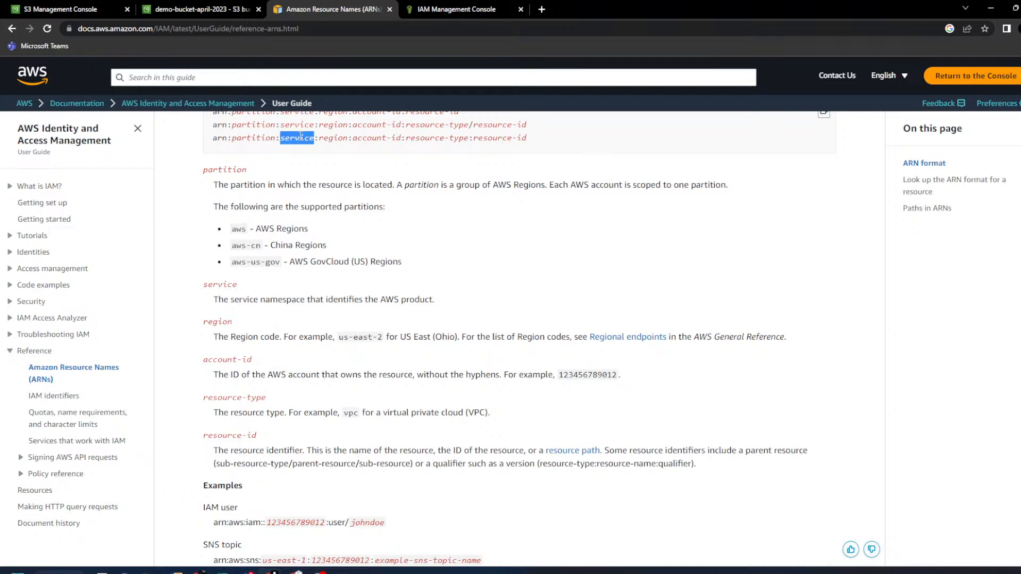
double_click(254, 522)
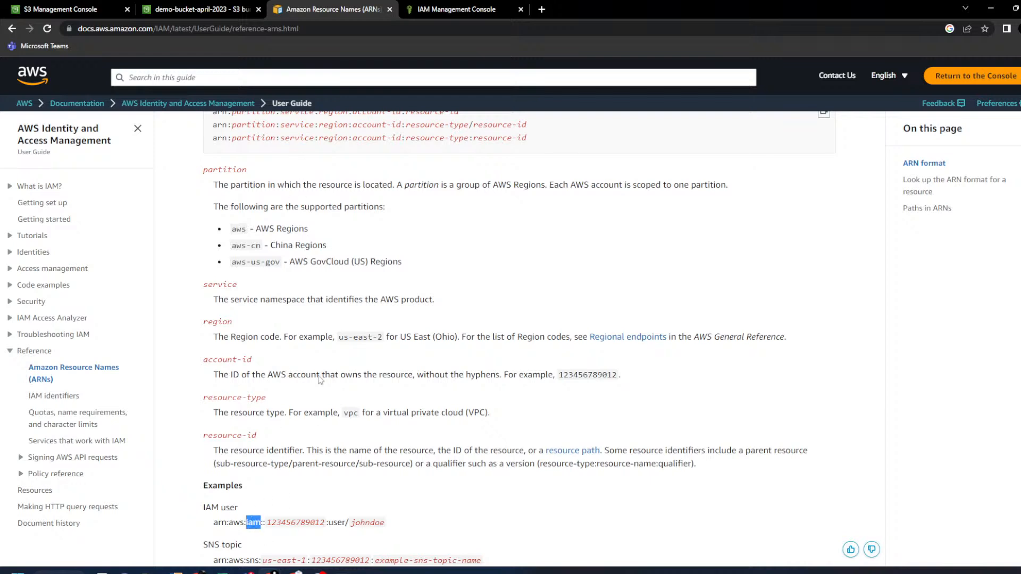
double_click(322, 138)
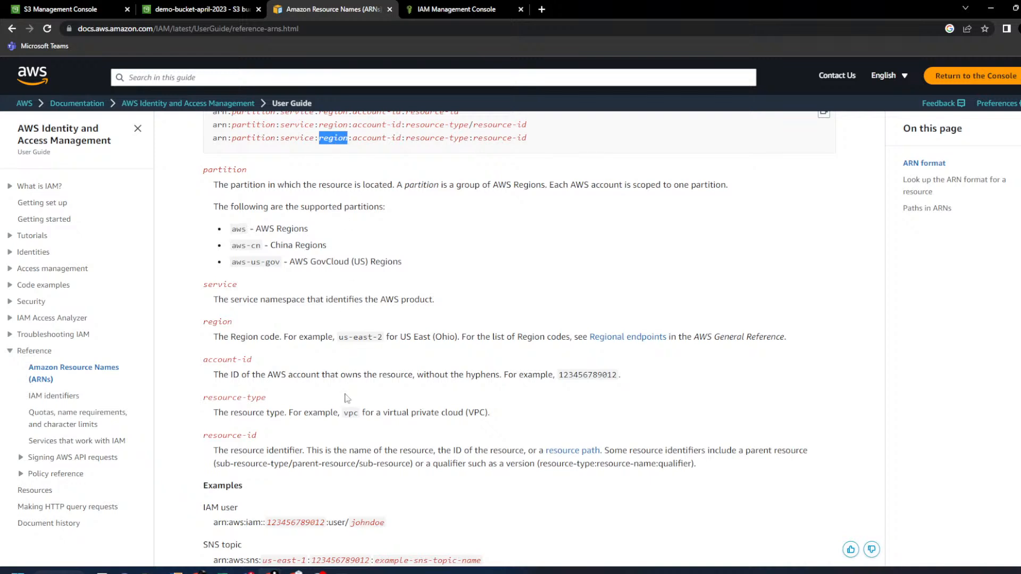
left_click(264, 523)
left_click_drag(265, 523, 261, 523)
left_click(265, 526)
left_click_drag(269, 523, 261, 522)
- Match account-id and resource-type to the example's account number, user type and user name
left_click_drag(353, 138, 400, 138)
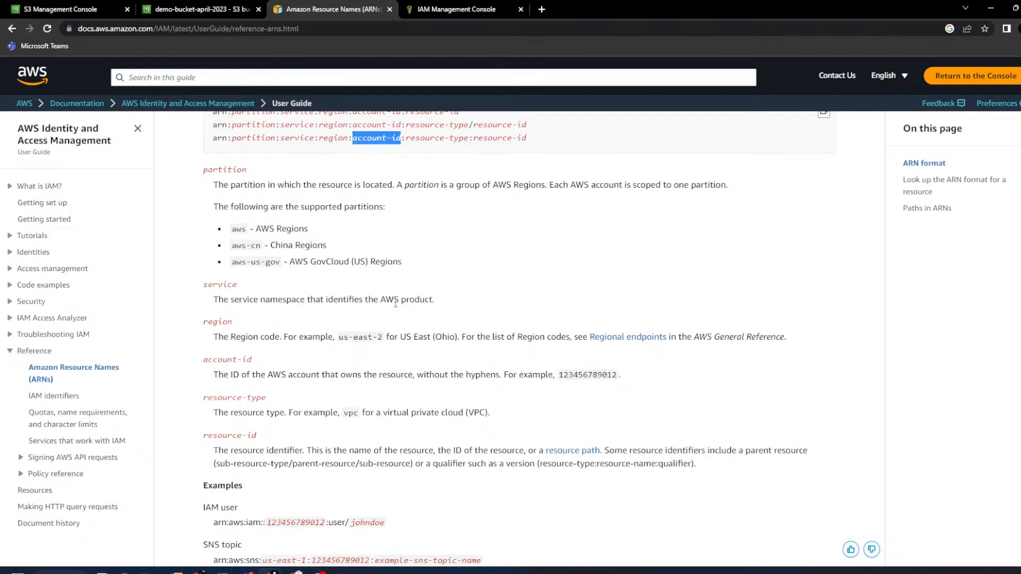
double_click(318, 521)
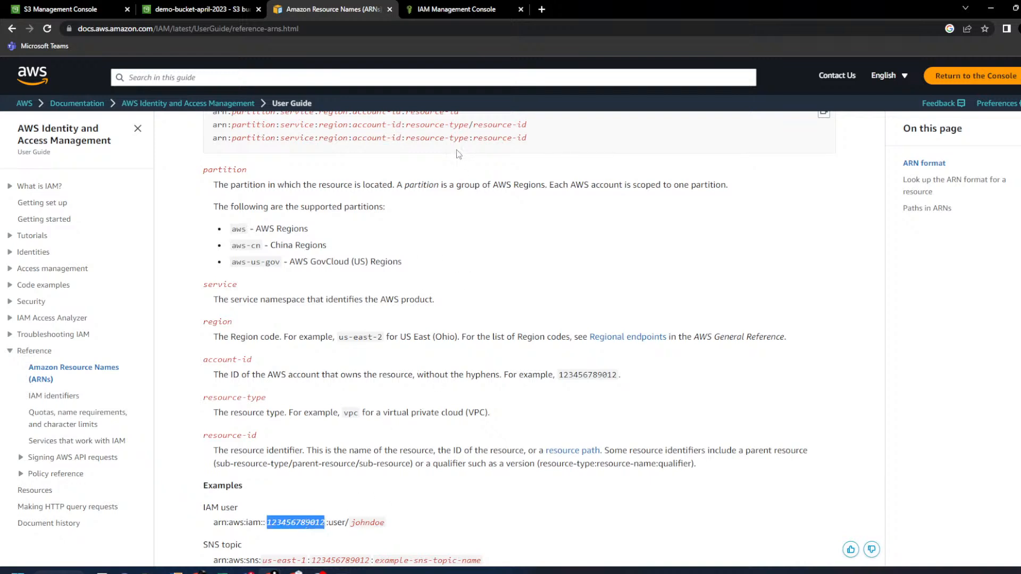
left_click_drag(406, 138, 472, 138)
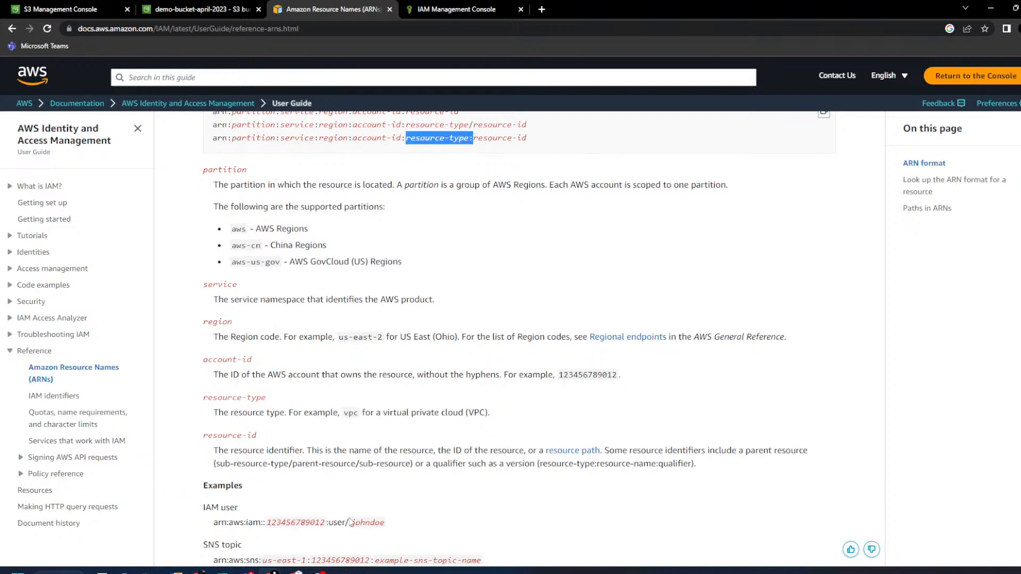
double_click(338, 521)
left_click(367, 521)
double_click(366, 521)
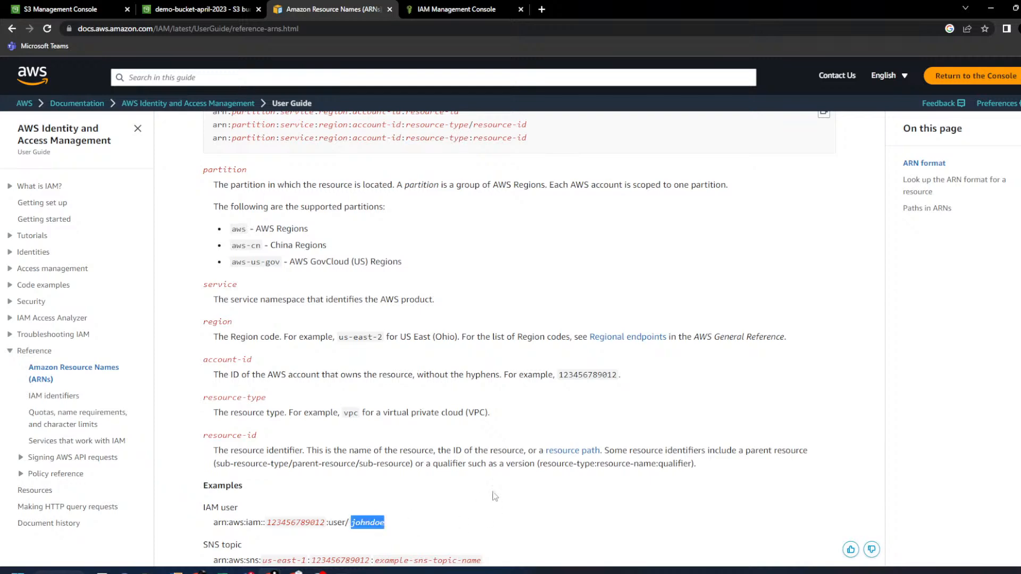
- Highlight arn, aws, s3, the colons and my_corporate_bucket in the S3 bucket ARN example
scroll(485, 436, "down", 8)
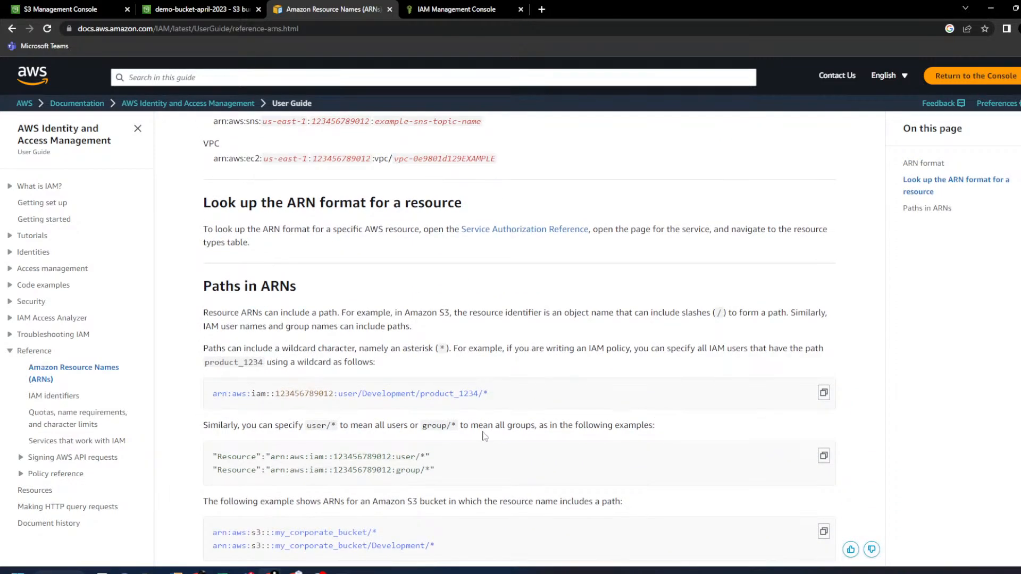
scroll(484, 436, "down", 1)
scroll(484, 436, "down", 1)
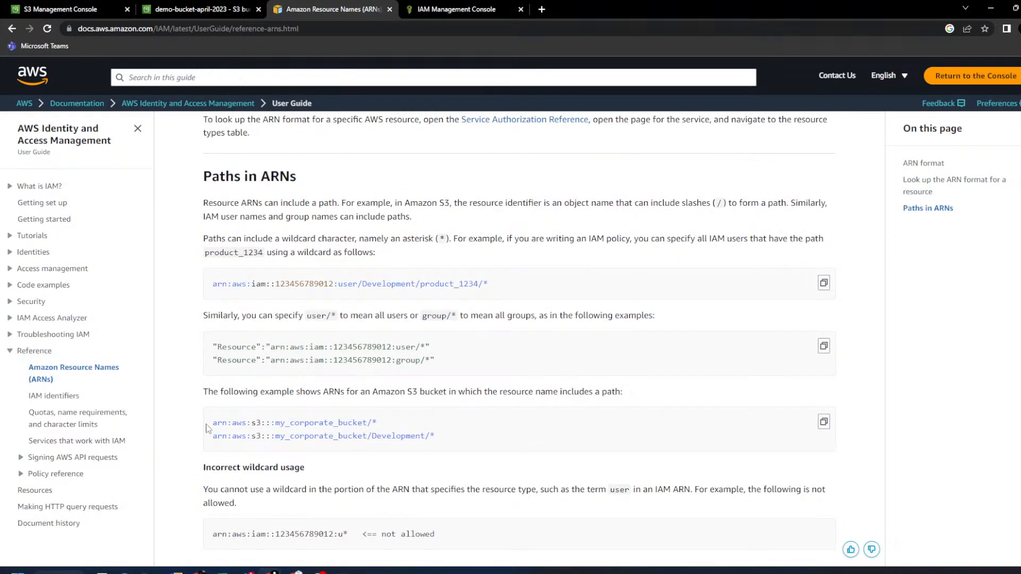
double_click(220, 423)
double_click(239, 423)
double_click(256, 423)
left_click(267, 423)
left_click_drag(276, 423, 367, 423)
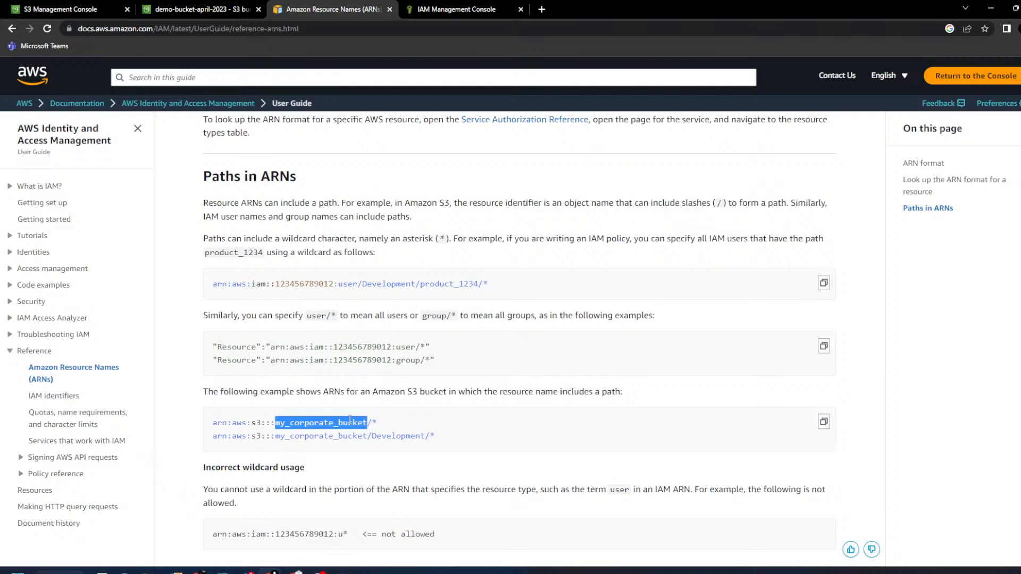
left_click_drag(261, 423, 274, 424)
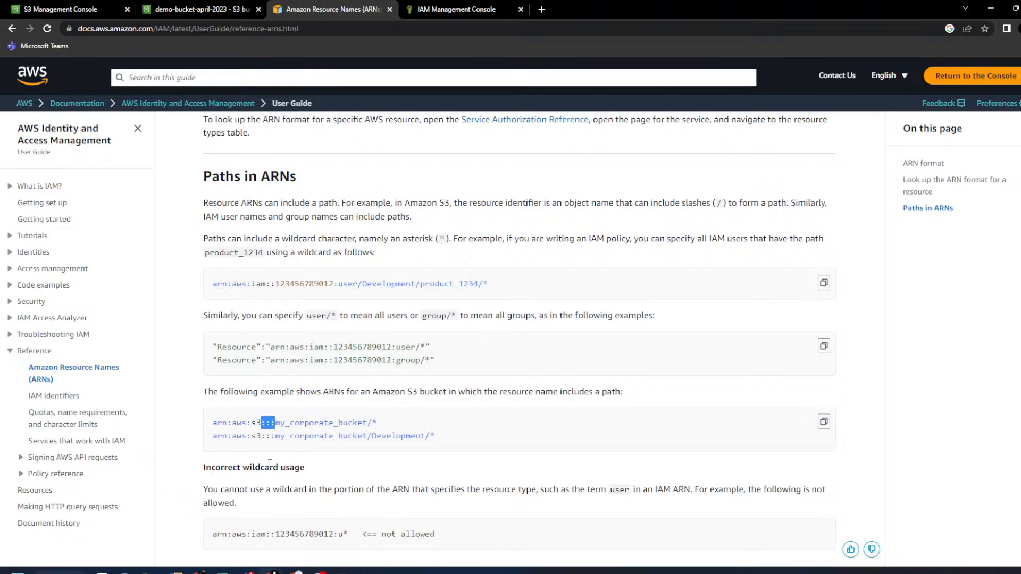
double_click(337, 424)
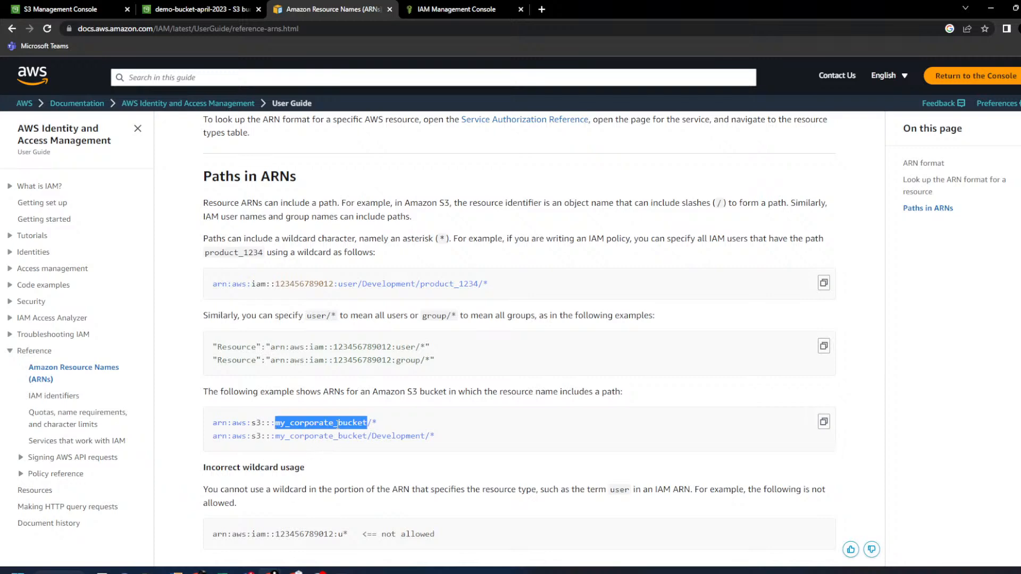
- Return to the CloudFront.txt object page in S3
scroll(356, 404, "down", 3)
scroll(356, 404, "up", 2)
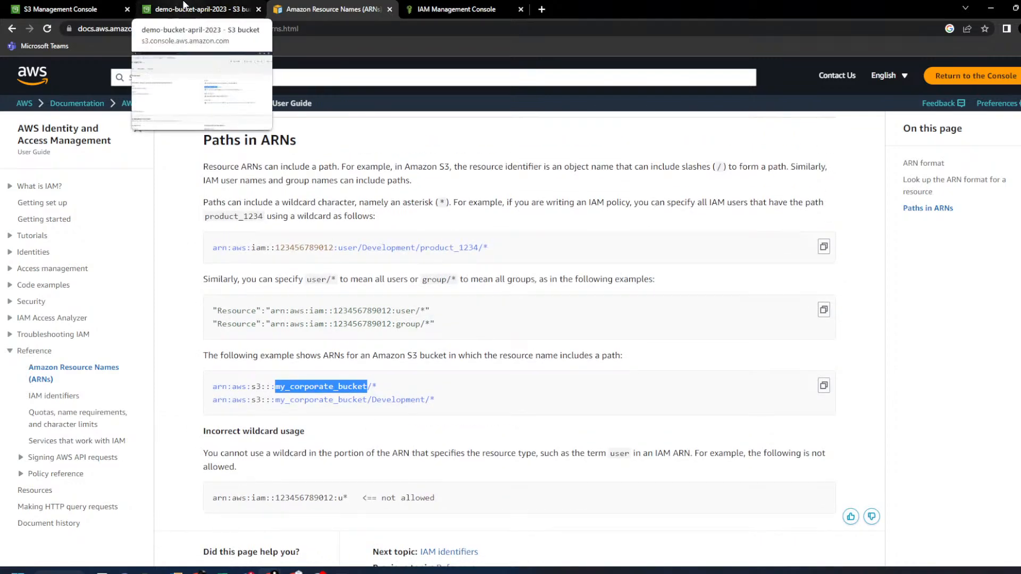
left_click(186, 7)
left_click(383, 276)
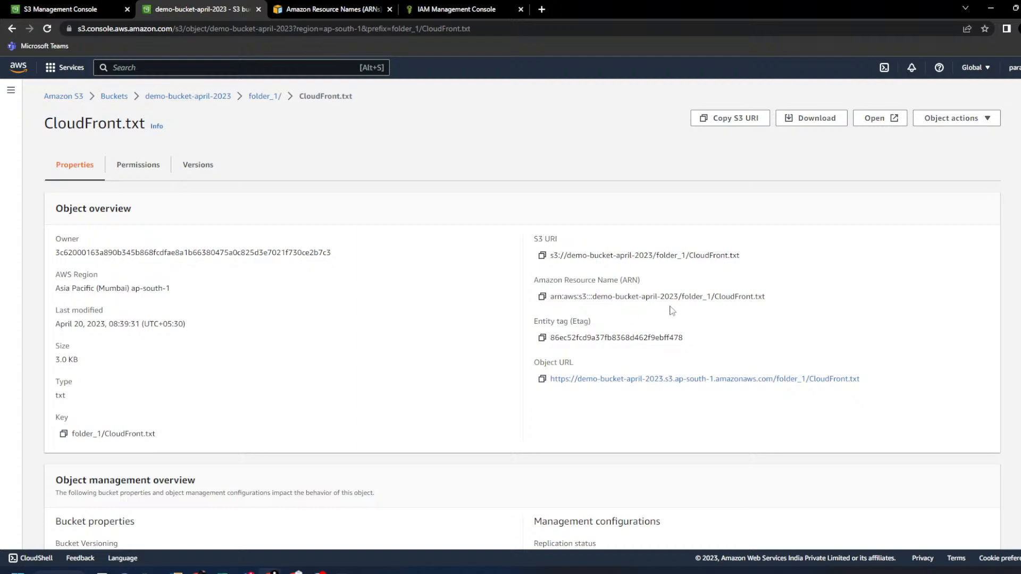
- Zoom in and highlight arn, aws and the ::: colons in CloudFront.txt's ARN
key("ctrl+plus")
key("ctrl+plus")
key("ctrl+plus")
key("ctrl+plus")
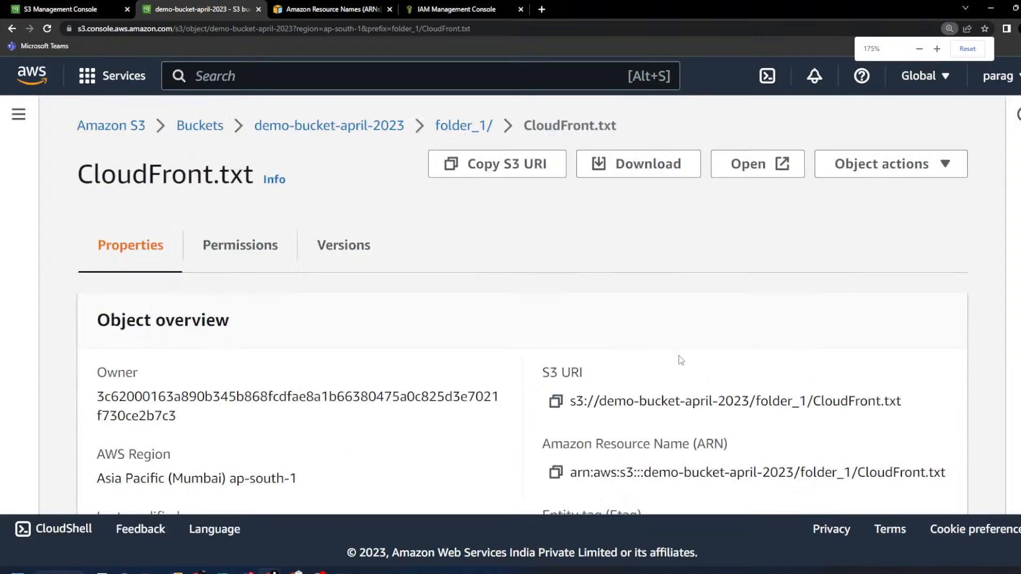
scroll(678, 356, "down", 2)
double_click(580, 363)
double_click(615, 363)
double_click(633, 363)
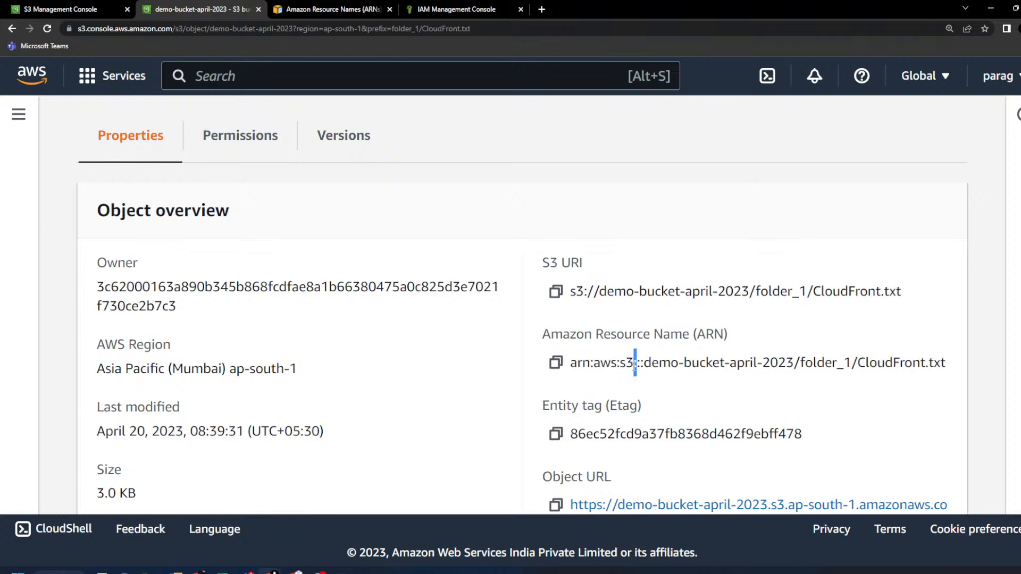
double_click(638, 363)
left_click_drag(644, 363, 632, 366)
- Highlight demo-bucket-april-2023 and folder_1/CloudFront.txt in the ARN, comparing with the S3 URI
left_click_drag(794, 363, 644, 364)
left_click_drag(805, 364, 954, 365)
left_click_drag(800, 363, 952, 367)
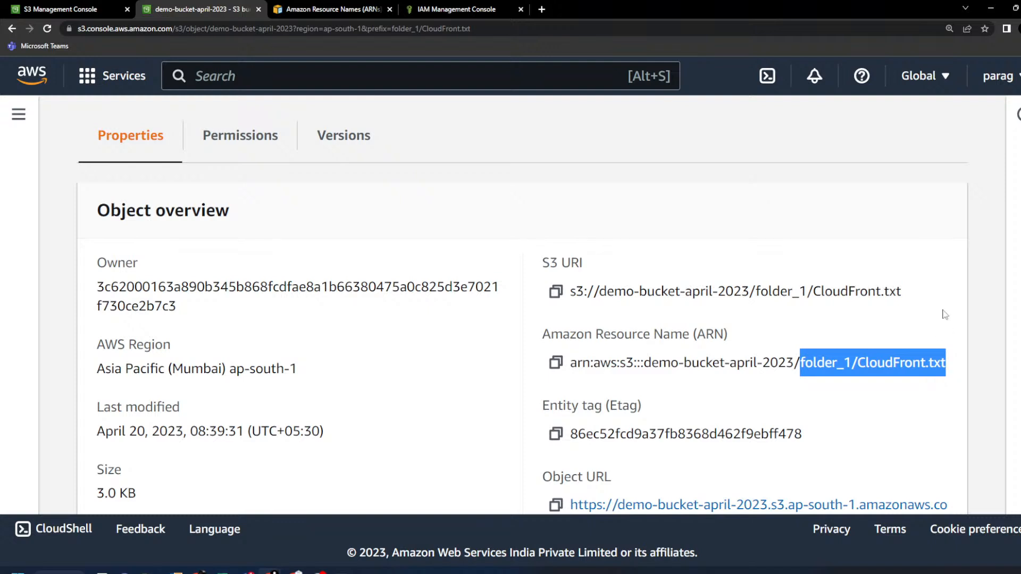
left_click(600, 294)
left_click_drag(601, 294, 947, 297)
left_click_drag(643, 364, 940, 366)
- Reset zoom to 100% and open the demo-bucket-april-2023 bucket's Properties
scroll(478, 341, "up", 2)
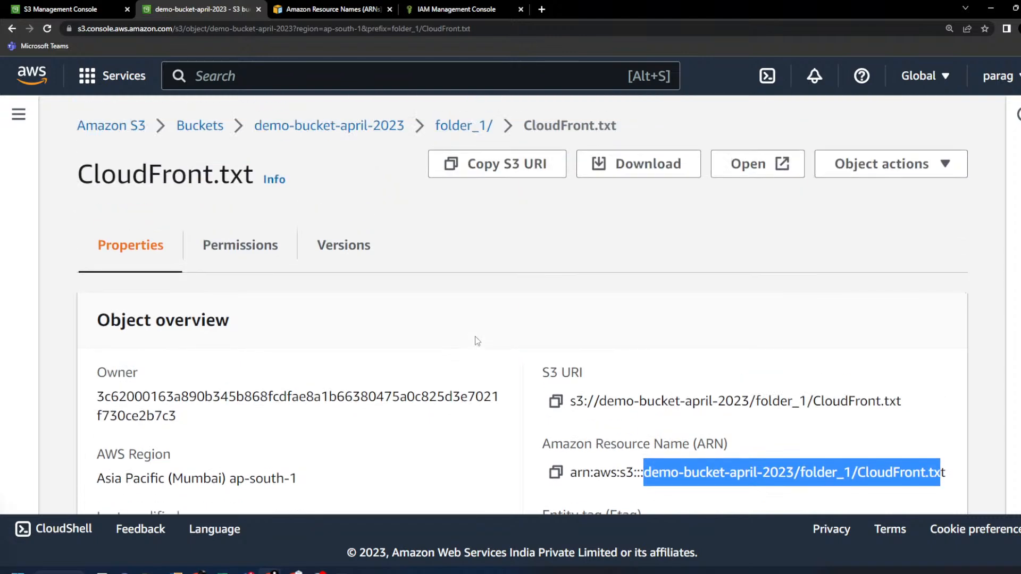
left_click(949, 28)
left_click(964, 50)
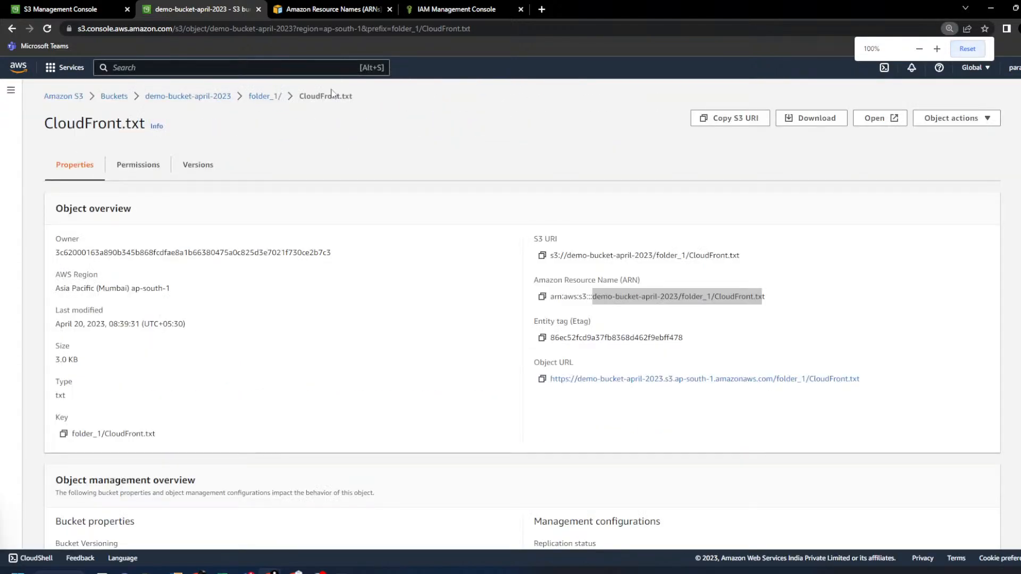
left_click(186, 101)
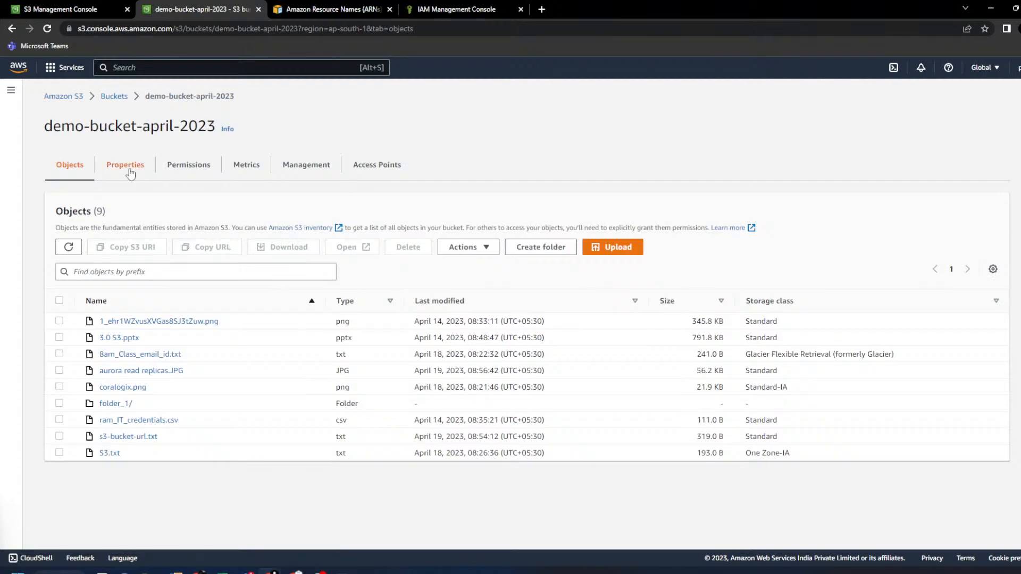
left_click(128, 169)
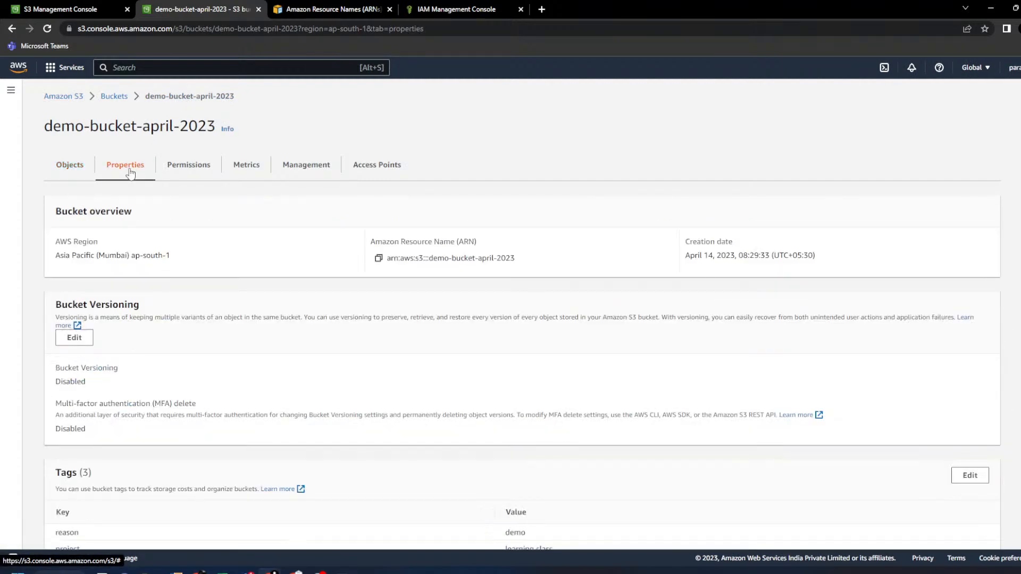
- Highlight the bucket's ARN in Bucket overview, then go to the IAM user's permission policies
left_click_drag(394, 260, 537, 260)
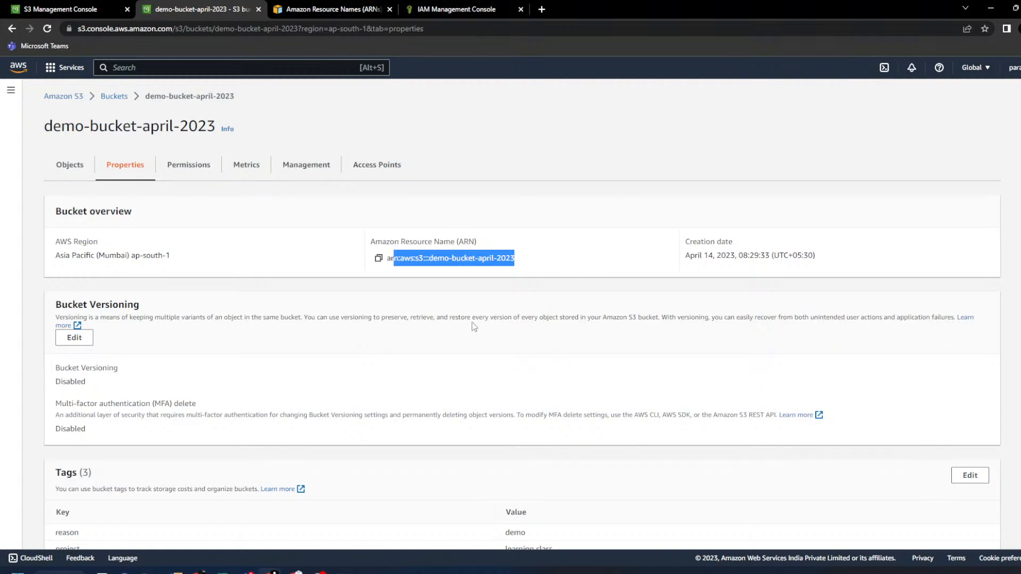
left_click(434, 242)
triple_click(433, 242)
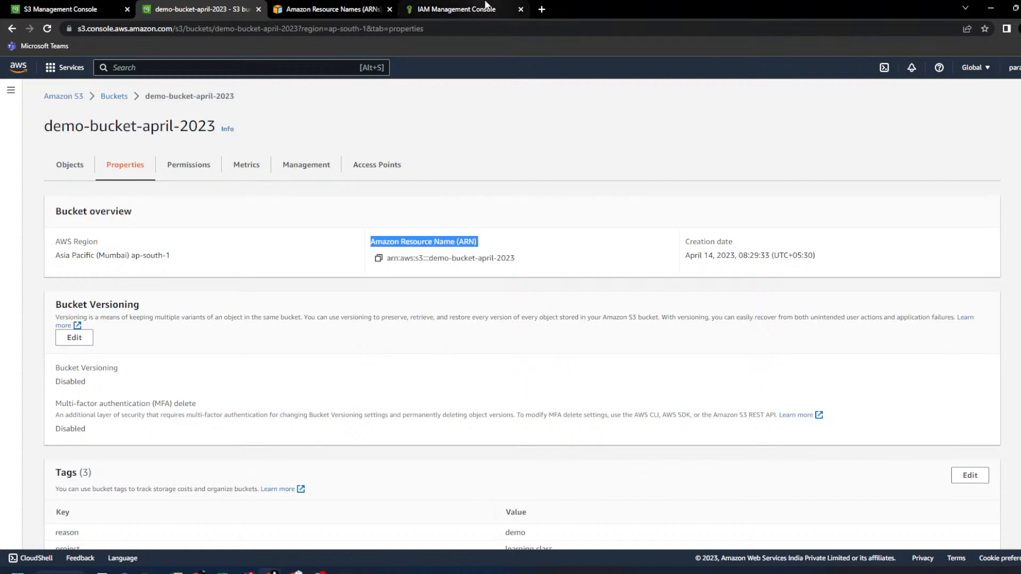
left_click(481, 9)
scroll(409, 373, "down", 1)
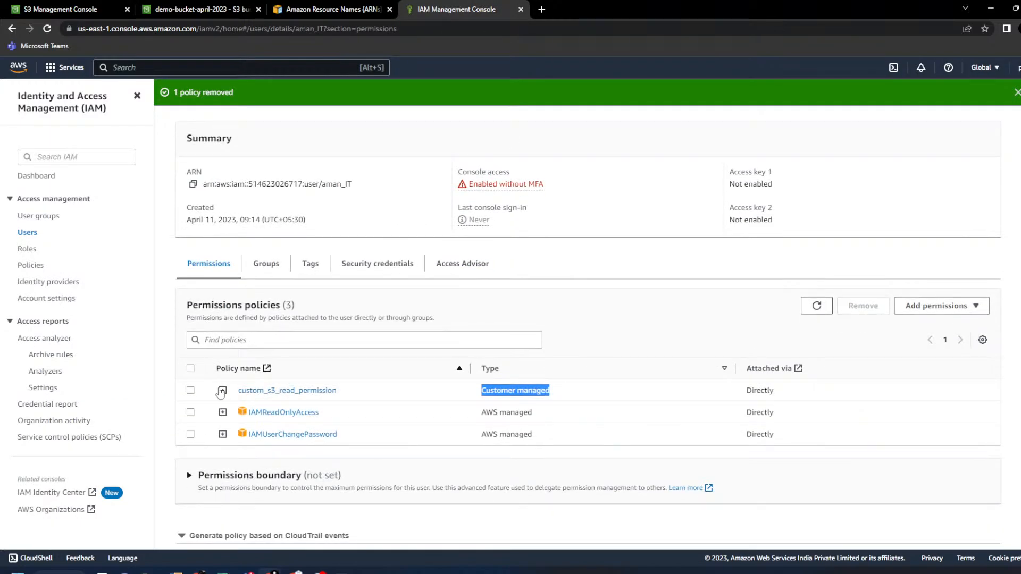
- Expand custom_s3_read_permission and highlight its Resource arn:aws:s3:::demo-bucket-april-2023
left_click(223, 392)
scroll(426, 327, "down", 4)
scroll(428, 319, "down", 10)
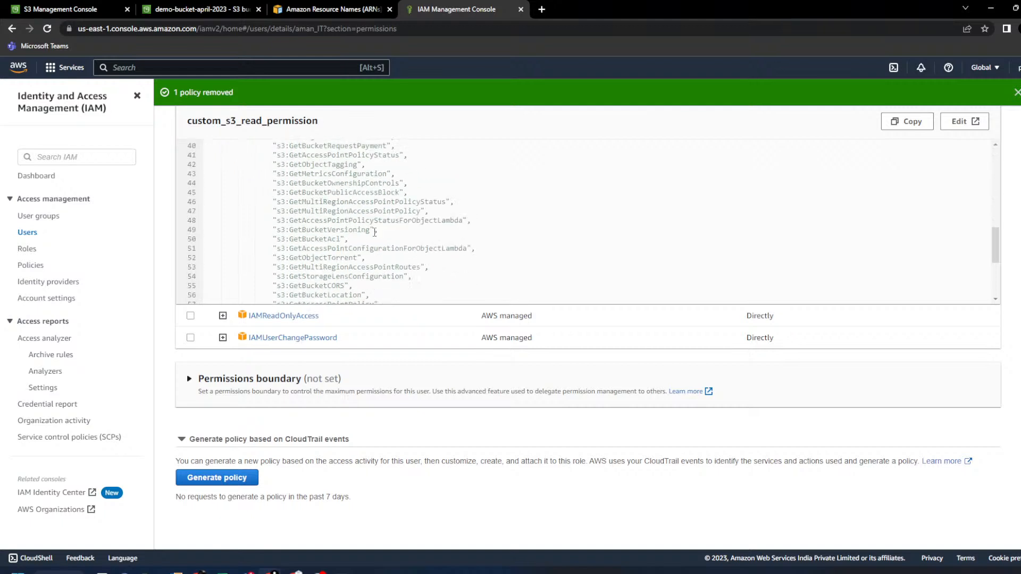
scroll(305, 232, "up", 1)
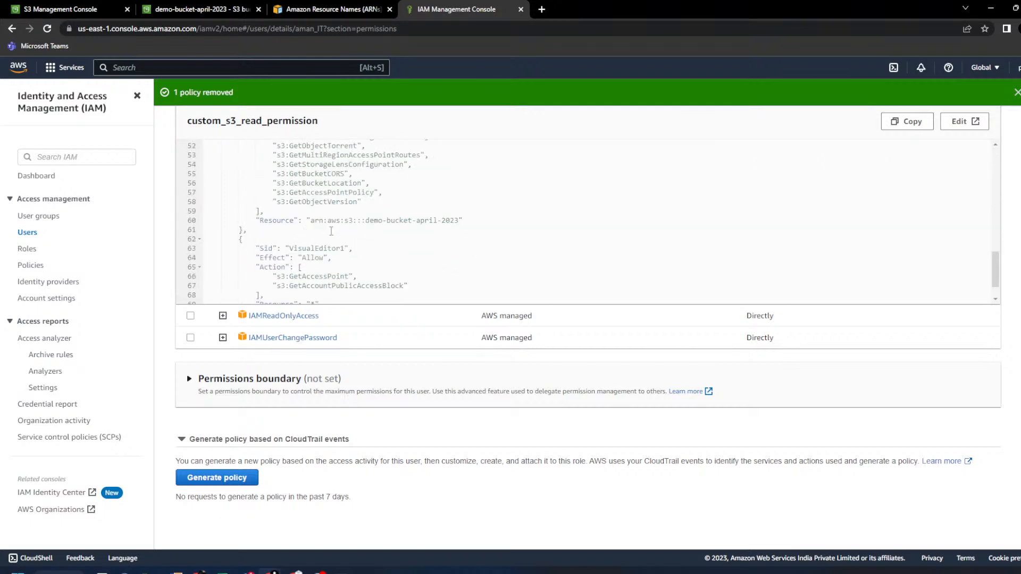
left_click_drag(256, 220, 471, 219)
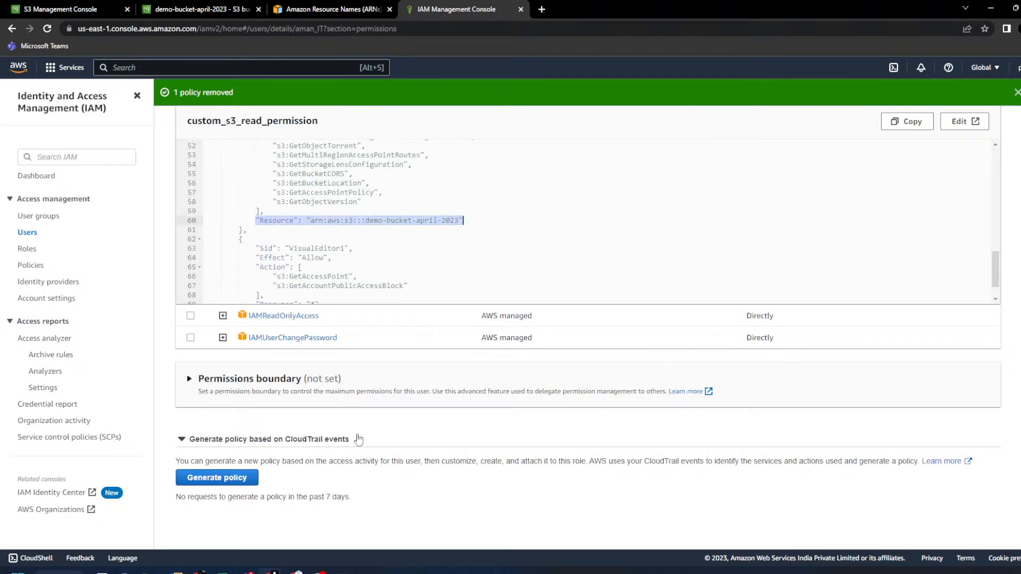
scroll(360, 436, "up", 2)
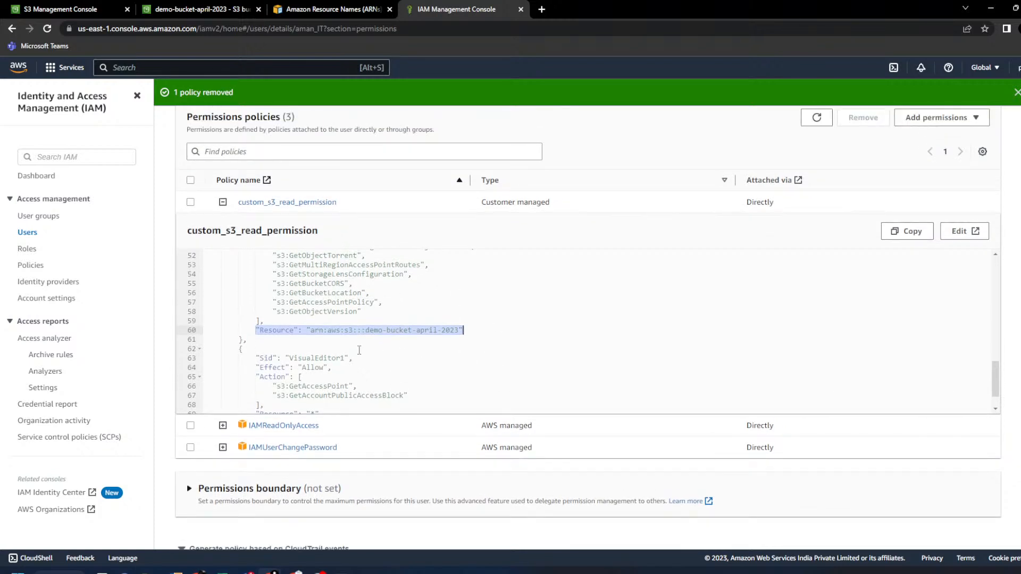
left_click(327, 338)
left_click_drag(310, 330, 461, 330)
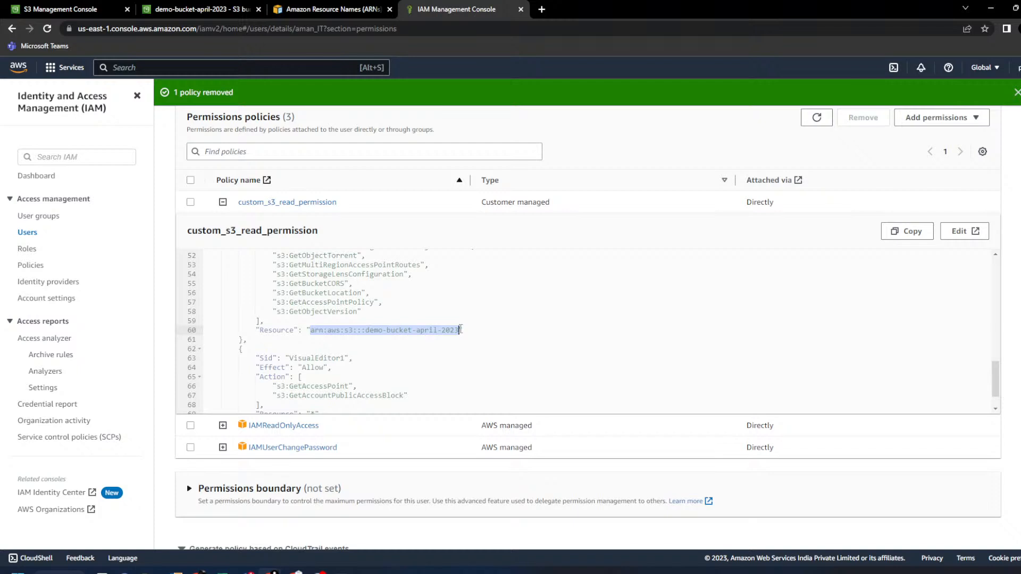
- Open the S3.txt object from the demo-bucket-april-2023 Objects list
left_click(252, 8)
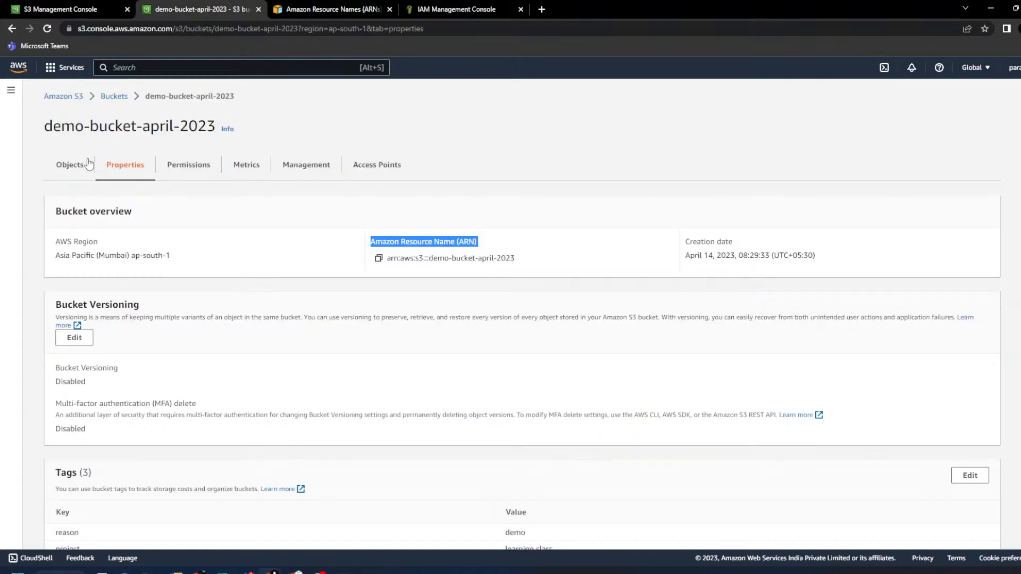
left_click(71, 6)
left_click(186, 7)
left_click(80, 166)
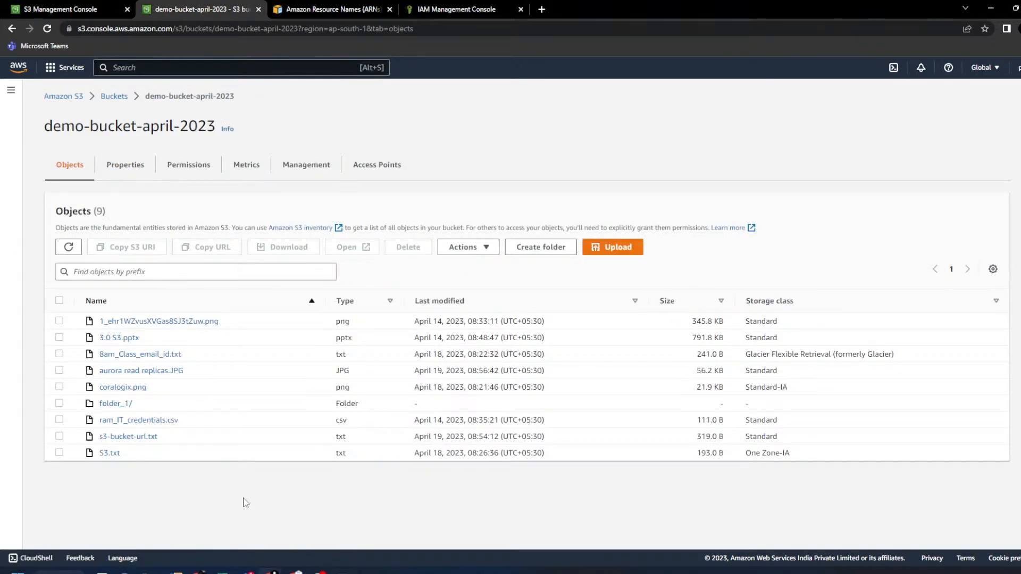
left_click(109, 453)
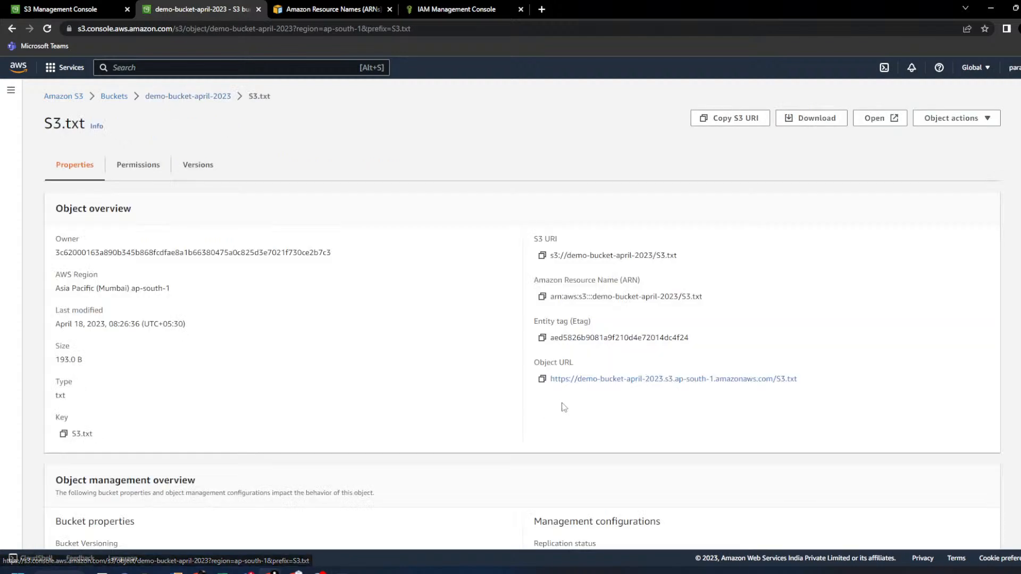
- Highlight S3.txt's Object URL and S3 URI labels, then bring up s3_urls.xlsx
left_click_drag(534, 363, 573, 364)
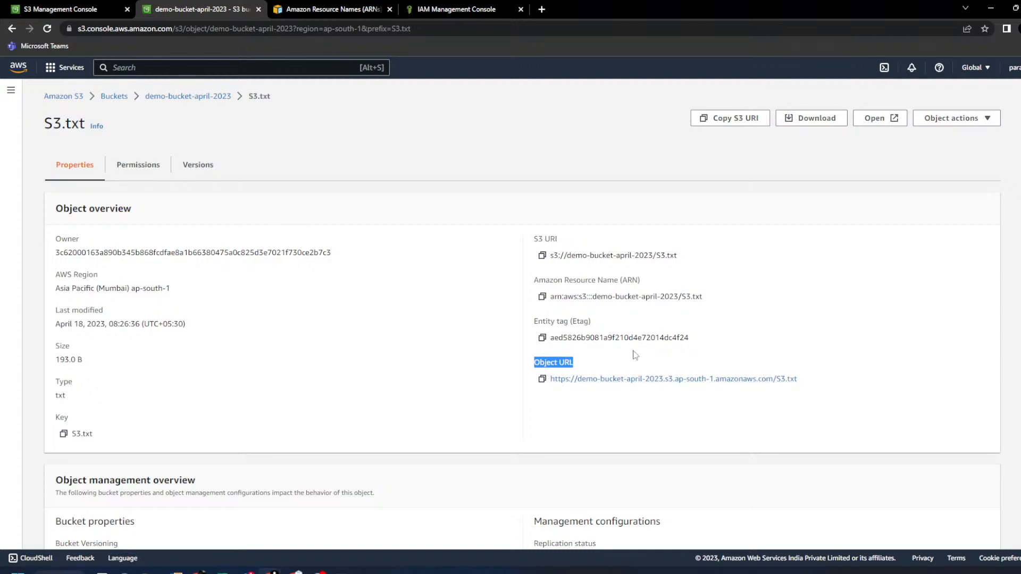
left_click_drag(533, 239, 656, 240)
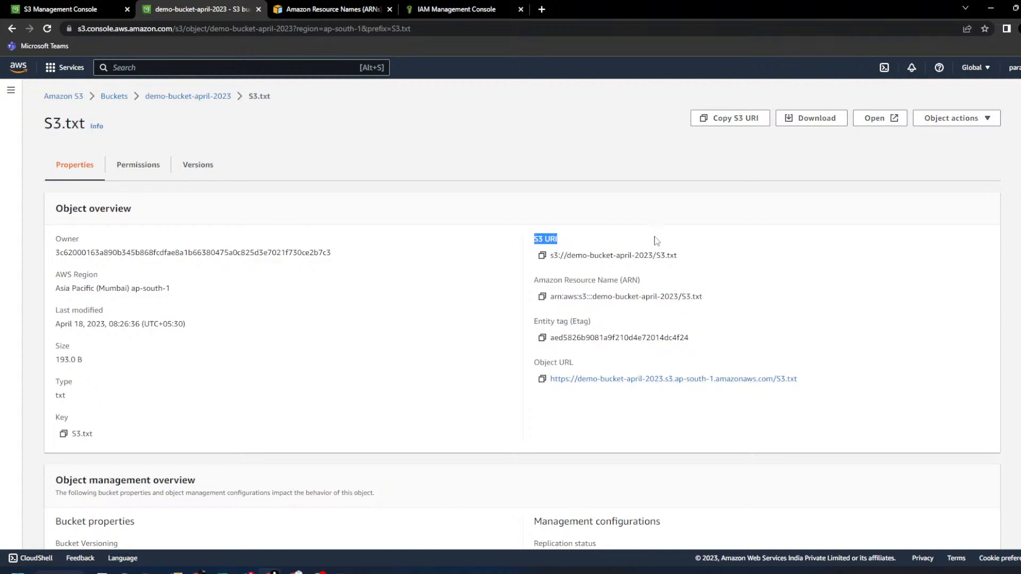
left_click(354, 405)
mouse_move(223, 570)
left_click(279, 521)
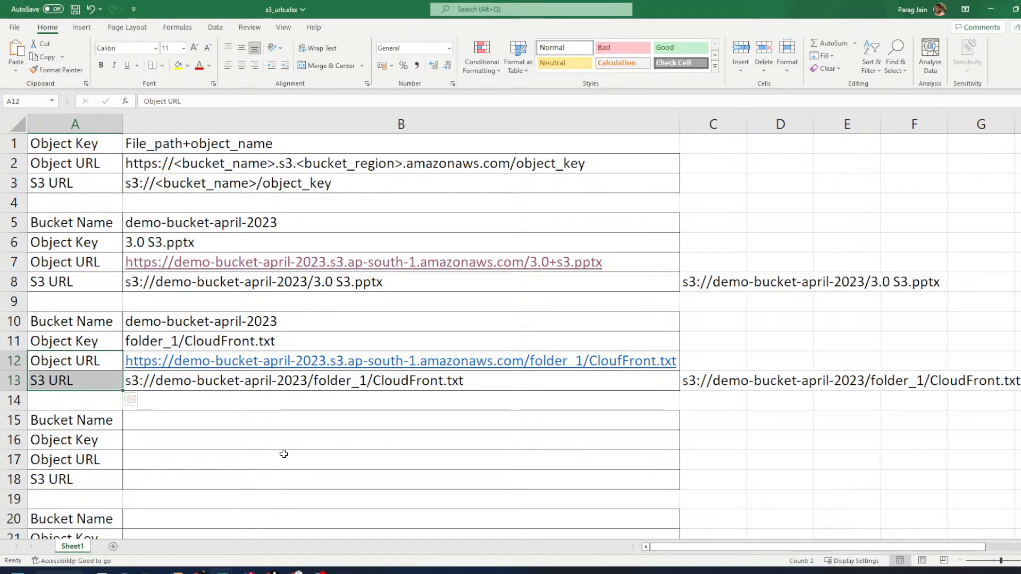
scroll(281, 439, "down", 2)
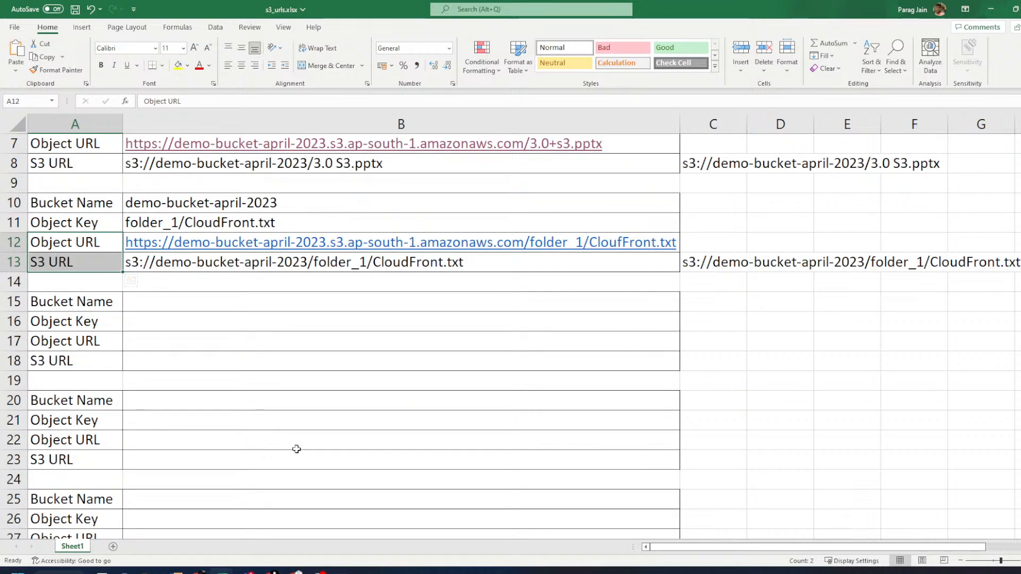
left_click(272, 264)
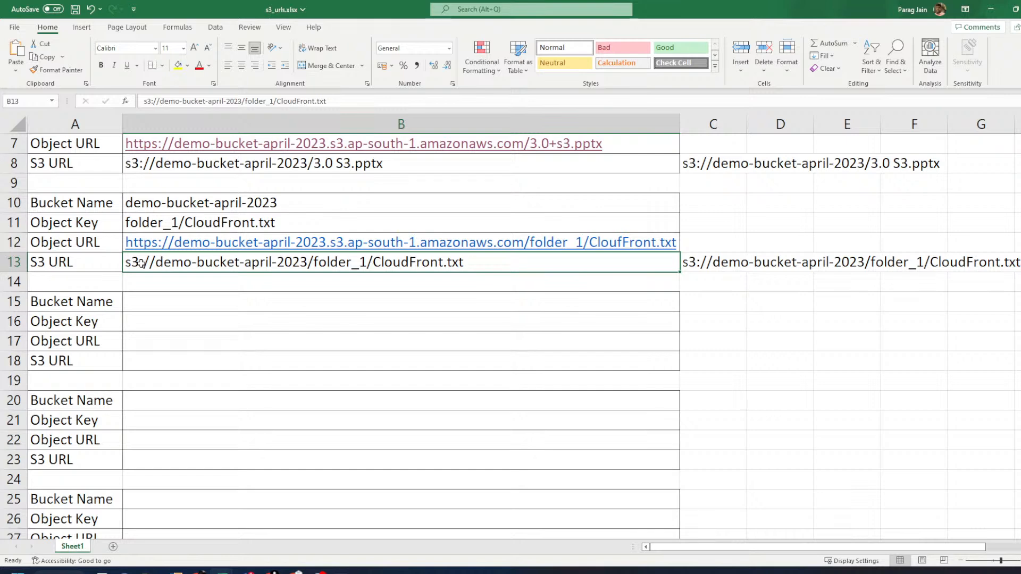
left_click(95, 243)
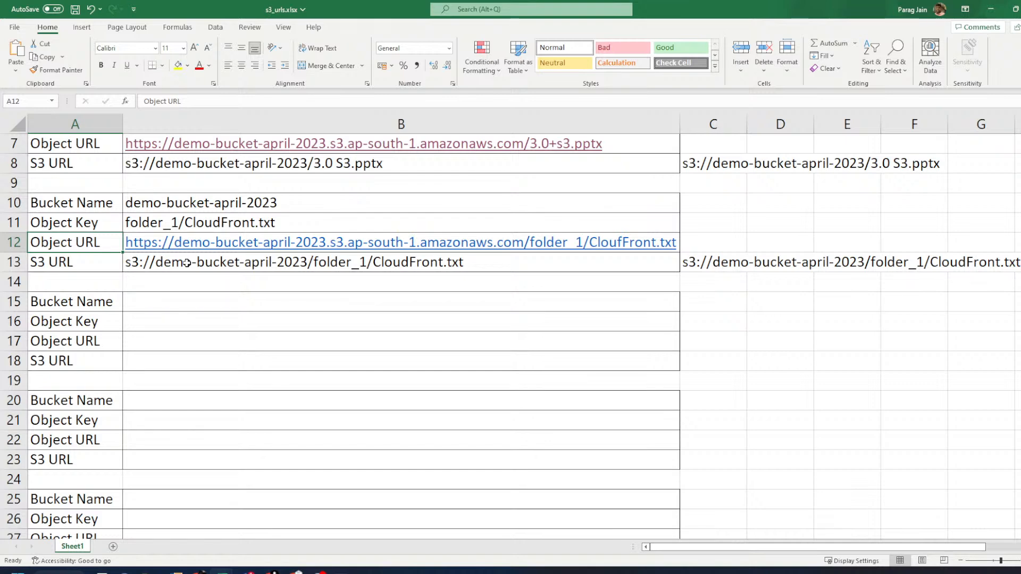
left_click_drag(709, 243, 436, 263)
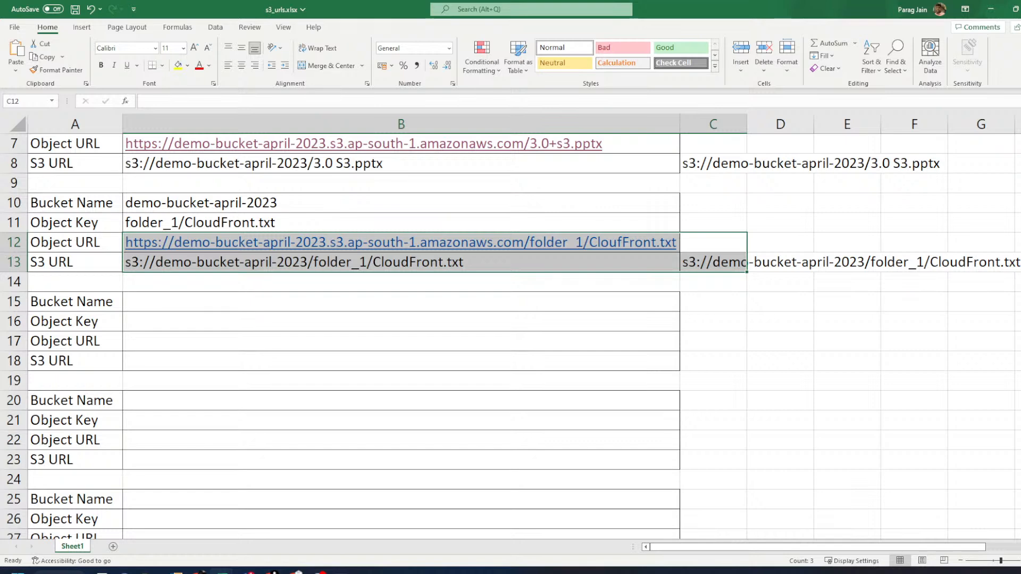
key("alt+Tab")
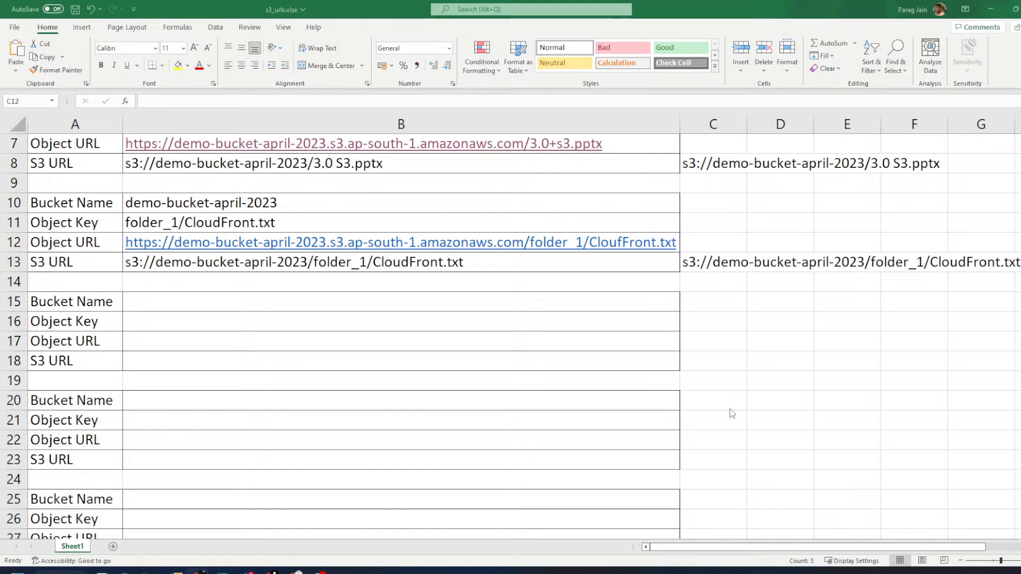
- Go from S3.txt through demo-bucket-april-2023 back to the list of six buckets
left_click(755, 281)
left_click(992, 9)
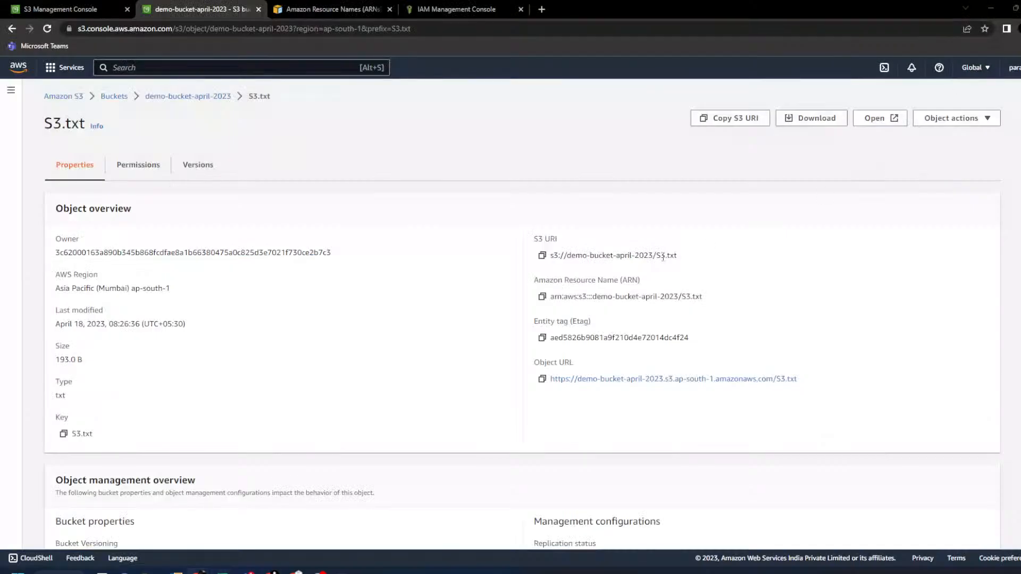
left_click(207, 96)
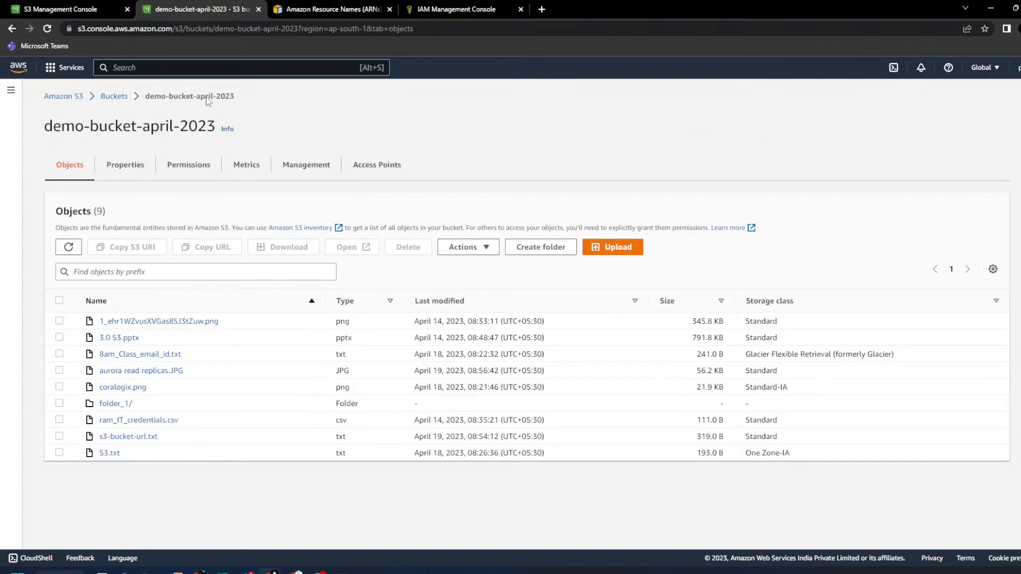
left_click(115, 97)
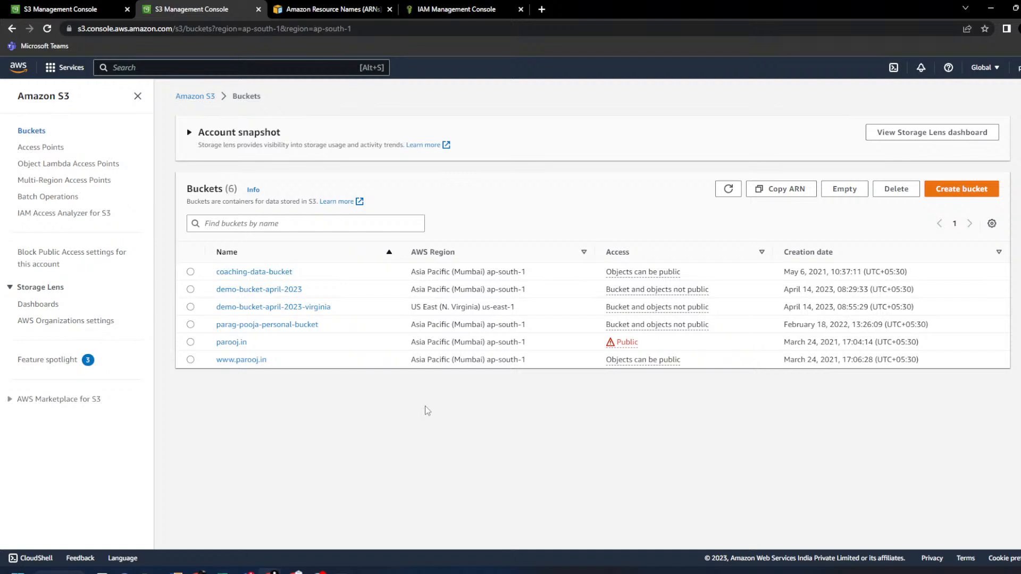
- Open Diagram.pptx in PowerPoint, scroll to the Block Storage versus Object Storage slide, then close it
mouse_move(148, 572)
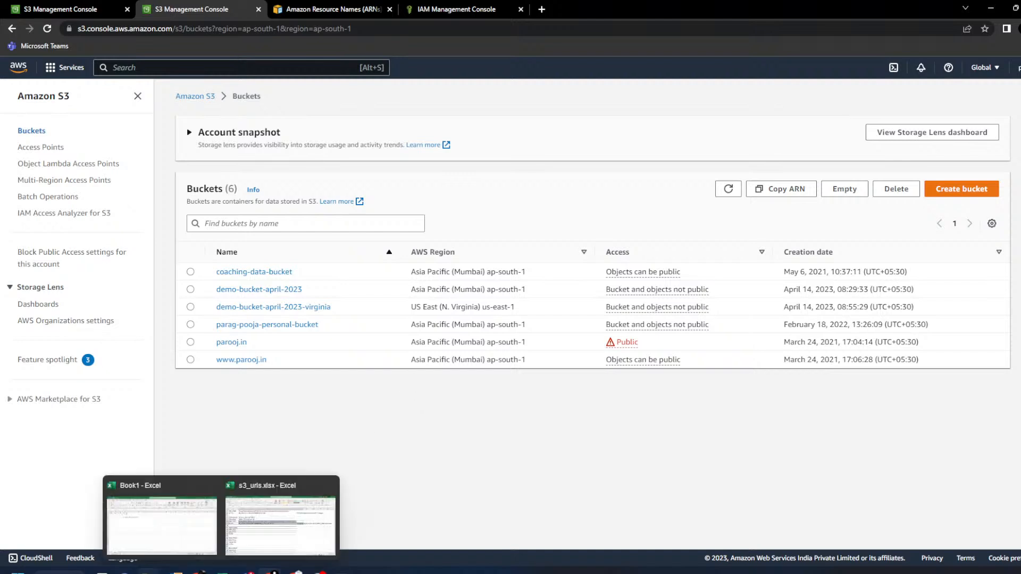
left_click(190, 536)
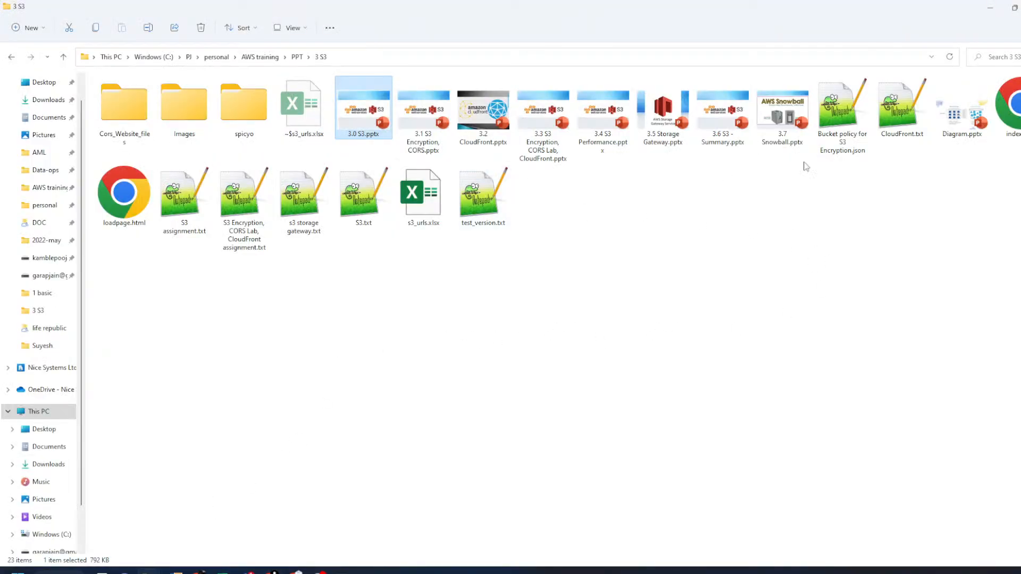
left_click(951, 117)
double_click(951, 117)
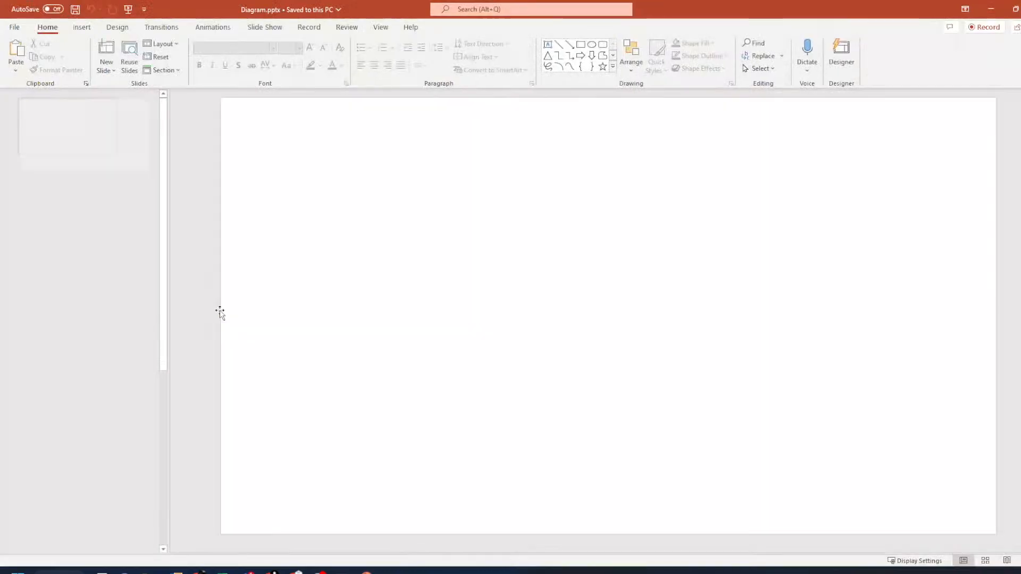
scroll(126, 389, "down", 3)
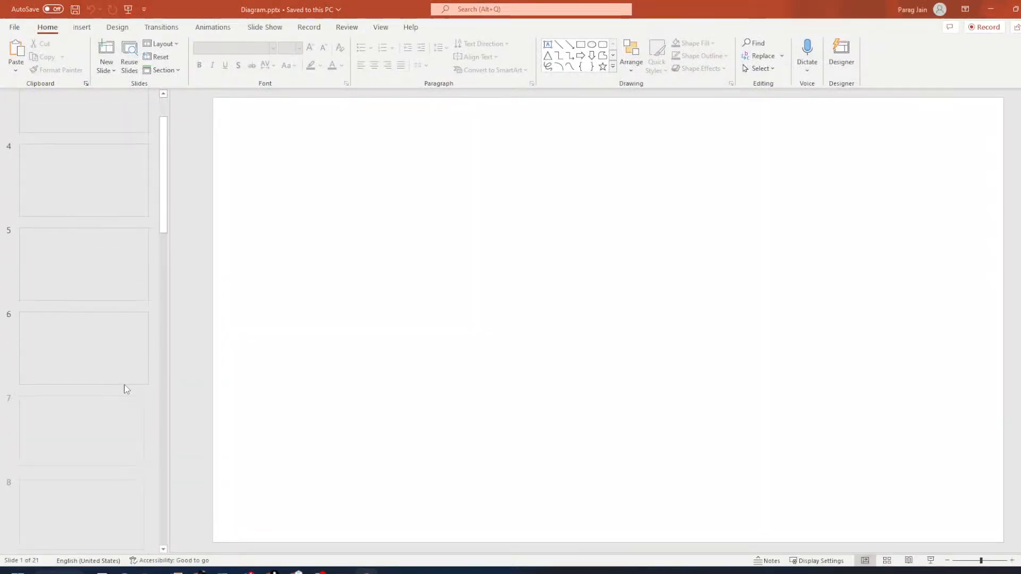
scroll(126, 389, "down", 12)
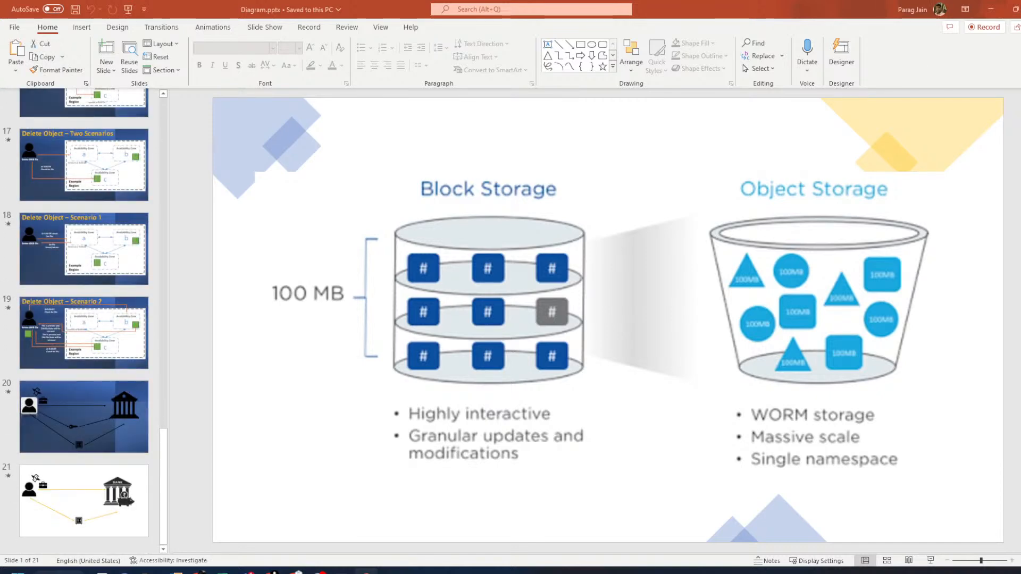
key("alt+F4")
left_click(497, 296)
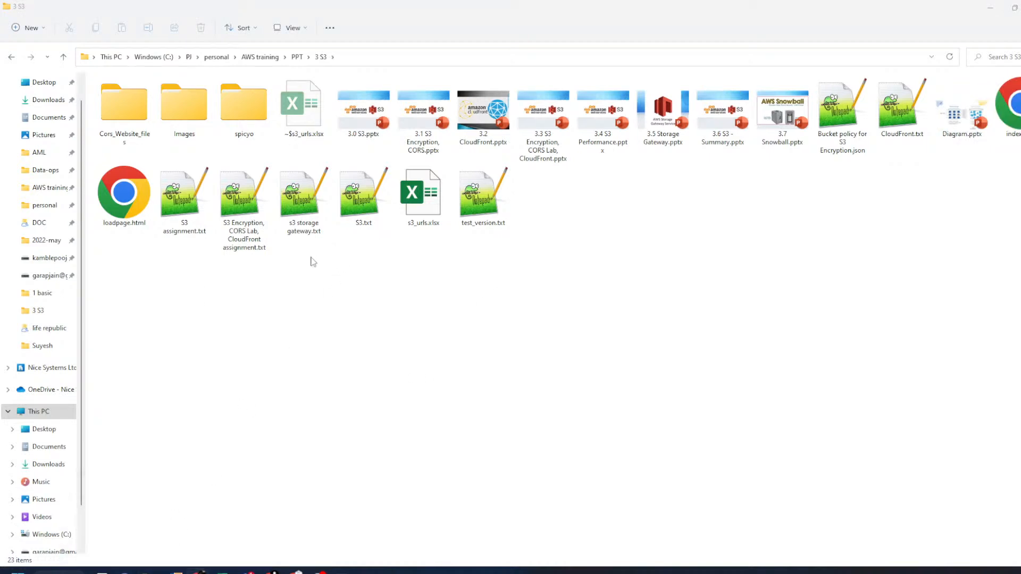
- Maximize Chrome and search Google for 'static and dynamic website difference'
left_click_drag(1, 367, 510, 2)
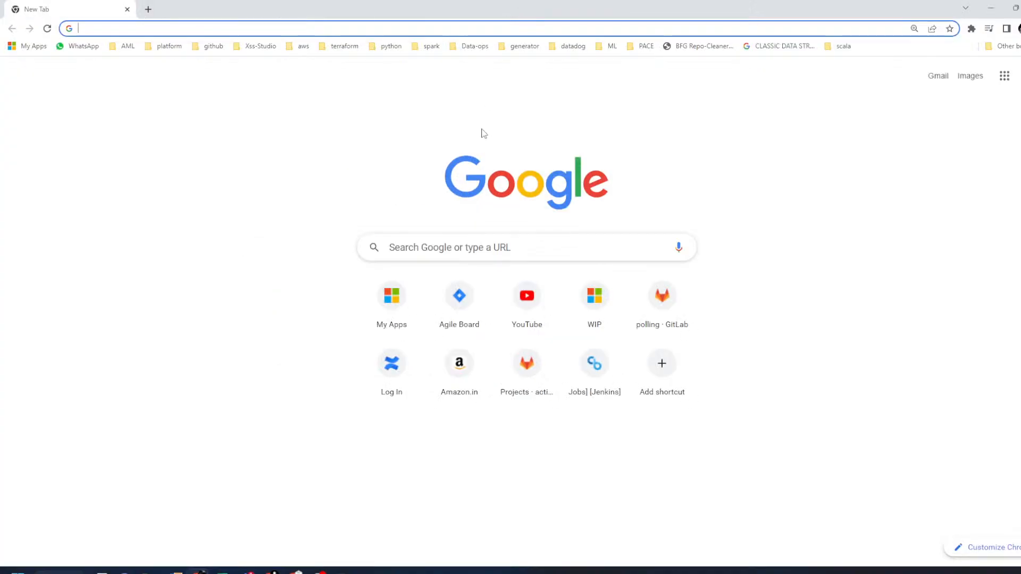
type("s")
key("BackSpace")
key("BackSpace")
type("stat")
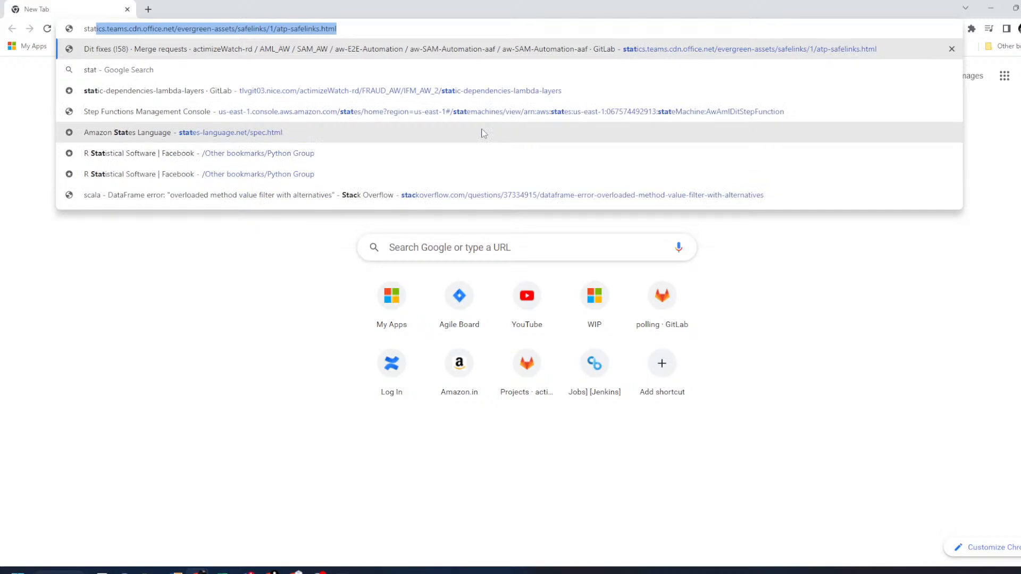
type("ic and")
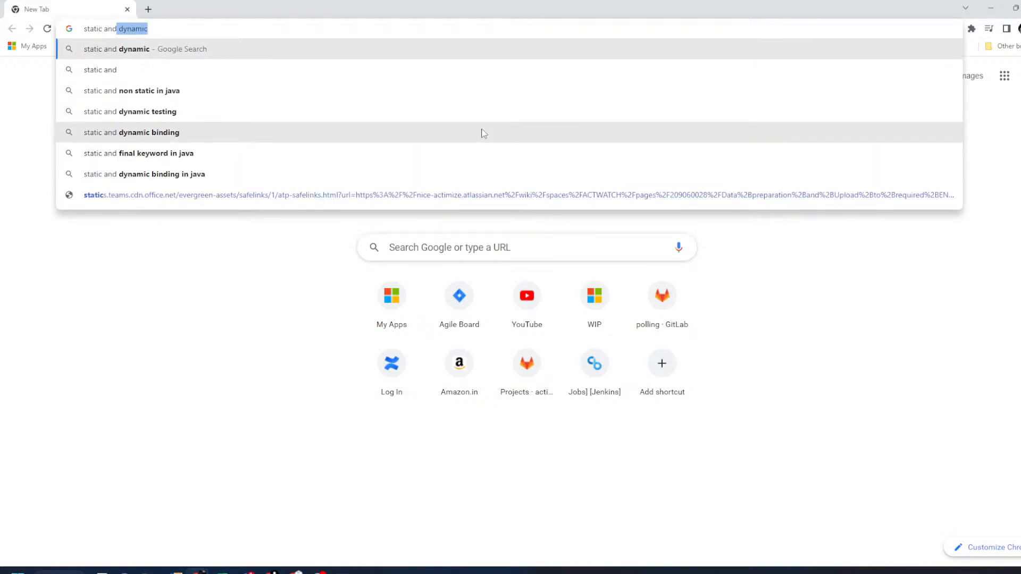
key("Right")
type("we")
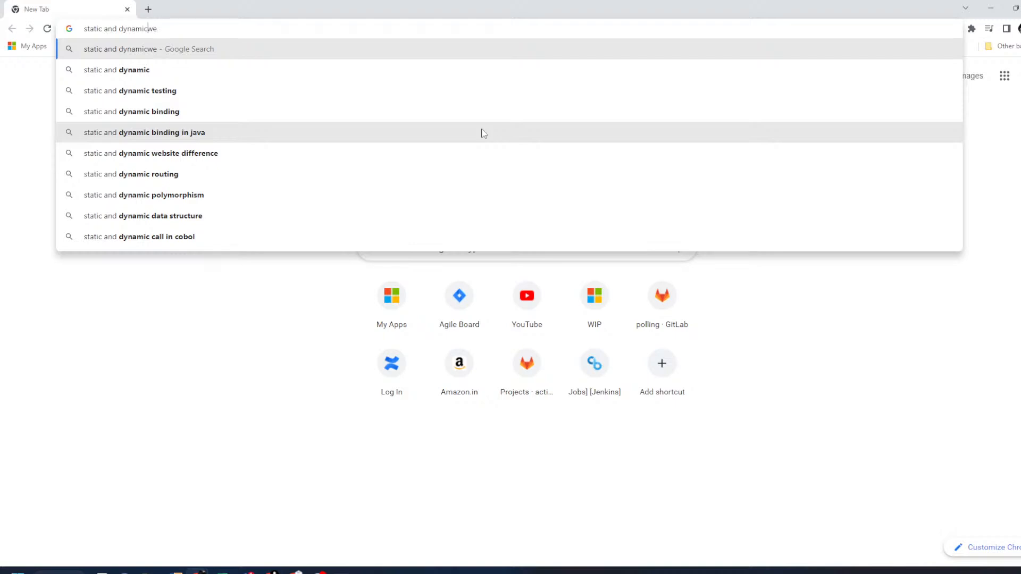
key("Down")
key("Return")
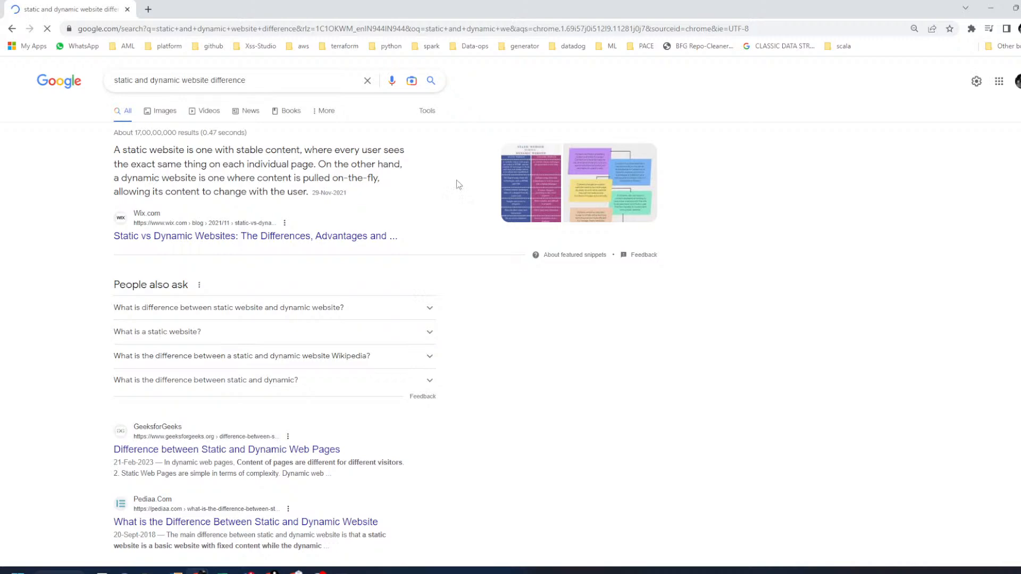
- Switch to image results and preview the BrainKart static vs dynamic comparison image
left_click(151, 112)
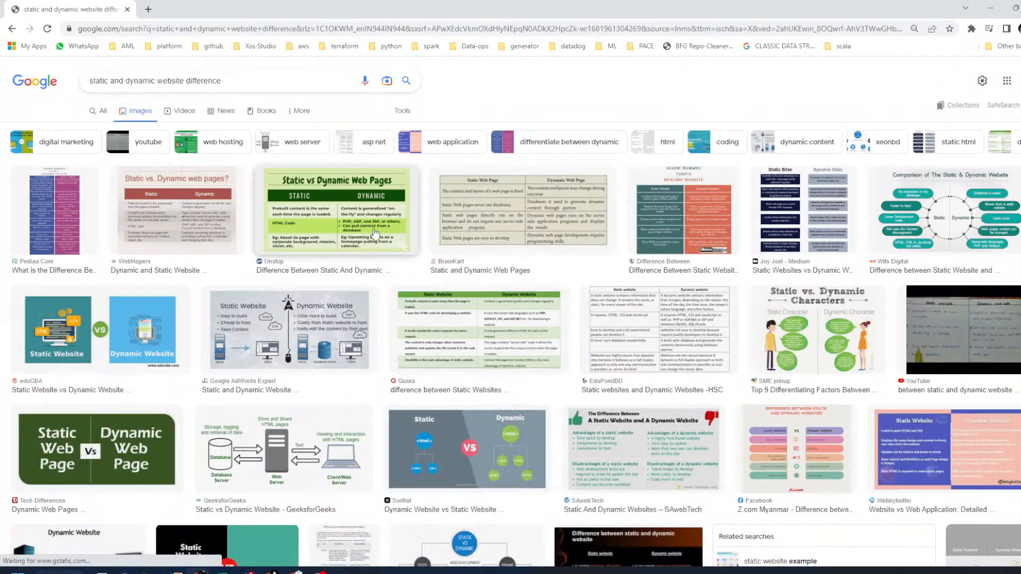
left_click(556, 226)
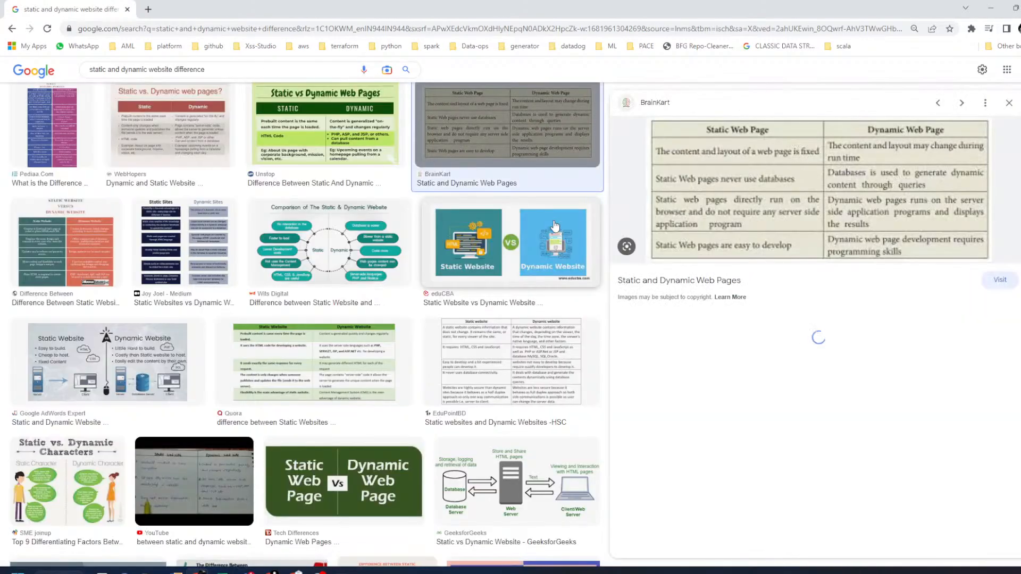
scroll(554, 226, "down", 4)
scroll(554, 227, "up", 4)
scroll(554, 227, "up", 2)
- In a new tab, search 'wikipedia static or dynamic' and open the Wikipedia Static web page article
left_click(151, 12)
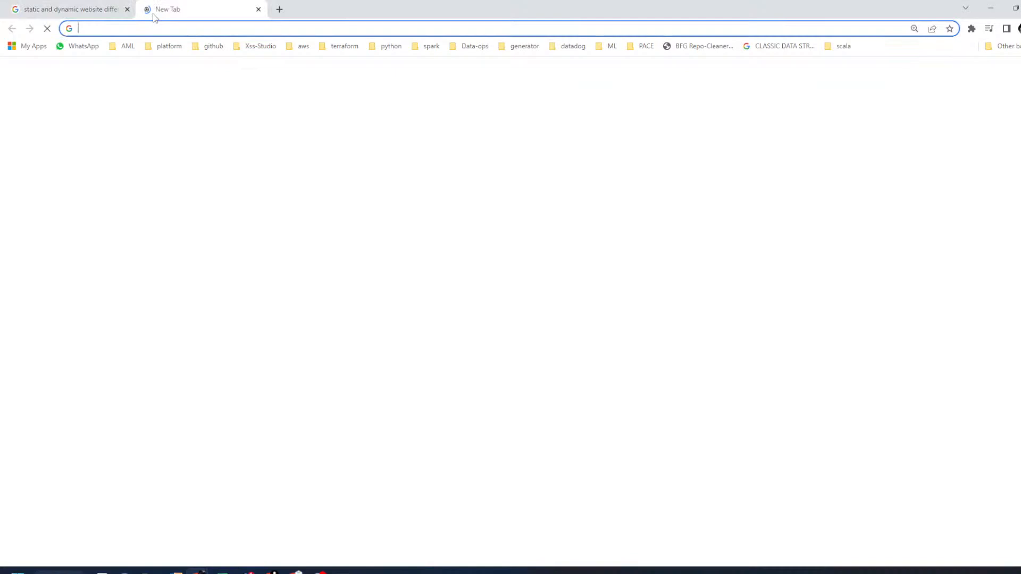
type("w")
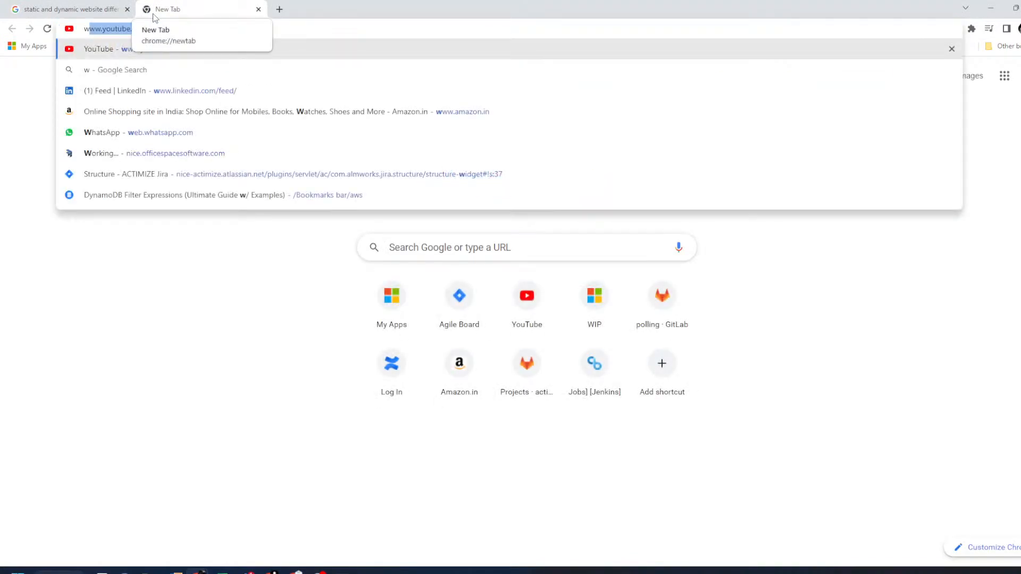
key("BackSpace")
key("BackSpace")
type("wik")
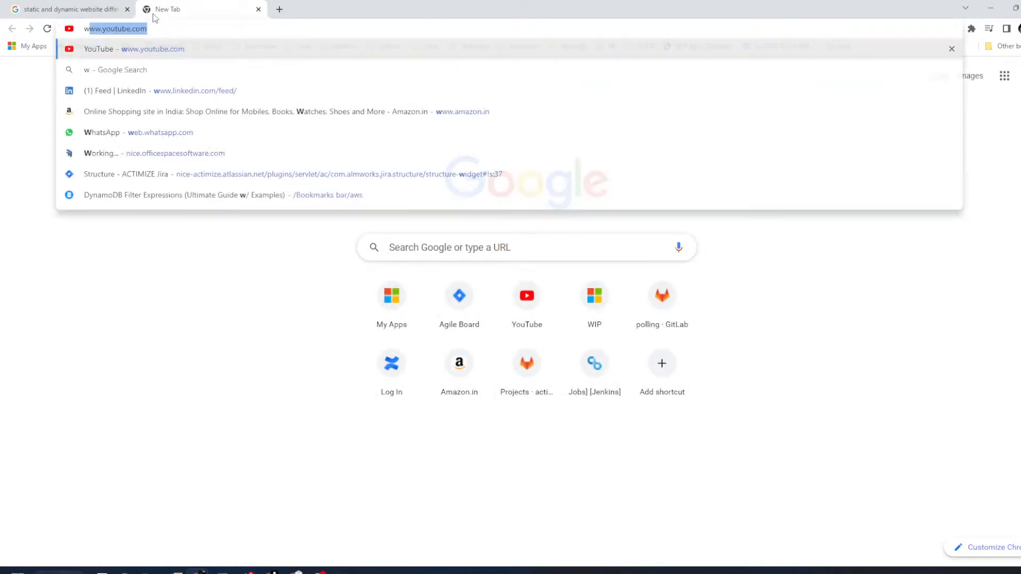
type("i")
key("Down")
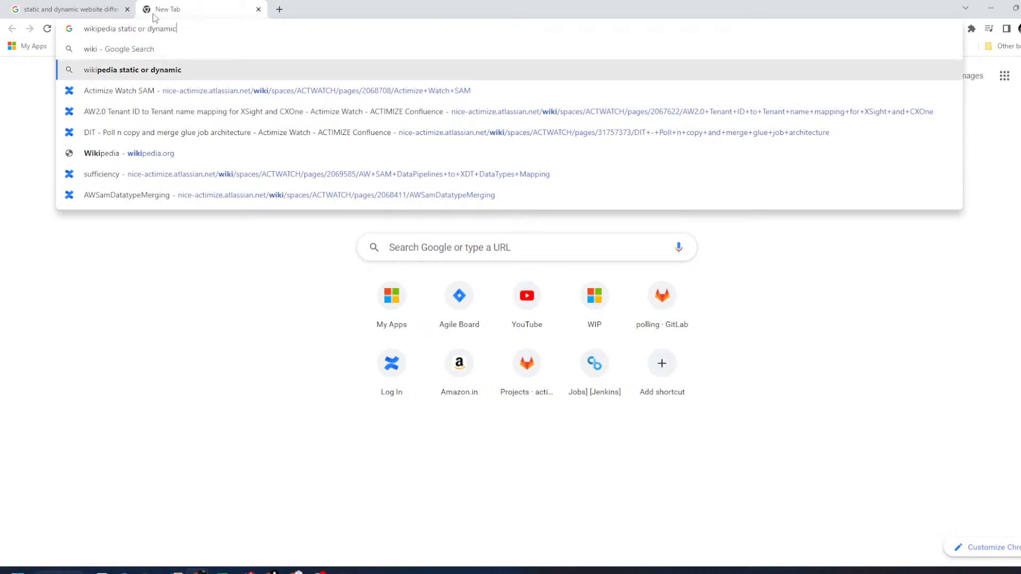
key("Return")
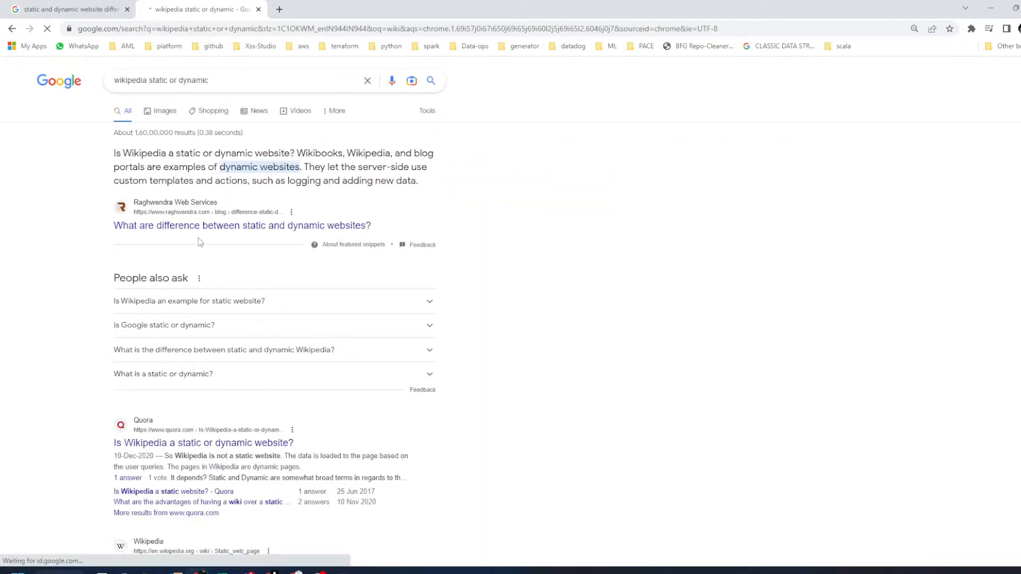
scroll(223, 332, "down", 4)
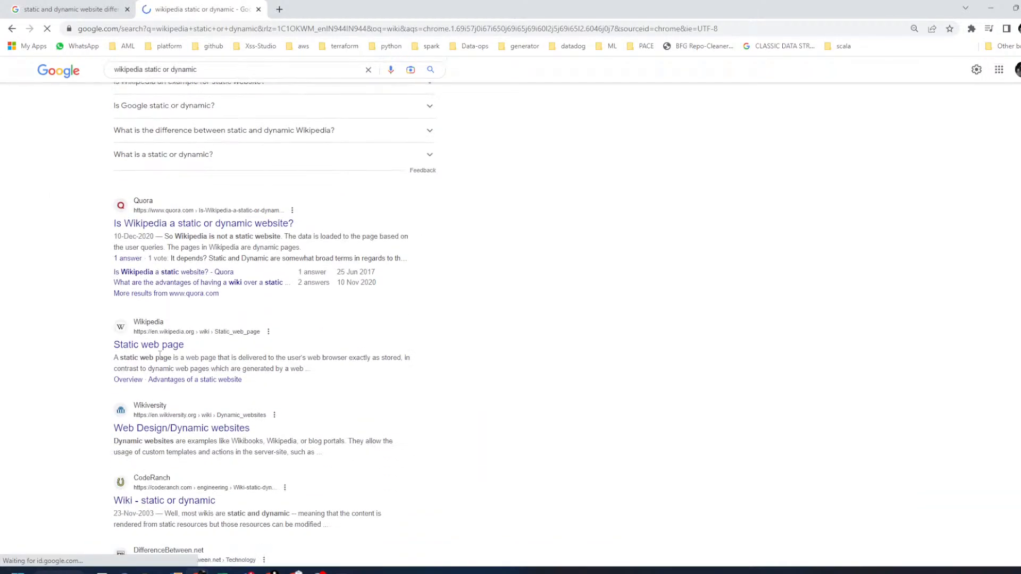
left_click(159, 348)
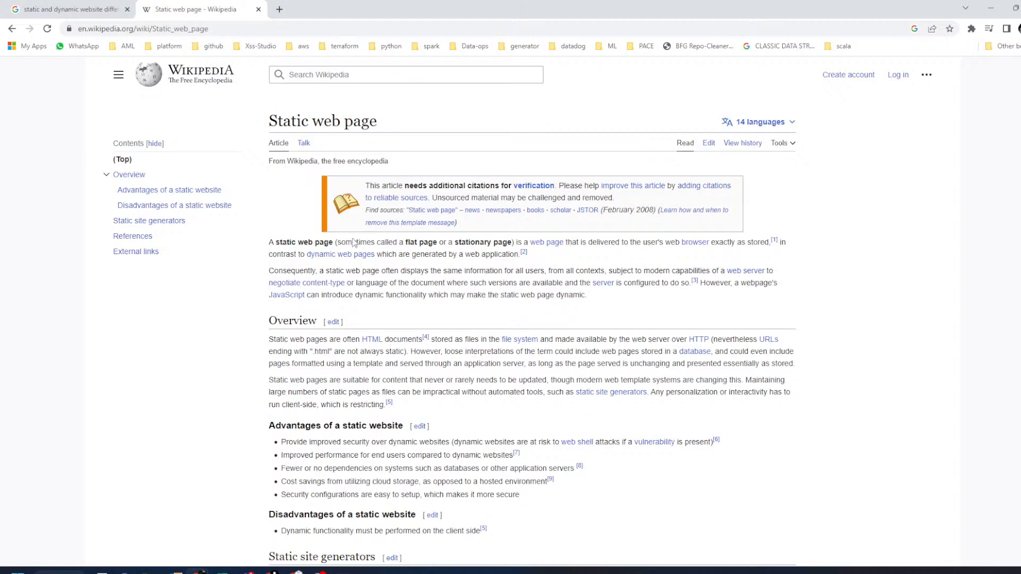
scroll(482, 268, "down", 7)
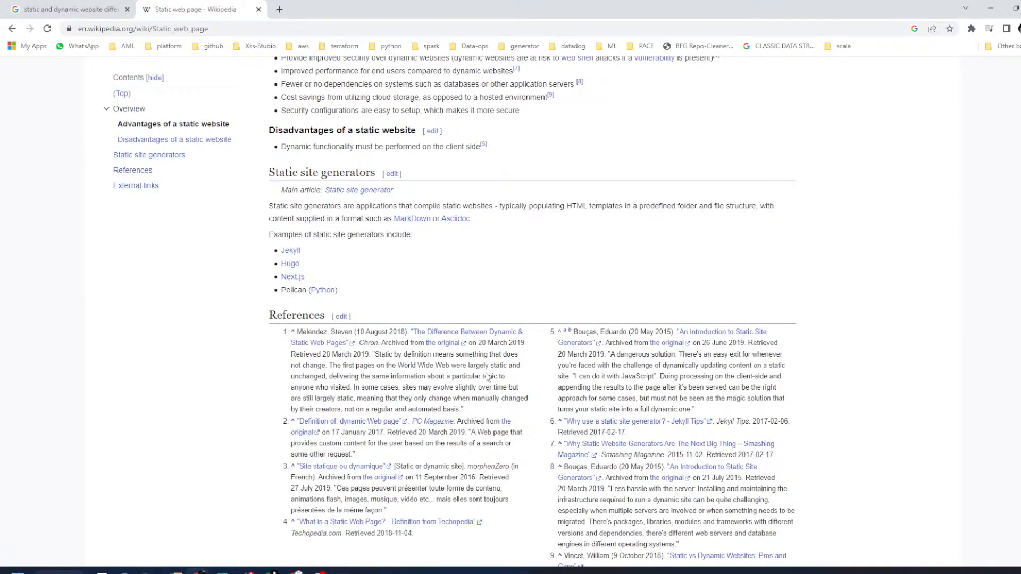
scroll(487, 377, "up", 7)
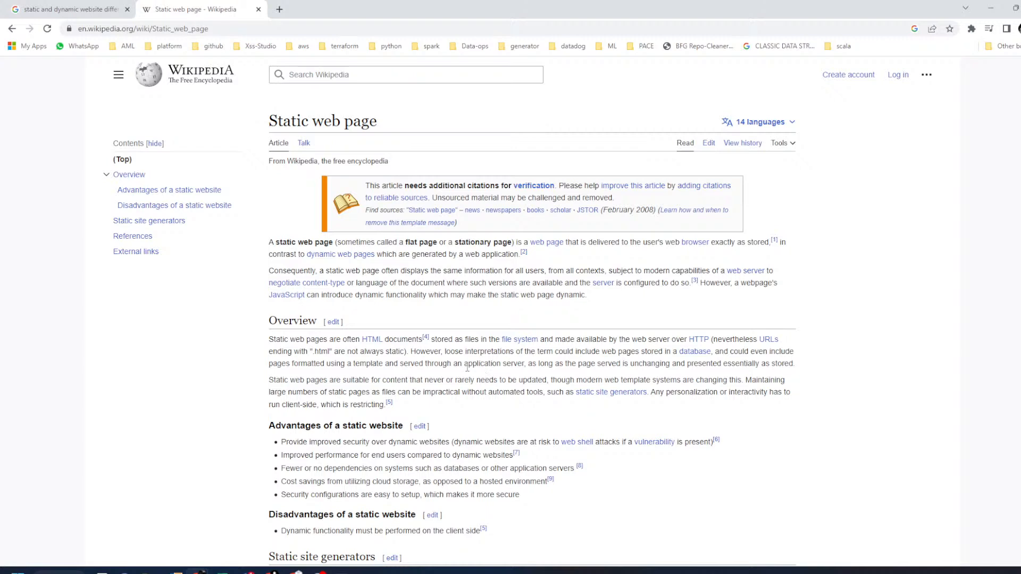
left_click(279, 9)
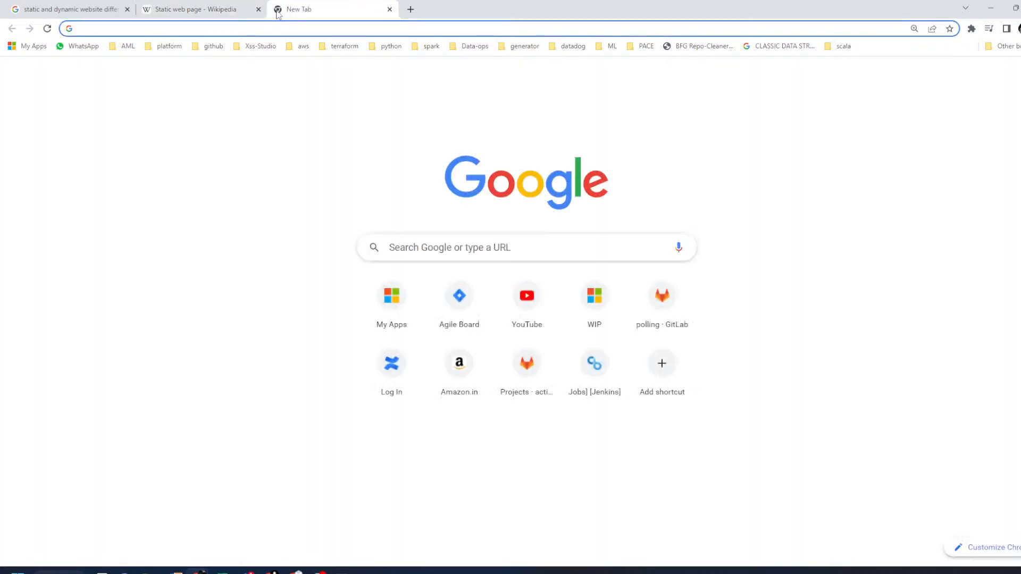
type("yo")
key("Return")
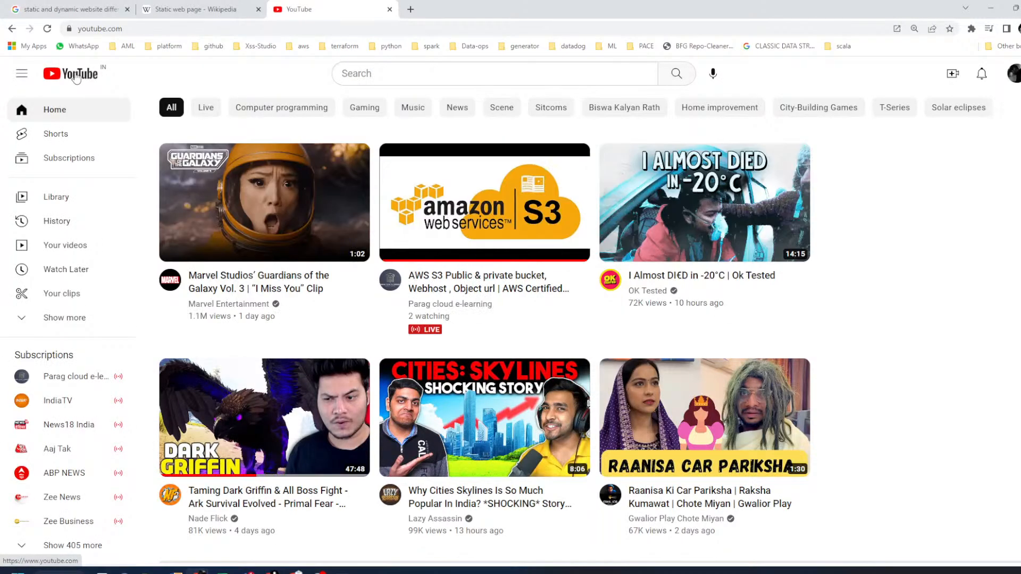
left_click(76, 75)
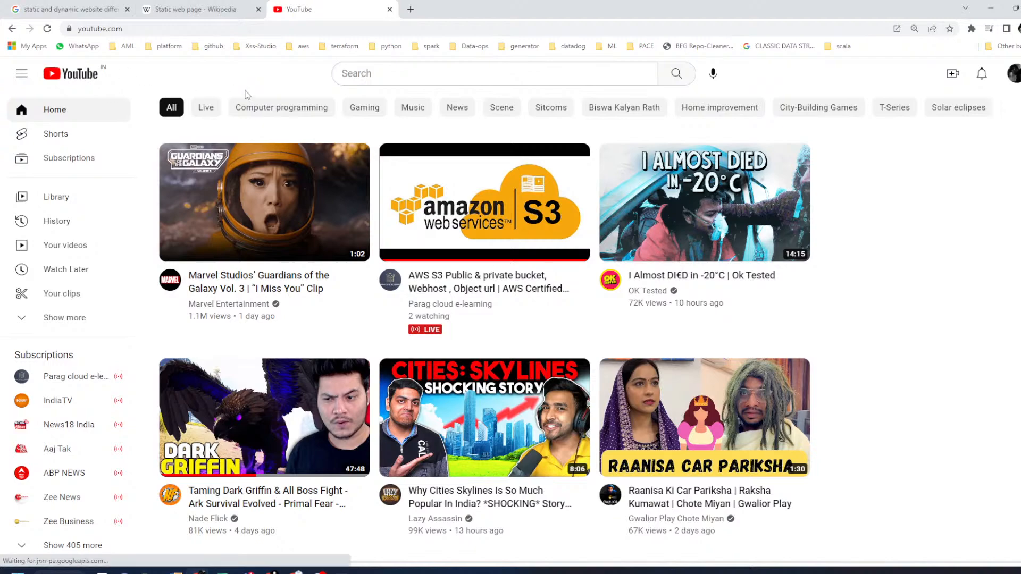
left_click(81, 76)
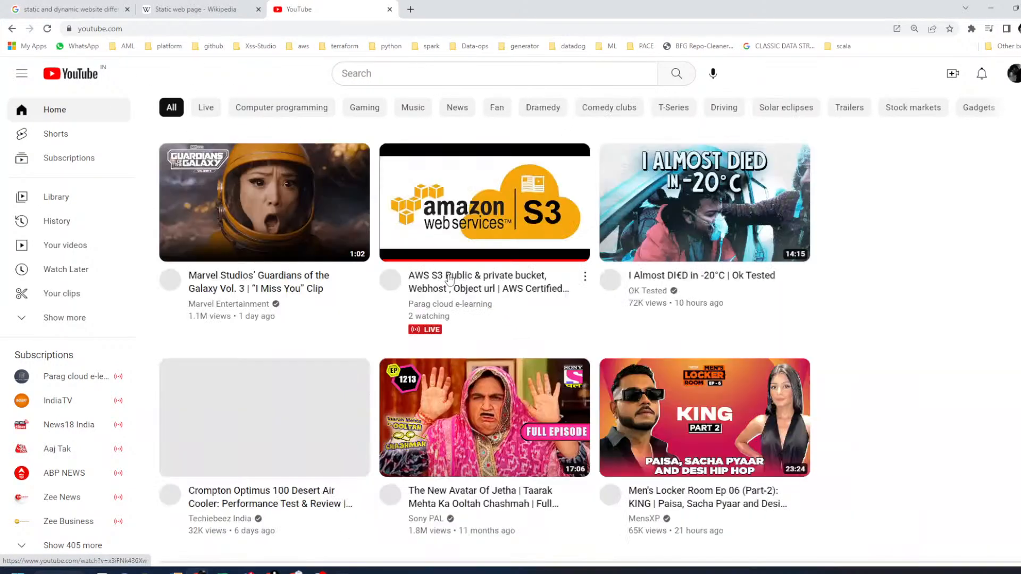
scroll(447, 308, "down", 10)
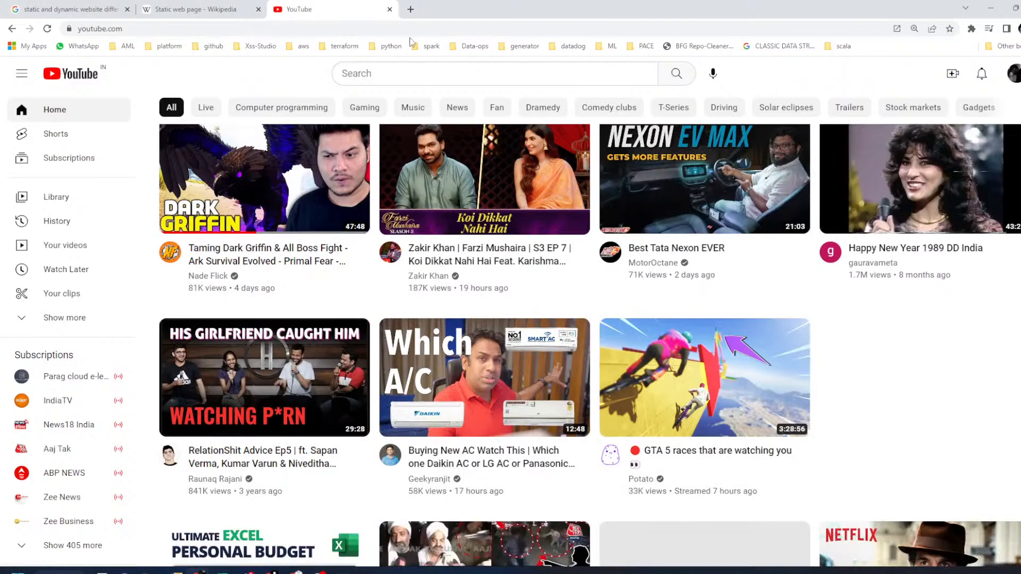
left_click(390, 9)
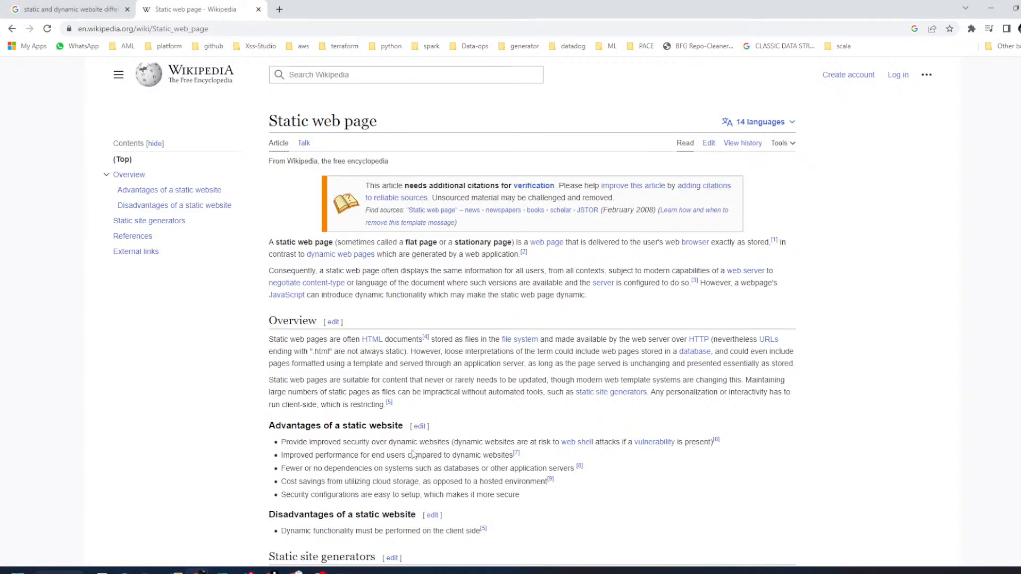
double_click(434, 393)
- In a new Chrome tab, go to amazon.com, then change the address to amazon.in
mouse_move(272, 571)
left_click(333, 518)
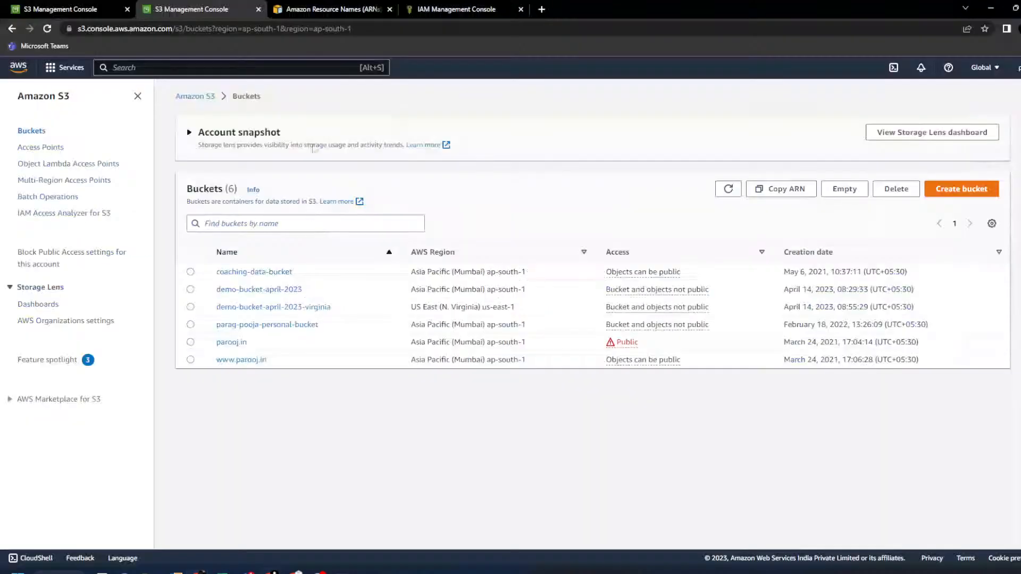
left_click(540, 10)
type("ma")
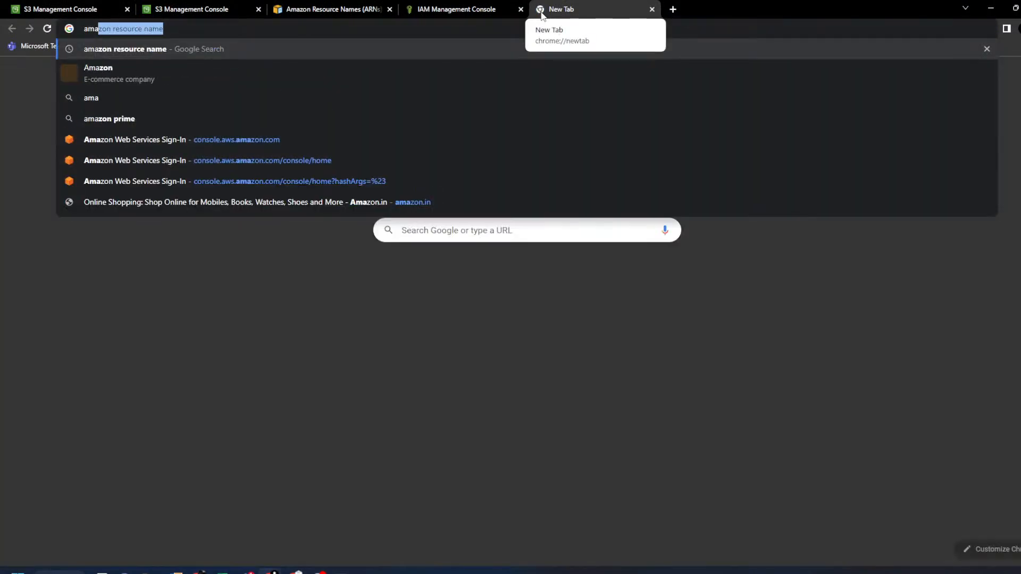
type("zon.c")
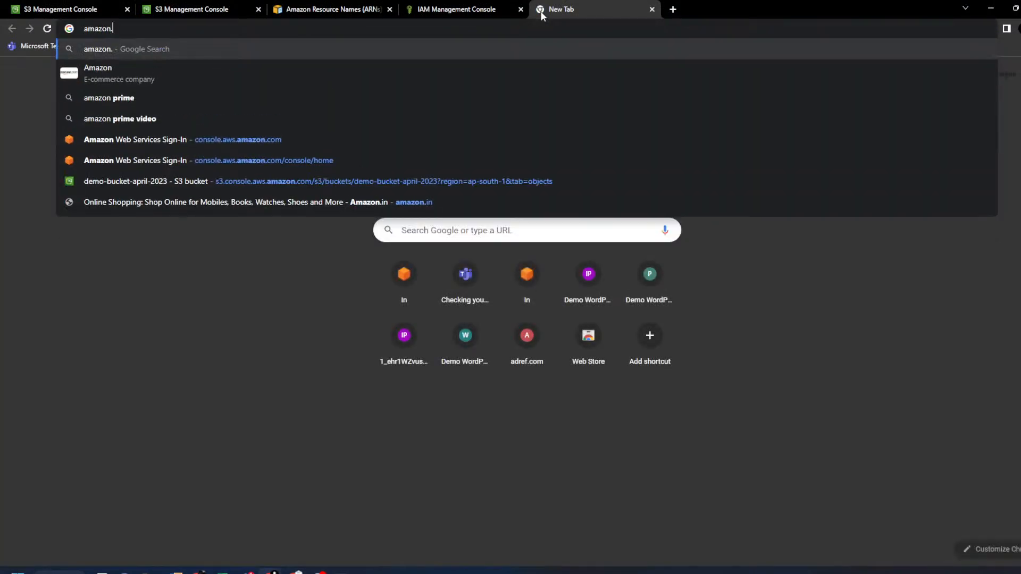
type("om")
key("Return")
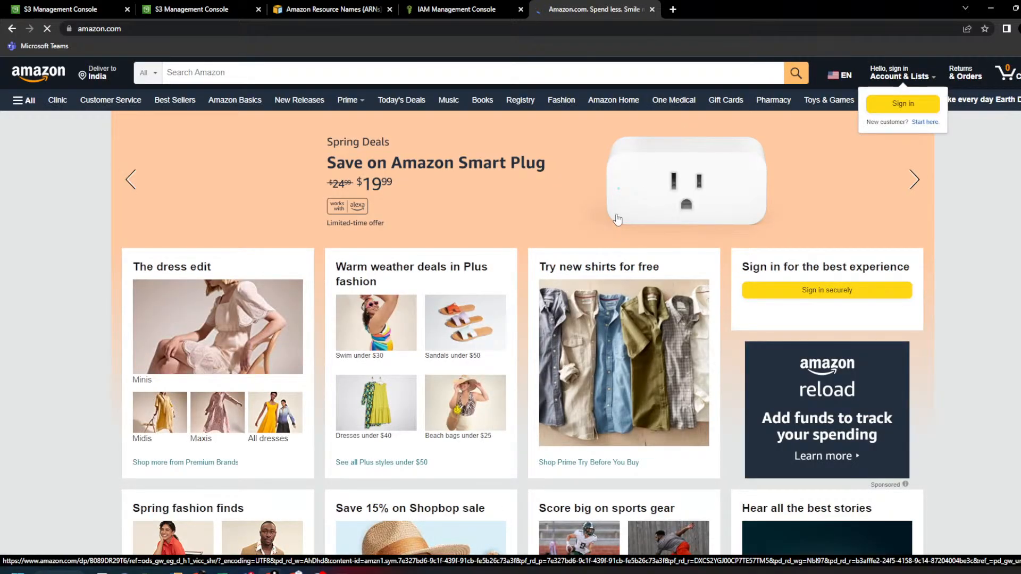
left_click(114, 31)
double_click(114, 31)
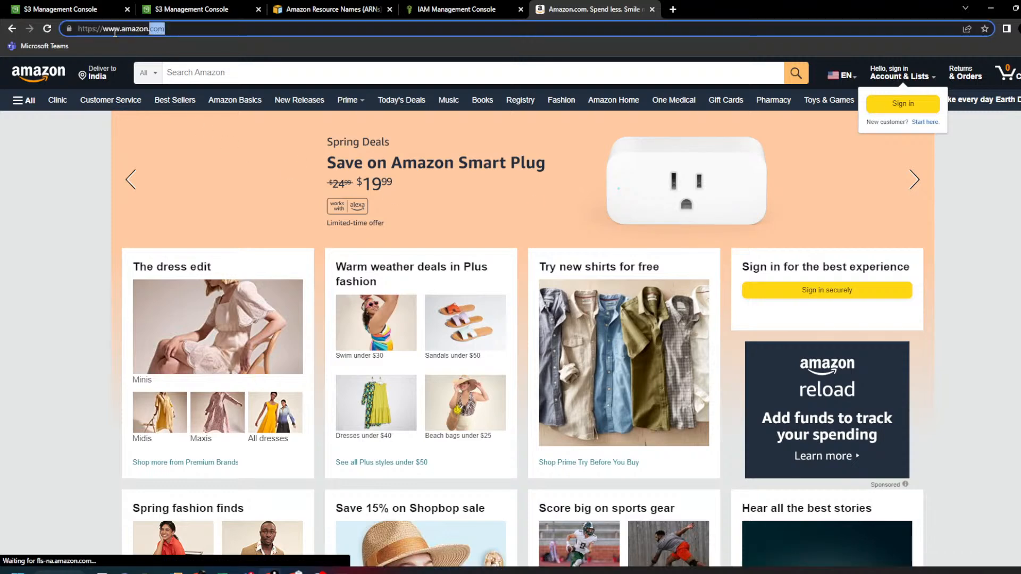
type("in")
key("Return")
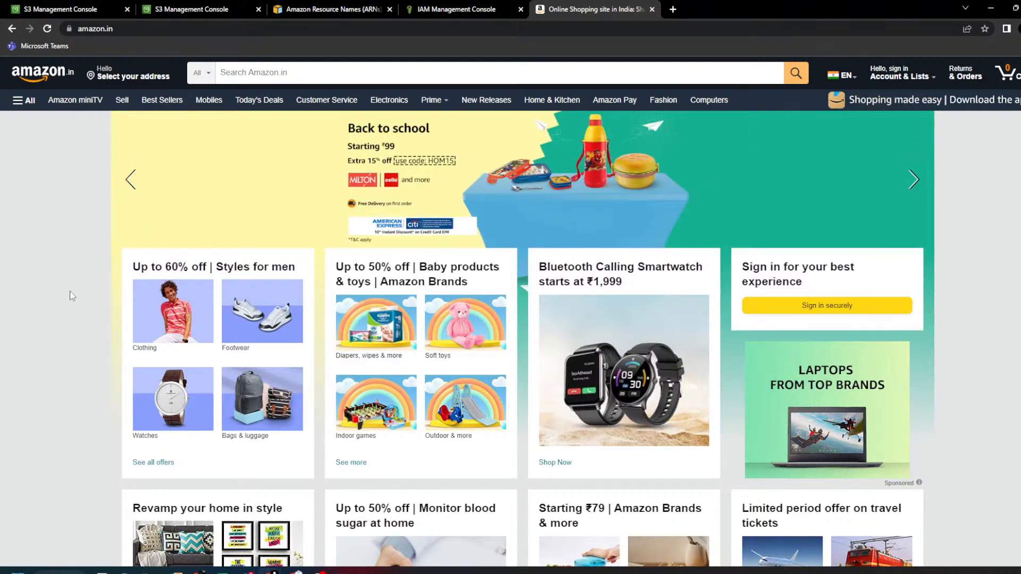
- In a new tab, search bookmyshow, open the site, choose Pune as the city, and browse the page
left_click(673, 9)
type("b")
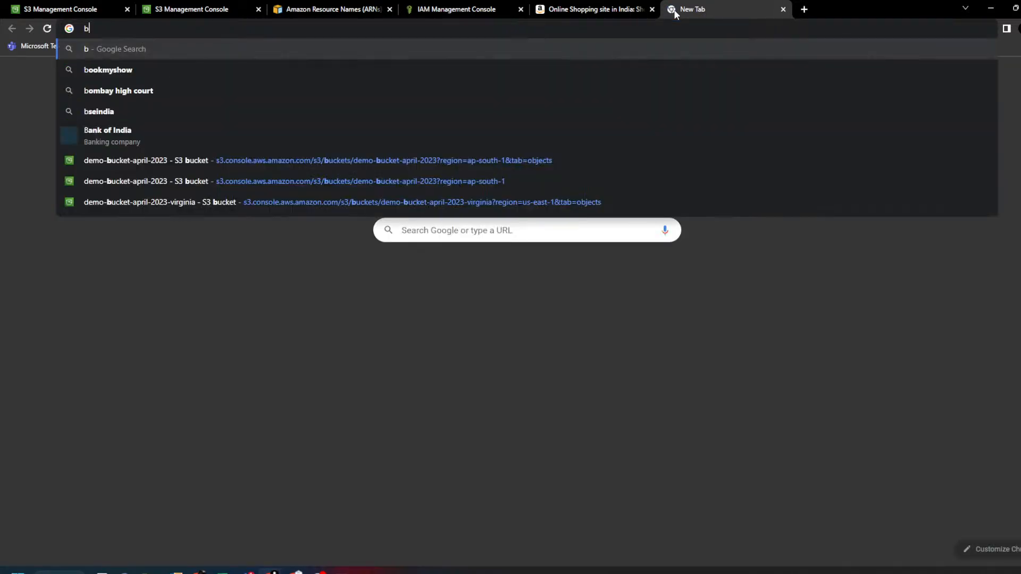
type("ook")
key("Return")
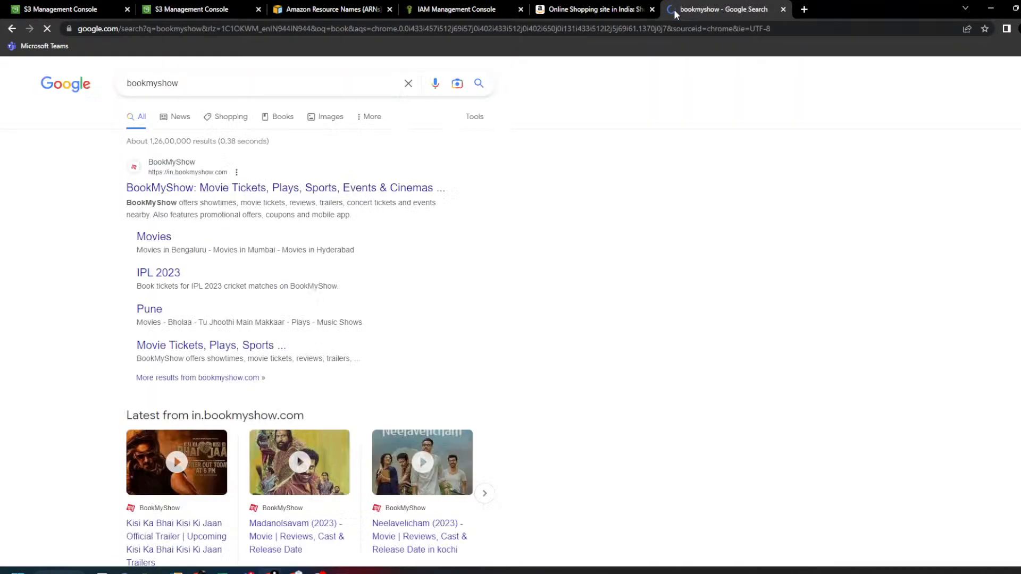
left_click(308, 189)
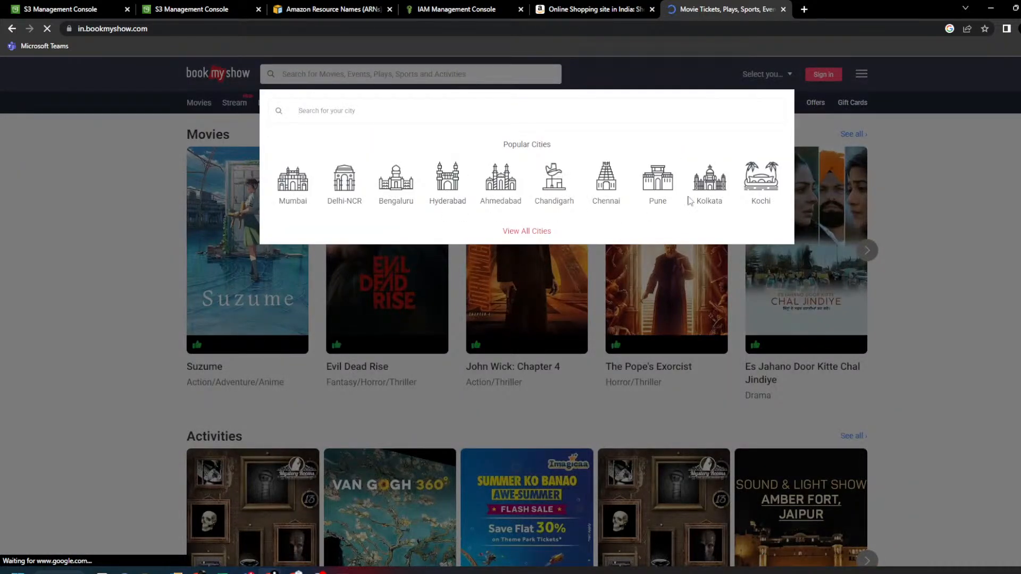
left_click(658, 183)
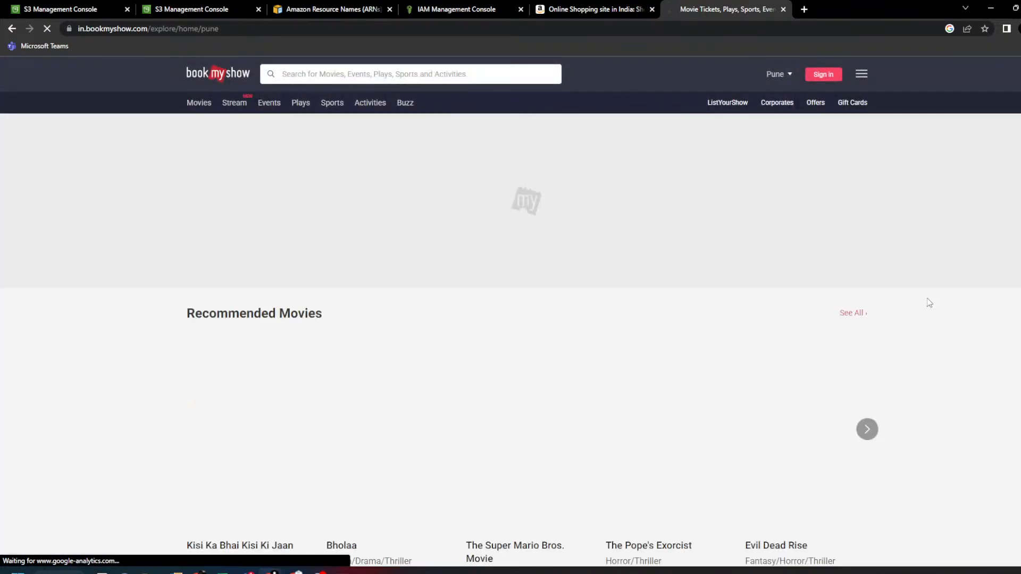
scroll(928, 301, "down", 4)
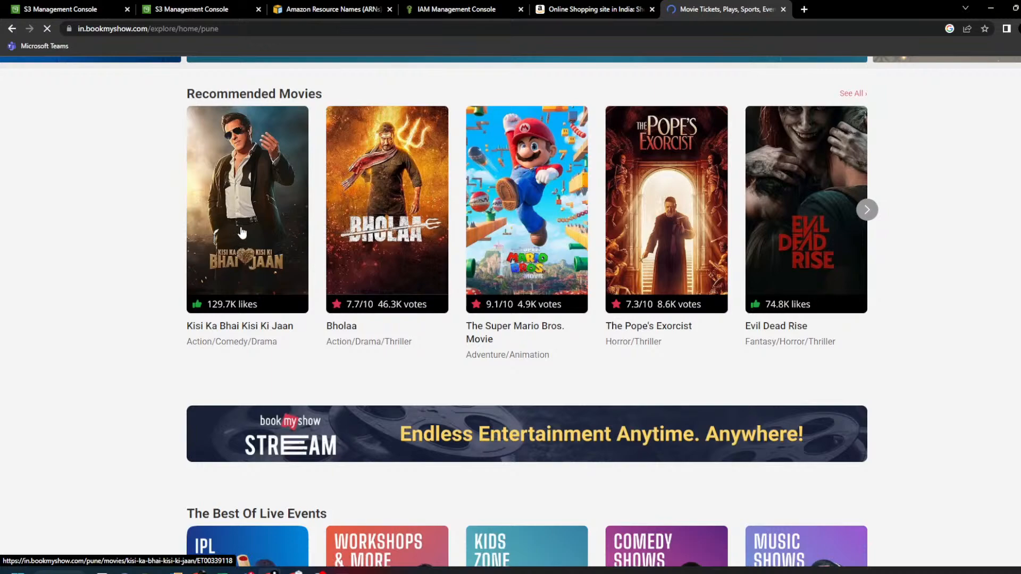
scroll(918, 248, "down", 2)
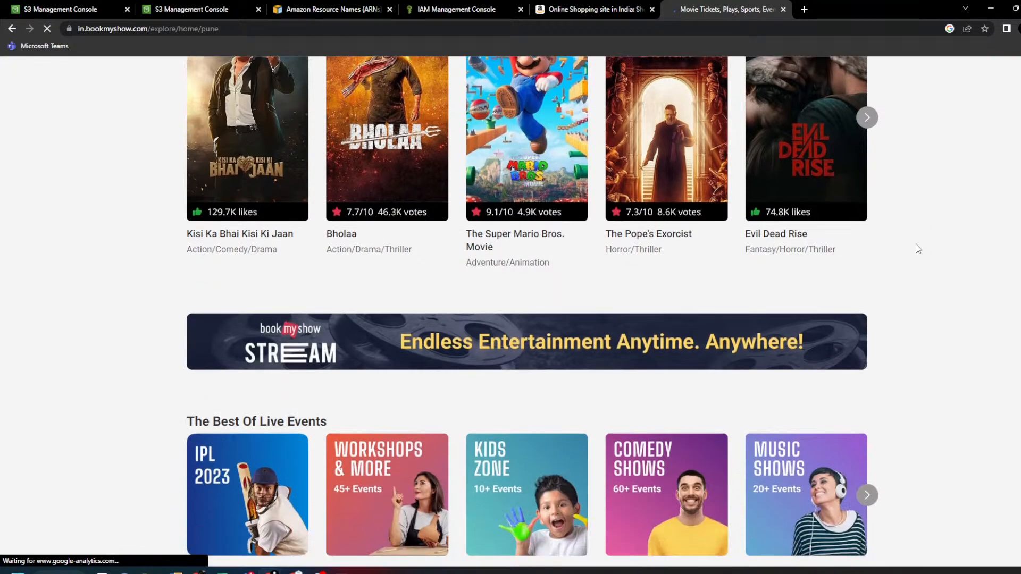
scroll(918, 248, "down", 2)
scroll(918, 248, "up", 3)
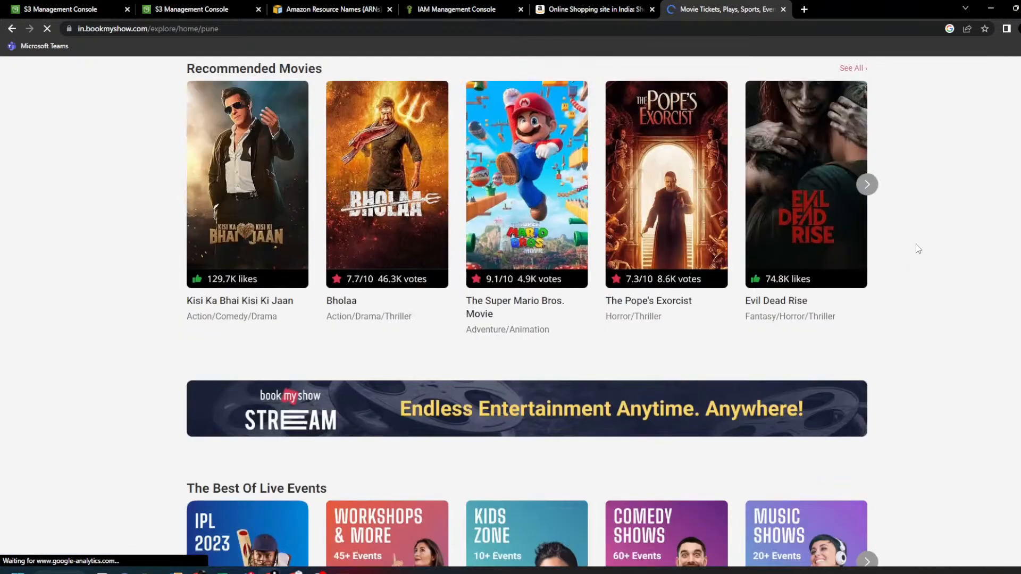
scroll(918, 249, "up", 1)
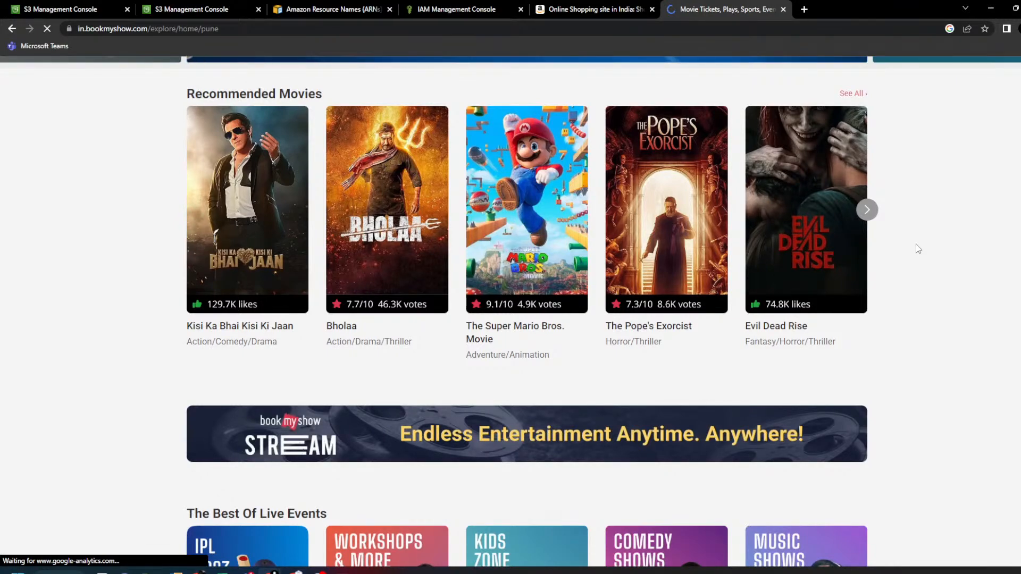
scroll(918, 249, "down", 6)
scroll(917, 248, "down", 7)
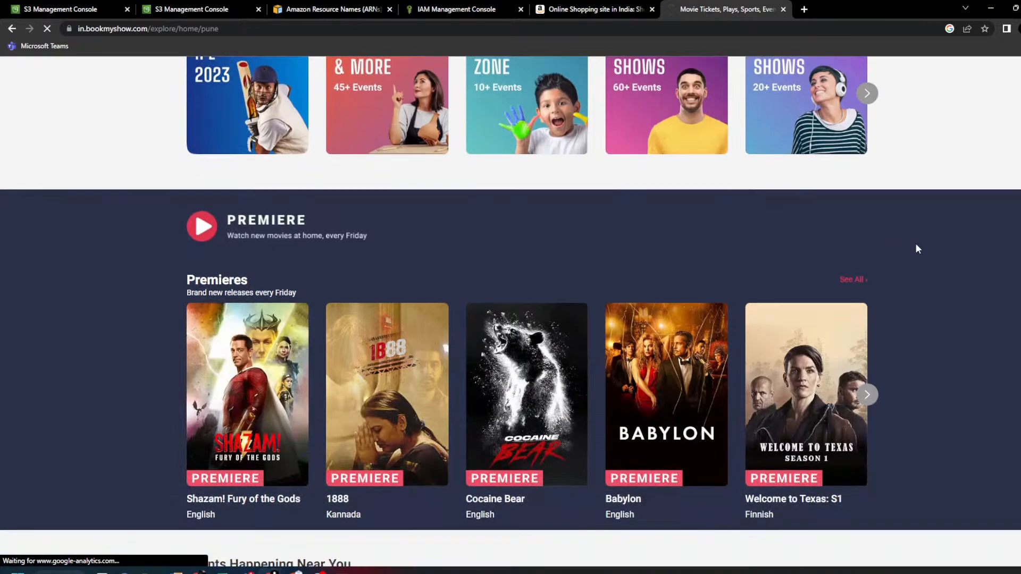
scroll(916, 248, "up", 14)
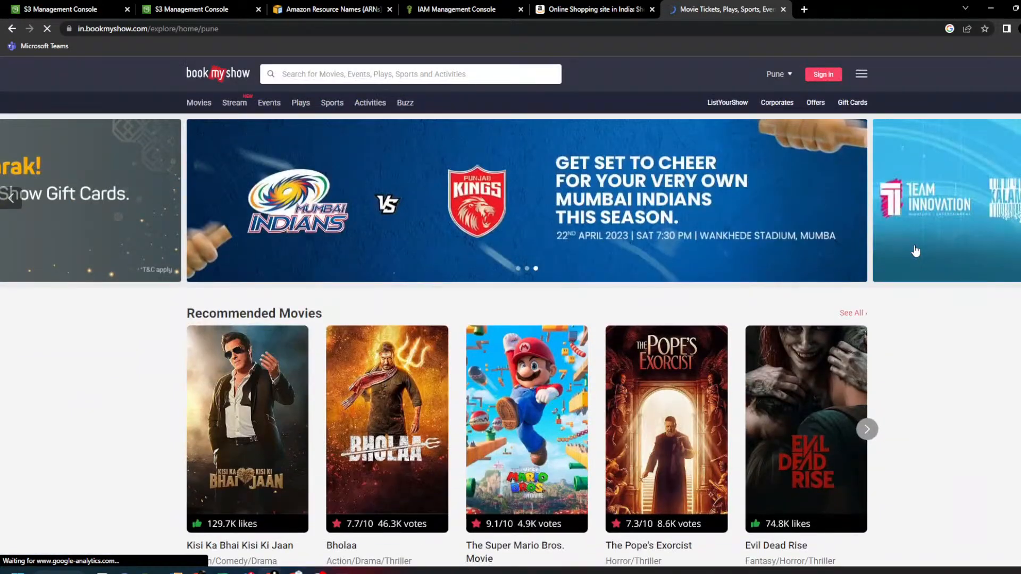
- Search for IRCTC, open the IRCTC Next Generation eTicketing System site, and dismiss its notification prompt
left_click(491, 28)
type("irtc")
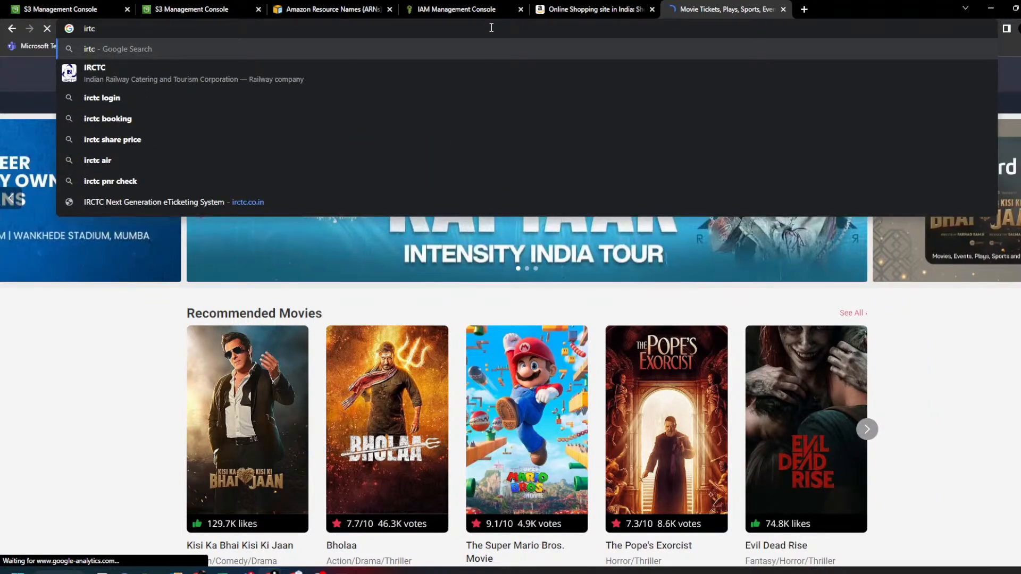
left_click(349, 79)
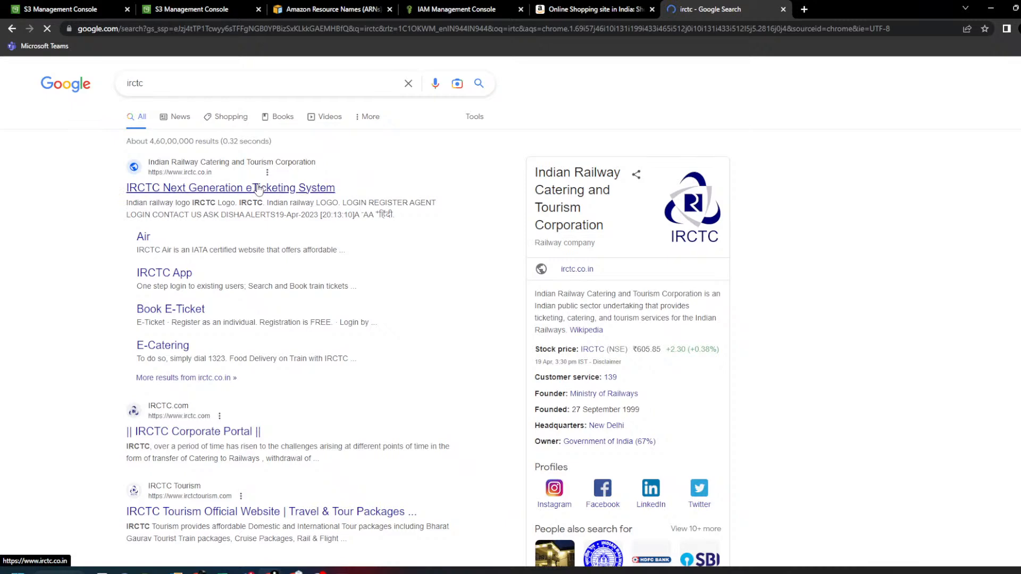
left_click(259, 188)
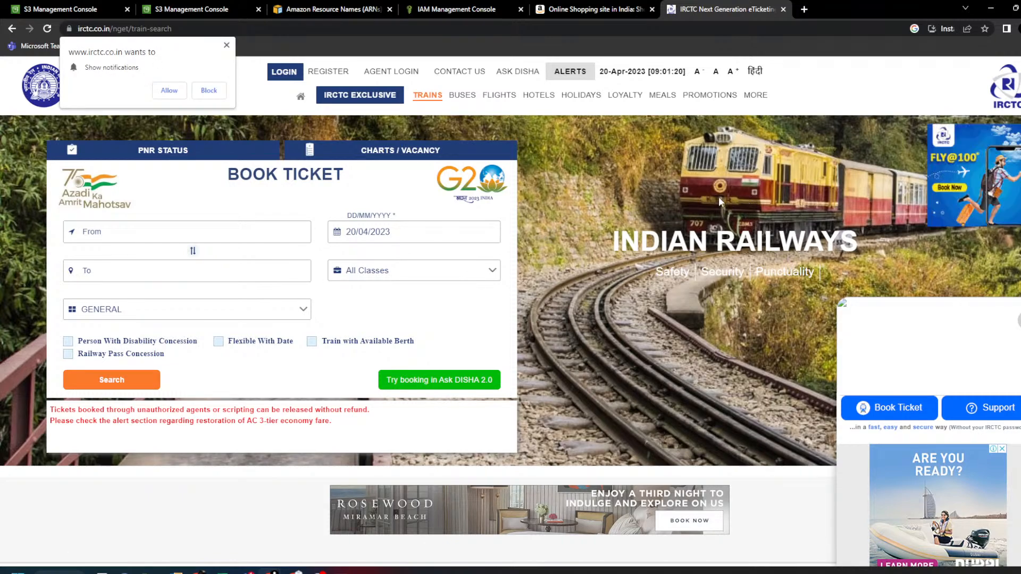
left_click(226, 46)
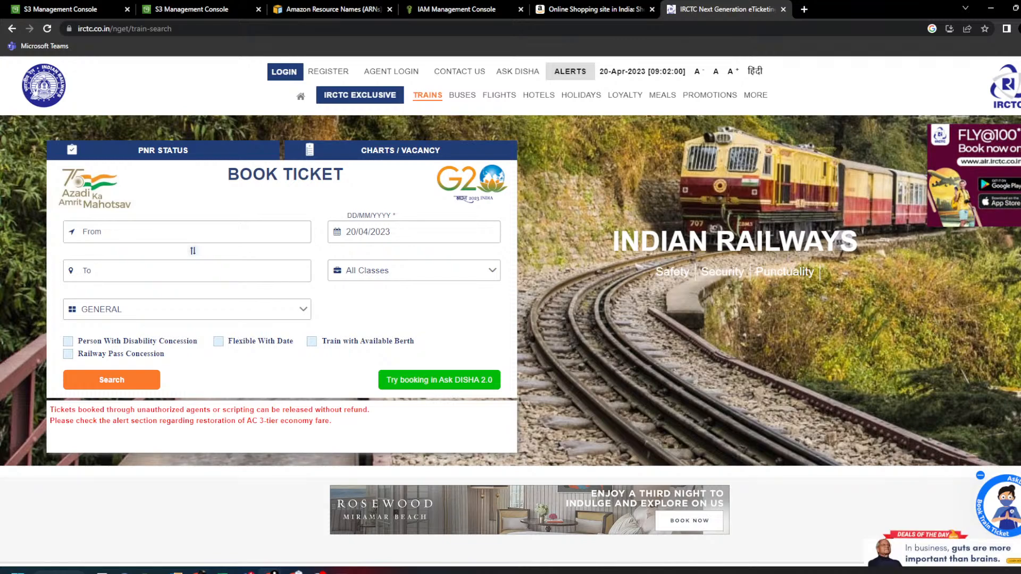
- Start a new Paint canvas and draw a rounded rectangle on its right side
left_click(33, 176)
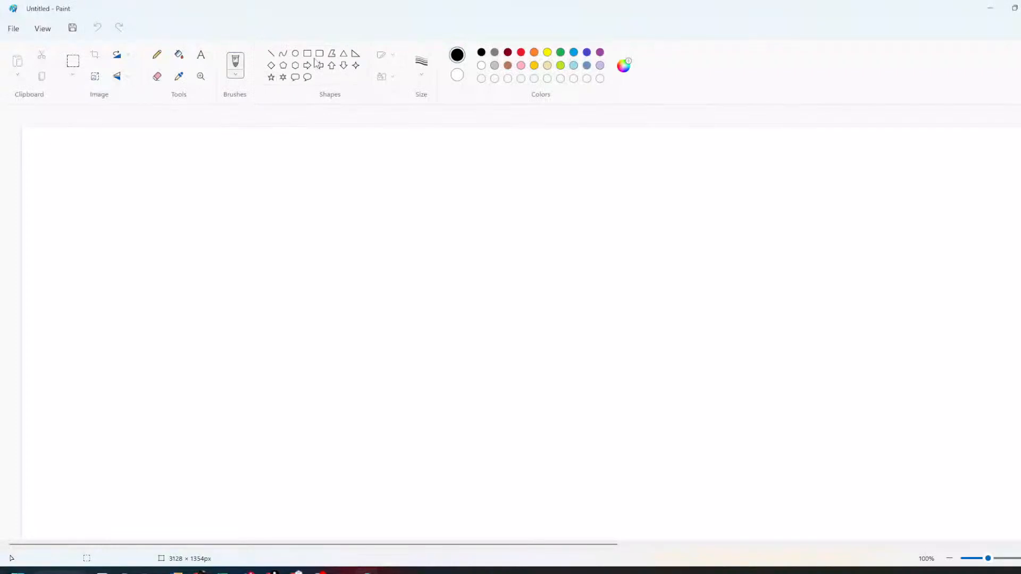
left_click(320, 57)
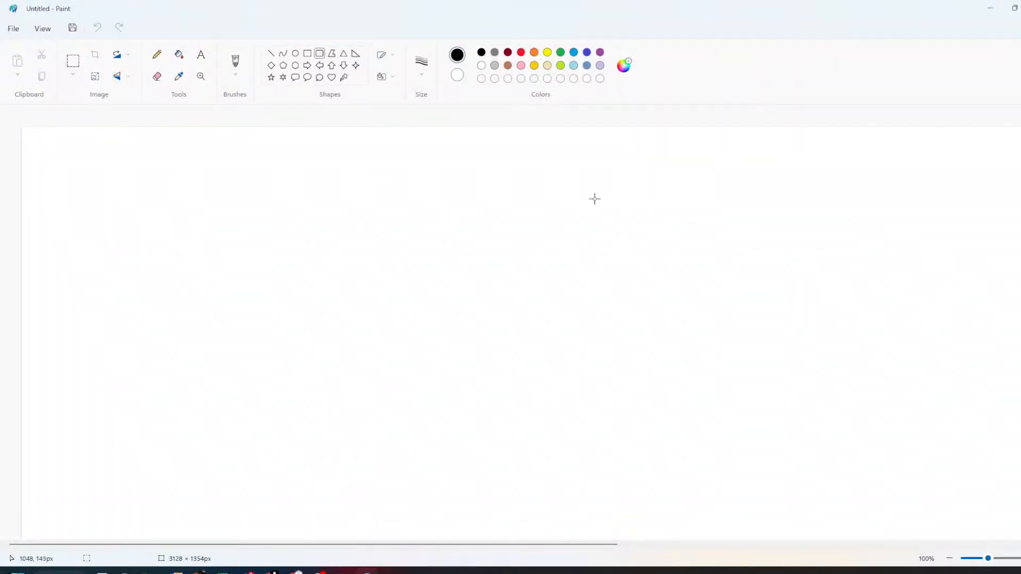
left_click_drag(599, 178, 879, 390)
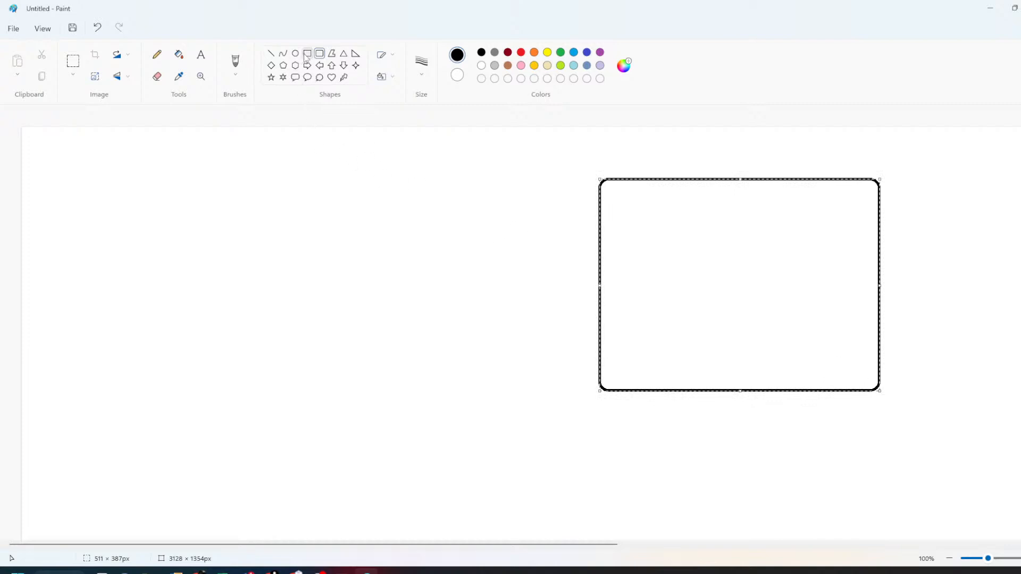
left_click(333, 351)
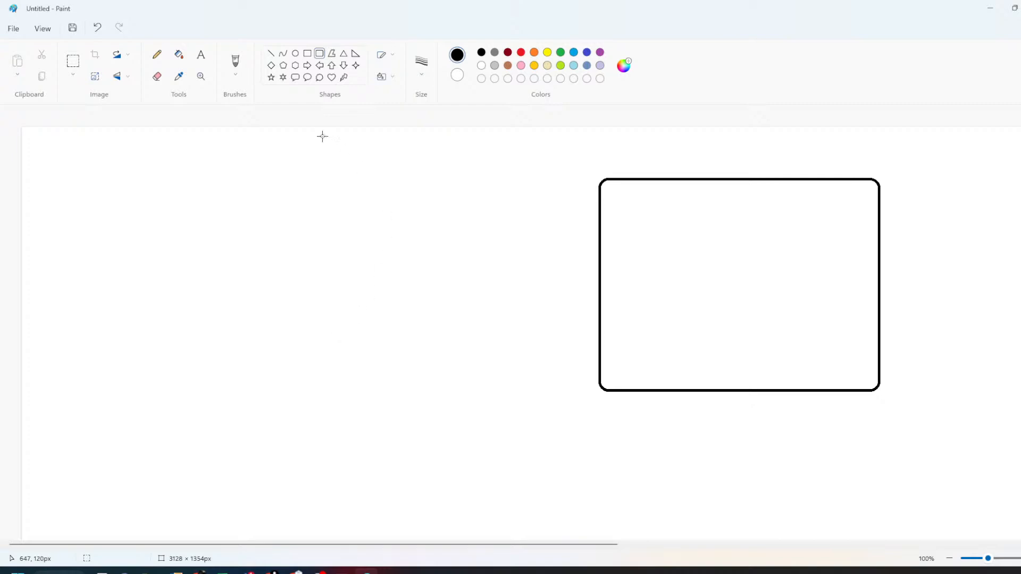
- Write the word html on the canvas and move it inside the rounded rectangle
left_click(187, 173)
type("html")
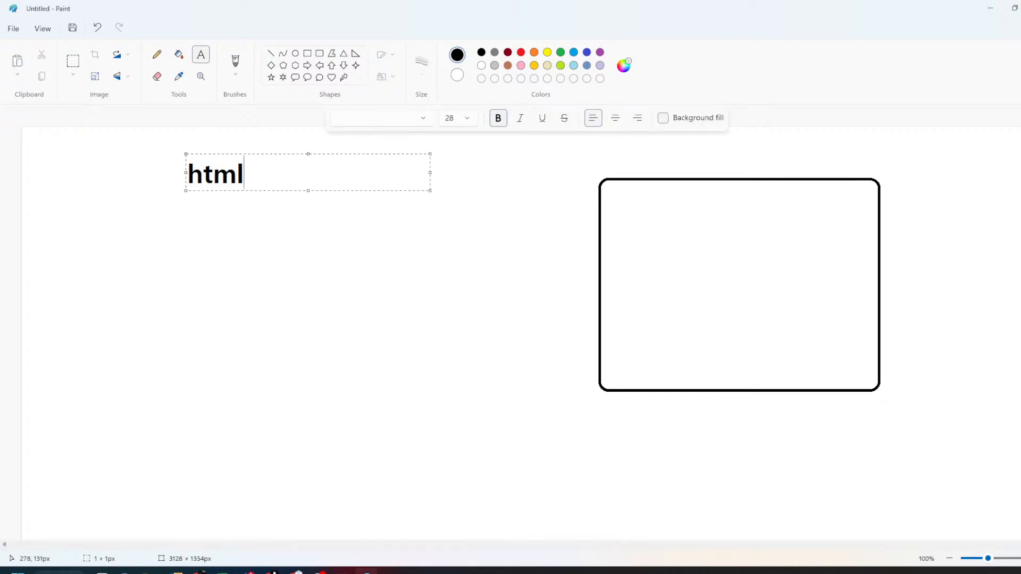
left_click(217, 276)
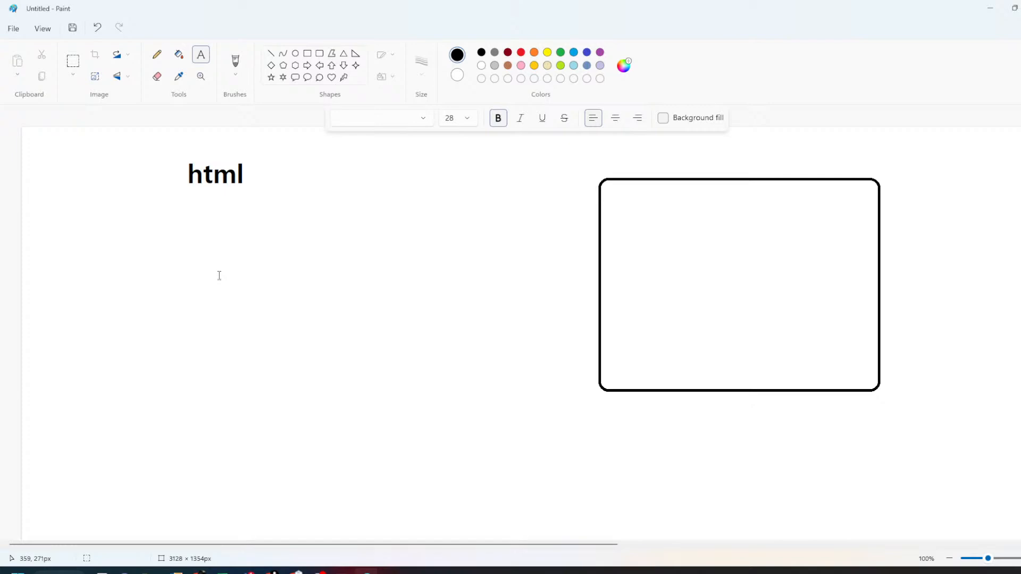
left_click(73, 61)
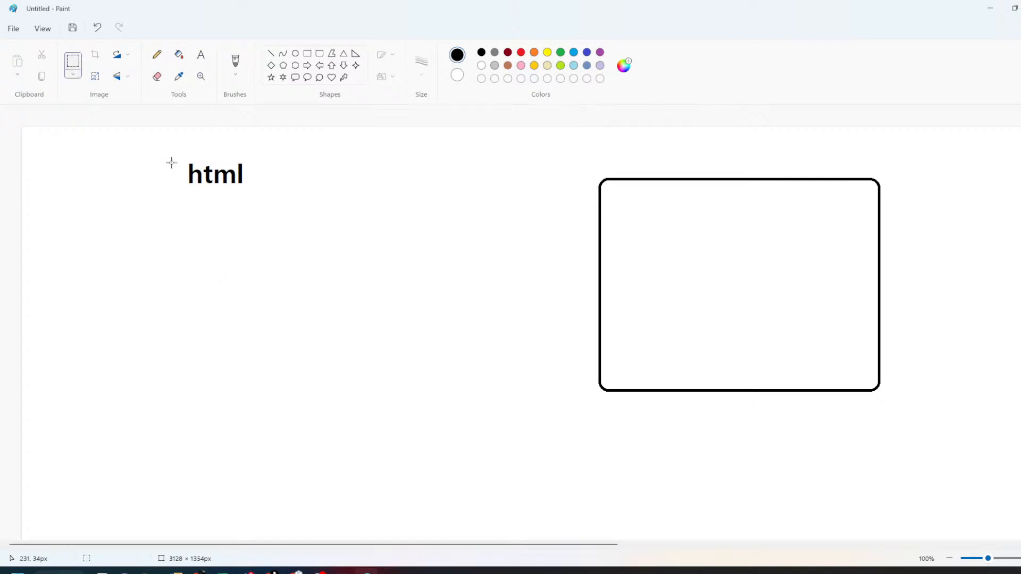
left_click_drag(155, 152, 688, 217)
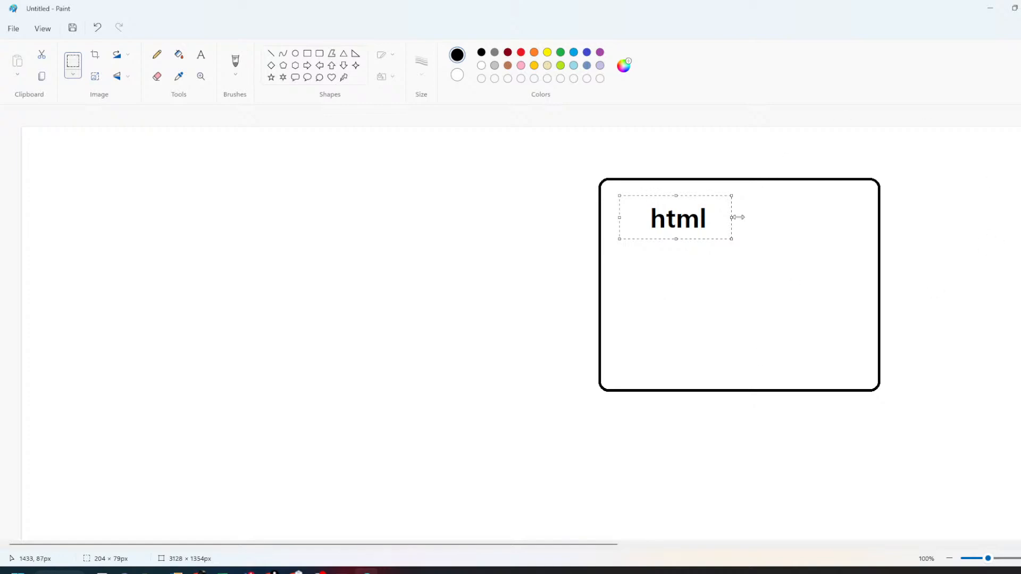
left_click(534, 293)
- Draw a stick figure on the left, then freehand-circle html and sketch a small box
left_click(295, 54)
mouse_move(141, 185)
left_mouse_down()
mouse_move(193, 232)
mouse_move(169, 345)
left_mouse_up()
left_click(272, 54)
left_click_drag(118, 291, 172, 240)
left_click_drag(201, 279, 168, 259)
mouse_move(127, 387)
left_mouse_down()
mouse_move(168, 342)
mouse_move(202, 380)
left_mouse_up()
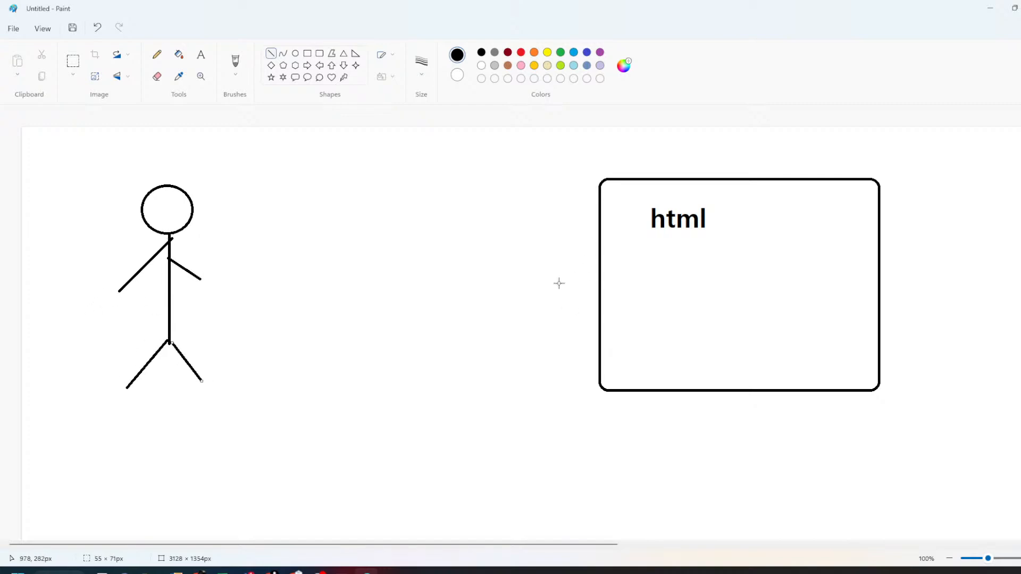
left_click(157, 54)
mouse_move(668, 192)
left_mouse_down()
mouse_move(720, 237)
mouse_move(670, 187)
left_mouse_up()
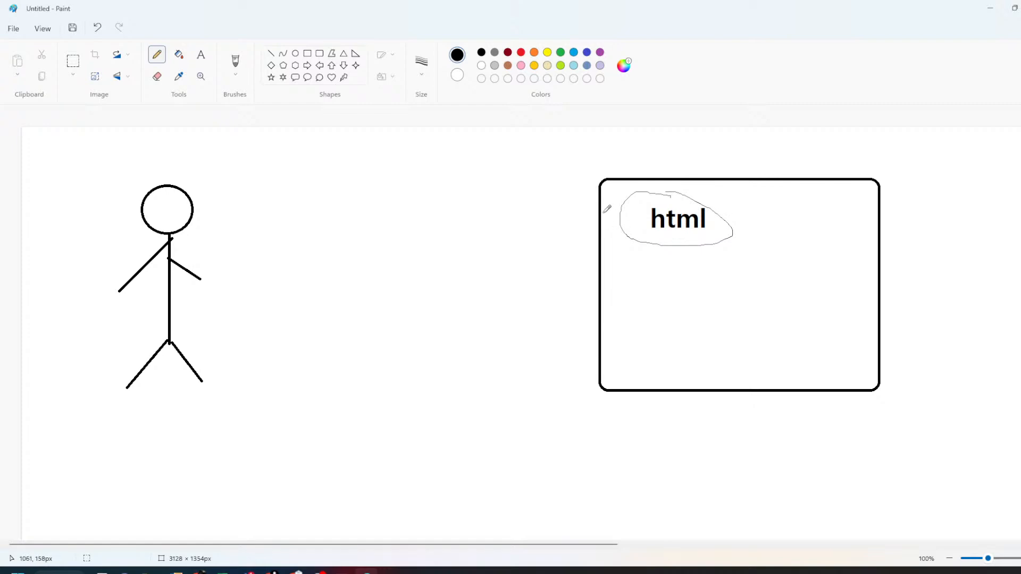
mouse_move(601, 209)
left_mouse_down()
mouse_move(579, 211)
mouse_move(602, 230)
left_mouse_up()
- Add a two-line text label 'http/https' and '80/443' between the figure and the box
left_click(201, 54)
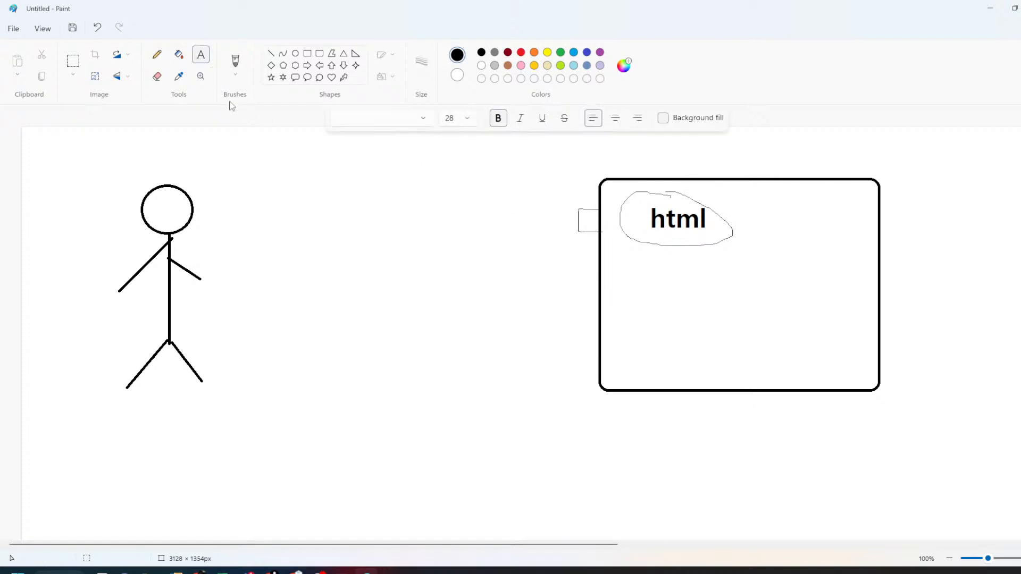
left_click(312, 156)
type("https")
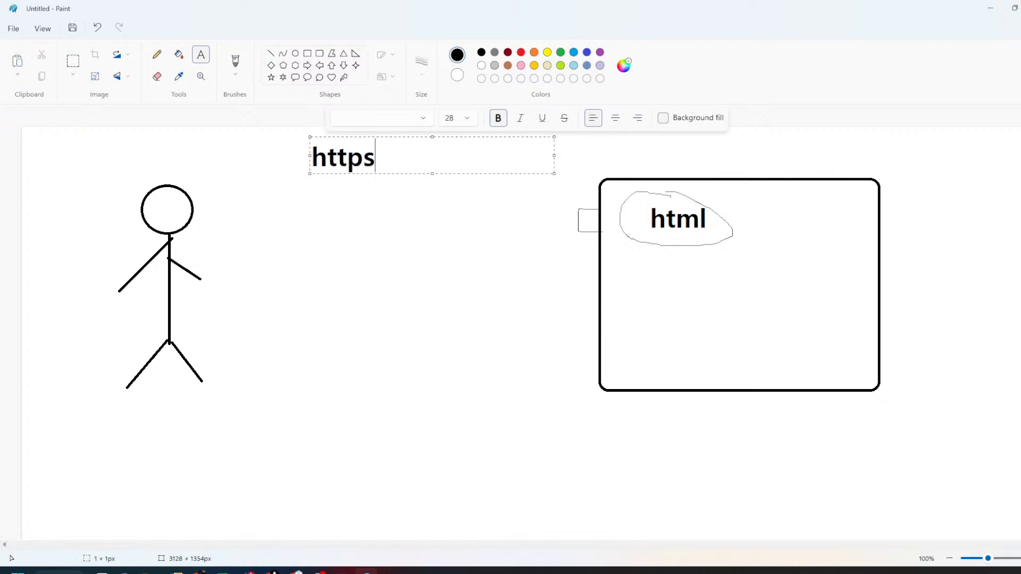
key("BackSpace")
type("/https")
key("Return")
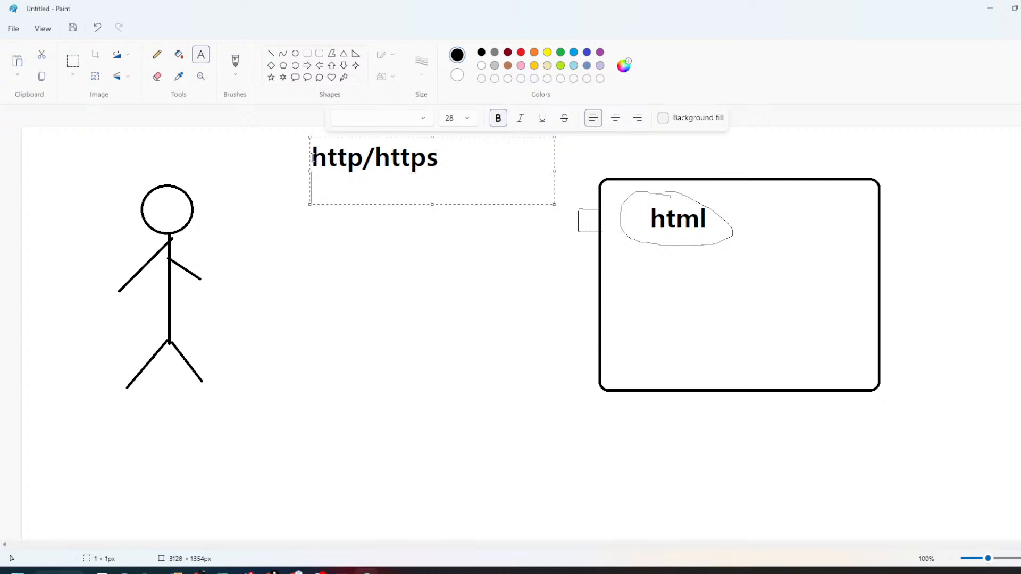
type("80/")
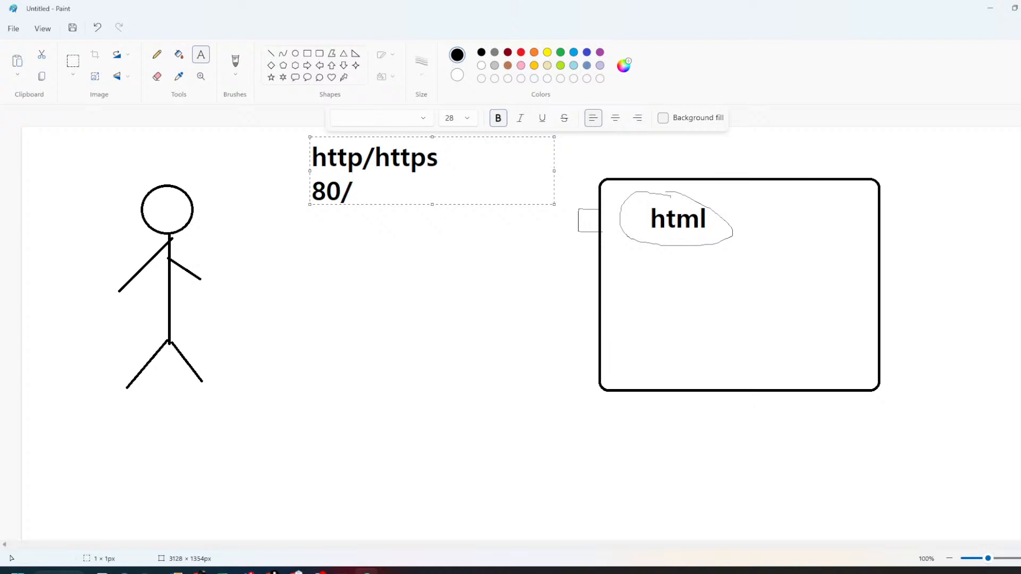
type("443")
left_click(406, 255)
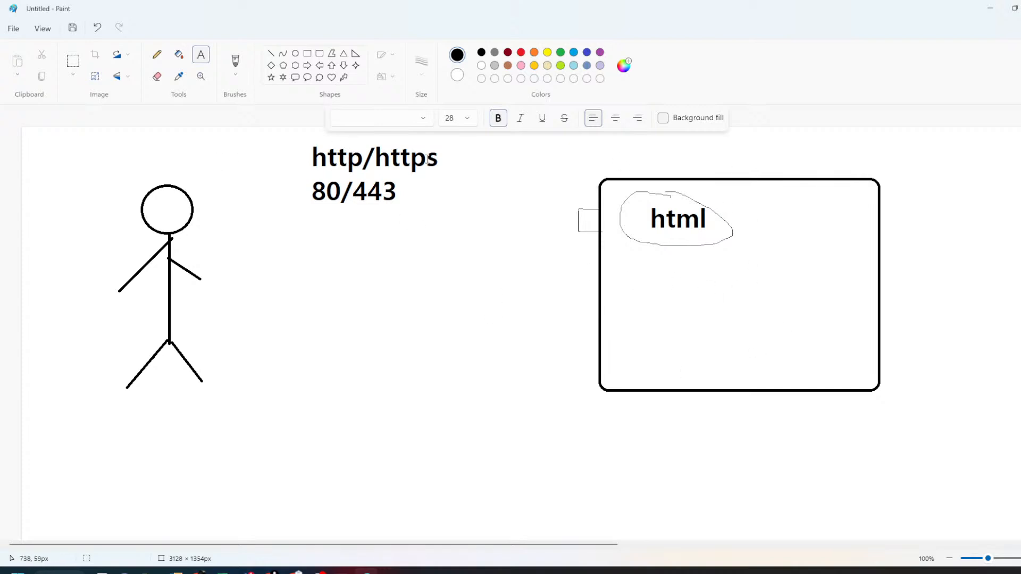
left_click(157, 55)
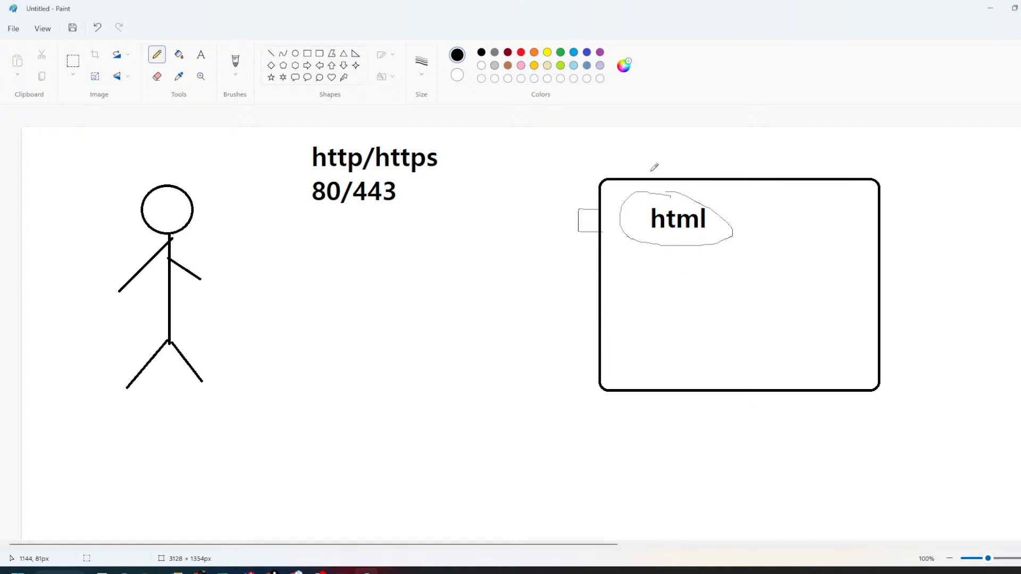
- Underline 80/443, box the html label, and draw request and return lines between figure and box
left_click_drag(304, 210, 403, 211)
mouse_move(724, 198)
left_mouse_down()
mouse_move(640, 198)
mouse_move(734, 232)
mouse_move(727, 192)
left_mouse_up()
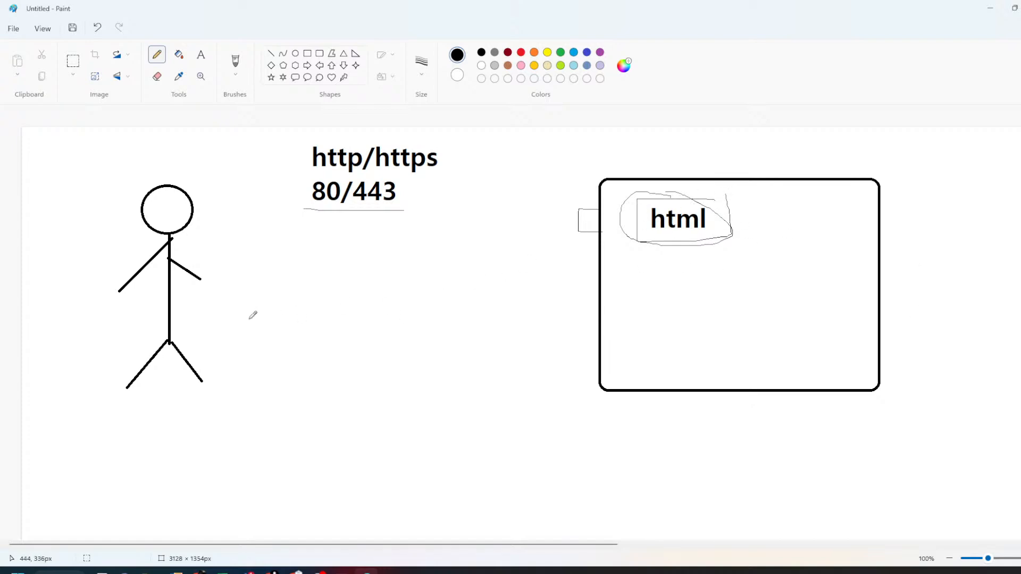
mouse_move(222, 335)
left_mouse_down()
mouse_move(273, 295)
mouse_move(330, 296)
mouse_move(420, 266)
mouse_move(475, 233)
mouse_move(575, 221)
mouse_move(556, 239)
left_mouse_up()
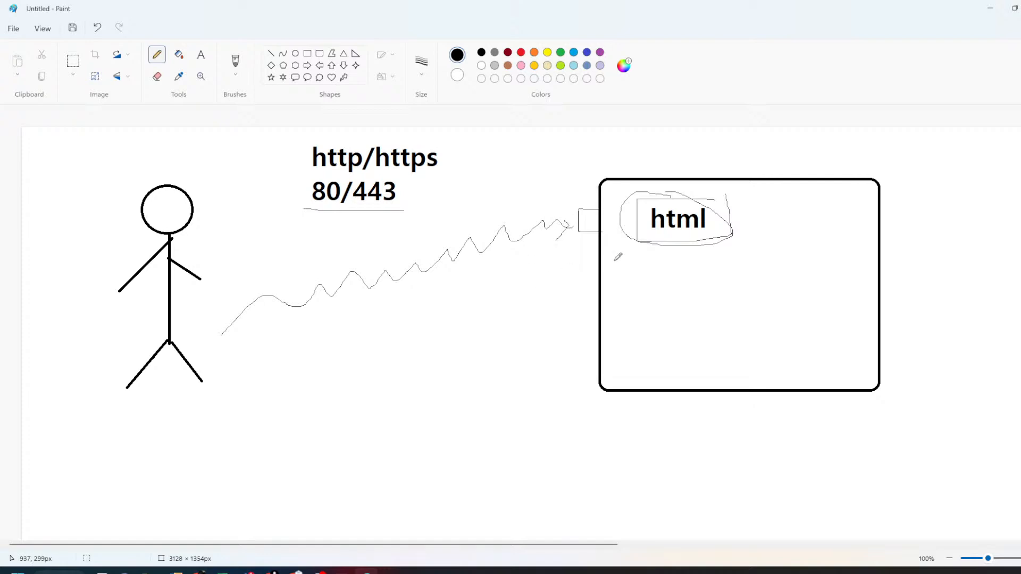
mouse_move(683, 204)
left_mouse_down()
mouse_move(464, 308)
mouse_move(264, 331)
mouse_move(226, 367)
mouse_move(270, 324)
mouse_move(235, 326)
mouse_move(221, 356)
mouse_move(245, 366)
mouse_move(235, 348)
mouse_move(262, 336)
left_mouse_up()
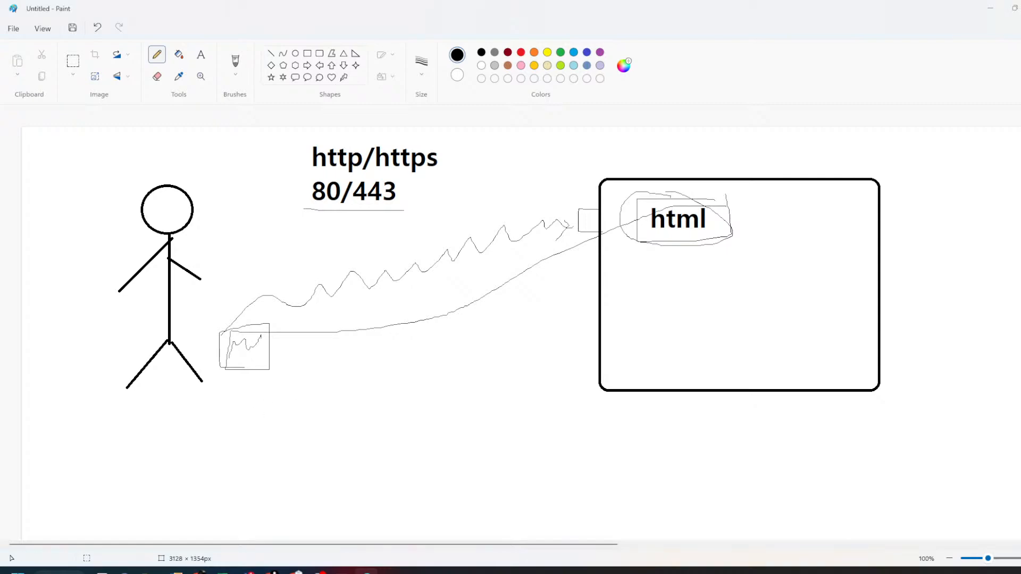
- Check the Wikipedia article, then write WIKI above the server box and scribble two content blocks inside
left_click(199, 572)
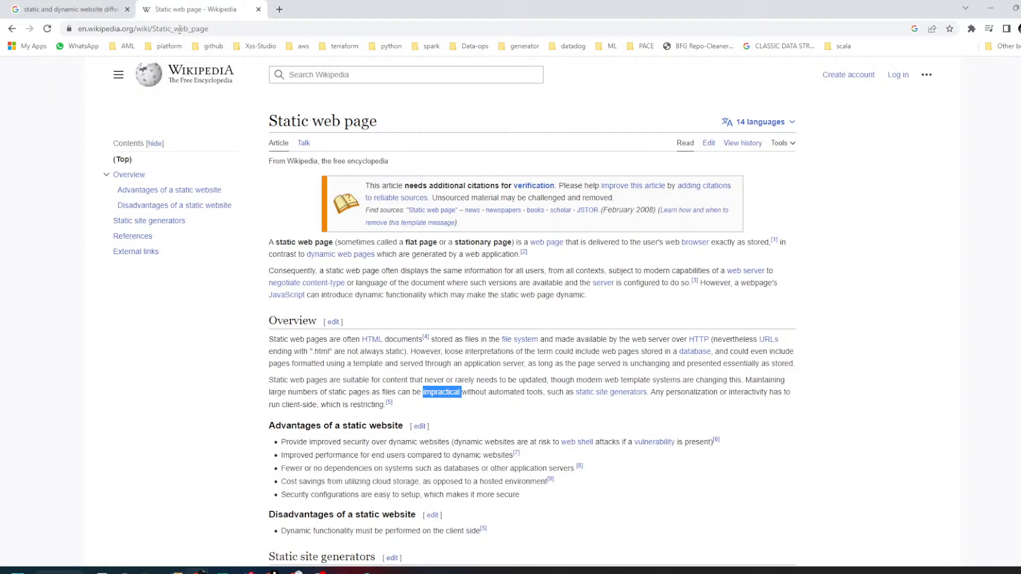
left_click(244, 27)
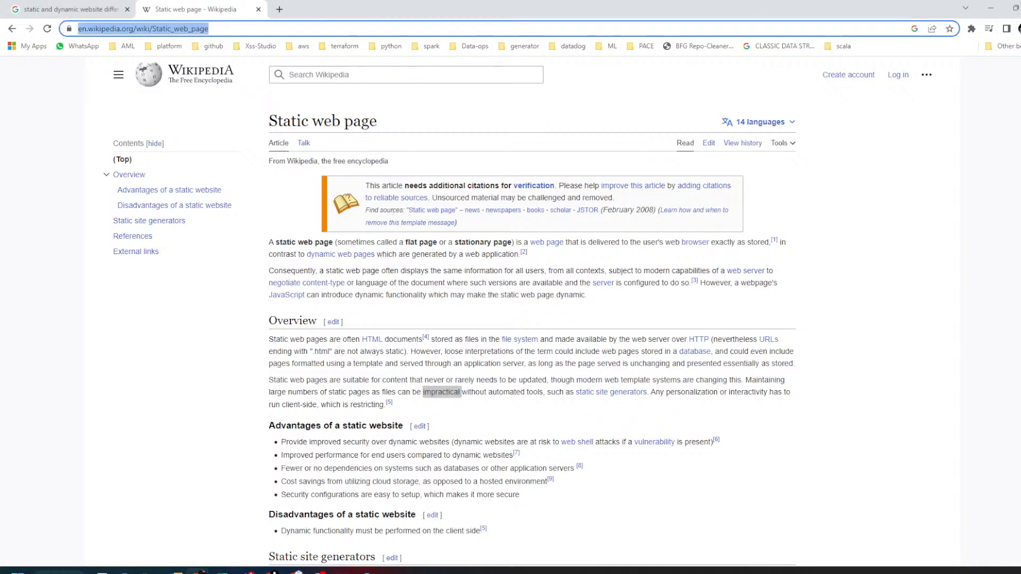
left_click(366, 572)
mouse_move(688, 145)
left_mouse_down()
mouse_move(694, 178)
mouse_move(714, 180)
mouse_move(724, 155)
mouse_move(738, 175)
mouse_move(795, 179)
left_mouse_up()
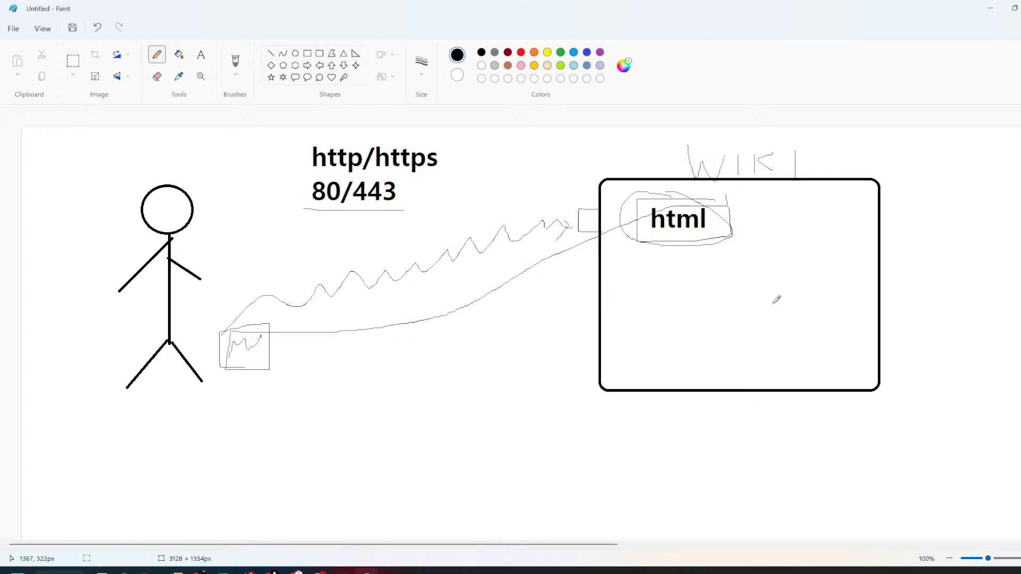
mouse_move(650, 271)
left_mouse_down()
mouse_move(678, 314)
mouse_move(669, 361)
left_mouse_up()
mouse_move(772, 220)
left_mouse_down()
mouse_move(821, 218)
mouse_move(798, 272)
mouse_move(802, 366)
left_mouse_up()
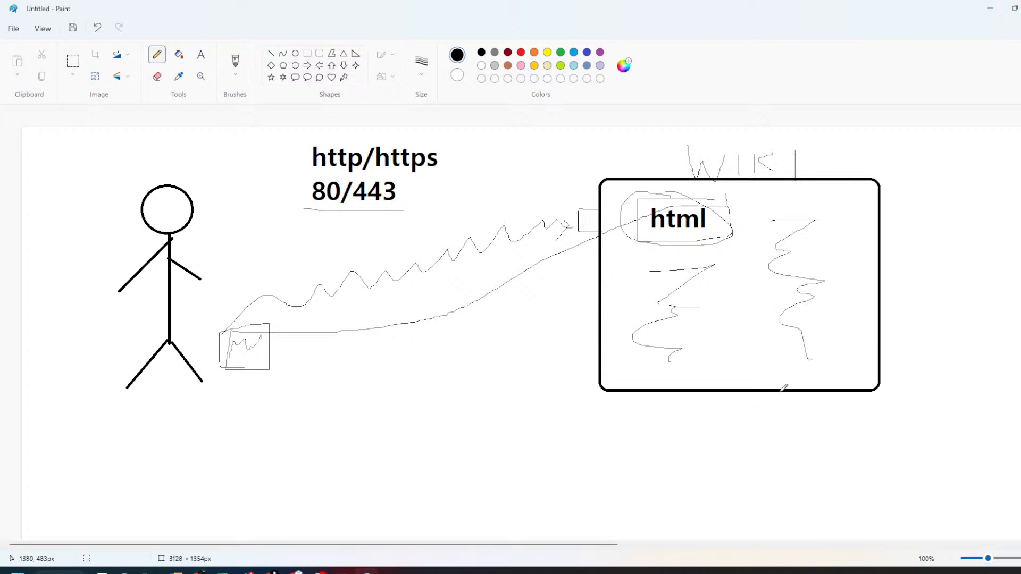
- Refer to the Static web page heading and draw an arrow from html back to the figure
key("alt+Tab")
left_click_drag(270, 123, 420, 109)
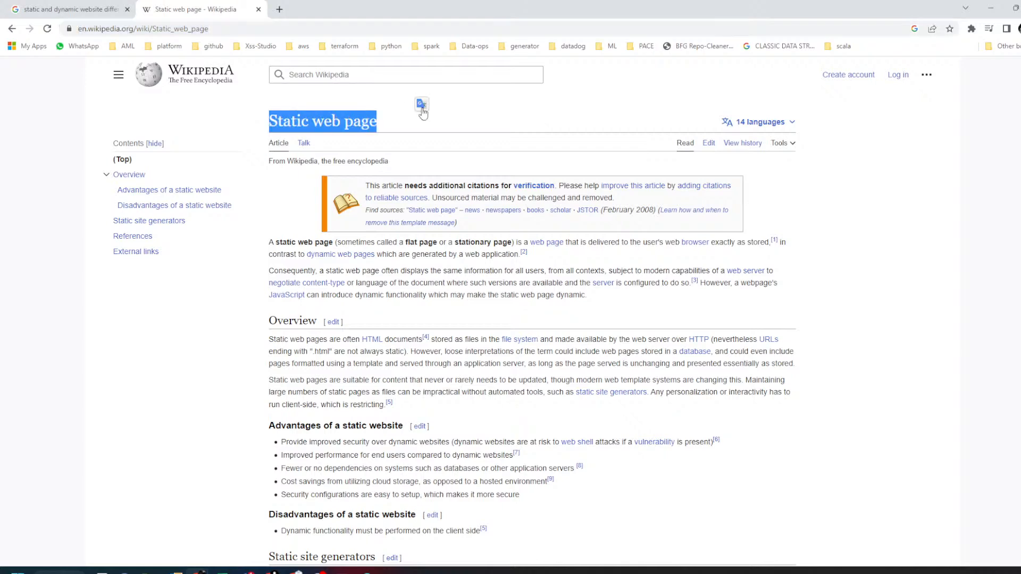
key("alt+Tab")
mouse_move(692, 229)
left_mouse_down()
mouse_move(473, 336)
mouse_move(277, 355)
mouse_move(312, 356)
left_mouse_up()
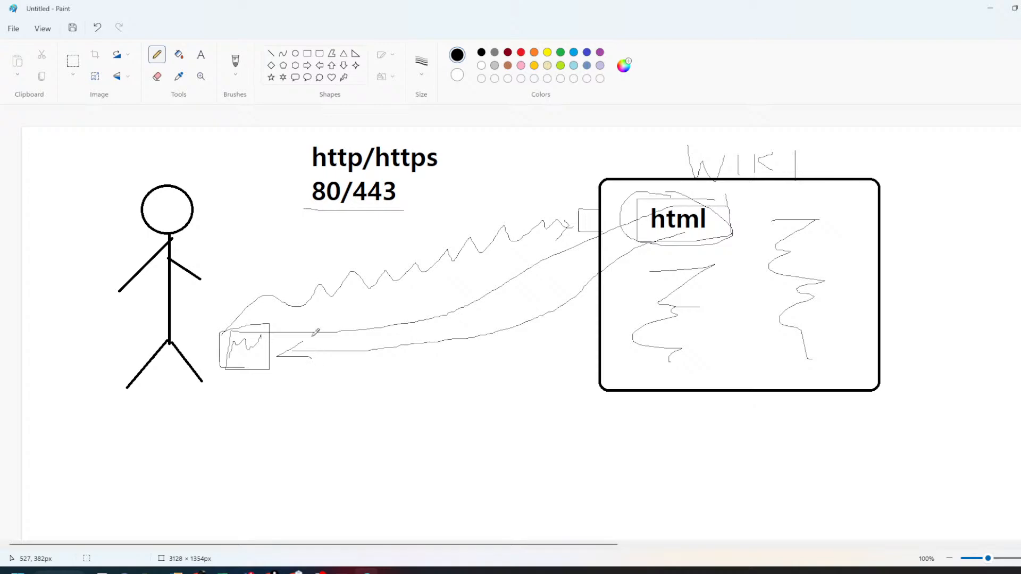
key("alt+Tab")
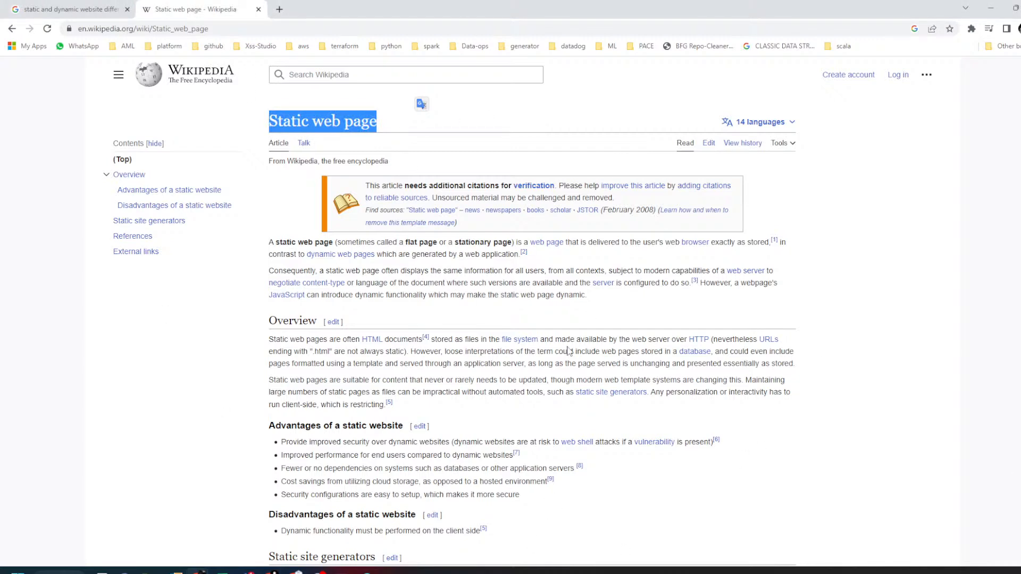
key("alt+Tab")
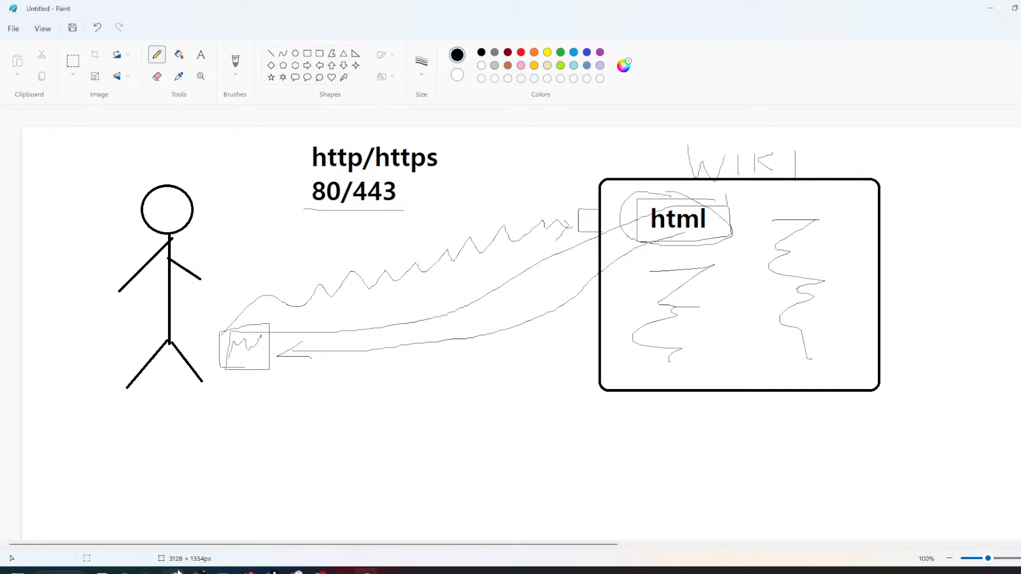
- Open index.html from the 3 S3 folder with Edit with Notepad++ and maximize Notepad++
mouse_move(148, 572)
left_click(191, 541)
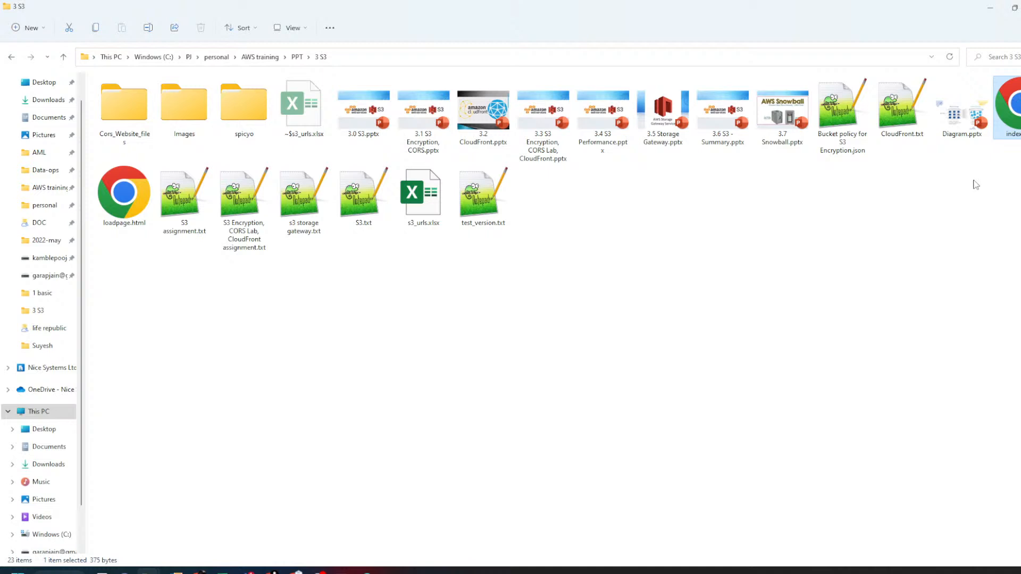
right_click(1009, 106)
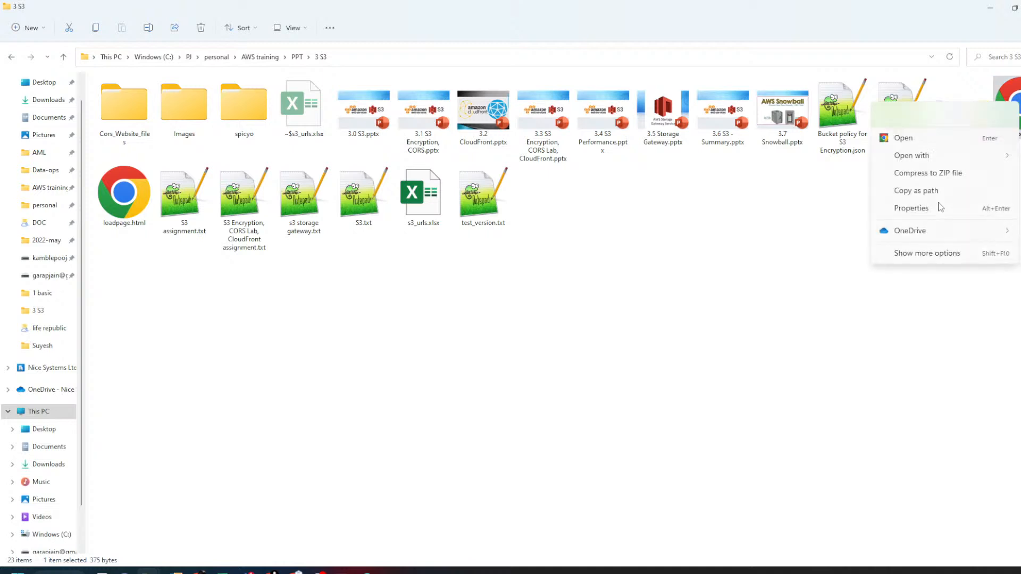
left_click(909, 254)
mouse_move(909, 393)
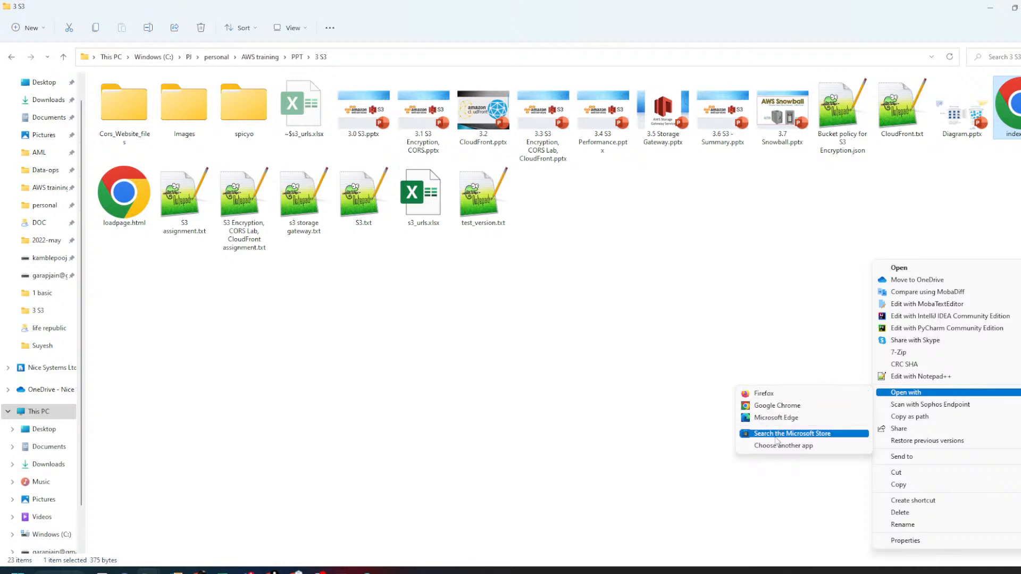
left_click(914, 376)
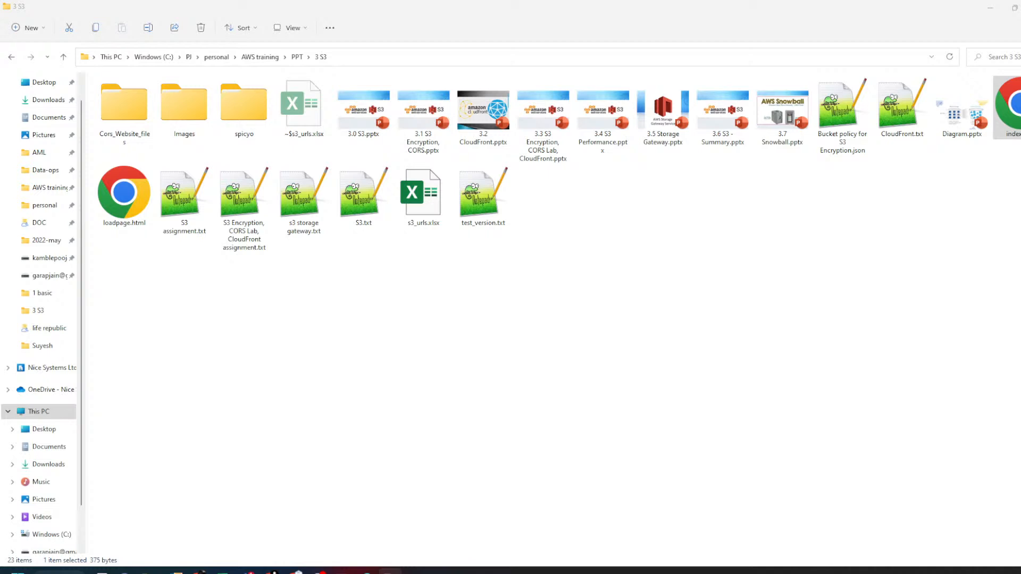
left_click_drag(620, 214, 569, 244)
double_click(570, 243)
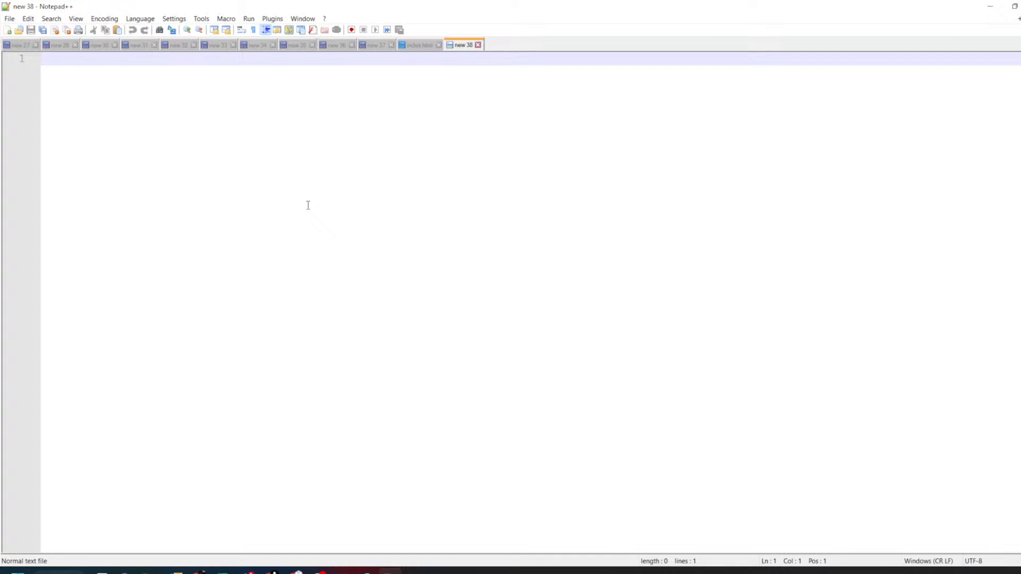
- Type the opening <html> and closing </html> tags with a blank line between them
type("<>")
type("html>")
key("Return")
key("Return")
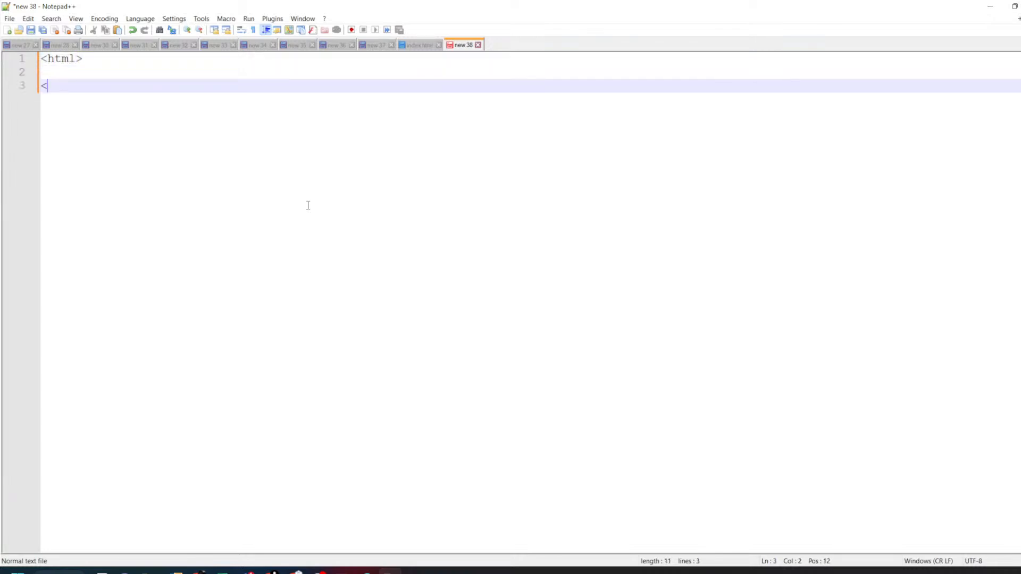
type("html")
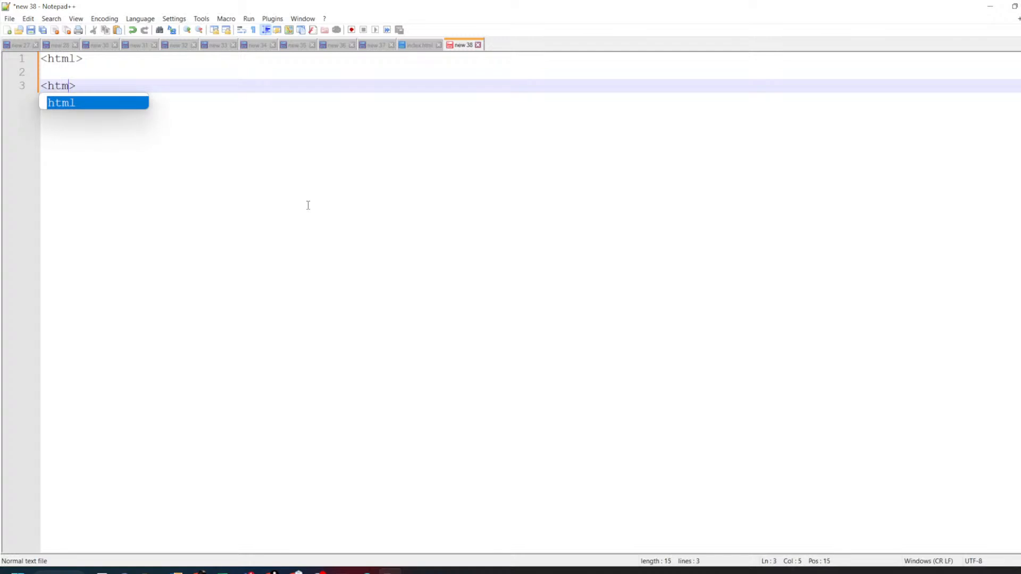
key("Left")
key("Left")
key("Left")
type("/")
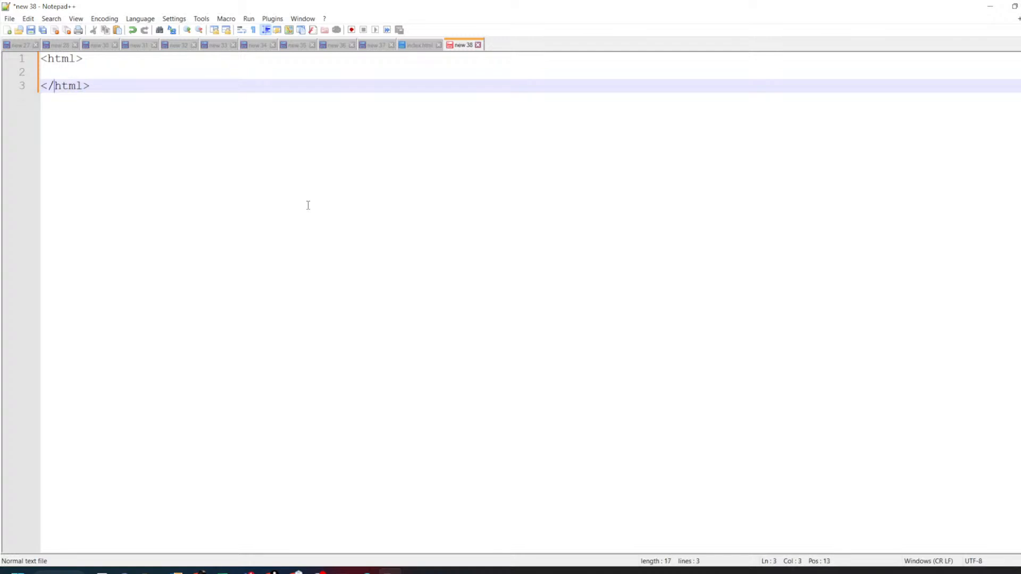
- Set the document's language to HTML and place the caret on line 2
left_click(141, 19)
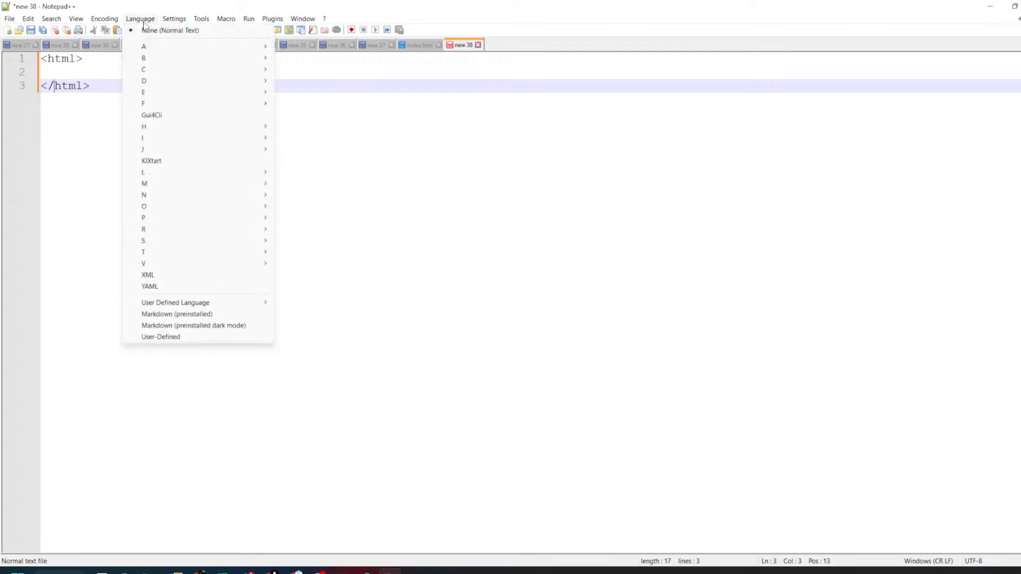
mouse_move(175, 127)
left_click(300, 138)
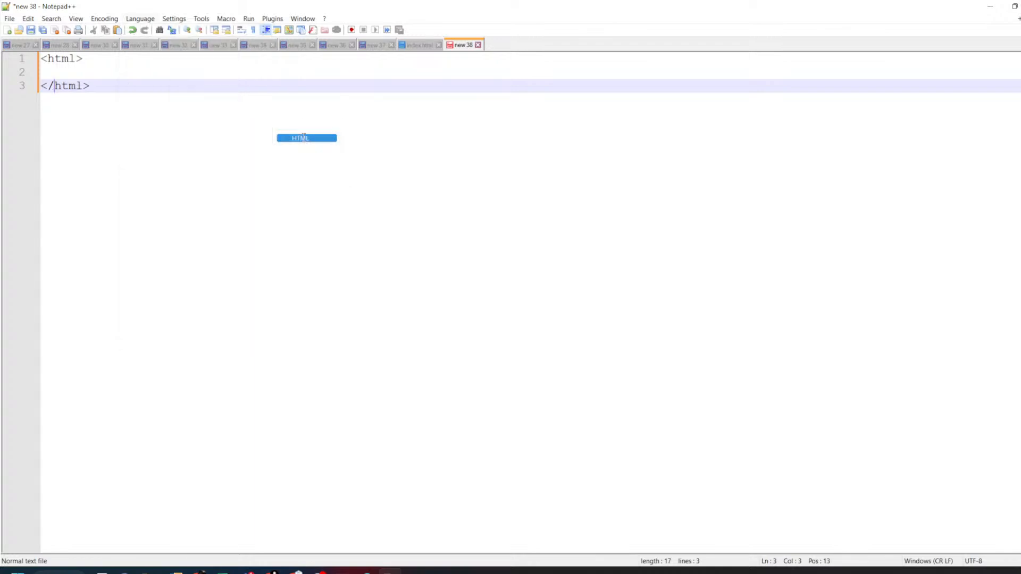
left_click(145, 73)
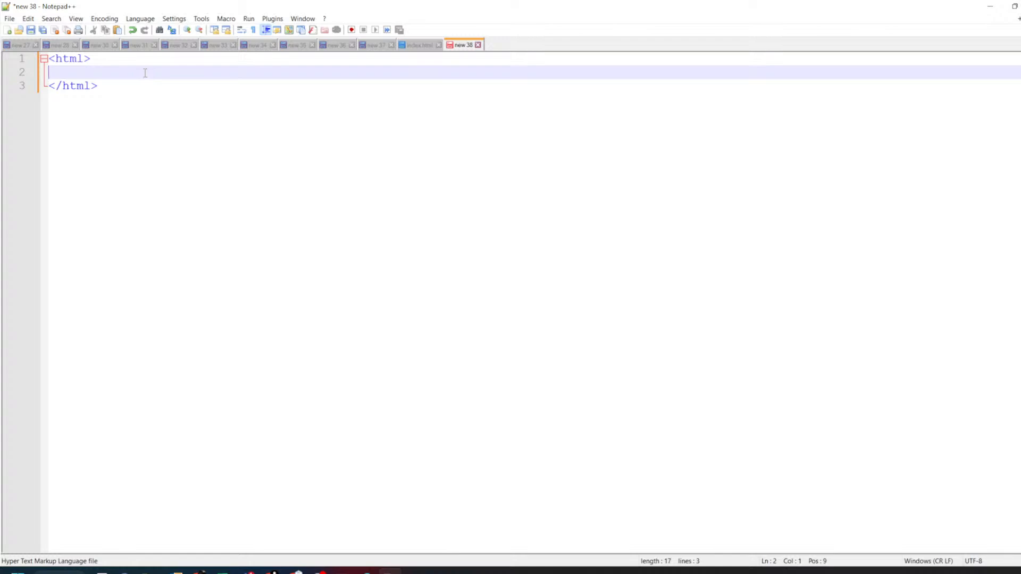
left_click(140, 18)
mouse_move(196, 128)
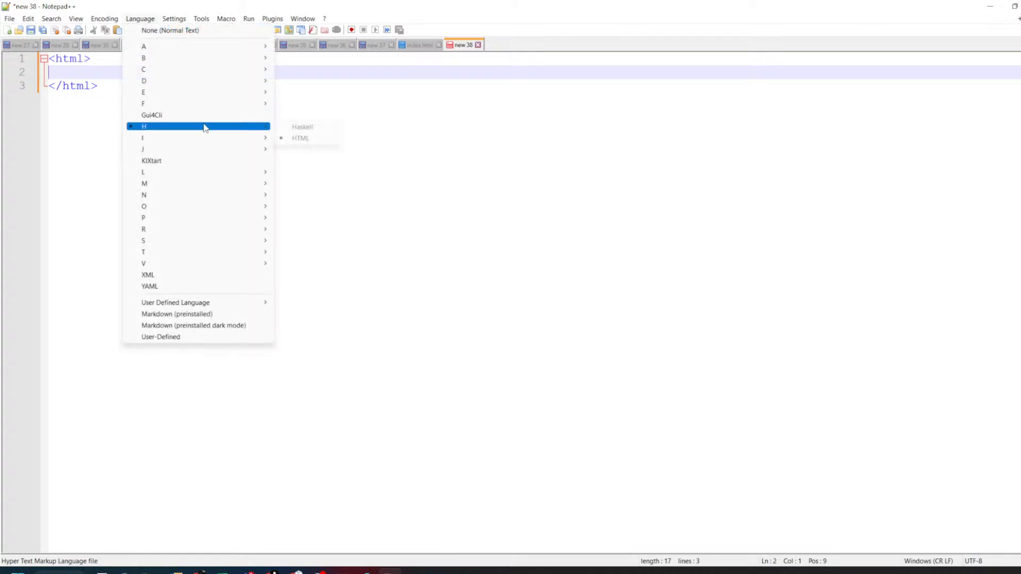
left_click(348, 251)
left_click(142, 66)
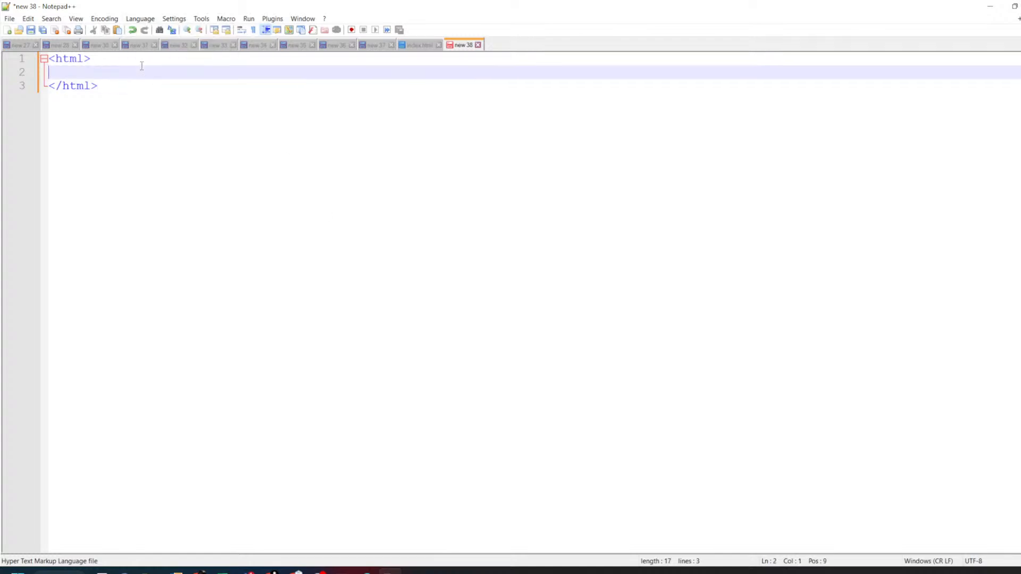
- Add an h1 heading starting with 'This' inside the html element
key("Return")
left_click(142, 66)
type("<>")
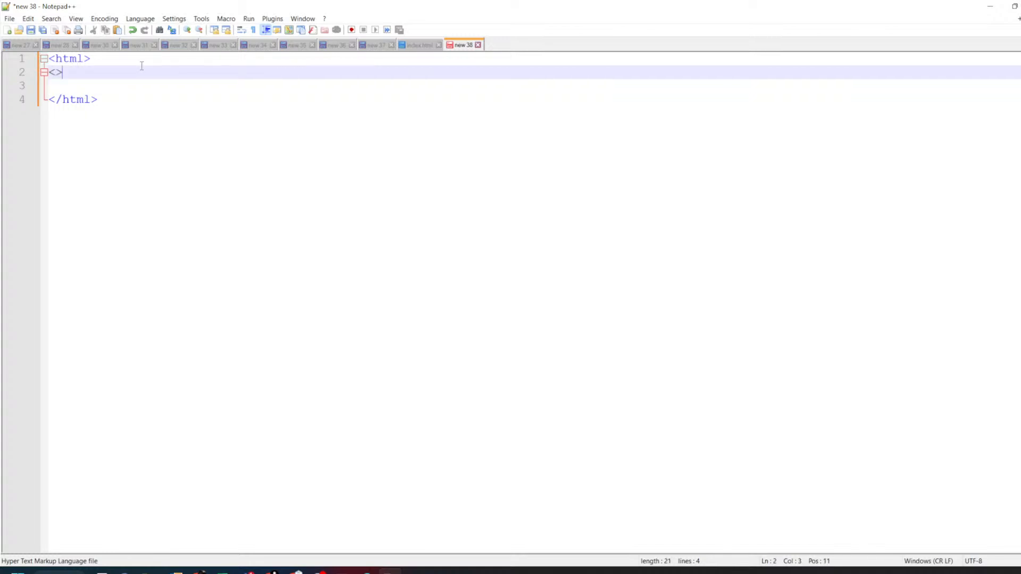
type("h1")
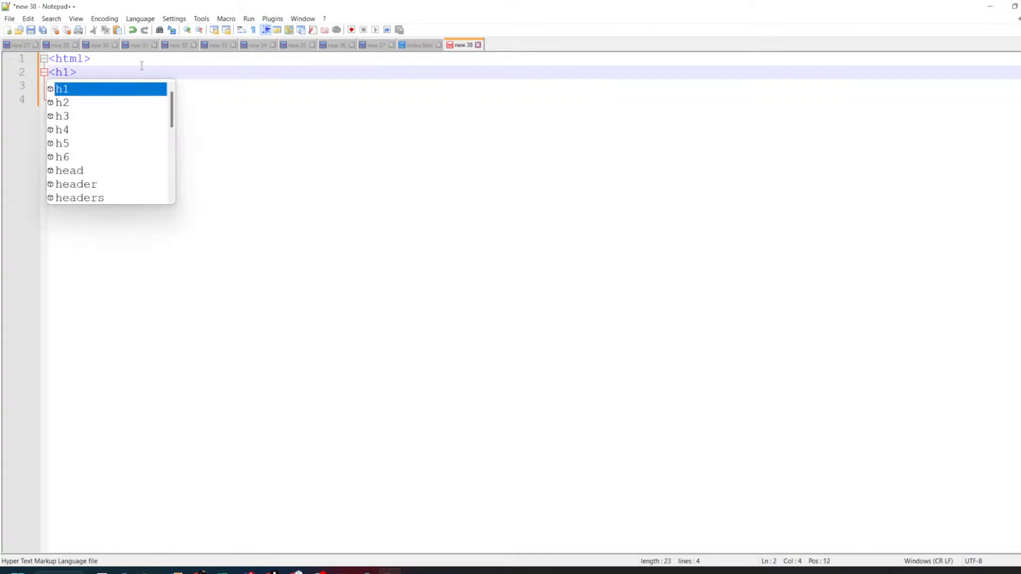
key("Right")
type("Thi")
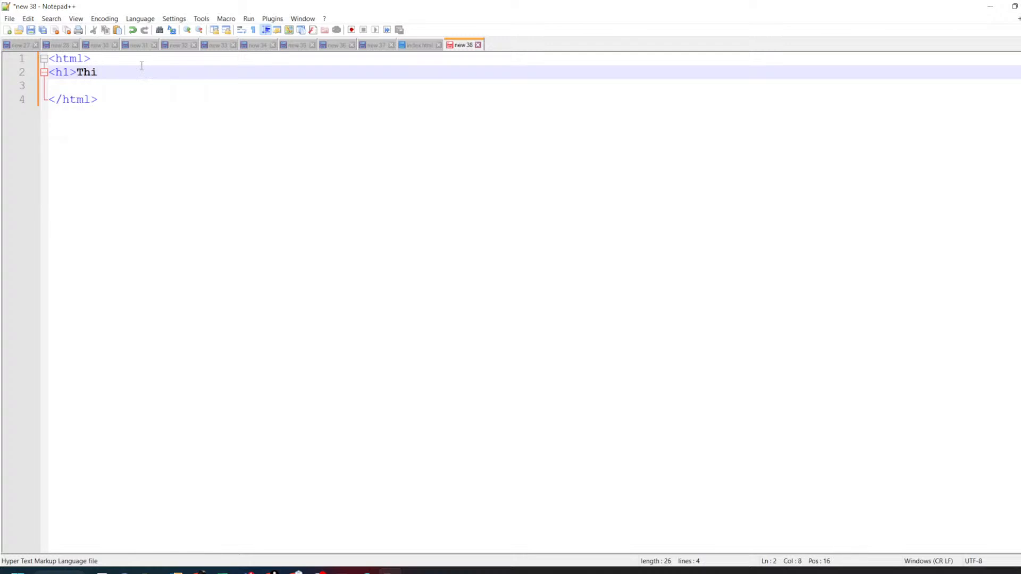
type("s</h1>")
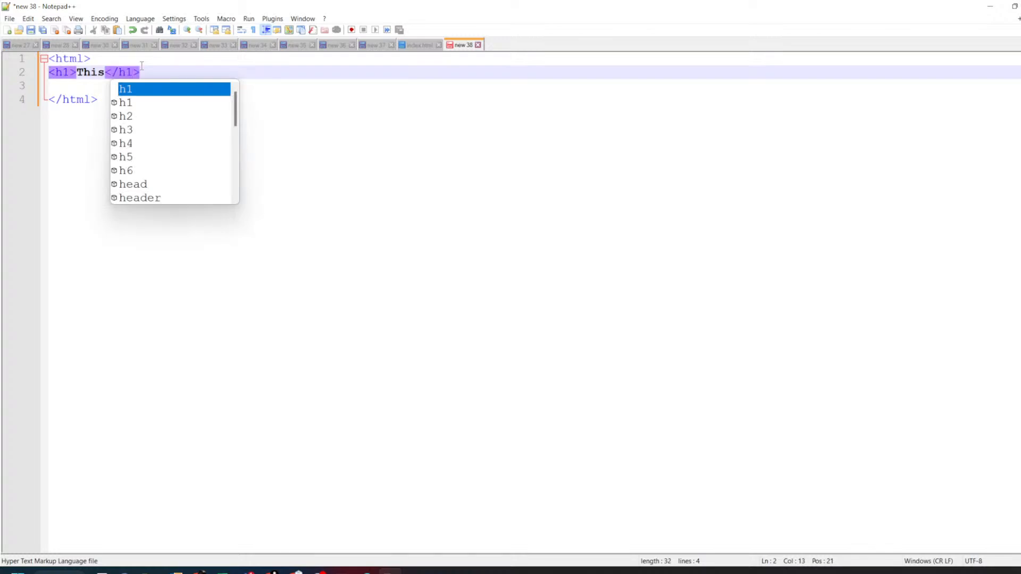
key("Return")
key("Return")
type("<>")
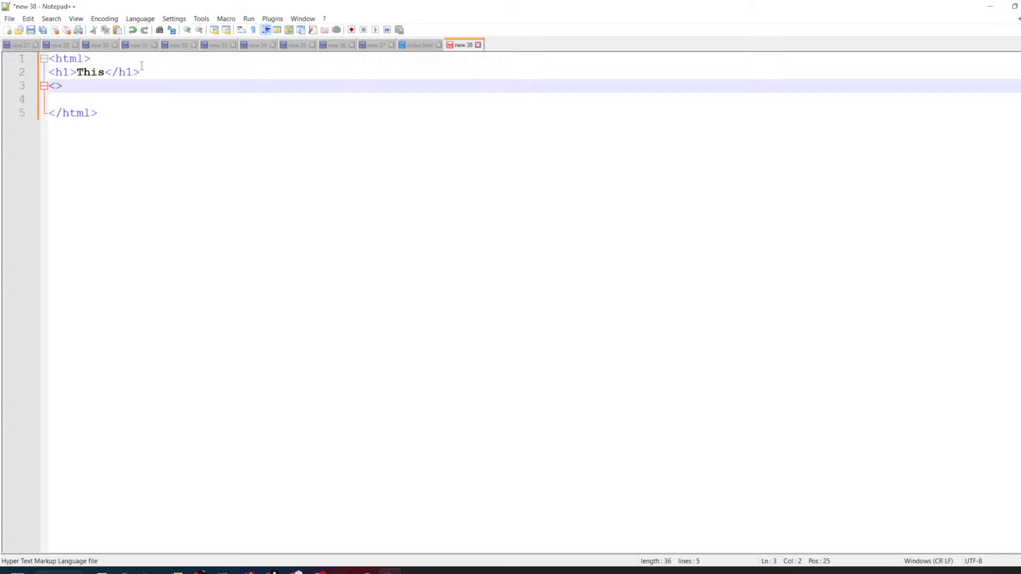
- Wrap the heading in opening and closing <body> tags
left_click(142, 66)
key("Home")
key("Return")
key("Up")
type("<")
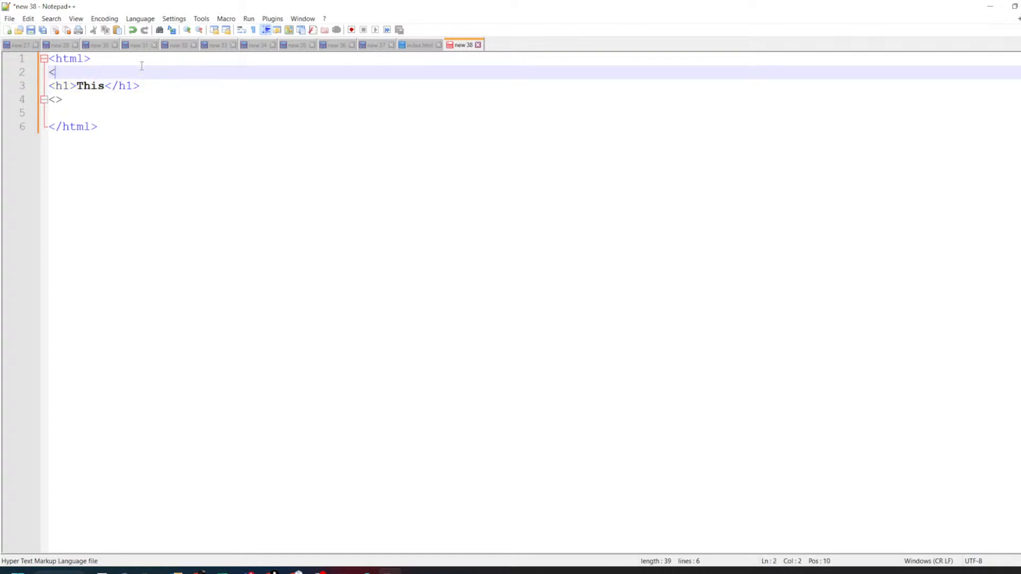
type("bos")
type("dy")
type(">")
key("Down")
key("Down")
type("/")
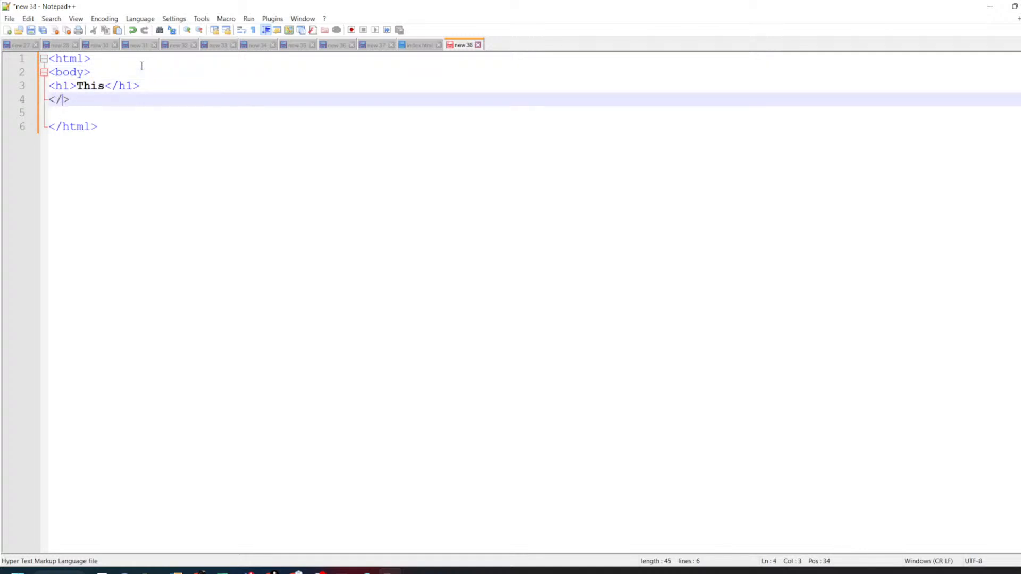
type("b")
type("ody")
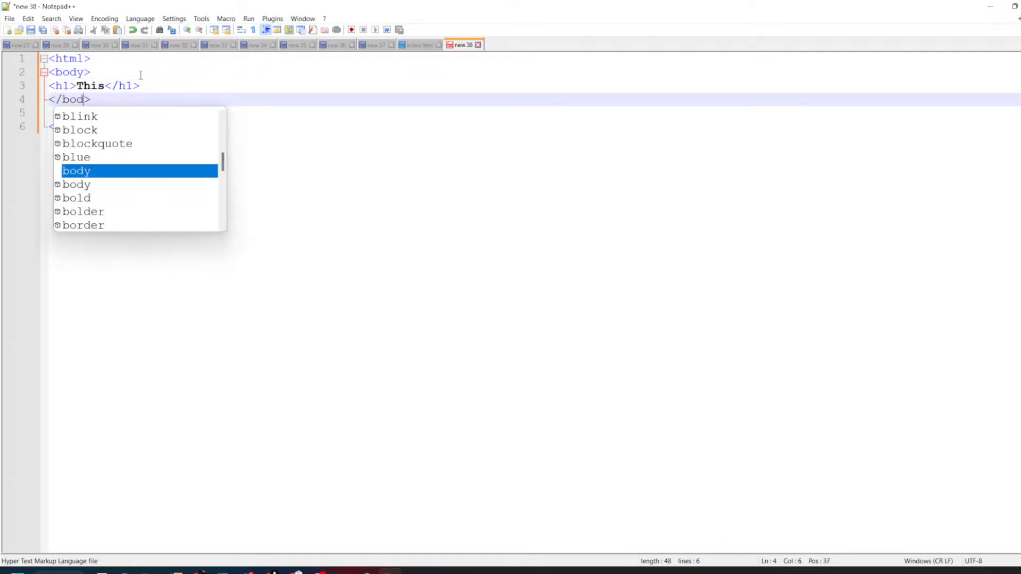
key("Escape")
key("Up")
key("End")
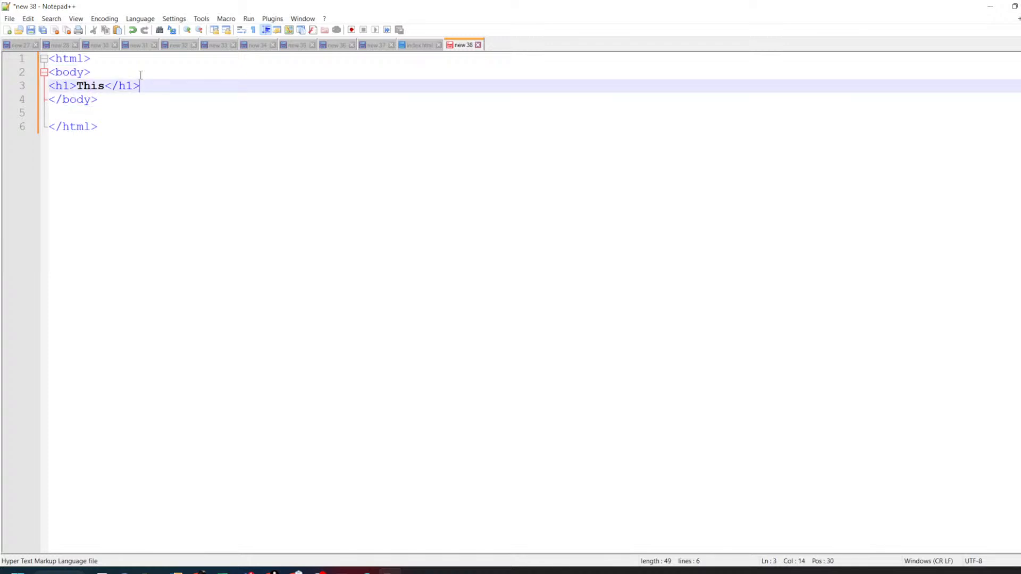
- Indent the body block one level and the h1 heading one more level
key("Up")
key("Home")
key("Tab")
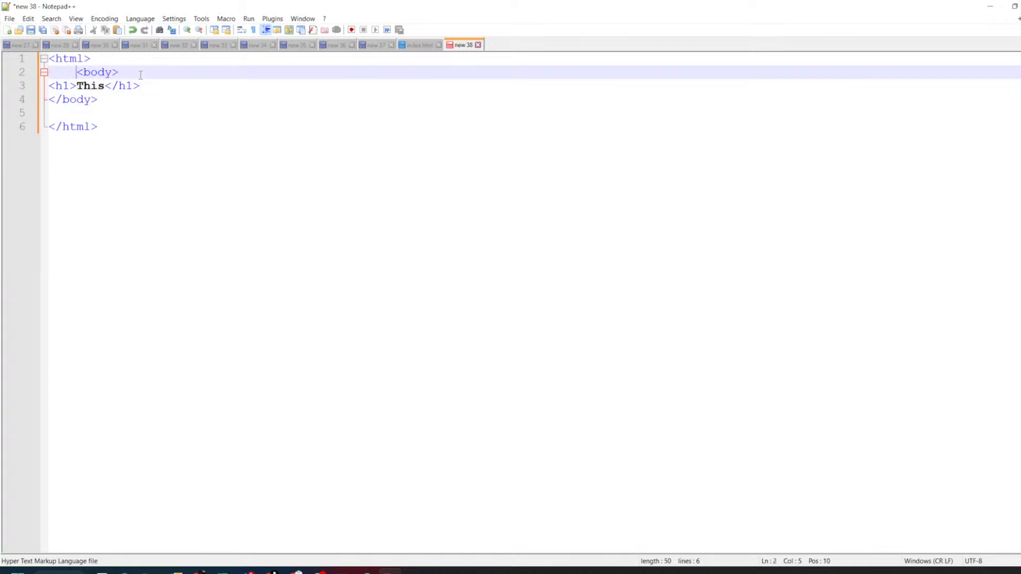
key("BackSpace")
key("shift+Down")
key("shift+Down")
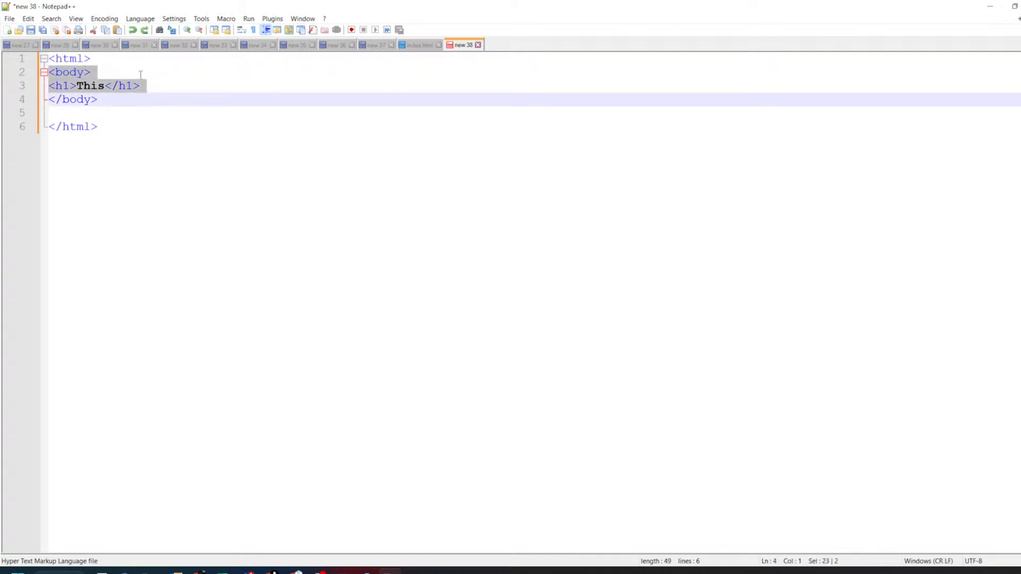
key("shift+Down")
key("Tab")
key("Up")
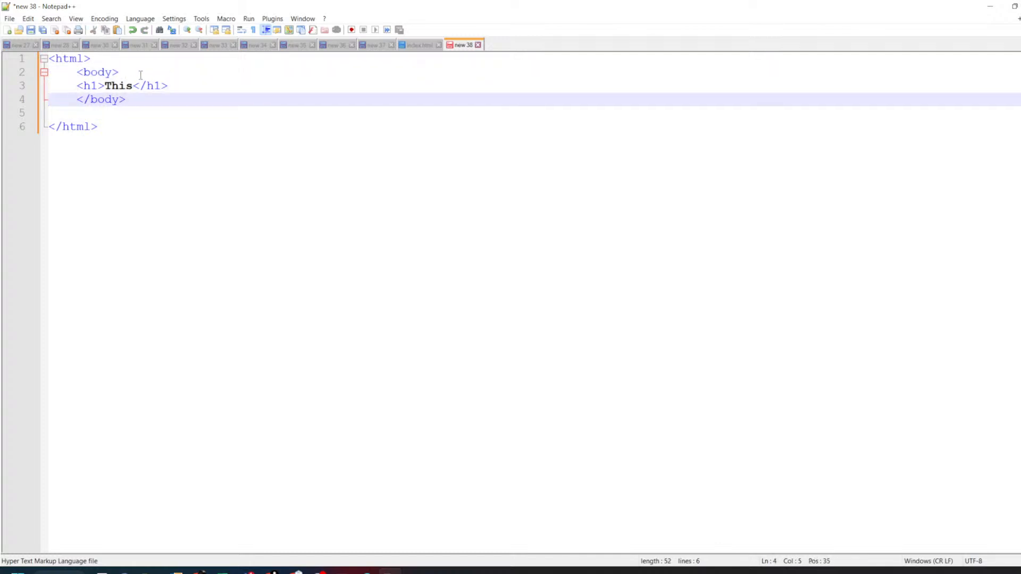
key("Up")
key("Tab")
key("End")
key("Return")
type("<")
key("BackSpace")
- Duplicate the h1 line as an h2 and complete the h1 text 'This is sample demo'
key("Up")
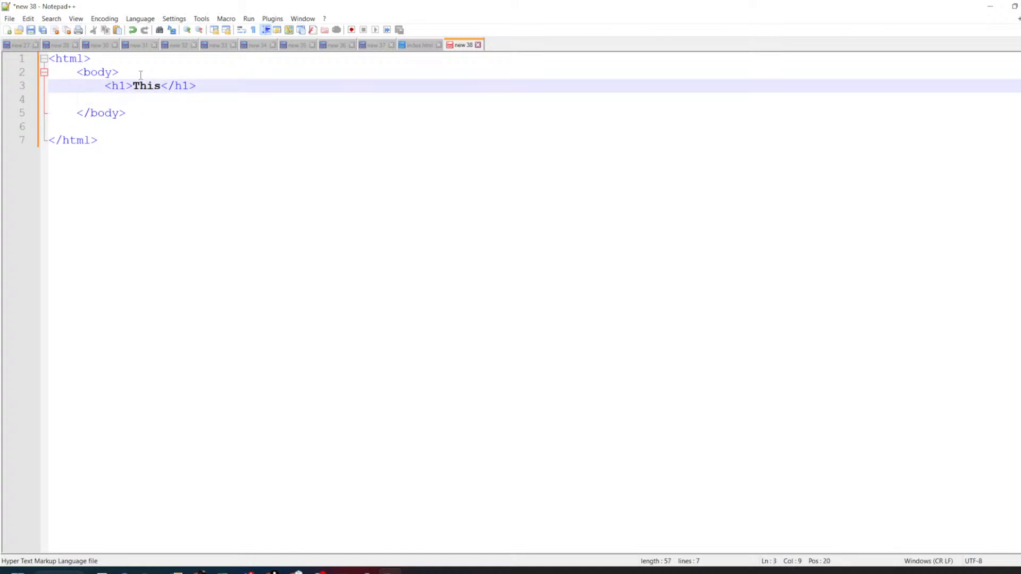
key("ctrl+d")
key("Down")
key("Right")
key("Right")
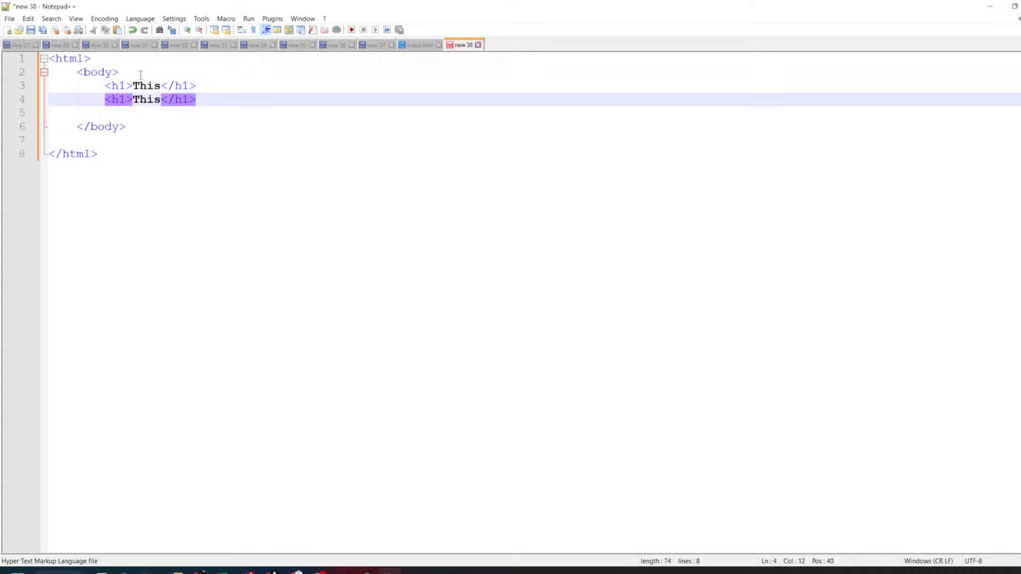
key("BackSpace")
type("2")
key("Right")
key("BackSpace")
type("2")
key("Left")
key("Left")
key("Left")
key("Up")
type("u")
type("is sample")
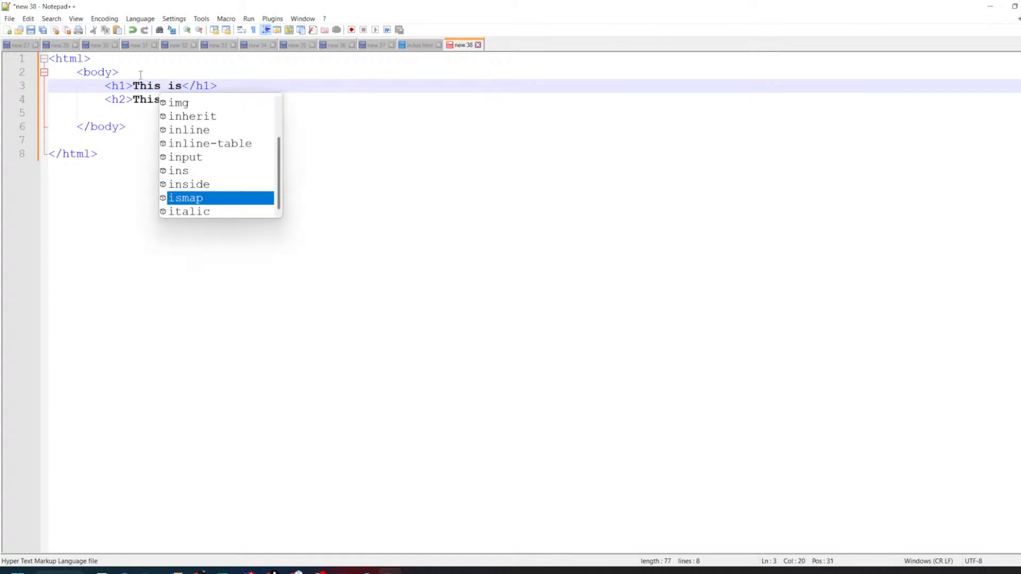
type(" demo")
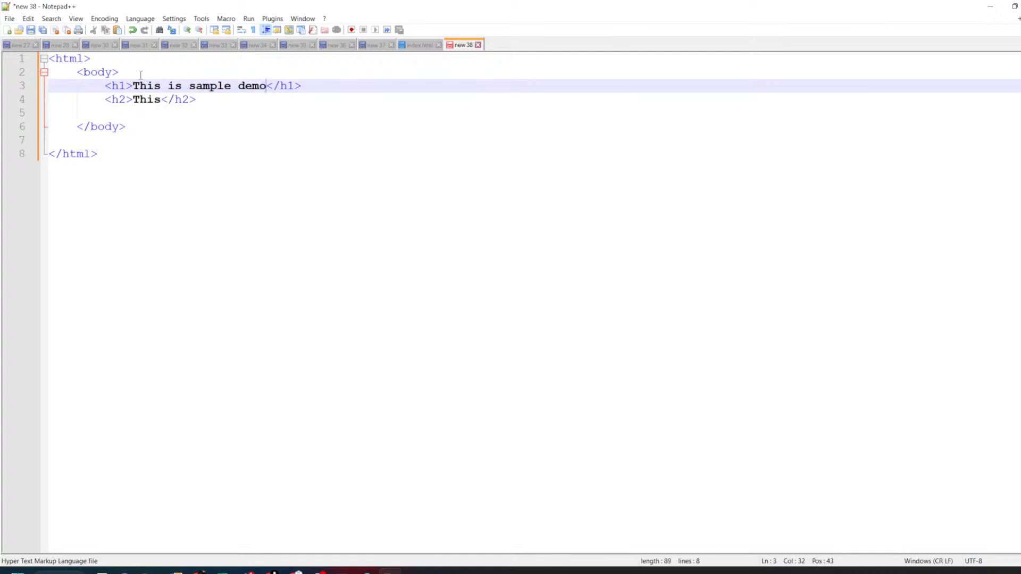
- Copy 'This is sample demo' into the h2 heading and duplicate the h2 line
left_click_drag(132, 85, 267, 86)
key("ctrl+c")
double_click(146, 99)
key("ctrl+v")
left_click(15, 102)
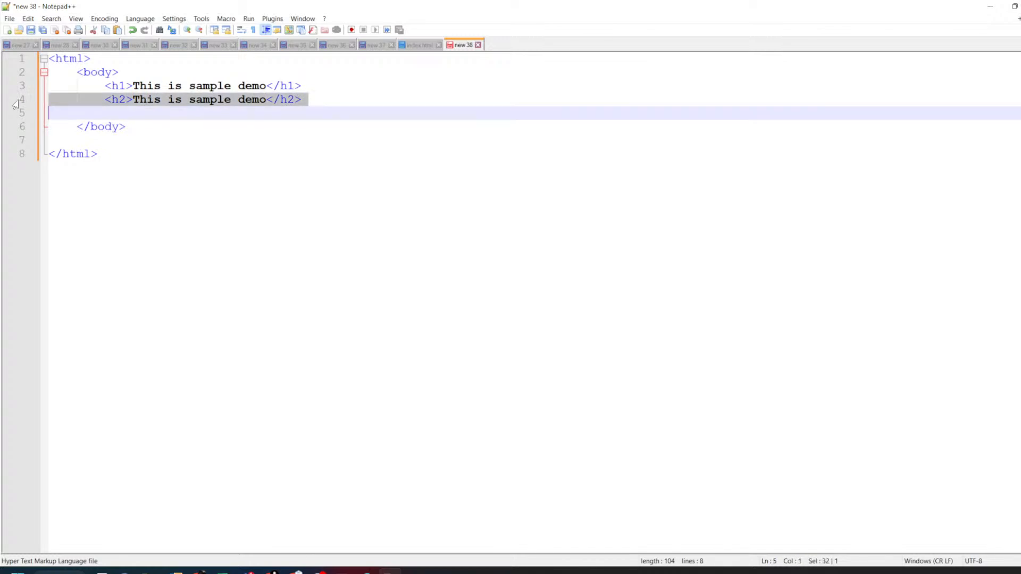
key("ctrl+d")
key("ctrl+d")
key("ctrl+d")
- Change the opening tags of the copied lines to h3, h4 and h5
left_click(125, 108)
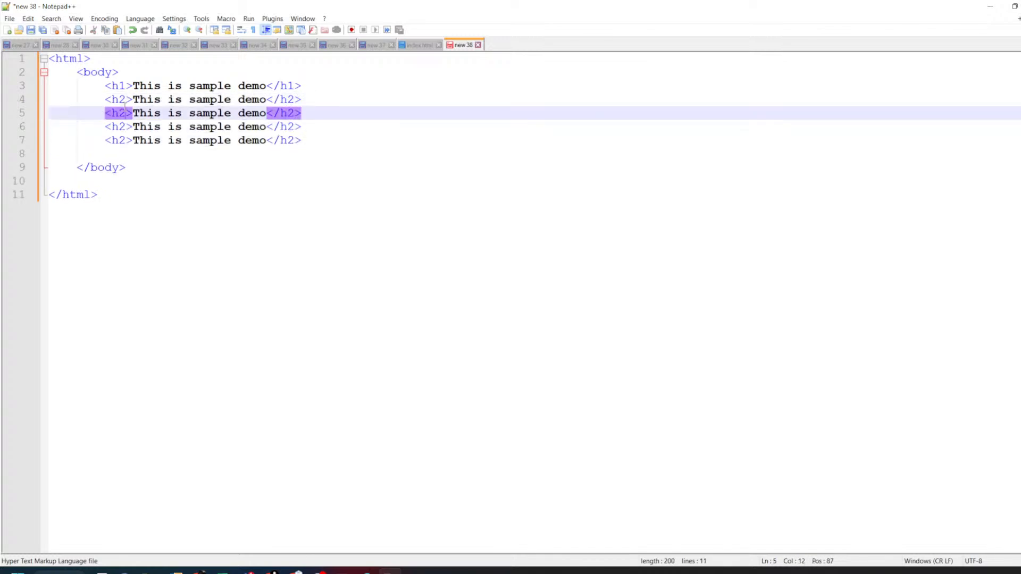
key("BackSpace")
type("3")
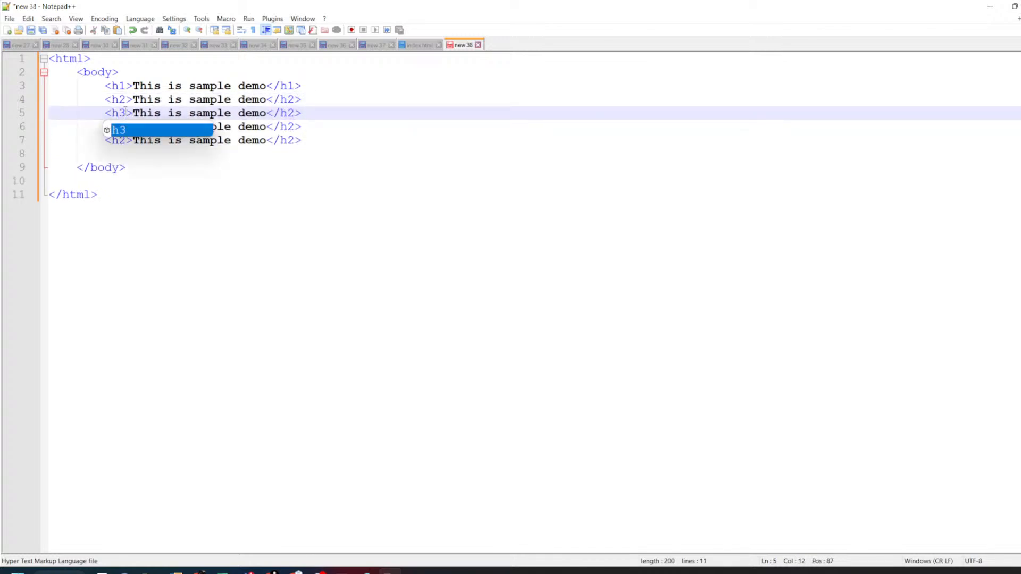
key("Escape")
key("Down")
key("BackSpace")
type("4")
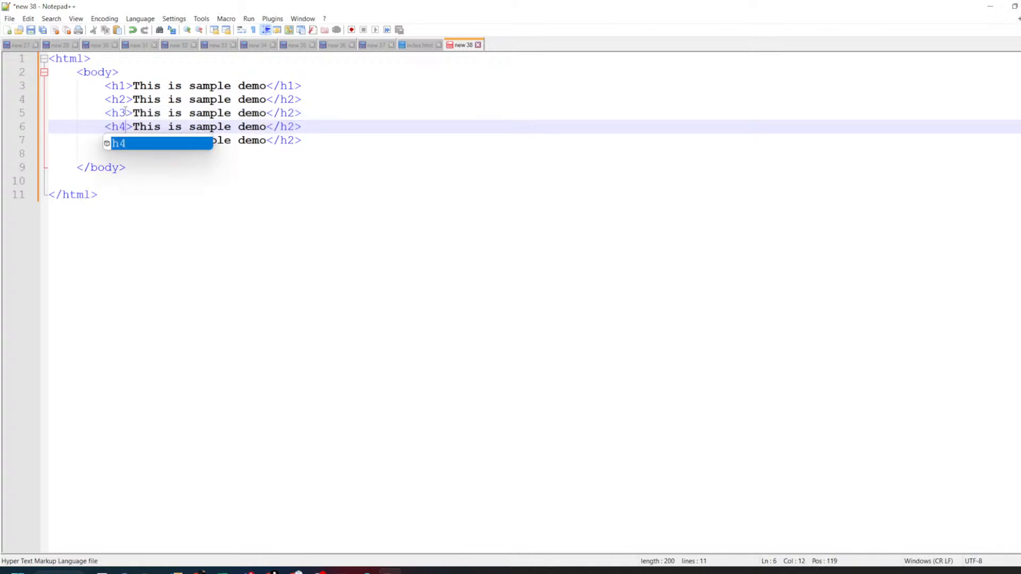
key("Escape")
key("BackSpace")
type("4")
key("Escape")
key("Down")
key("BackSpace")
type("5")
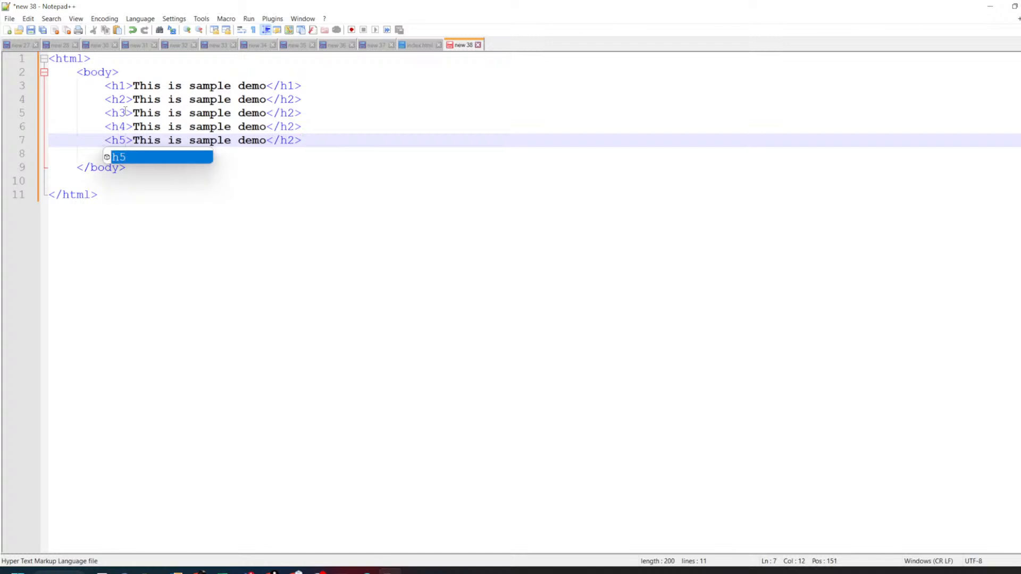
- Change the matching closing tags to h3, h4 and h5
left_click(296, 113)
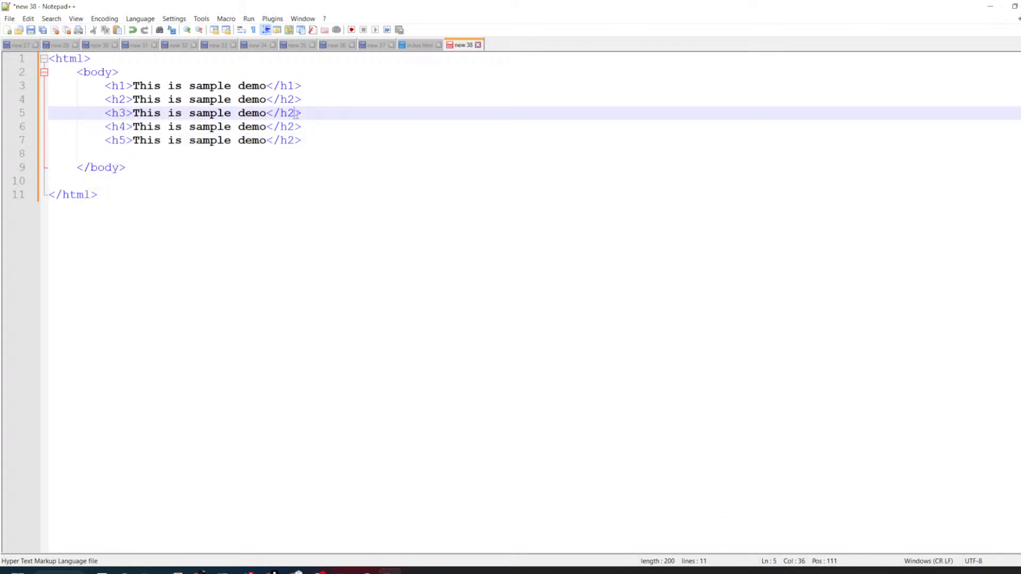
key("BackSpace")
type("3")
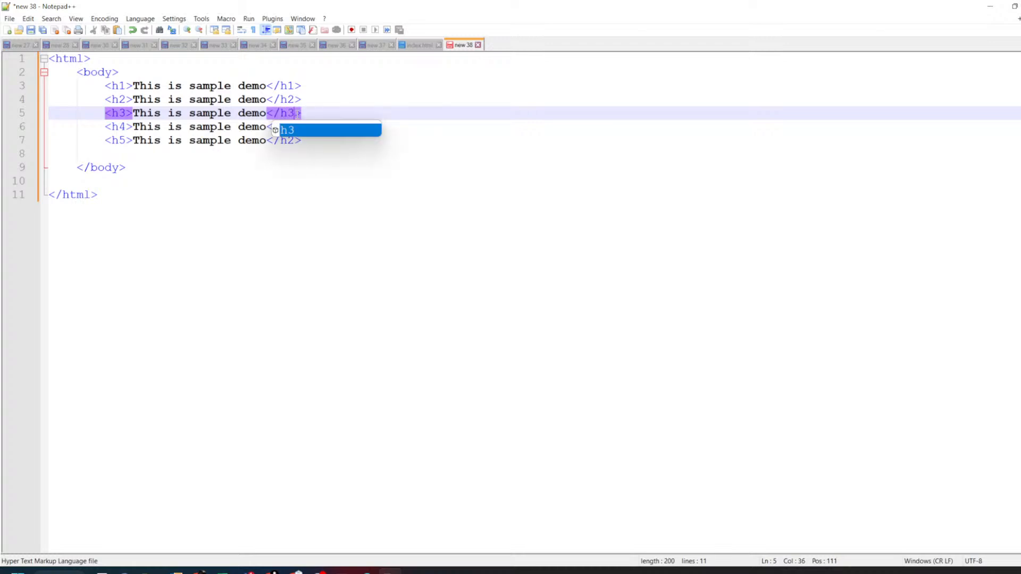
key("Down")
key("BackSpace")
type("4")
key("Down")
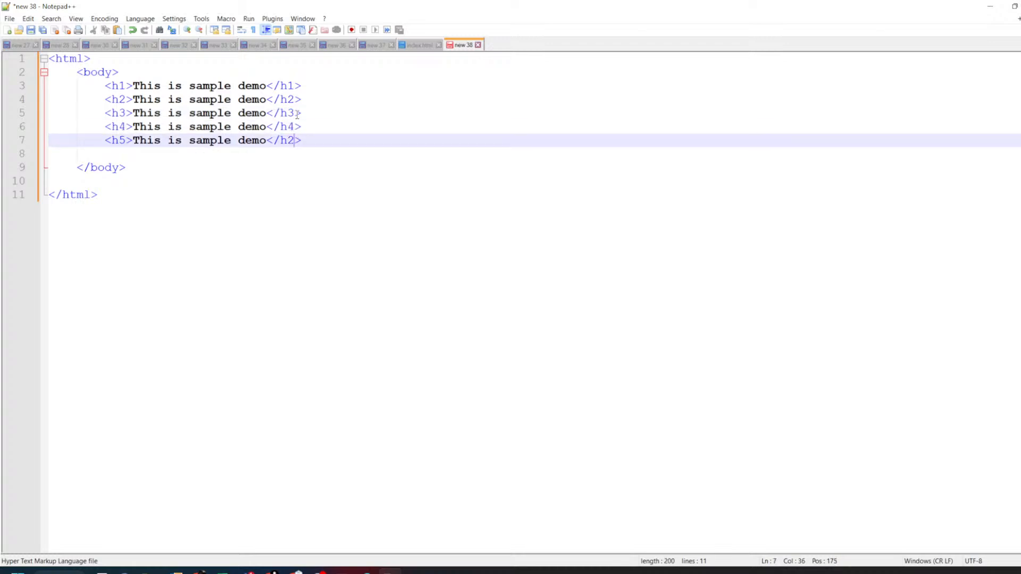
key("BackSpace")
type("5")
key("Escape")
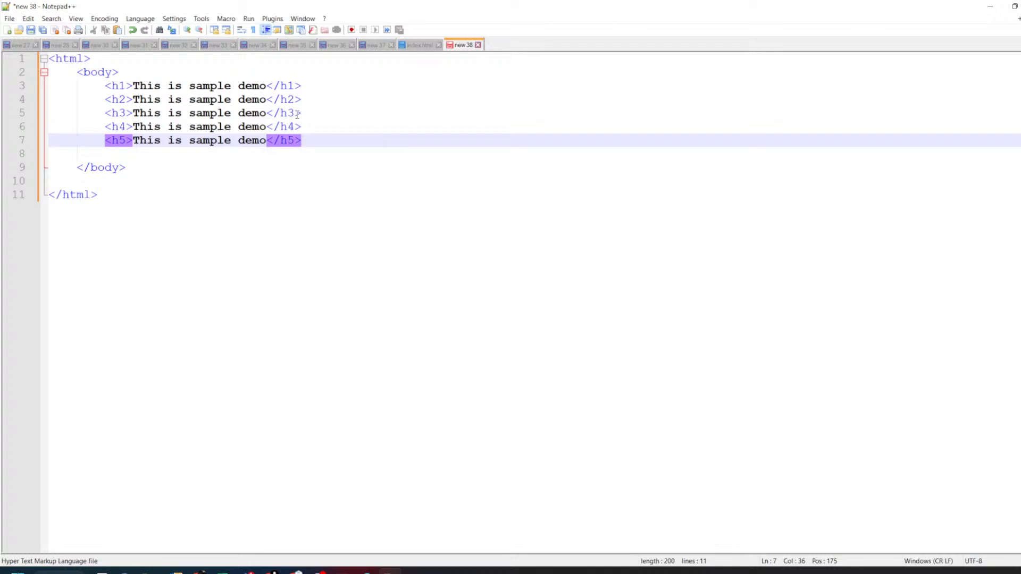
- Duplicate the h5 line and turn it into a <p> paragraph
key("Return")
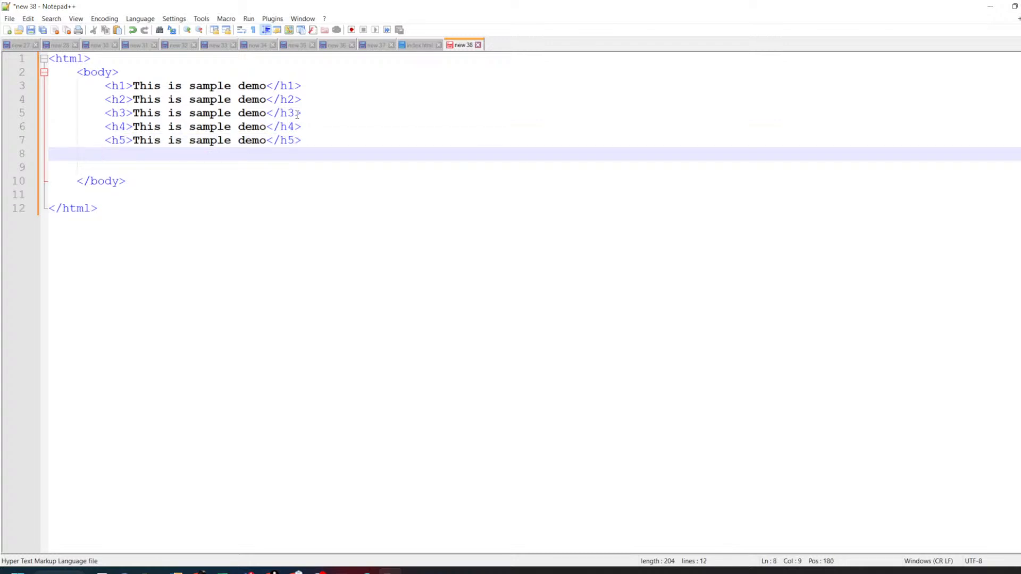
key("ctrl+d")
key("Up")
key("ctrl+d")
key("Down")
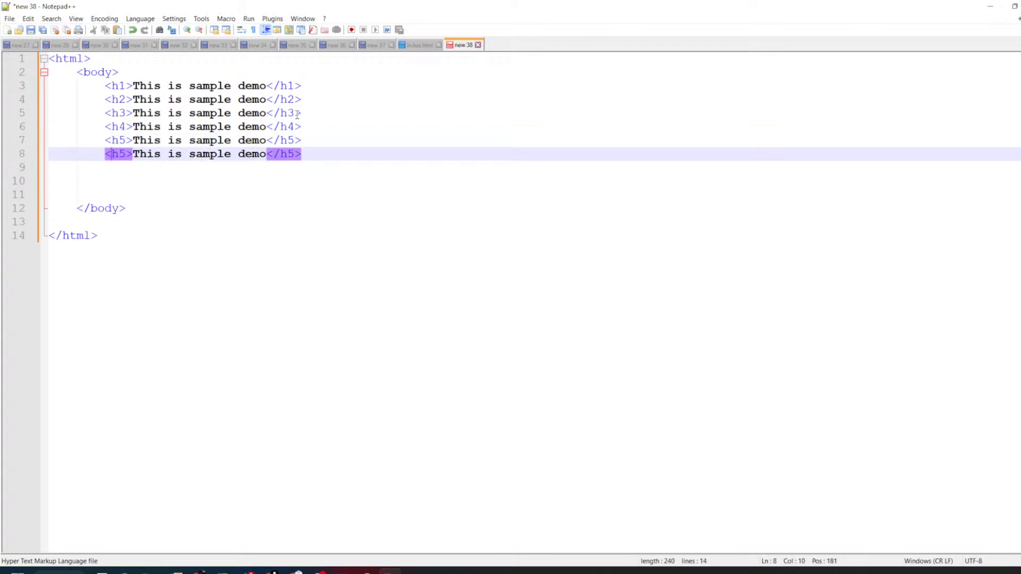
key("BackSpace")
key("BackSpace")
type("p")
key("Escape")
key("End")
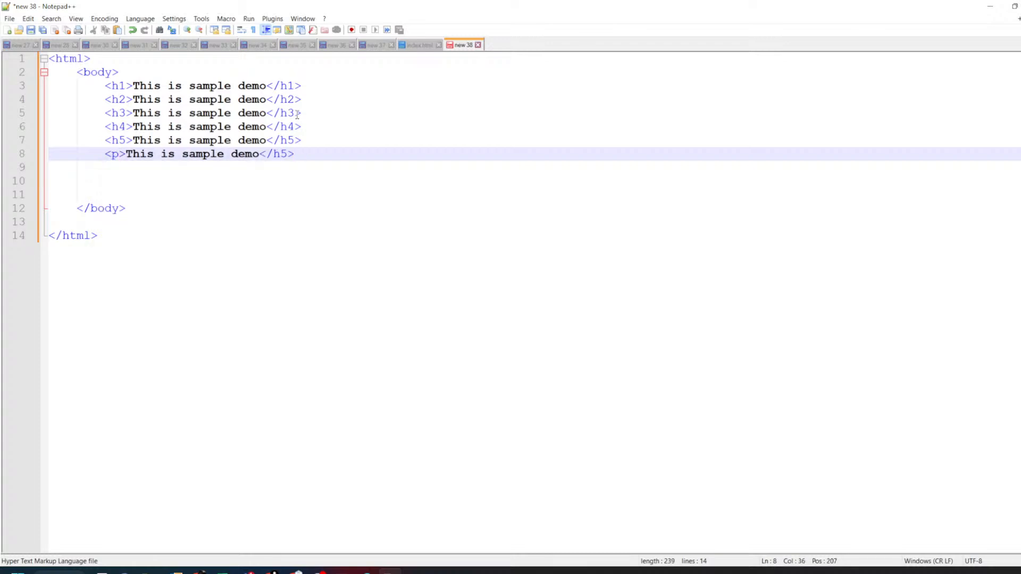
key("BackSpace")
key("BackSpace")
type("p")
key("Escape")
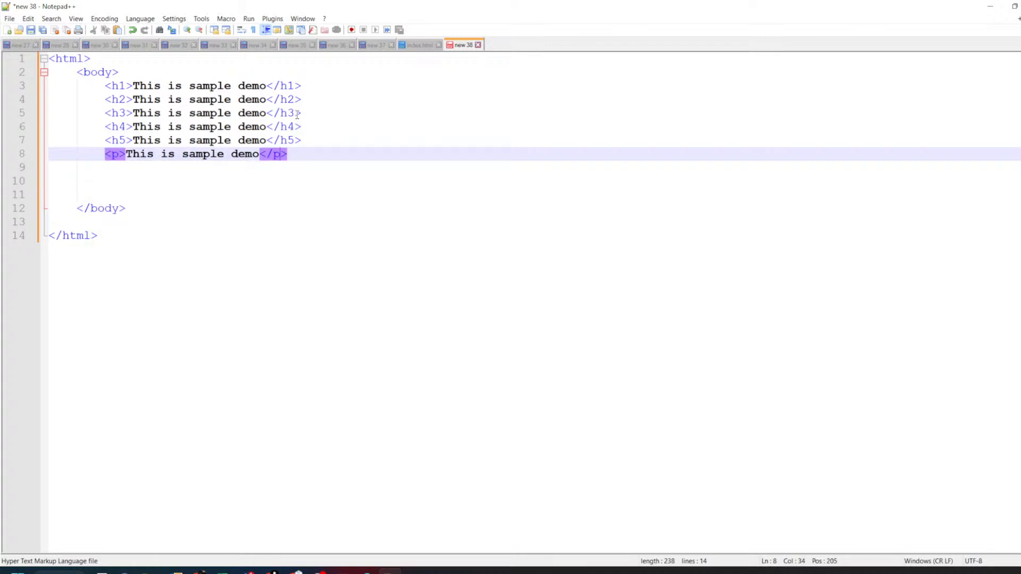
- Add the word 'line' to the paragraph text and bring up Save As
key("Left")
key("Left")
key("Left")
type("p")
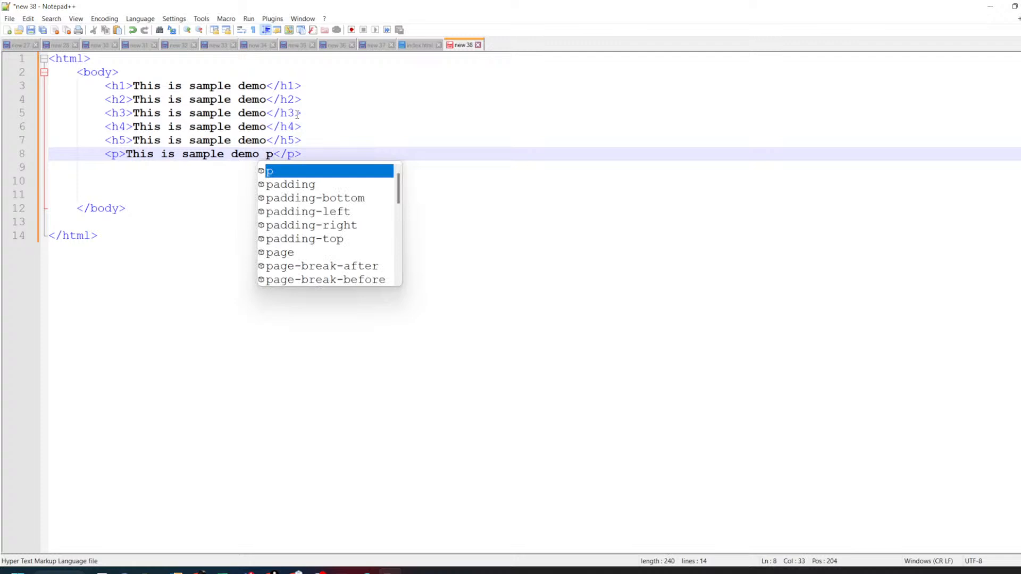
type("arag")
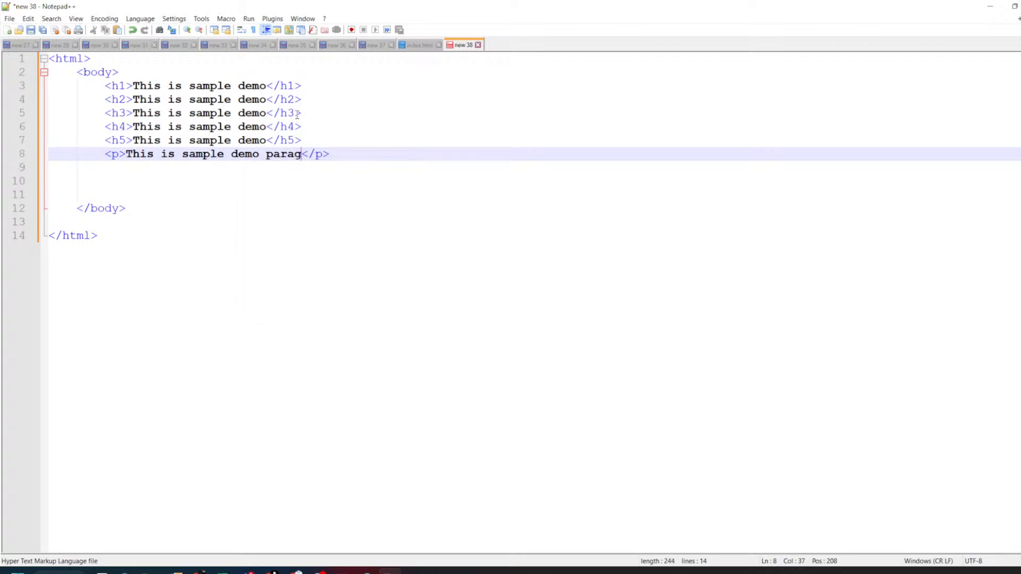
type("r")
key("BackSpace")
key("BackSpace")
key("BackSpace")
key("BackSpace")
key("BackSpace")
key("BackSpace")
type("line")
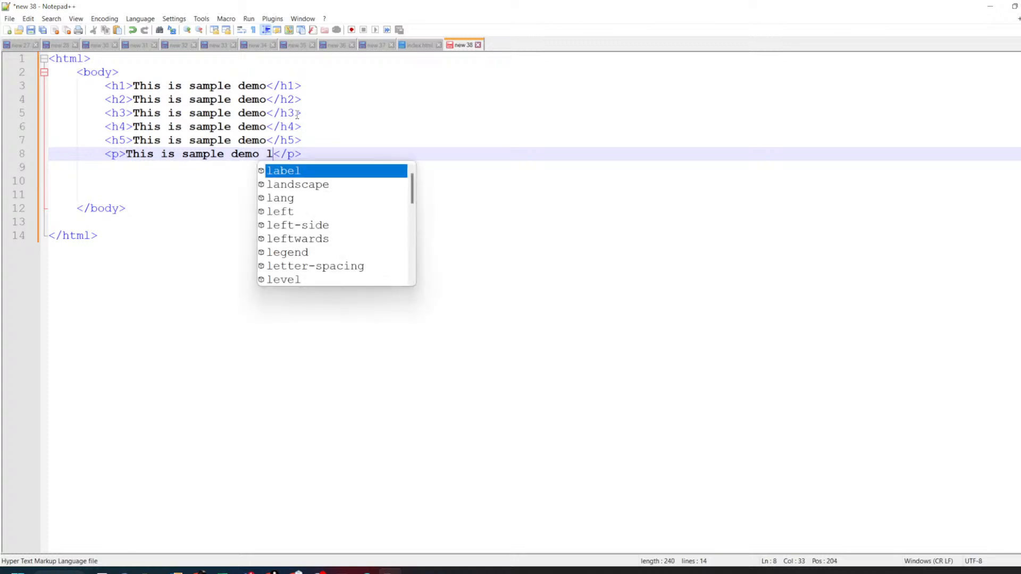
key("Escape")
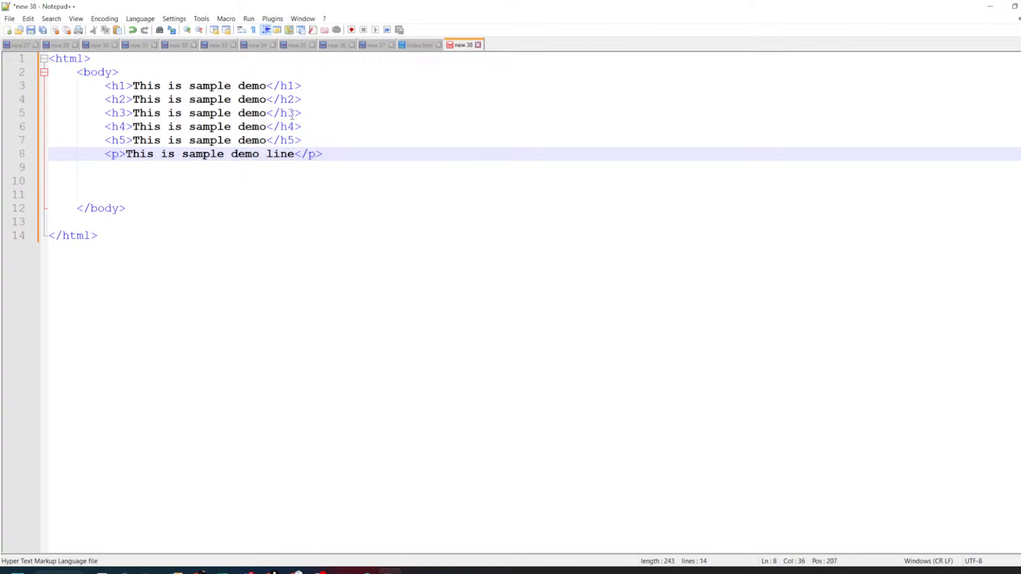
left_click(278, 181)
key("ctrl+s")
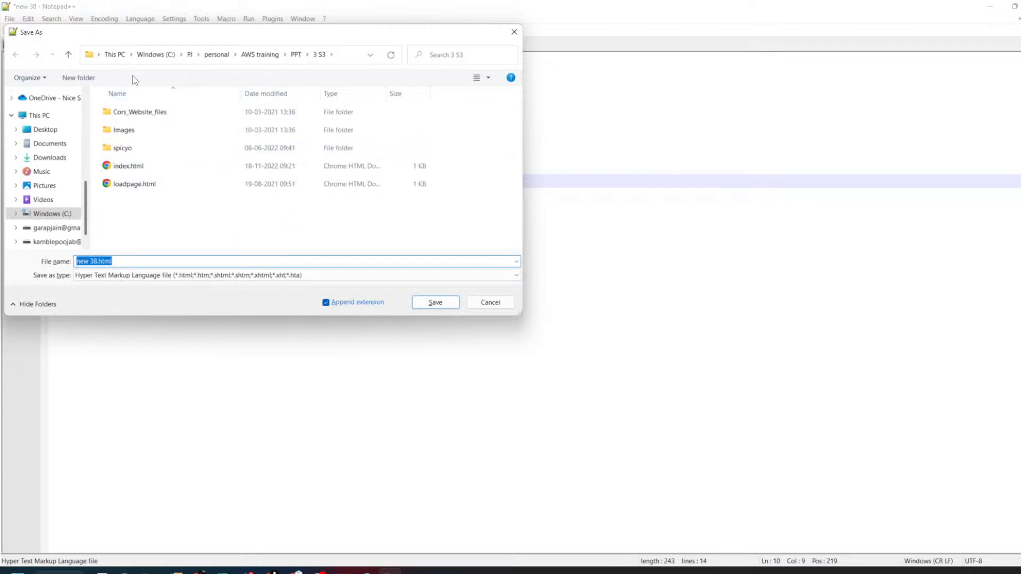
- Choose Downloads as the location and save the file named index.html
scroll(62, 159, "up", 1)
scroll(62, 159, "up", 6)
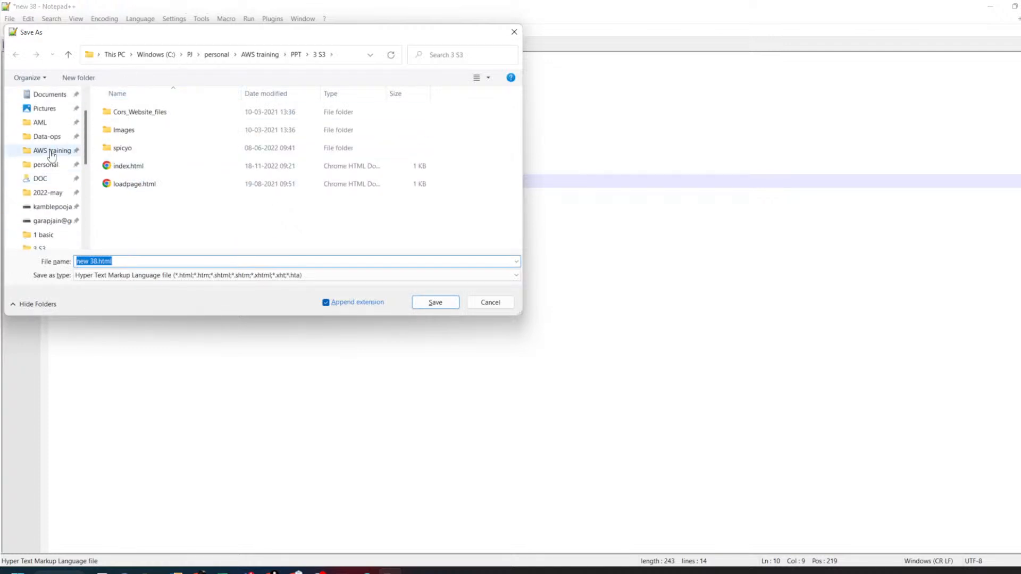
left_click(37, 126)
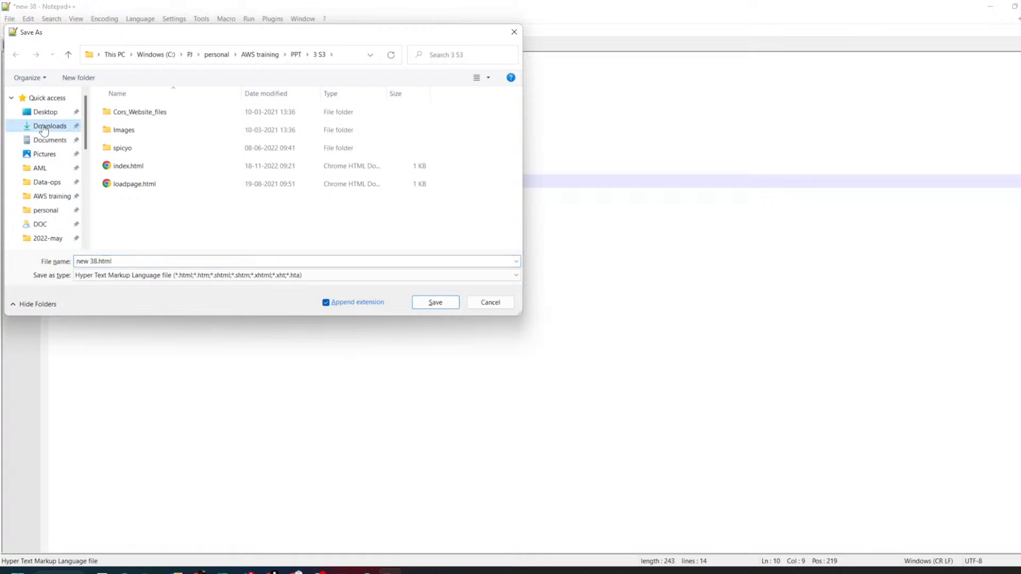
left_click(122, 263)
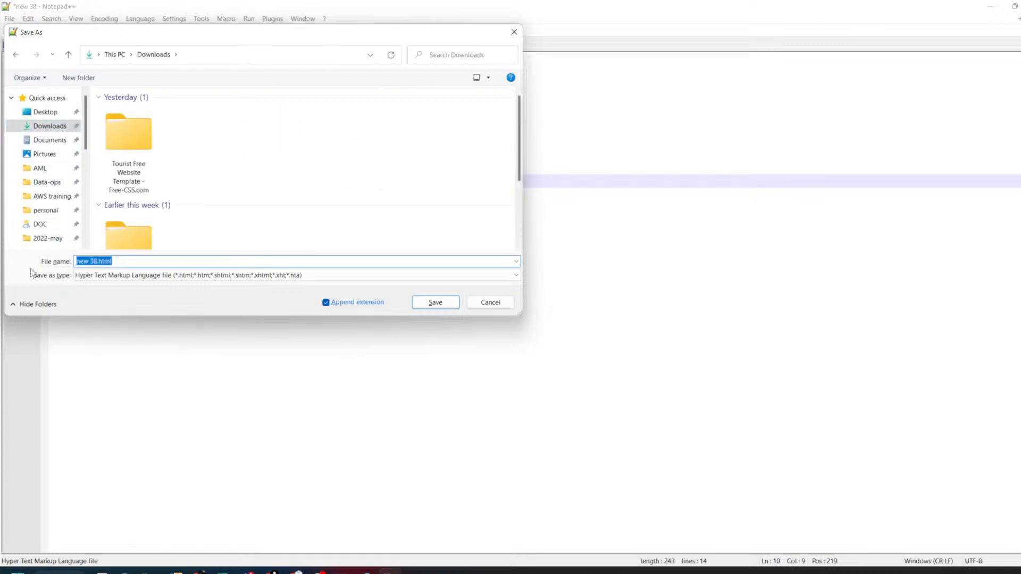
type("indes.html")
key("Left")
key("Left")
key("Left")
key("Left")
key("BackSpace")
type("x")
key("Return")
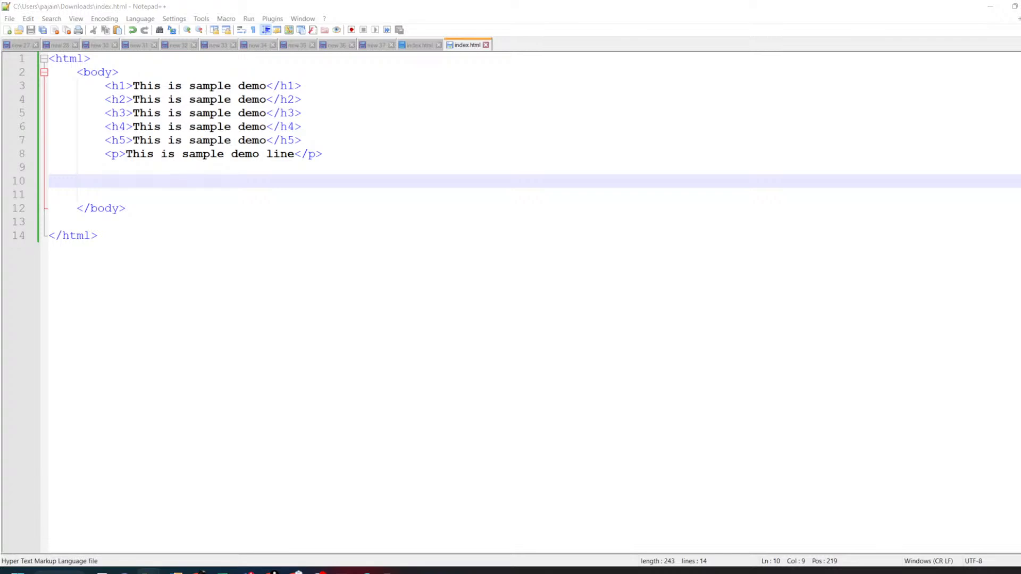
- Open index.html from the Downloads folder so it renders in Chrome
left_click_drag(334, 81, 678, 3)
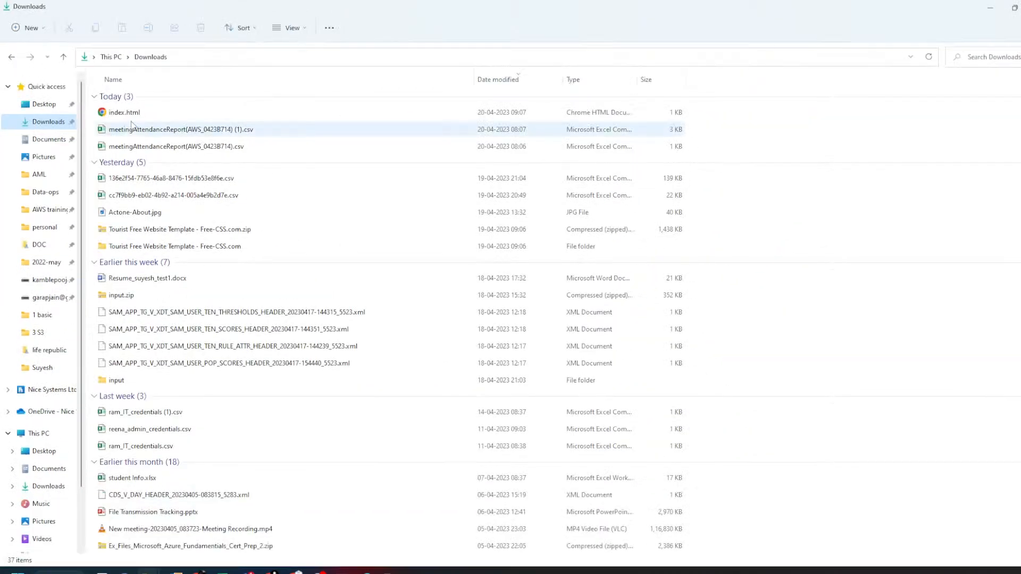
left_click(127, 112)
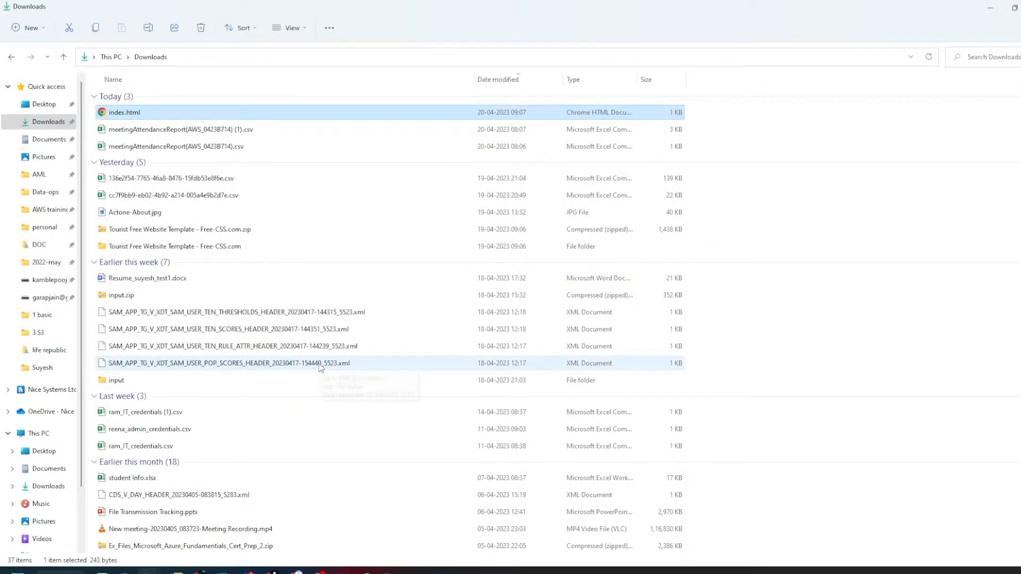
double_click(177, 112)
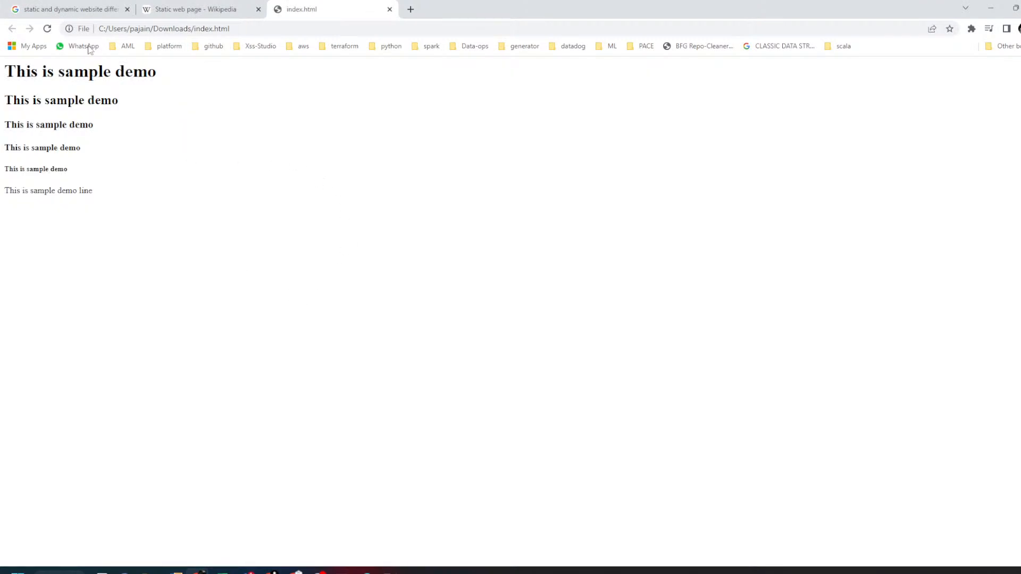
- Highlight the page's file:/// address and all of the page text in Chrome
left_click(275, 32)
left_click(283, 32)
left_click_drag(302, 32, 51, 60)
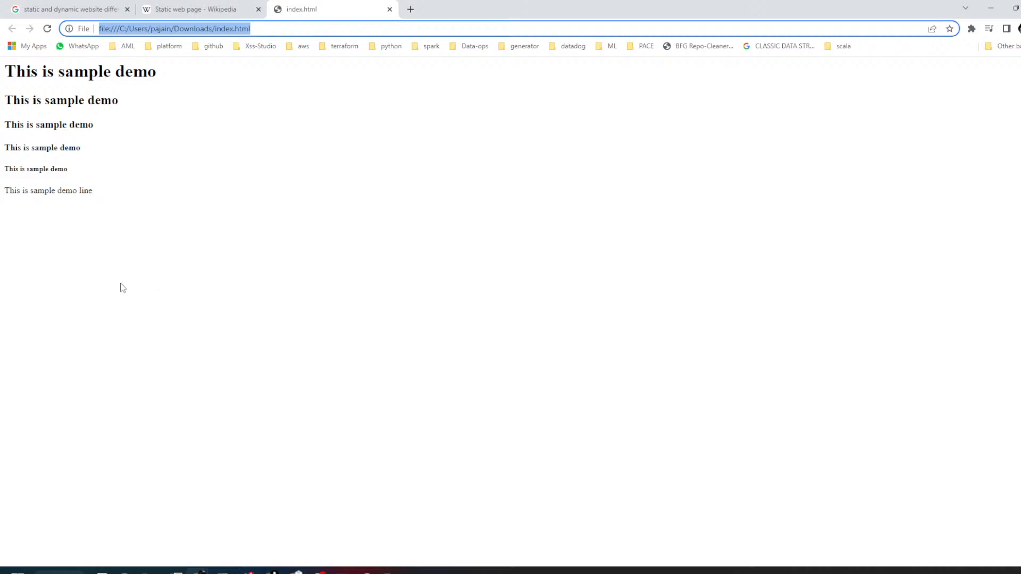
left_click_drag(128, 277, 4, 67)
left_click_drag(139, 228, 4, 67)
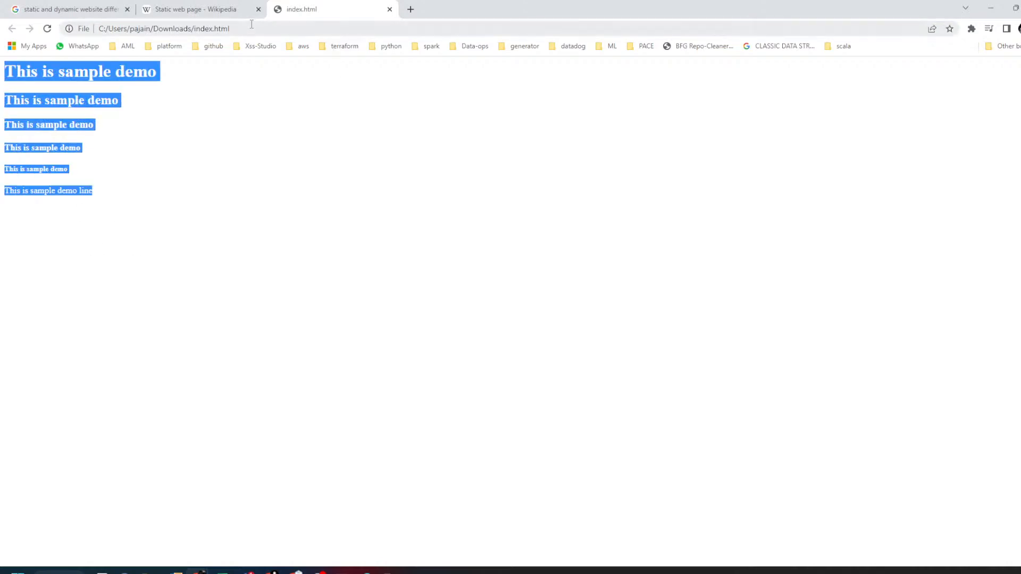
- Reselect the file address, then box the html label in the Paint diagram
left_click(277, 30)
left_click_drag(277, 29, 204, 29)
left_click_drag(331, 31, 97, 31)
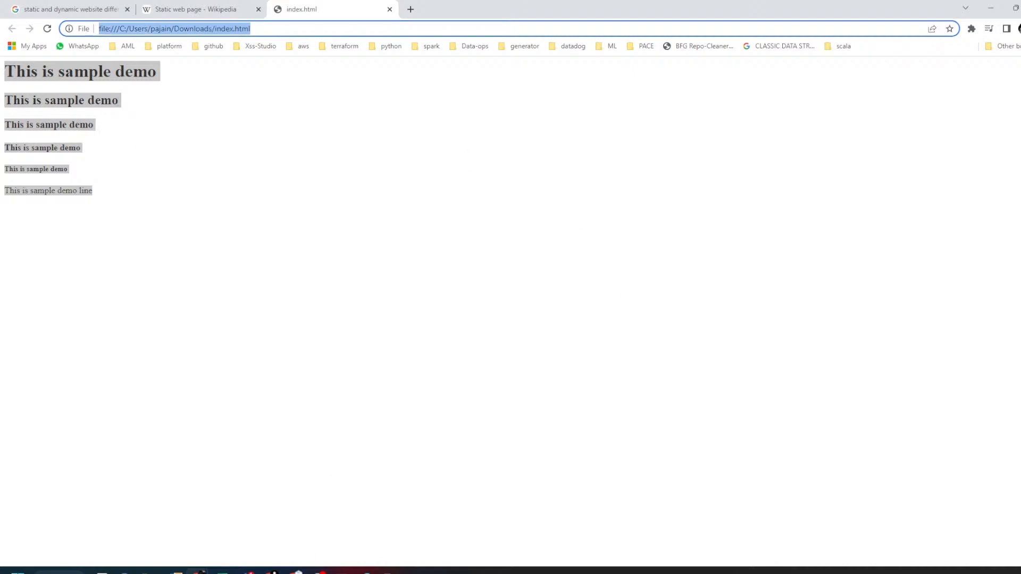
left_click(375, 569)
mouse_move(641, 236)
left_mouse_down()
mouse_move(643, 202)
mouse_move(728, 215)
mouse_move(629, 240)
mouse_move(632, 250)
left_mouse_up()
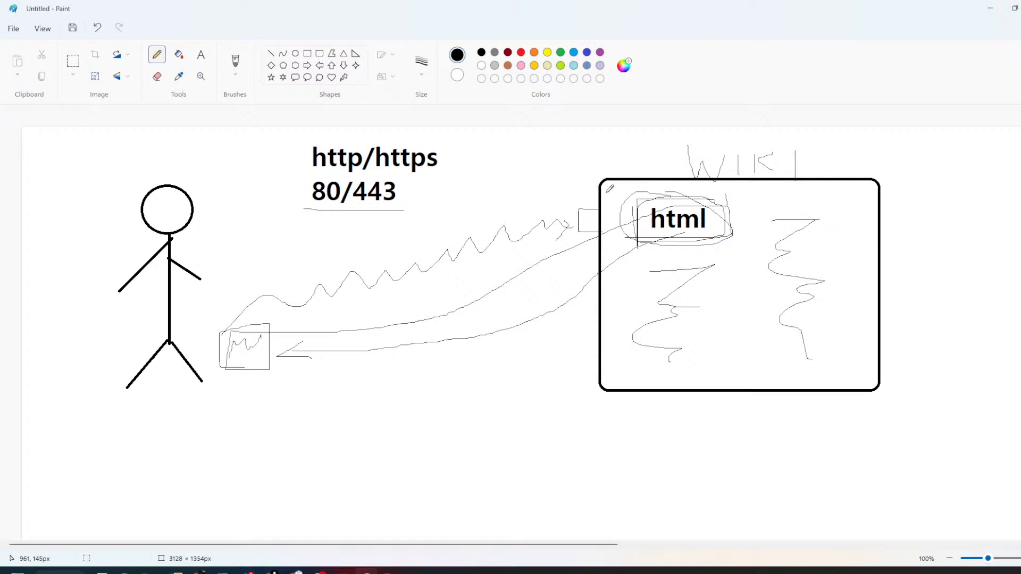
- Draw a return line from the html box toward the figure, then highlight the five headings
mouse_move(638, 215)
left_mouse_down()
mouse_move(606, 314)
mouse_move(458, 395)
mouse_move(293, 401)
mouse_move(255, 375)
mouse_move(278, 376)
left_mouse_up()
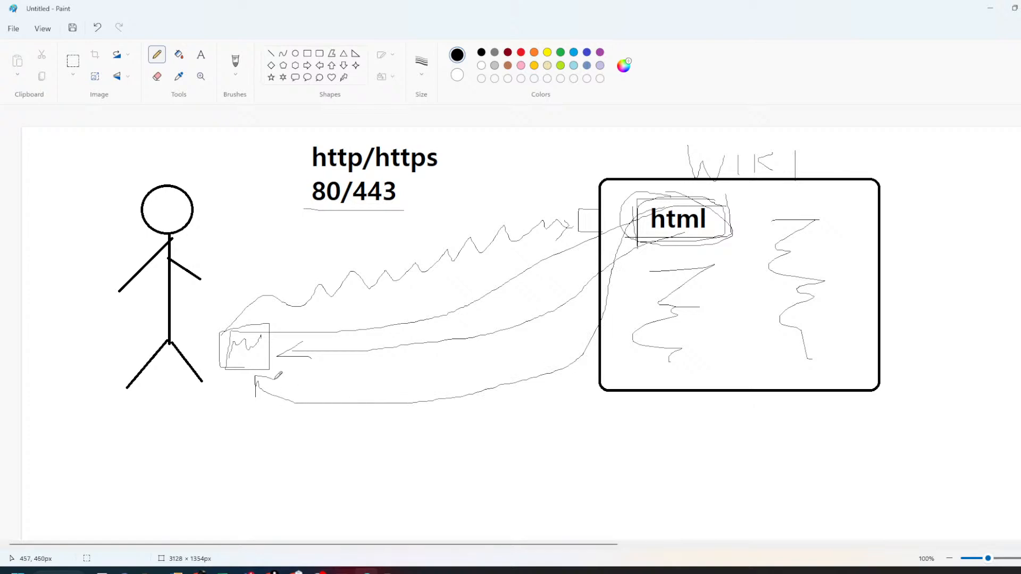
left_click(996, 9)
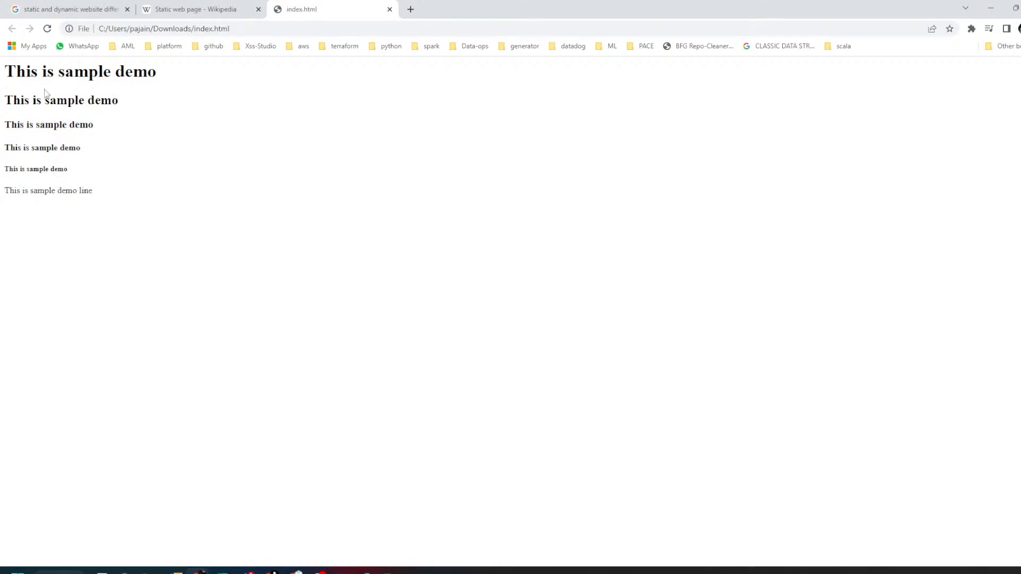
left_click_drag(6, 72, 73, 175)
left_click(128, 191)
- In a new tab, search 'w3schools html' and open the W3Schools HTML Tutorial result
left_click(410, 9)
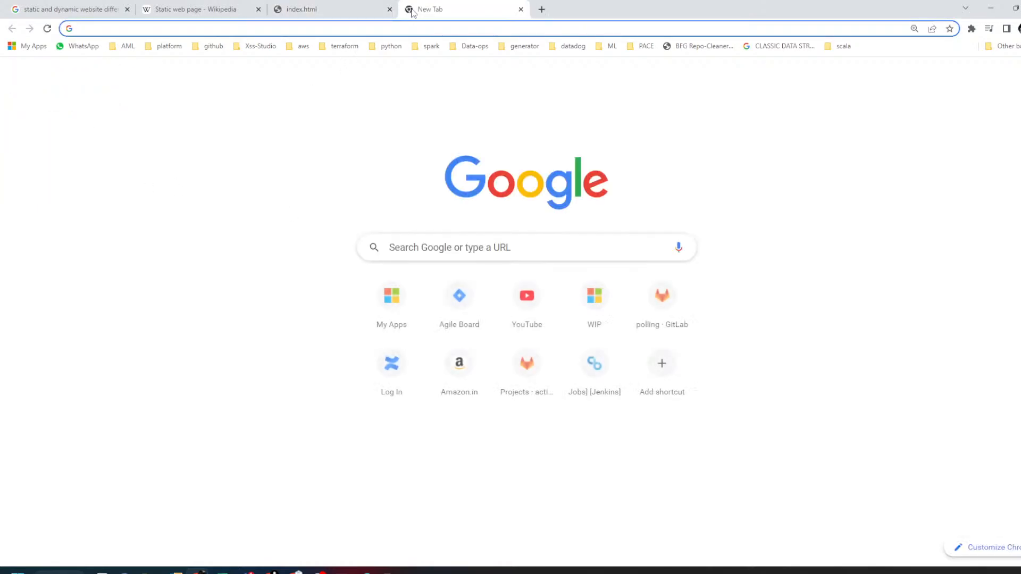
type("w")
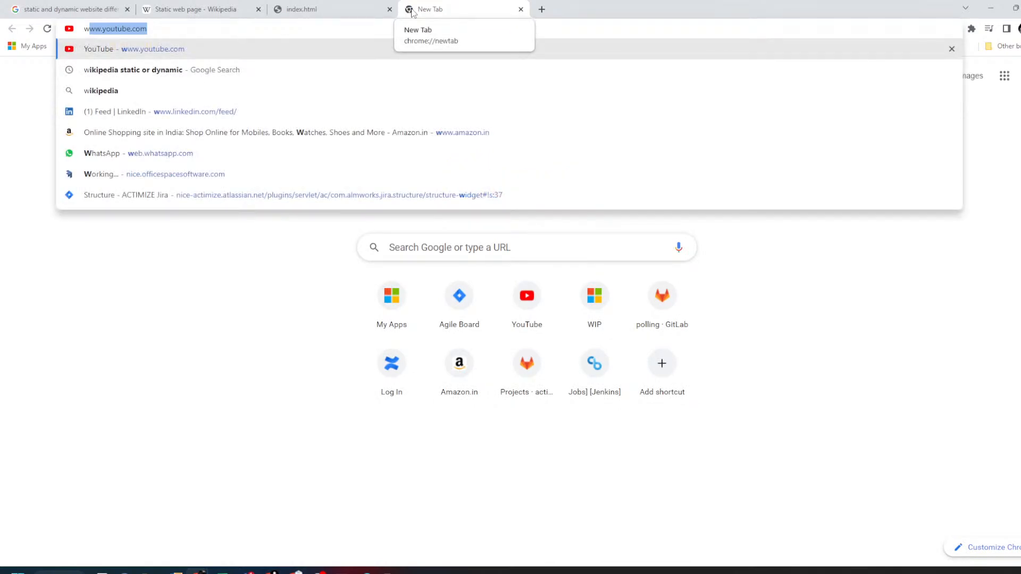
type("3")
key("Down")
key("Down")
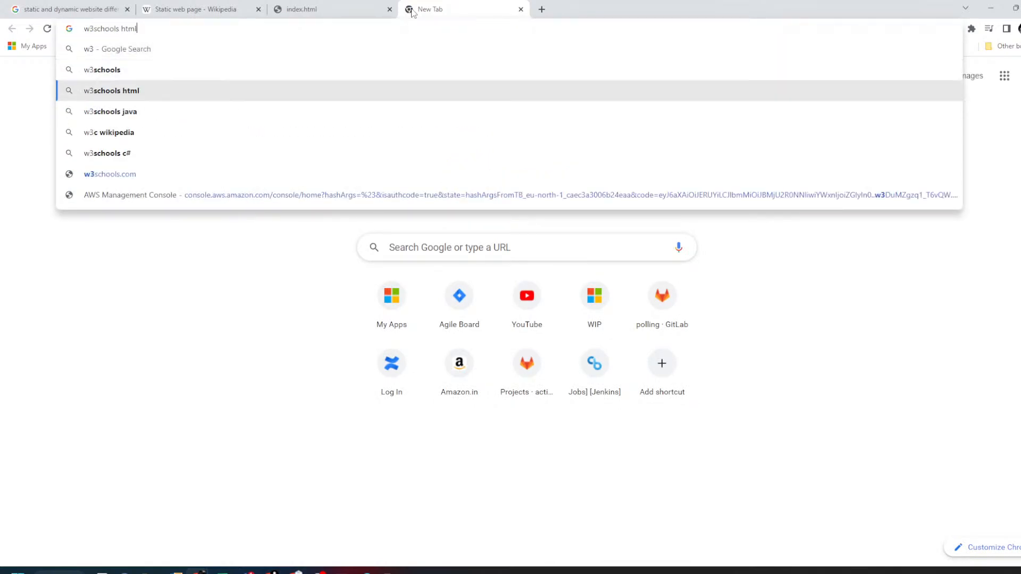
key("Return")
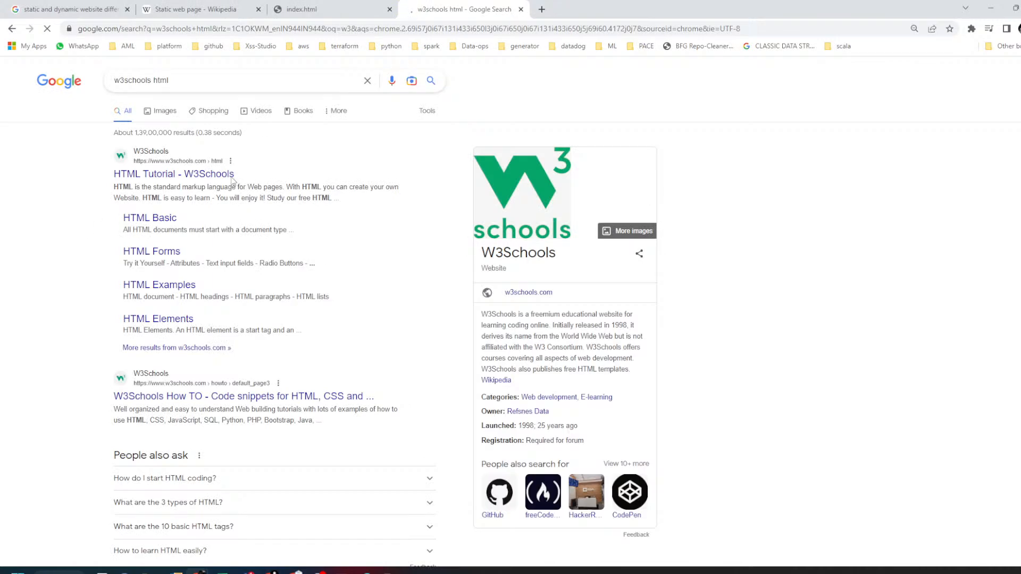
left_click(200, 179)
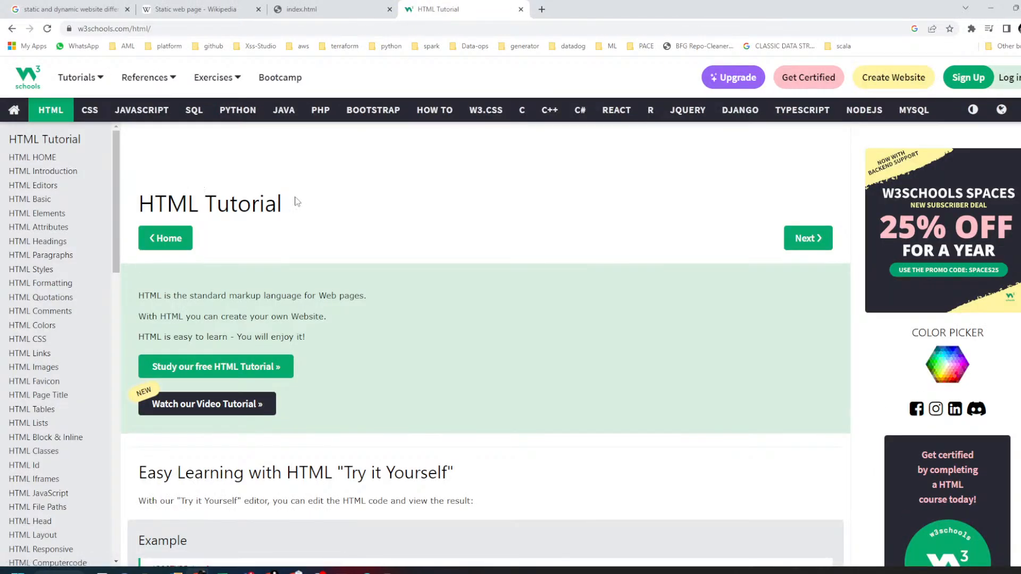
- Browse the W3Schools list of all tutorials, then close it
left_click(100, 89)
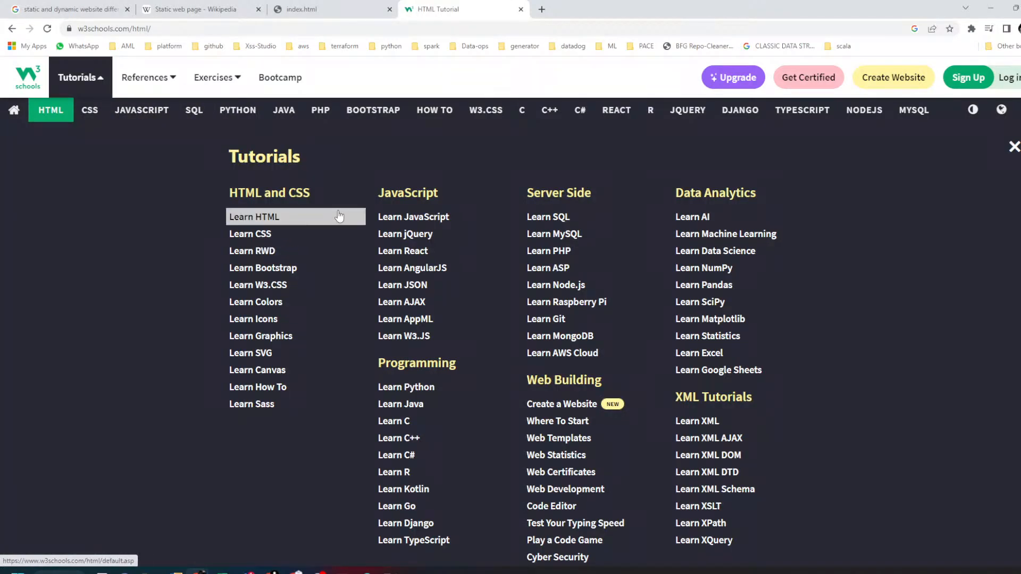
scroll(743, 271, "down", 1)
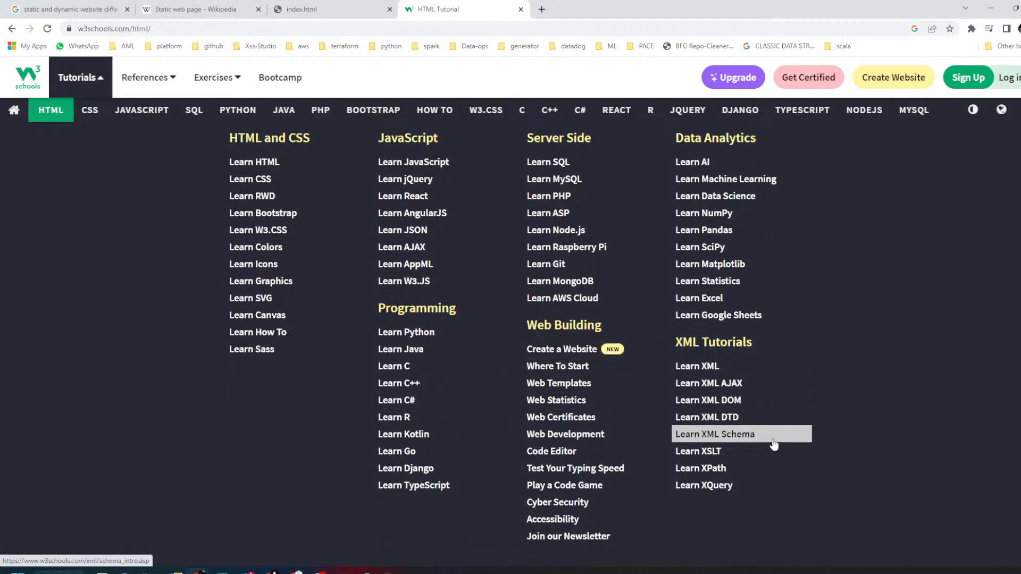
scroll(744, 433, "up", 1)
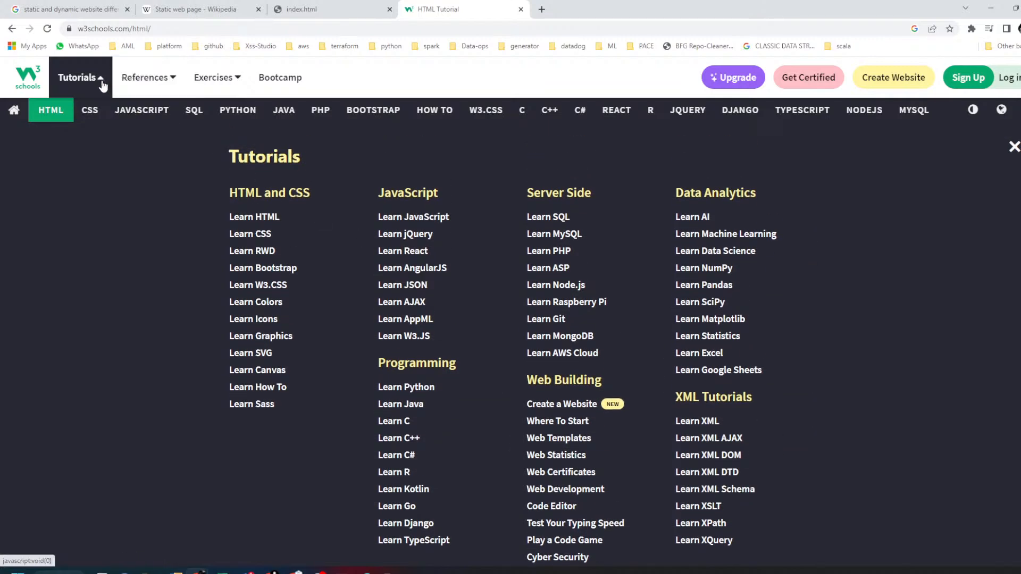
left_click(103, 83)
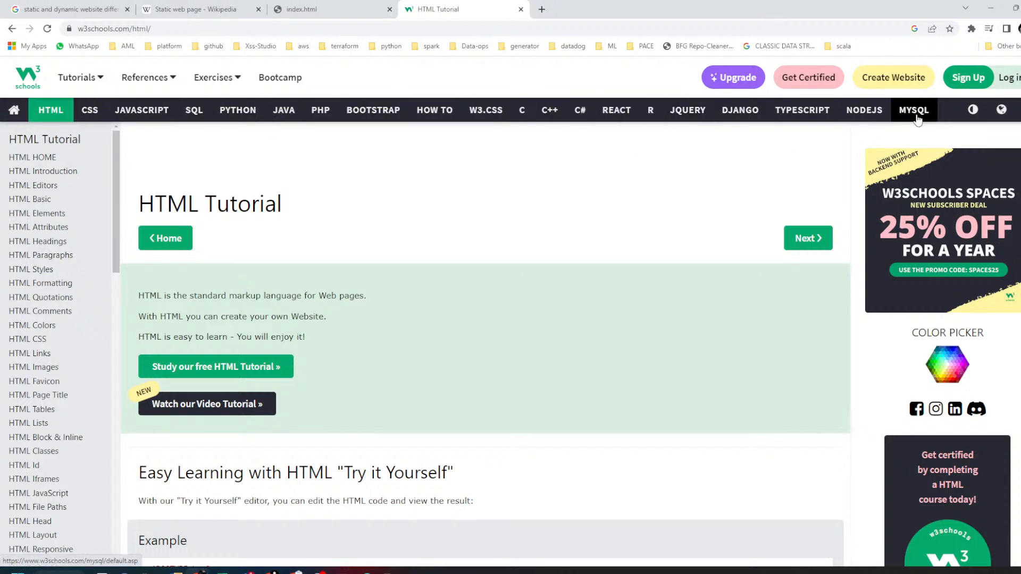
- Scroll to the HTML Tutorial's Example code block and select its h1 tag name
scroll(433, 303, "down", 6)
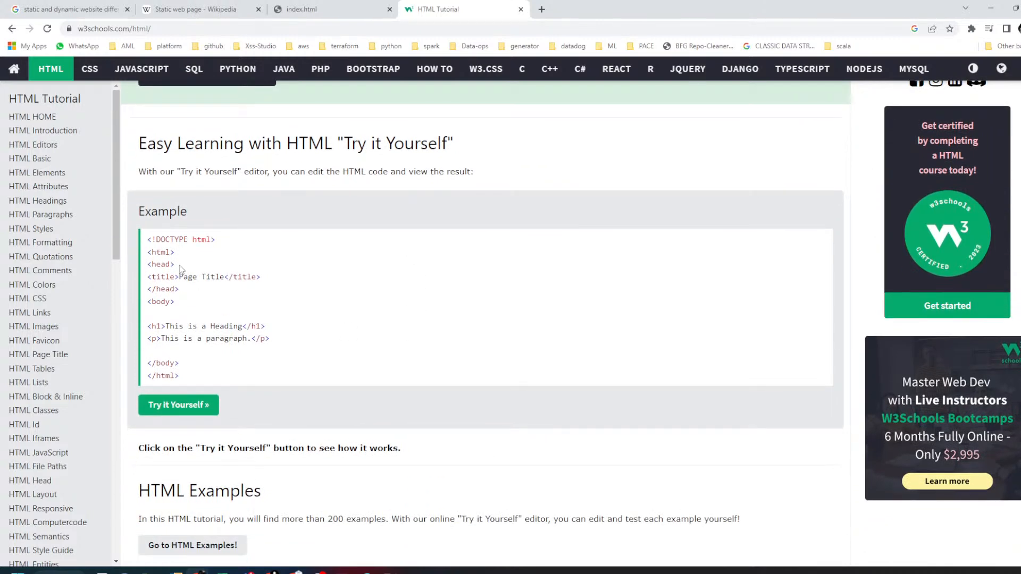
left_click_drag(148, 239, 233, 378)
left_click(277, 319)
scroll(258, 322, "down", 4)
scroll(259, 321, "up", 6)
scroll(258, 319, "down", 1)
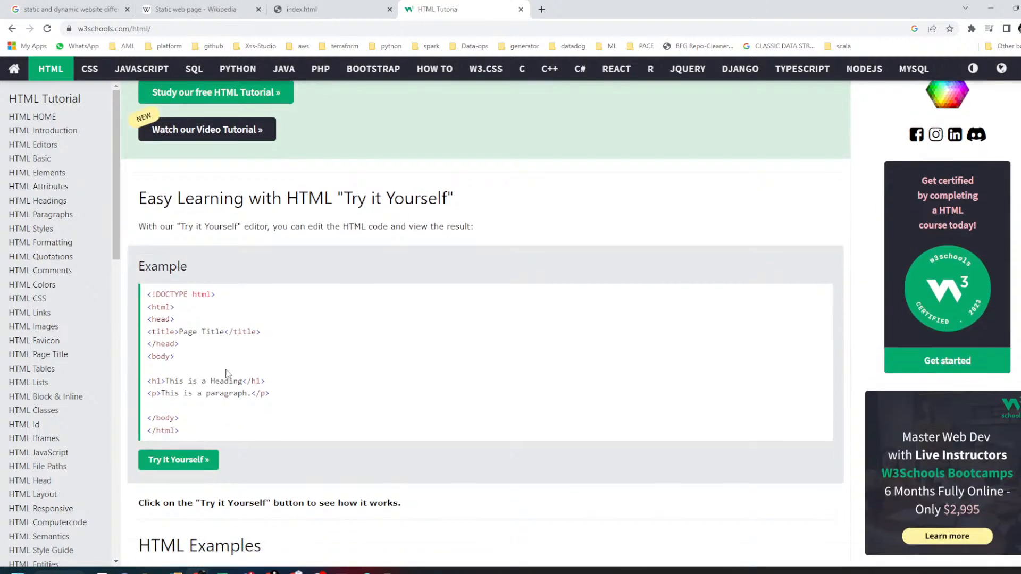
double_click(156, 380)
- Inspect the Wikipedia Static web page article's HTML in developer tools, then return to Notepad++ index.html
left_click(155, 394)
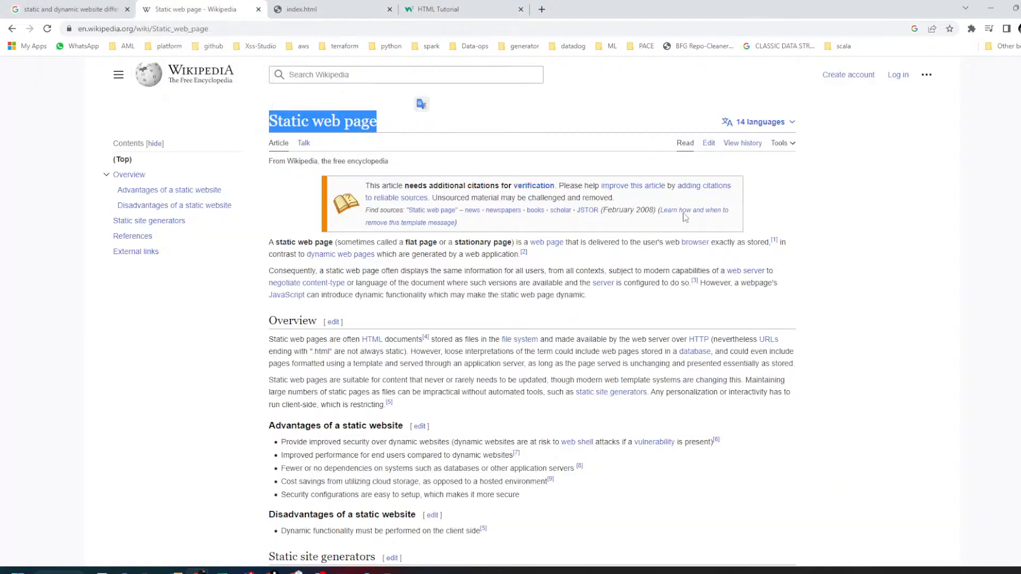
right_click(391, 304)
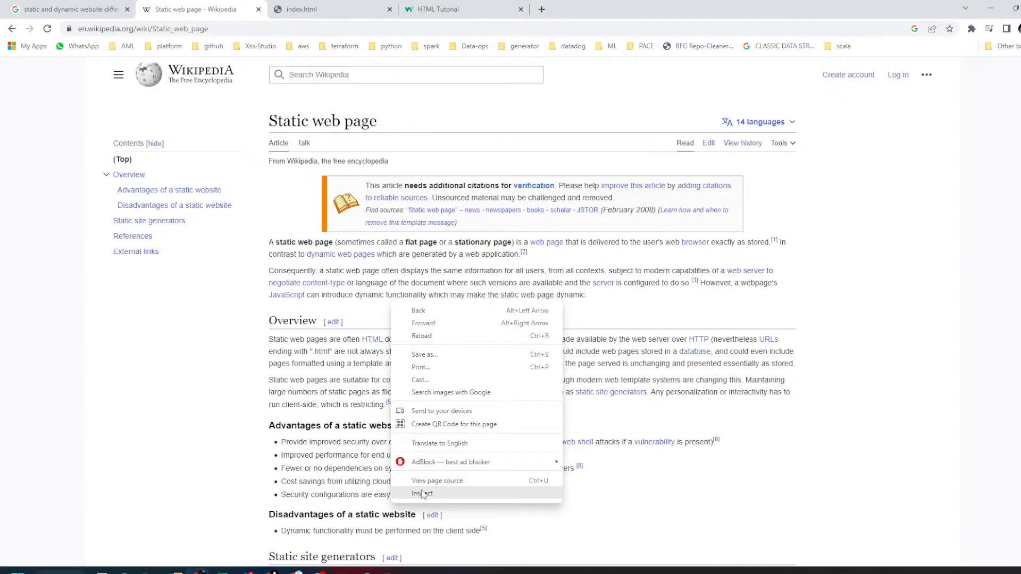
left_click(423, 495)
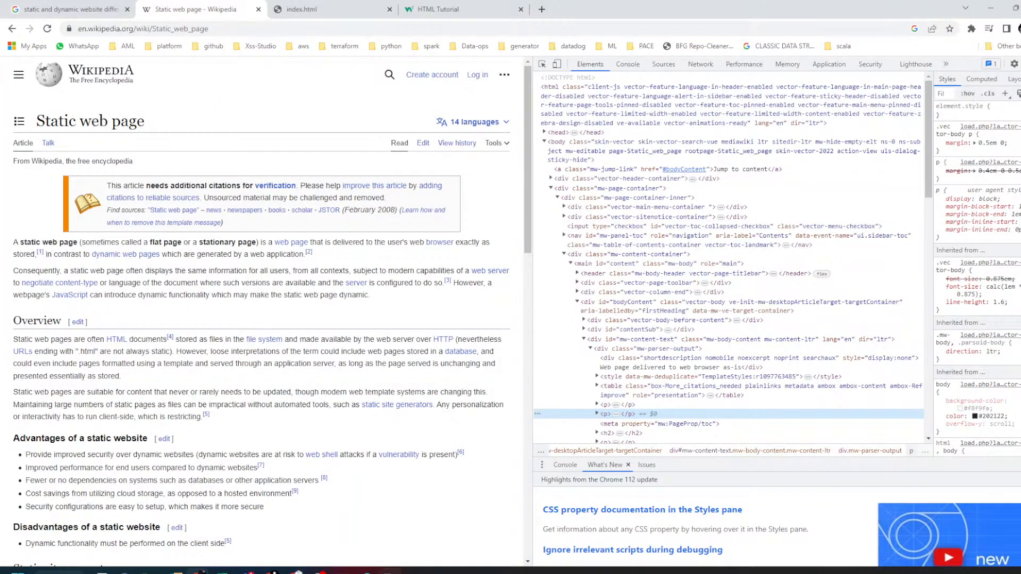
left_click(392, 571)
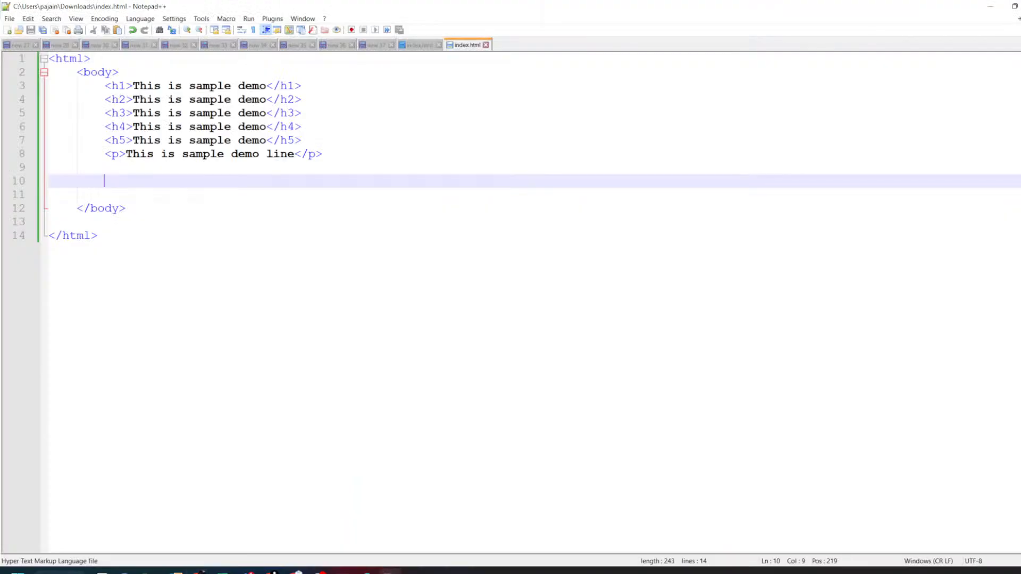
double_click(62, 58)
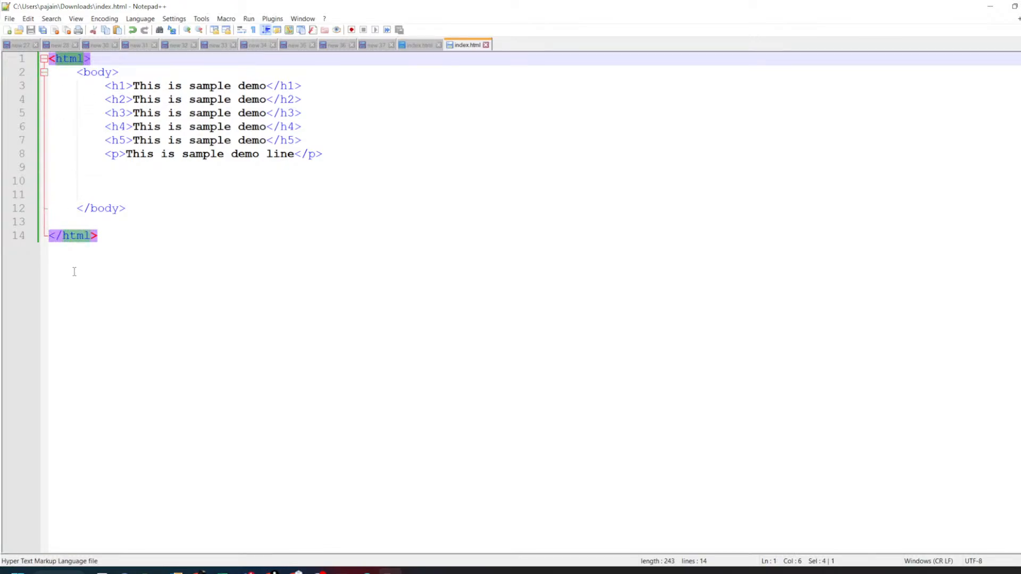
left_click(990, 5)
key("alt+Tab")
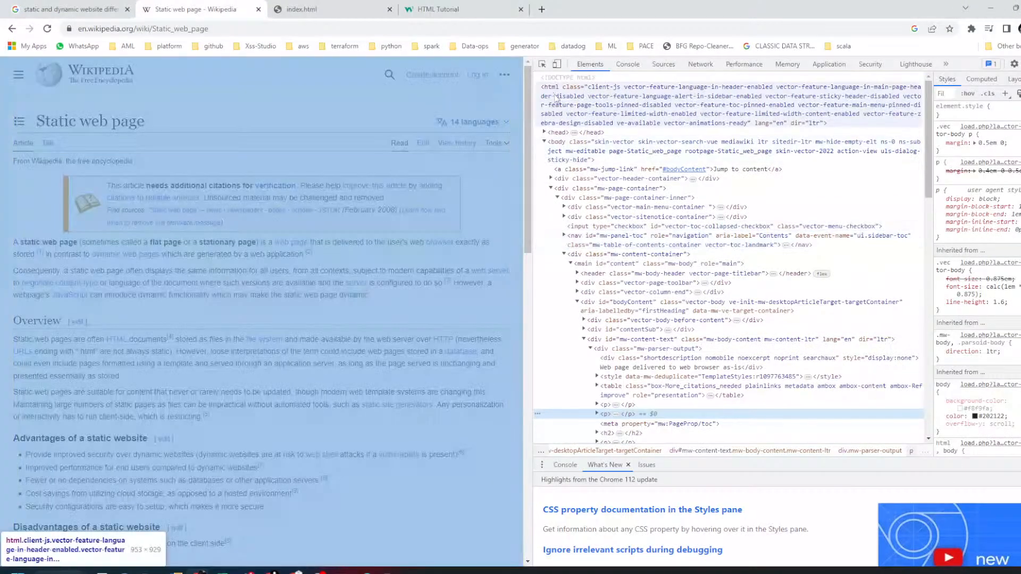
- Select the root html element in Elements, then collapse and re-expand the body element
left_click(550, 90)
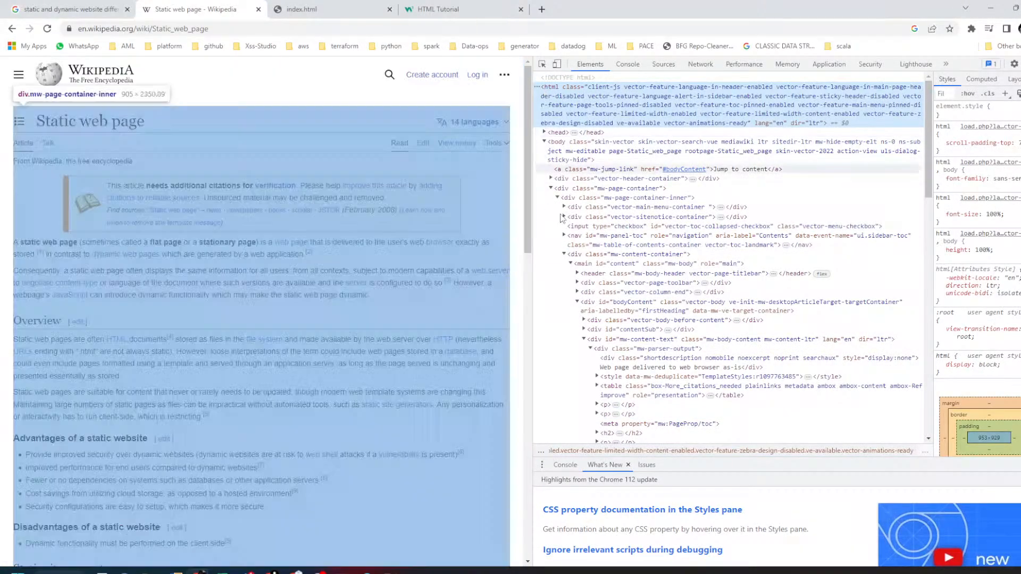
scroll(594, 372, "down", 15)
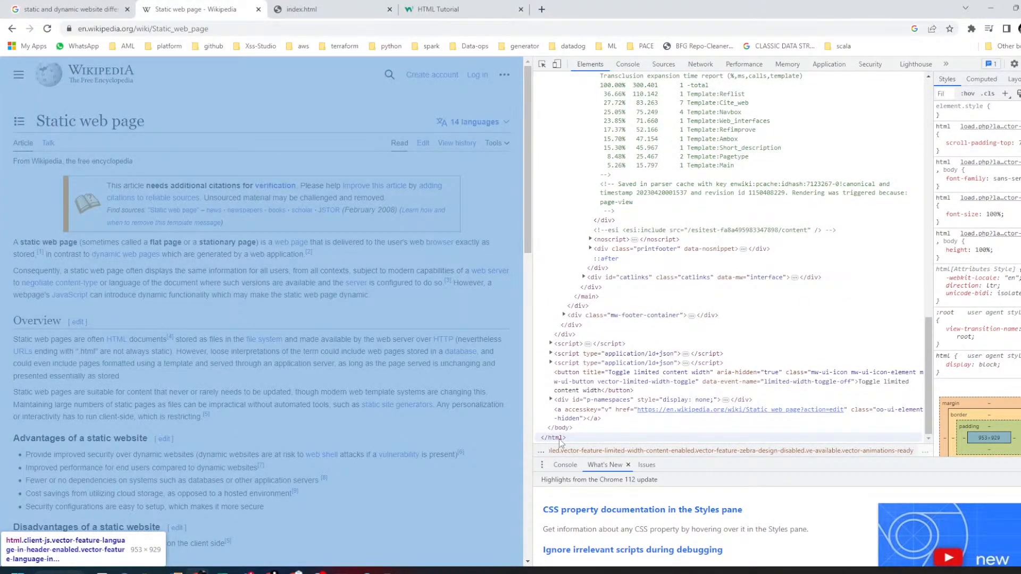
scroll(559, 438, "up", 15)
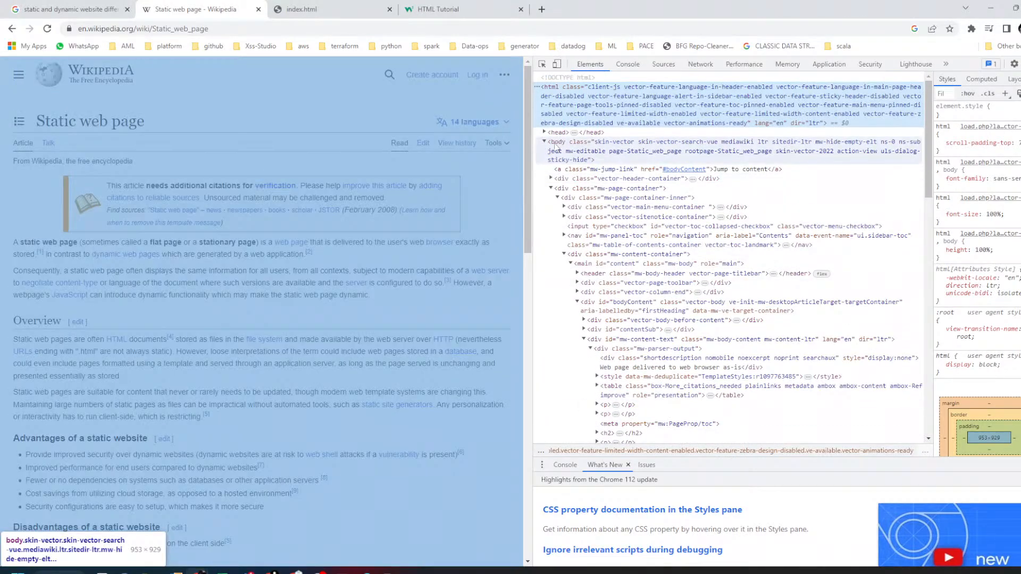
left_click(545, 142)
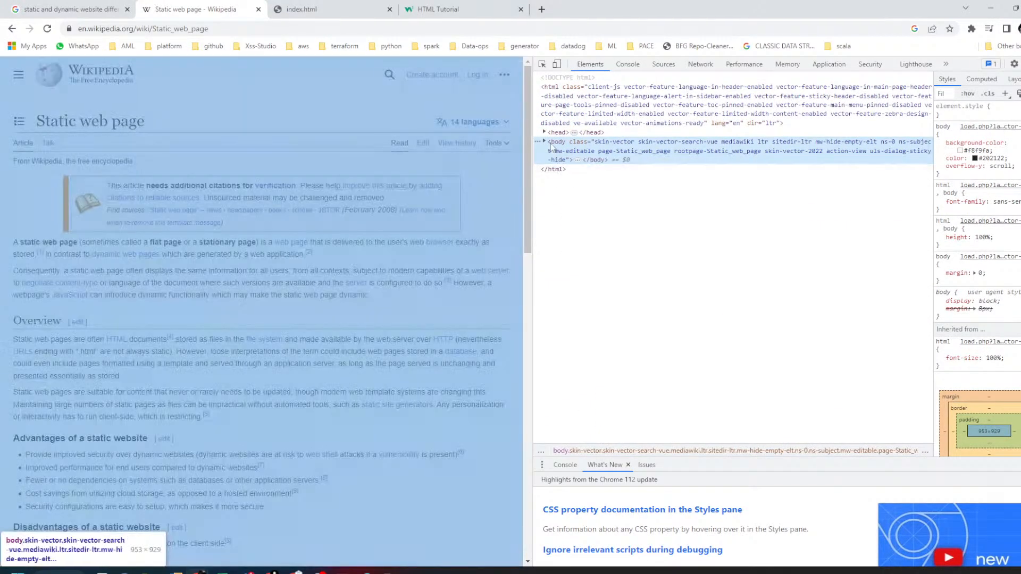
left_click(544, 142)
scroll(580, 426, "down", 15)
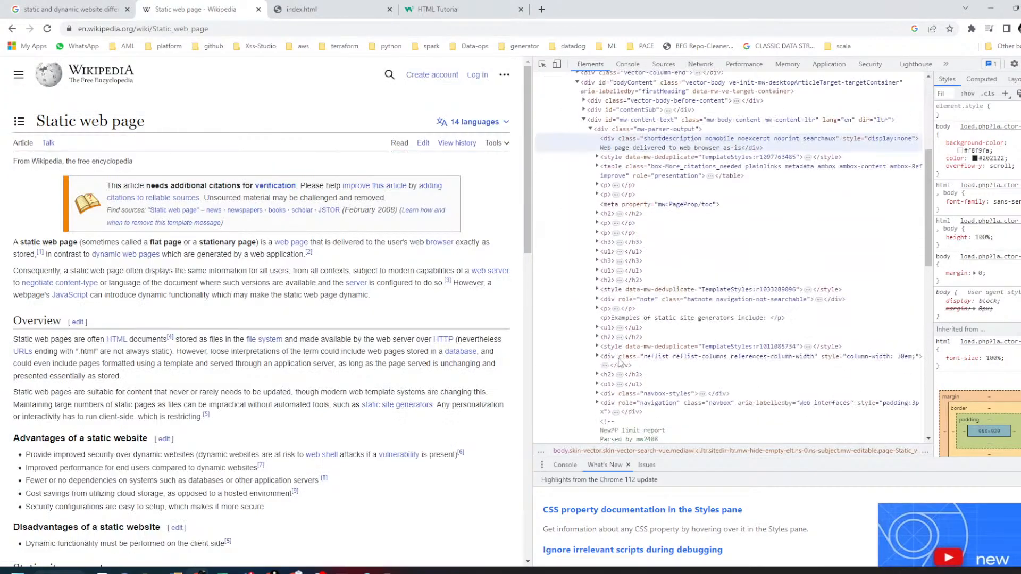
scroll(611, 391, "up", 15)
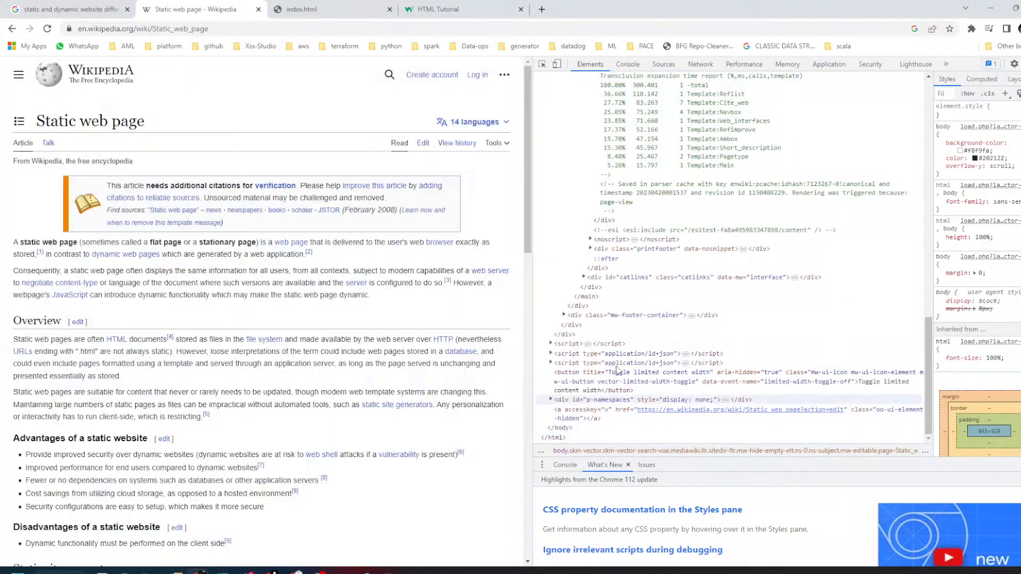
scroll(644, 355, "down", 2)
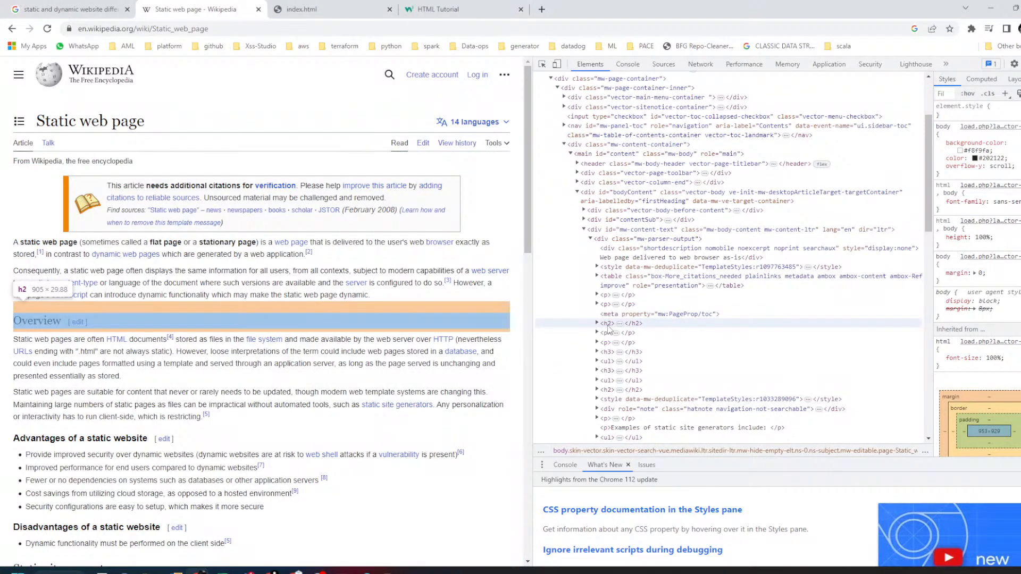
- Zoom DevTools in two steps and scroll through the article's h2, h3, p and ul markup
key("ctrl+plus")
key("ctrl+plus")
key("ctrl+plus")
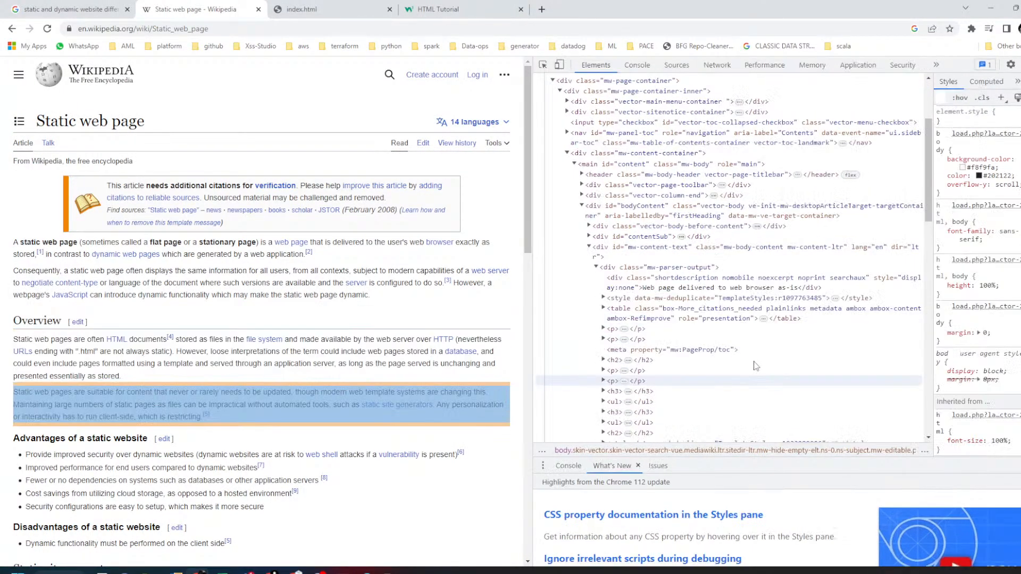
key("ctrl+plus")
scroll(638, 212, "up", 5)
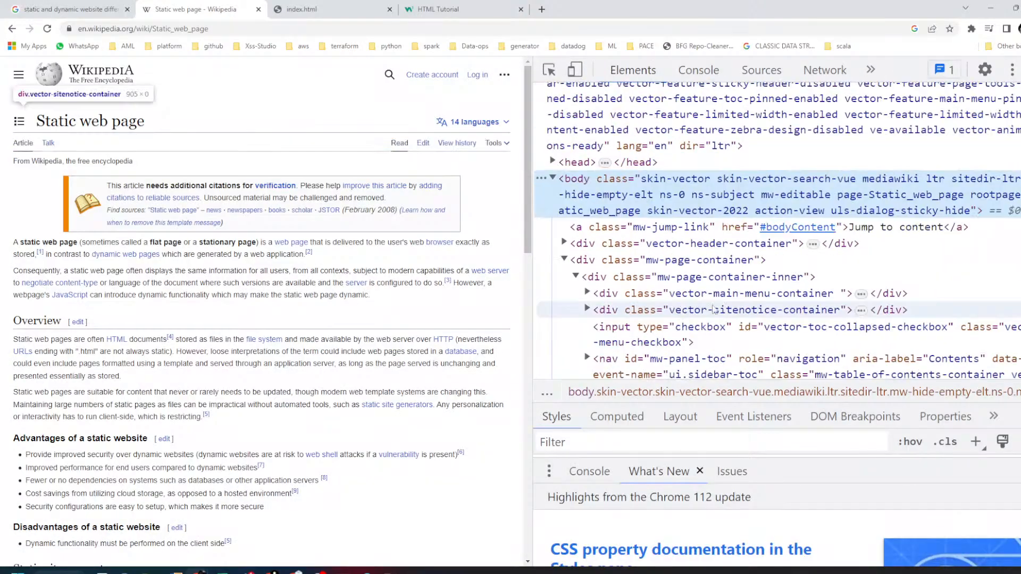
scroll(595, 244, "down", 6)
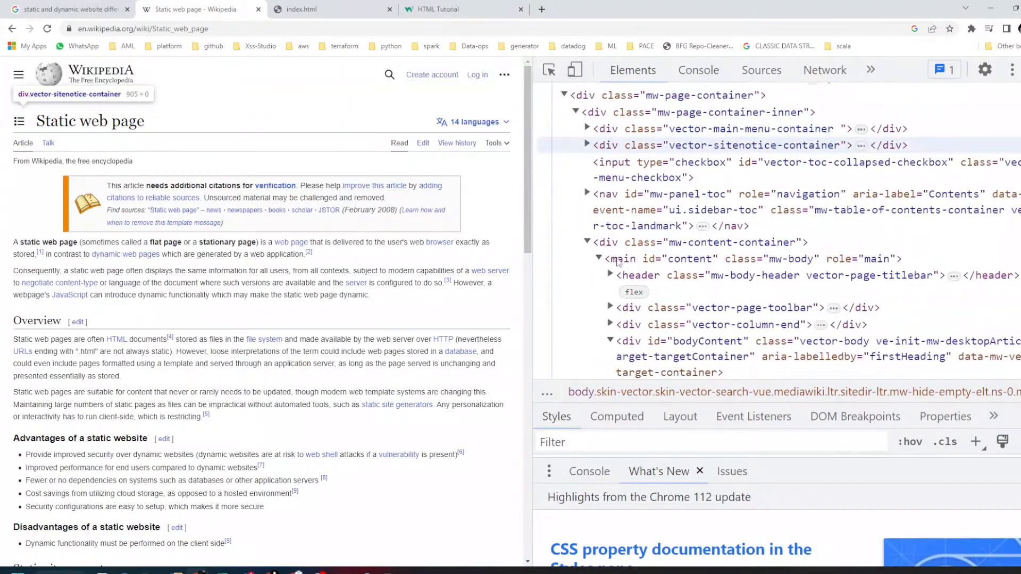
scroll(622, 269, "down", 10)
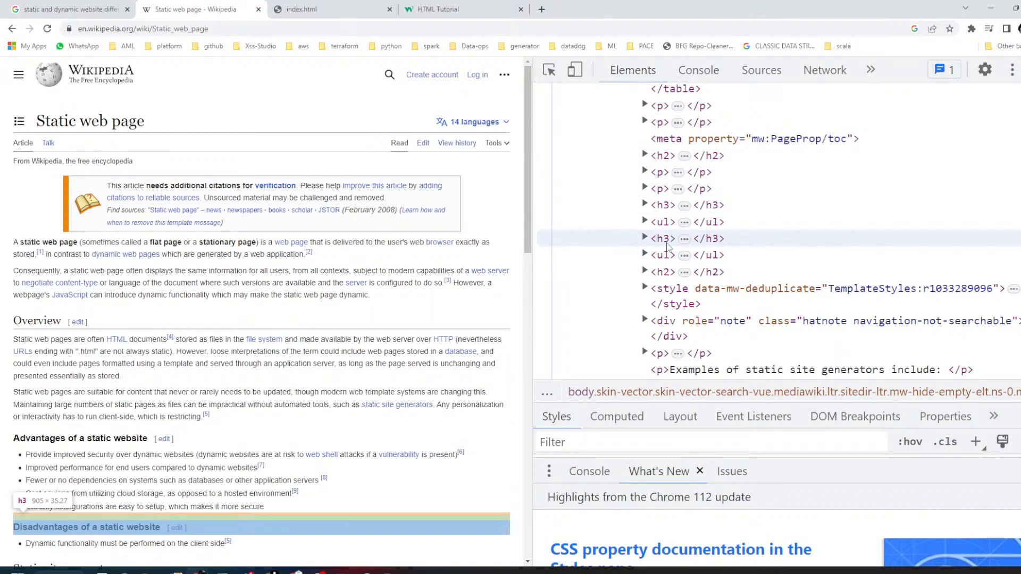
scroll(670, 280, "down", 1)
scroll(468, 320, "down", 4)
scroll(683, 218, "up", 2)
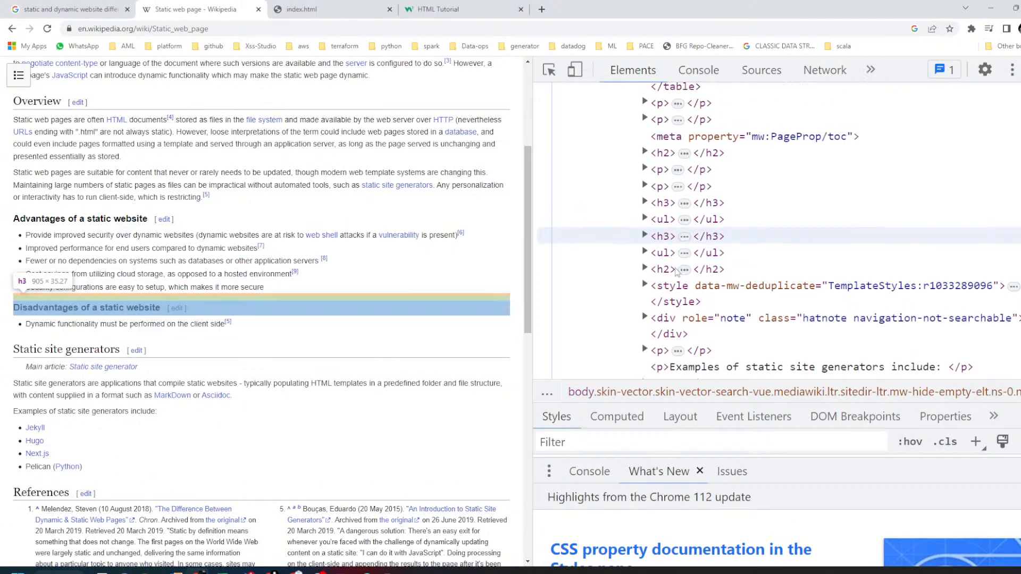
scroll(659, 249, "up", 5)
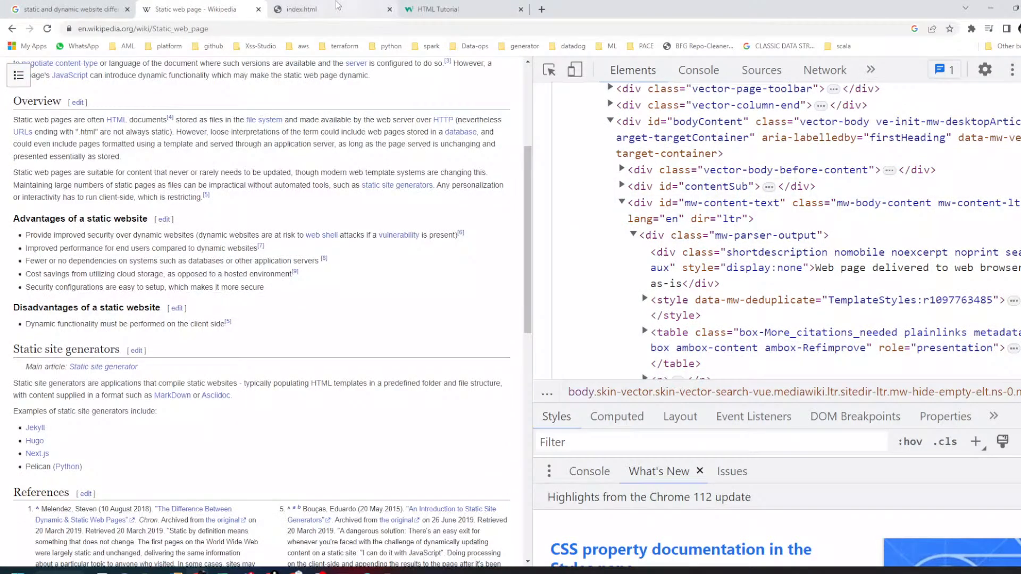
left_click(359, 16)
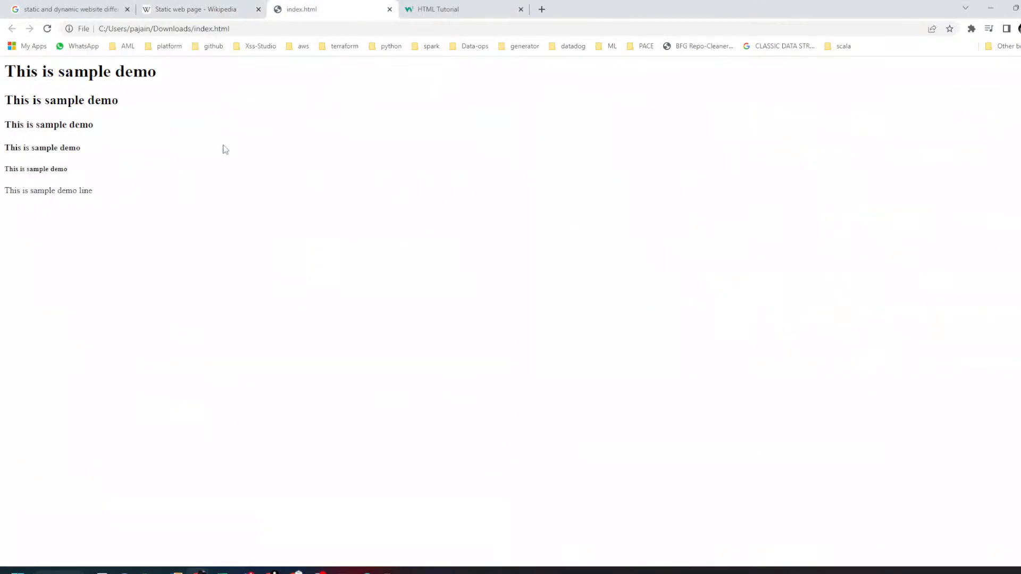
right_click(193, 176)
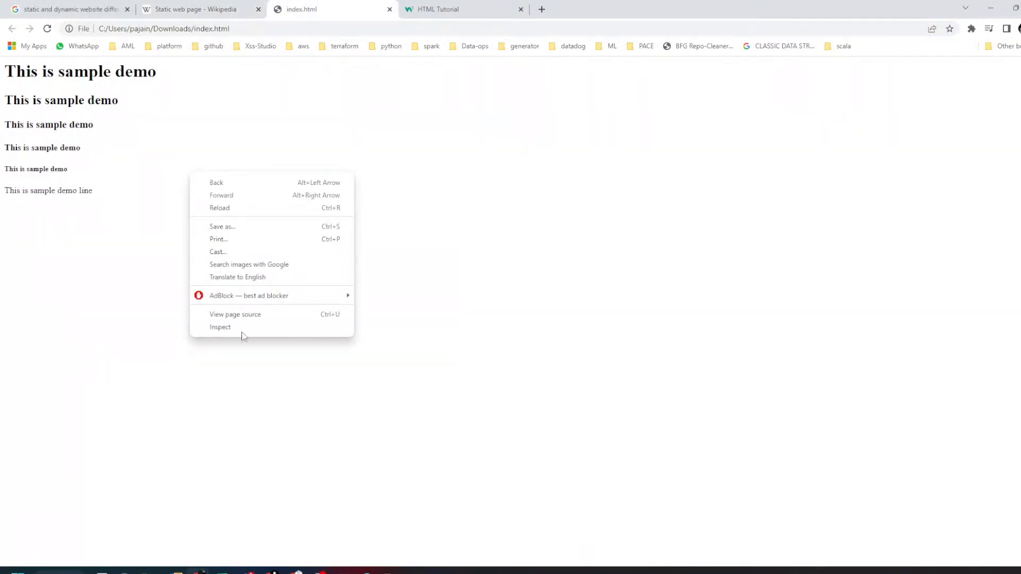
left_click(258, 335)
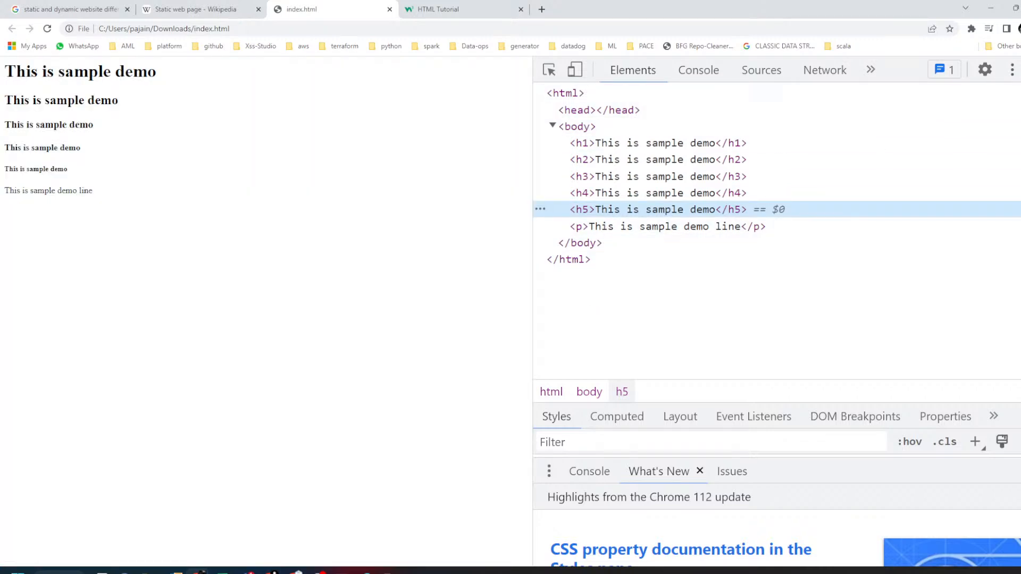
key("F12")
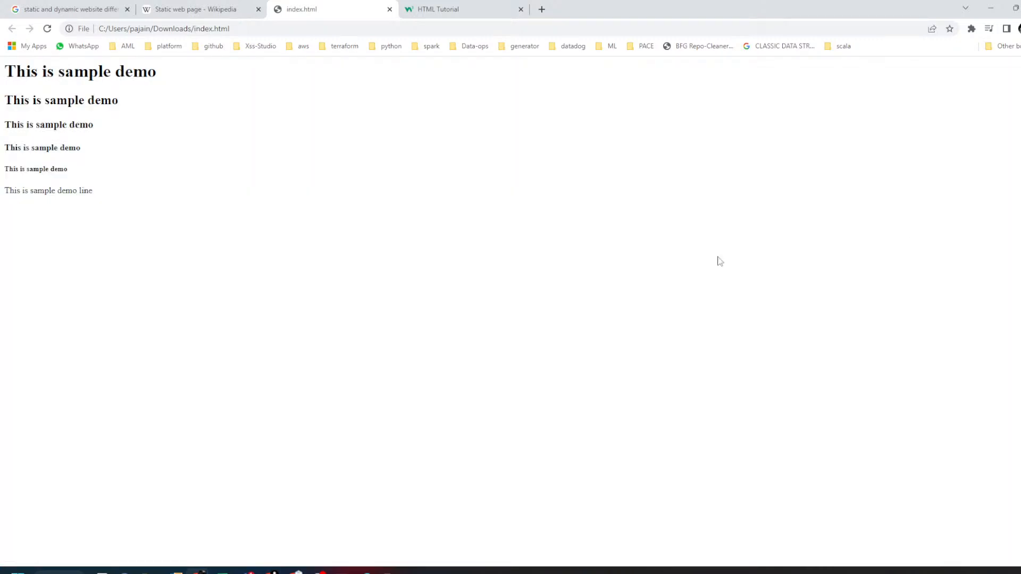
- On the W3Schools HTML Tutorial tab, step through the HTML Styles, HTML Colors and HTML CSS lessons
left_click(460, 4)
scroll(44, 249, "down", 4)
scroll(44, 250, "up", 4)
scroll(44, 250, "down", 2)
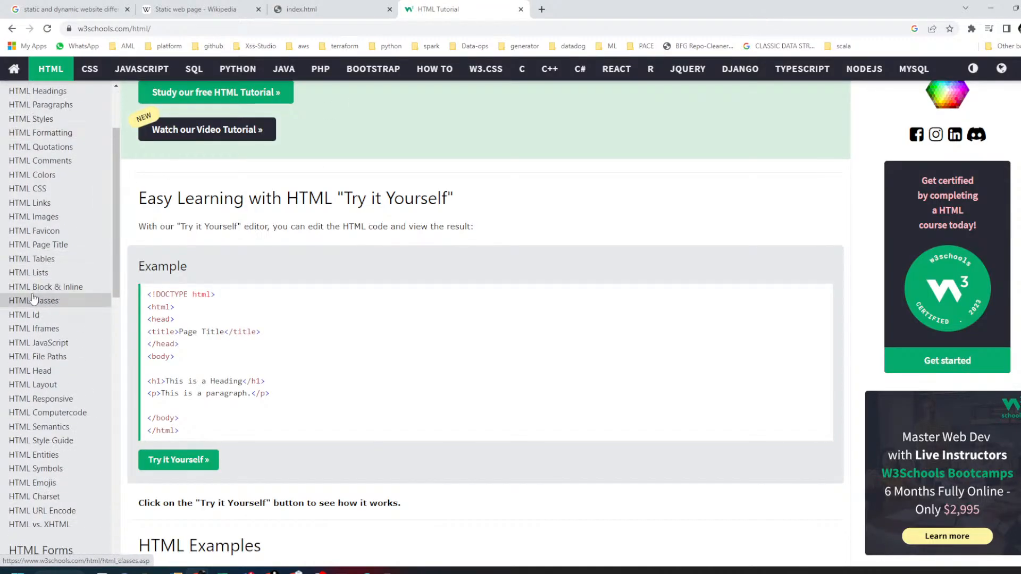
scroll(78, 360, "down", 3)
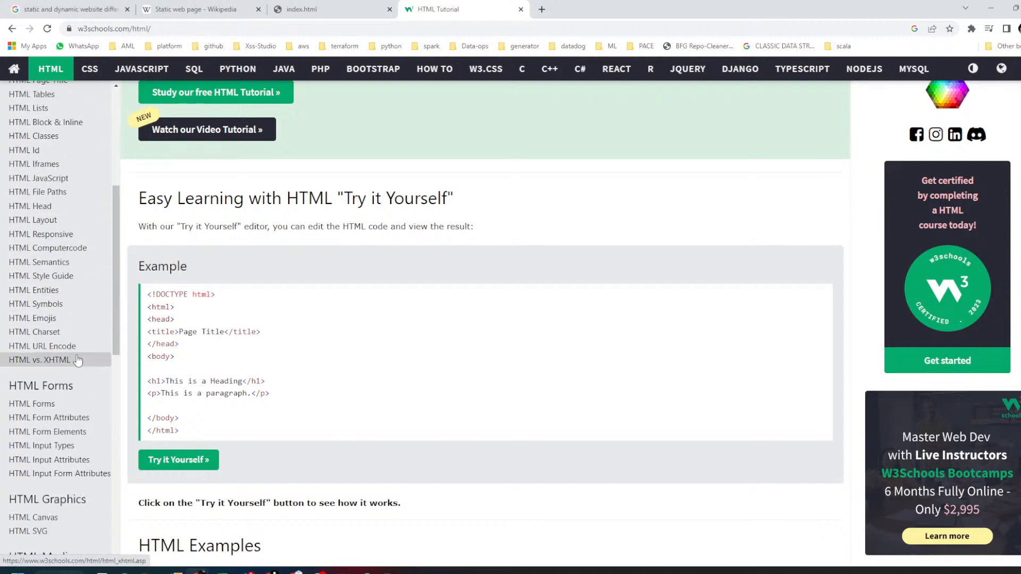
scroll(78, 360, "up", 5)
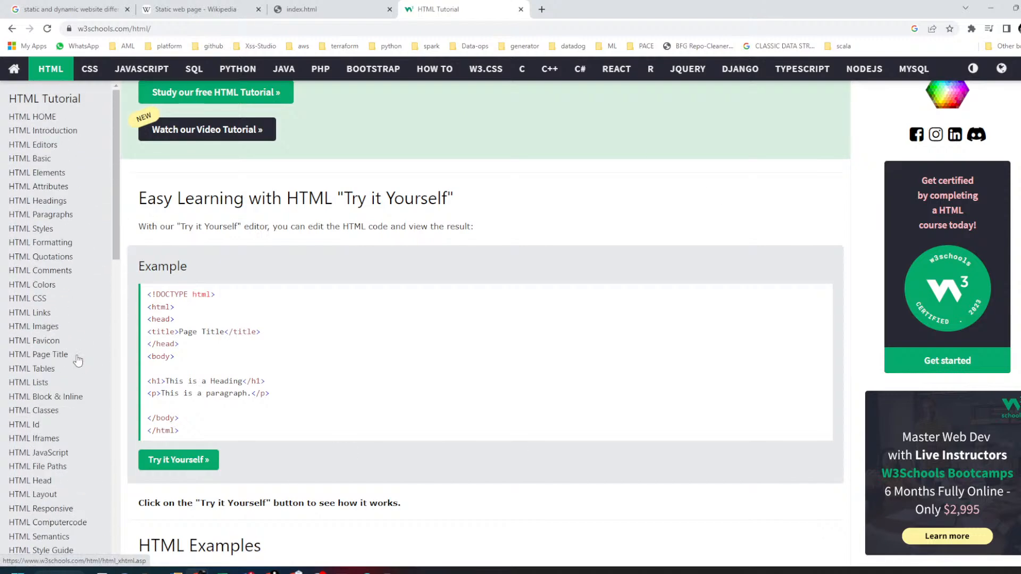
left_click(53, 229)
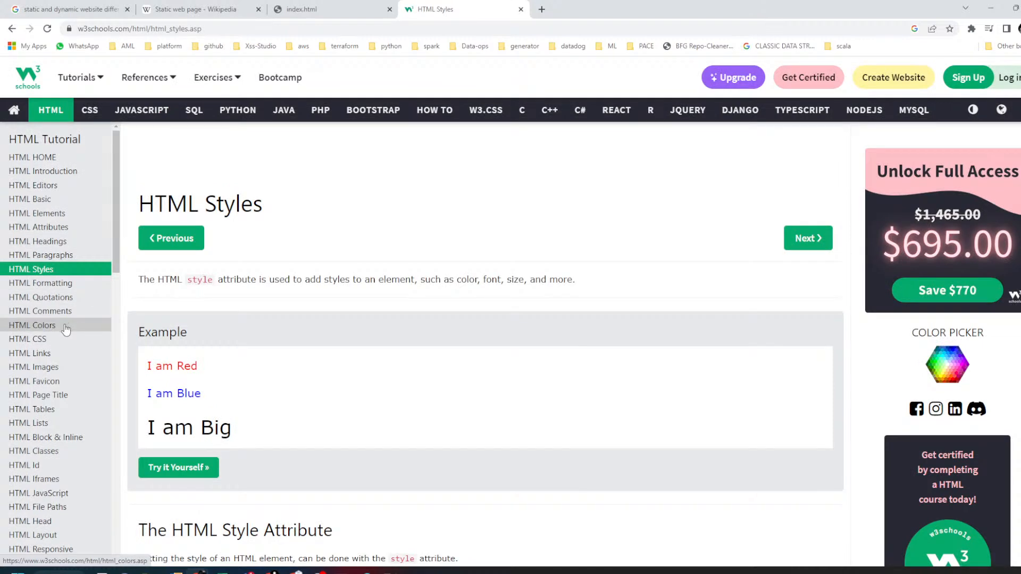
left_click(66, 329)
scroll(40, 362, "down", 2)
left_click(40, 360)
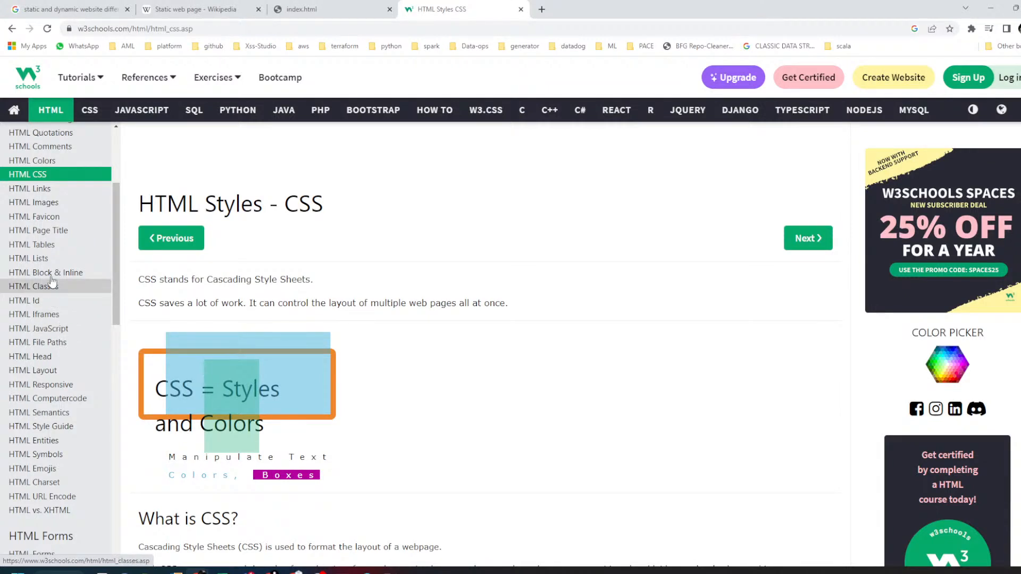
- Return to the local index.html sample page and select all its text
scroll(52, 250, "down", 1)
scroll(52, 245, "up", 4)
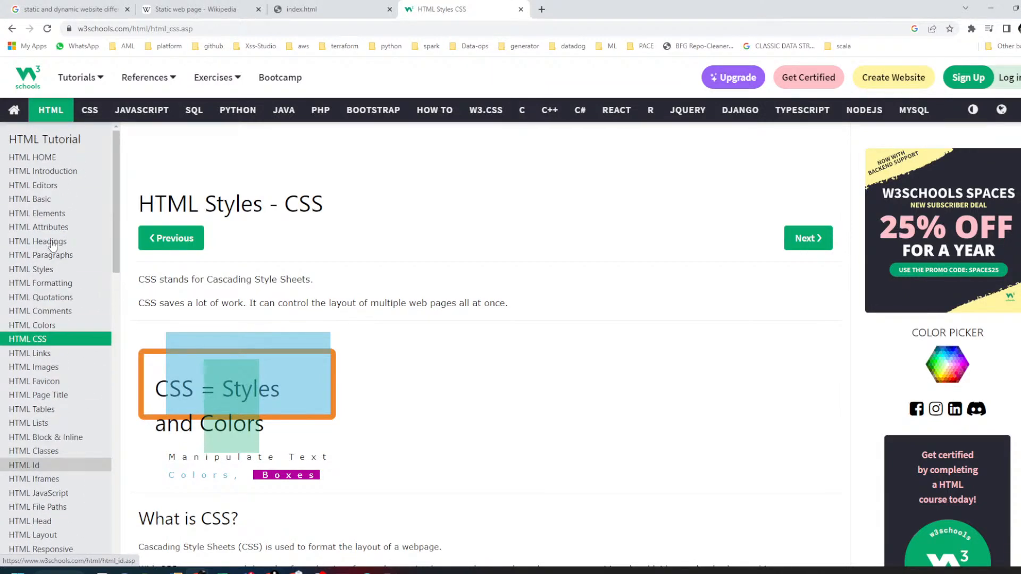
left_click(313, 6)
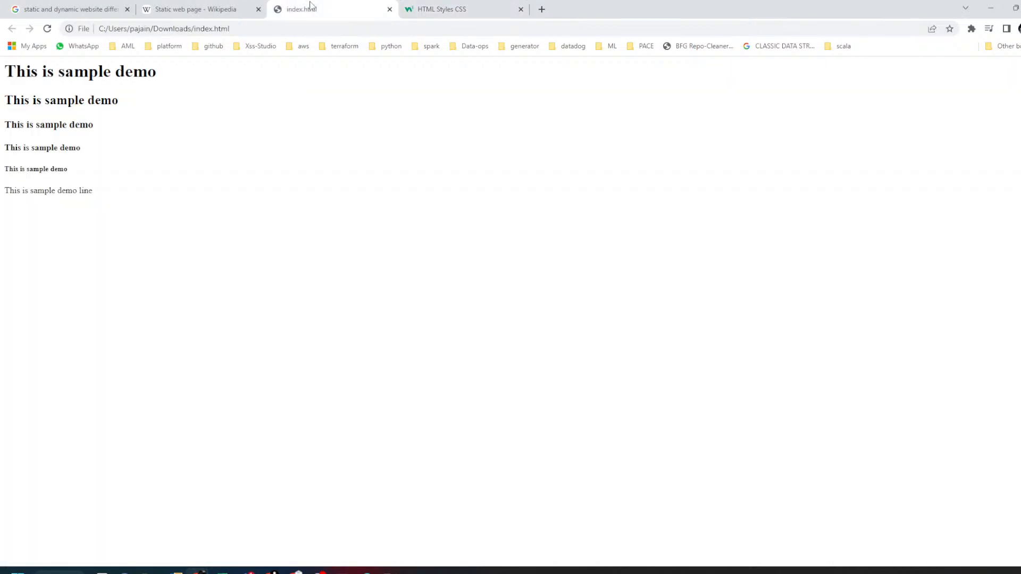
left_click_drag(8, 75, 112, 190)
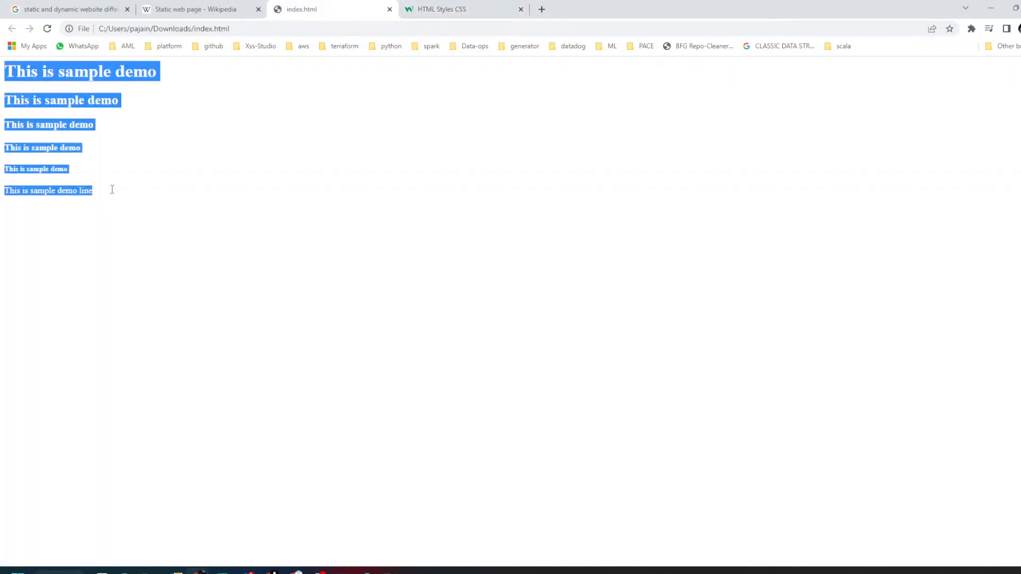
- Circle the whole client-server diagram in Paint, then open index.html from the Downloads folder
left_click(367, 571)
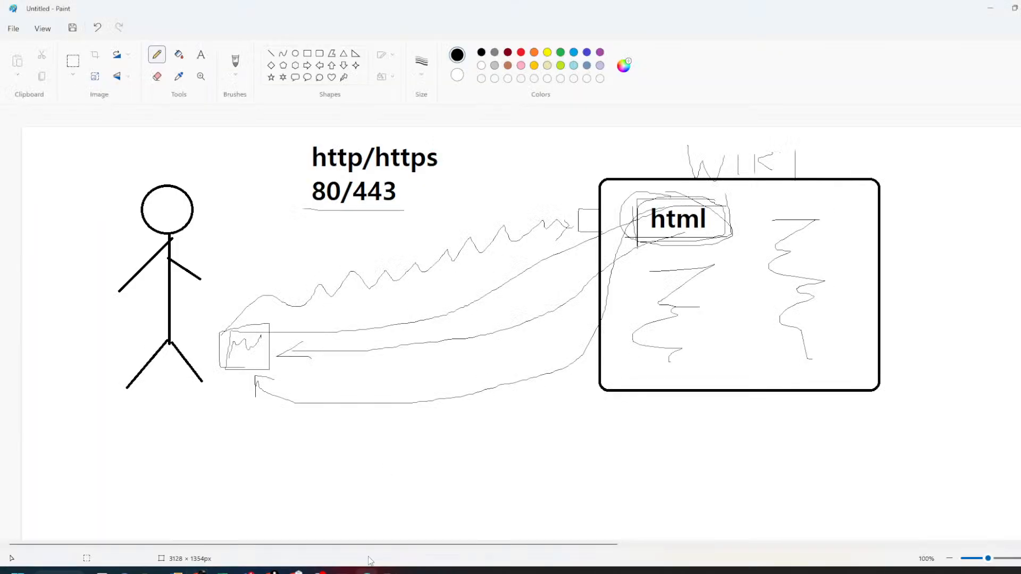
mouse_move(70, 174)
left_mouse_down()
mouse_move(176, 147)
mouse_move(425, 130)
mouse_move(545, 444)
mouse_move(143, 169)
left_mouse_up()
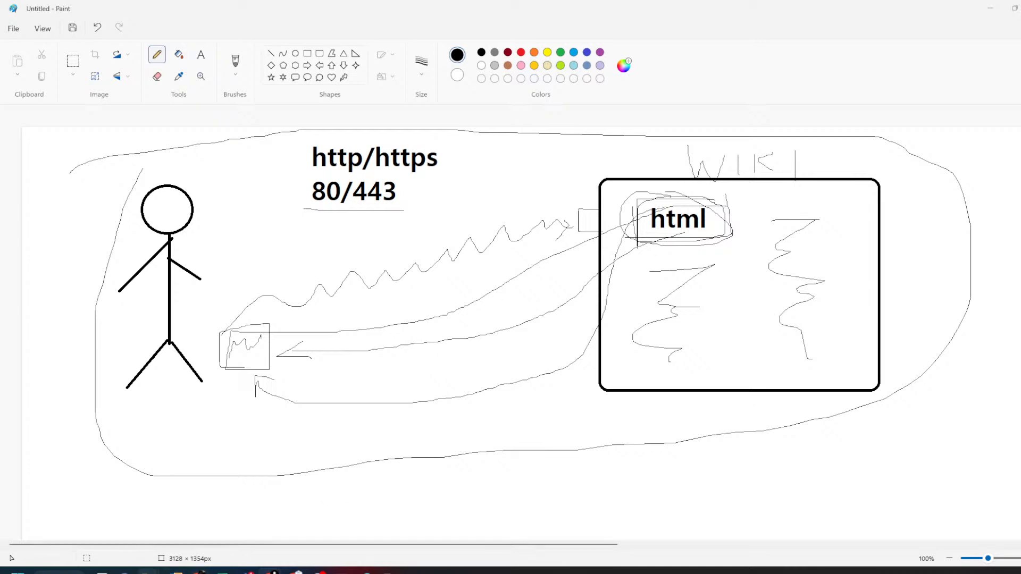
mouse_move(148, 571)
left_click(90, 527)
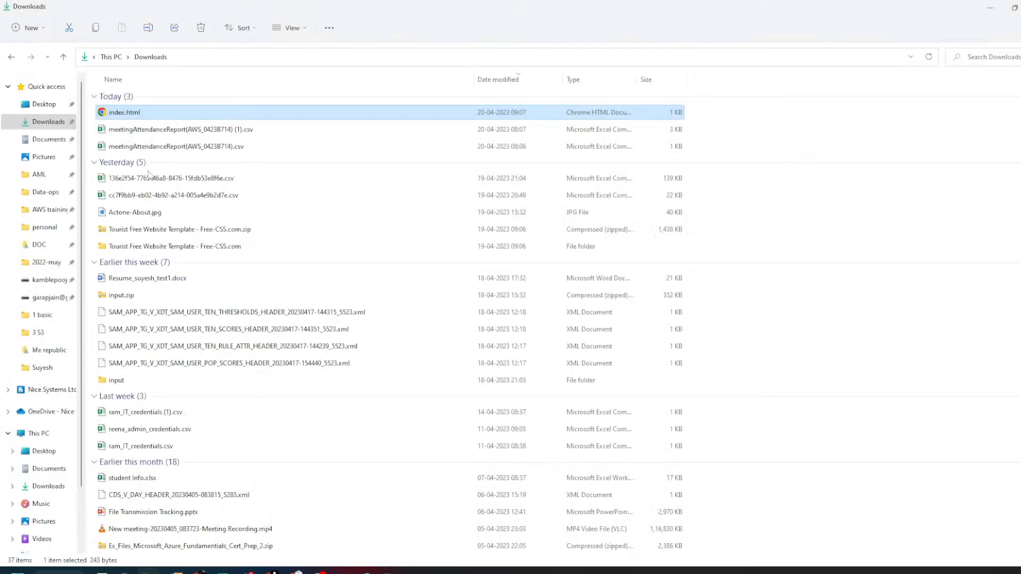
double_click(129, 112)
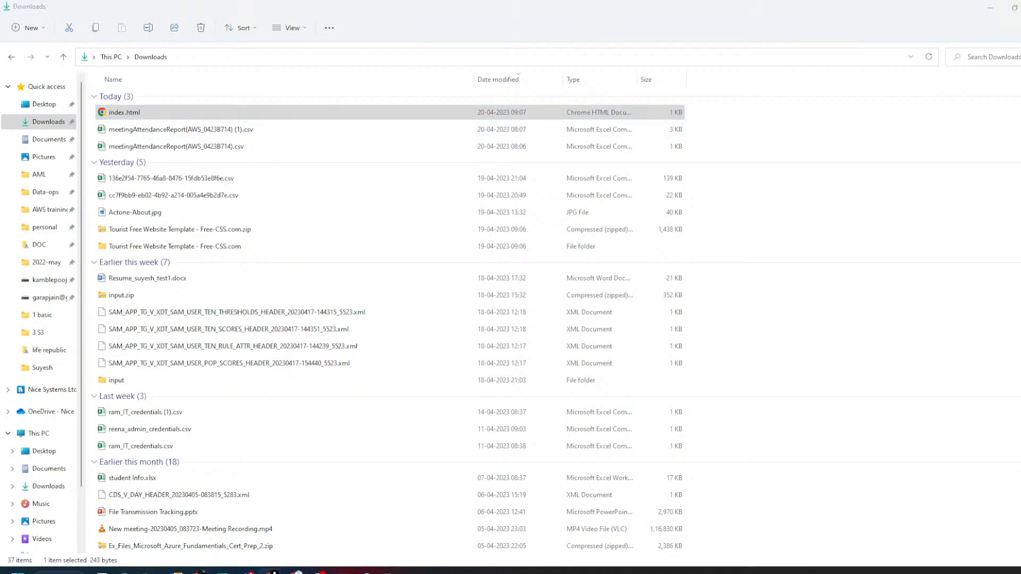
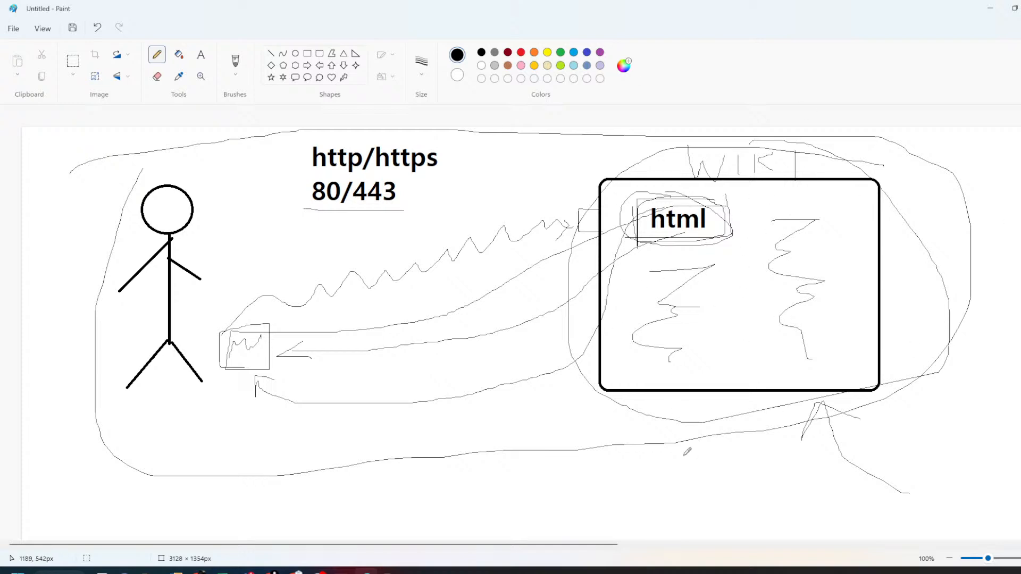
- Sketch two freehand pencil strokes beneath the html box in the Paint diagram
mouse_move(772, 488)
left_mouse_down()
mouse_move(752, 421)
mouse_move(780, 431)
left_mouse_up()
mouse_move(992, 471)
left_mouse_down()
mouse_move(907, 382)
mouse_move(903, 414)
left_mouse_up()
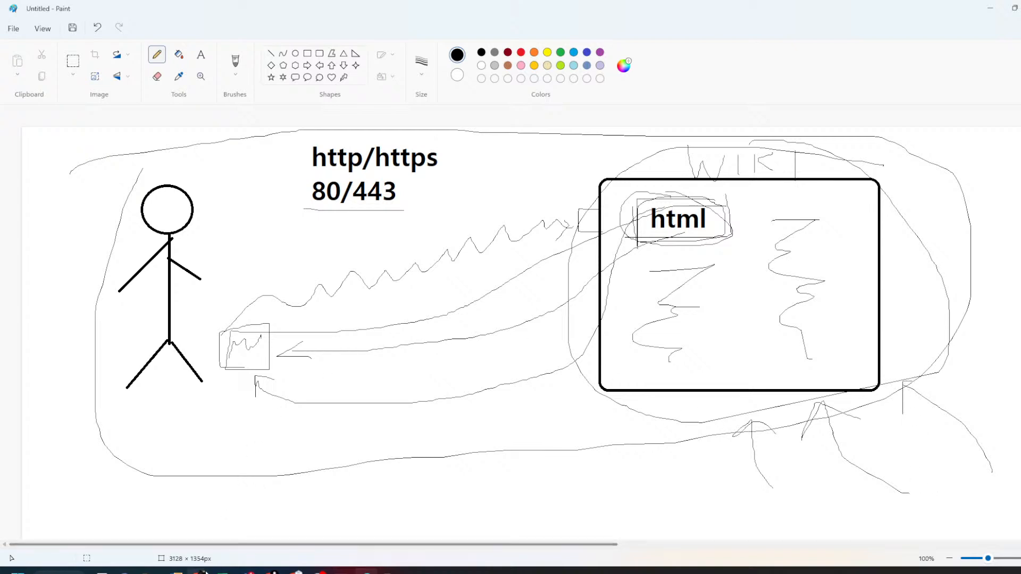
- In Chrome, switch to the S3 console tab and close all tabs to its right
mouse_move(199, 572)
mouse_move(271, 572)
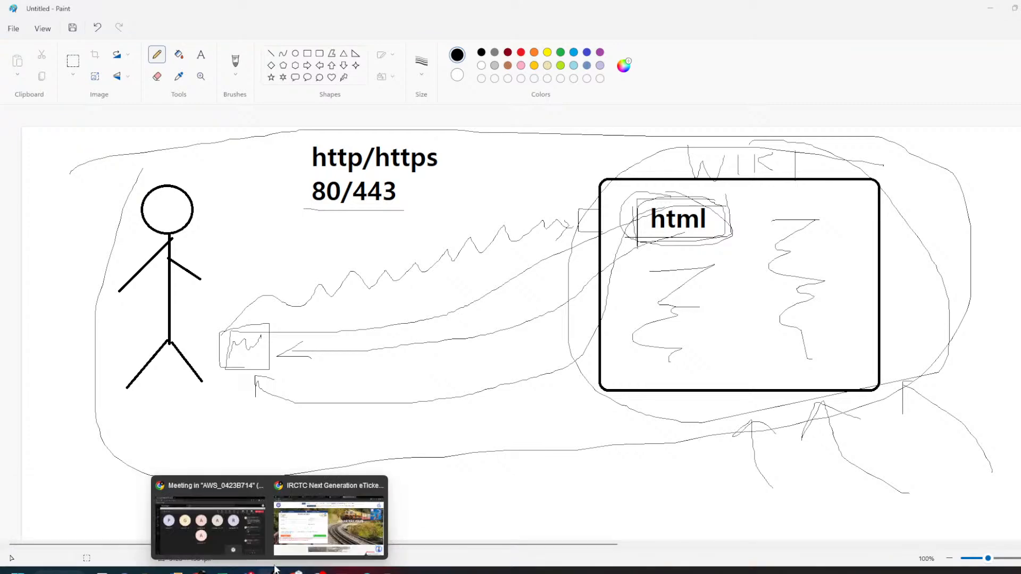
left_click(337, 529)
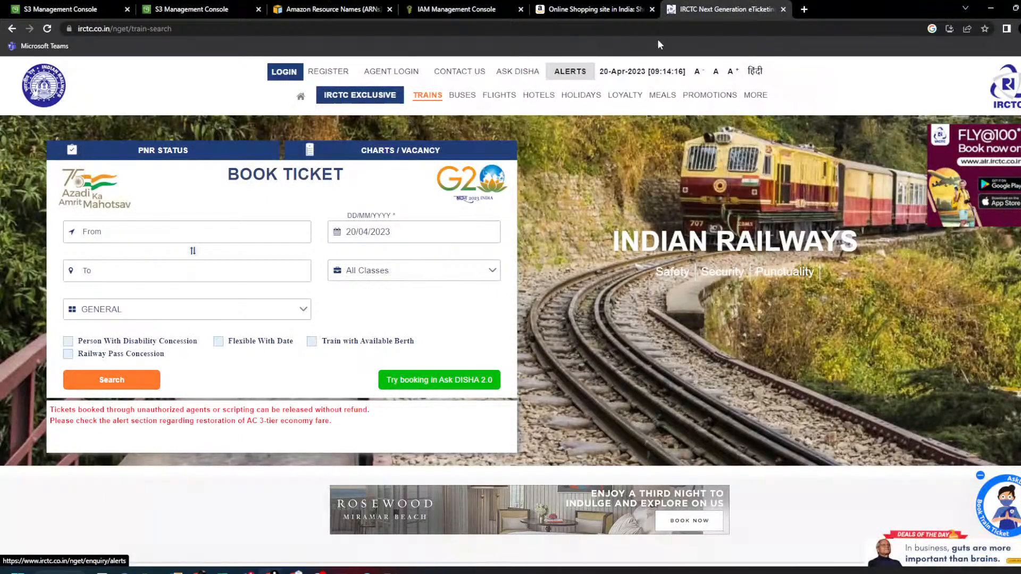
left_click(363, 5)
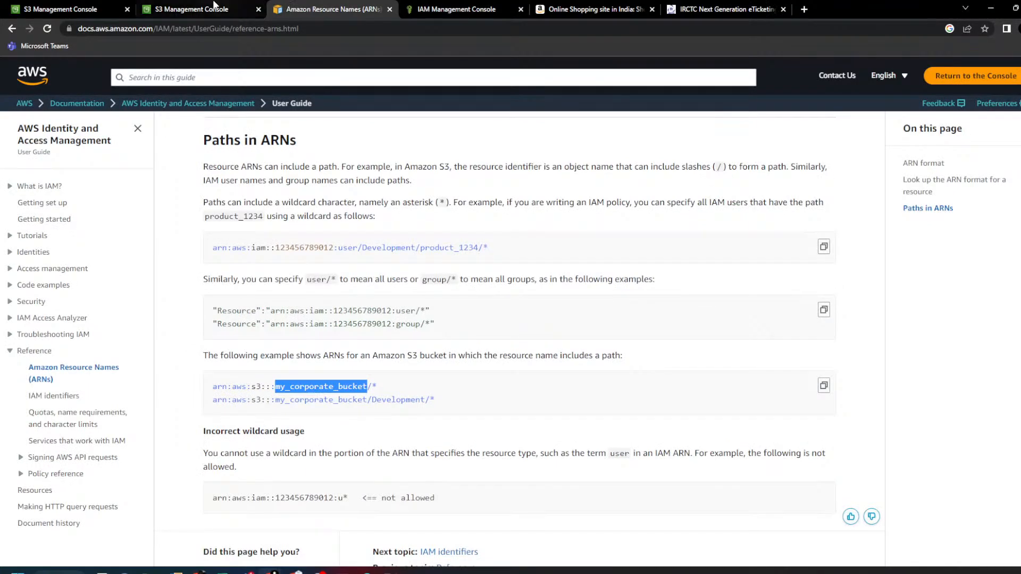
left_click(213, 9)
right_click(212, 9)
left_click(273, 157)
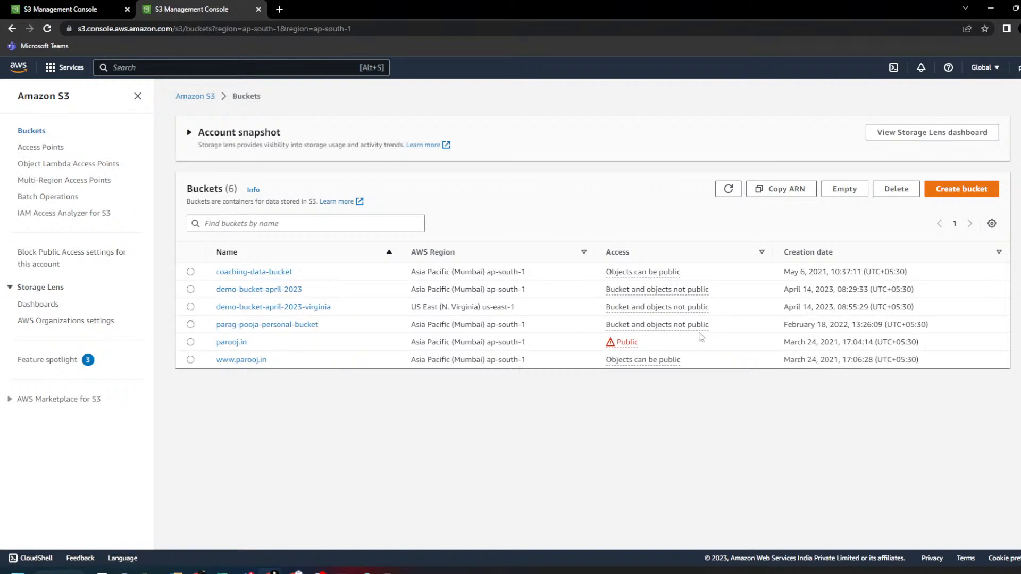
- Refresh the bucket list and open my-public-bucket-april-2023
left_click_drag(683, 360, 604, 362)
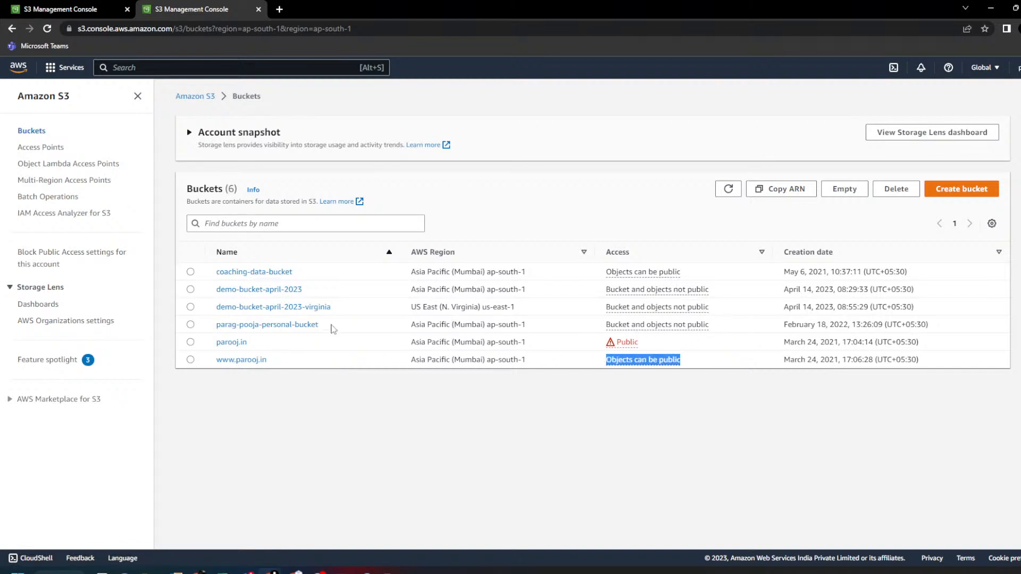
left_click(728, 189)
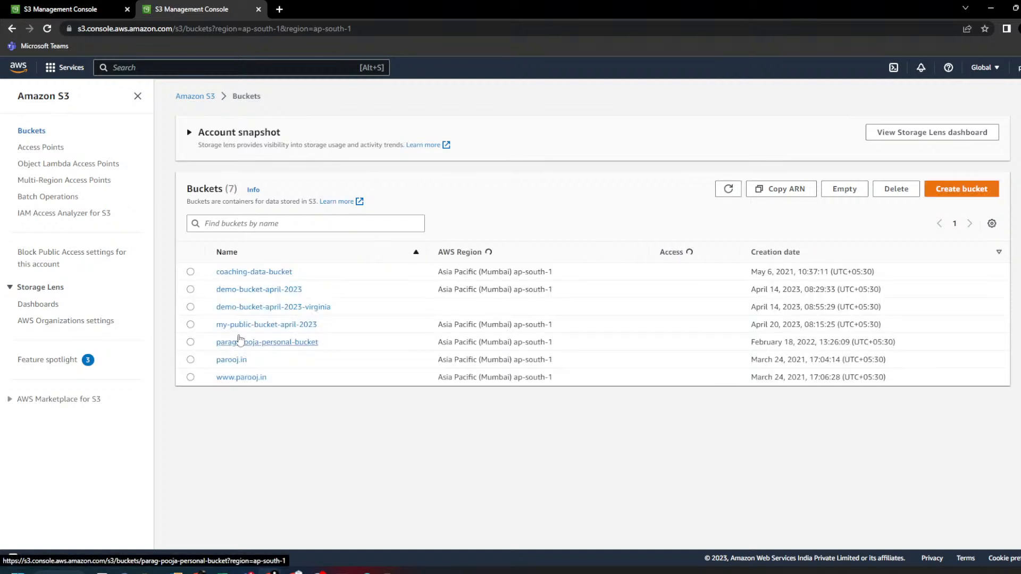
left_click_drag(613, 323, 292, 328)
left_click(292, 326)
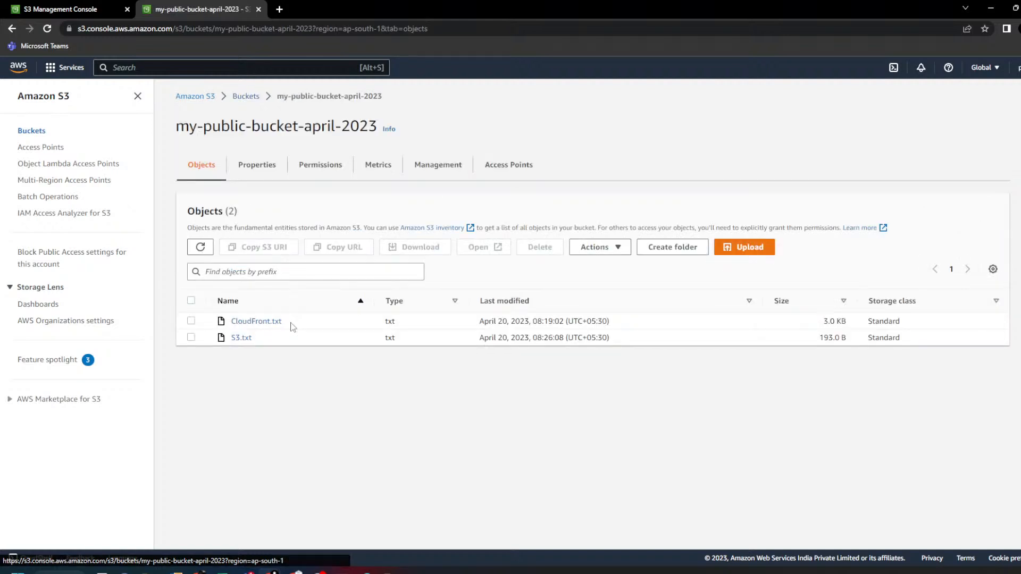
- Permanently delete CloudFront.txt and S3.txt, confirming with 'permanently delete'
left_click(191, 301)
left_click(539, 247)
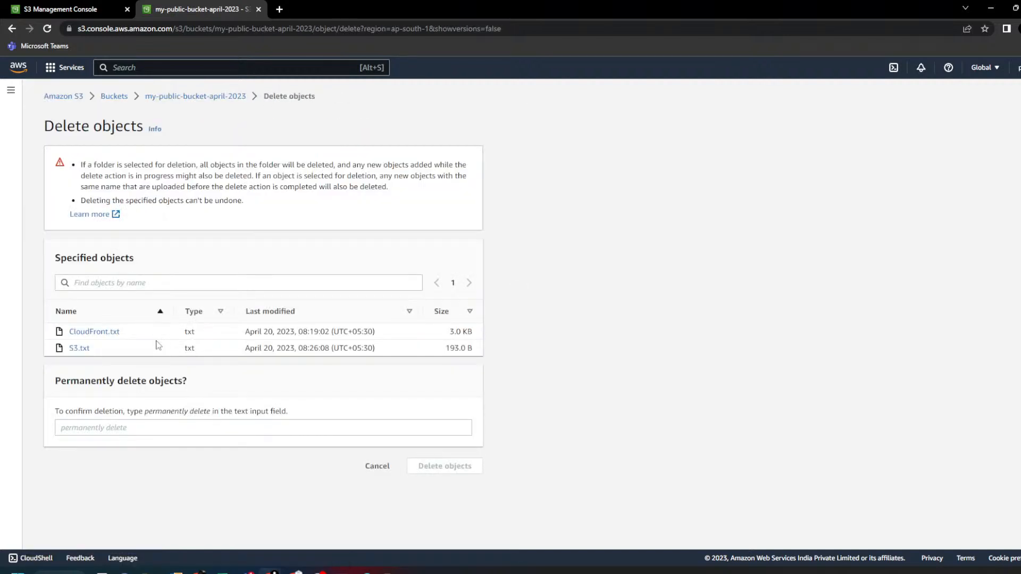
left_click_drag(146, 413, 194, 436)
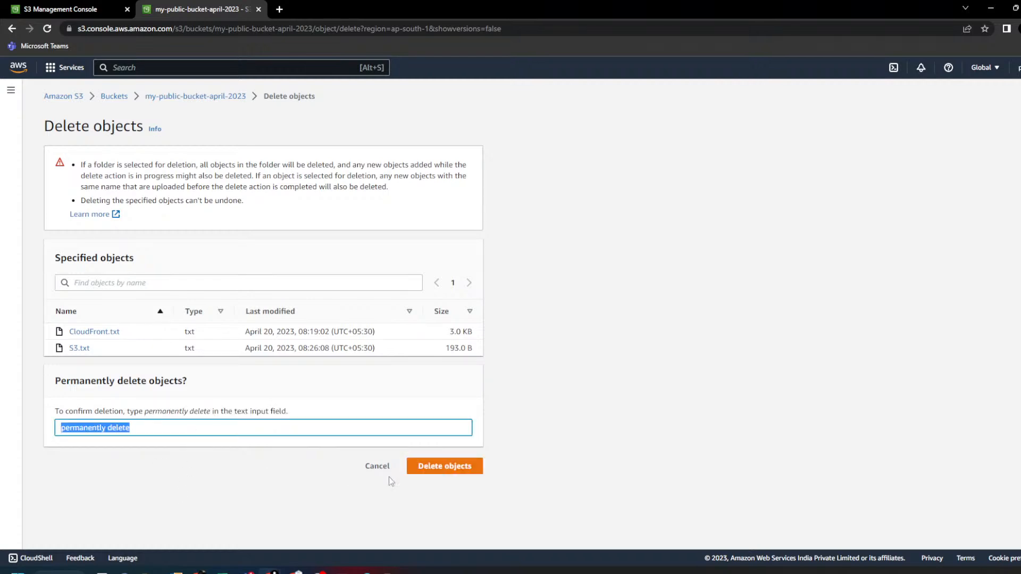
left_click(432, 470)
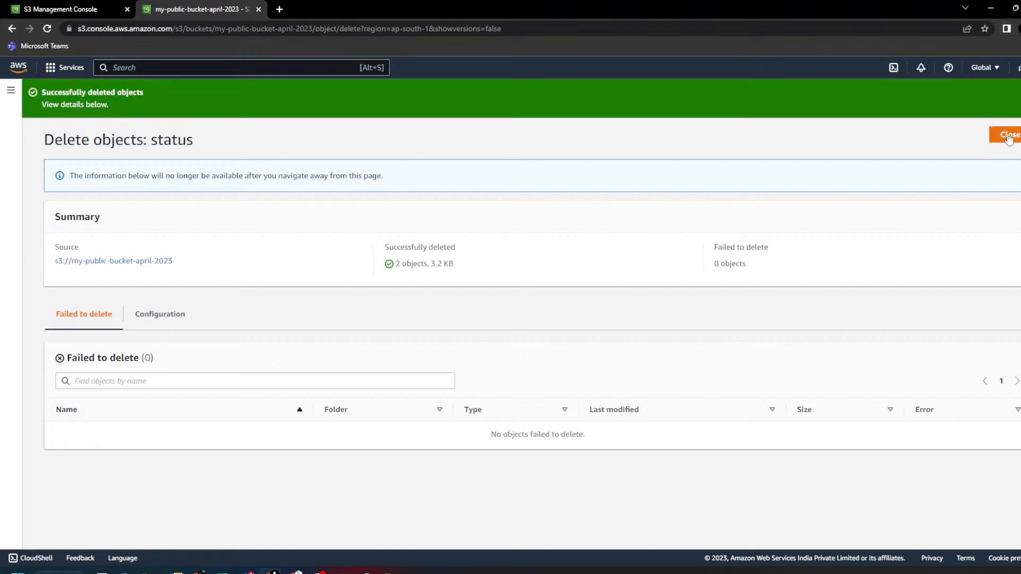
left_click(1009, 135)
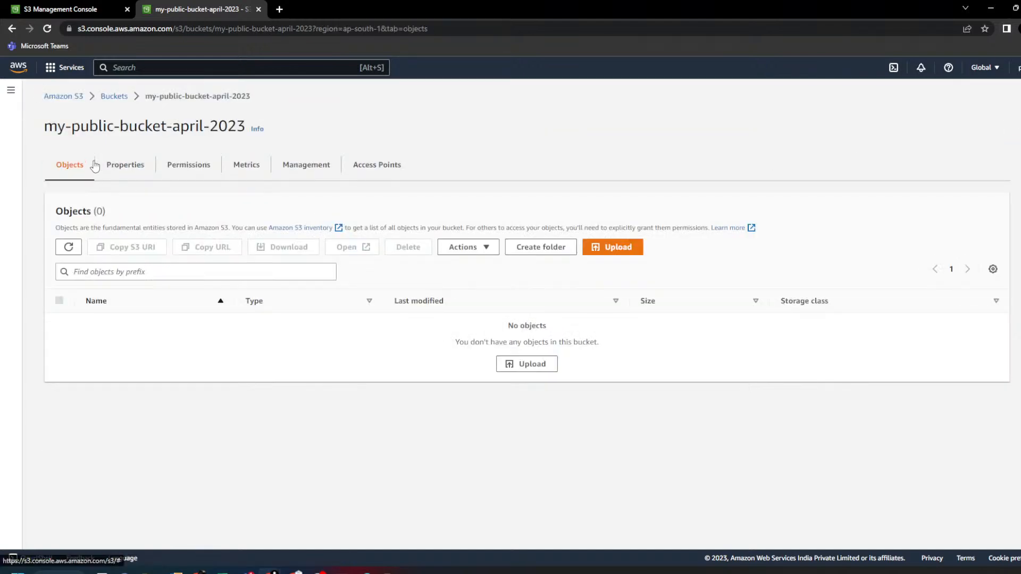
left_click_drag(44, 126, 237, 126)
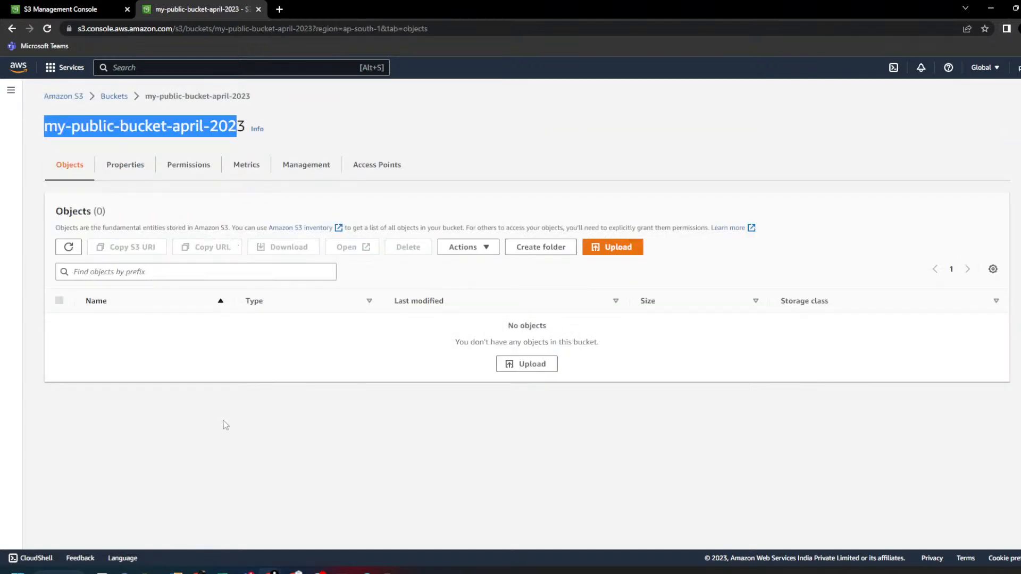
- Add index.html from the Downloads folder to the bucket upload
mouse_move(179, 570)
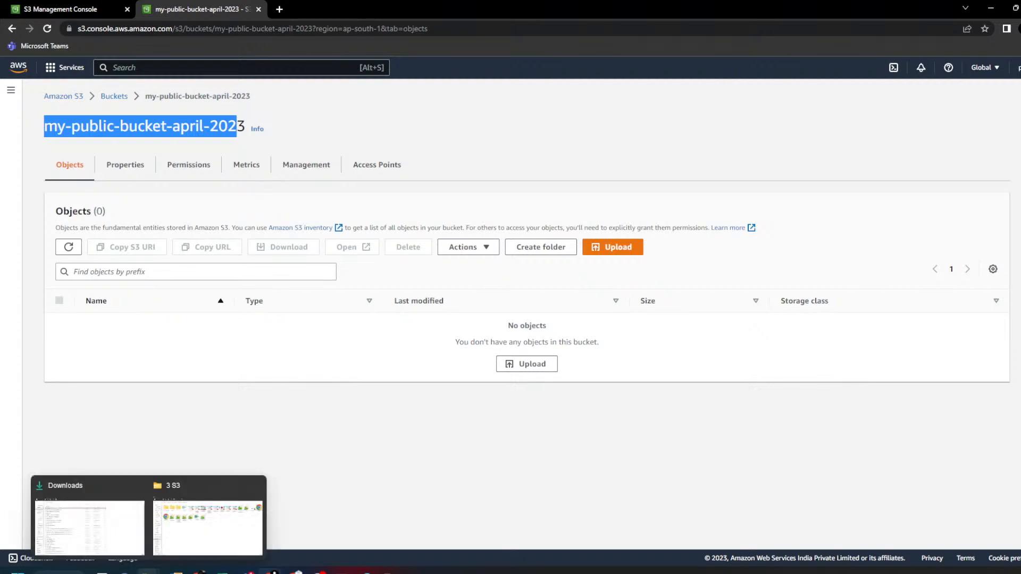
left_click(122, 529)
left_click_drag(118, 109, 314, 334)
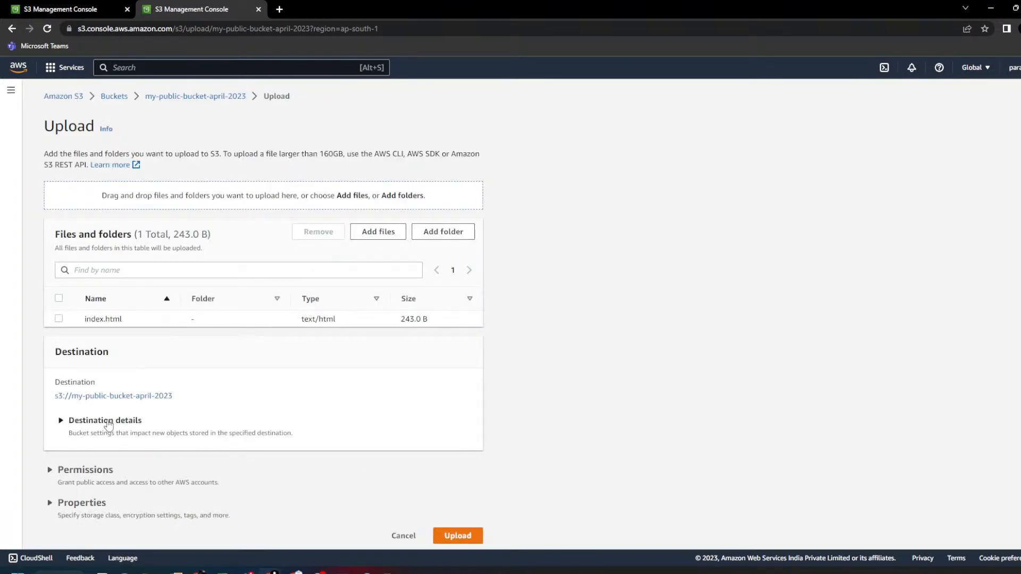
- Grant public-read access, acknowledge the risk, and upload index.html
left_click(63, 470)
scroll(251, 457, "down", 5)
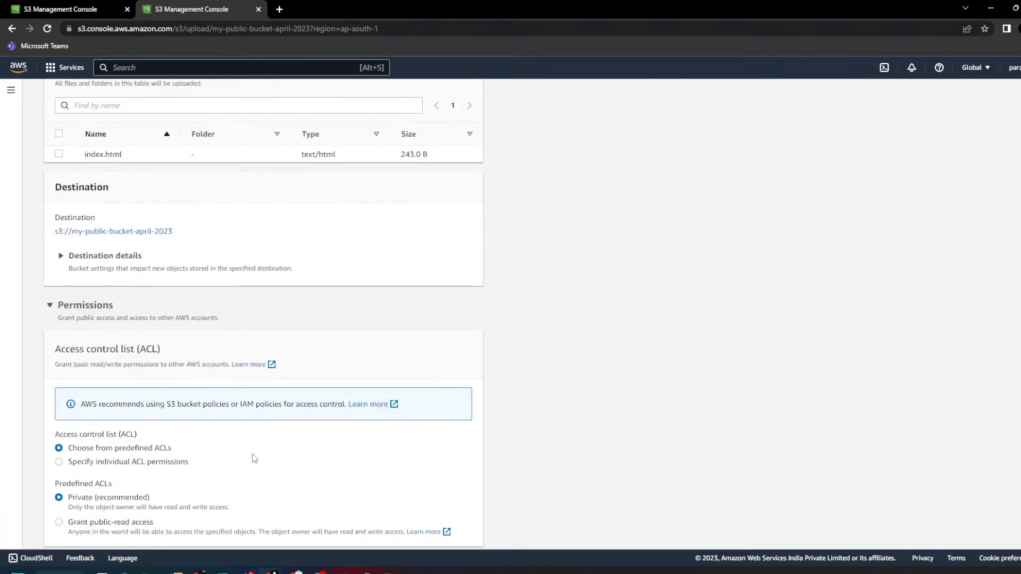
left_click(91, 450)
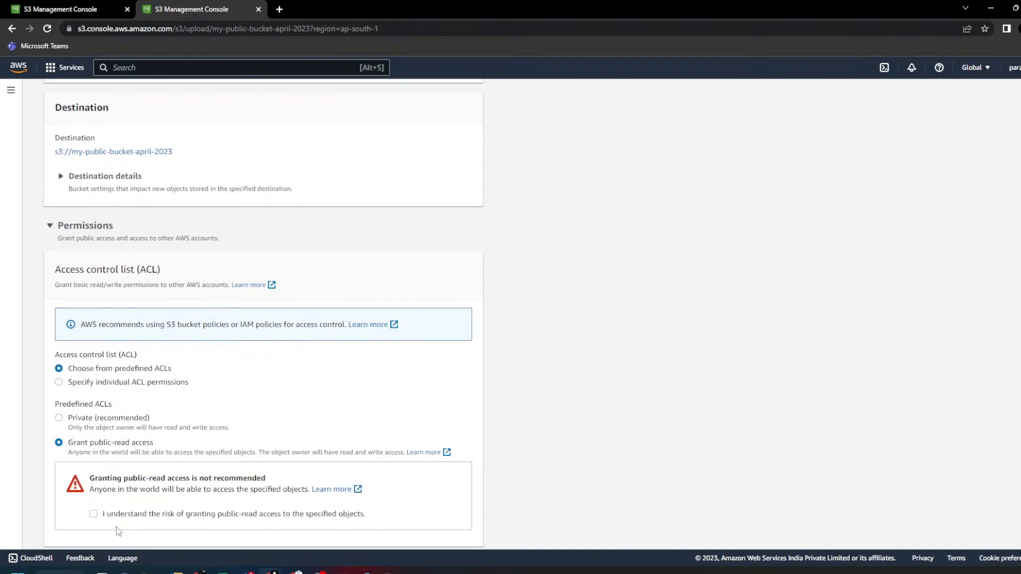
left_click(94, 514)
scroll(123, 207, "up", 3)
scroll(232, 366, "down", 5)
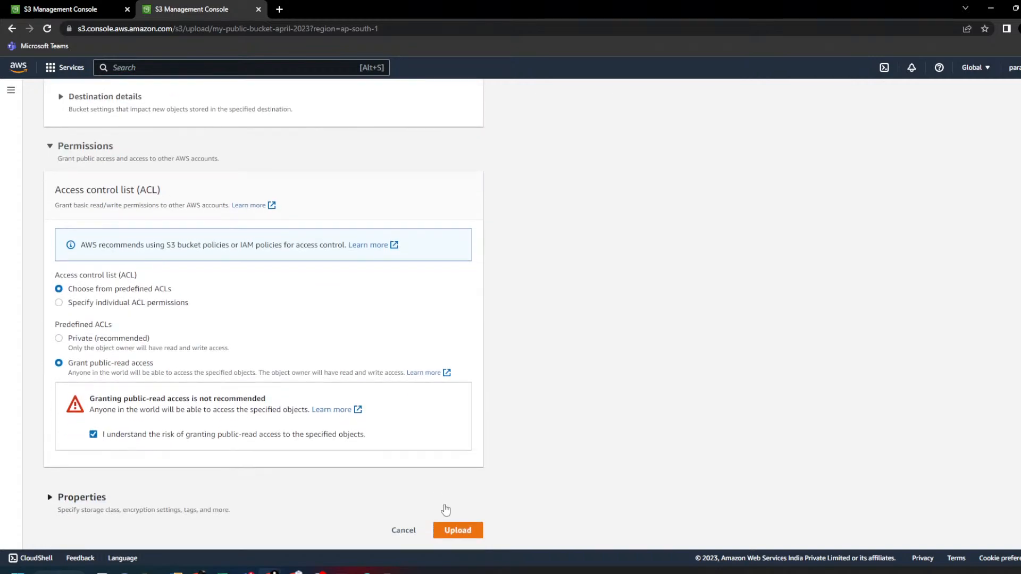
left_click(466, 538)
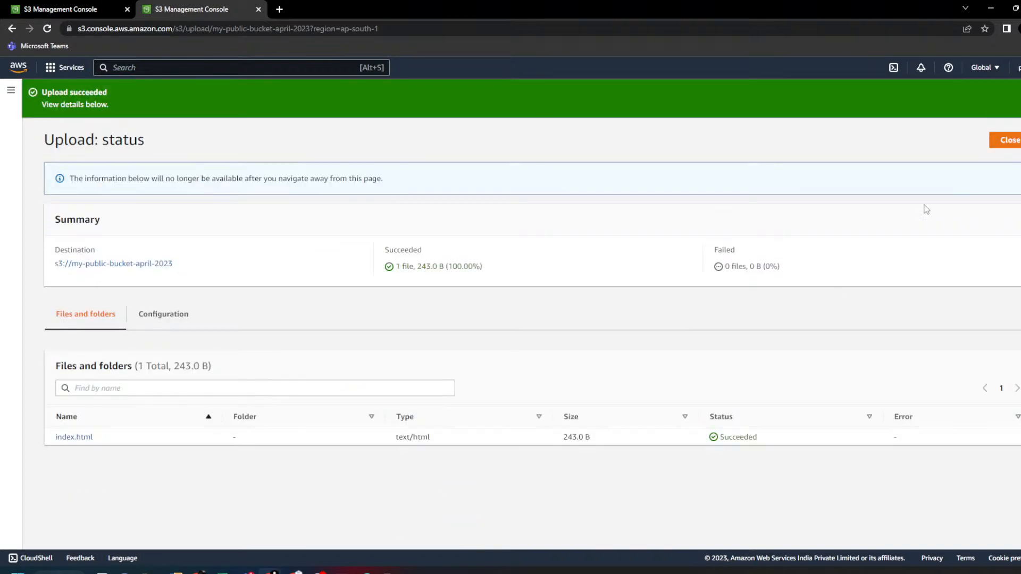
left_click(998, 142)
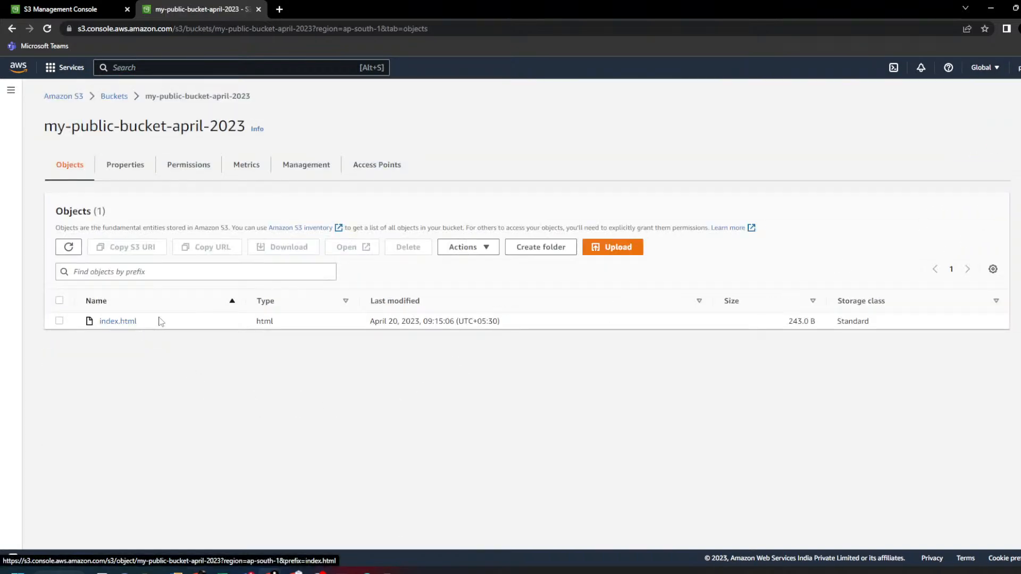
left_click_drag(165, 317, 99, 323)
left_click(270, 432)
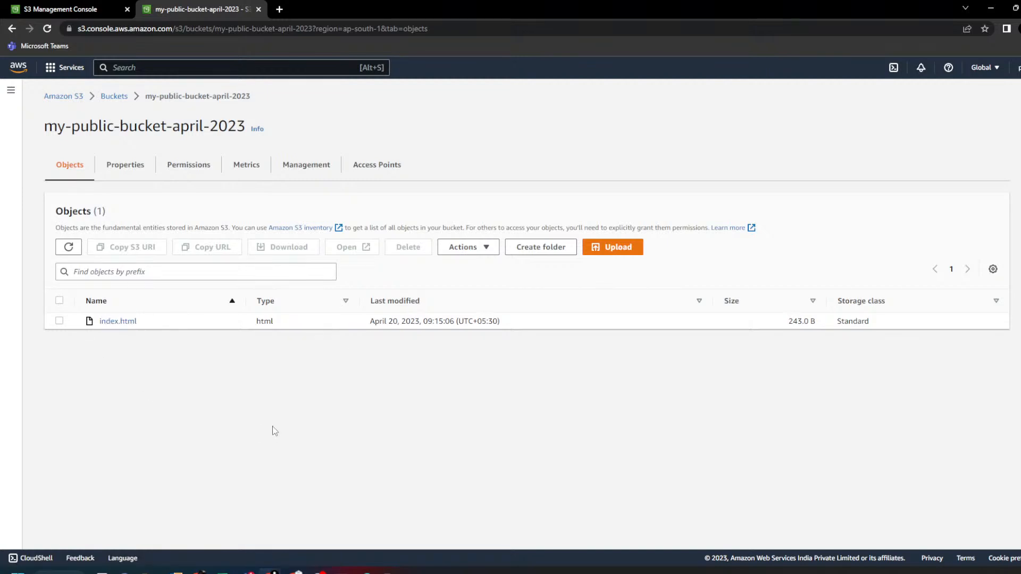
- Open the bucket's Properties and edit the Static website hosting setting
left_click(130, 171)
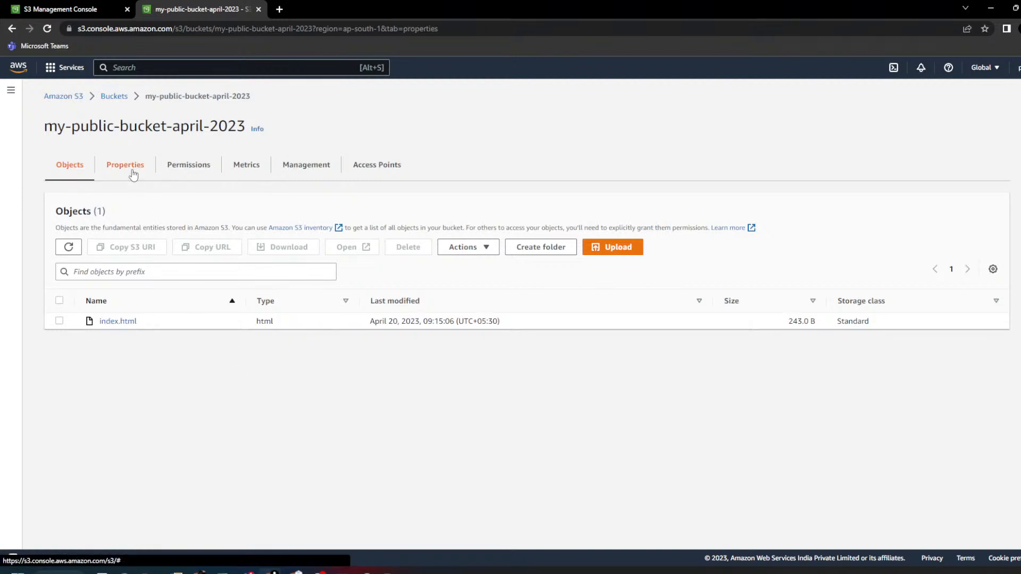
middle_click(269, 273)
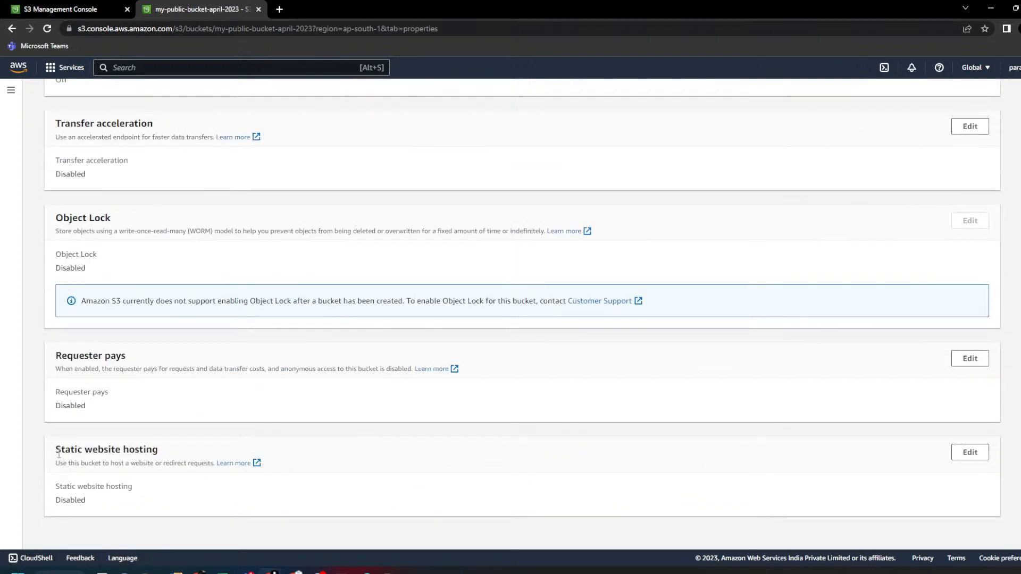
left_click_drag(58, 455, 161, 450)
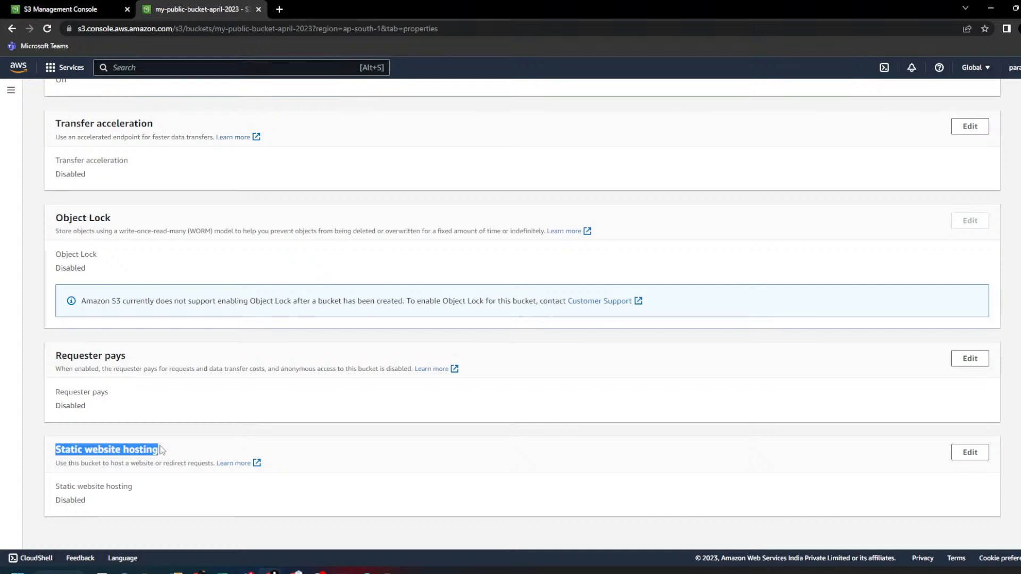
left_click(969, 453)
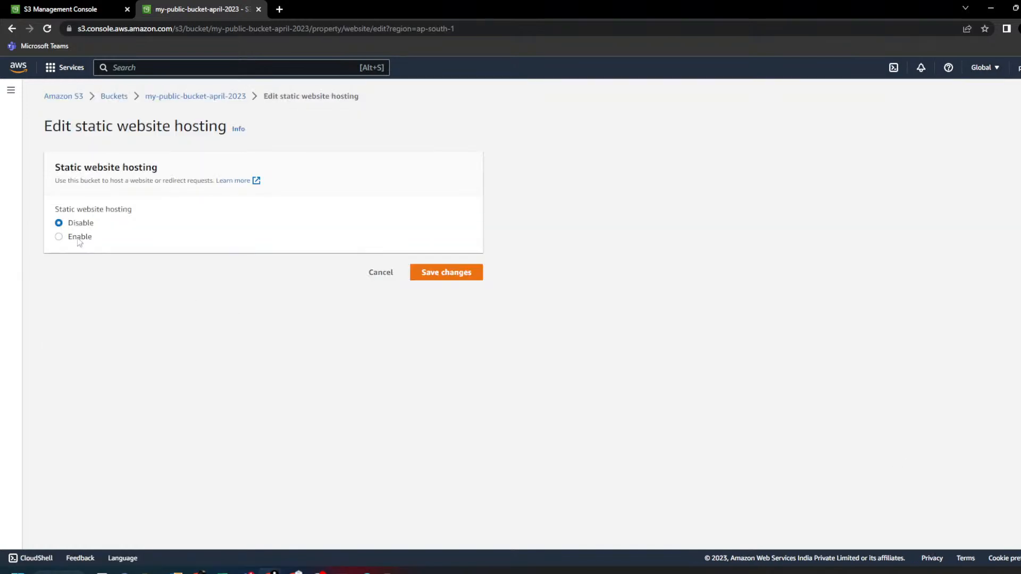
- Enable Host a static website with index document index.html and save the changes
left_click(80, 238)
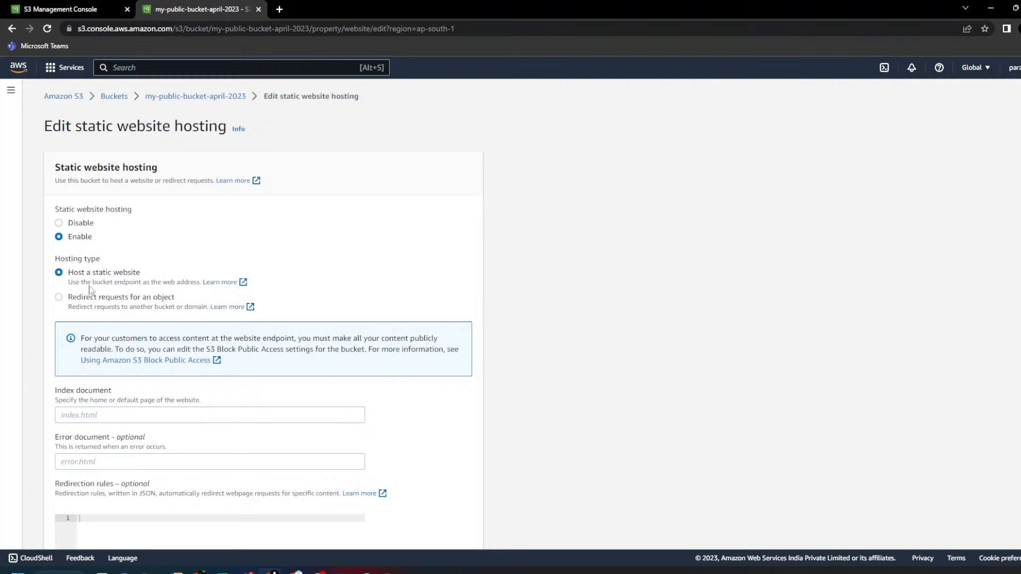
left_click_drag(69, 273, 164, 276)
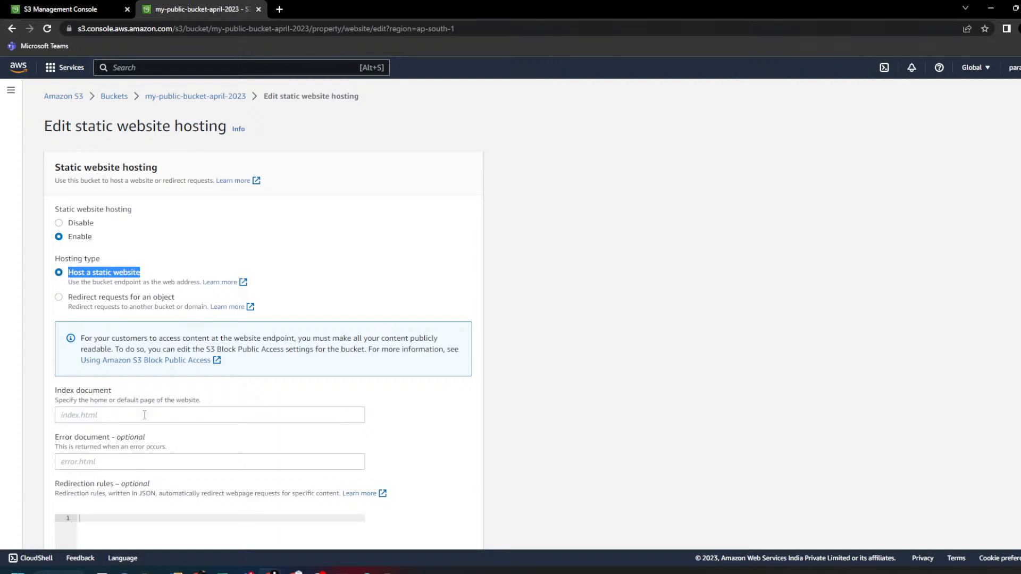
left_click(90, 414)
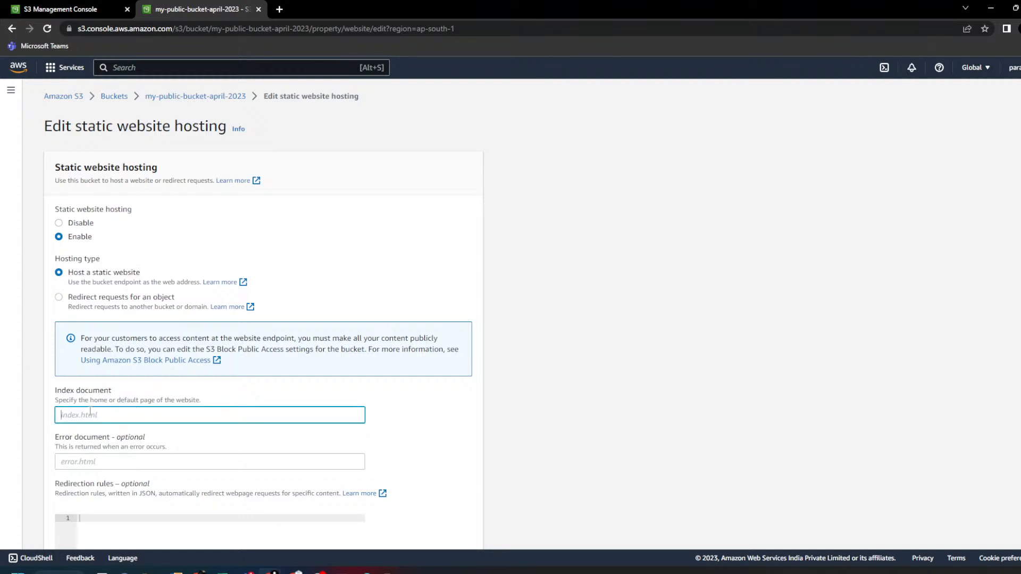
type("index.html")
scroll(213, 353, "down", 5)
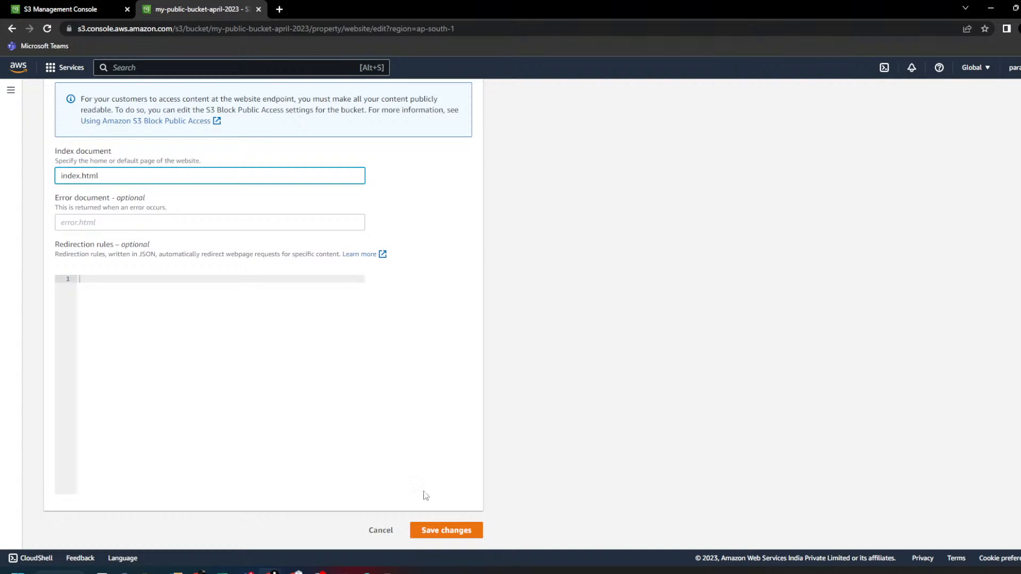
scroll(188, 346, "up", 3)
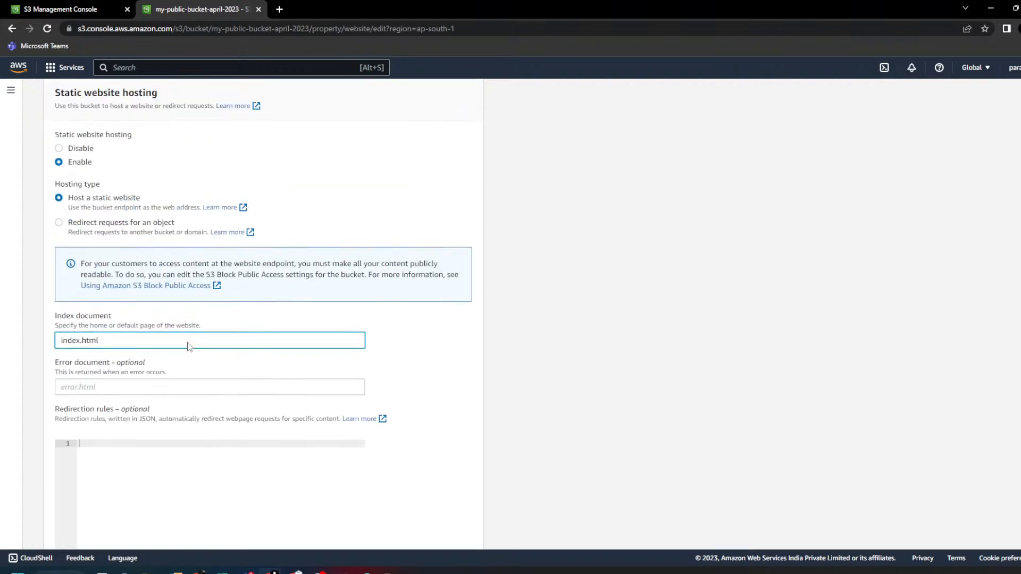
triple_click(64, 341)
scroll(483, 380, "down", 3)
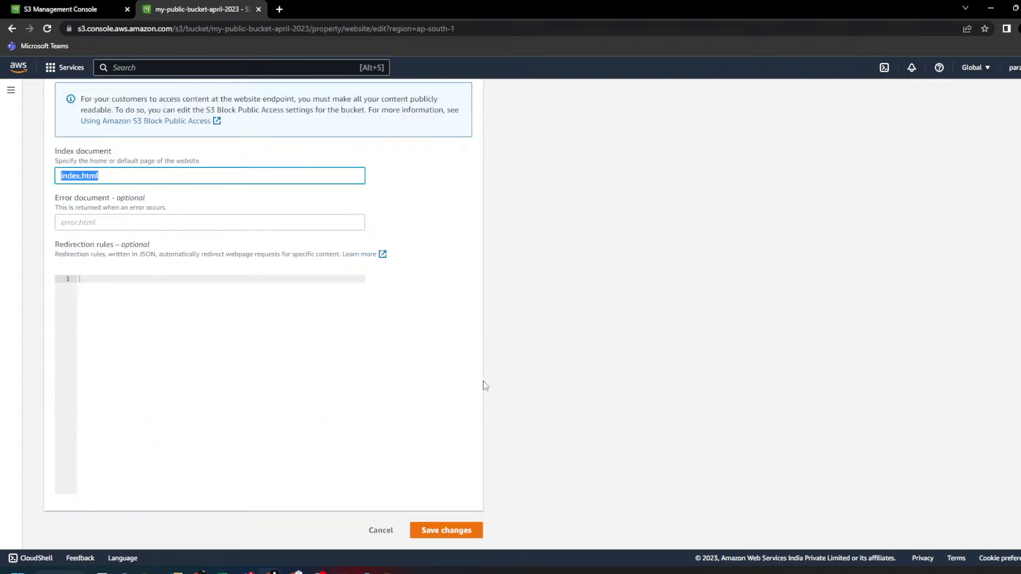
left_click(473, 526)
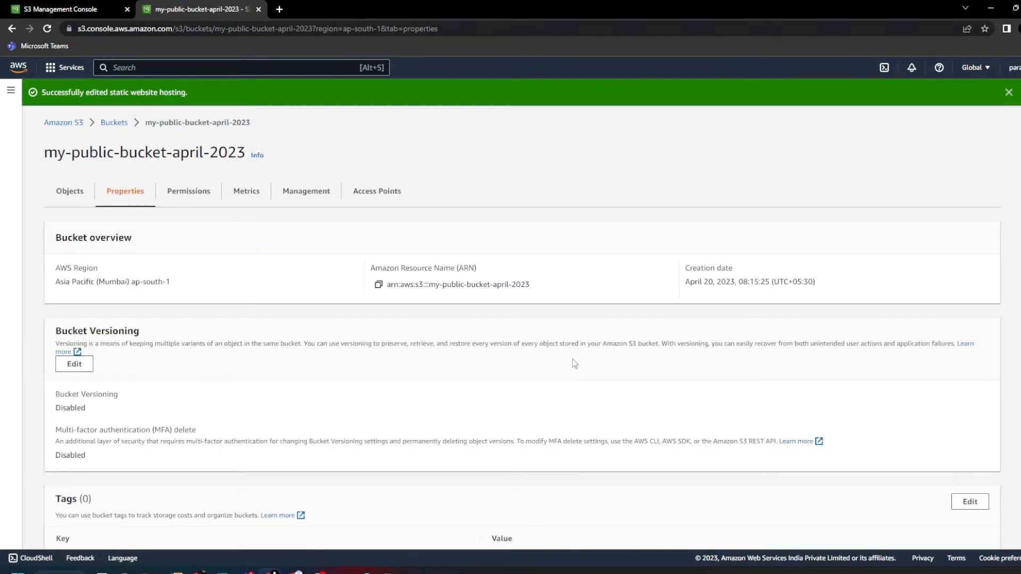
- Copy the bucket website endpoint and paste-and-go it in a new tab
scroll(513, 353, "down", 15)
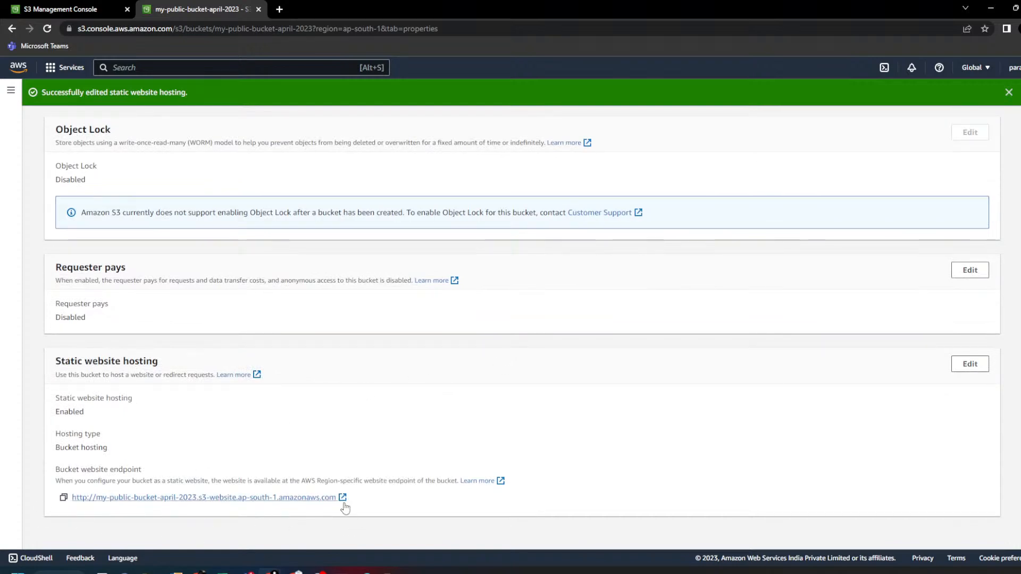
left_click_drag(500, 482, 266, 499)
left_click(212, 526)
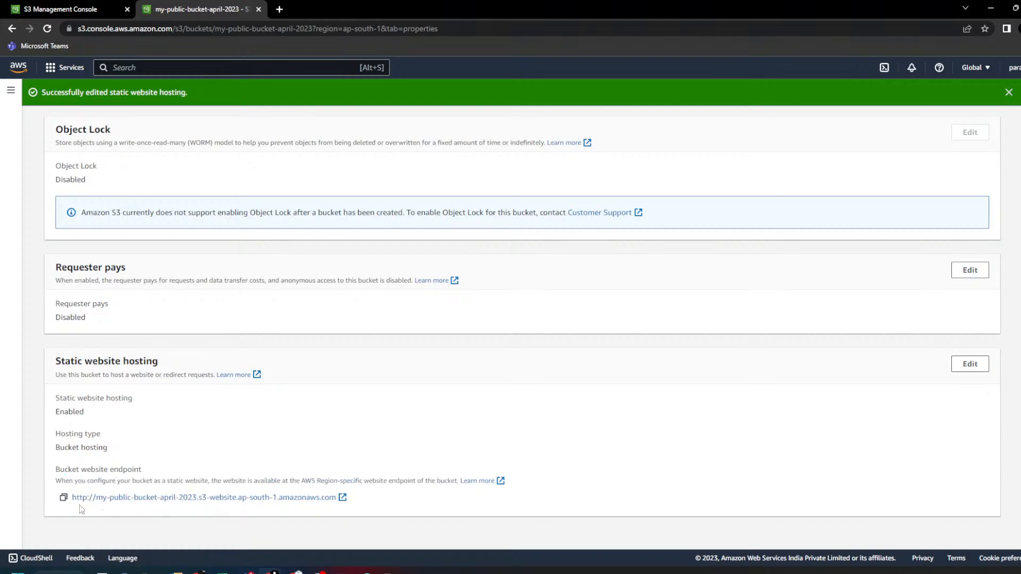
left_click(63, 499)
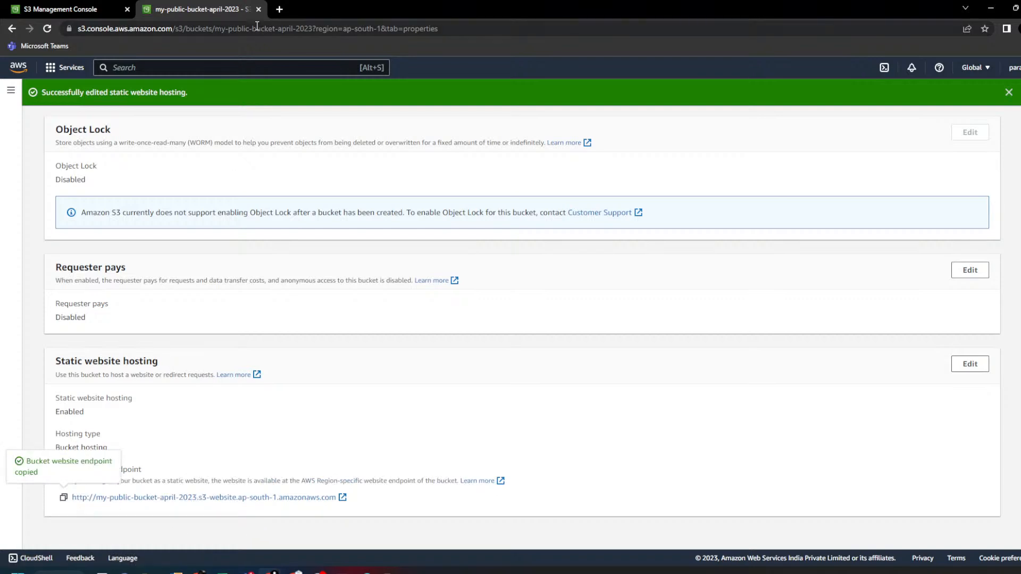
left_click(279, 10)
right_click(285, 25)
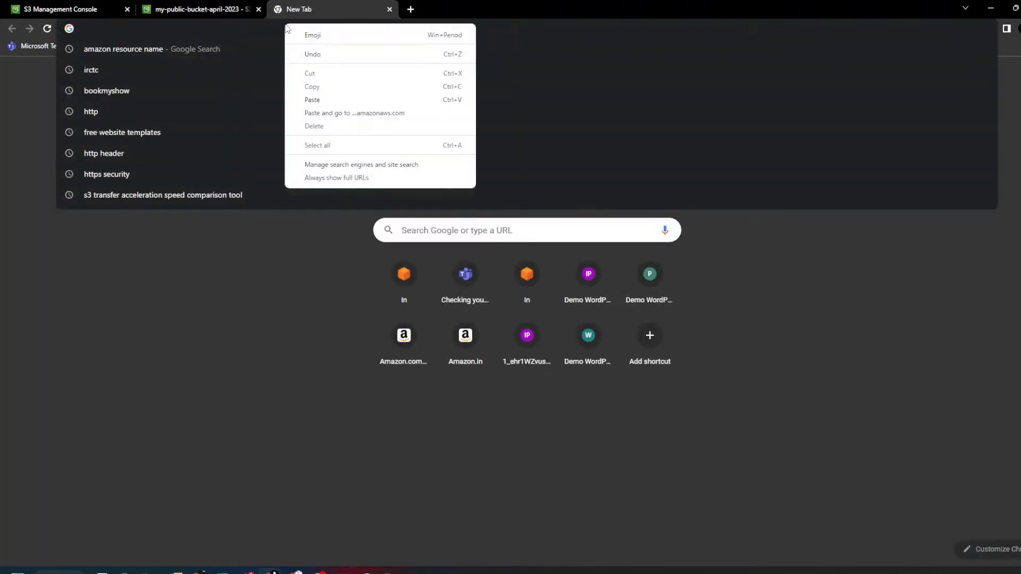
left_click(313, 113)
- Back in Properties, point out the endpoint's label, bucket name and region parts
left_click(194, 8)
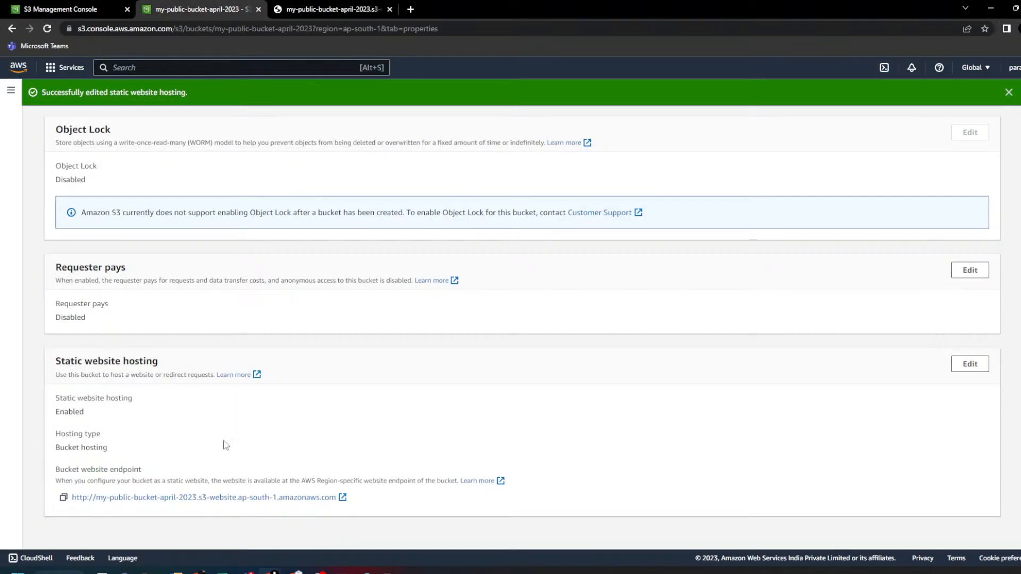
left_click_drag(78, 471, 148, 471)
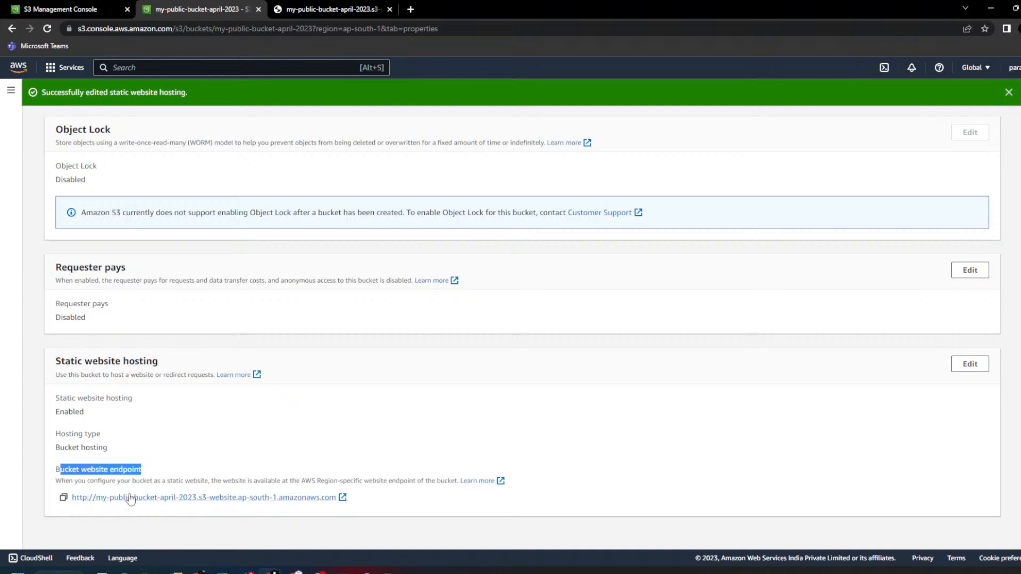
left_click_drag(97, 496, 196, 494)
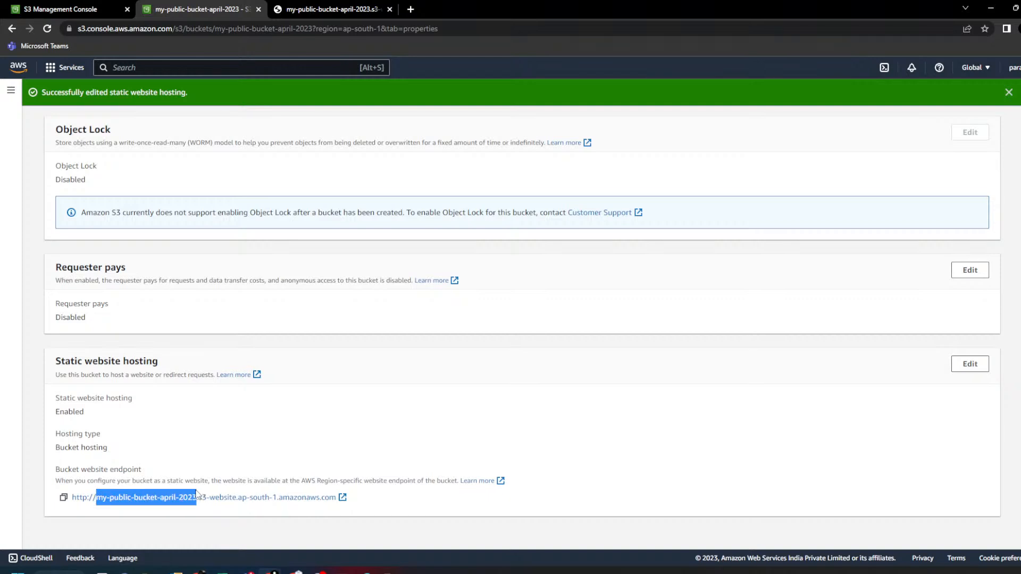
left_click(231, 527)
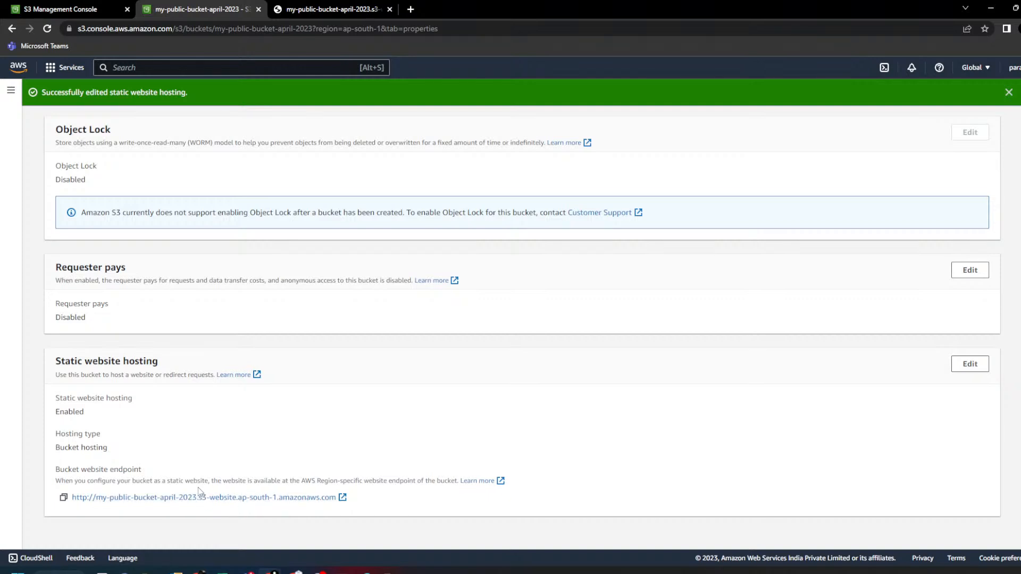
left_click_drag(241, 491, 340, 496)
left_click(413, 509)
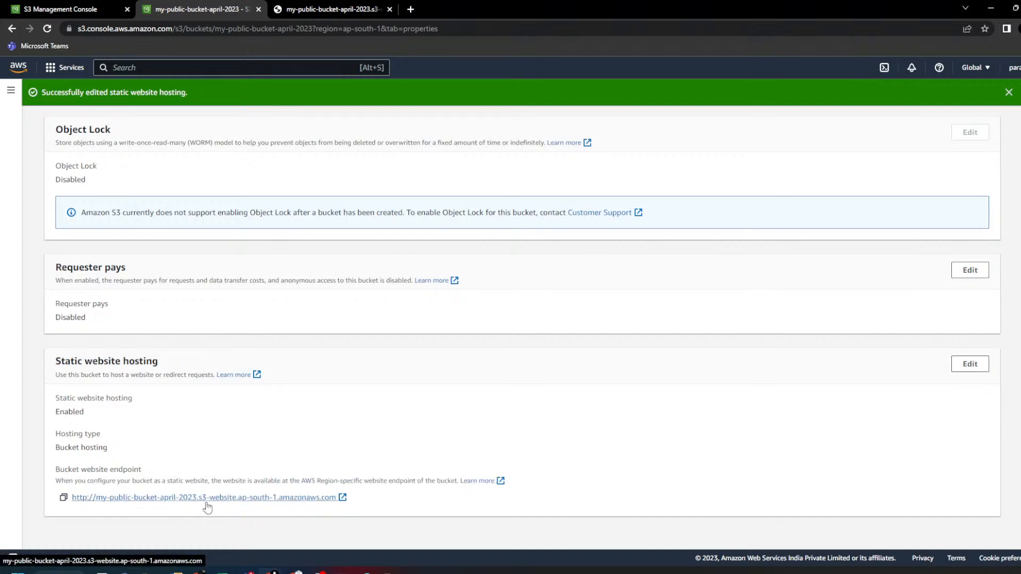
- On the live site, select the six lines of demo text and copy the website address
left_click(316, 14)
double_click(141, 29)
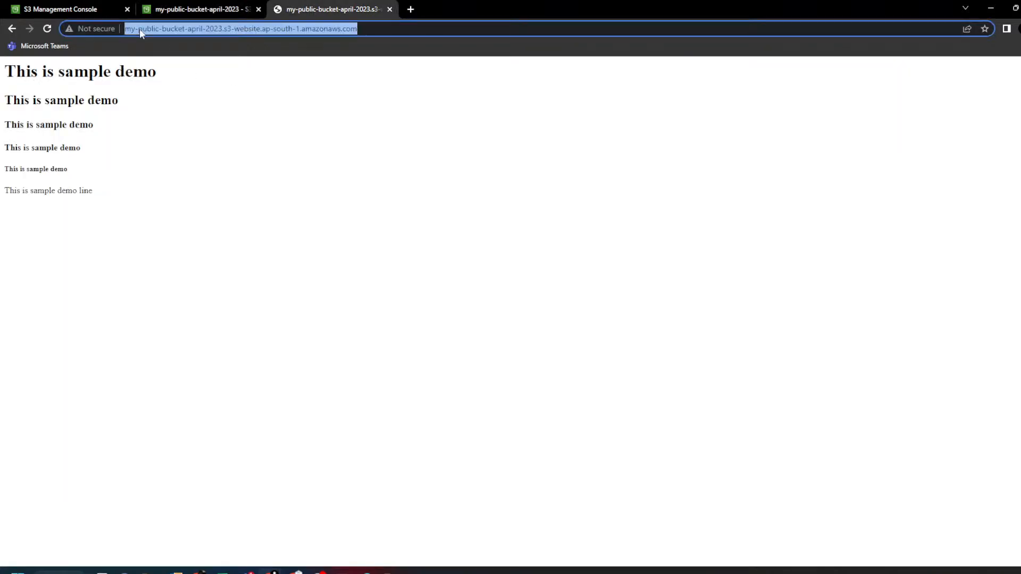
left_click_drag(196, 184, 15, 83)
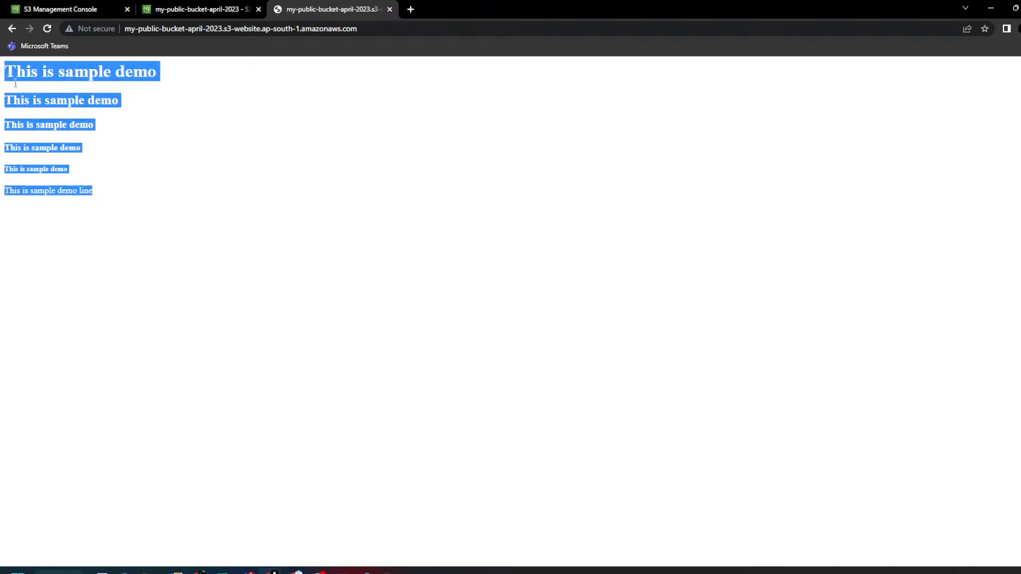
left_click(301, 318)
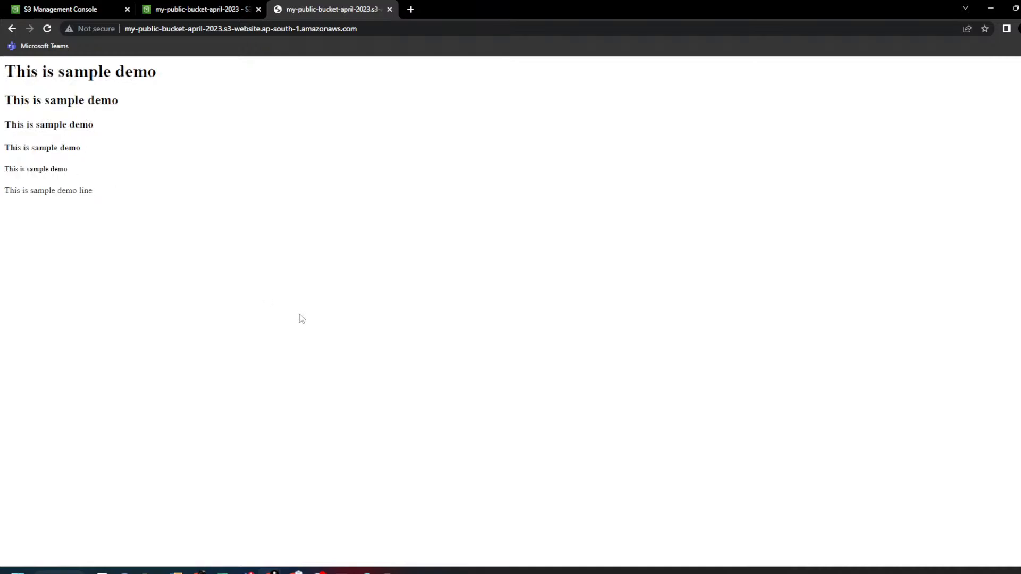
left_click(366, 31)
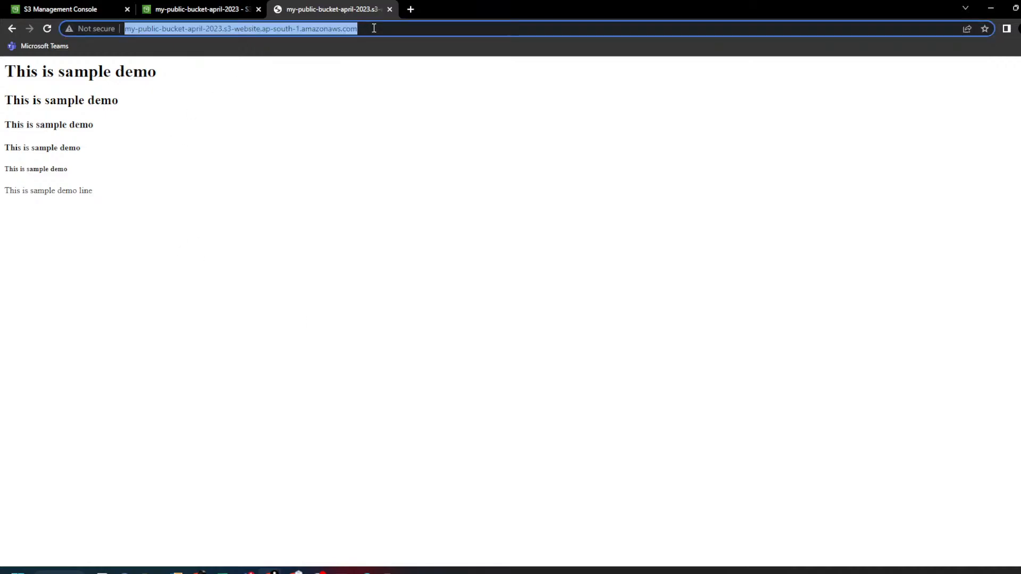
right_click(372, 28)
left_click(385, 92)
key("alt+Tab")
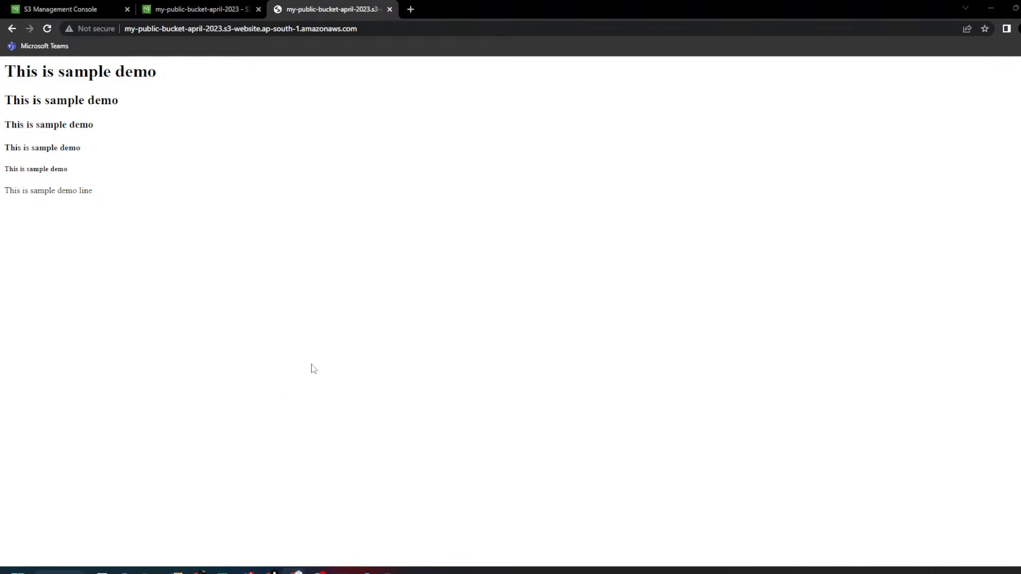
- Permanently delete index.html from the bucket's Objects list, confirming with 'permanently delete'
left_click(223, 8)
scroll(182, 242, "up", 10)
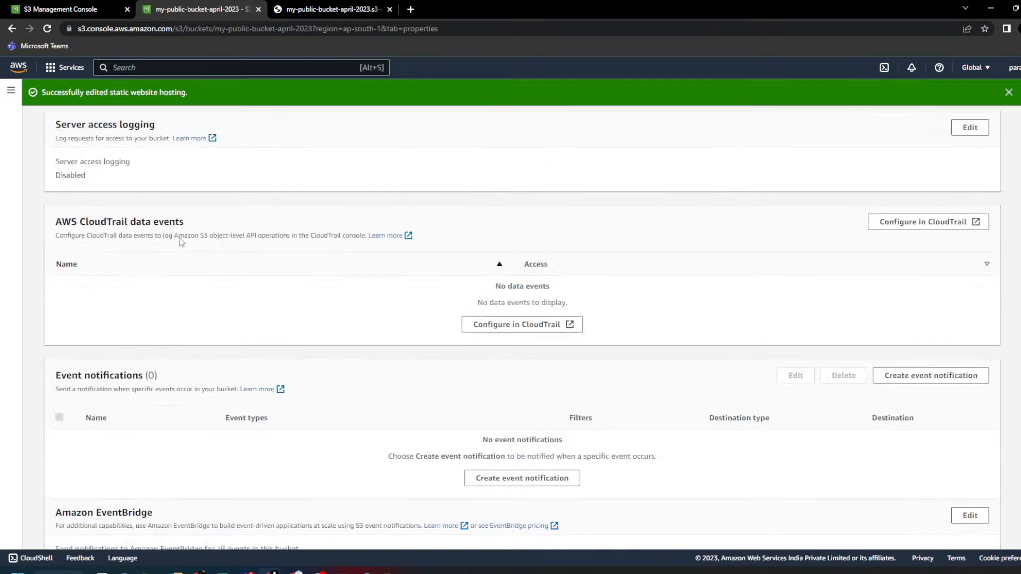
scroll(182, 242, "up", 10)
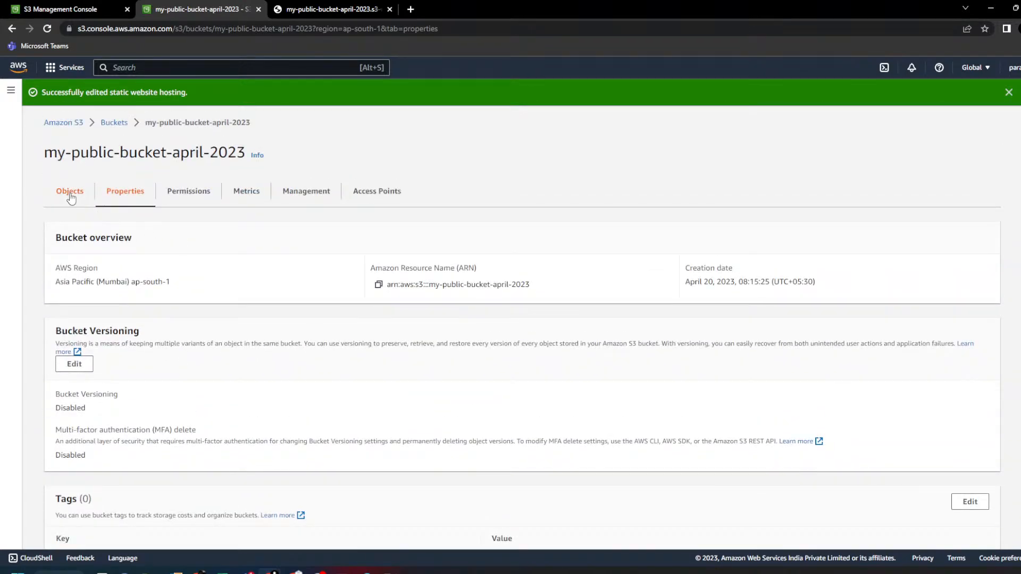
left_click(70, 193)
left_click(59, 320)
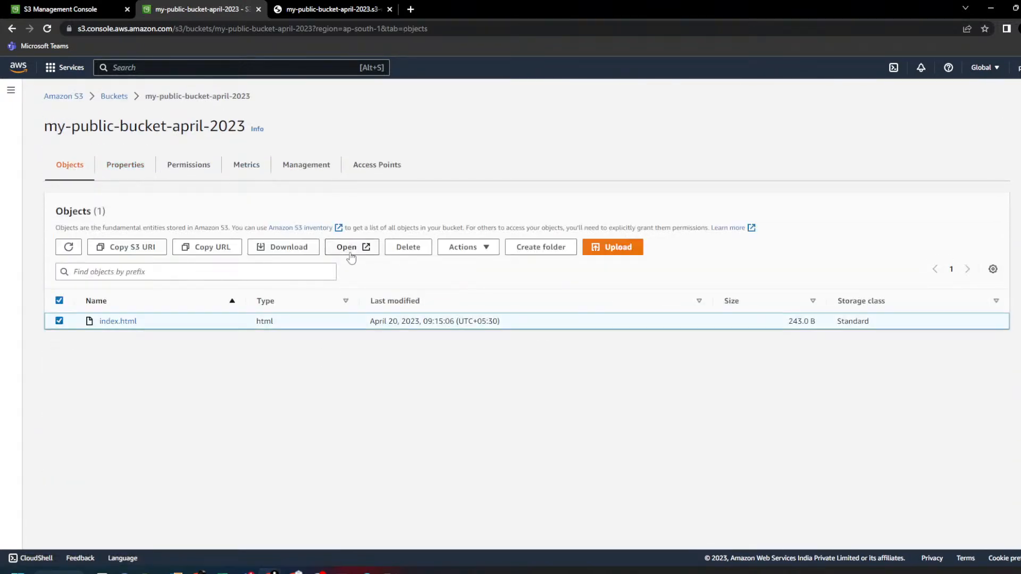
left_click(407, 248)
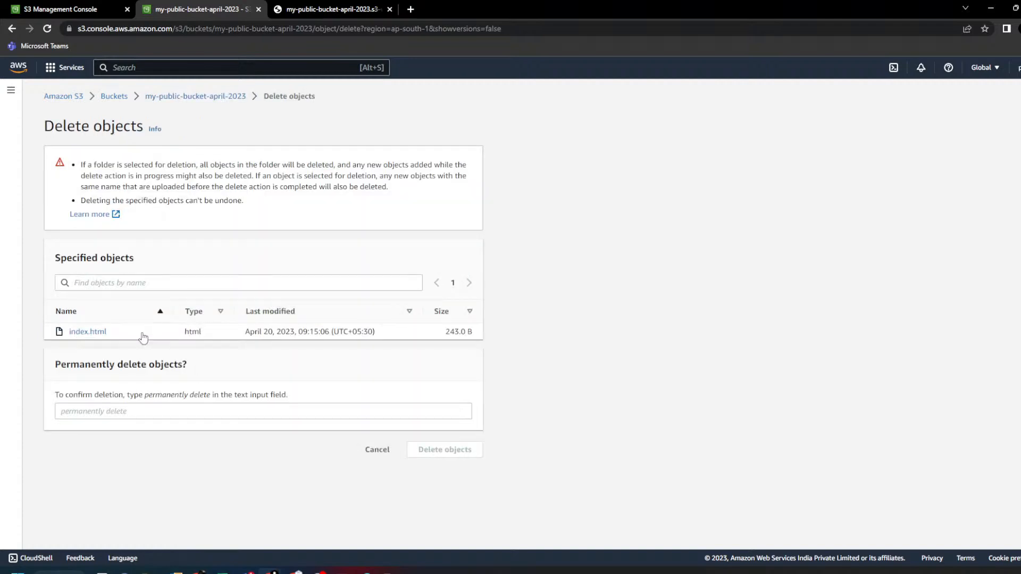
left_click_drag(142, 396, 198, 416)
left_click(426, 451)
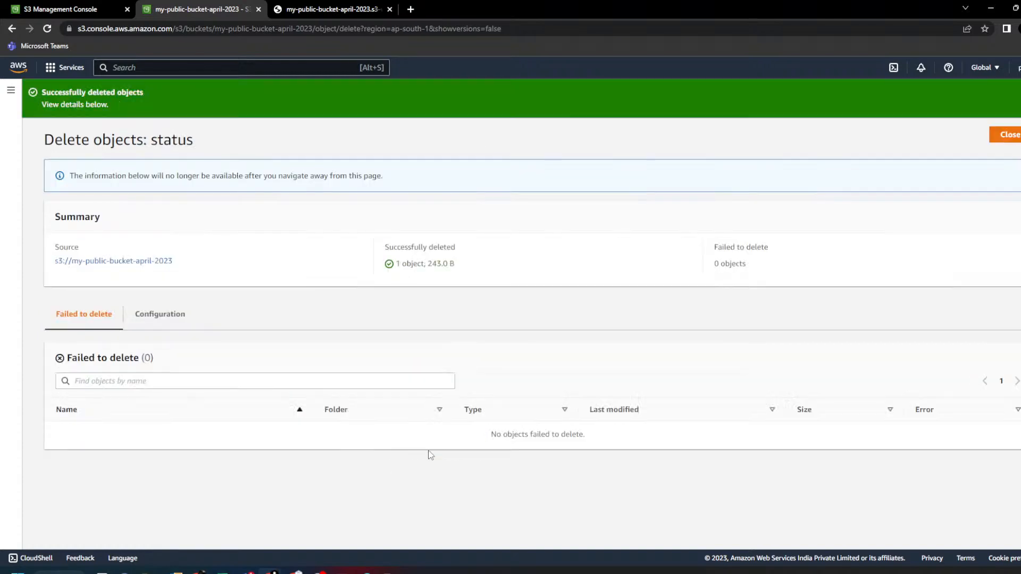
left_click(1020, 135)
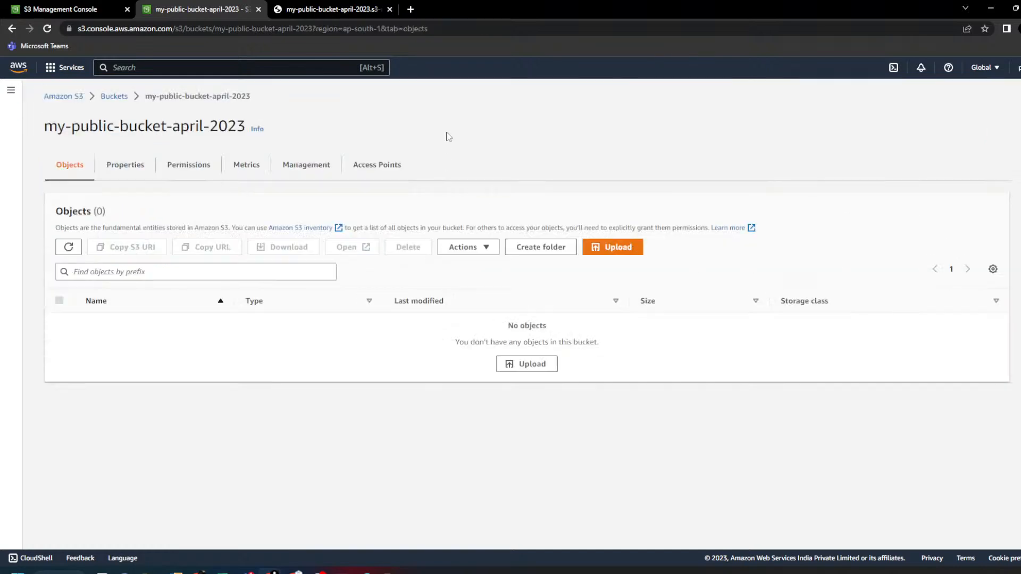
left_click(414, 9)
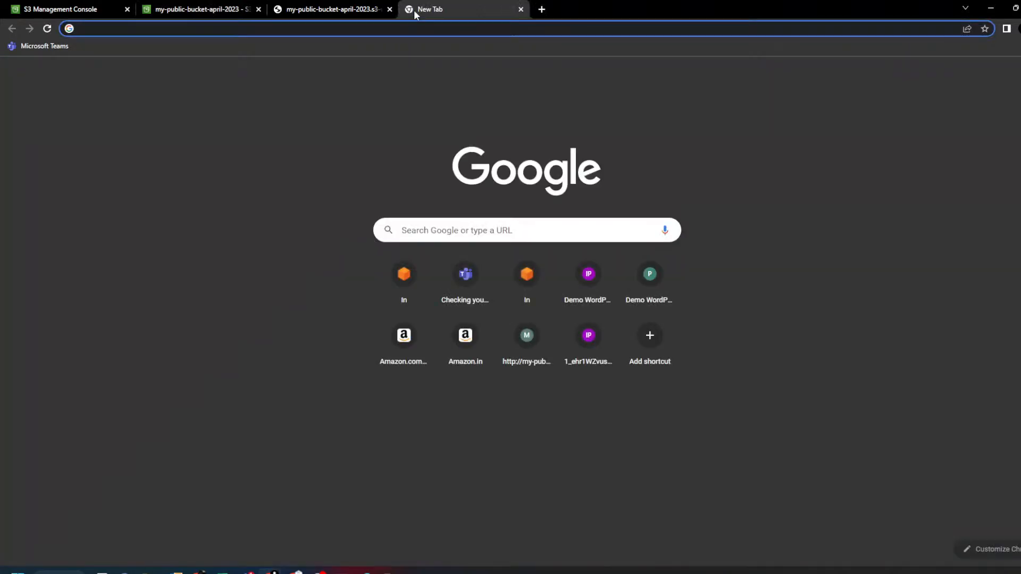
- Search Google for 'website templates'
type("a")
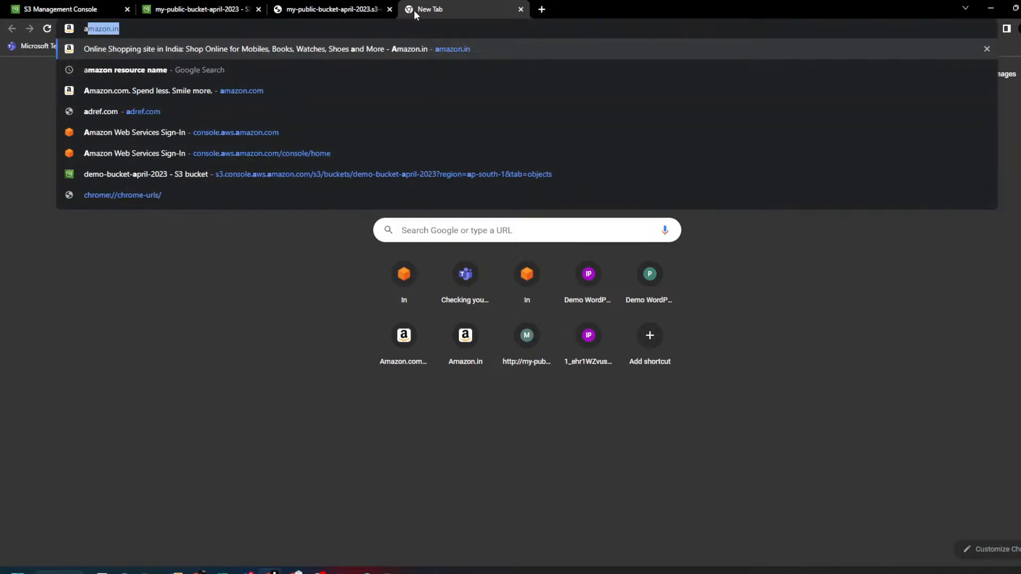
key("BackSpace")
key("BackSpace")
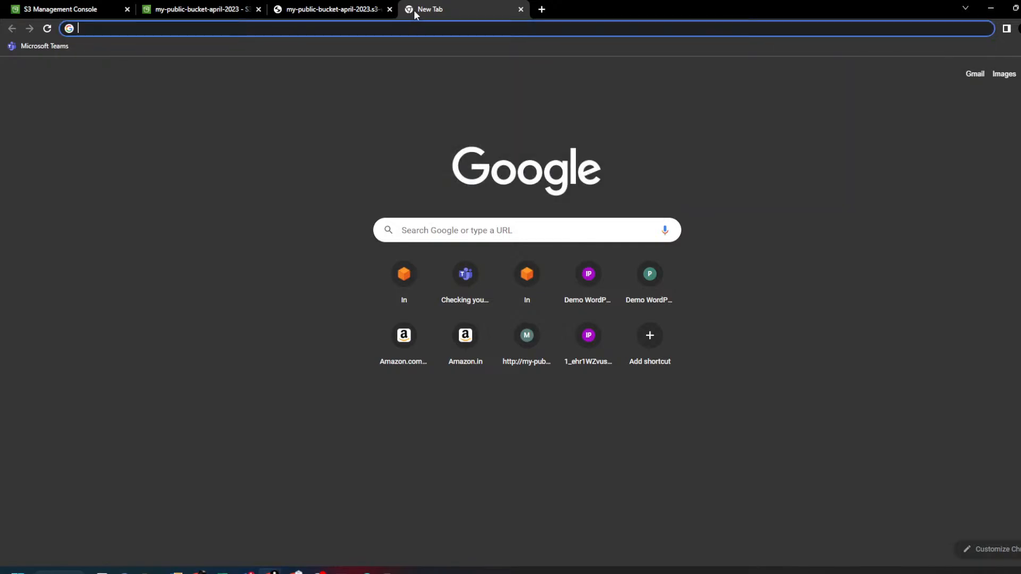
type("web")
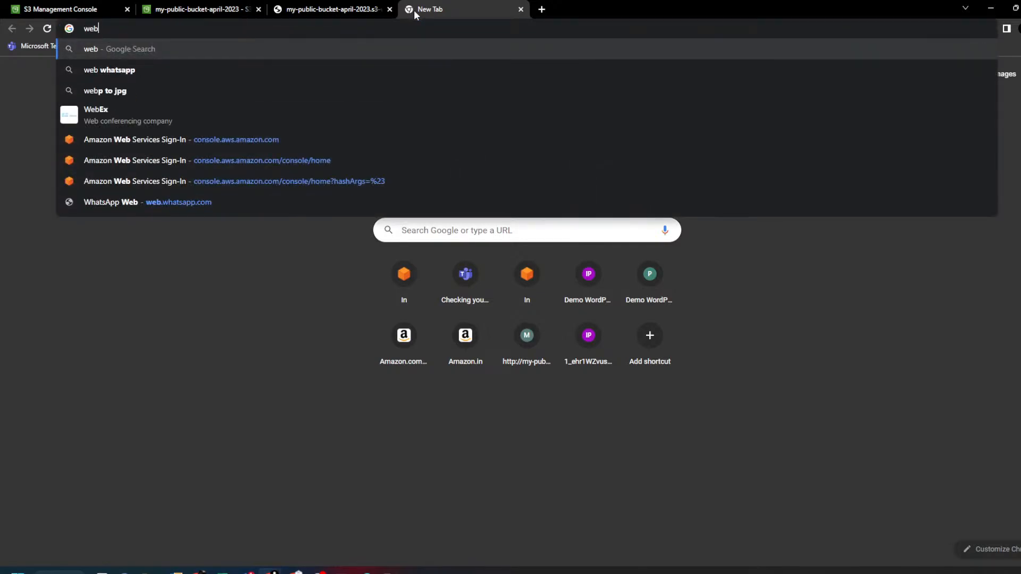
type("site")
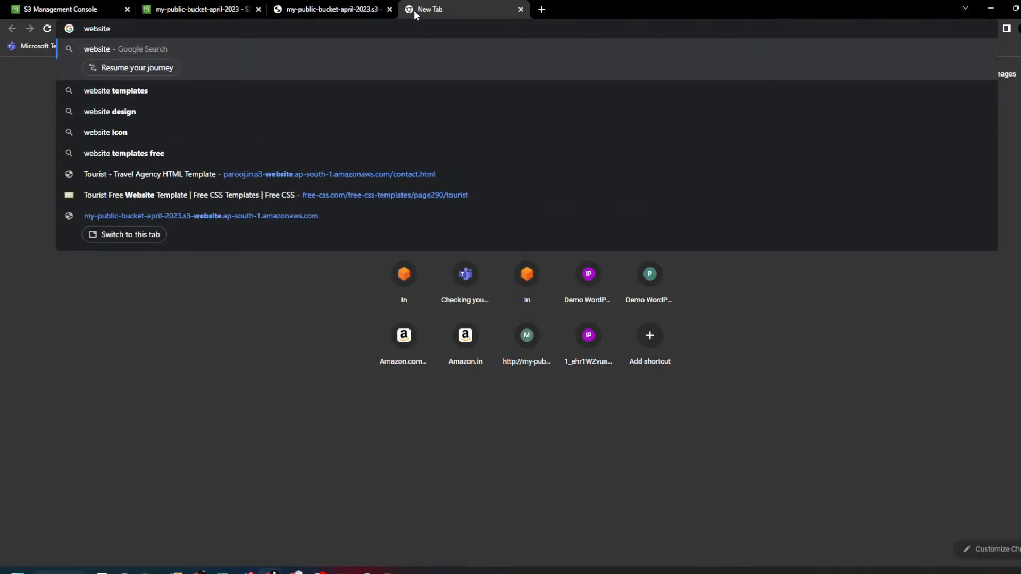
key("Down")
key("Return")
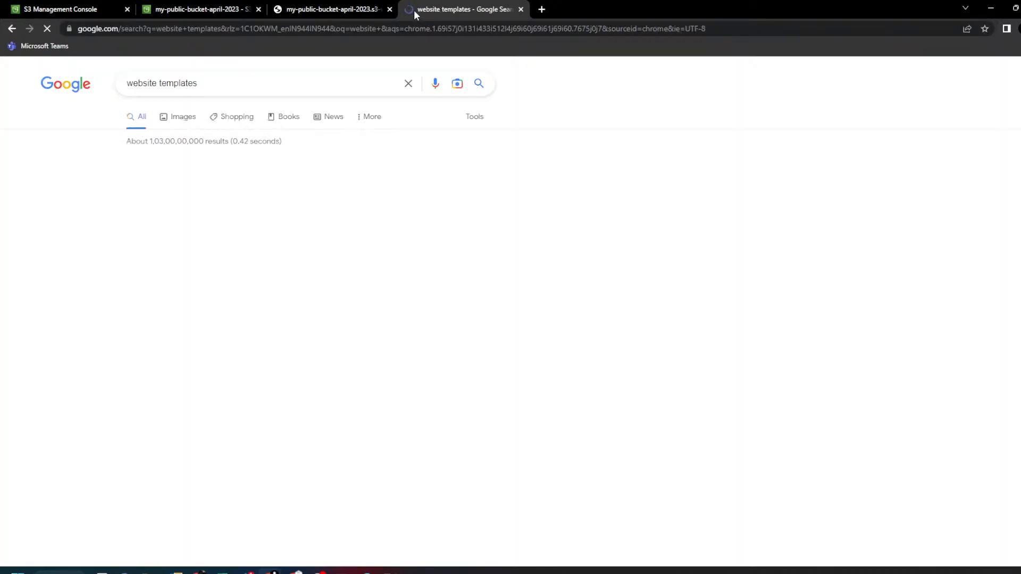
- Refine the search to 'website templates free' and open the Free CSS result
scroll(312, 214, "down", 2)
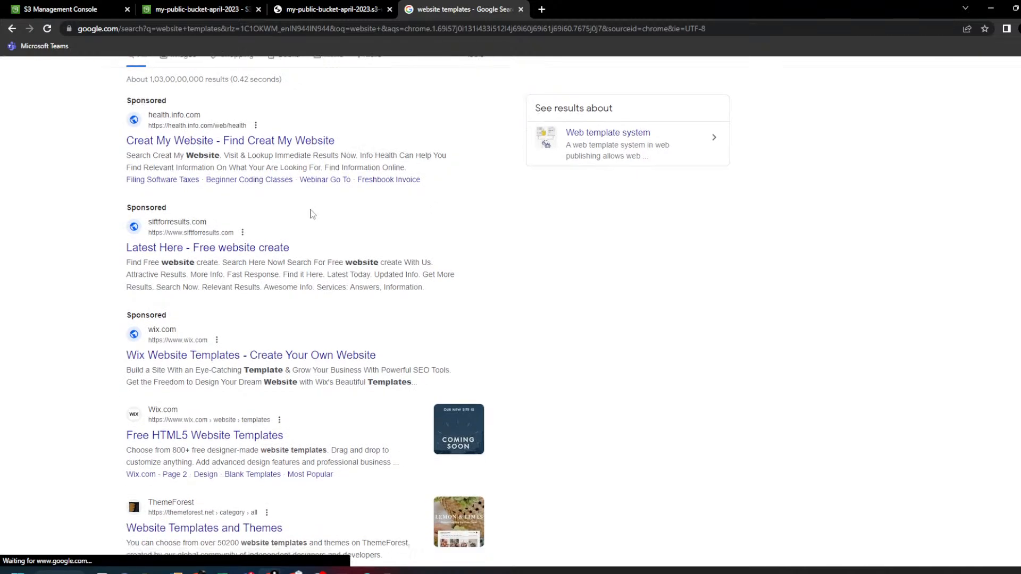
scroll(260, 60, "up", 2)
left_click(262, 85)
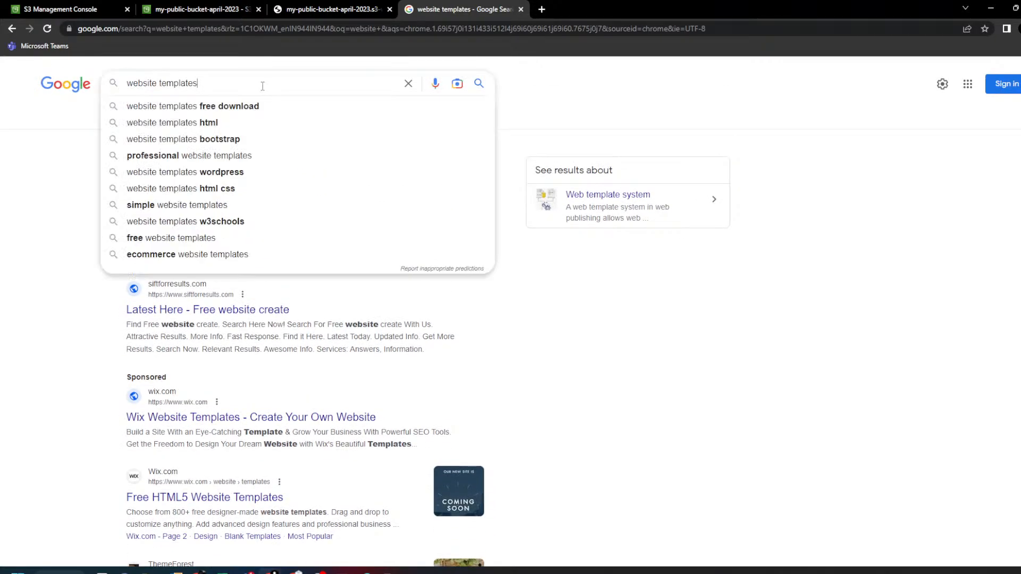
type("free")
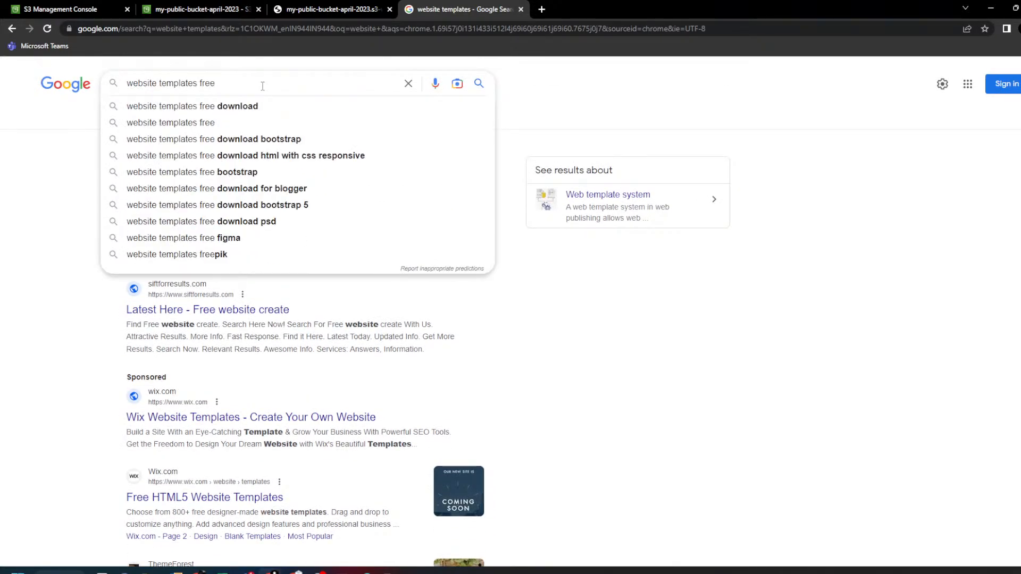
key("Return")
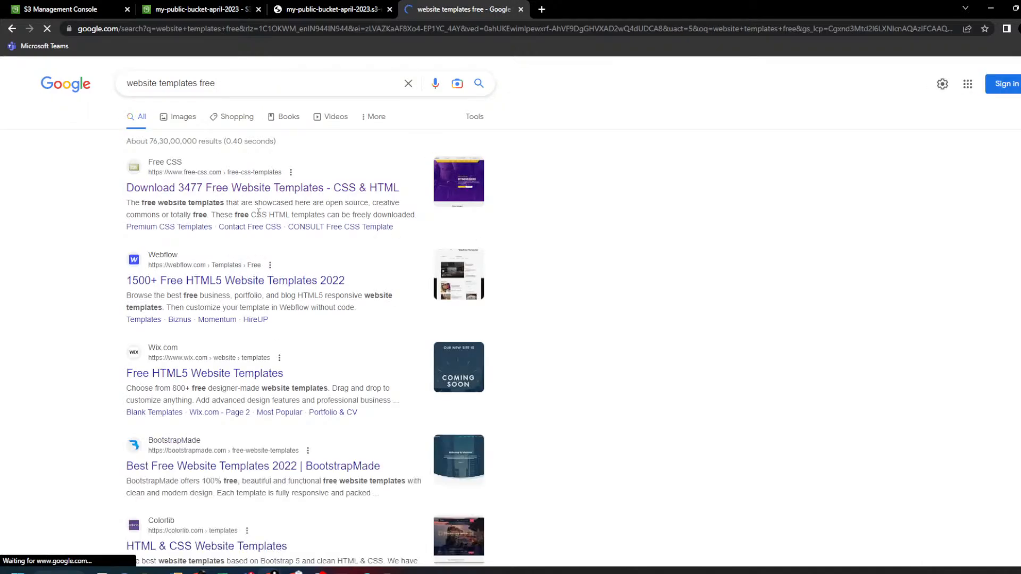
left_click(209, 191)
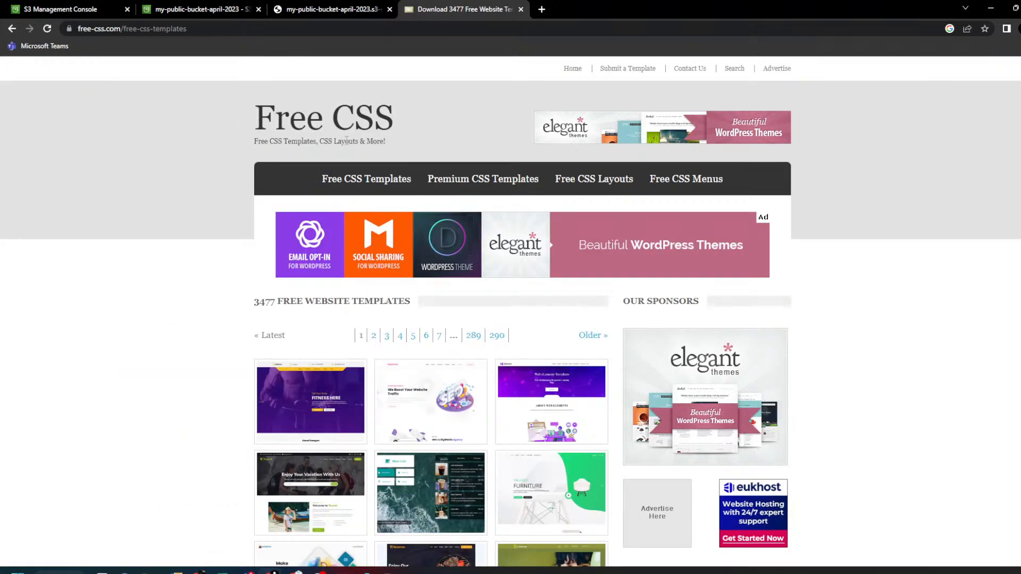
- Browse Free CSS pages 5 and 3, open Medic Care, and download medic-care.zip
scroll(206, 269, "down", 4)
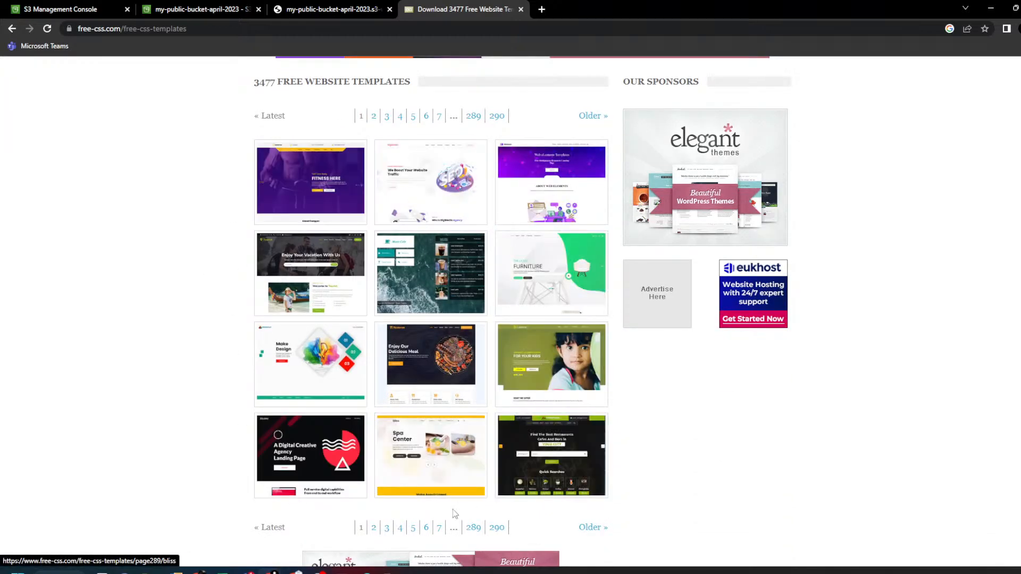
left_click(414, 529)
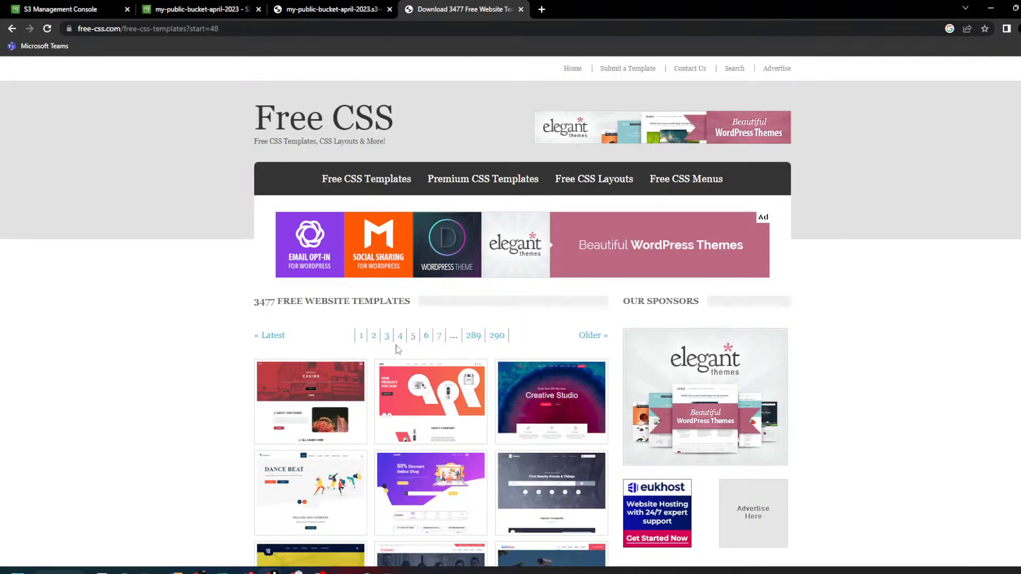
scroll(397, 349, "down", 3)
scroll(396, 349, "down", 1)
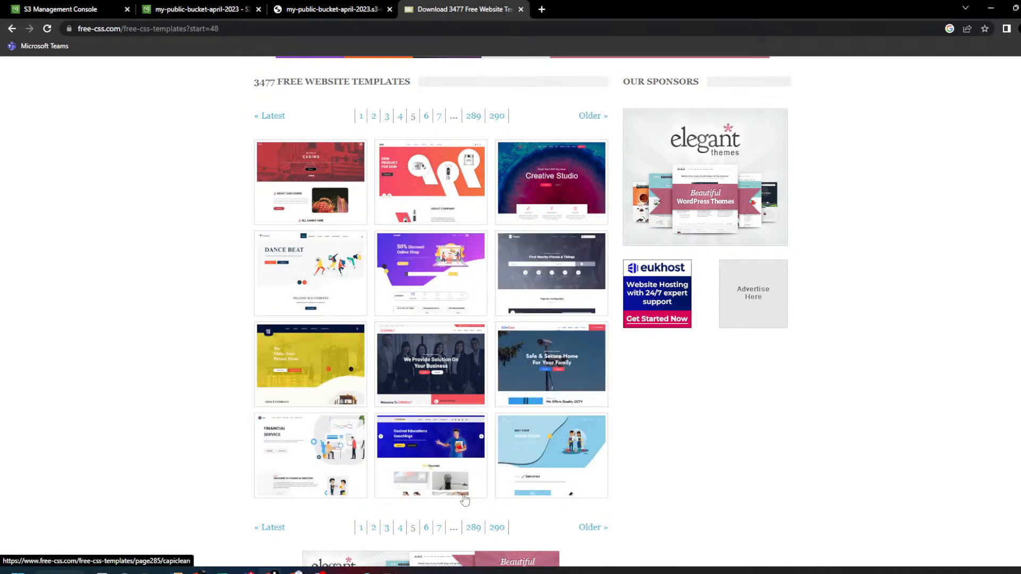
left_click(387, 528)
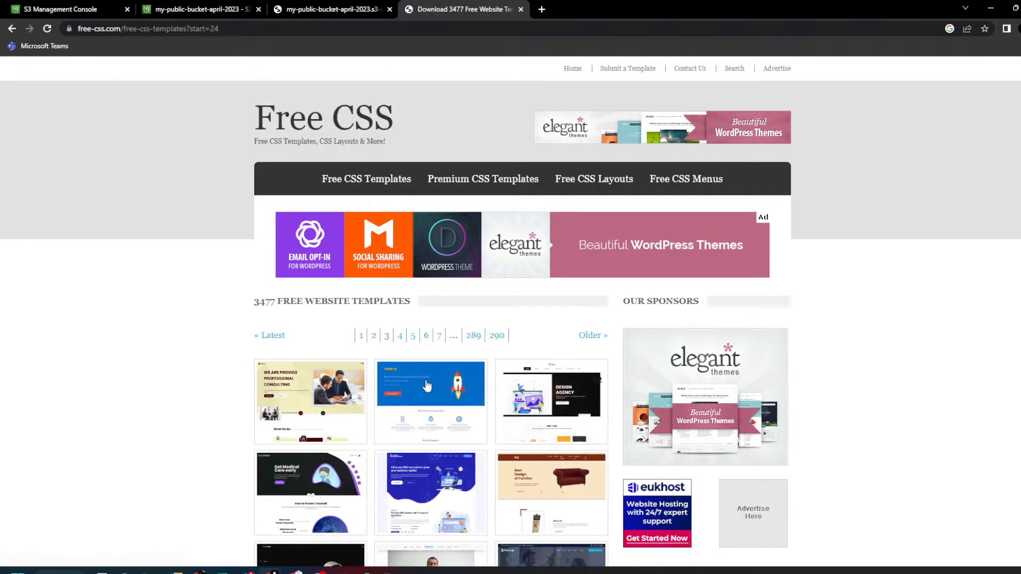
scroll(417, 355, "down", 5)
scroll(417, 355, "up", 1)
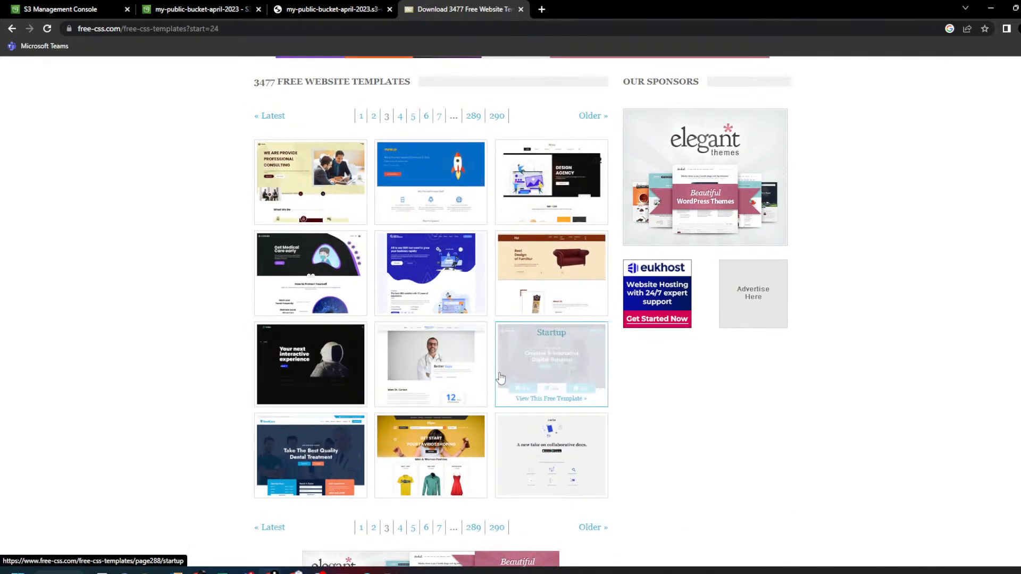
left_click(427, 367)
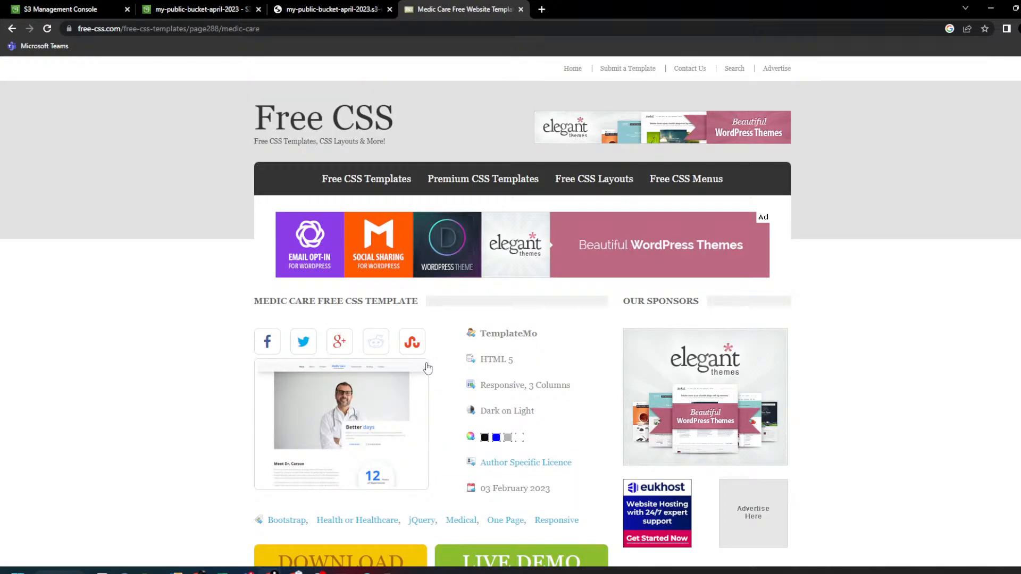
scroll(367, 425, "down", 1)
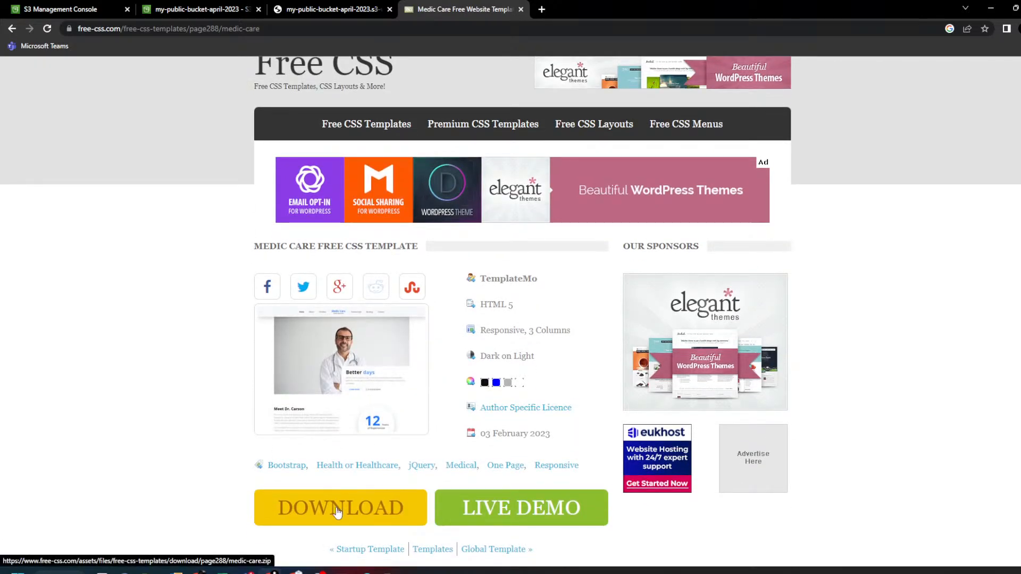
left_click(338, 511)
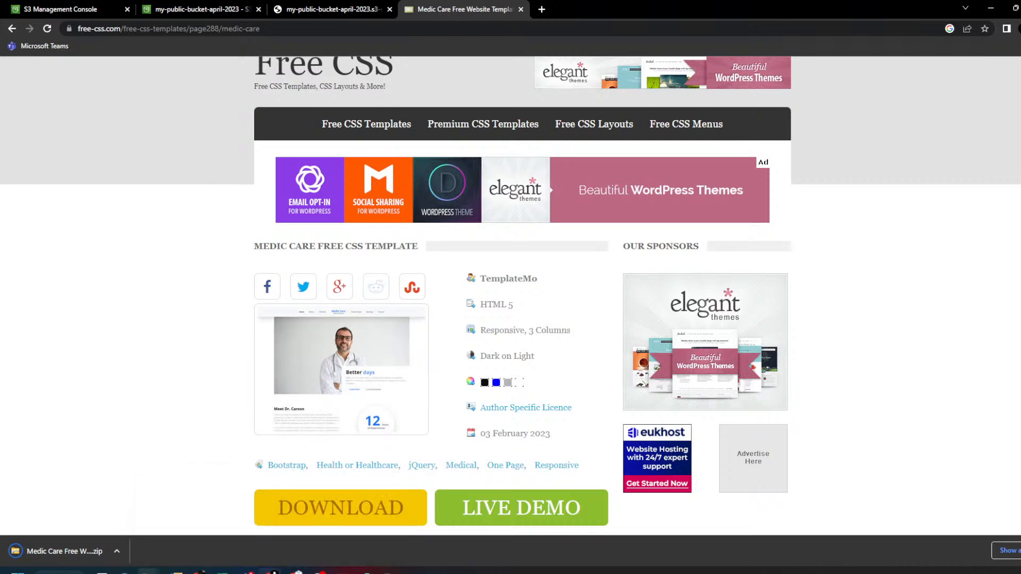
- Extract all files from the Medic Care zip in Downloads
mouse_move(147, 571)
left_click(87, 518)
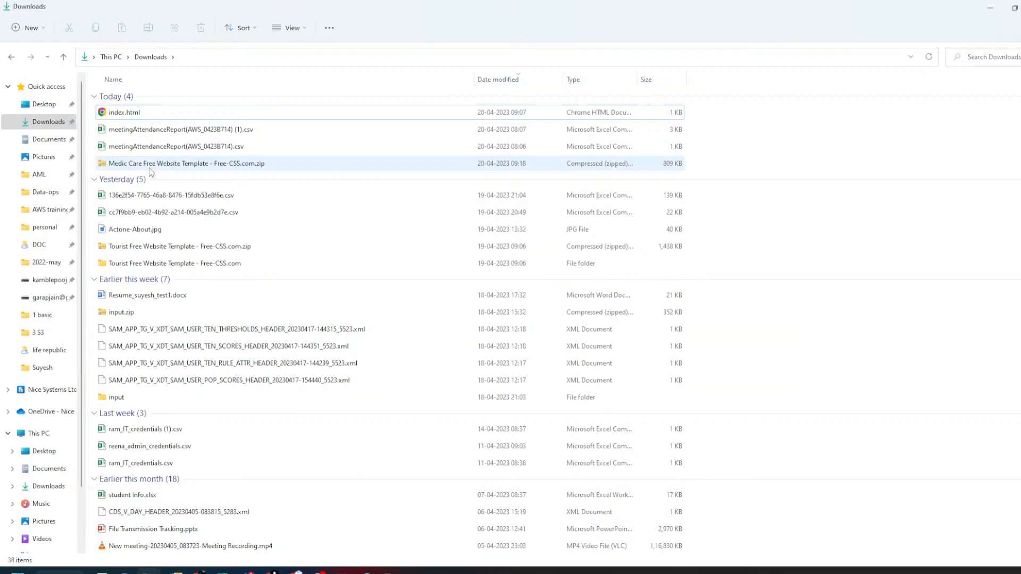
left_click(147, 164)
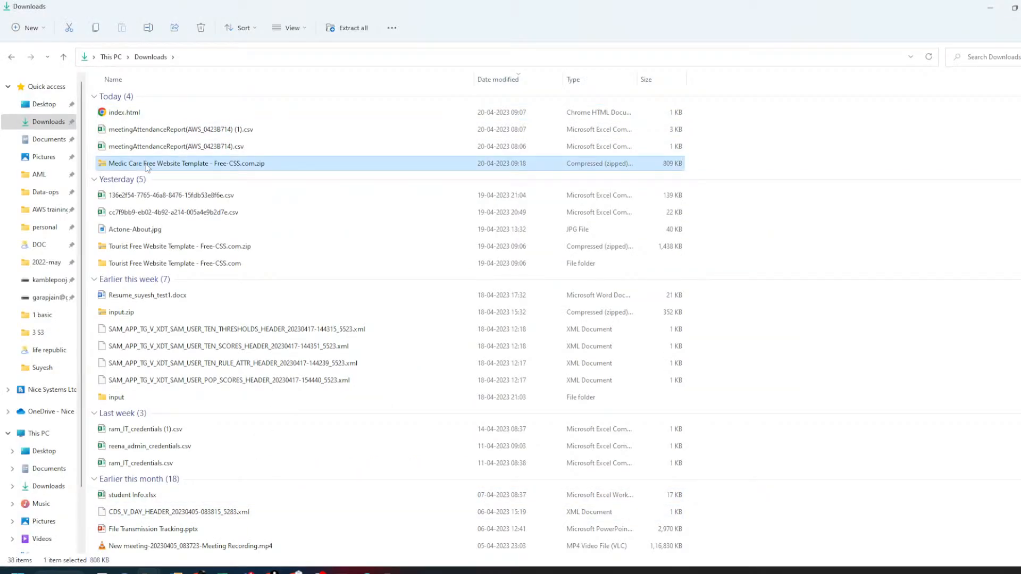
right_click(147, 168)
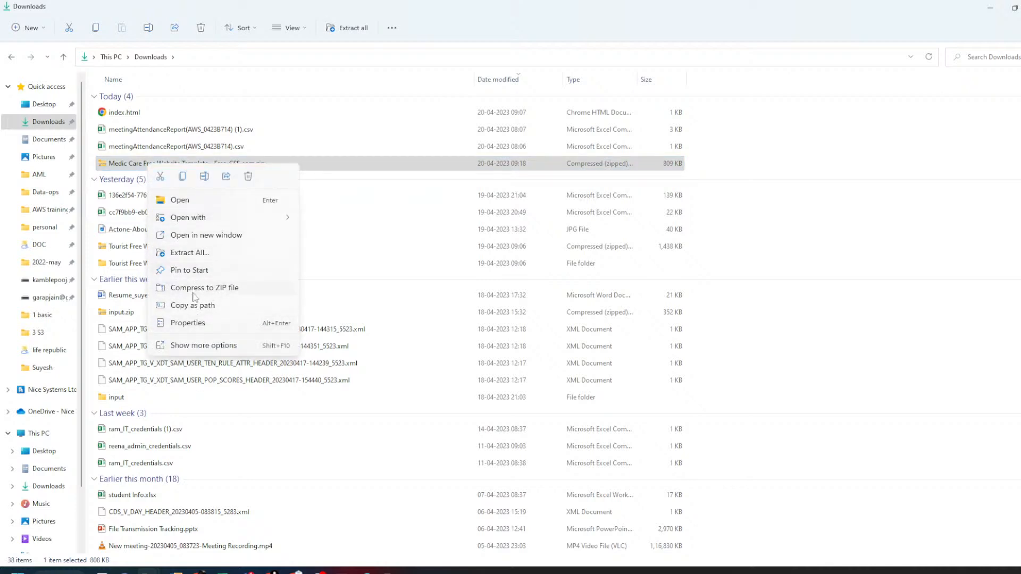
left_click(186, 251)
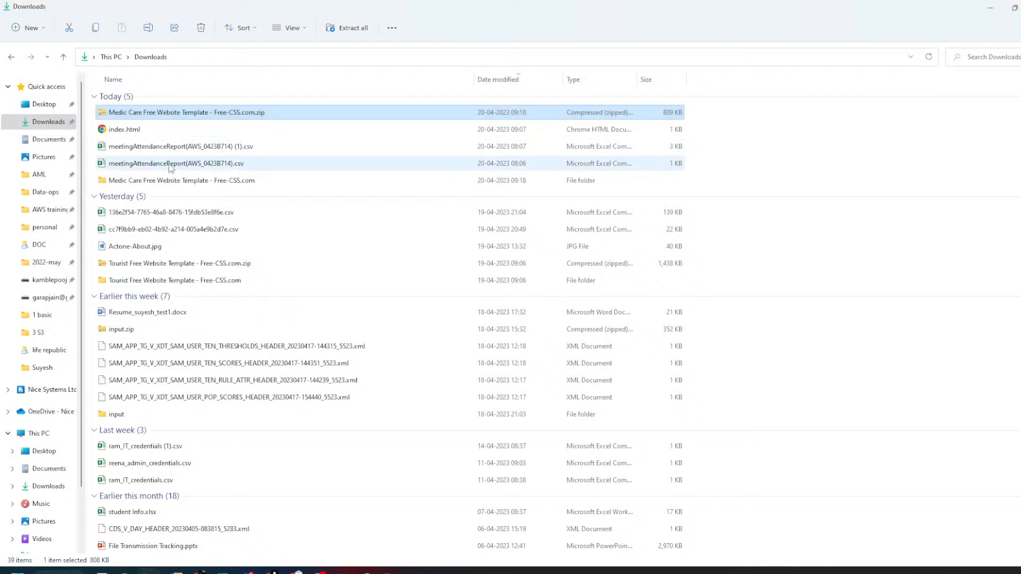
- Open the extracted templatemo_566_medic_care folder and show its contents as large icons
left_click(157, 185)
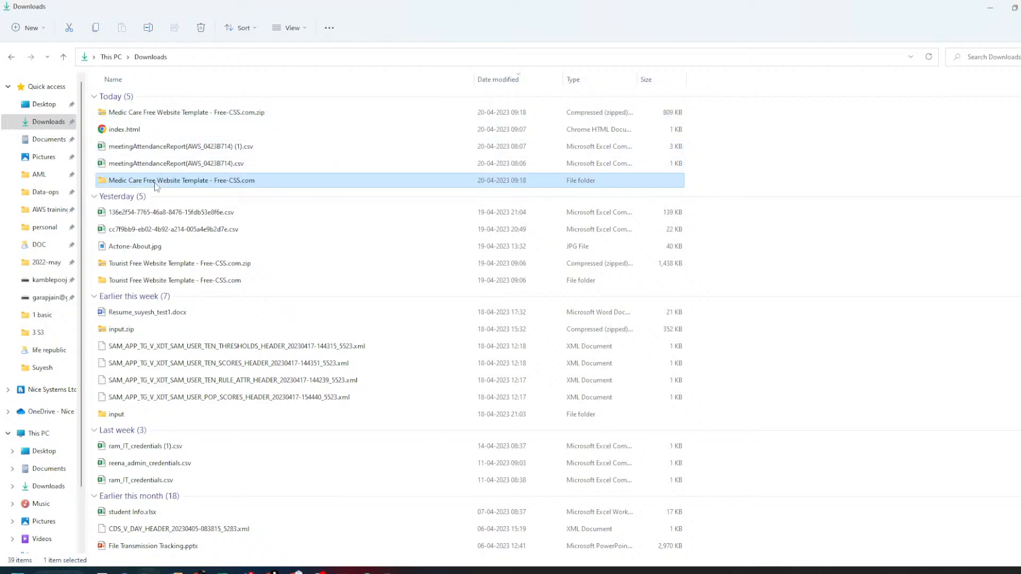
double_click(155, 185)
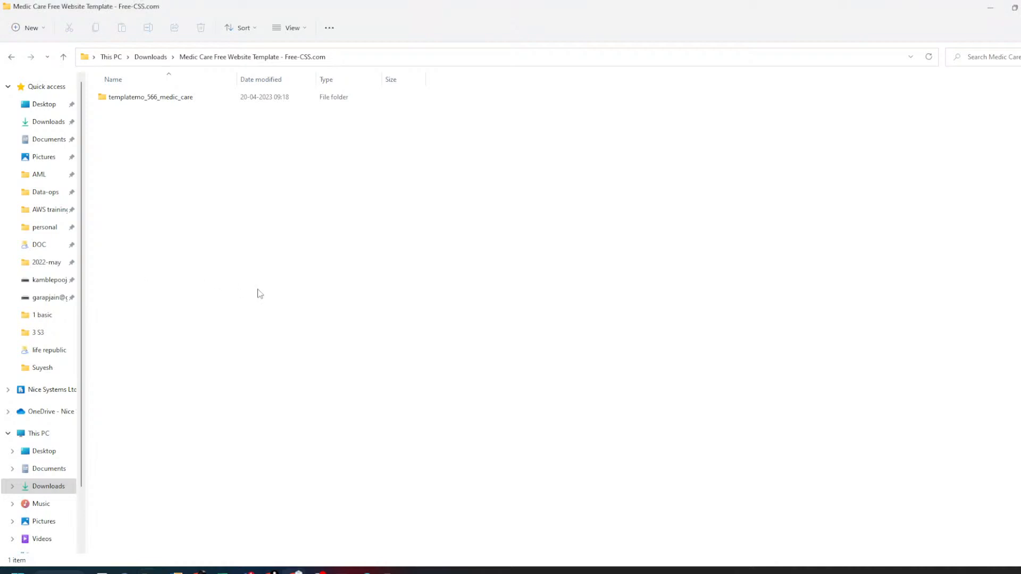
left_click(169, 100)
double_click(169, 100)
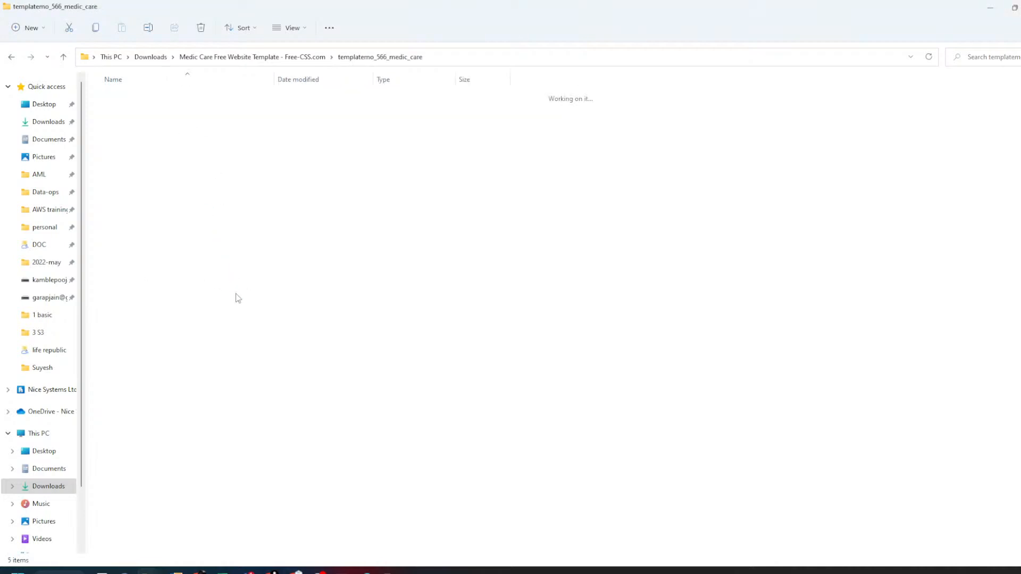
left_click_drag(135, 293, 150, 90)
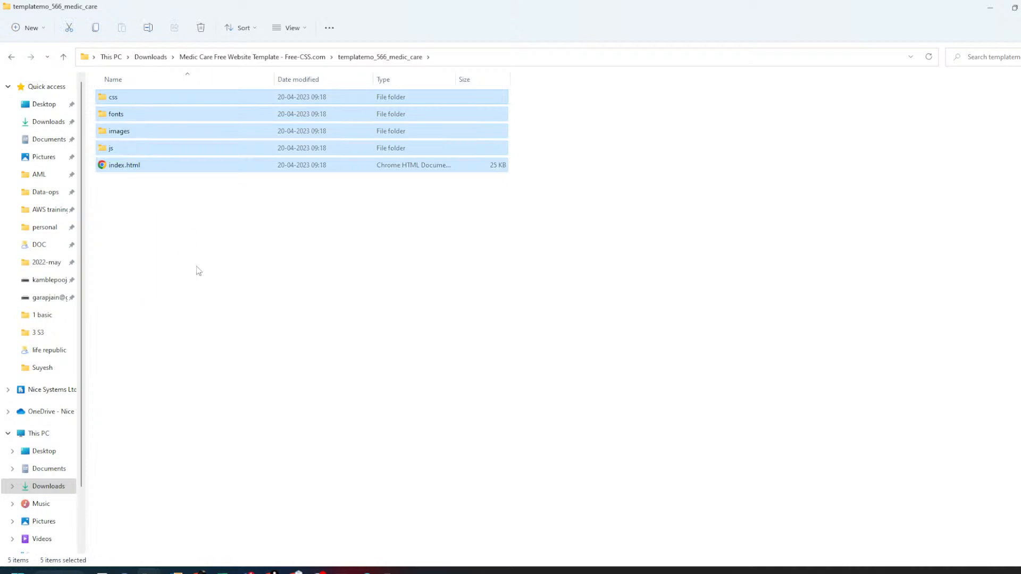
left_click(192, 305)
left_click(123, 166)
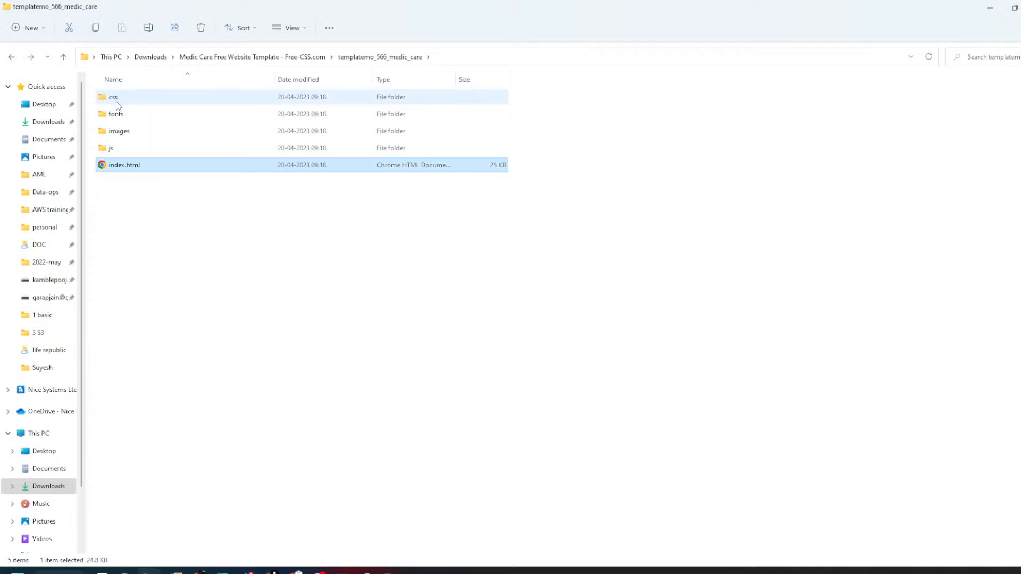
key("ctrl+shift+2")
left_click(296, 252)
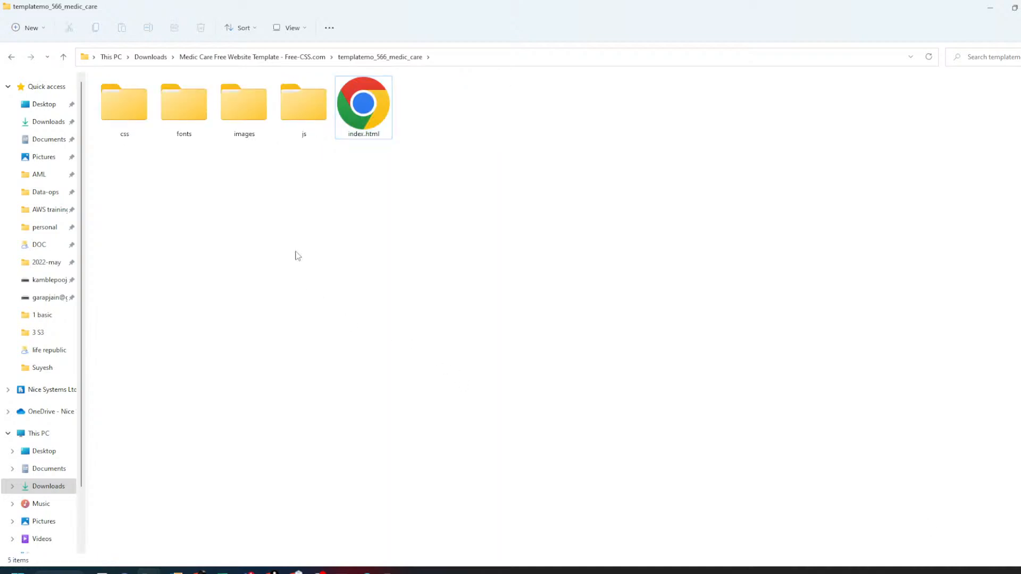
- Browse the gallery, reviews and slider image folders inside images
double_click(242, 109)
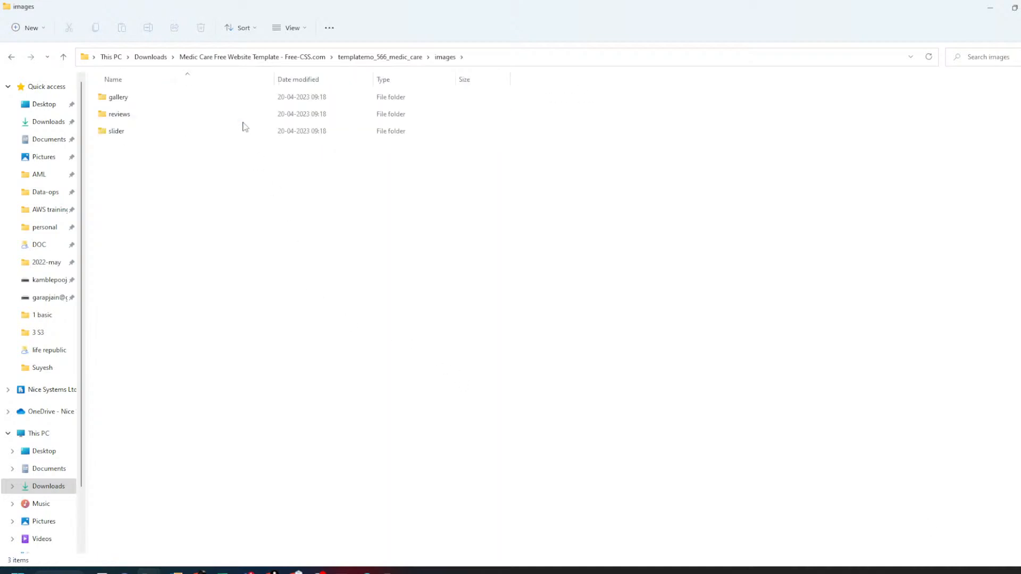
double_click(117, 97)
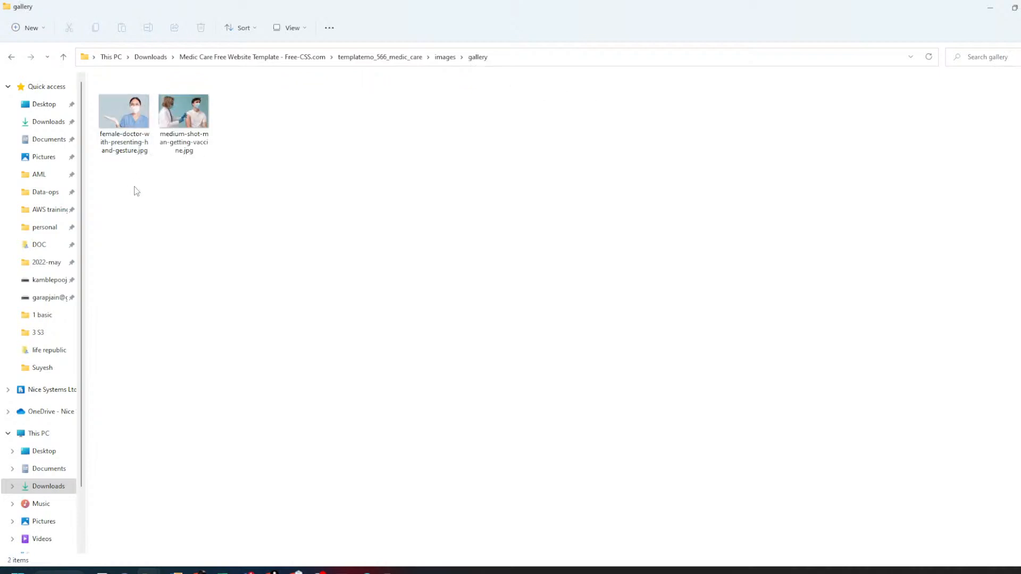
left_click_drag(137, 191, 252, 124)
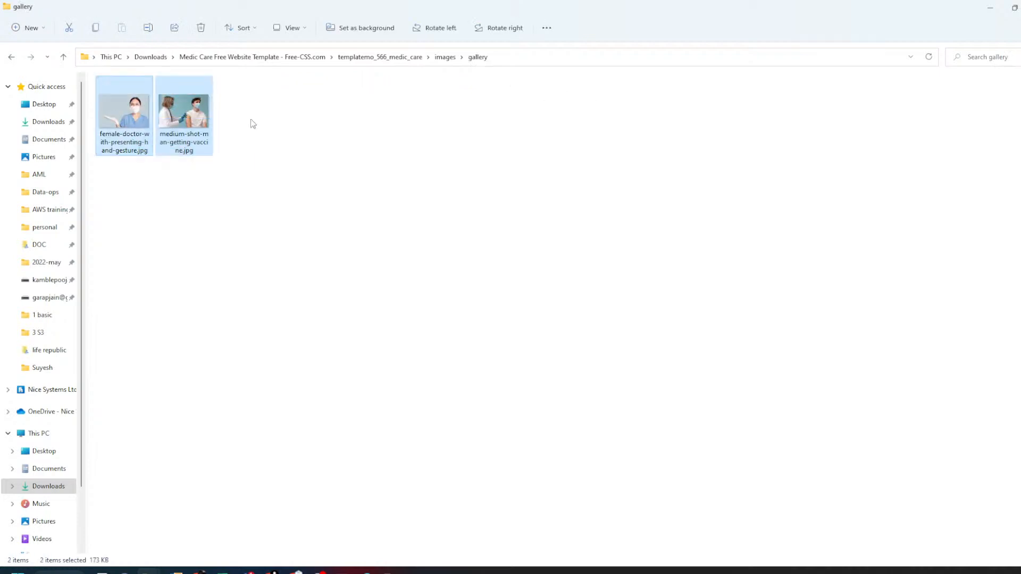
left_click(450, 59)
double_click(176, 114)
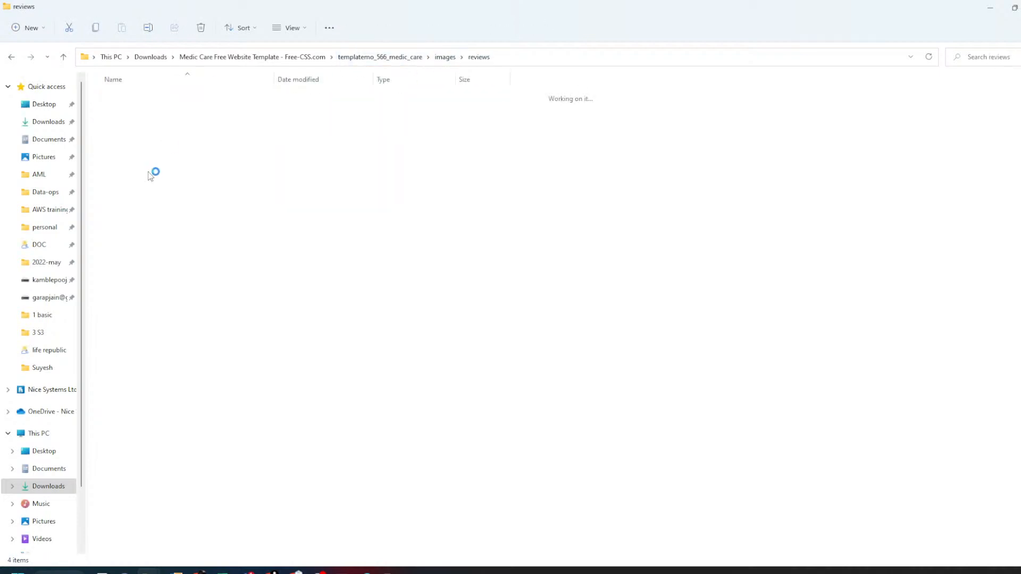
left_click_drag(135, 188, 412, 106)
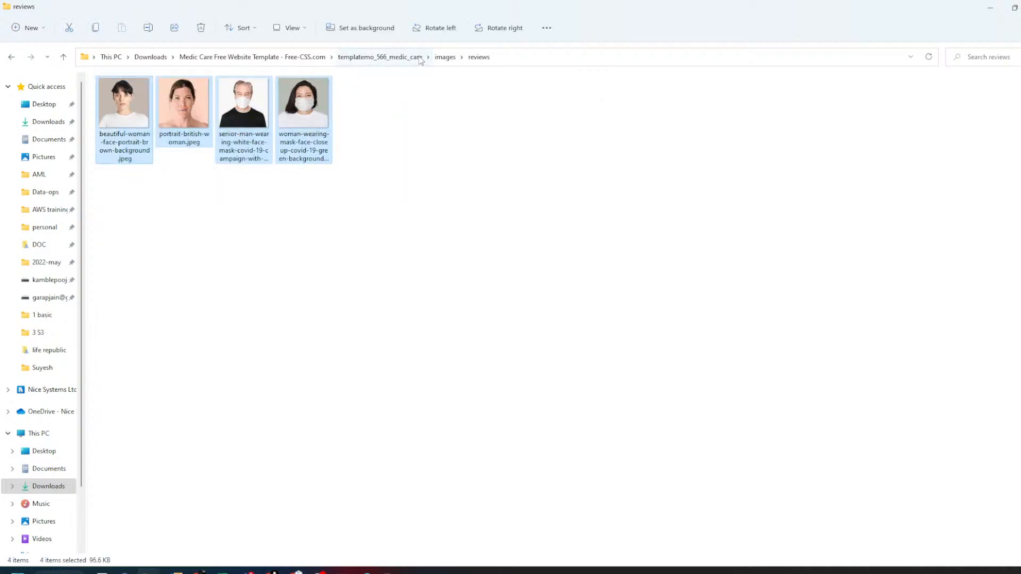
left_click(445, 57)
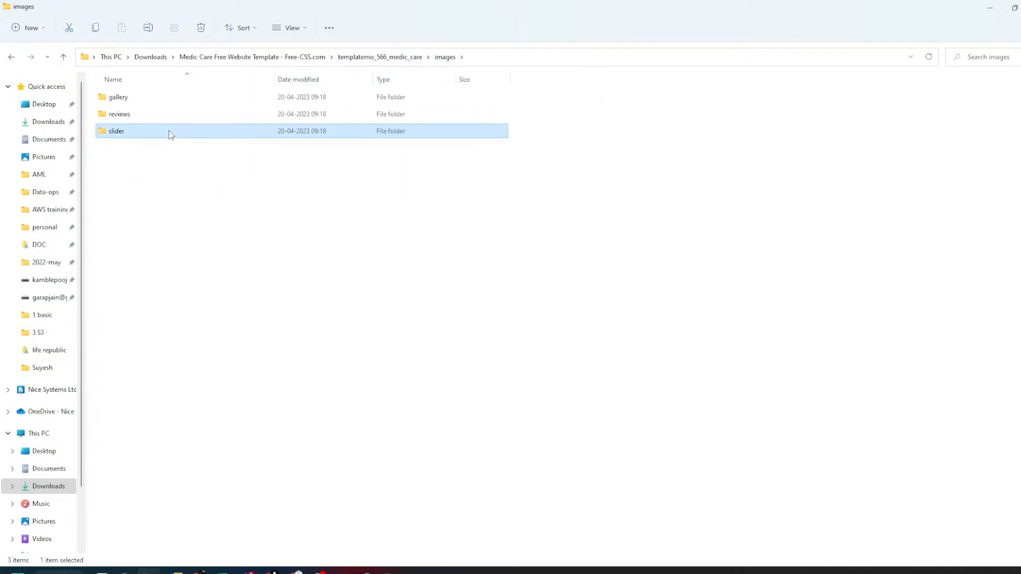
double_click(168, 130)
left_click_drag(130, 209, 273, 76)
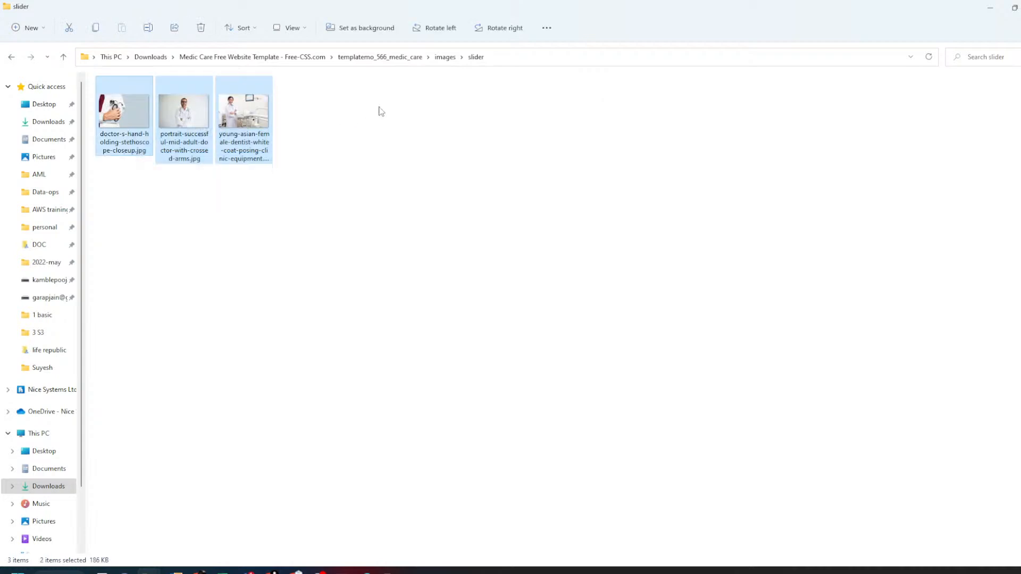
- Return to templatemo_566_medic_care and list its contents in Details view
left_click(366, 58)
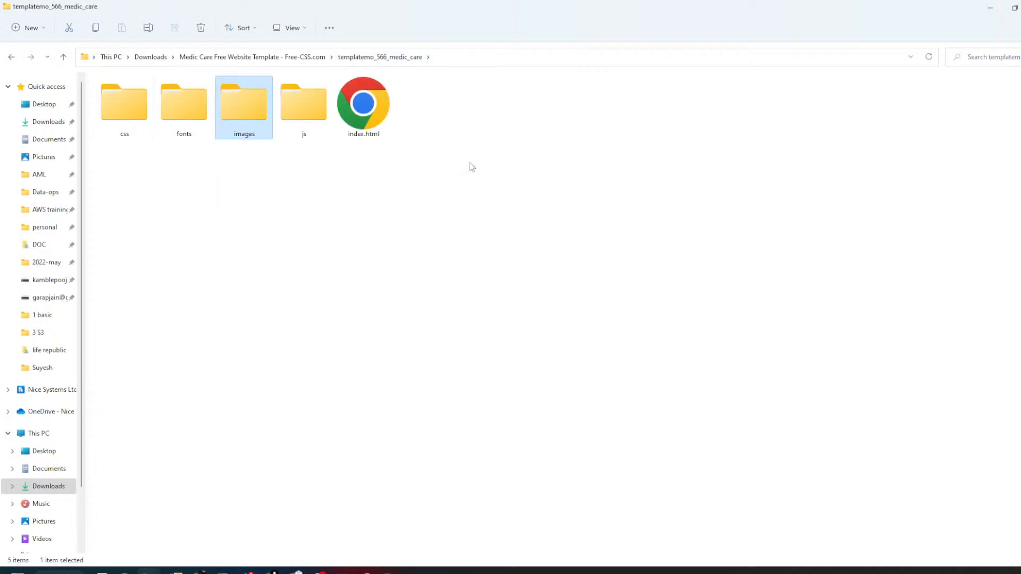
key("ctrl+shift+6")
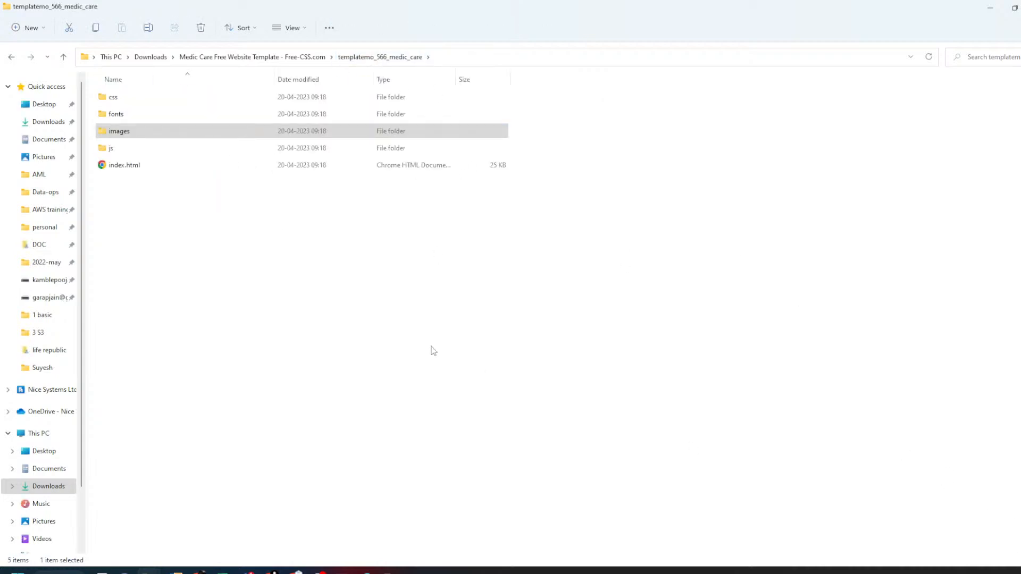
left_click(127, 167)
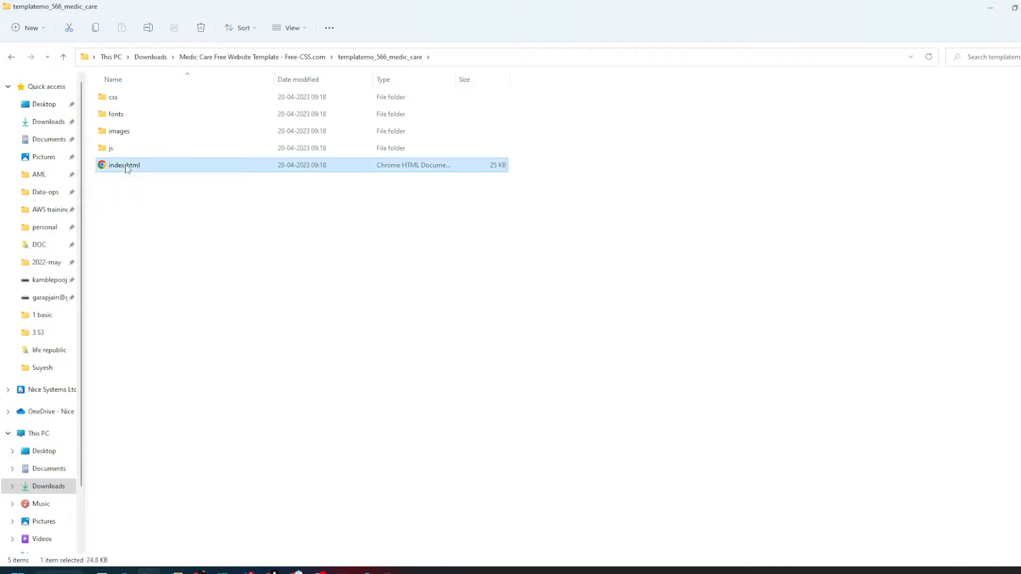
- Open the template's local index.html in Chrome
double_click(127, 166)
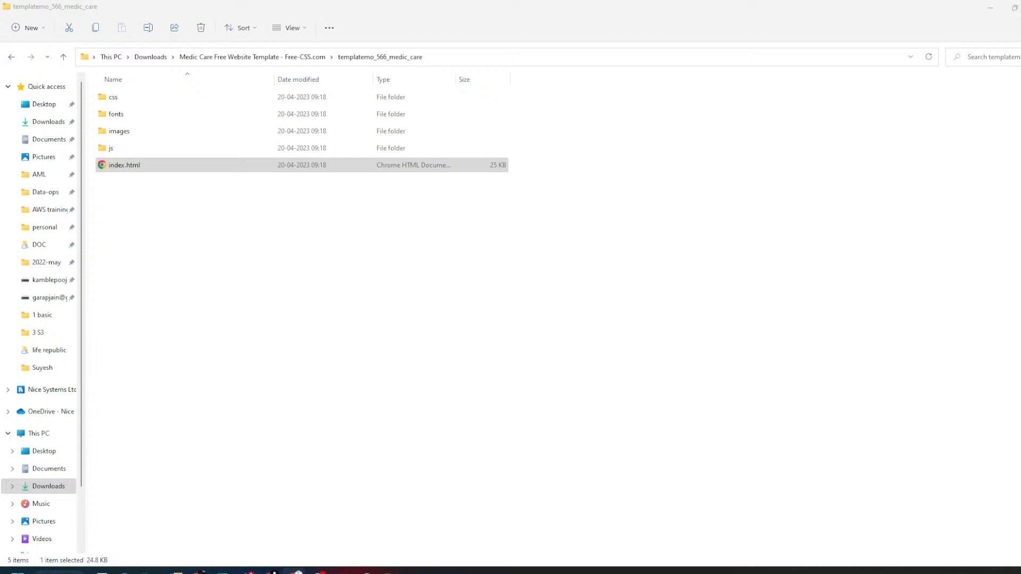
key("alt+Tab")
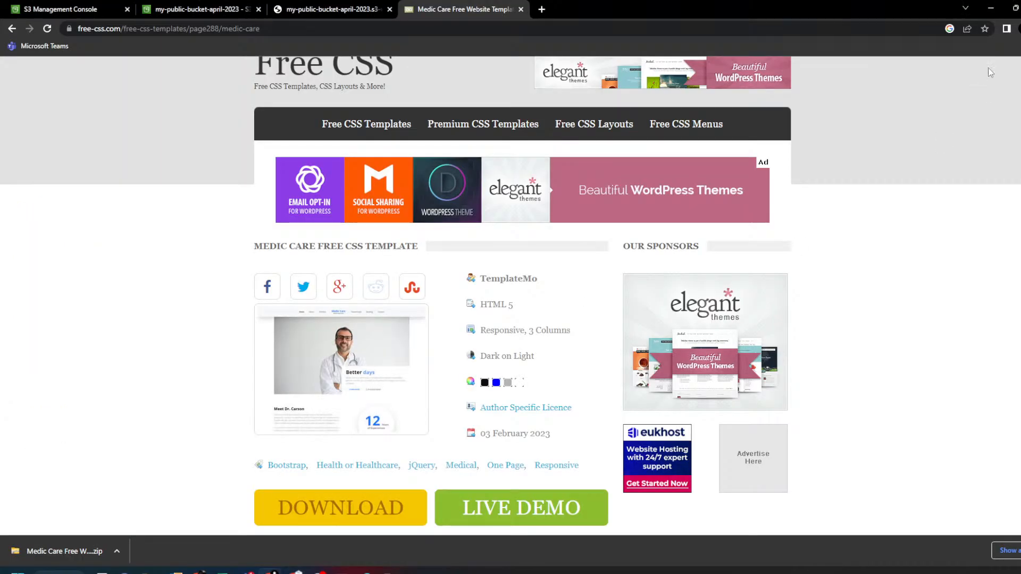
left_click(990, 8)
double_click(181, 165)
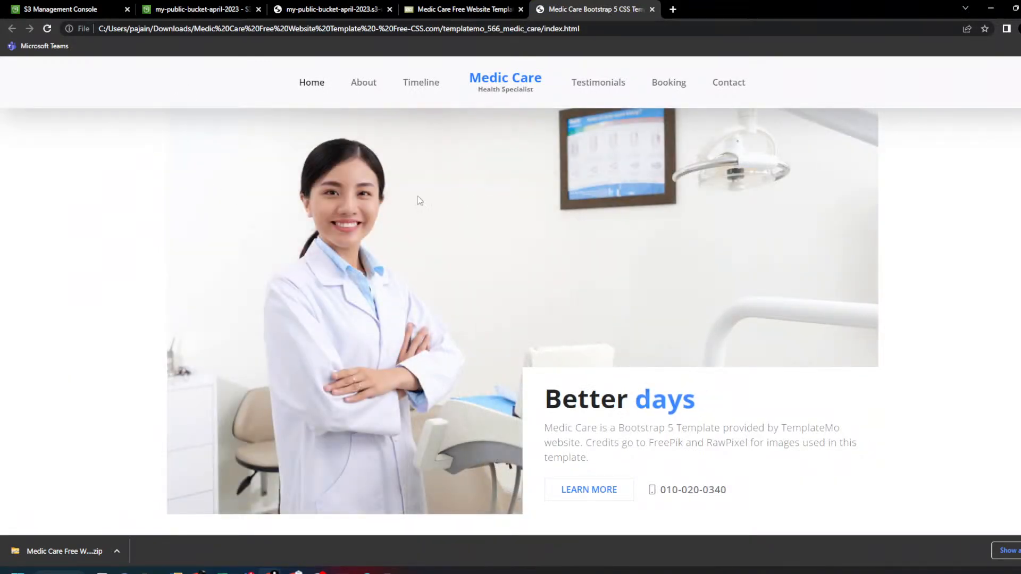
- Scroll through the Medic Care page down to its booking form and opening-hours footer
scroll(473, 201, "down", 2)
scroll(474, 202, "down", 9)
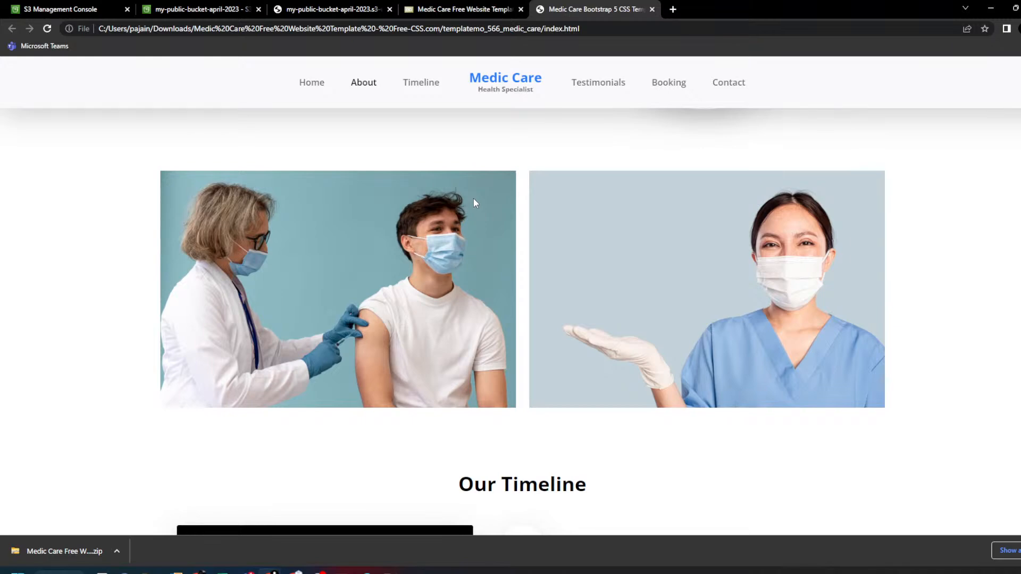
scroll(474, 201, "down", 4)
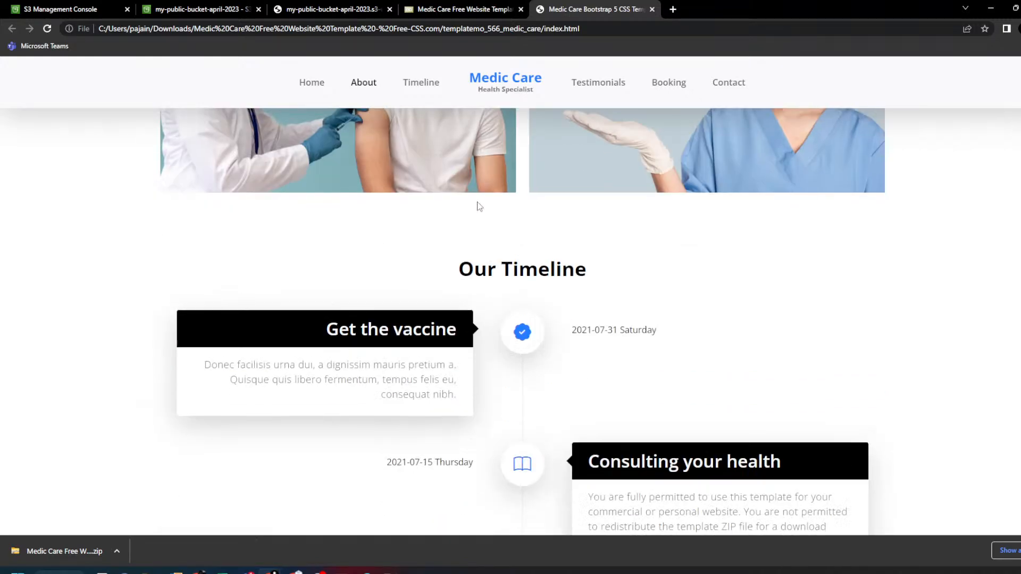
scroll(478, 205, "down", 2)
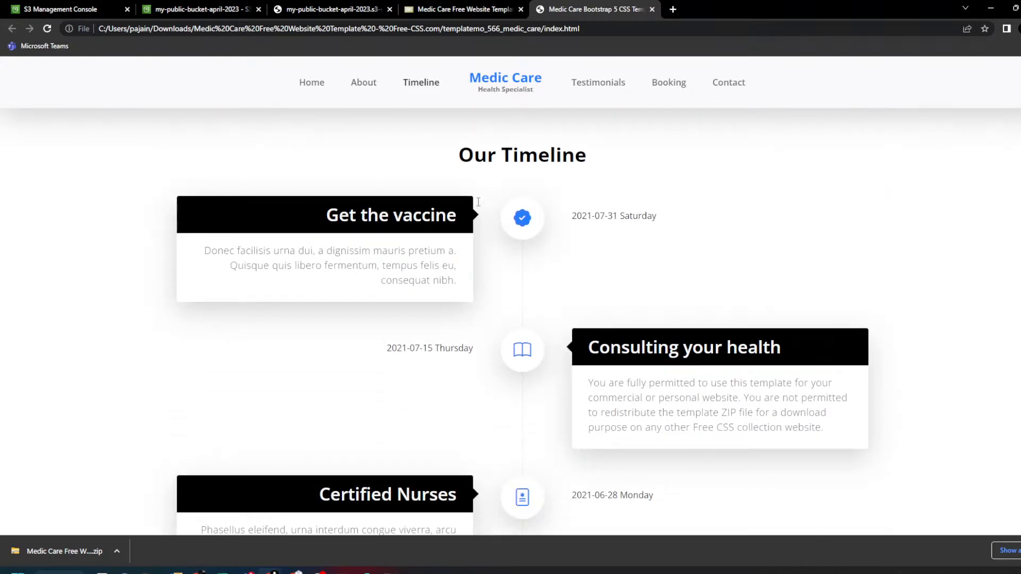
scroll(479, 208, "down", 8)
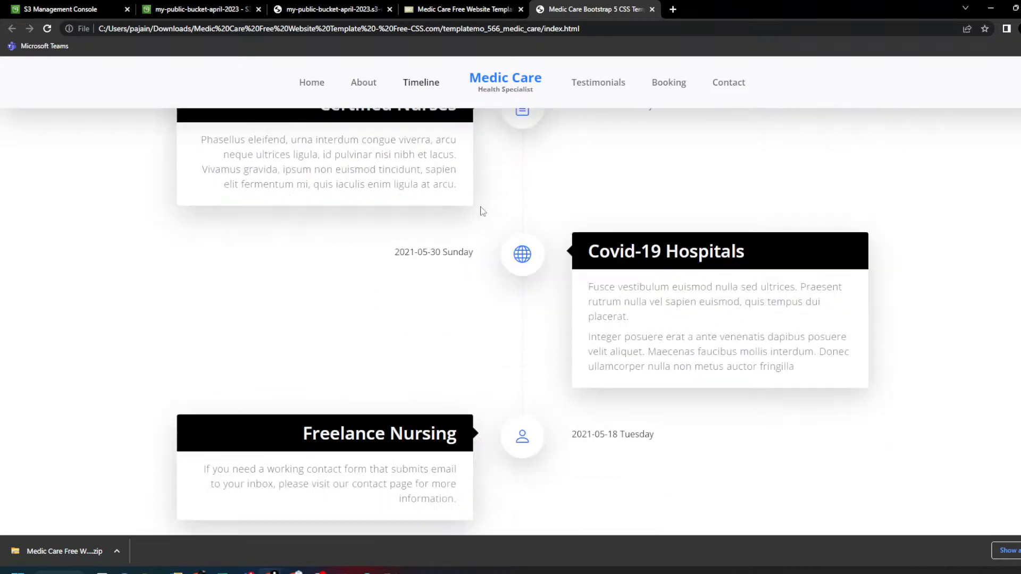
scroll(483, 211, "down", 6)
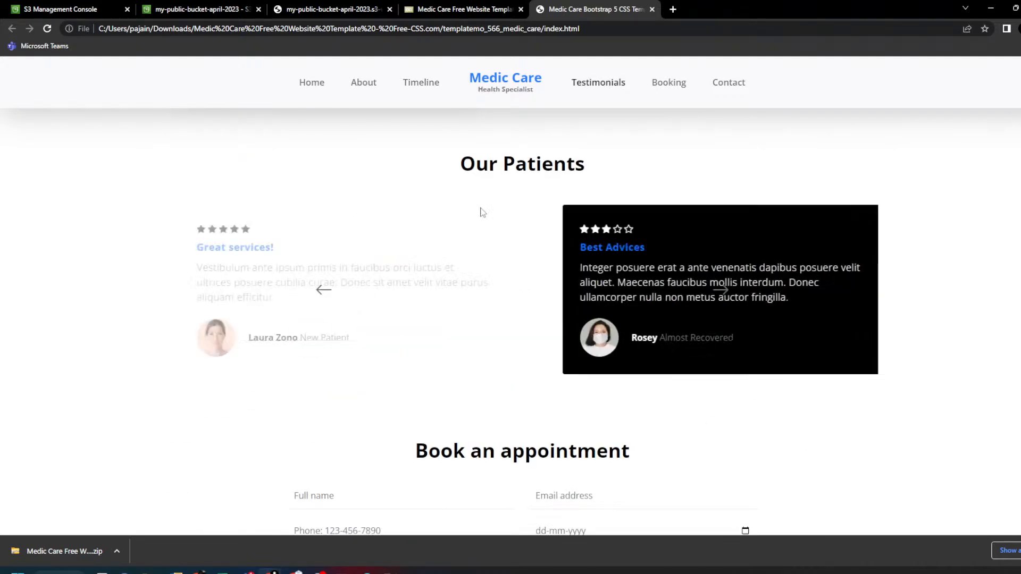
key("alt+Tab")
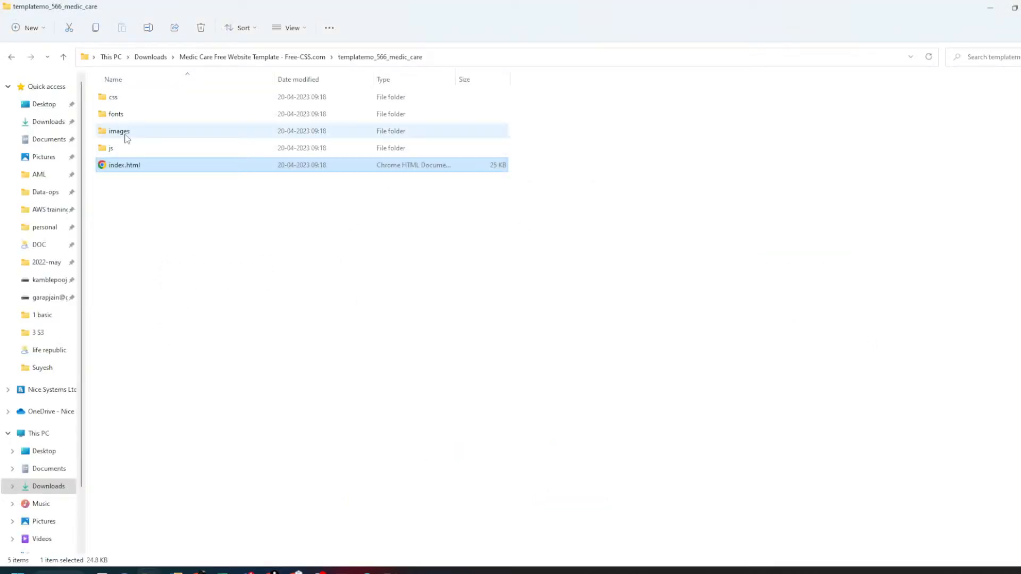
key("alt+Tab")
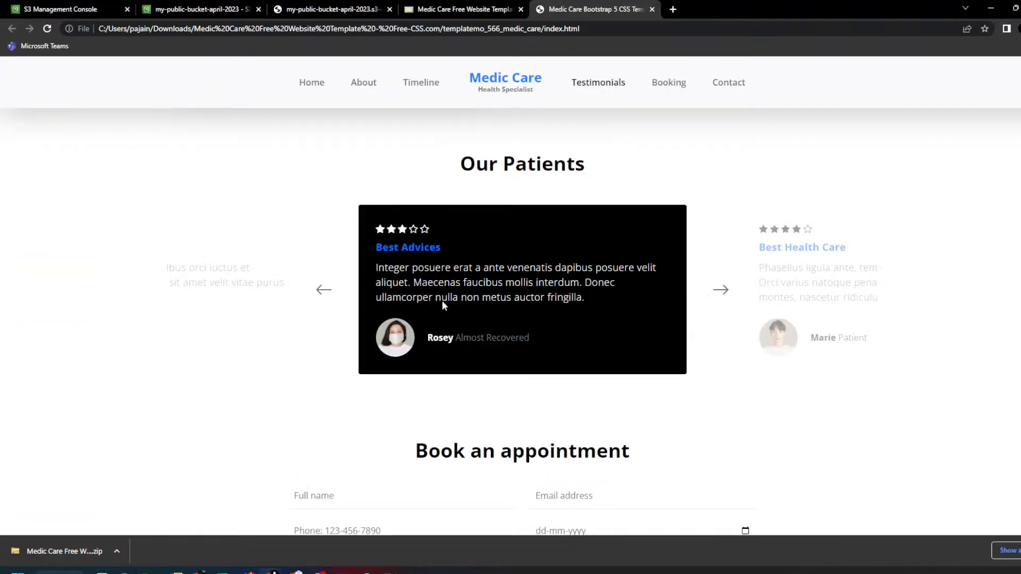
scroll(443, 306, "down", 5)
scroll(443, 306, "down", 4)
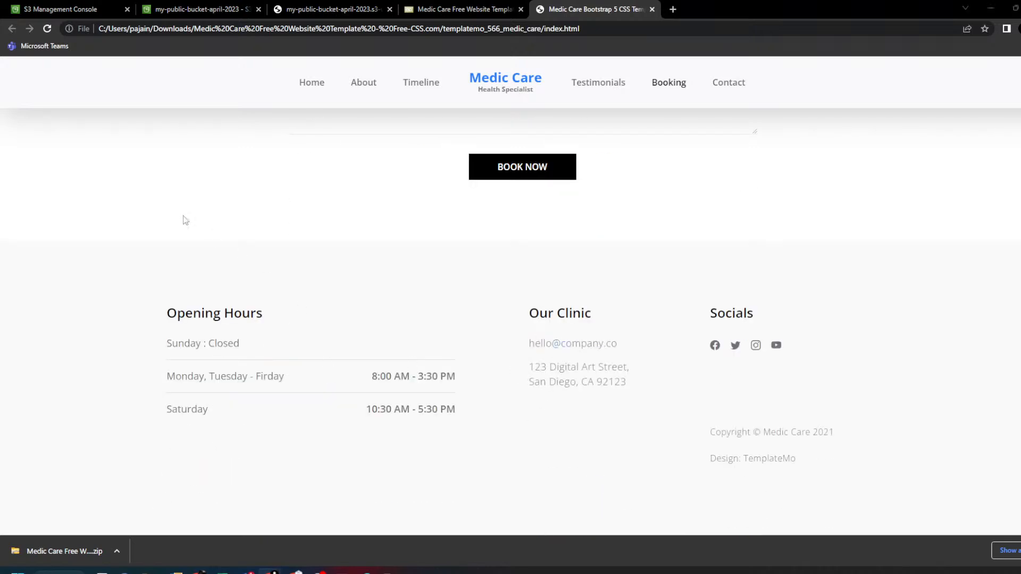
key("alt+Tab")
- Open index.html in Notepad++ from its file context menu and scroll into the source
right_click(134, 164)
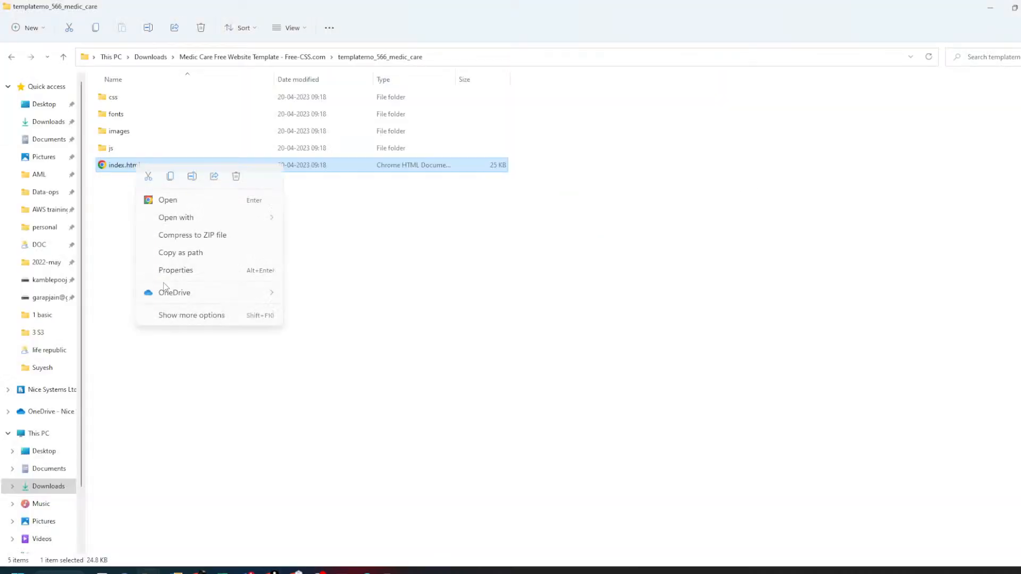
left_click(165, 318)
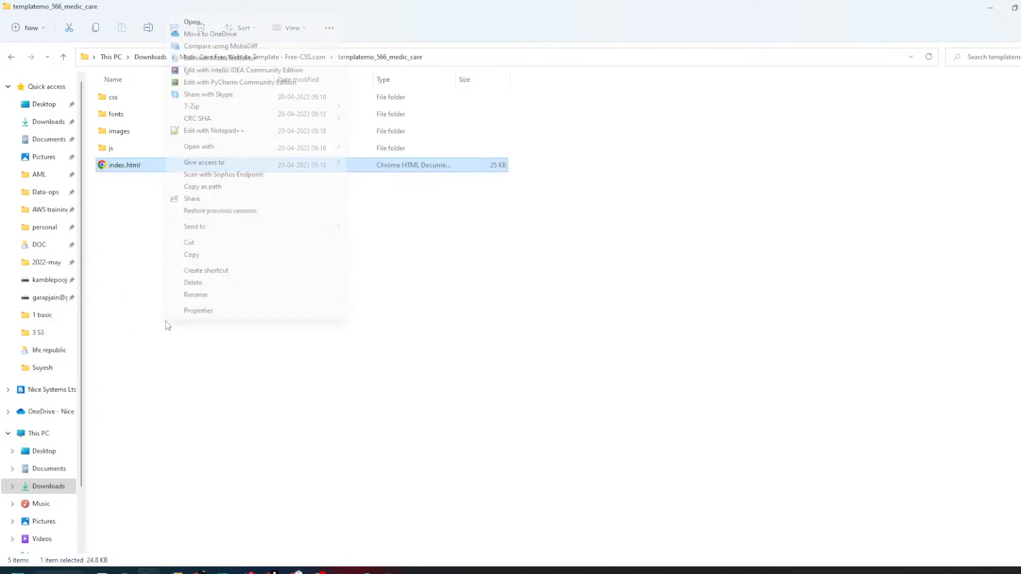
left_click(198, 130)
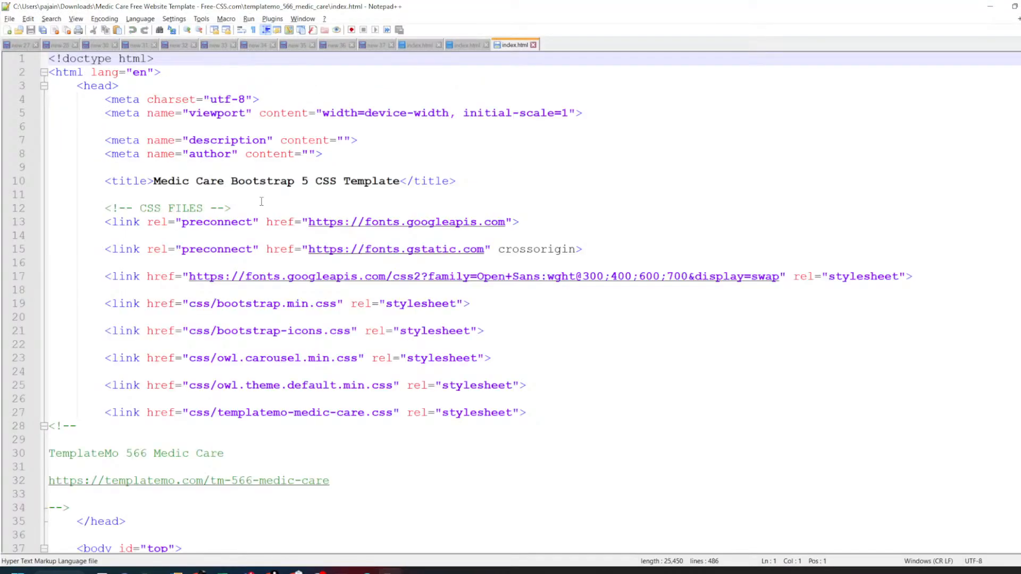
scroll(260, 263, "down", 11)
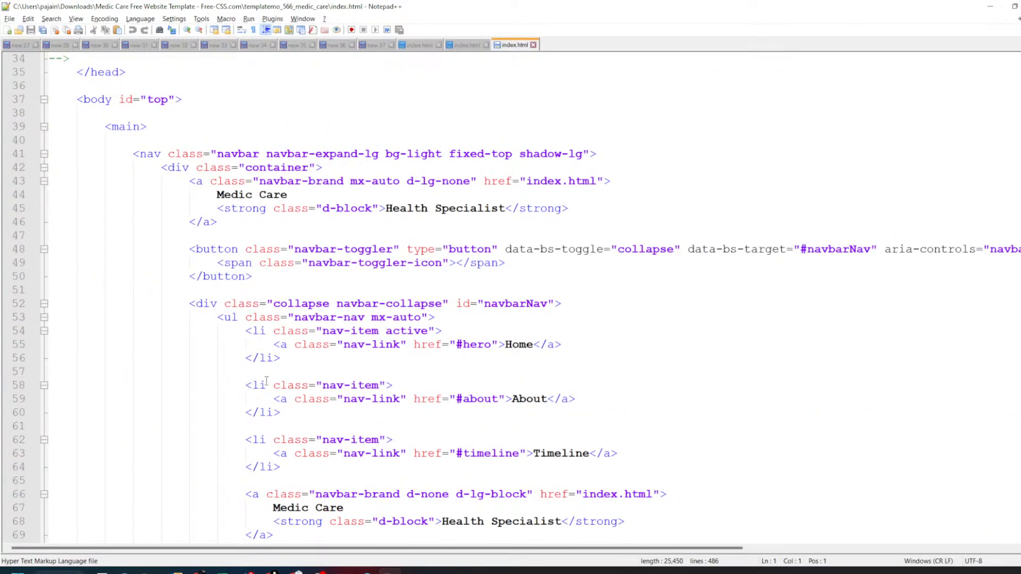
scroll(267, 380, "down", 15)
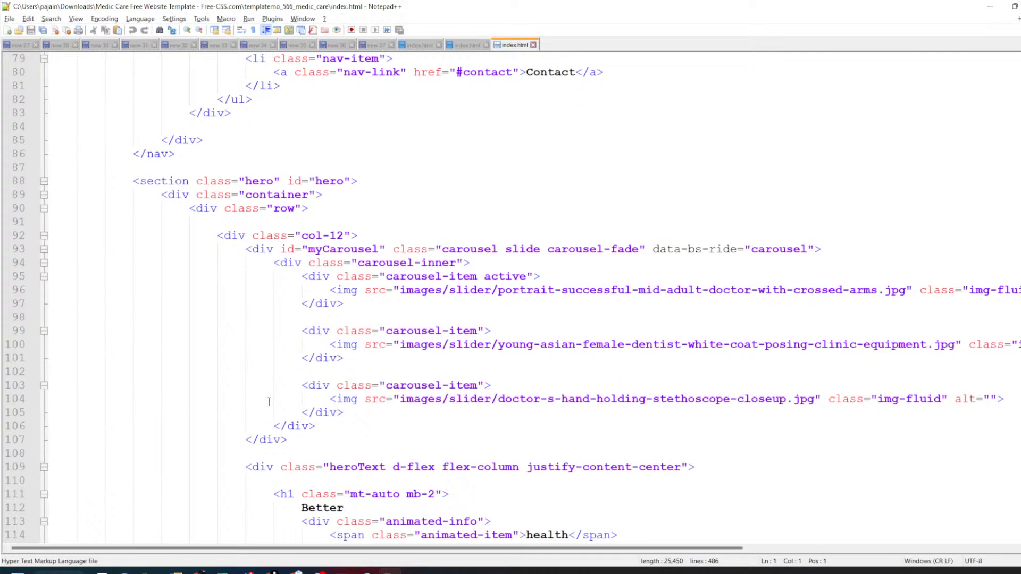
scroll(269, 402, "down", 1)
- Review the description text around lines 113–120, then bring up the Medic Care footer in Chrome
left_click_drag(280, 453, 344, 467)
scroll(346, 487, "down", 4)
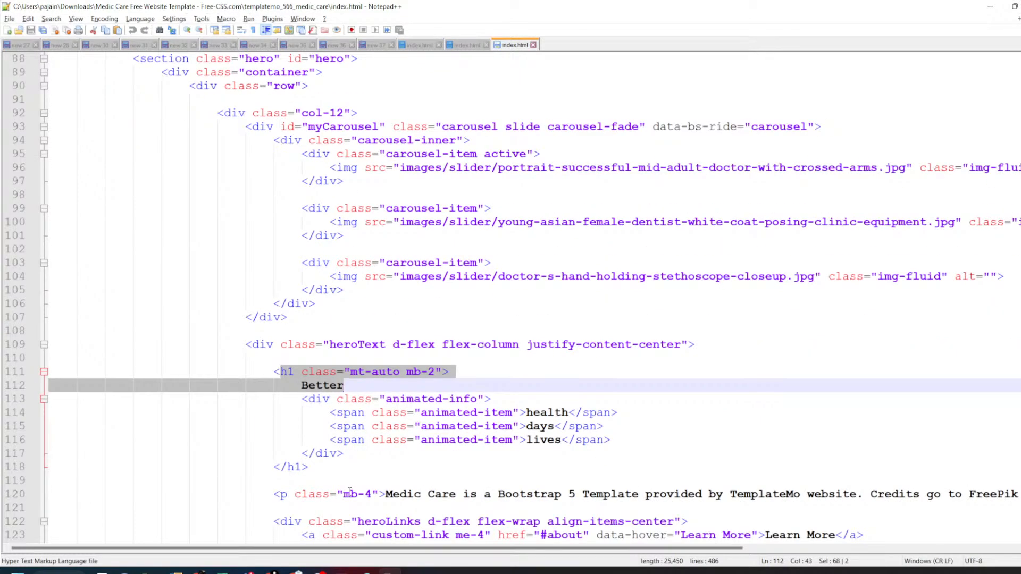
left_click_drag(281, 413, 585, 422)
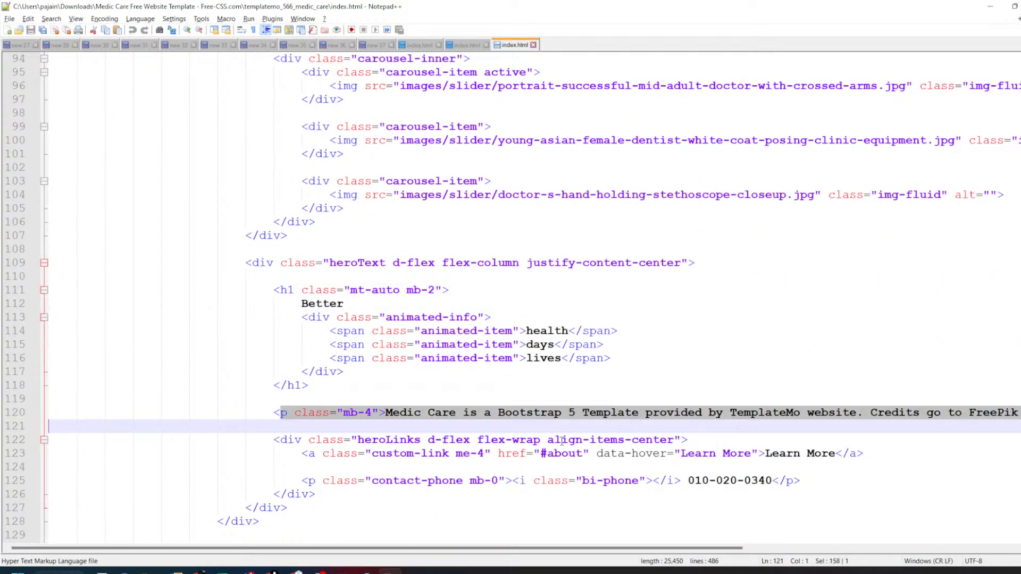
left_click(691, 317)
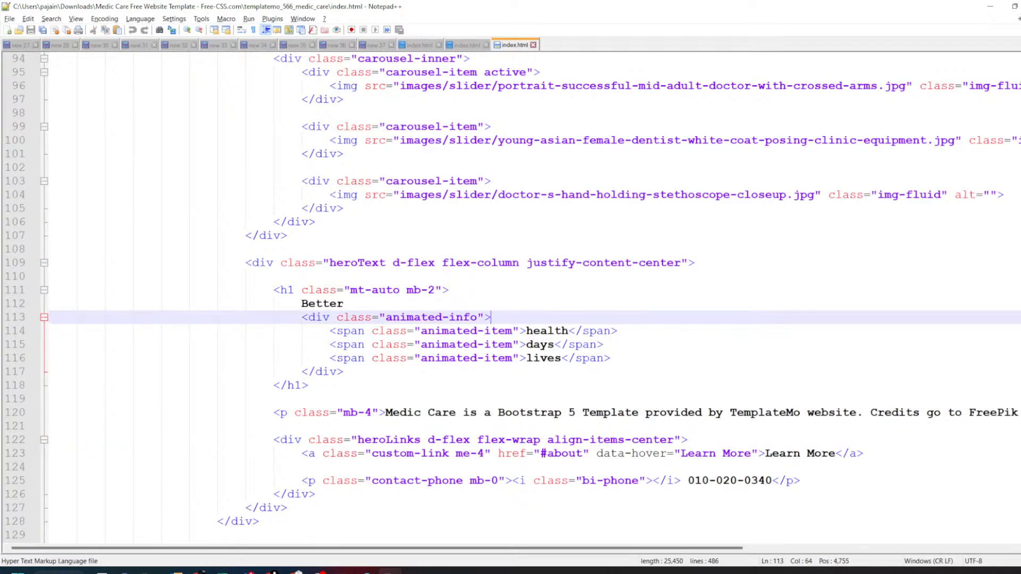
scroll(511, 298, "down", 20)
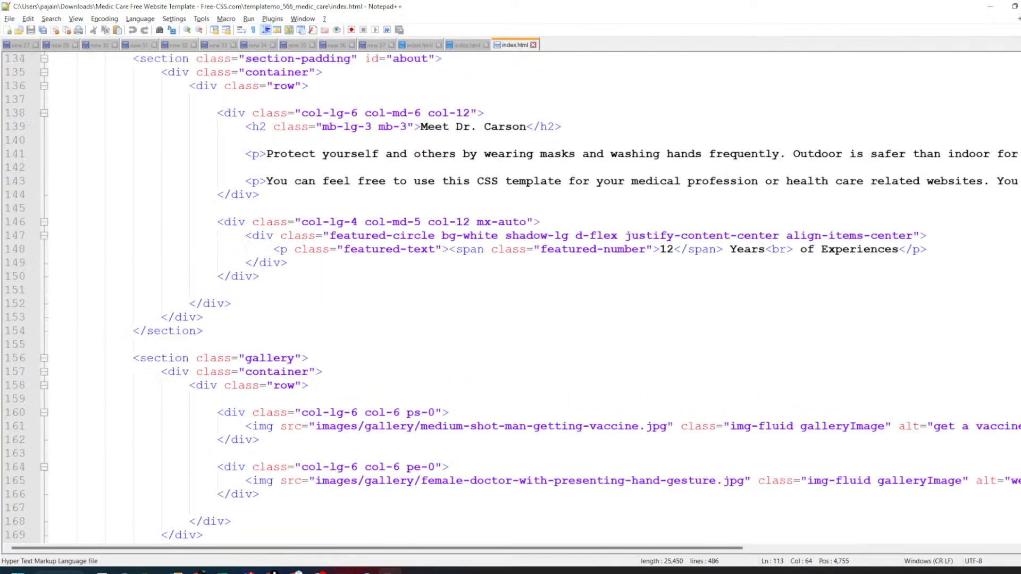
scroll(1013, 485, "down", 20)
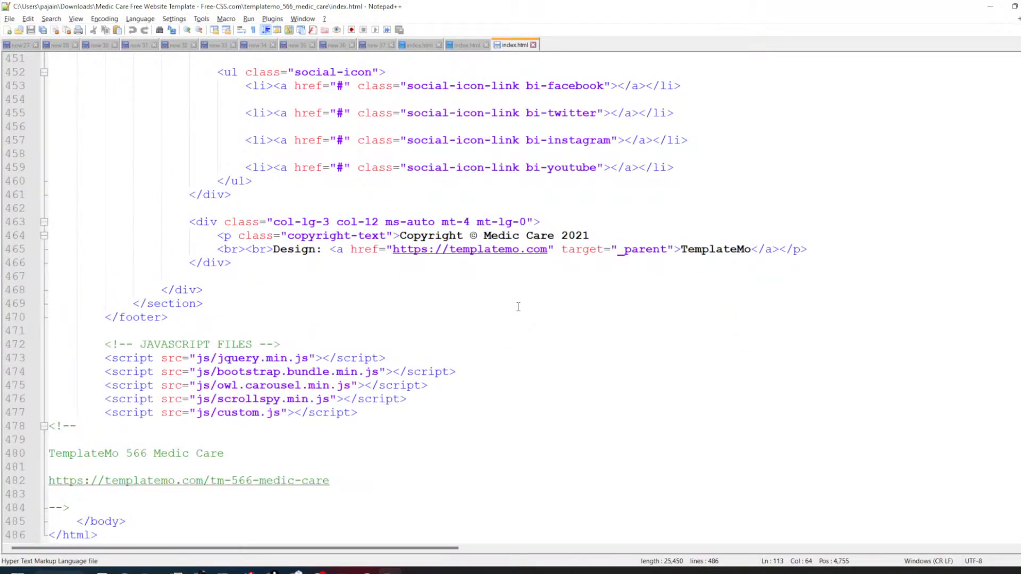
scroll(519, 307, "up", 3)
key("alt+Tab")
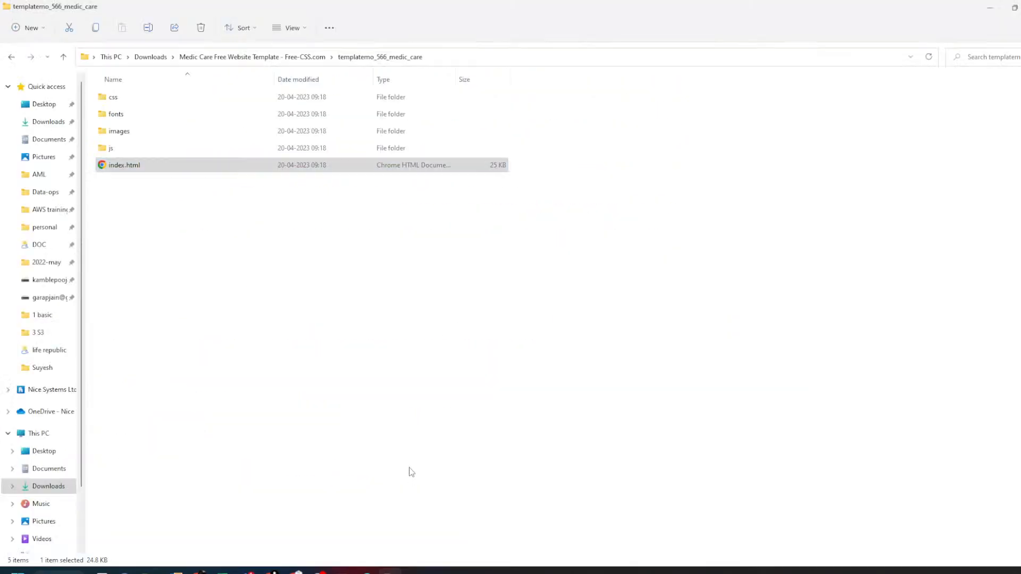
key("alt+Tab")
key("alt+Tab")
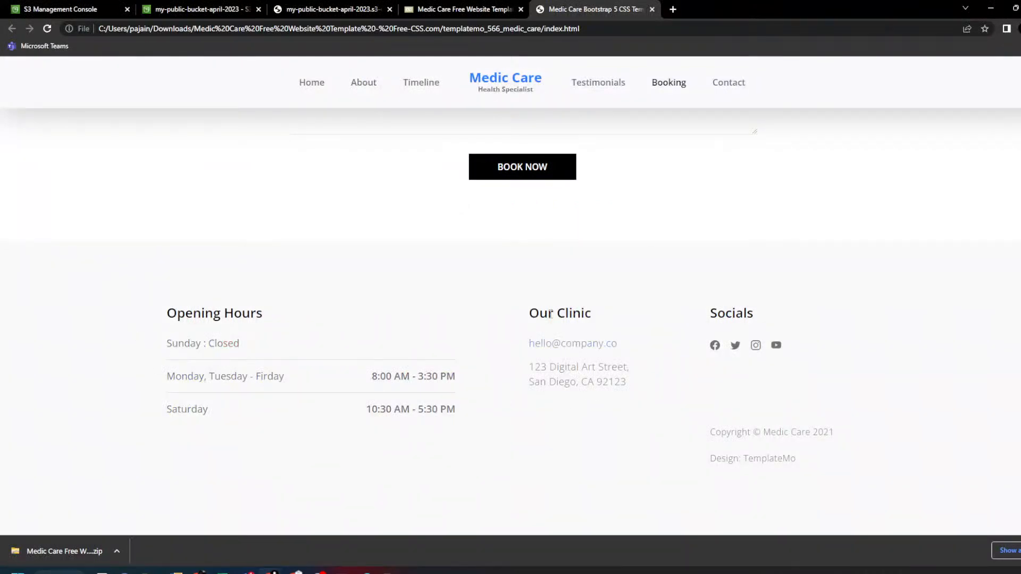
- Locate the Our Clinic footer heading in the index.html source
left_click_drag(530, 314, 614, 320)
key("alt+Tab")
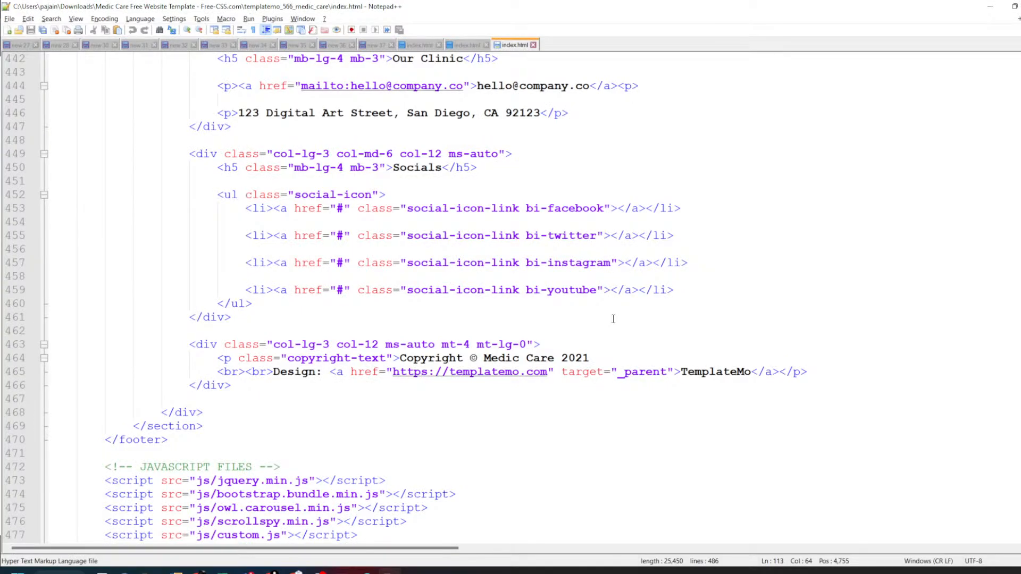
key("Return")
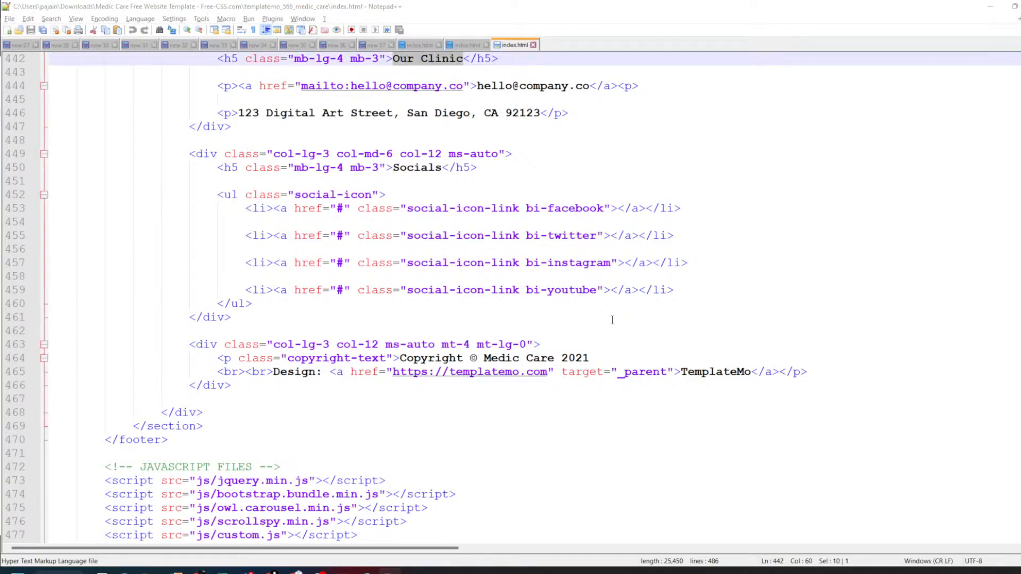
key("Escape")
scroll(290, 192, "up", 2)
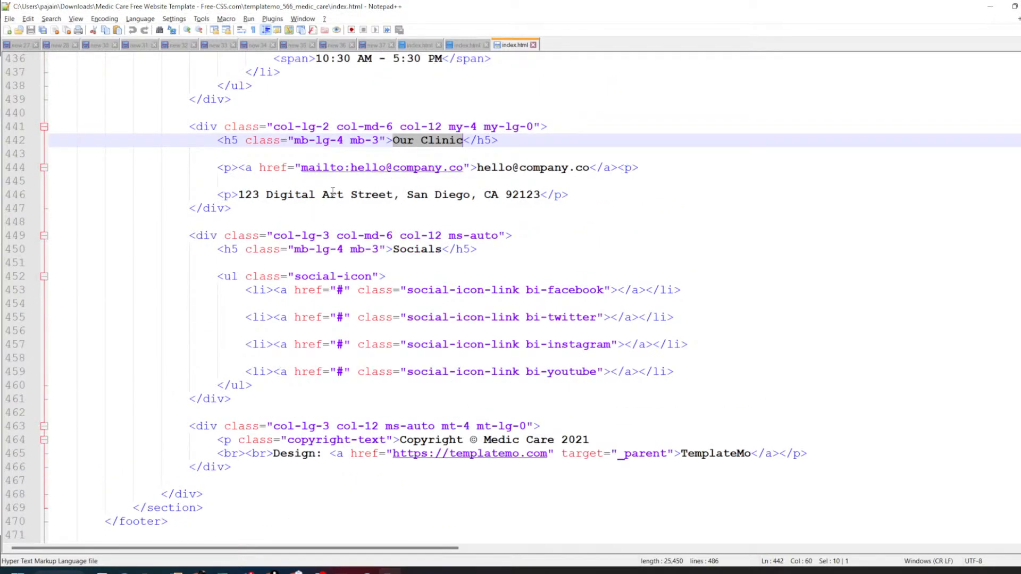
- Change the footer's displayed e-mail name to 'demowebsite', reverting the accidental link-target edit
left_click_drag(386, 171, 299, 174)
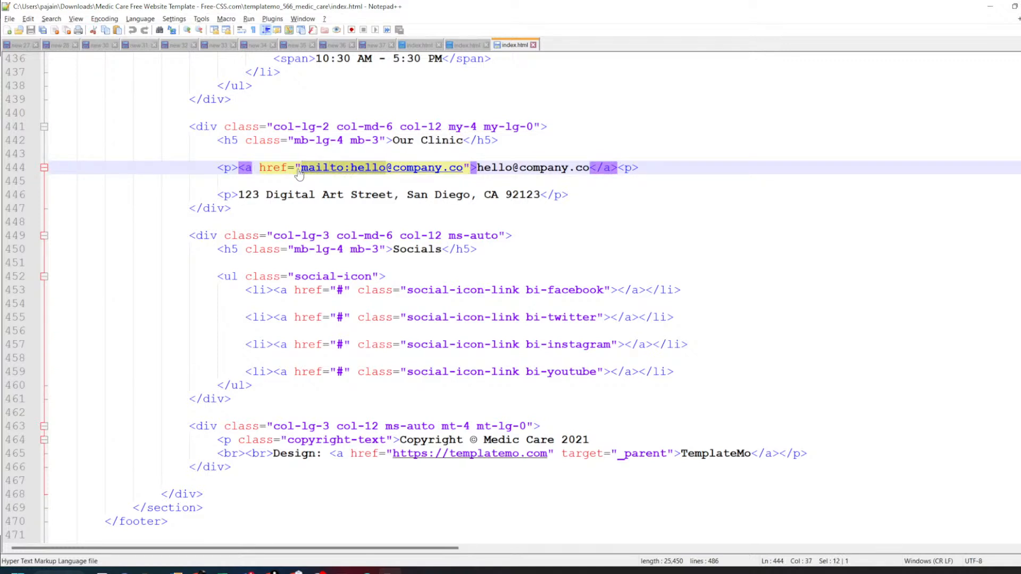
type("demo")
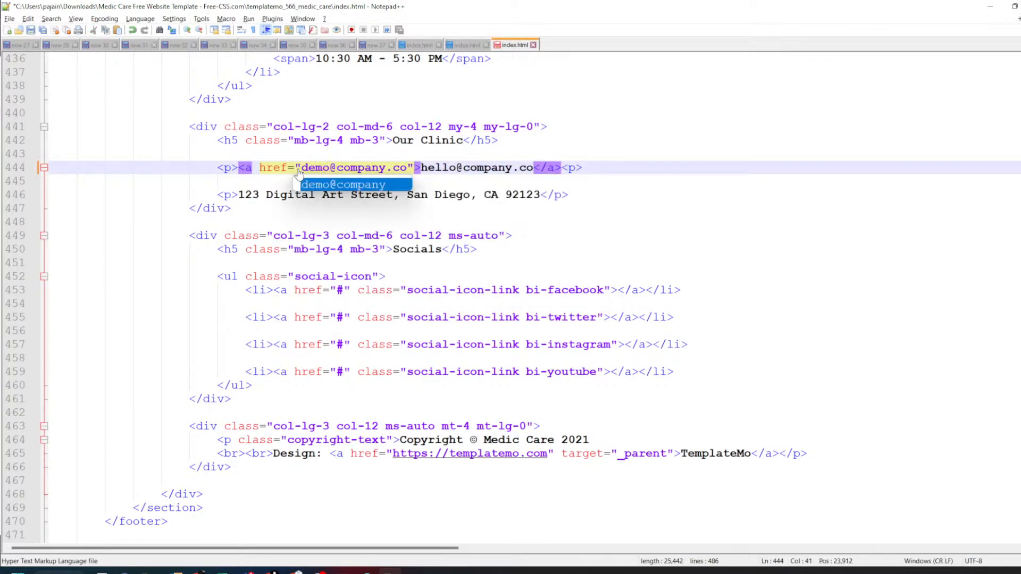
type("websi")
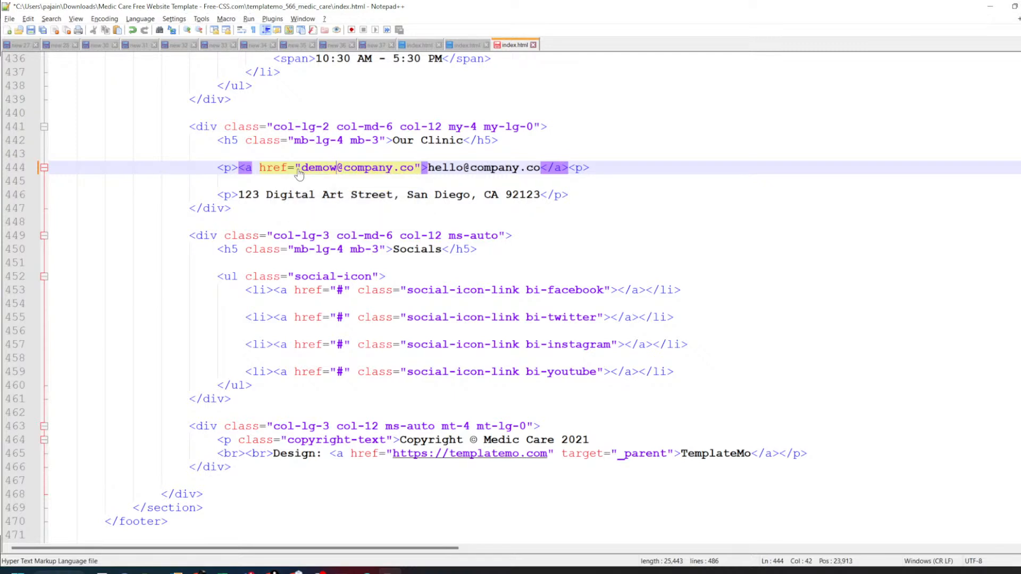
type("te")
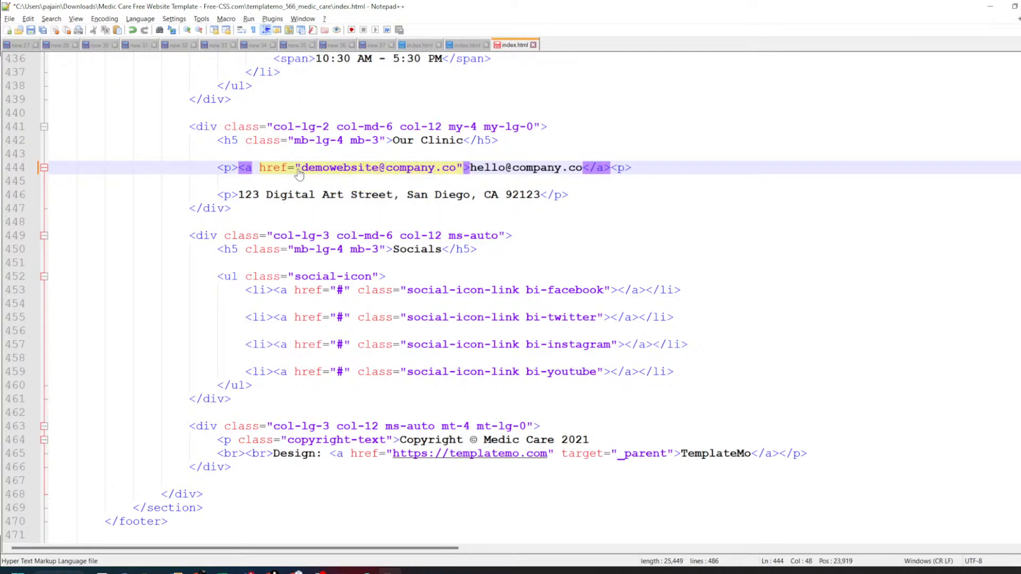
key("Right")
key("Right")
key("Right")
key("Right")
key("Right")
key("Right")
key("Right")
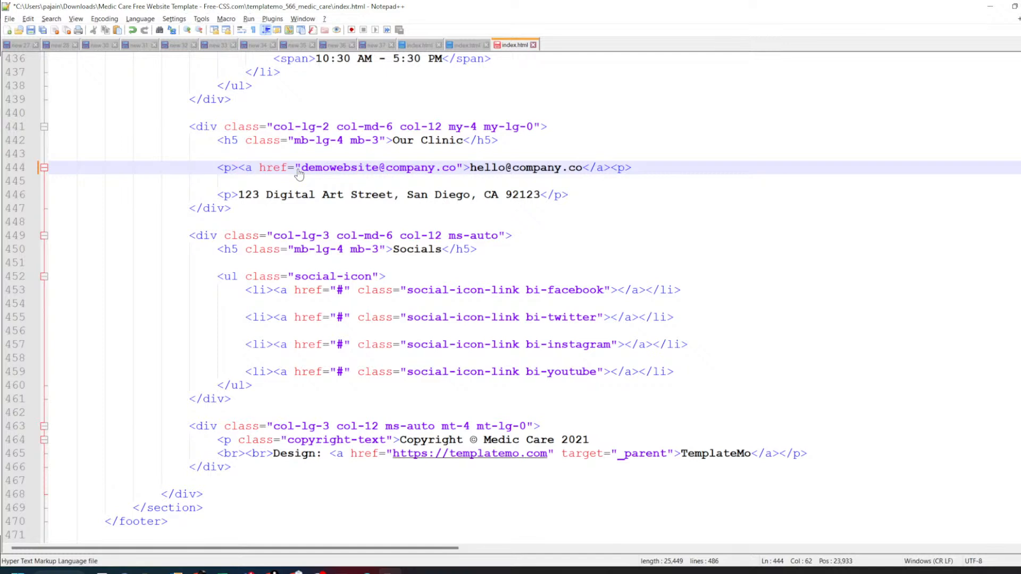
key("ctrl+z")
key("ctrl+z")
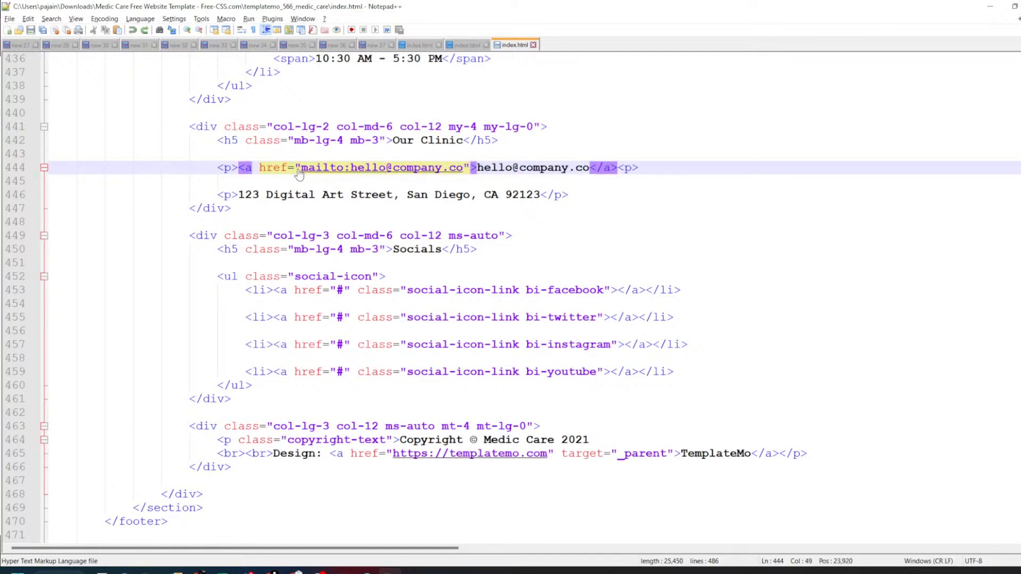
left_click(481, 166)
left_click_drag(478, 166, 512, 166)
type("demo")
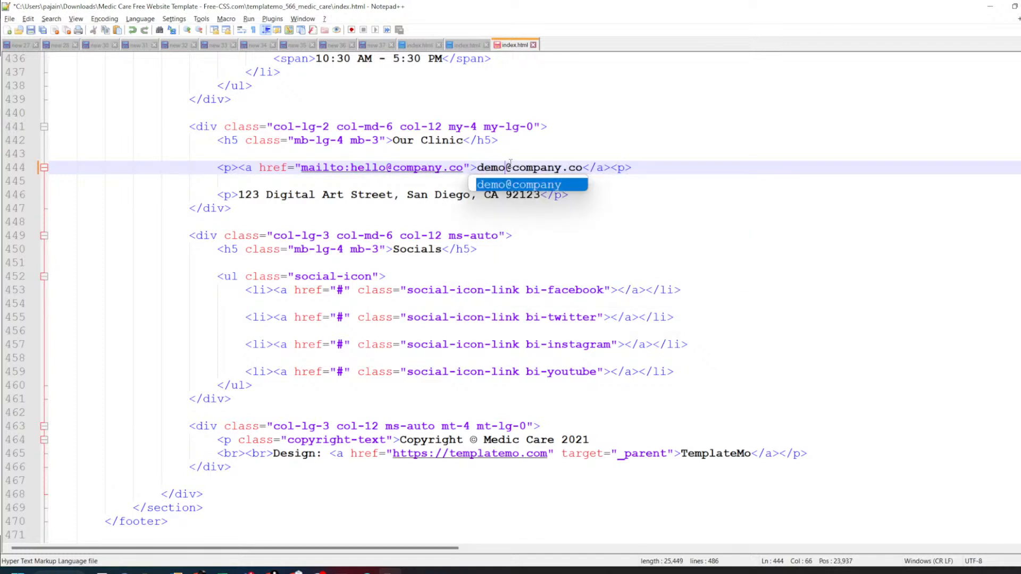
type("website")
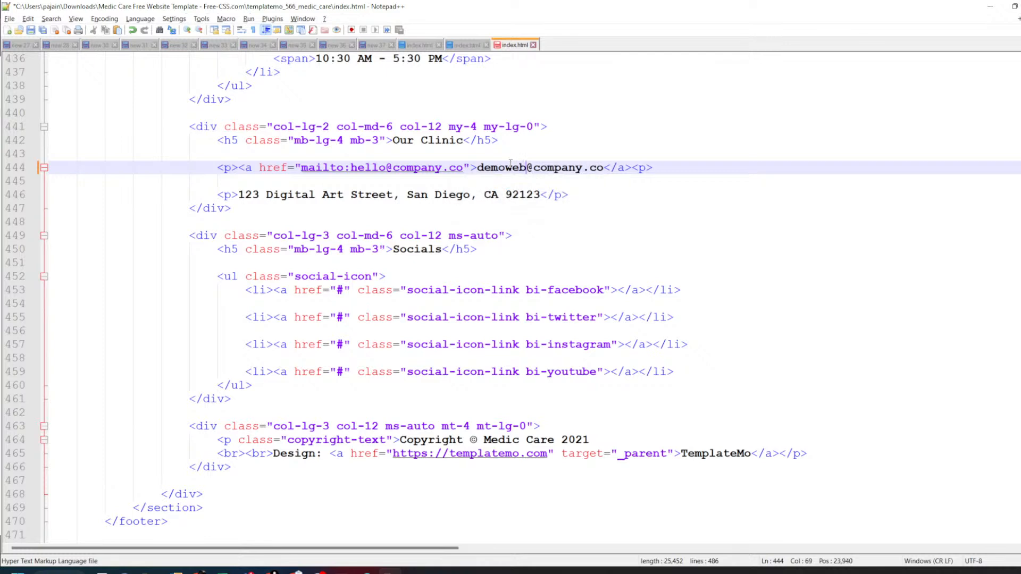
- Replace the clinic street address on line 446 with 'pune, Maharastra' and save index.html
left_click(475, 213)
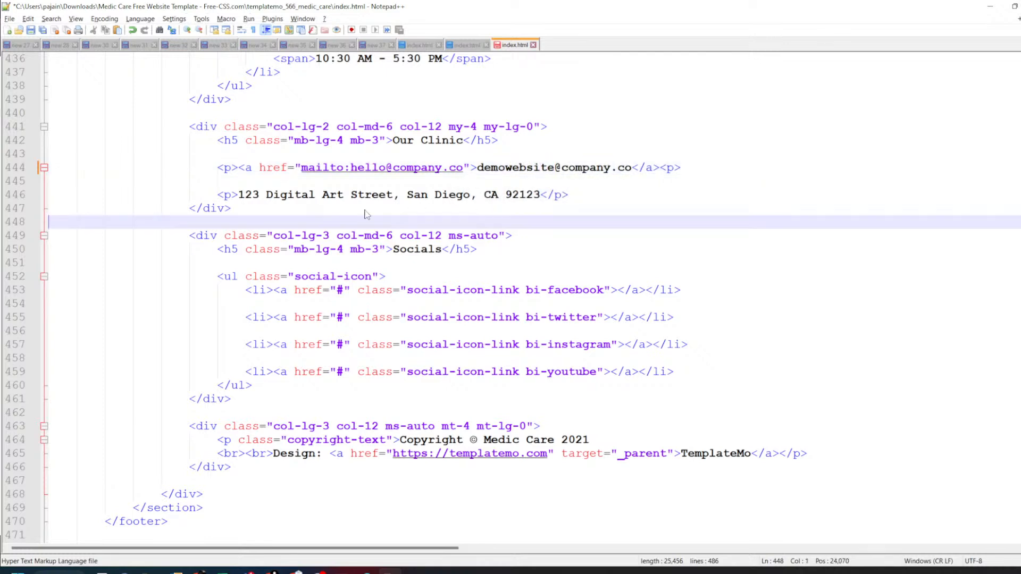
left_click_drag(238, 195, 541, 190)
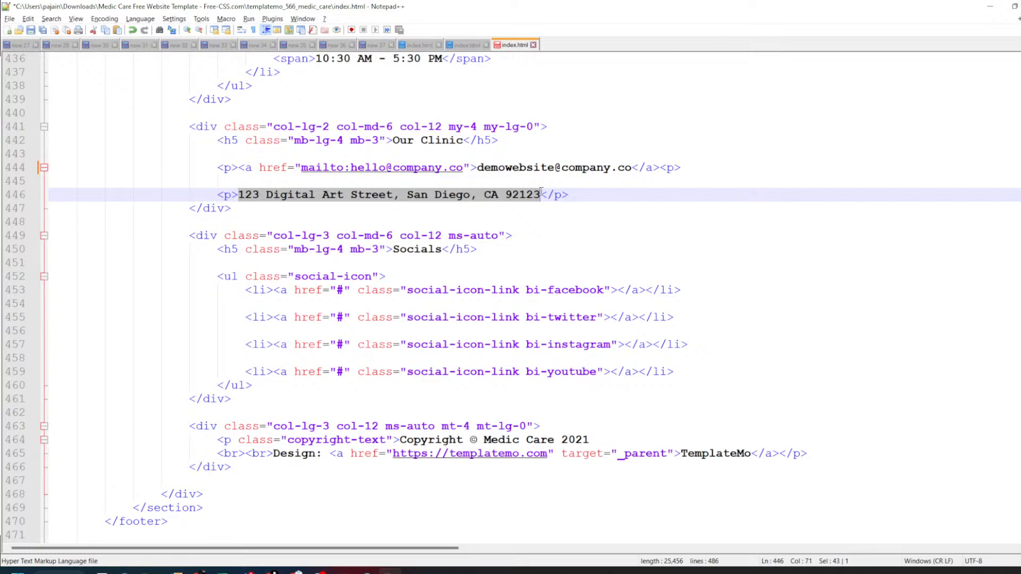
type("pune")
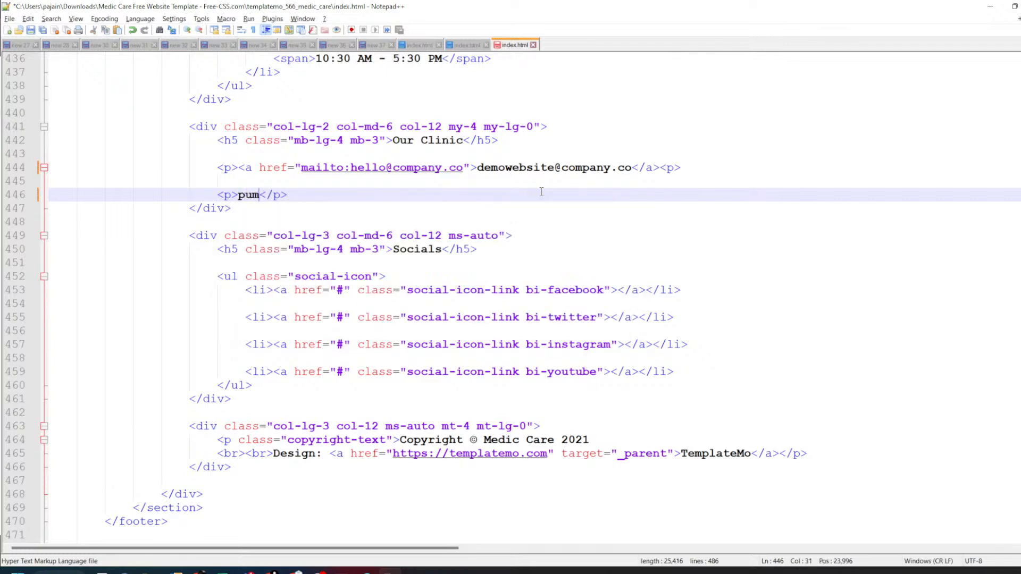
key("BackSpace")
type("e, Mh")
key("BackSpace")
type("ahara")
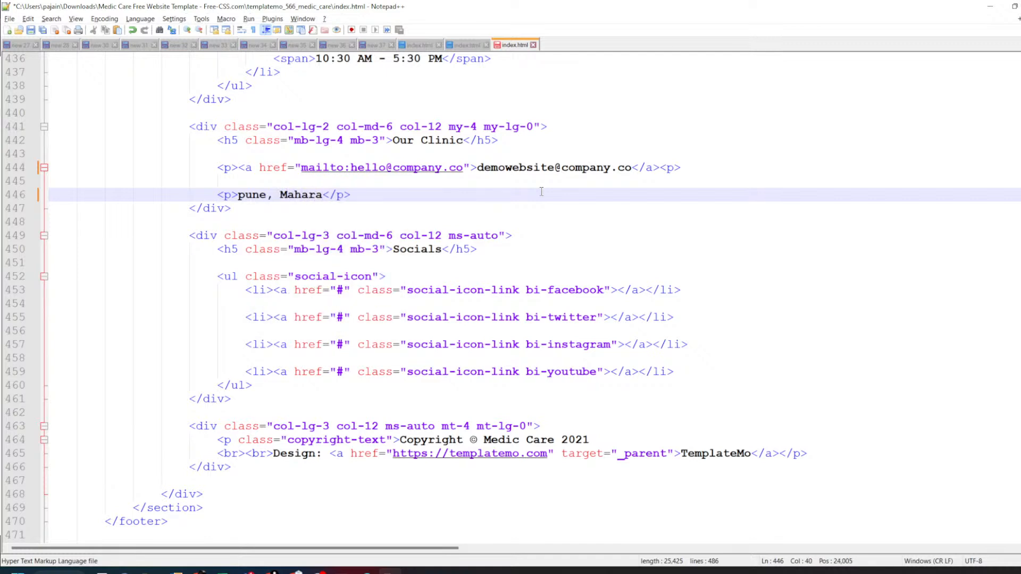
type("stra")
scroll(541, 191, "down", 3)
scroll(435, 234, "down", 1)
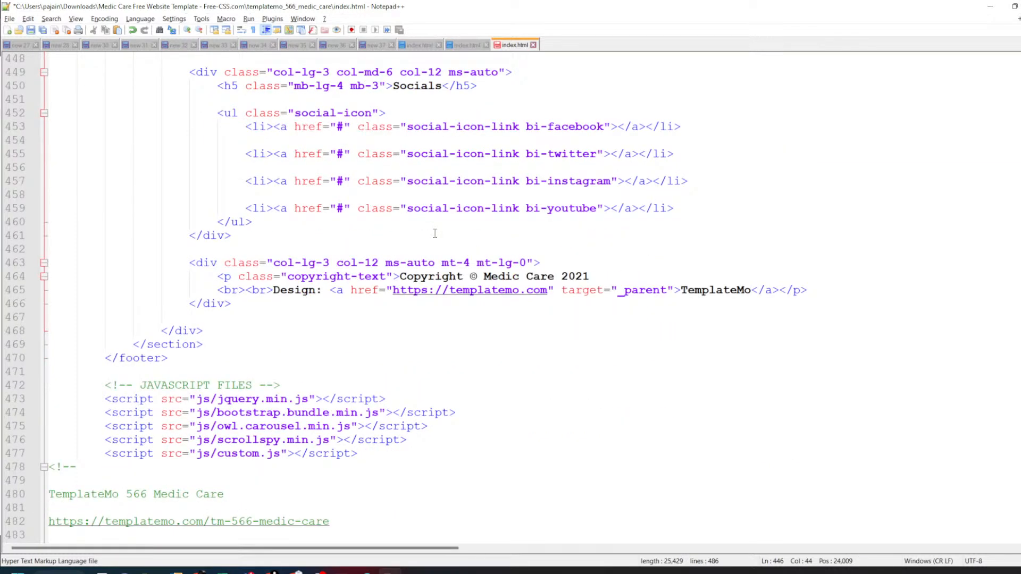
key("ctrl+s")
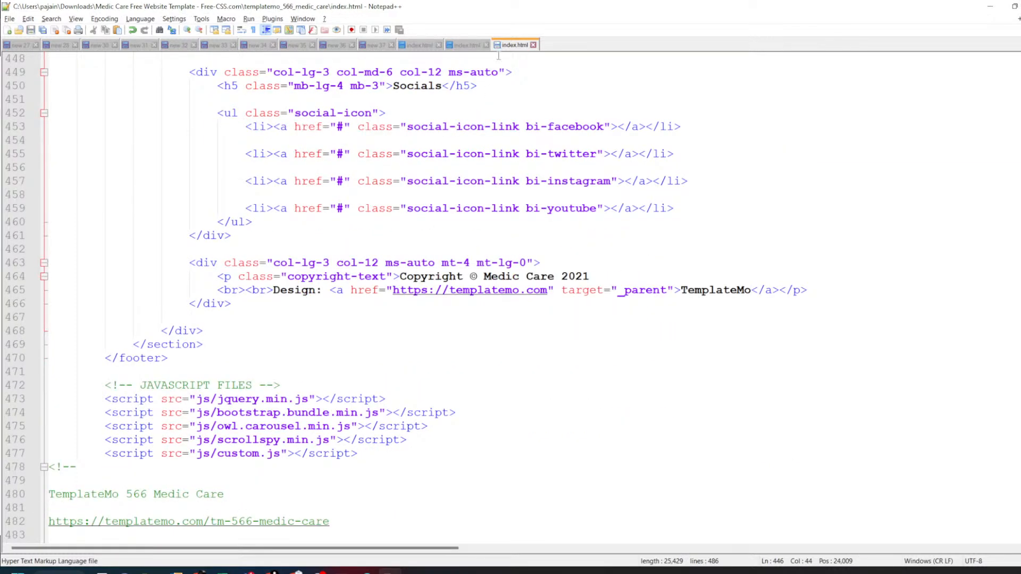
- Reopen the saved index.html in Chrome, check the footer's new address, then close the local preview
key("alt+Tab")
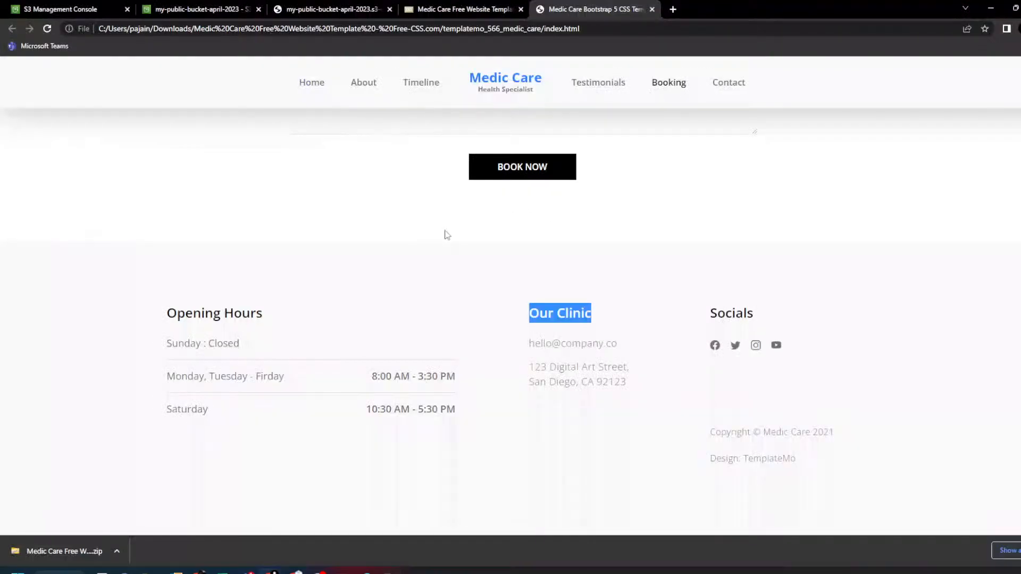
key("alt+Tab")
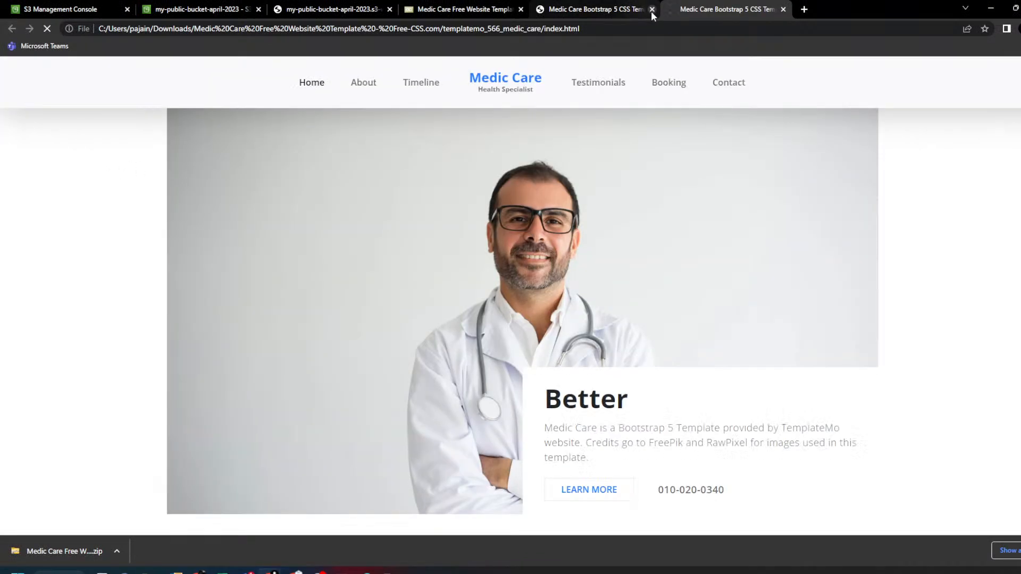
left_click(652, 9)
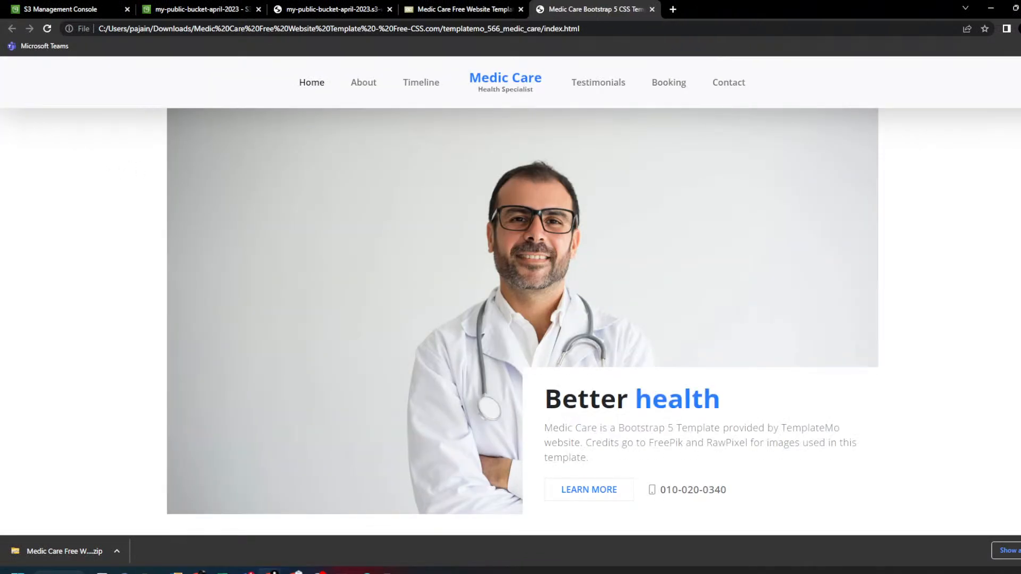
scroll(511, 319, "down", 20)
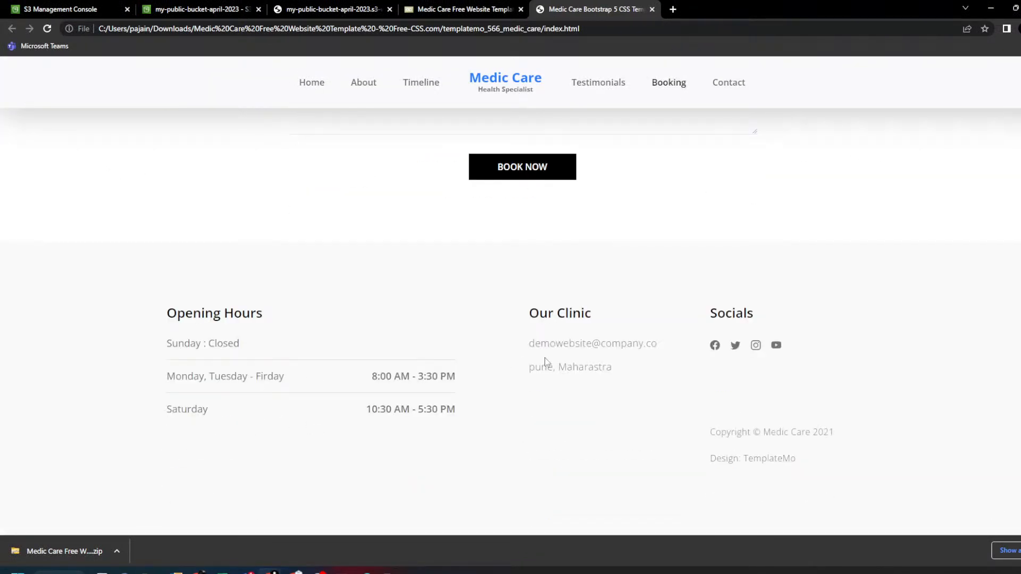
left_click_drag(533, 370, 613, 368)
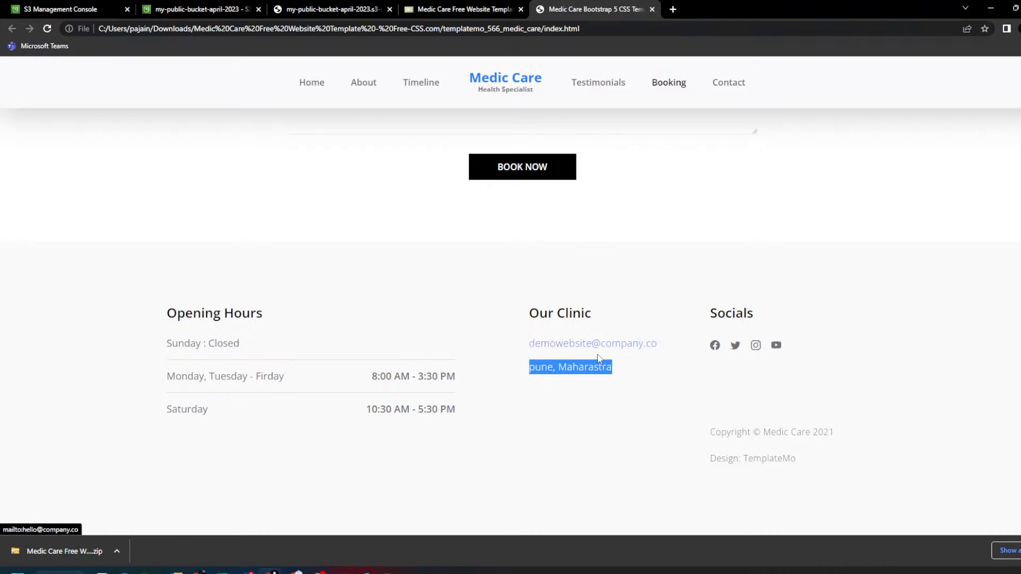
left_click(574, 424)
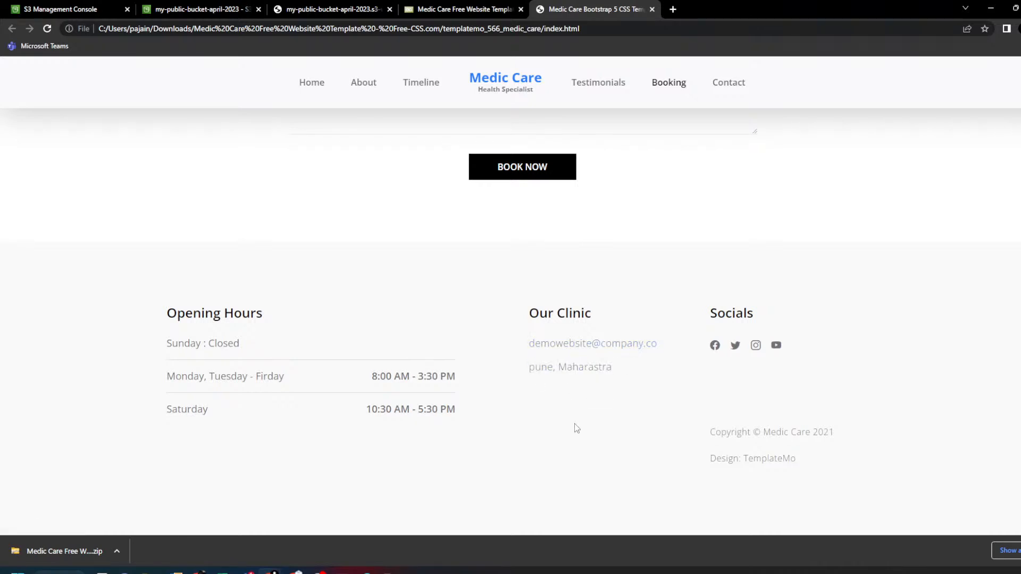
left_click(651, 10)
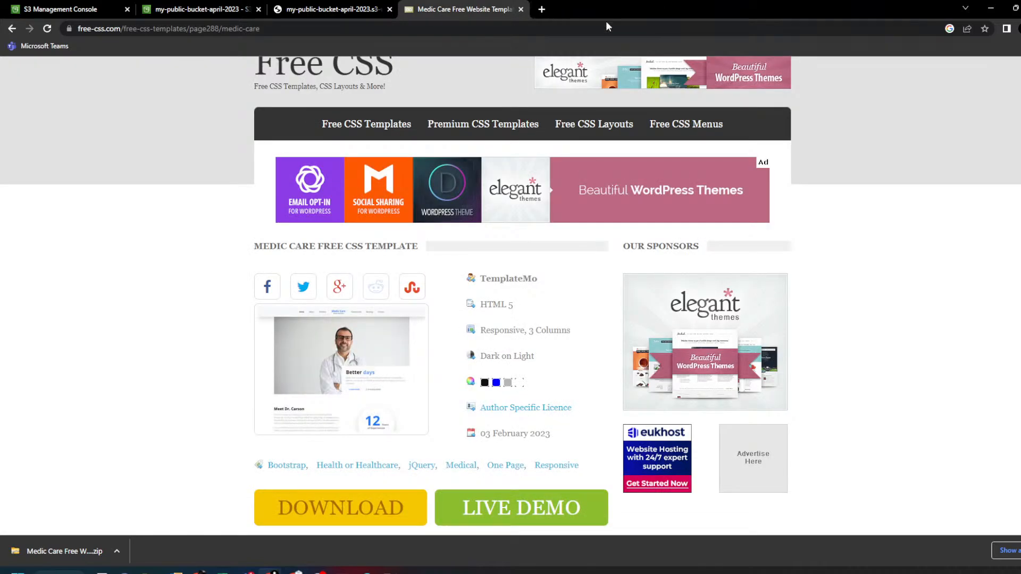
- Select the five template items and confirm the bucket's website still shows Access Denied
left_click(990, 8)
left_click_drag(259, 249, 243, 59)
key("alt+Tab")
left_click(195, 6)
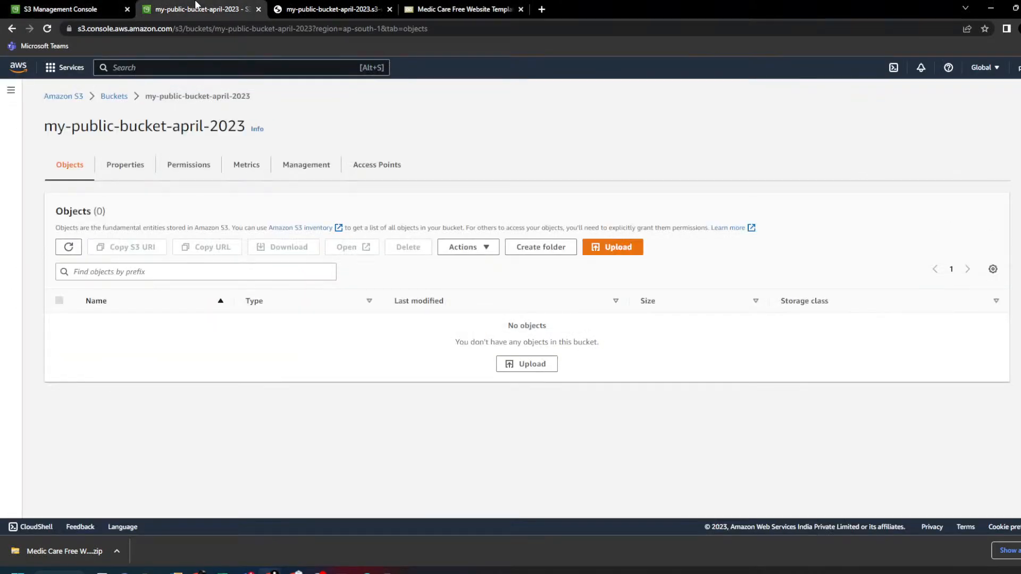
triple_click(197, 96)
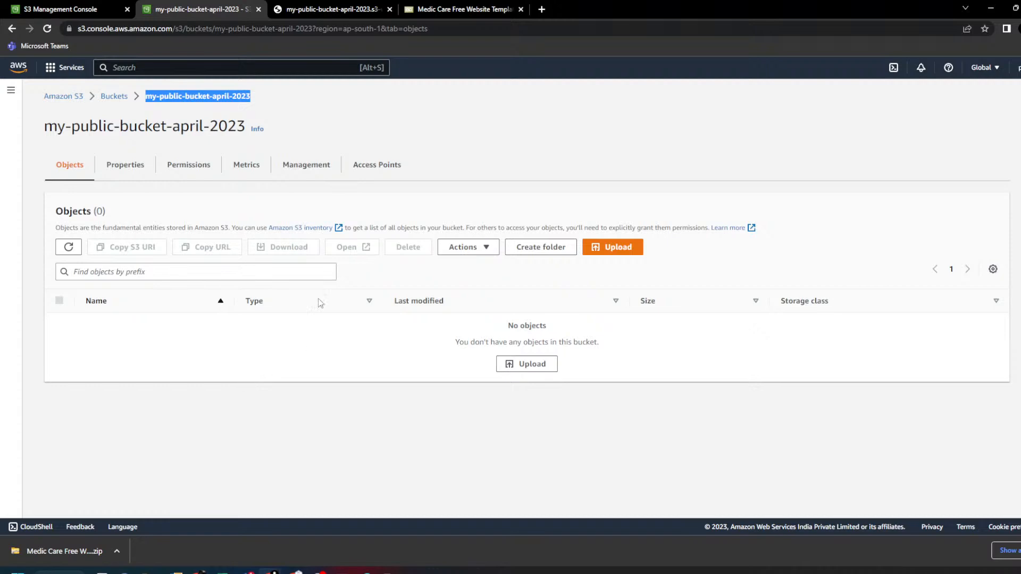
left_click(323, 9)
left_click(48, 29)
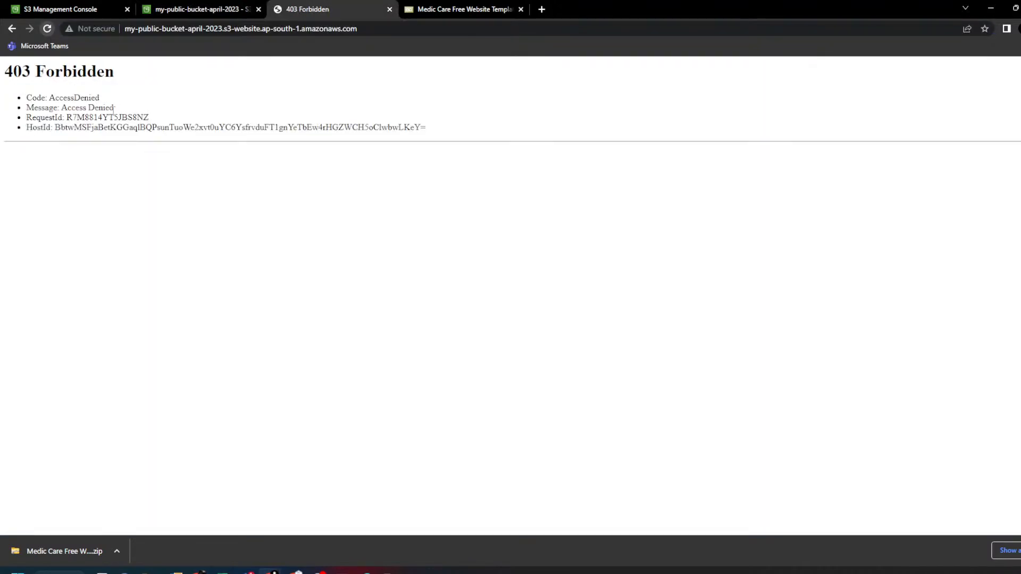
left_click_drag(37, 107, 149, 117)
left_click(226, 7)
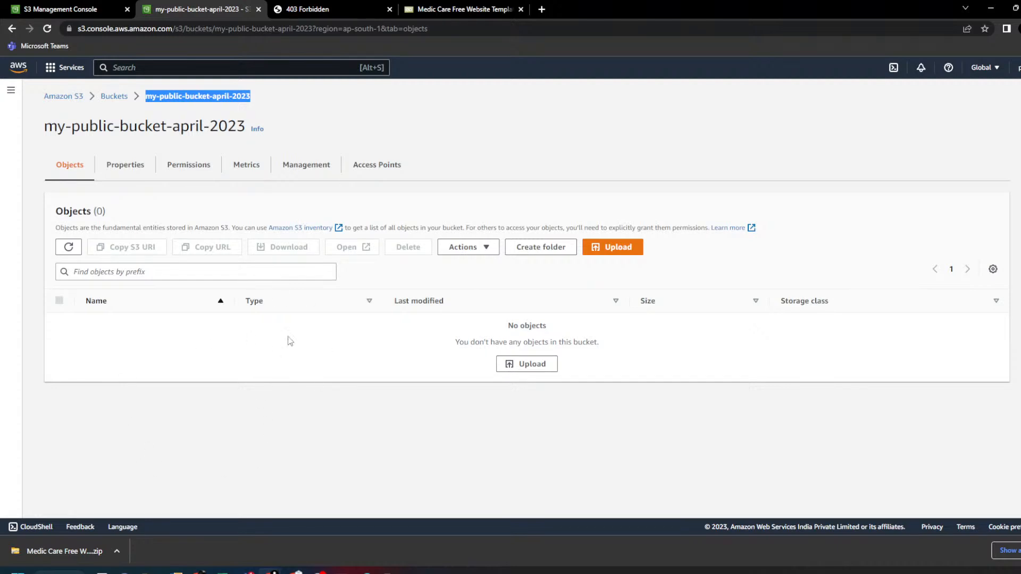
- Upload css, fonts, images, js and index.html to my-public-bucket-april-2023 with public-read access
left_click(614, 254)
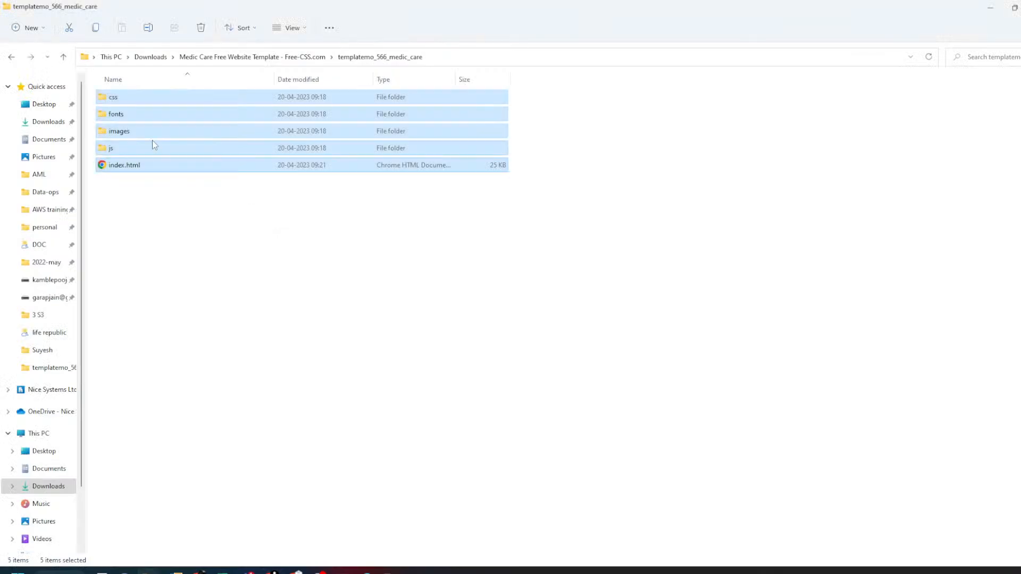
left_click_drag(130, 110, 399, 304)
scroll(378, 357, "down", 5)
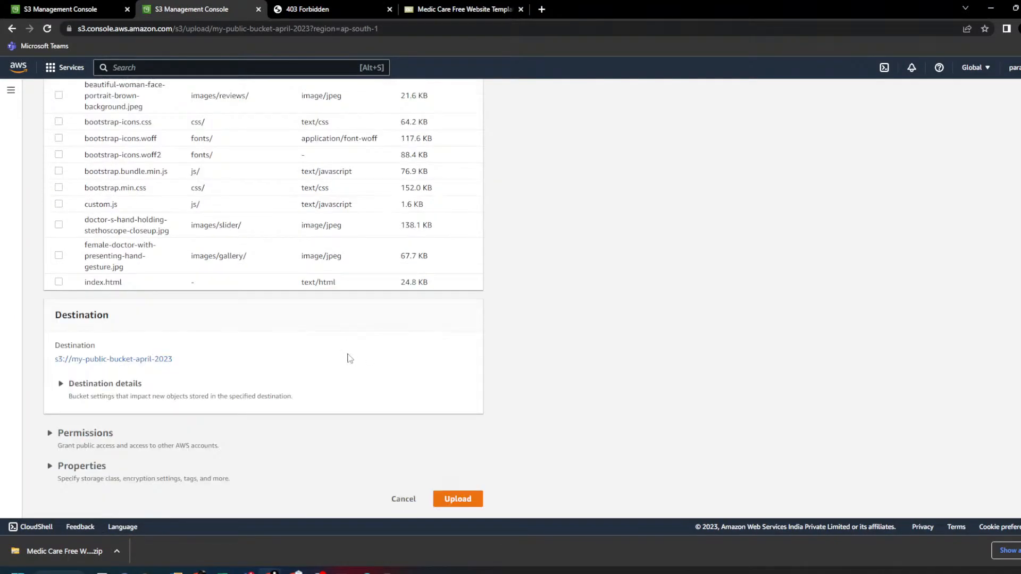
left_click(113, 442)
scroll(110, 432, "down", 4)
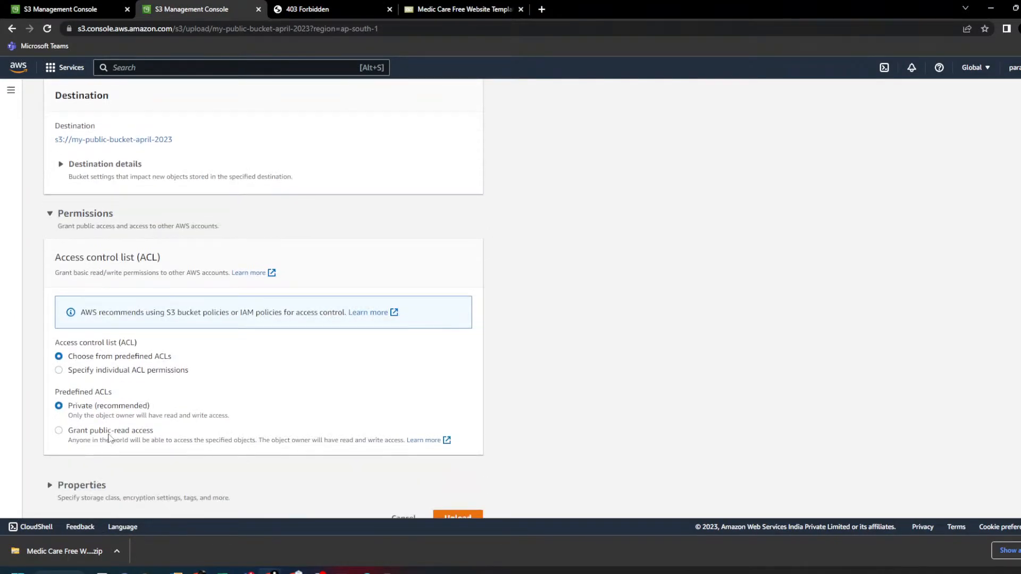
left_click(109, 433)
scroll(266, 401, "down", 2)
left_click(269, 403)
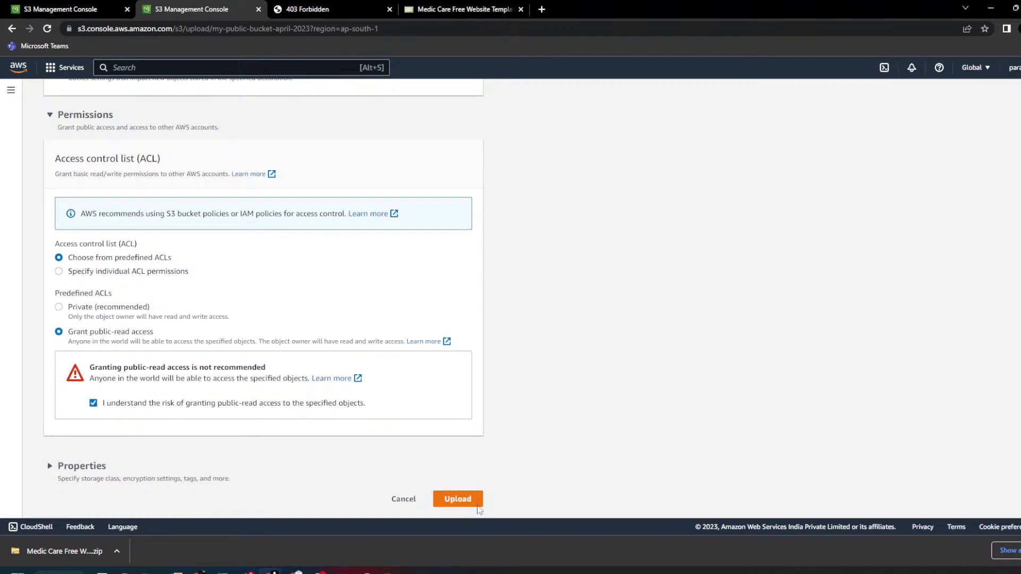
left_click(457, 498)
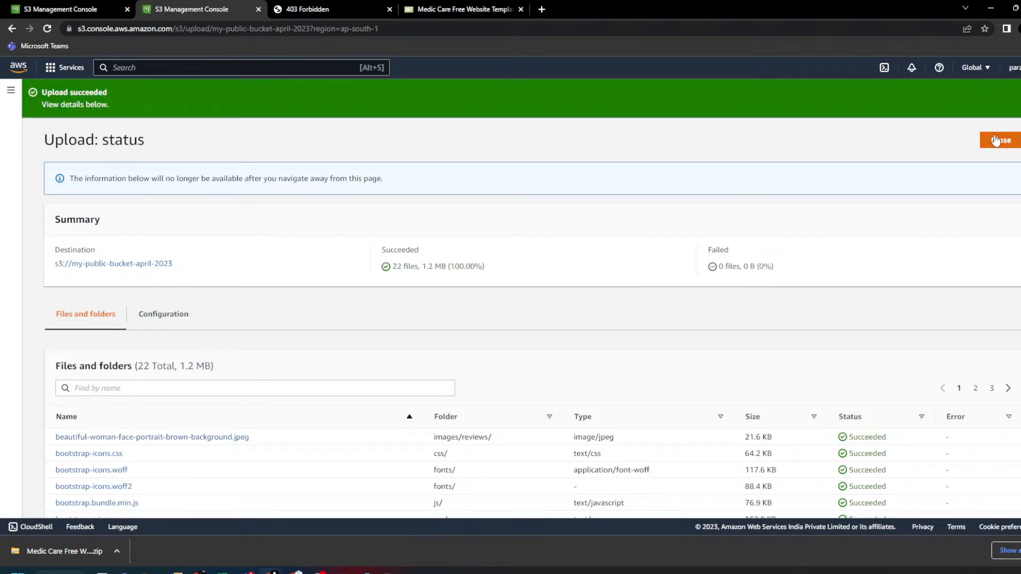
left_click(1001, 140)
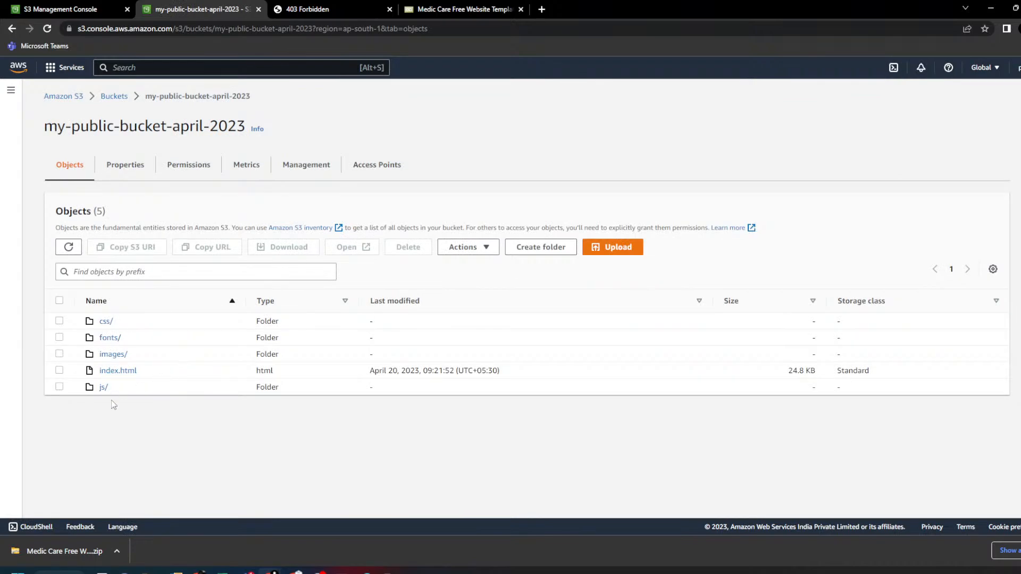
- Select index.html and go to the bucket's Properties, down to Static website hosting
left_click(59, 371)
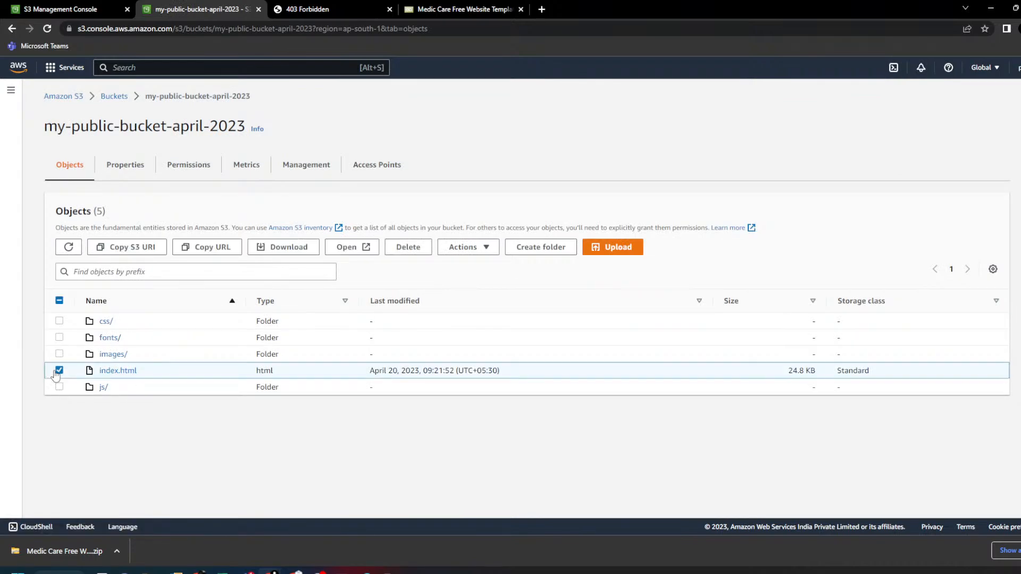
left_click(125, 164)
scroll(296, 288, "down", 12)
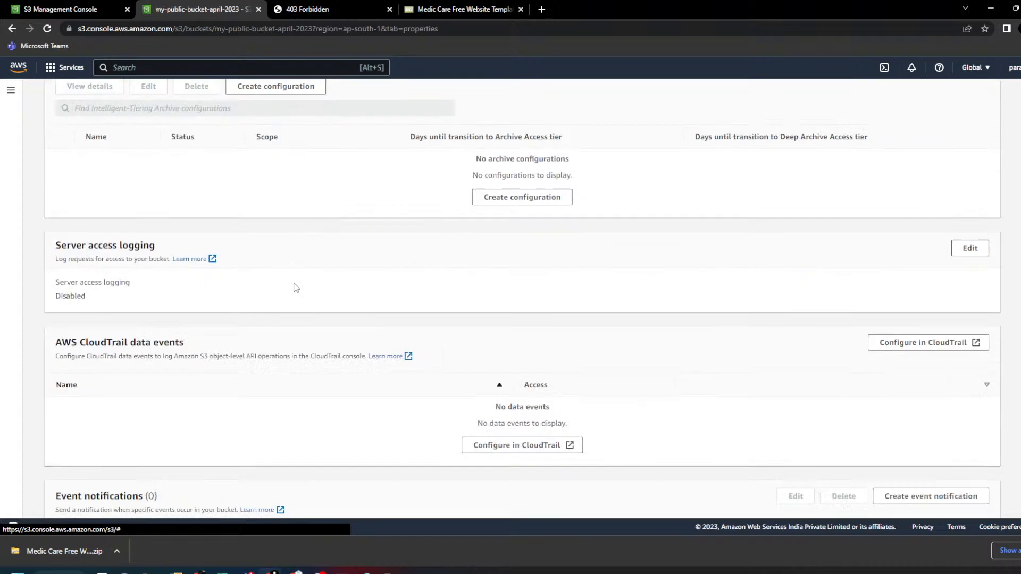
scroll(296, 288, "down", 15)
left_click_drag(46, 330, 137, 331)
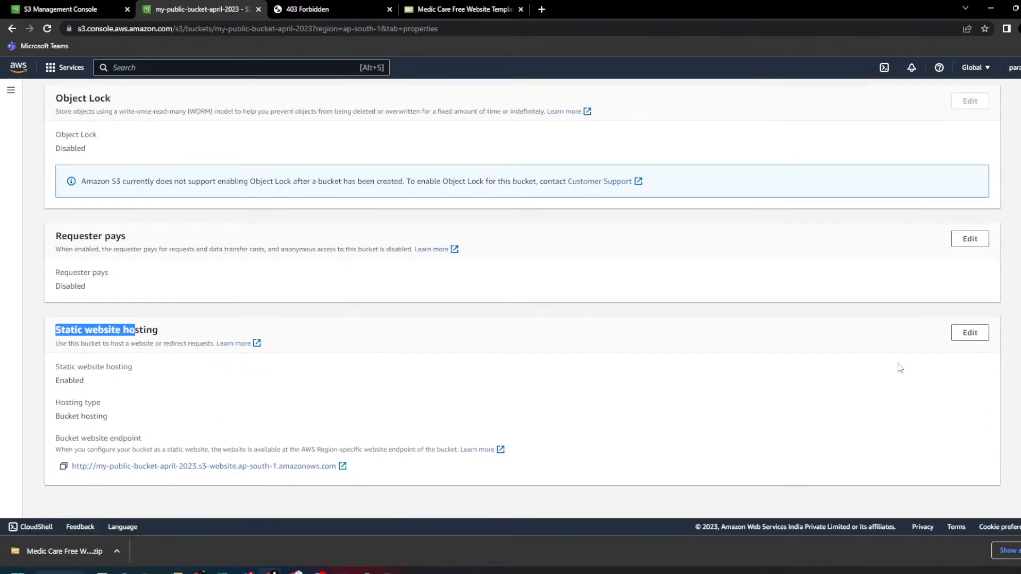
- Check the static hosting settings without changes, then open the bucket website endpoint
left_click(965, 334)
scroll(93, 330, "down", 5)
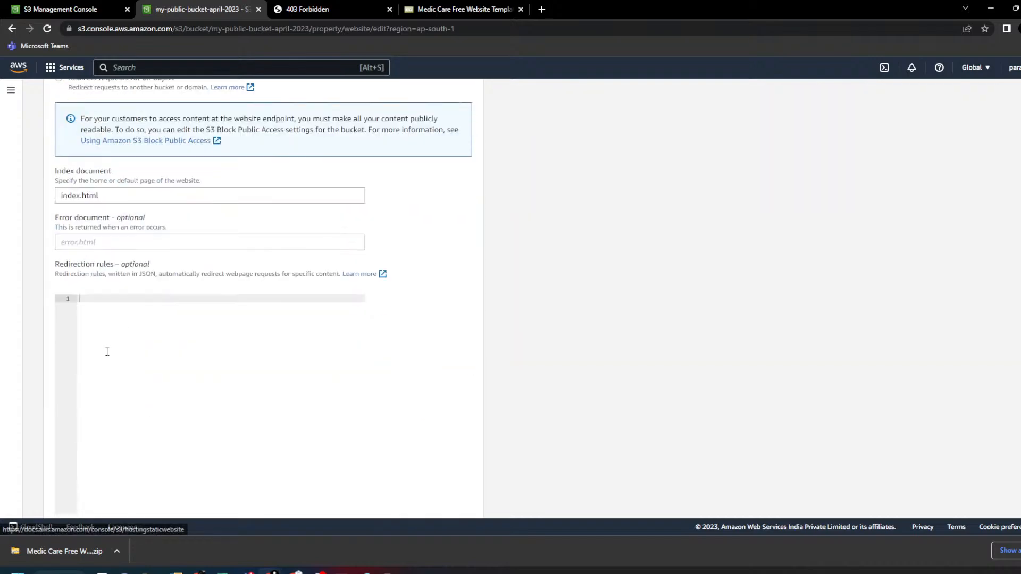
left_click_drag(99, 196, 60, 196)
scroll(428, 346, "down", 1)
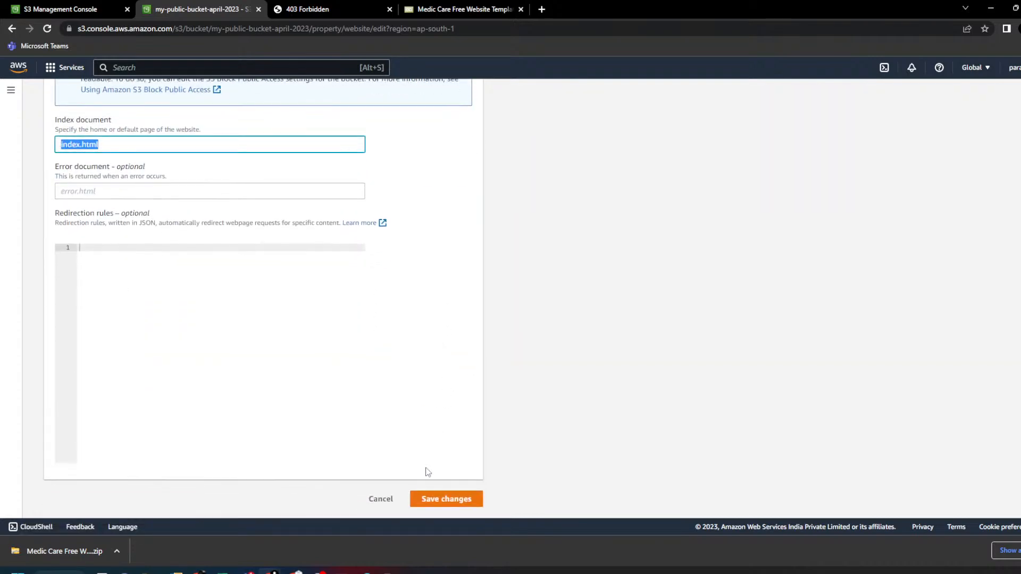
left_click(386, 501)
scroll(324, 342, "down", 20)
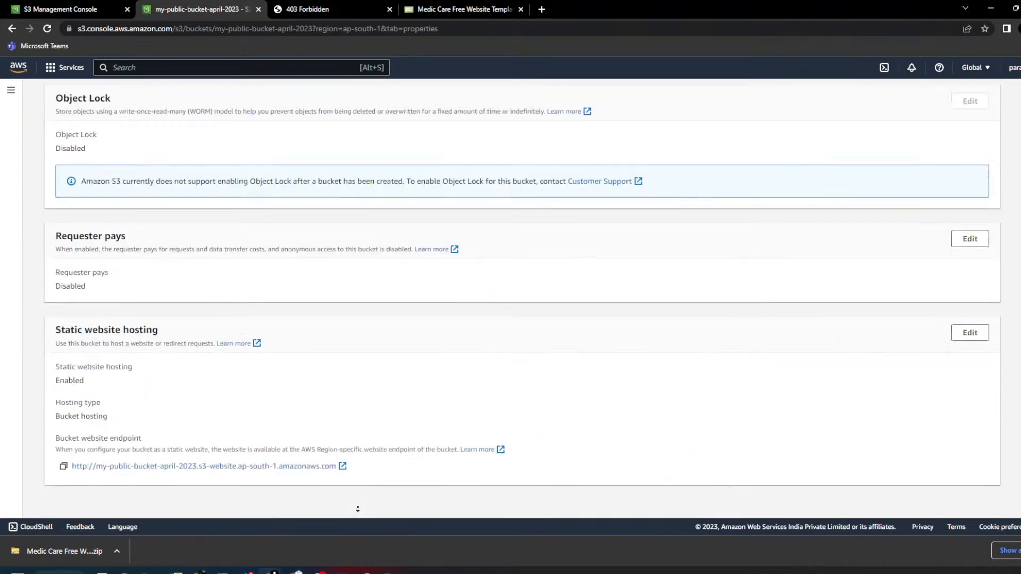
left_click(268, 467)
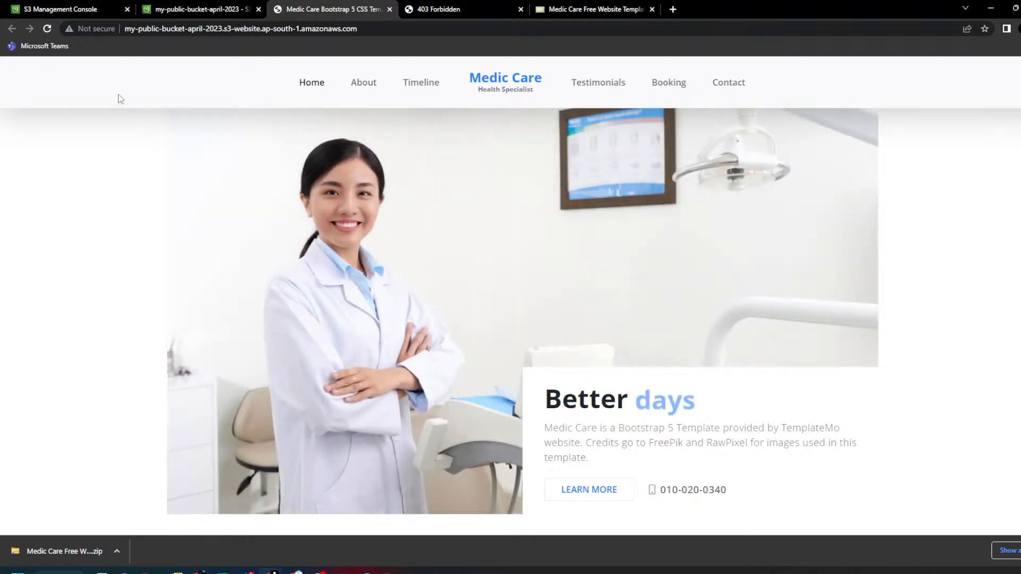
left_click(143, 31)
left_click(143, 33)
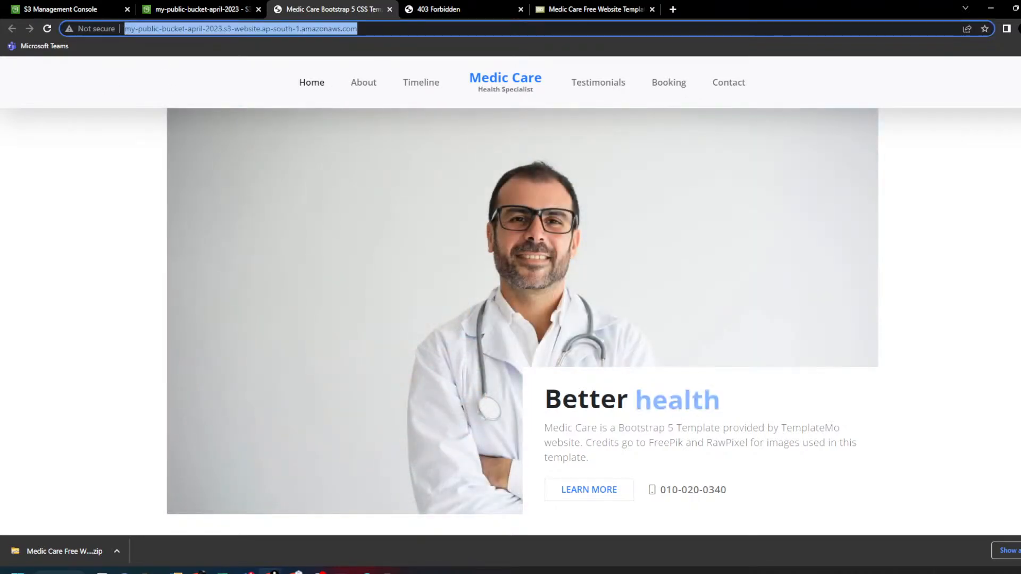
key("alt+Tab")
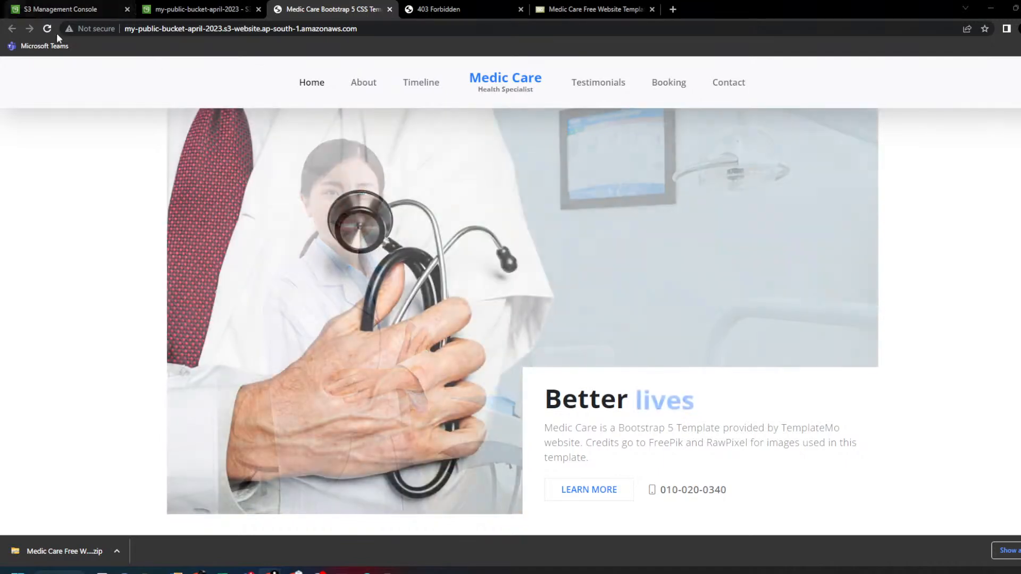
left_click(197, 10)
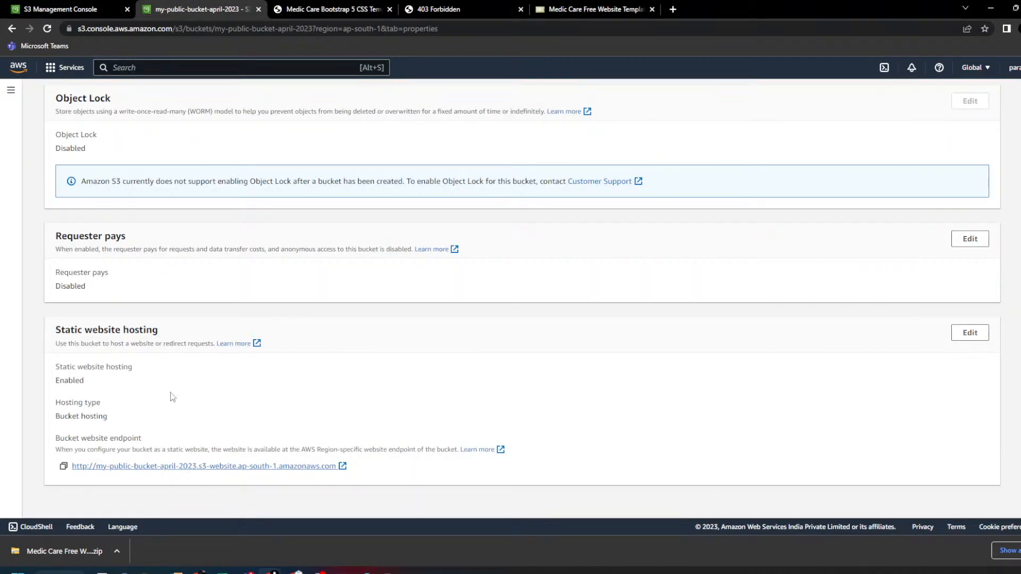
triple_click(132, 330)
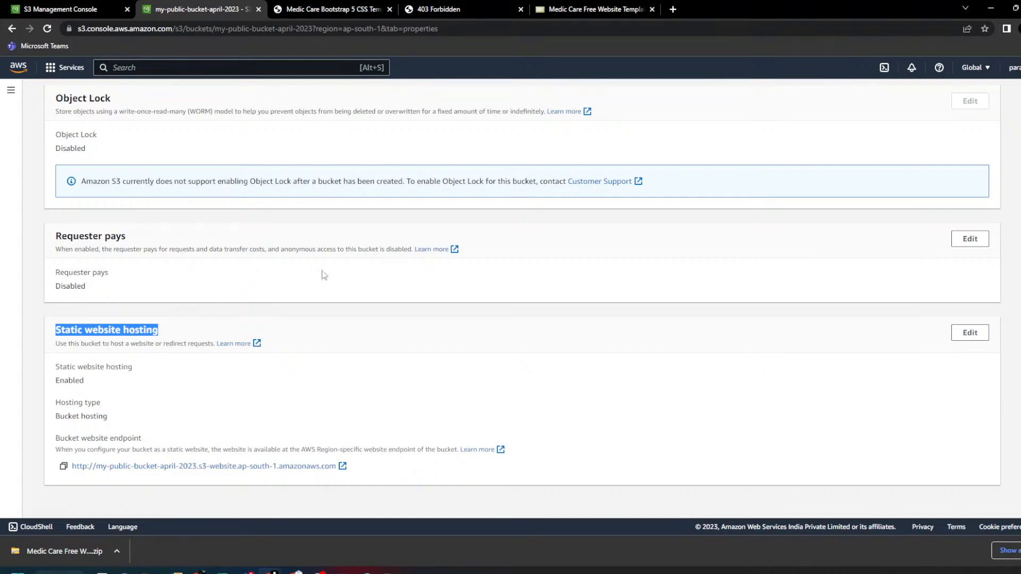
left_click(329, 9)
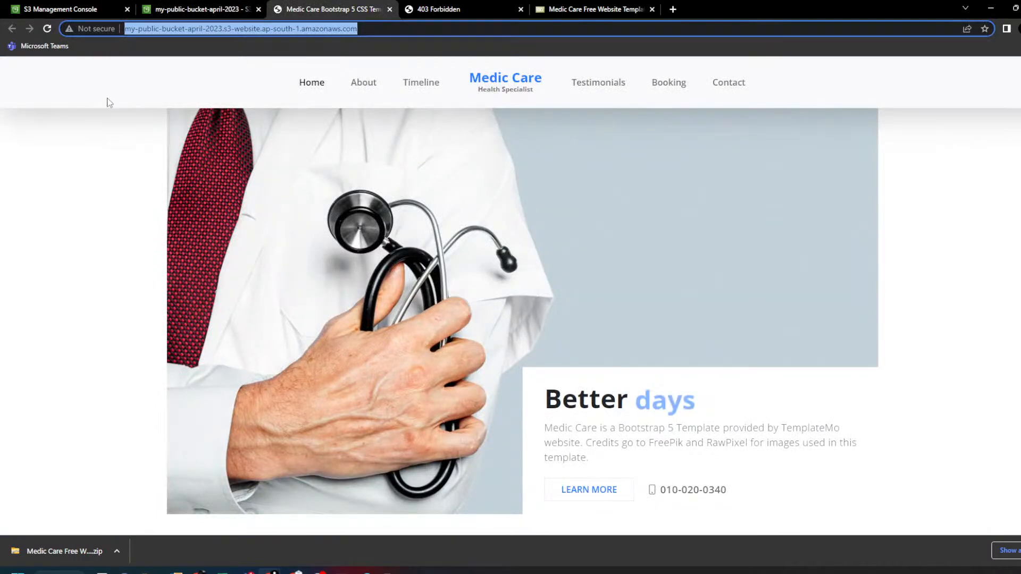
left_click(147, 29)
double_click(147, 29)
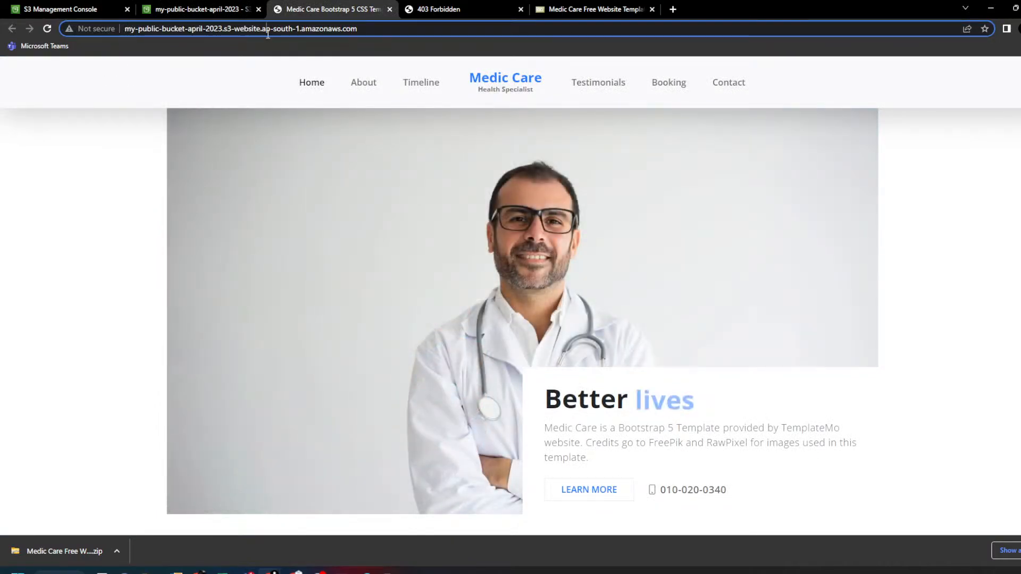
left_click_drag(301, 29, 122, 29)
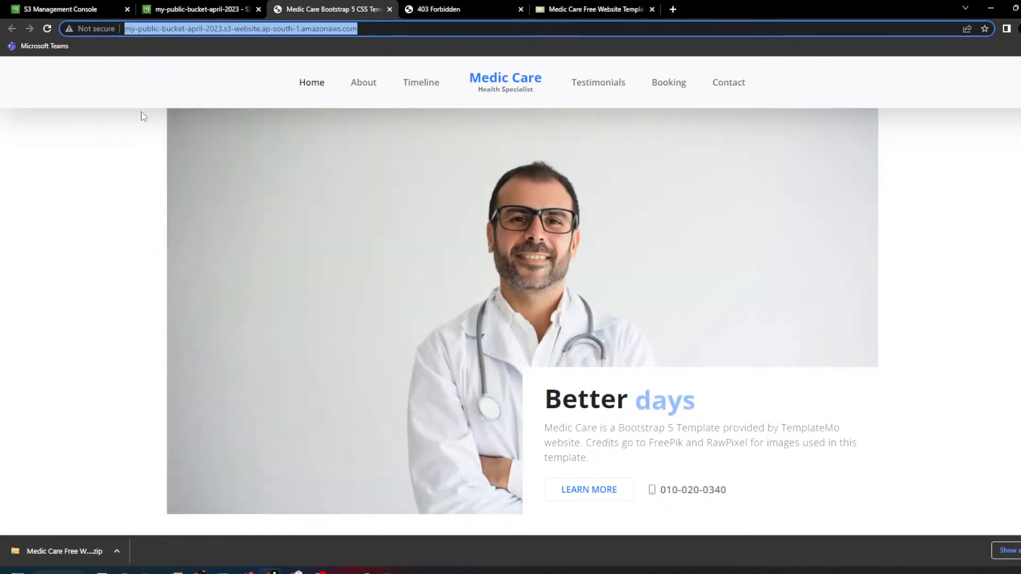